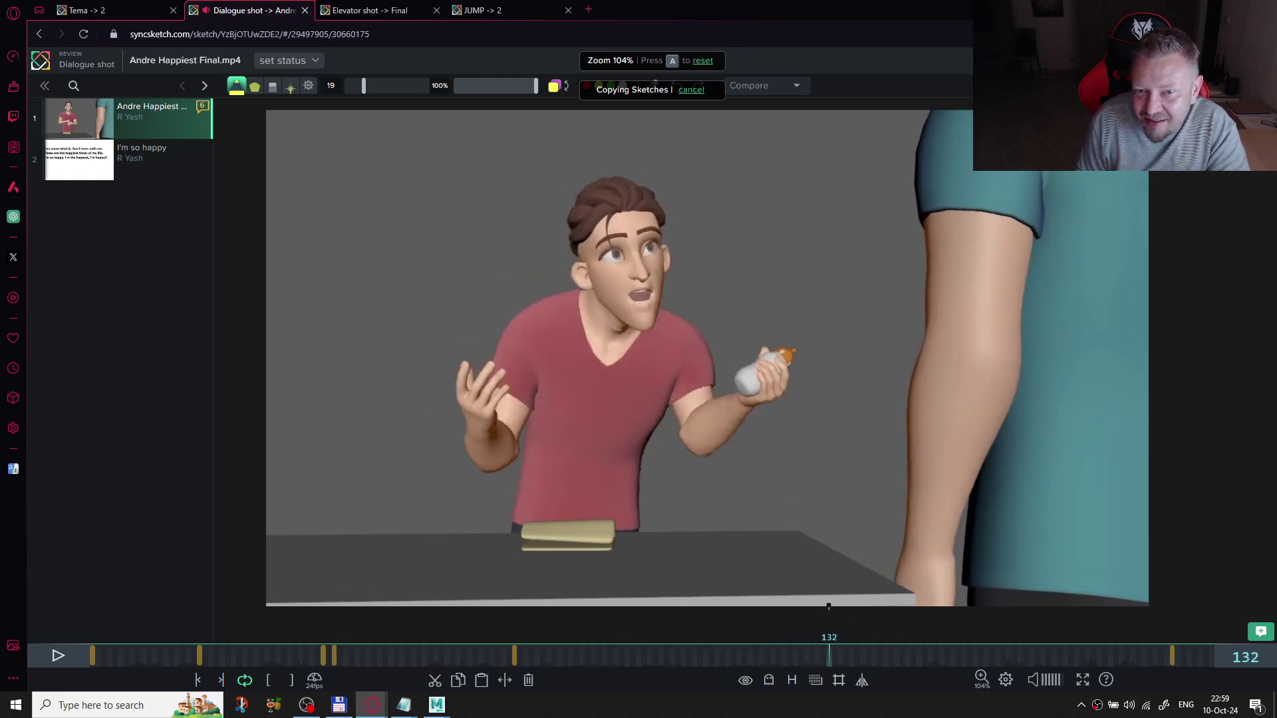
- Mute the video's audio and stop the playback at frame 108
{"action": "left_click", "coordinate": [1035, 680]}
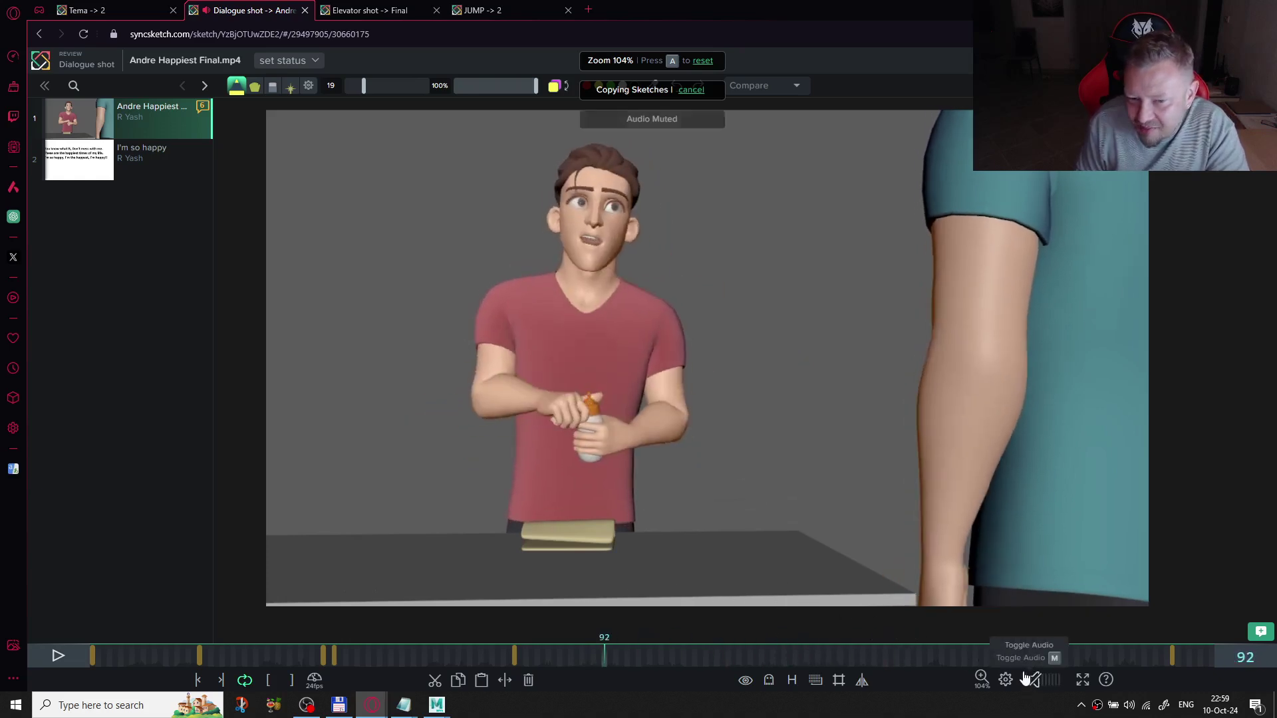
{"action": "key", "text": "space"}
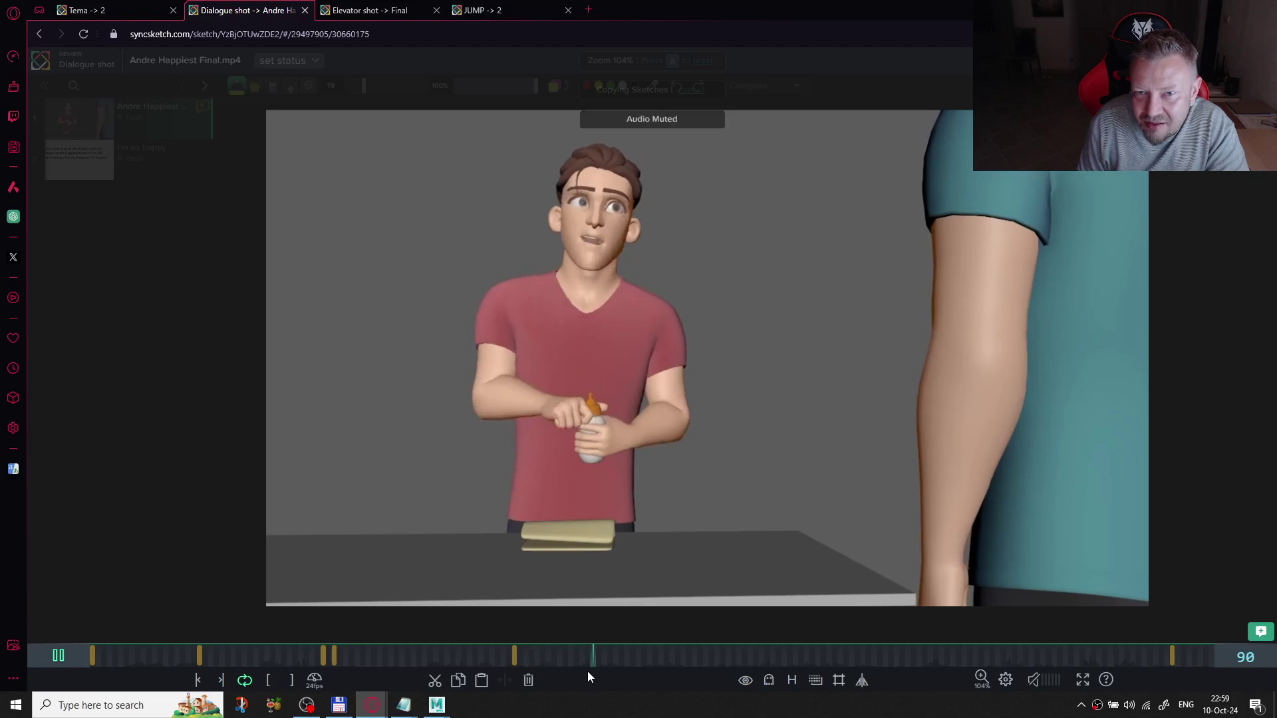
{"action": "key", "text": "space"}
{"action": "left_click_drag", "start_coordinate": [668, 658], "coordinate": [696, 662]}
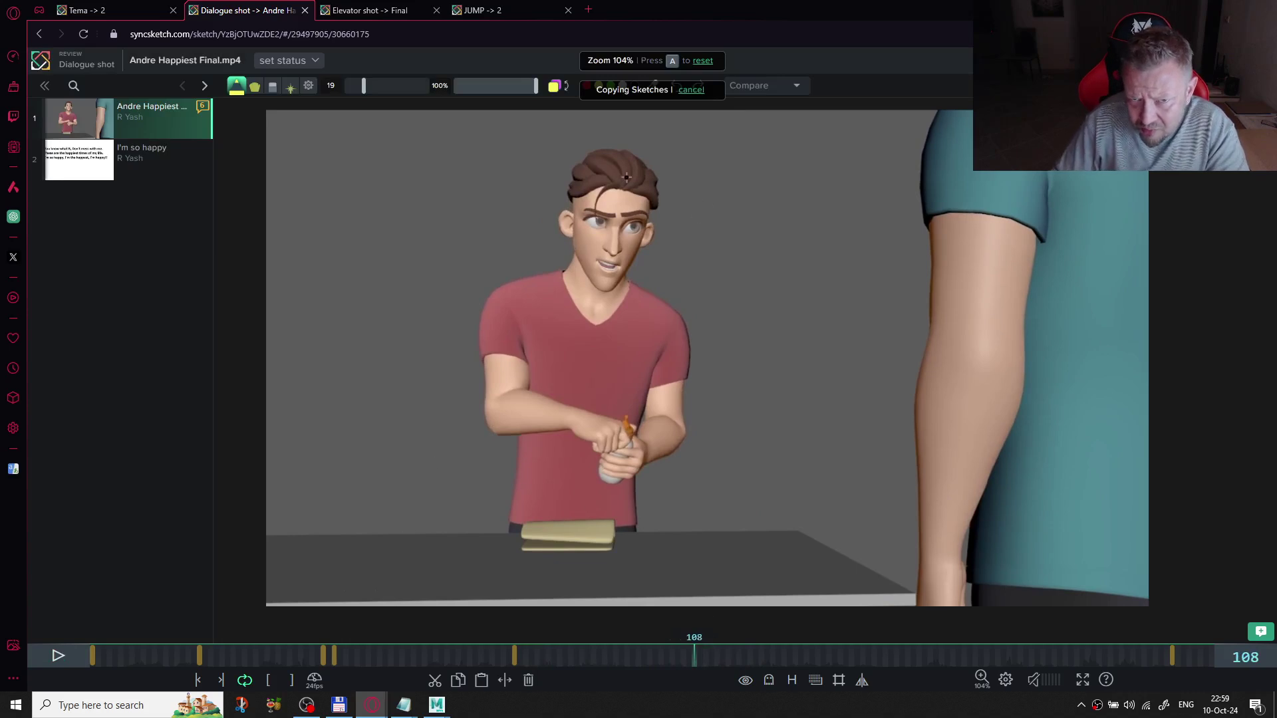
- Paint lowered, frowning eyebrows in yellow just beneath both of the man's eyebrows at frame 108
{"action": "scroll", "coordinate": [627, 178], "scroll_direction": "up", "scroll_amount": 3}
{"action": "scroll", "coordinate": [637, 193], "scroll_direction": "up", "scroll_amount": 3}
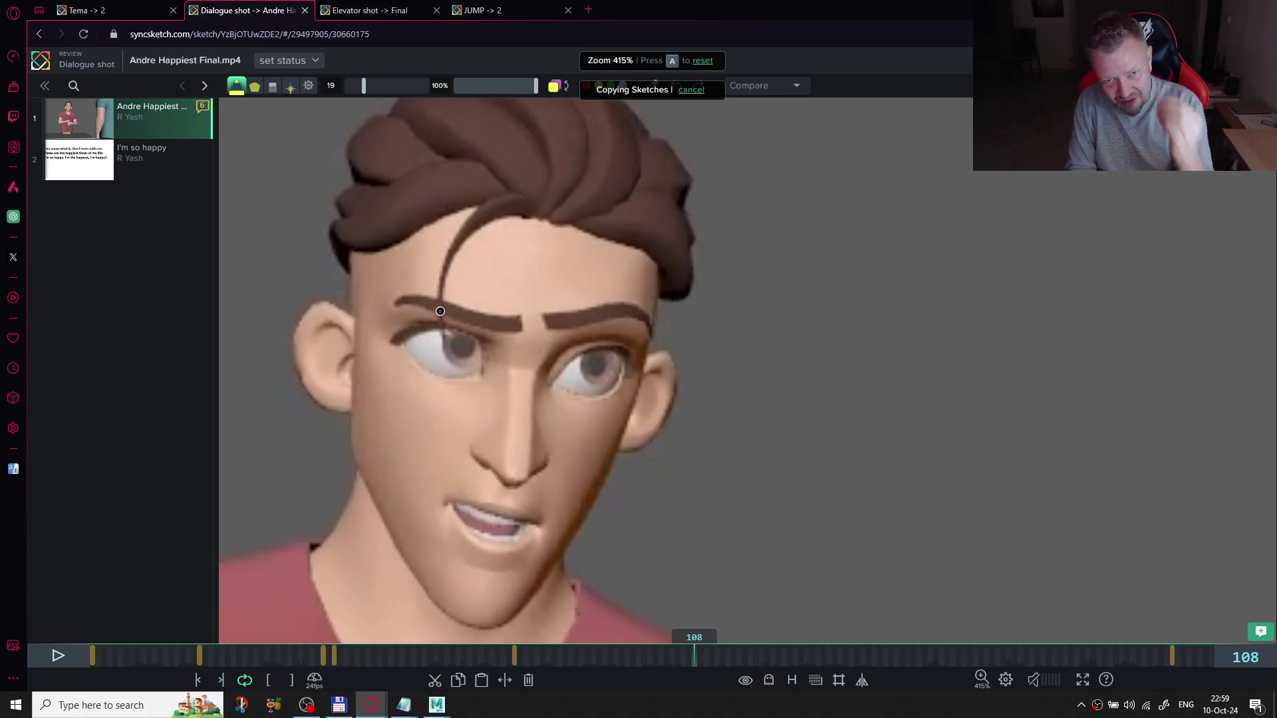
{"action": "mouse_move", "coordinate": [436, 303]}
{"action": "left_mouse_down"}
{"action": "mouse_move", "coordinate": [516, 338]}
{"action": "mouse_move", "coordinate": [444, 308]}
{"action": "mouse_move", "coordinate": [483, 338]}
{"action": "mouse_move", "coordinate": [450, 324]}
{"action": "left_mouse_up"}
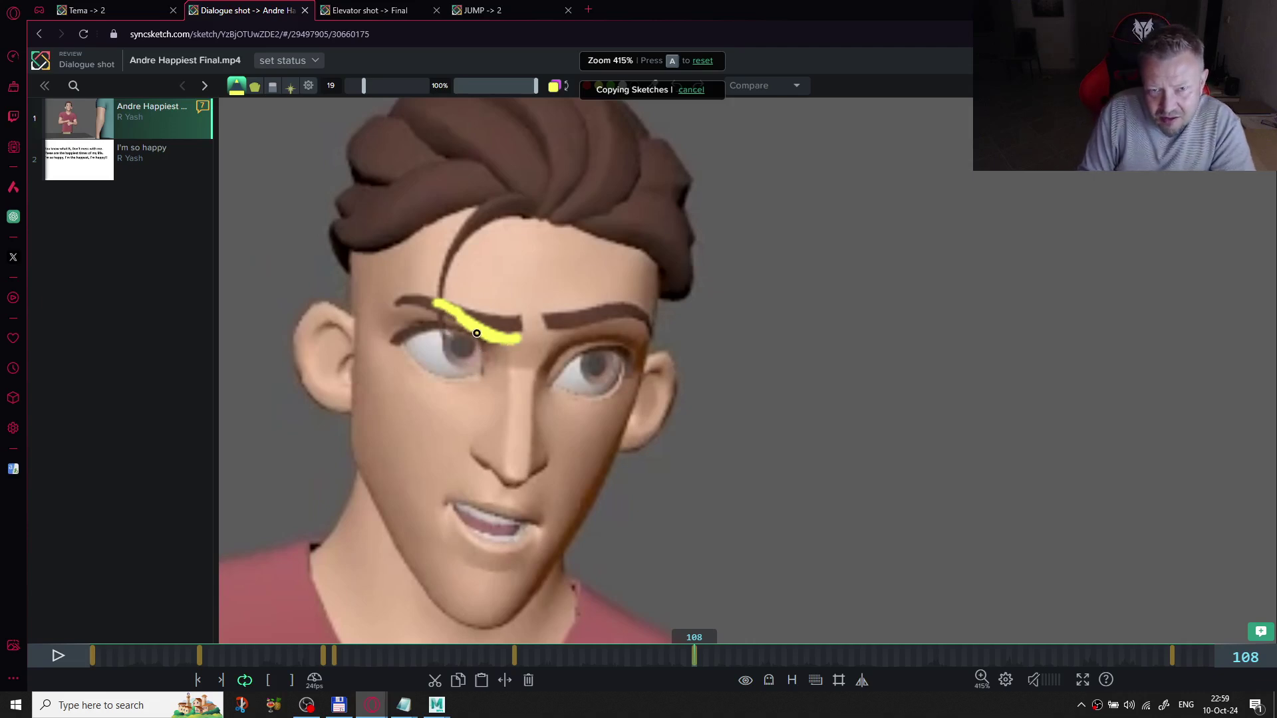
{"action": "mouse_move", "coordinate": [553, 337]}
{"action": "left_mouse_down"}
{"action": "mouse_move", "coordinate": [605, 320]}
{"action": "mouse_move", "coordinate": [582, 325]}
{"action": "mouse_move", "coordinate": [594, 319]}
{"action": "mouse_move", "coordinate": [635, 321]}
{"action": "mouse_move", "coordinate": [584, 319]}
{"action": "mouse_move", "coordinate": [556, 335]}
{"action": "mouse_move", "coordinate": [646, 321]}
{"action": "left_mouse_up"}
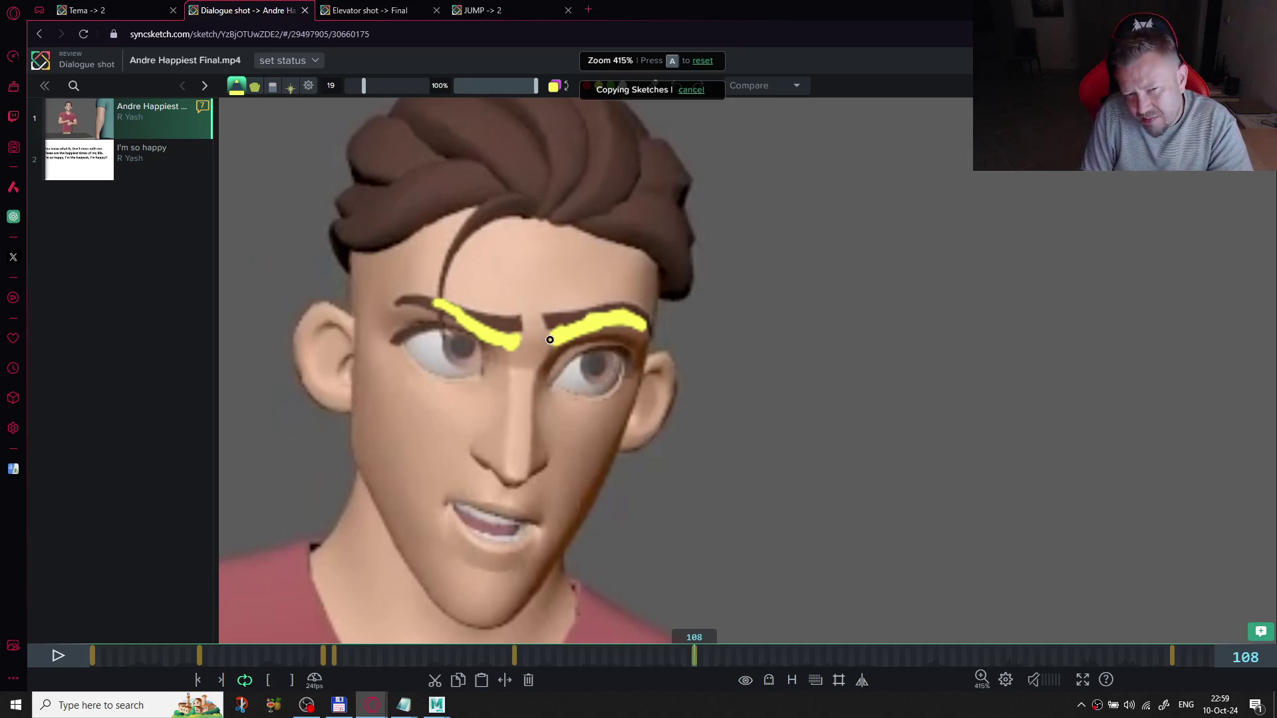
{"action": "left_click_drag", "start_coordinate": [554, 336], "coordinate": [619, 310]}
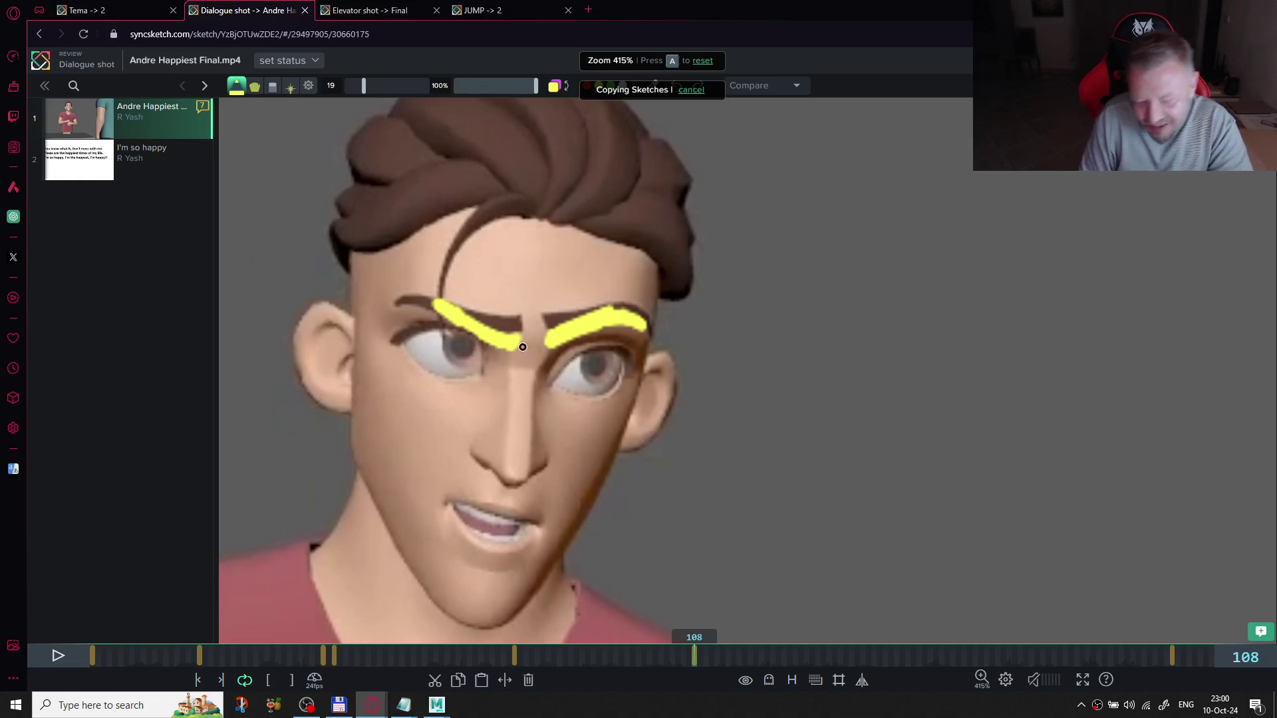
- With brush size 6, draw the iris and pupil of the left-hand eye and an upper lid line on the right-hand eye
{"action": "scroll", "coordinate": [532, 340], "scroll_direction": "down", "scroll_amount": 13}
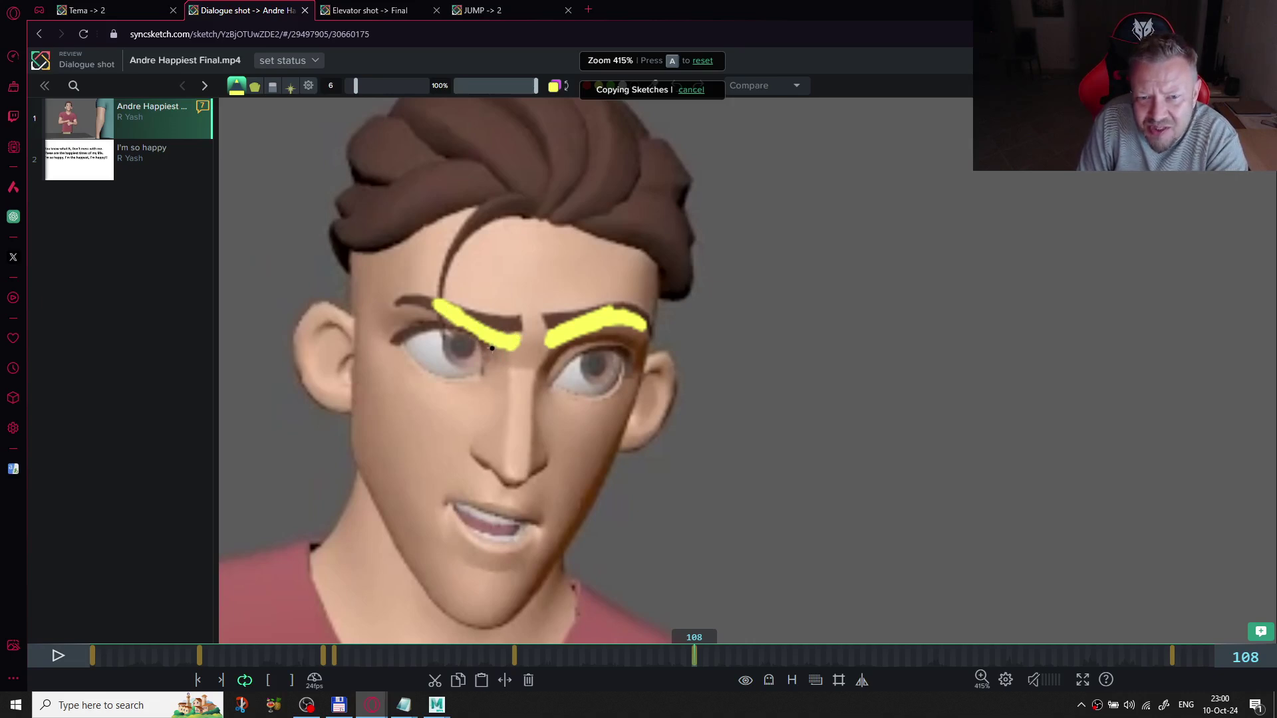
{"action": "mouse_move", "coordinate": [456, 326]}
{"action": "left_mouse_down"}
{"action": "mouse_move", "coordinate": [482, 358]}
{"action": "mouse_move", "coordinate": [468, 358]}
{"action": "mouse_move", "coordinate": [502, 347]}
{"action": "mouse_move", "coordinate": [480, 363]}
{"action": "mouse_move", "coordinate": [450, 326]}
{"action": "mouse_move", "coordinate": [476, 343]}
{"action": "left_mouse_up"}
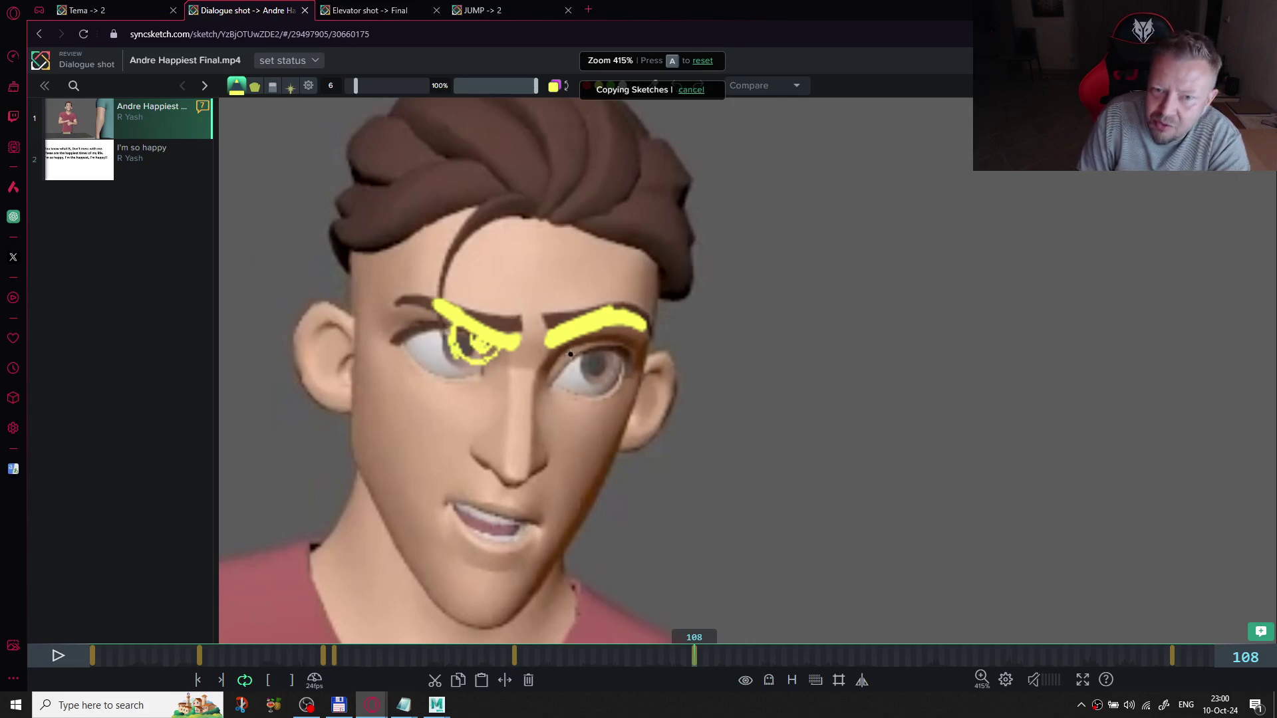
{"action": "left_click_drag", "start_coordinate": [555, 376], "coordinate": [569, 346]}
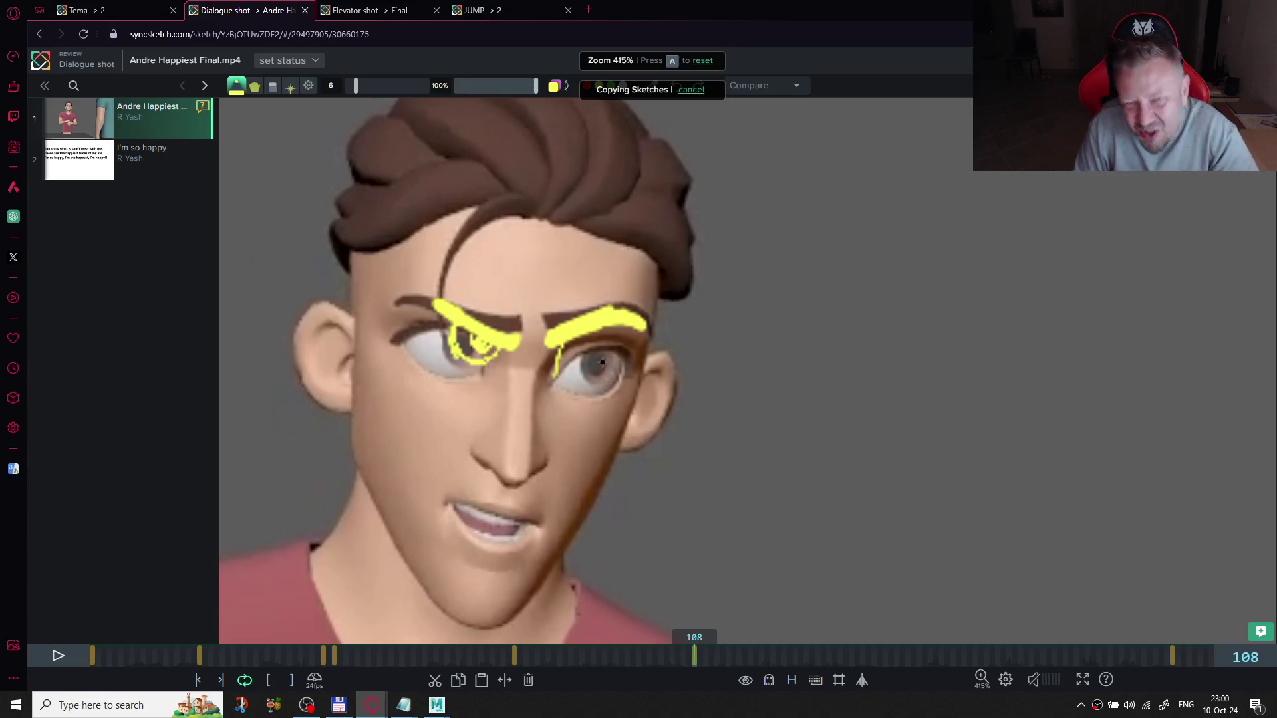
{"action": "key", "text": "ctrl+z"}
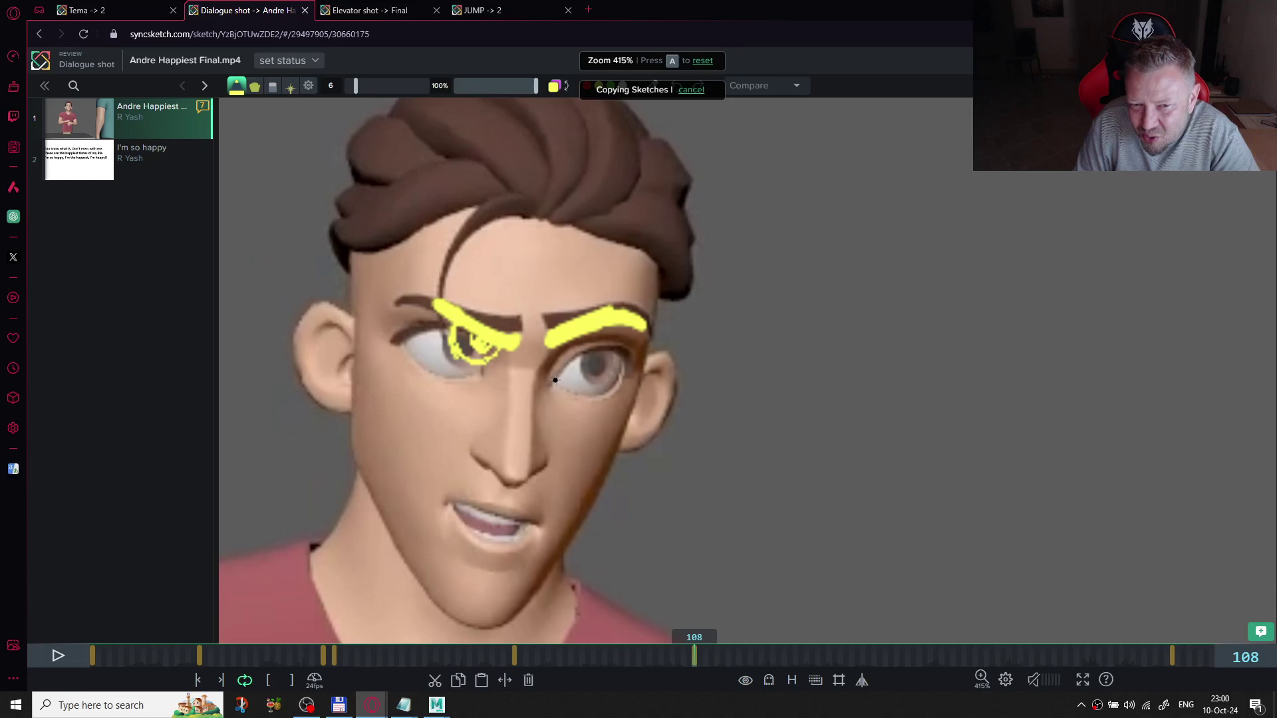
{"action": "left_click_drag", "start_coordinate": [556, 377], "coordinate": [604, 350]}
- Sketch an enlarged eye with lids, iris, pupil and a brow in the empty grey area beside the face
{"action": "mouse_move", "coordinate": [871, 368]}
{"action": "left_mouse_down"}
{"action": "mouse_move", "coordinate": [935, 317]}
{"action": "mouse_move", "coordinate": [1000, 306]}
{"action": "left_mouse_up"}
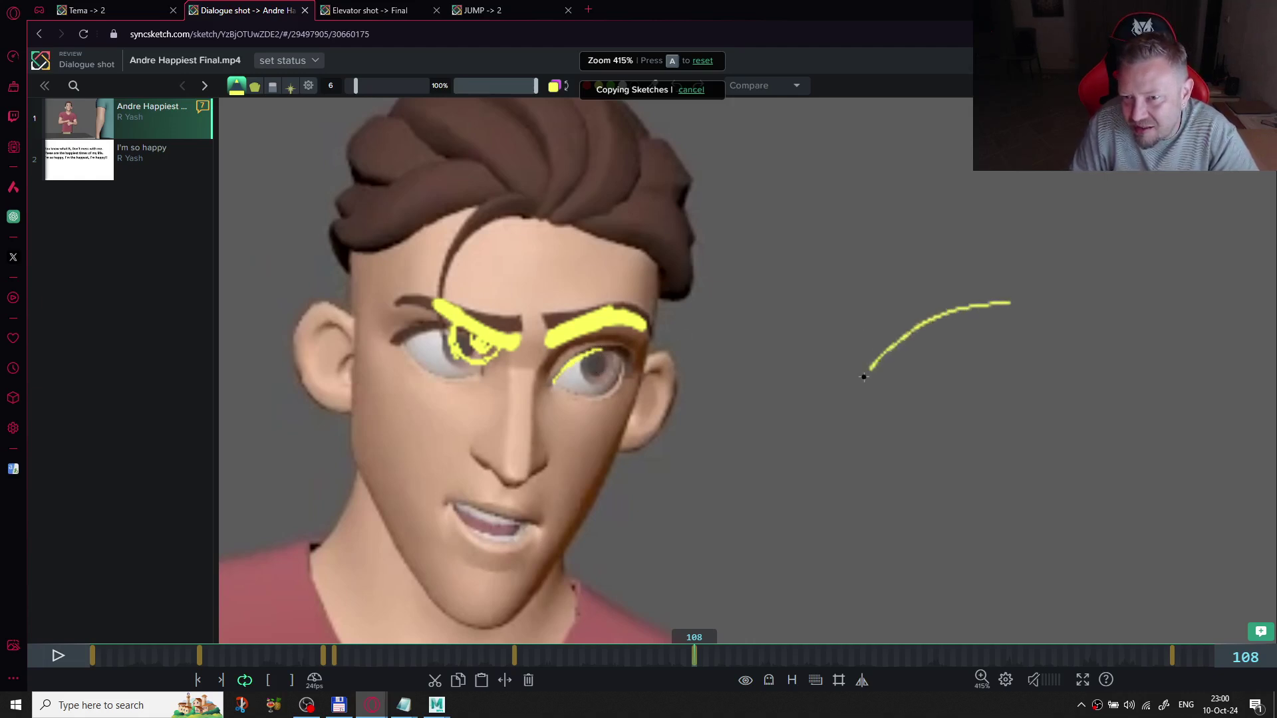
{"action": "mouse_move", "coordinate": [872, 371]}
{"action": "left_mouse_down"}
{"action": "mouse_move", "coordinate": [978, 373]}
{"action": "mouse_move", "coordinate": [1056, 336]}
{"action": "left_mouse_up"}
{"action": "mouse_move", "coordinate": [889, 239]}
{"action": "left_mouse_down"}
{"action": "mouse_move", "coordinate": [1007, 245]}
{"action": "mouse_move", "coordinate": [898, 254]}
{"action": "mouse_move", "coordinate": [976, 247]}
{"action": "left_mouse_up"}
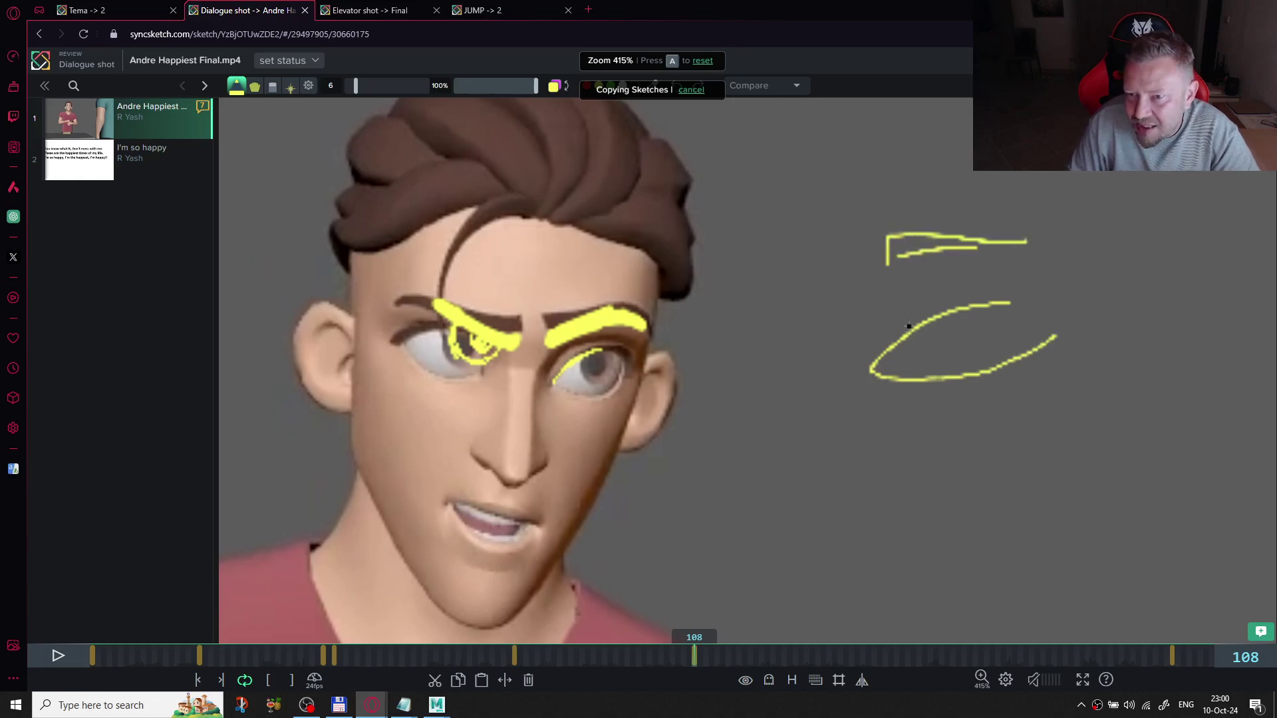
{"action": "mouse_move", "coordinate": [887, 320]}
{"action": "left_mouse_down"}
{"action": "mouse_move", "coordinate": [877, 373]}
{"action": "mouse_move", "coordinate": [885, 303]}
{"action": "mouse_move", "coordinate": [881, 344]}
{"action": "mouse_move", "coordinate": [883, 311]}
{"action": "mouse_move", "coordinate": [905, 296]}
{"action": "mouse_move", "coordinate": [961, 296]}
{"action": "mouse_move", "coordinate": [1039, 329]}
{"action": "left_mouse_up"}
{"action": "mouse_move", "coordinate": [931, 299]}
{"action": "left_mouse_down"}
{"action": "mouse_move", "coordinate": [946, 346]}
{"action": "mouse_move", "coordinate": [936, 289]}
{"action": "mouse_move", "coordinate": [944, 357]}
{"action": "mouse_move", "coordinate": [904, 323]}
{"action": "mouse_move", "coordinate": [880, 366]}
{"action": "mouse_move", "coordinate": [893, 297]}
{"action": "mouse_move", "coordinate": [950, 293]}
{"action": "mouse_move", "coordinate": [884, 309]}
{"action": "left_mouse_up"}
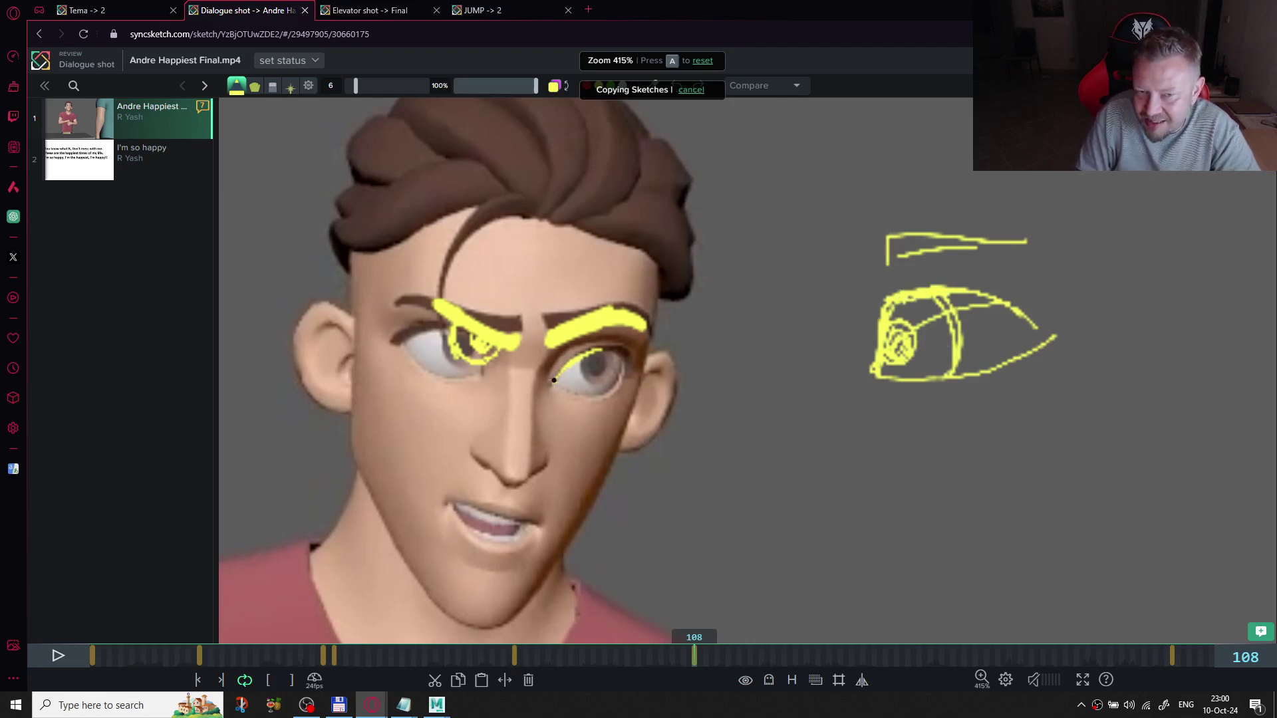
- Reshape the right-hand eye's lid outline, draw its iris and pupil, and shade the iris of the enlarged eye sketch
{"action": "left_click_drag", "start_coordinate": [558, 375], "coordinate": [602, 345]}
{"action": "left_click_drag", "start_coordinate": [554, 383], "coordinate": [567, 395]}
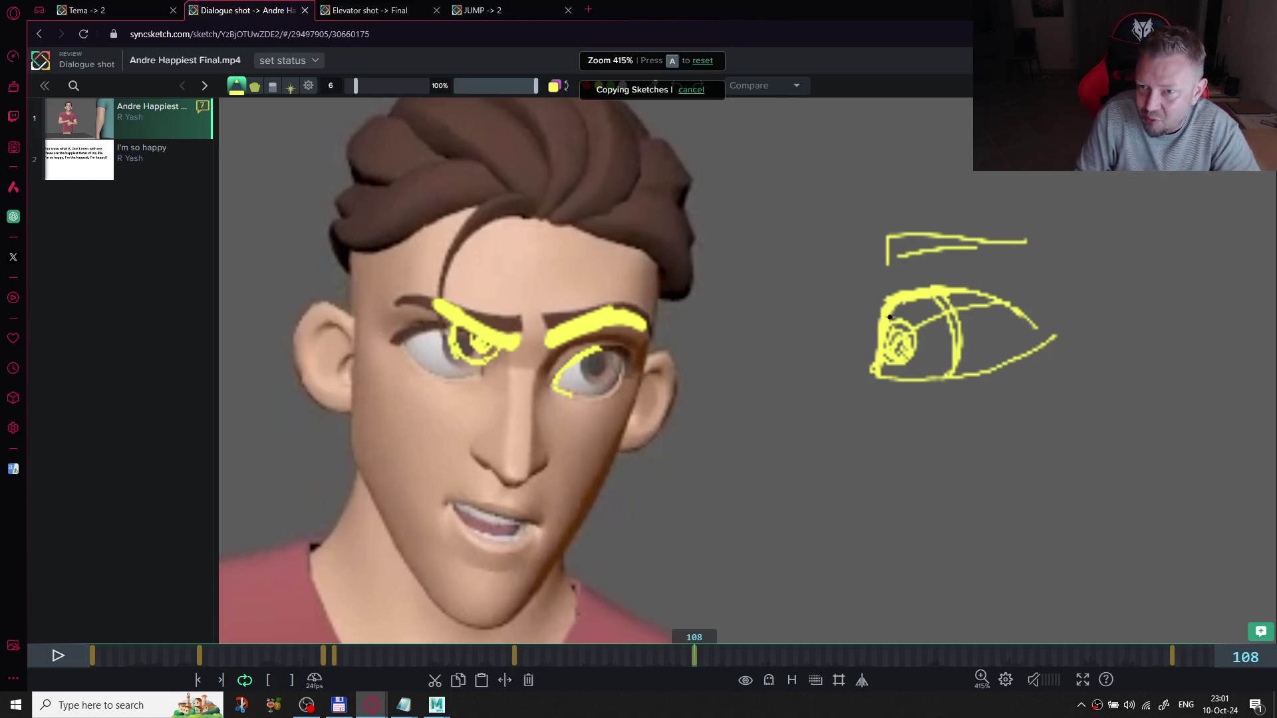
{"action": "mouse_move", "coordinate": [884, 334]}
{"action": "left_mouse_down"}
{"action": "mouse_move", "coordinate": [905, 332]}
{"action": "mouse_move", "coordinate": [898, 349]}
{"action": "mouse_move", "coordinate": [918, 343]}
{"action": "mouse_move", "coordinate": [915, 315]}
{"action": "left_mouse_up"}
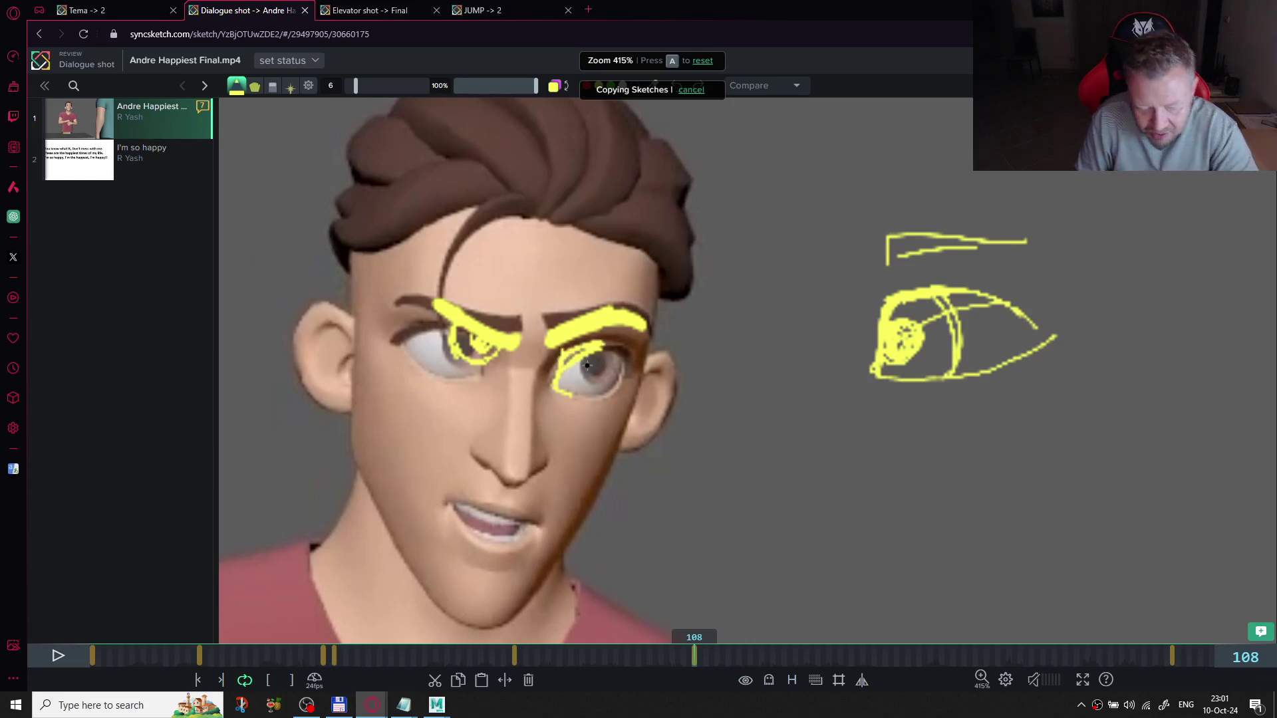
{"action": "key", "text": "e"}
{"action": "key", "text": "bracketleft"}
{"action": "key", "text": "bracketleft"}
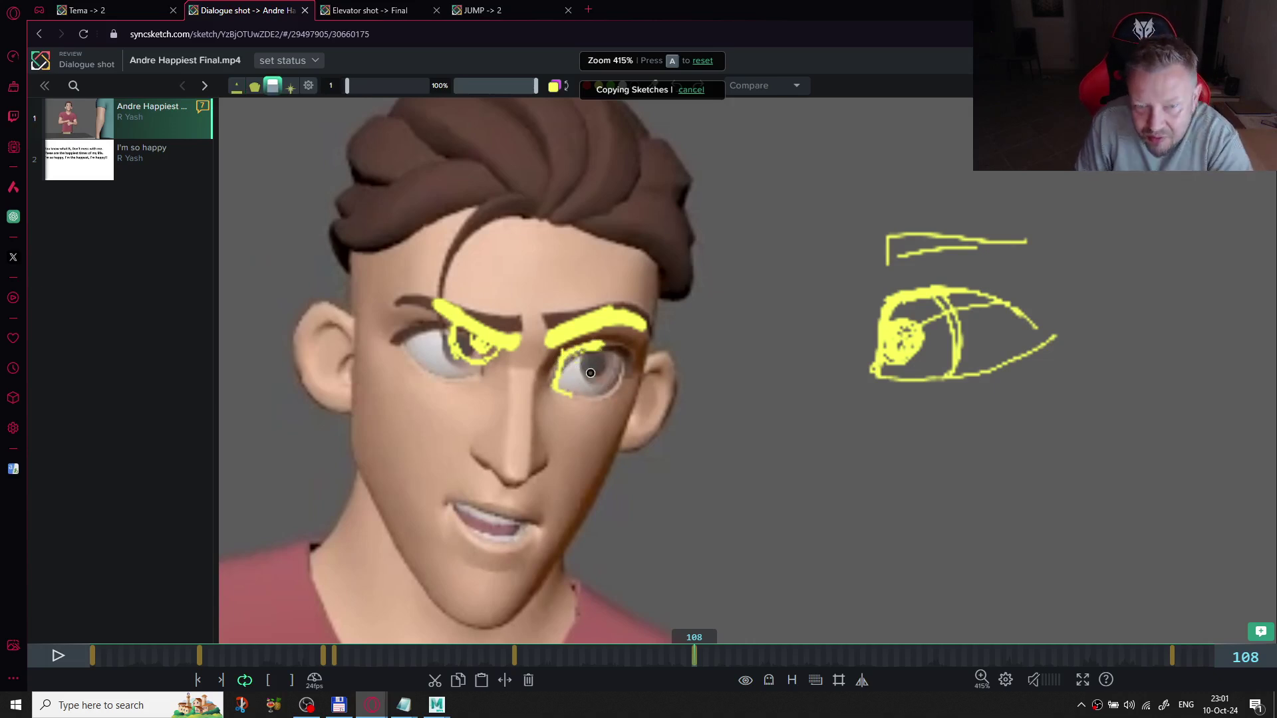
{"action": "key", "text": "p"}
{"action": "mouse_move", "coordinate": [570, 353]}
{"action": "left_mouse_down"}
{"action": "mouse_move", "coordinate": [587, 370]}
{"action": "mouse_move", "coordinate": [615, 356]}
{"action": "mouse_move", "coordinate": [578, 364]}
{"action": "mouse_move", "coordinate": [594, 367]}
{"action": "mouse_move", "coordinate": [602, 348]}
{"action": "left_mouse_up"}
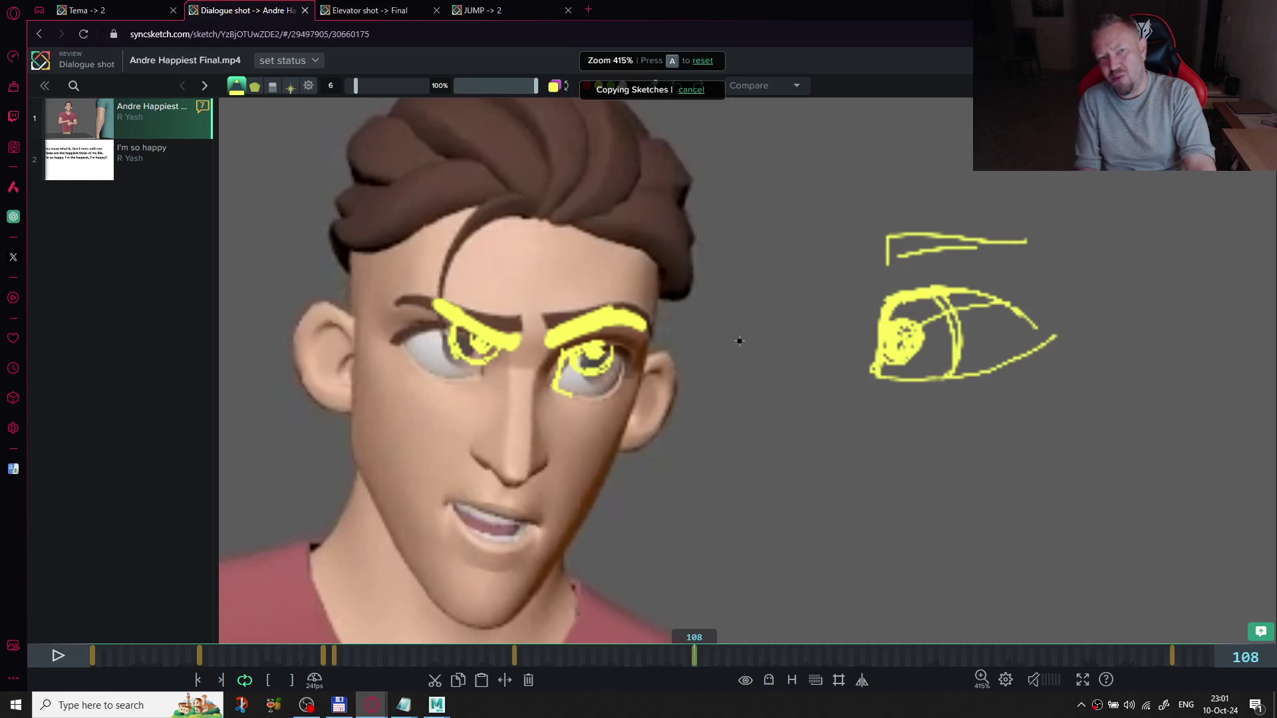
- Extend the left-hand eyebrow's outer end, and compare the pose with the sketches hidden and shown
{"action": "mouse_move", "coordinate": [438, 303]}
{"action": "left_mouse_down"}
{"action": "mouse_move", "coordinate": [400, 299]}
{"action": "mouse_move", "coordinate": [433, 299]}
{"action": "left_mouse_up"}
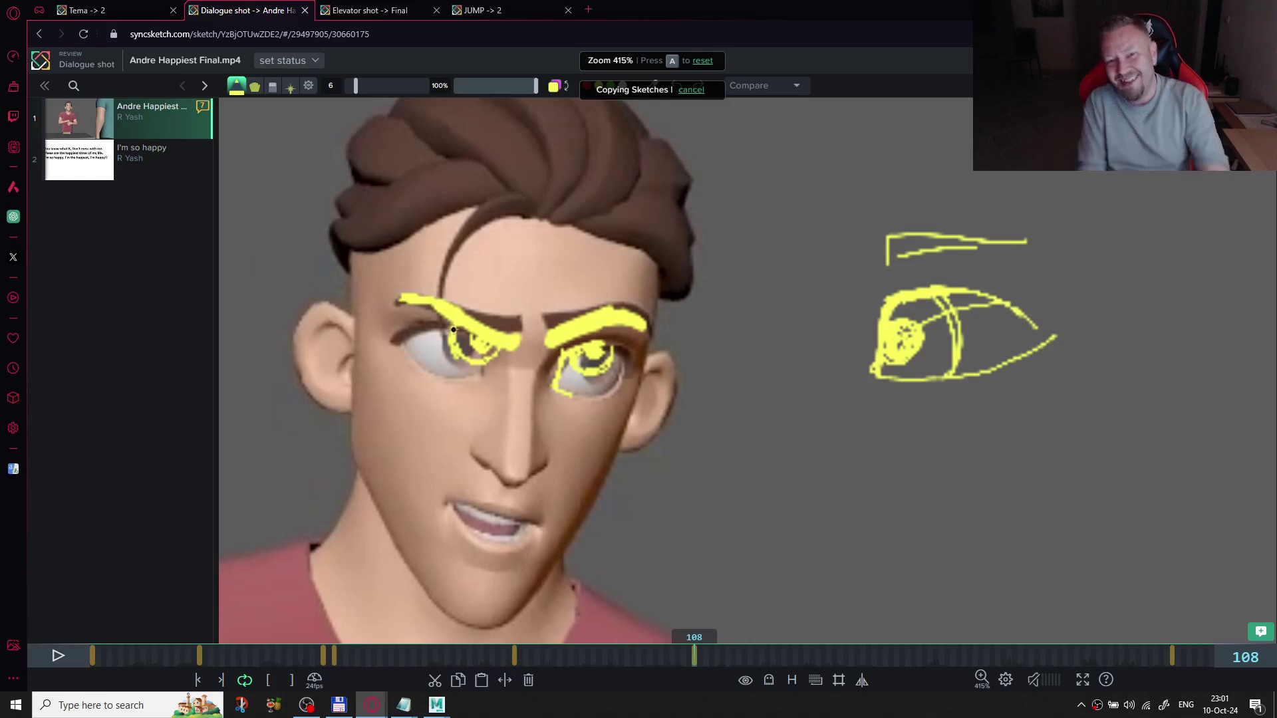
{"action": "key", "text": "h"}
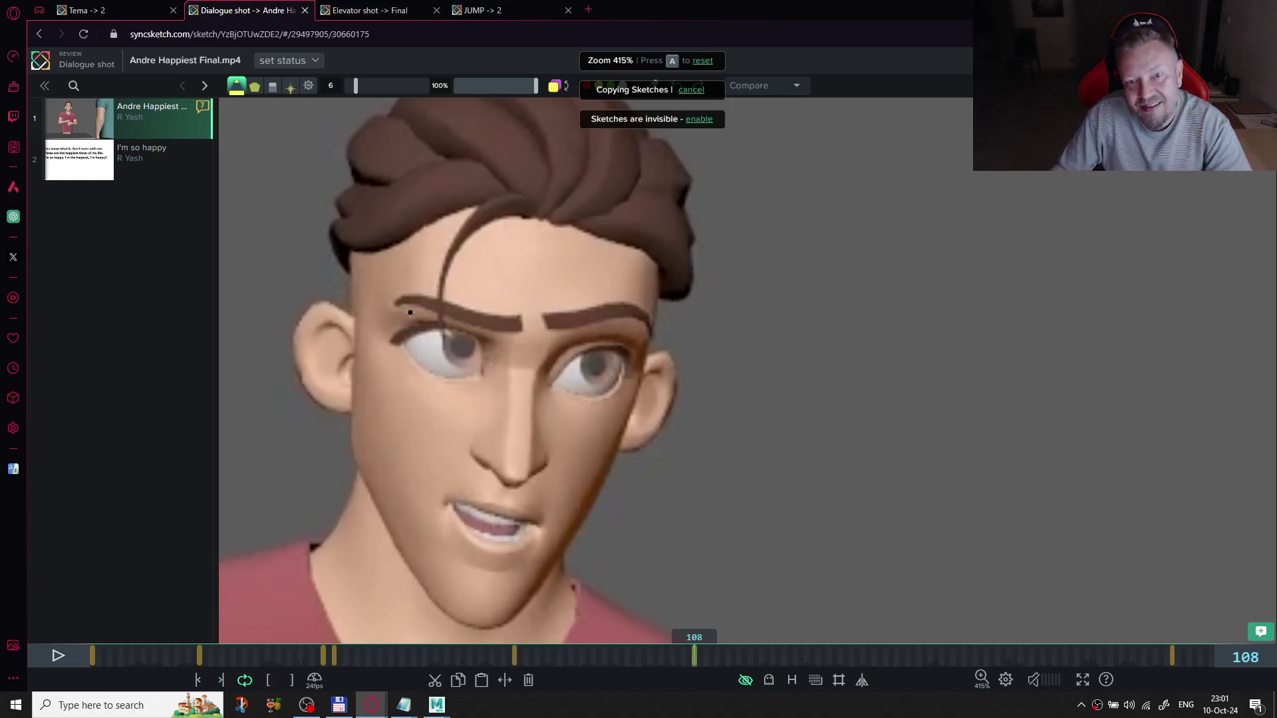
{"action": "key", "text": "h"}
{"action": "key", "text": "h"}
{"action": "key", "text": "h"}
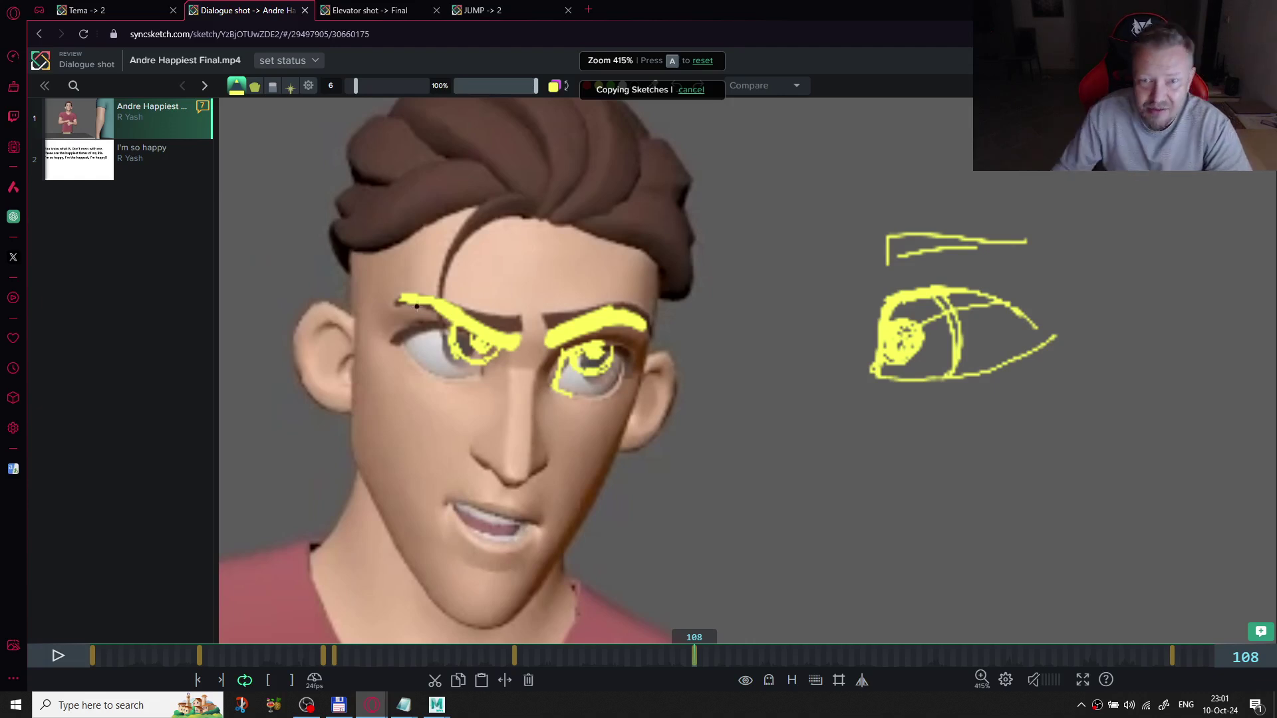
- Play the shot and step frame by frame between frames 108 and 147 to examine the change in pose and expression
{"action": "key", "text": "a"}
{"action": "scroll", "coordinate": [500, 366], "scroll_direction": "up", "scroll_amount": 2}
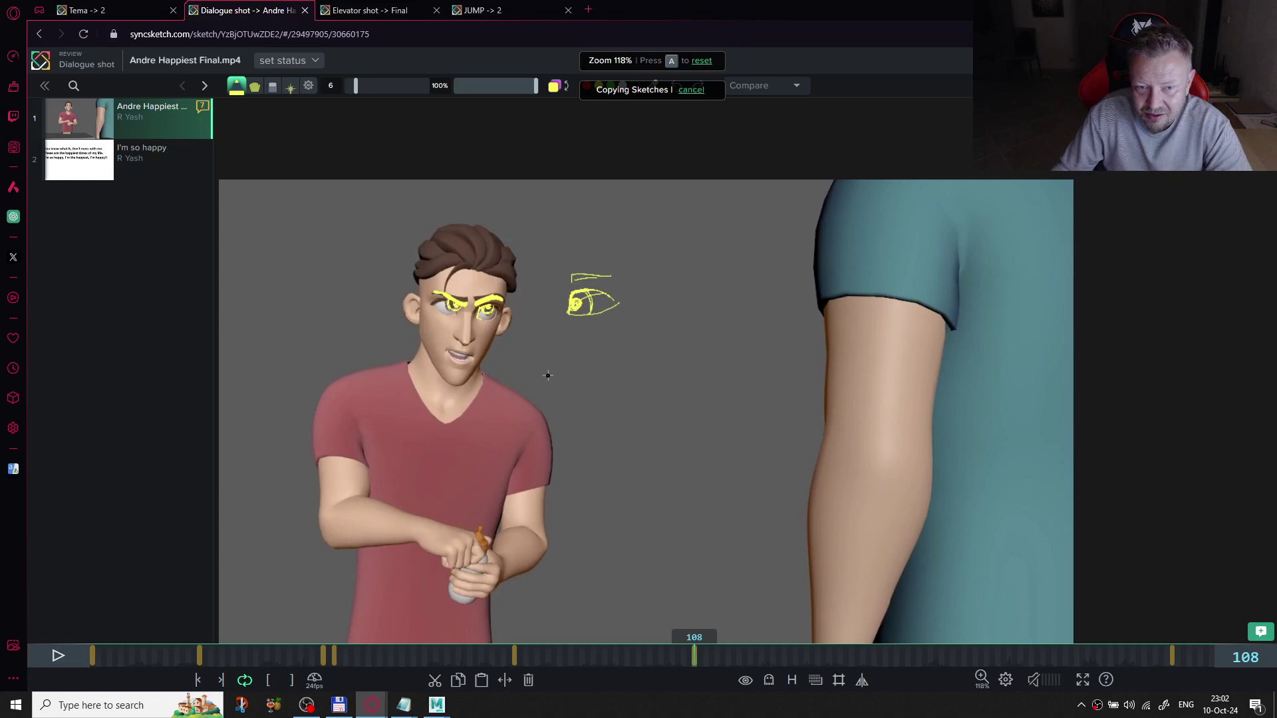
{"action": "key", "text": "space"}
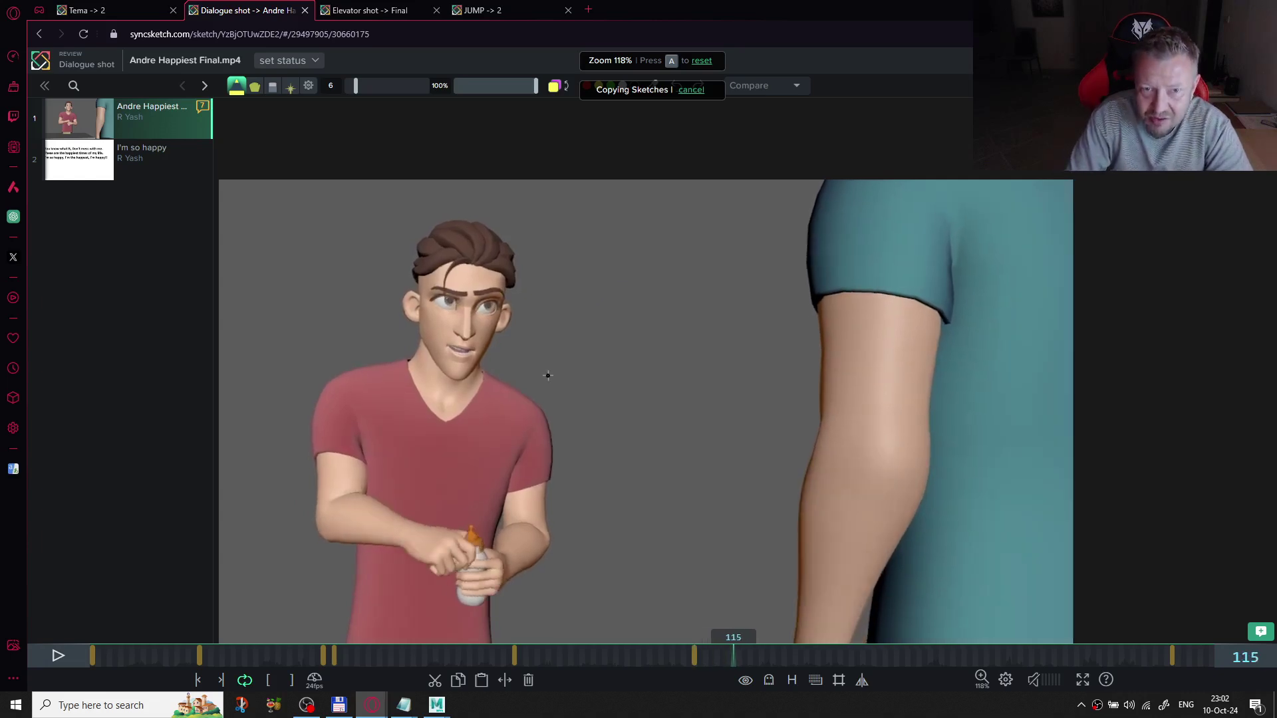
{"action": "key", "text": "space"}
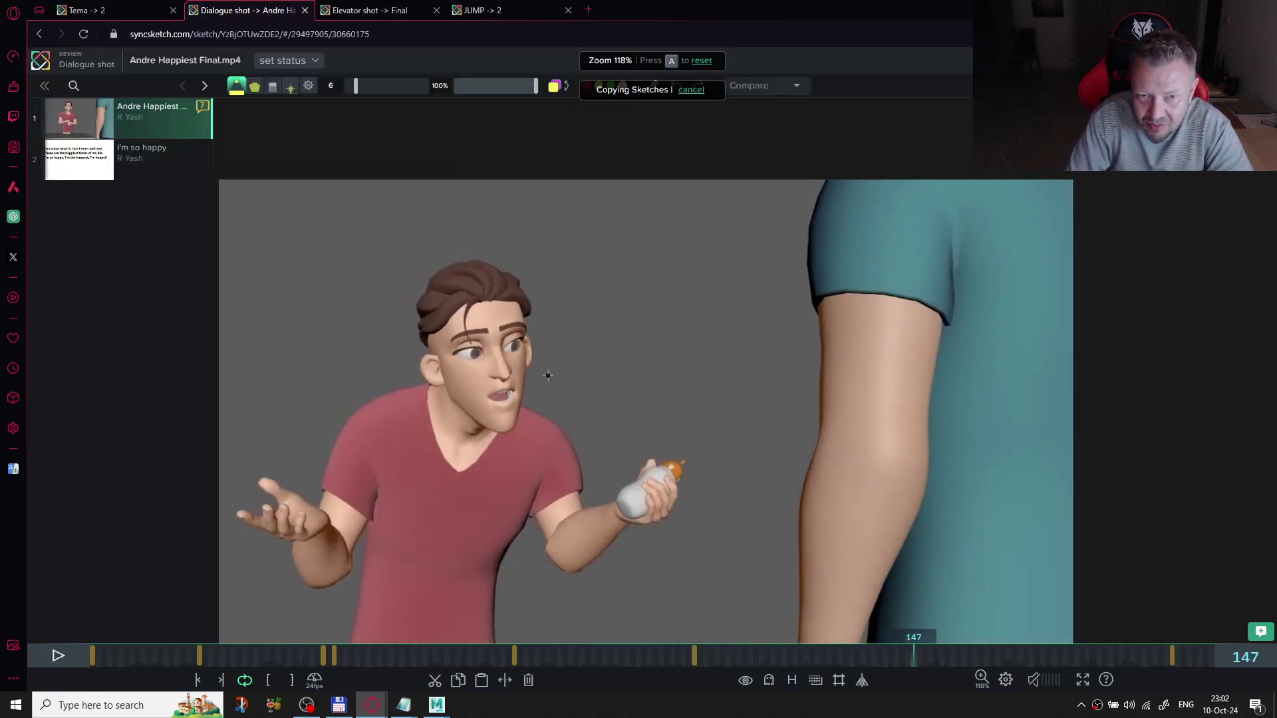
{"action": "key", "text": "Left"}
{"action": "key", "text": "Left"}
{"action": "key", "text": "Left"}
{"action": "key", "text": "Left"}
{"action": "key", "text": "Left"}
{"action": "key", "text": "Left"}
{"action": "key", "text": "Left"}
{"action": "key", "text": "Left"}
{"action": "key", "text": "Left"}
{"action": "key", "text": "Left"}
{"action": "key", "text": "Left"}
{"action": "key", "text": "Left"}
{"action": "key", "text": "Left"}
{"action": "key", "text": "Left"}
{"action": "key", "text": "Left"}
{"action": "key", "text": "Left"}
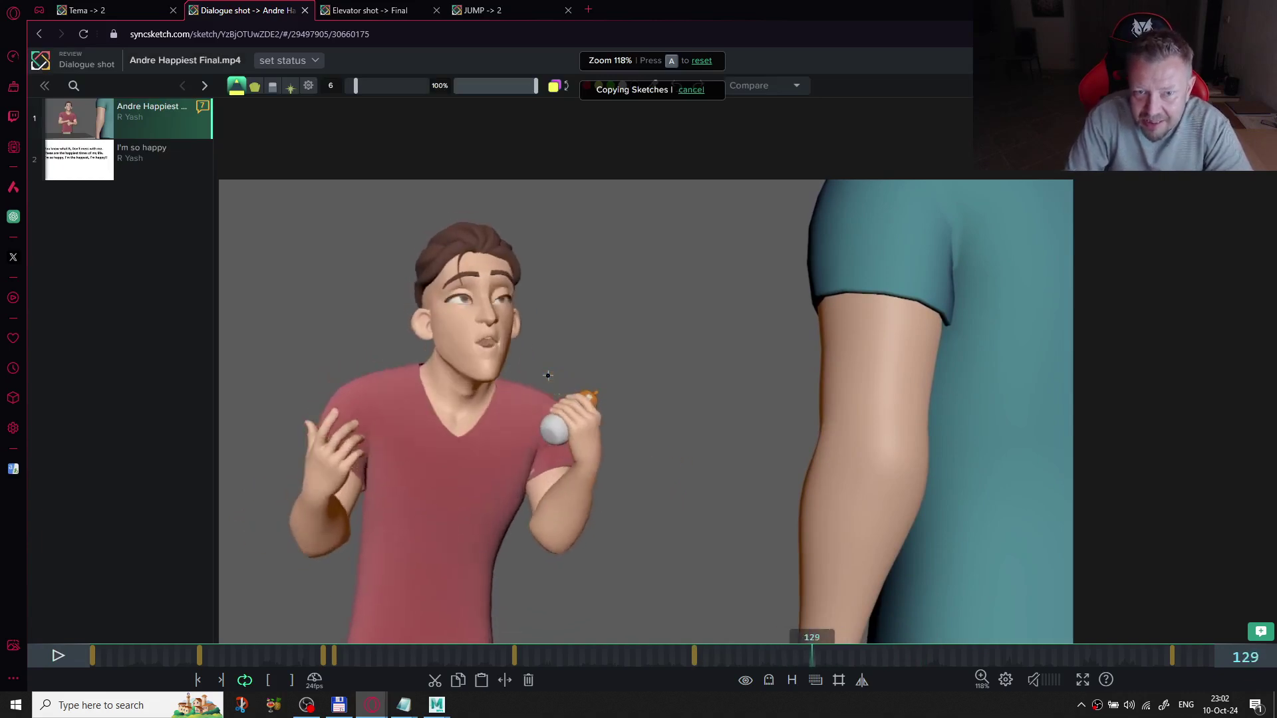
{"action": "key", "text": "Left"}
{"action": "key", "text": "Left"}
{"action": "key", "text": "Left"}
{"action": "key", "text": "Left"}
{"action": "key", "text": "Left"}
{"action": "key", "text": "Left"}
{"action": "key", "text": "Left"}
{"action": "key", "text": "Left"}
{"action": "key", "text": "Left"}
{"action": "key", "text": "Left"}
{"action": "key", "text": "Left"}
{"action": "key", "text": "Left"}
{"action": "key", "text": "Left"}
{"action": "key", "text": "Left"}
{"action": "key", "text": "Left"}
{"action": "key", "text": "Left"}
{"action": "key", "text": "Left"}
{"action": "key", "text": "Left"}
{"action": "key", "text": "Left"}
{"action": "key", "text": "Left"}
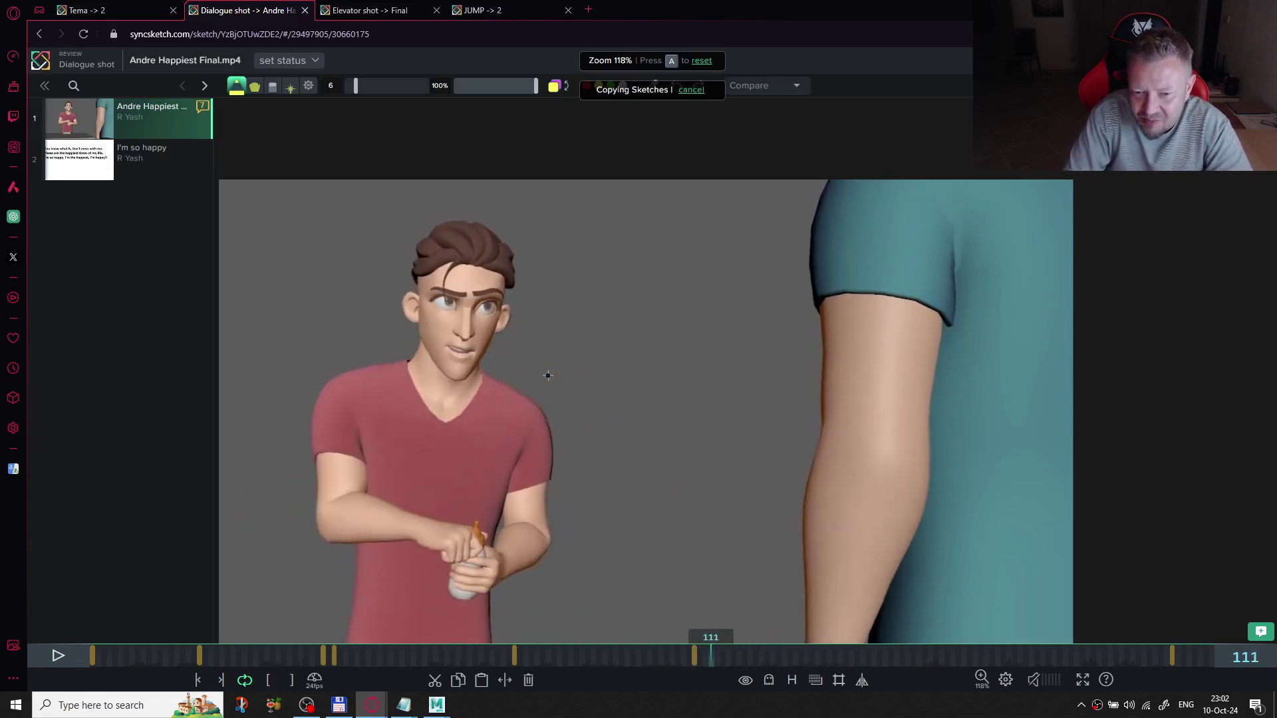
{"action": "key", "text": "Left"}
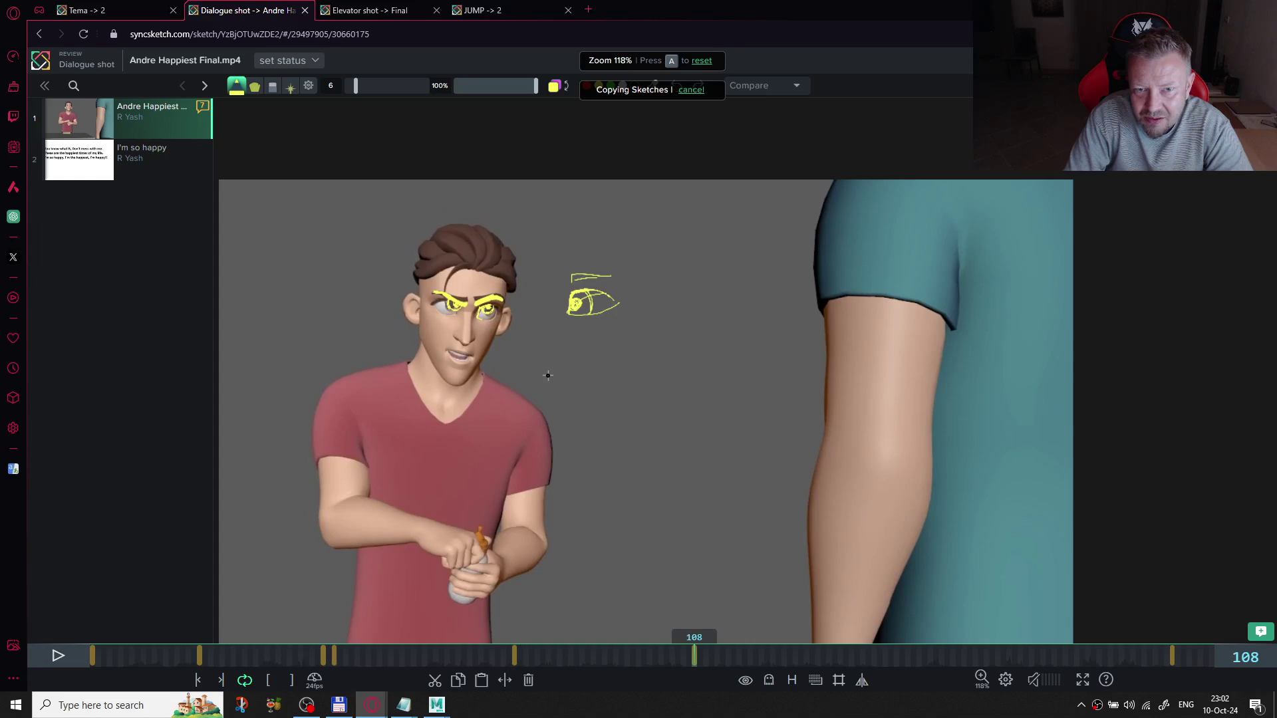
{"action": "key", "text": "Right"}
{"action": "key", "text": "Right"}
{"action": "key", "text": "Right"}
{"action": "key", "text": "Right"}
{"action": "key", "text": "Right"}
{"action": "key", "text": "Right"}
{"action": "key", "text": "Right"}
{"action": "key", "text": "Right"}
{"action": "key", "text": "Right"}
{"action": "key", "text": "Right"}
{"action": "key", "text": "Right"}
{"action": "key", "text": "Right"}
{"action": "key", "text": "Right"}
{"action": "key", "text": "Right"}
{"action": "key", "text": "Right"}
{"action": "key", "text": "Right"}
{"action": "key", "text": "Right"}
{"action": "key", "text": "Right"}
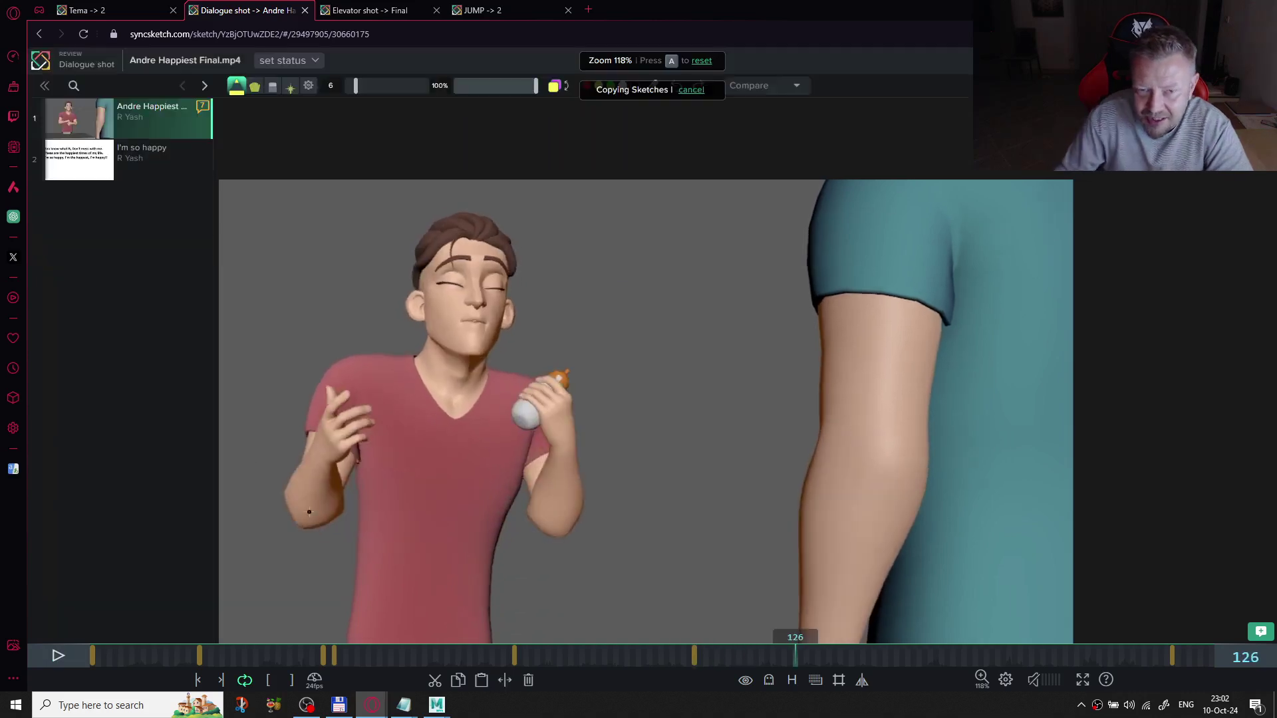
- Examine the man's face in close-up frame by frame from frame 172 backwards, stopping at frame 141
{"action": "left_click_drag", "start_coordinate": [797, 657], "coordinate": [1053, 657]}
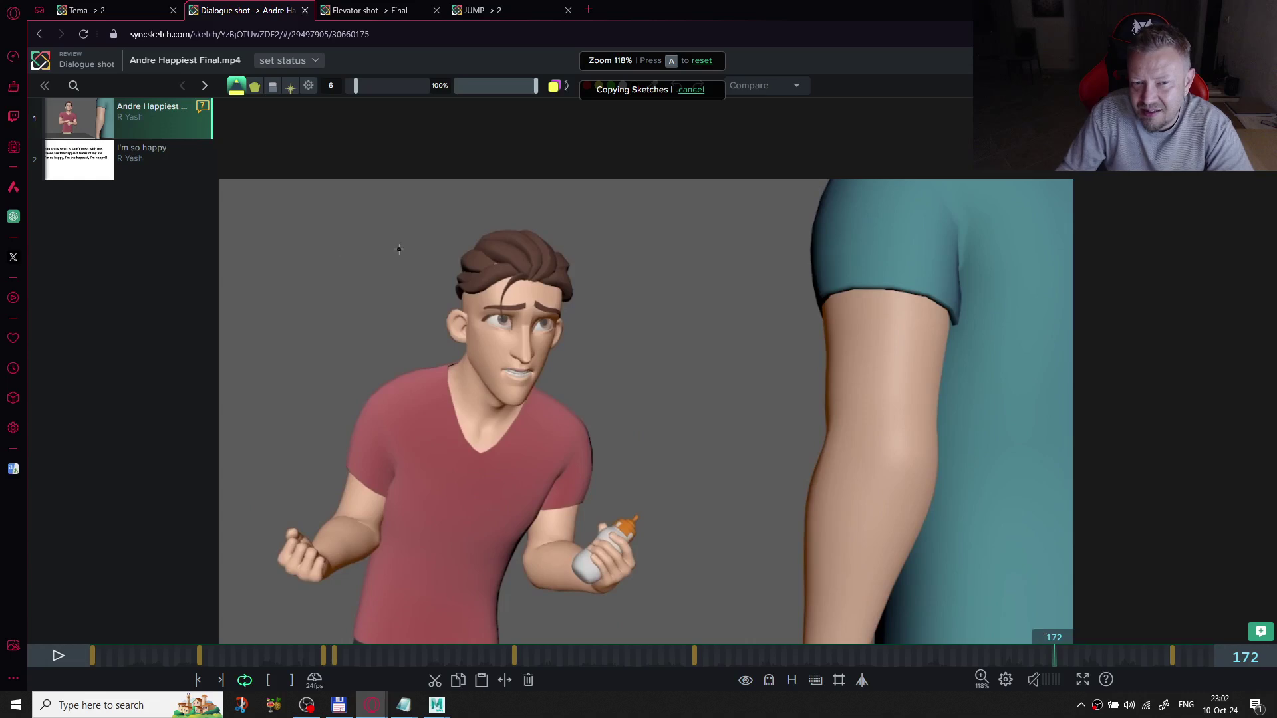
{"action": "scroll", "coordinate": [399, 250], "scroll_direction": "up", "scroll_amount": 6}
{"action": "scroll", "coordinate": [523, 316], "scroll_direction": "up", "scroll_amount": 2}
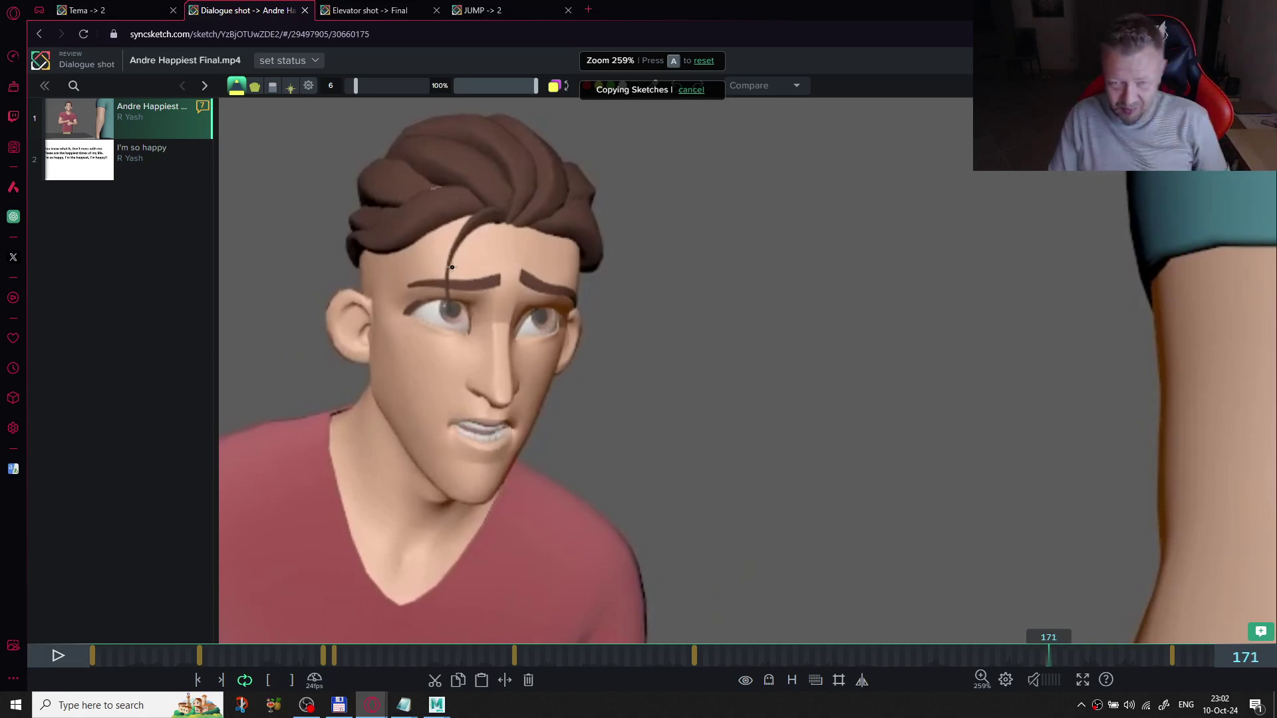
{"action": "key", "text": "Left"}
{"action": "key", "text": "Left"}
{"action": "key", "text": "Left"}
{"action": "key", "text": "Left"}
{"action": "key", "text": "Left"}
{"action": "key", "text": "Left"}
{"action": "key", "text": "Left"}
{"action": "key", "text": "Left"}
{"action": "key", "text": "Left"}
{"action": "key", "text": "Left"}
{"action": "key", "text": "Left"}
{"action": "key", "text": "Left"}
{"action": "key", "text": "Left"}
{"action": "key", "text": "Left"}
{"action": "key", "text": "Left"}
{"action": "key", "text": "Left"}
{"action": "key", "text": "Left"}
{"action": "key", "text": "Left"}
{"action": "key", "text": "Left"}
{"action": "key", "text": "Left"}
{"action": "key", "text": "Left"}
{"action": "key", "text": "Left"}
{"action": "key", "text": "Left"}
{"action": "key", "text": "Left"}
{"action": "key", "text": "Left"}
{"action": "key", "text": "Left"}
{"action": "key", "text": "Left"}
{"action": "key", "text": "Left"}
{"action": "key", "text": "Left"}
{"action": "key", "text": "Left"}
{"action": "key", "text": "Left"}
{"action": "key", "text": "Left"}
{"action": "key", "text": "Left"}
{"action": "key", "text": "Left"}
{"action": "key", "text": "Left"}
{"action": "key", "text": "Right"}
{"action": "key", "text": "Right"}
{"action": "key", "text": "Right"}
{"action": "key", "text": "Right"}
{"action": "key", "text": "Right"}
{"action": "key", "text": "Right"}
{"action": "key", "text": "Right"}
{"action": "key", "text": "Right"}
{"action": "key", "text": "Right"}
{"action": "key", "text": "Right"}
{"action": "key", "text": "Right"}
{"action": "key", "text": "Right"}
{"action": "key", "text": "Right"}
{"action": "key", "text": "Right"}
{"action": "key", "text": "Right"}
{"action": "key", "text": "Right"}
{"action": "key", "text": "Right"}
{"action": "key", "text": "Right"}
{"action": "key", "text": "Right"}
{"action": "key", "text": "Right"}
{"action": "key", "text": "Left"}
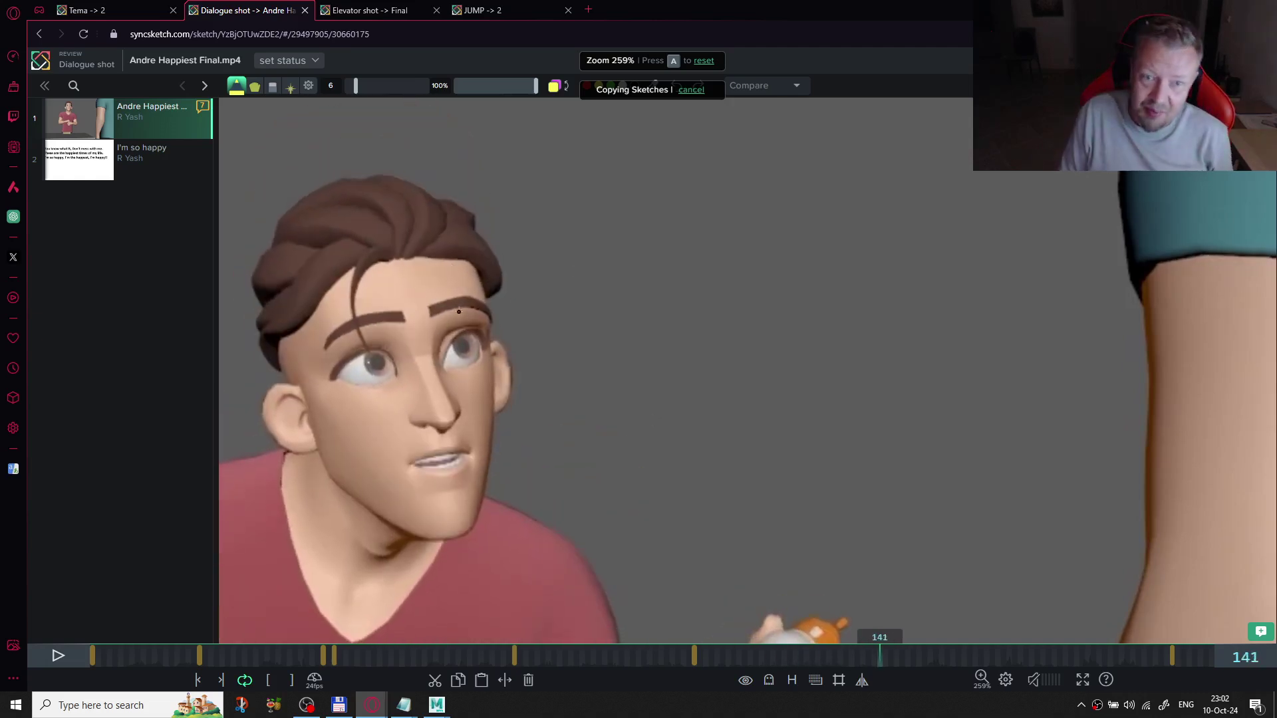
- Paint over both of the man's eyebrows in yellow at frame 141, using brush sizes 6 and 8
{"action": "left_click_drag", "start_coordinate": [432, 304], "coordinate": [443, 297]}
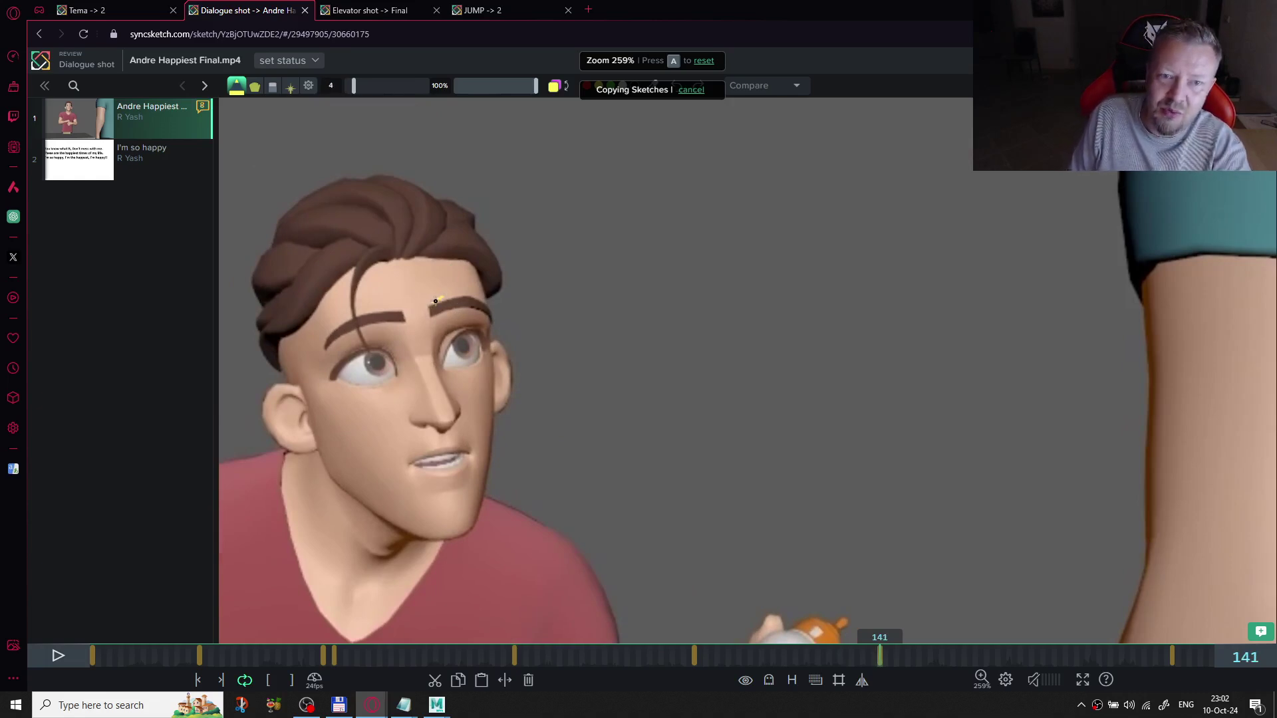
{"action": "key", "text": "bracketright"}
{"action": "key", "text": "bracketright"}
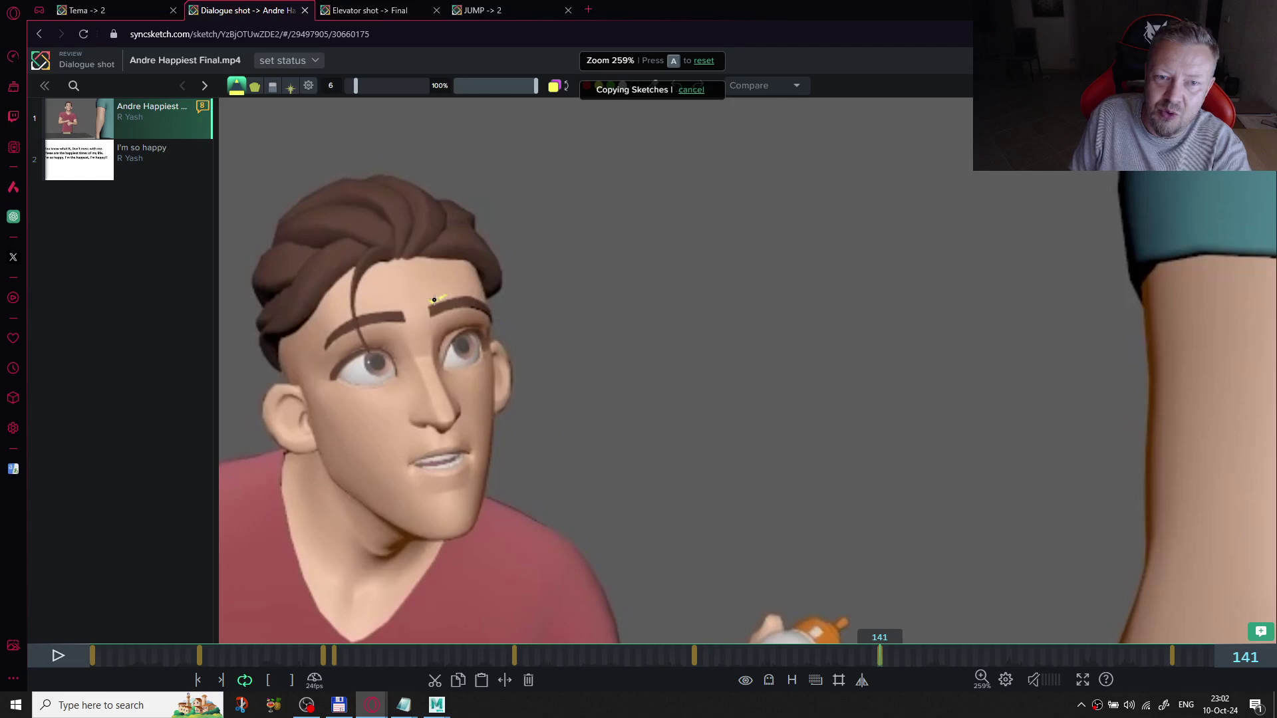
{"action": "mouse_move", "coordinate": [429, 301]}
{"action": "left_mouse_down"}
{"action": "mouse_move", "coordinate": [489, 309]}
{"action": "mouse_move", "coordinate": [460, 296]}
{"action": "mouse_move", "coordinate": [430, 308]}
{"action": "mouse_move", "coordinate": [459, 300]}
{"action": "left_mouse_up"}
{"action": "mouse_move", "coordinate": [370, 314]}
{"action": "left_mouse_down"}
{"action": "mouse_move", "coordinate": [405, 310]}
{"action": "mouse_move", "coordinate": [327, 342]}
{"action": "left_mouse_up"}
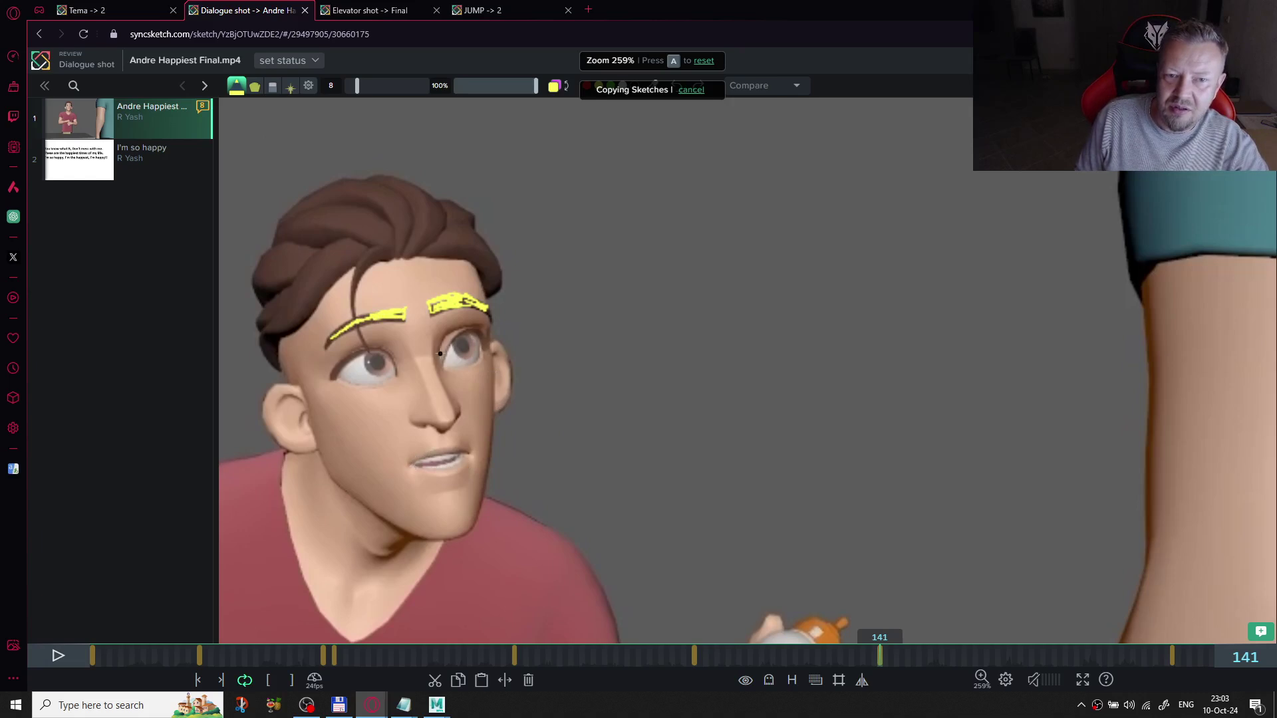
- Step frame by frame between frames 141 and 172 to examine how the man's expression changes
{"action": "key", "text": "Right"}
{"action": "key", "text": "Right"}
{"action": "key", "text": "Right"}
{"action": "key", "text": "Right"}
{"action": "key", "text": "Right"}
{"action": "key", "text": "Right"}
{"action": "key", "text": "Right"}
{"action": "key", "text": "Right"}
{"action": "key", "text": "Right"}
{"action": "key", "text": "Right"}
{"action": "key", "text": "Right"}
{"action": "key", "text": "Right"}
{"action": "key", "text": "Right"}
{"action": "key", "text": "Right"}
{"action": "key", "text": "Right"}
{"action": "key", "text": "Right"}
{"action": "key", "text": "Right"}
{"action": "key", "text": "Right"}
{"action": "key", "text": "Right"}
{"action": "key", "text": "Right"}
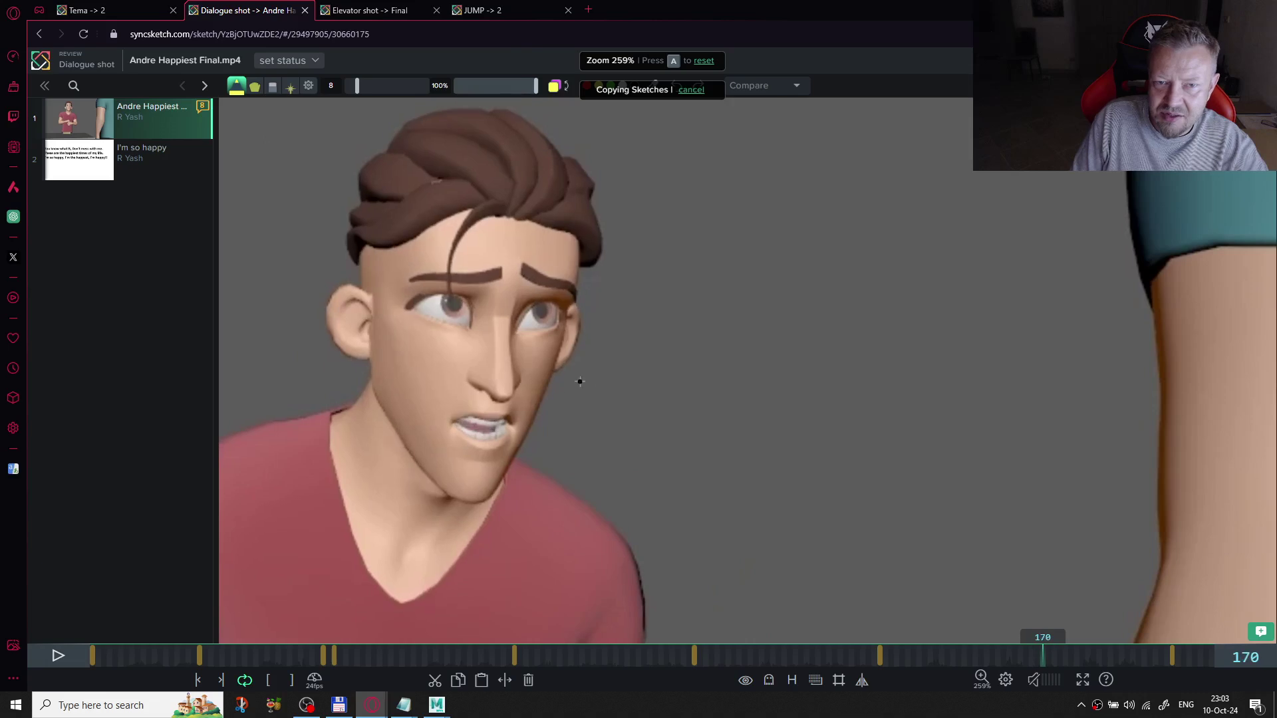
{"action": "key", "text": "Left"}
{"action": "key", "text": "Left"}
{"action": "key", "text": "Right"}
{"action": "key", "text": "Right"}
{"action": "key", "text": "Right"}
{"action": "key", "text": "Right"}
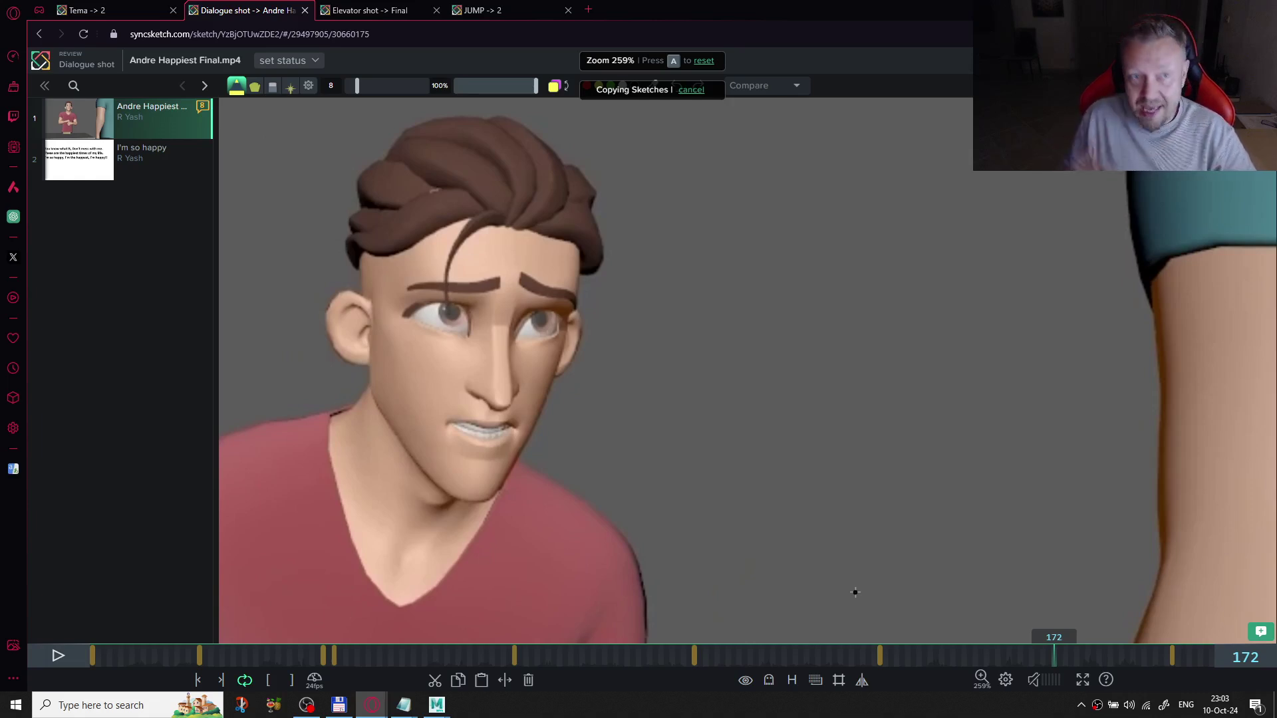
- Compare the sketched key poses at frames 108, 141 and 193
{"action": "mouse_move", "coordinate": [610, 653]}
{"action": "left_mouse_down"}
{"action": "mouse_move", "coordinate": [579, 653]}
{"action": "mouse_move", "coordinate": [653, 658]}
{"action": "mouse_move", "coordinate": [449, 666]}
{"action": "mouse_move", "coordinate": [613, 667]}
{"action": "left_mouse_up"}
{"action": "key", "text": "Down"}
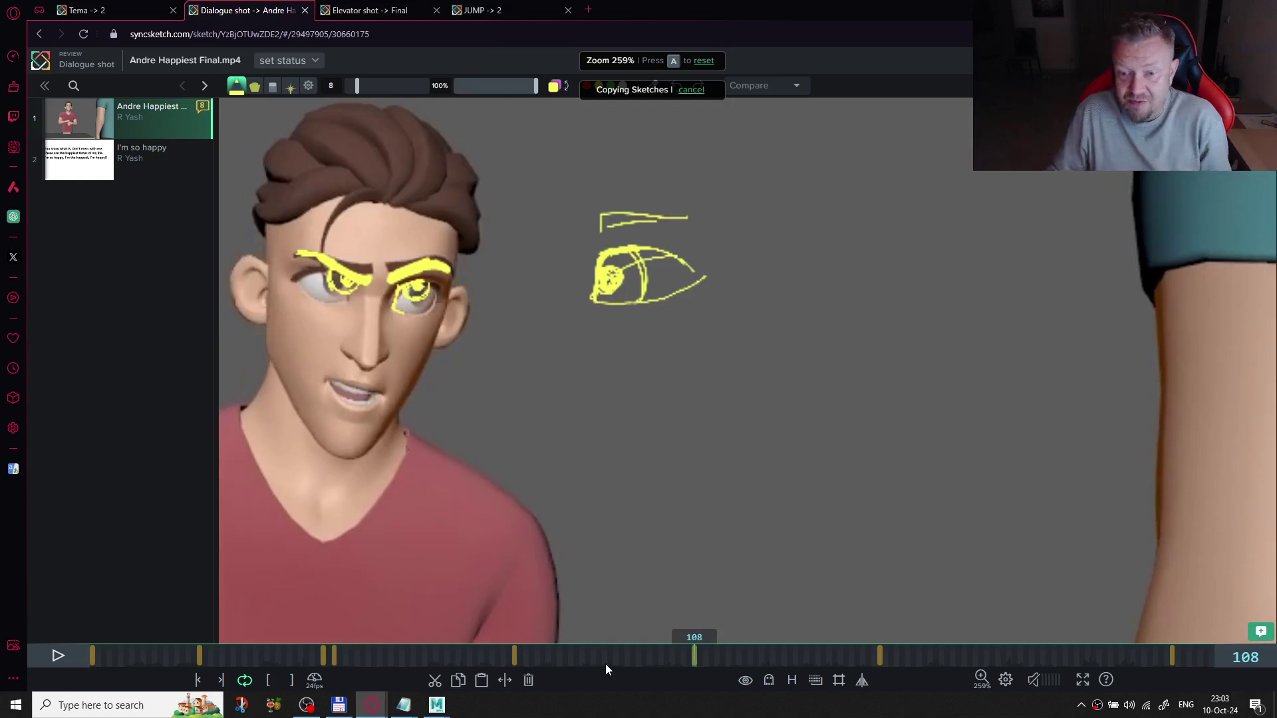
{"action": "key", "text": "Down"}
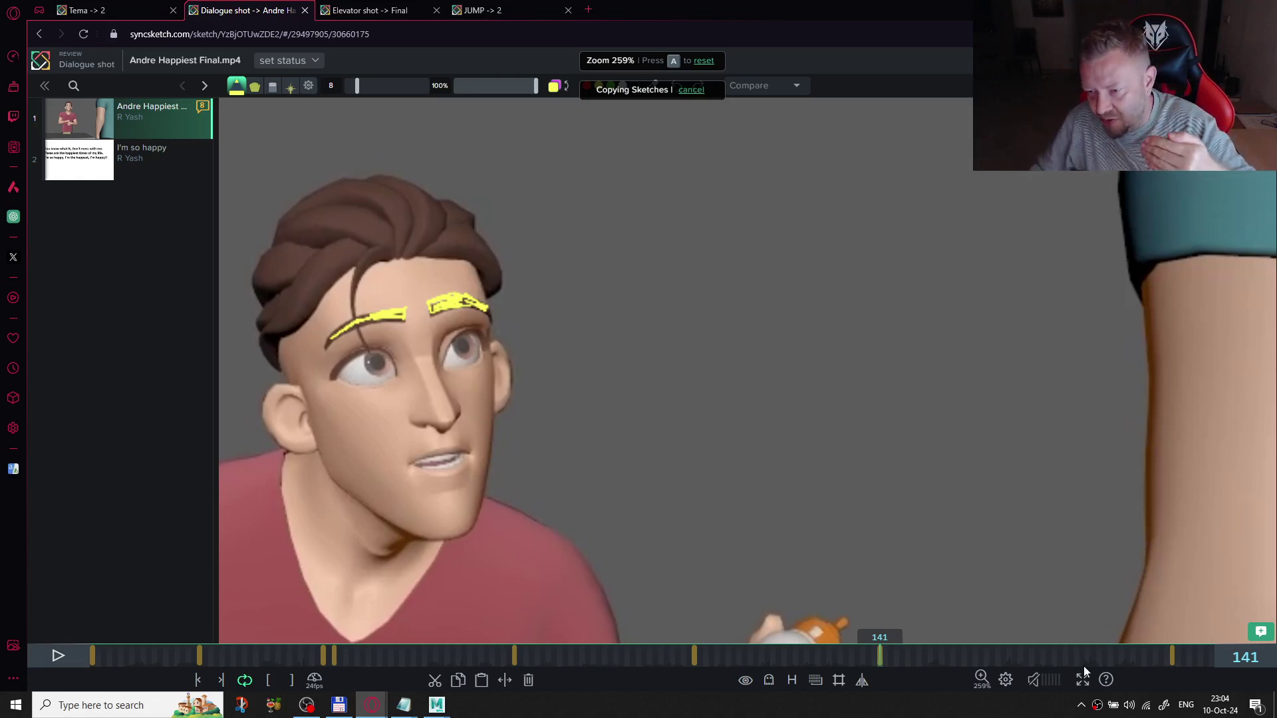
{"action": "left_click", "coordinate": [1171, 656]}
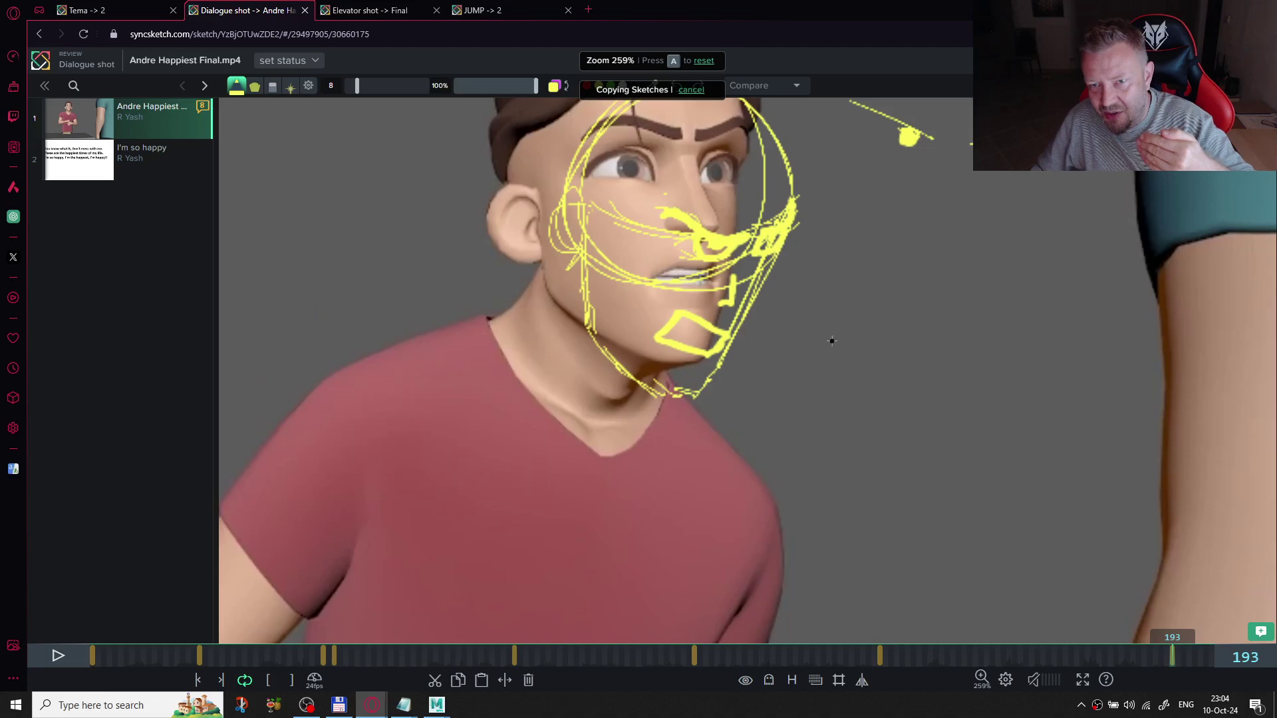
{"action": "scroll", "coordinate": [832, 341], "scroll_direction": "down", "scroll_amount": 3}
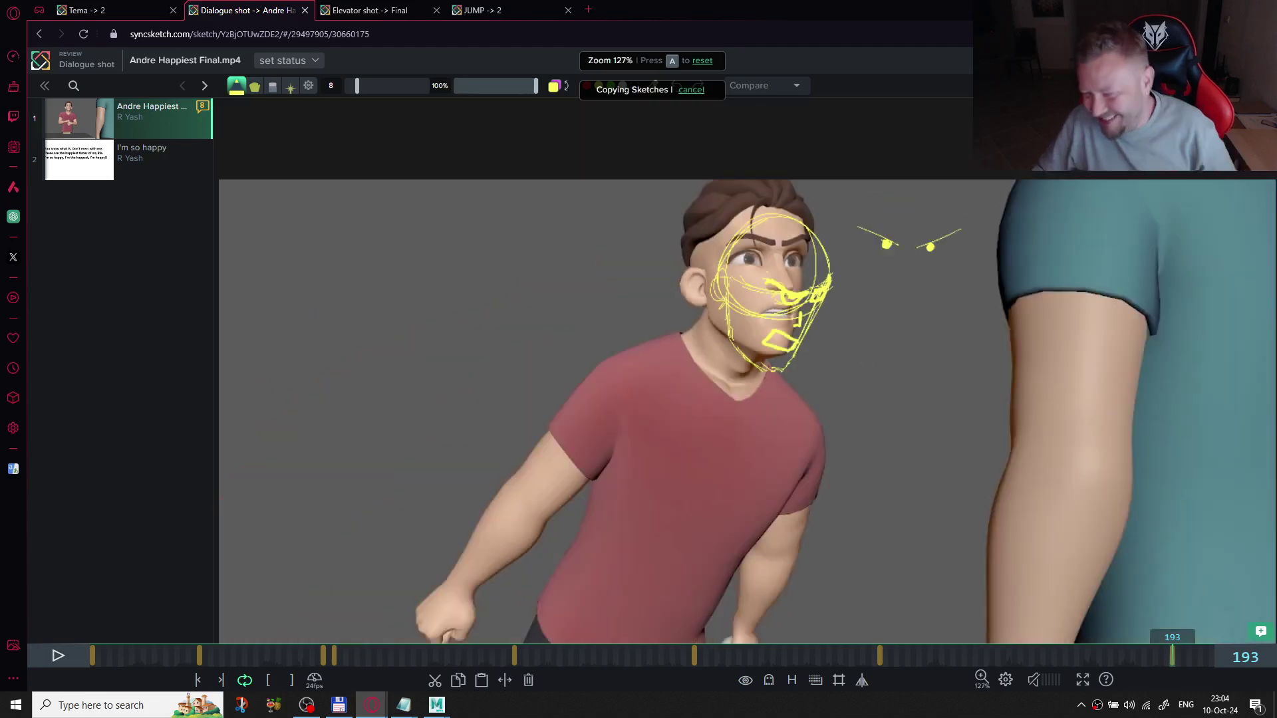
- Paint lowered, frowning eyebrows in yellow over both of the man's eyebrows at frame 170
{"action": "mouse_move", "coordinate": [867, 646]}
{"action": "left_mouse_down"}
{"action": "mouse_move", "coordinate": [872, 660]}
{"action": "mouse_move", "coordinate": [1043, 672]}
{"action": "left_mouse_up"}
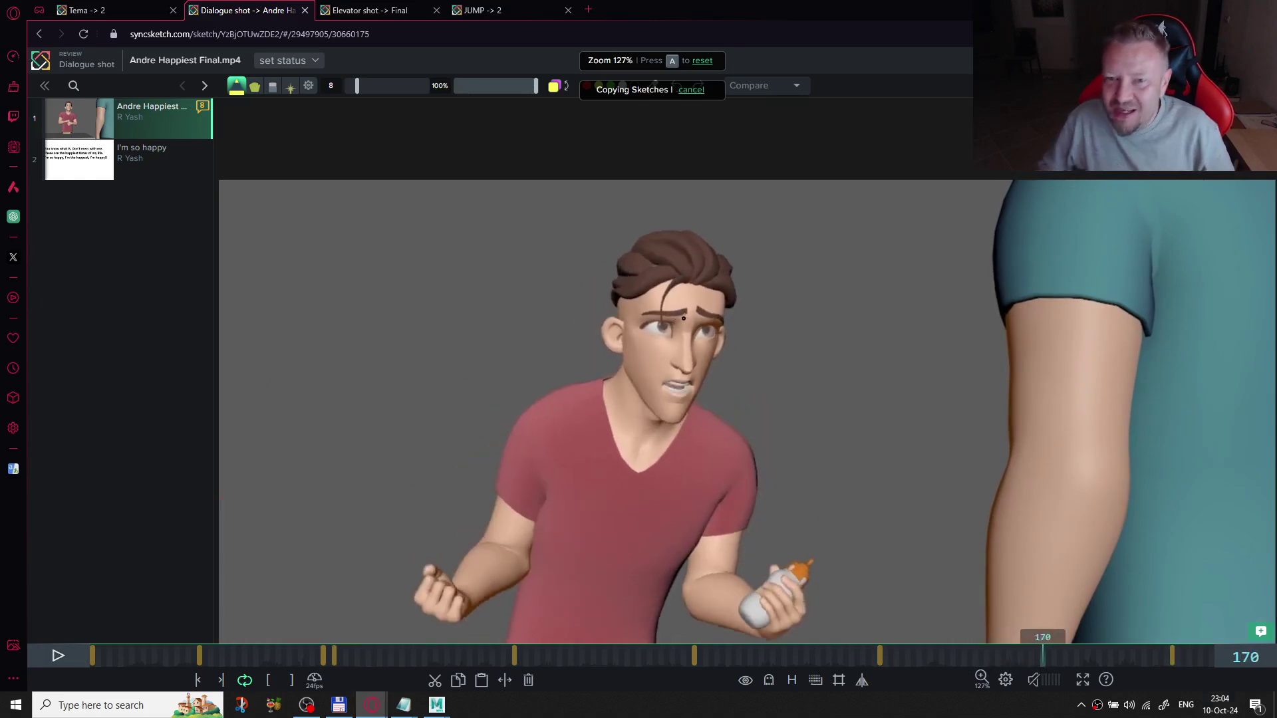
{"action": "scroll", "coordinate": [745, 266], "scroll_direction": "up", "scroll_amount": 5}
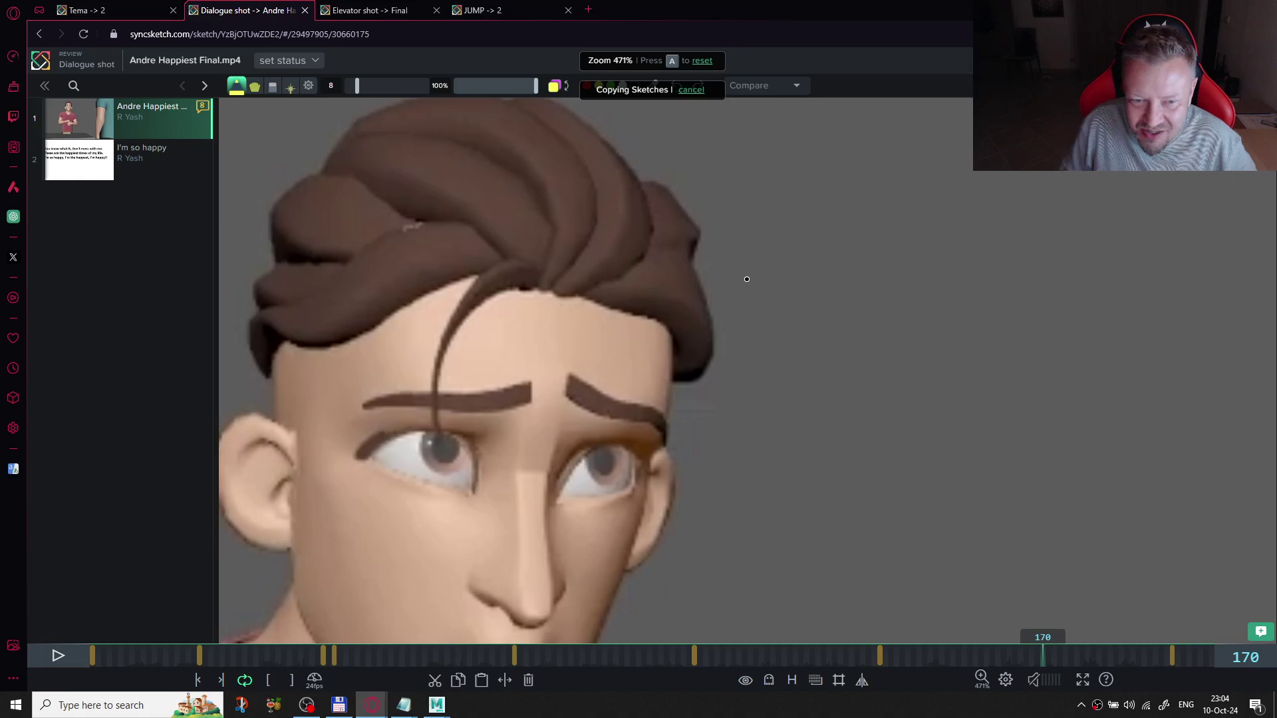
{"action": "mouse_move", "coordinate": [396, 381]}
{"action": "left_mouse_down"}
{"action": "mouse_move", "coordinate": [517, 424]}
{"action": "mouse_move", "coordinate": [500, 440]}
{"action": "mouse_move", "coordinate": [459, 407]}
{"action": "mouse_move", "coordinate": [507, 436]}
{"action": "mouse_move", "coordinate": [566, 420]}
{"action": "mouse_move", "coordinate": [569, 444]}
{"action": "mouse_move", "coordinate": [650, 419]}
{"action": "mouse_move", "coordinate": [598, 420]}
{"action": "mouse_move", "coordinate": [658, 416]}
{"action": "mouse_move", "coordinate": [673, 433]}
{"action": "mouse_move", "coordinate": [623, 424]}
{"action": "left_mouse_up"}
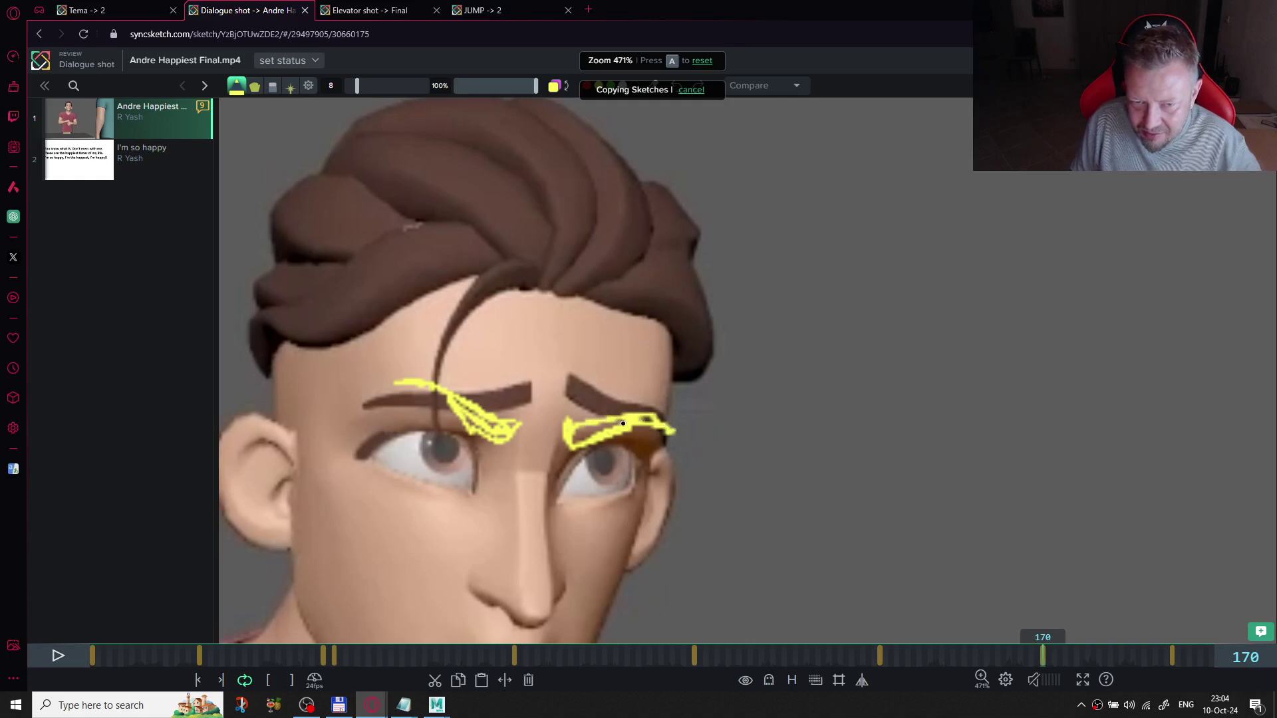
{"action": "mouse_move", "coordinate": [425, 383]}
{"action": "left_mouse_down"}
{"action": "mouse_move", "coordinate": [369, 399]}
{"action": "mouse_move", "coordinate": [403, 382]}
{"action": "mouse_move", "coordinate": [502, 432]}
{"action": "mouse_move", "coordinate": [578, 429]}
{"action": "mouse_move", "coordinate": [575, 419]}
{"action": "mouse_move", "coordinate": [575, 436]}
{"action": "mouse_move", "coordinate": [669, 427]}
{"action": "left_mouse_up"}
{"action": "left_click_drag", "start_coordinate": [438, 413], "coordinate": [430, 442]}
{"action": "key", "text": "ctrl+z"}
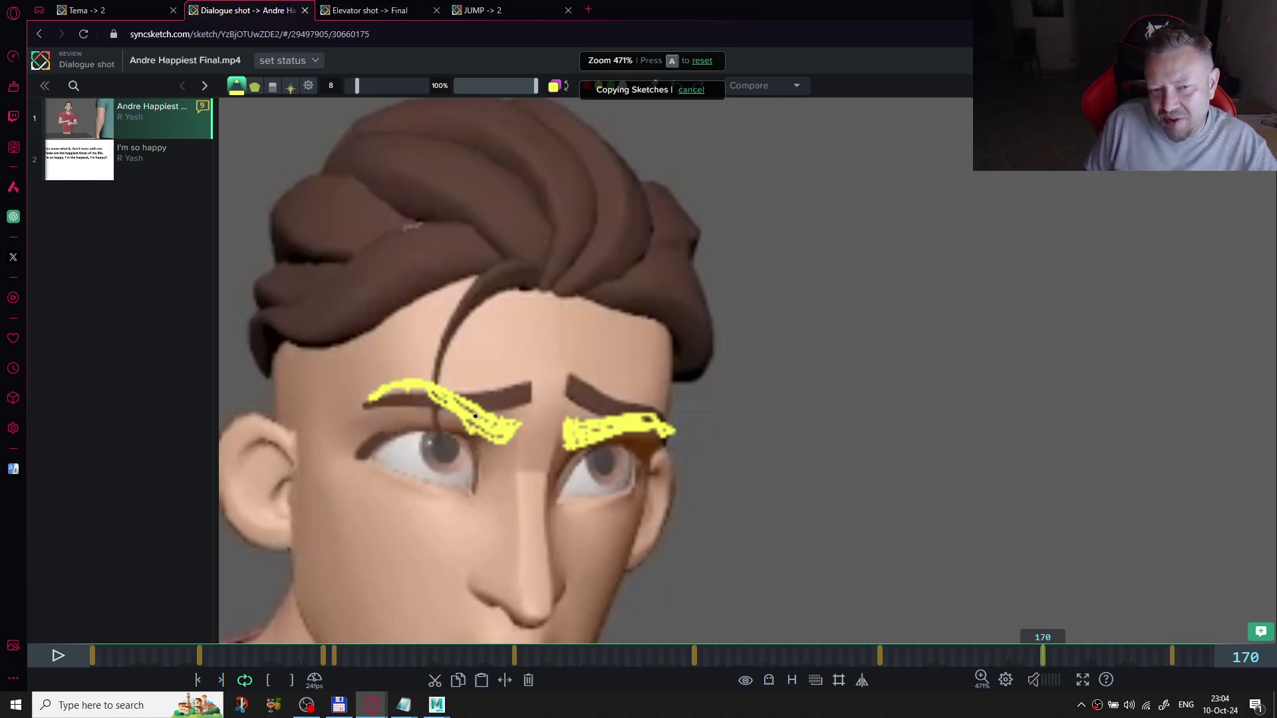
- Sketch new irises and pupils in yellow on both eyes at frame 170, adding an upper lid line to the left-hand eye
{"action": "left_click_drag", "start_coordinate": [390, 420], "coordinate": [463, 423]}
{"action": "key", "text": "ctrl+z"}
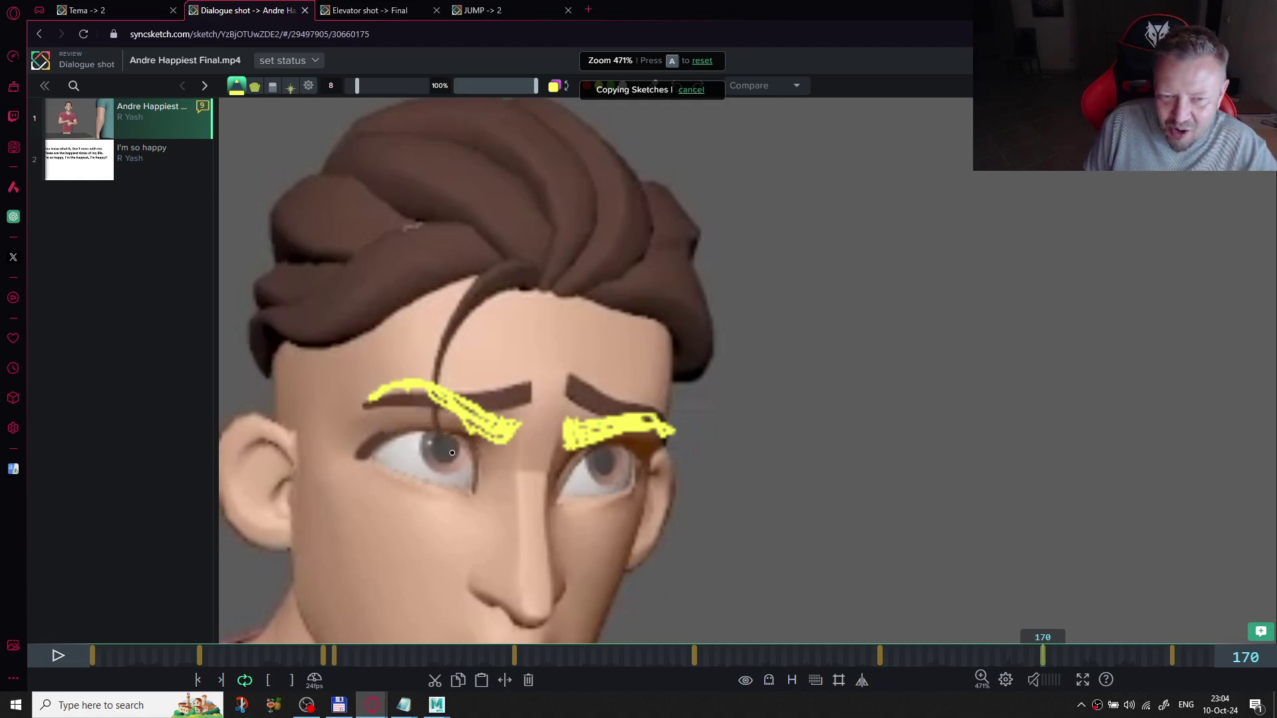
{"action": "mouse_move", "coordinate": [391, 438]}
{"action": "left_mouse_down"}
{"action": "mouse_move", "coordinate": [446, 416]}
{"action": "mouse_move", "coordinate": [475, 425]}
{"action": "mouse_move", "coordinate": [489, 469]}
{"action": "left_mouse_up"}
{"action": "mouse_move", "coordinate": [436, 425]}
{"action": "left_mouse_down"}
{"action": "mouse_move", "coordinate": [461, 446]}
{"action": "mouse_move", "coordinate": [448, 451]}
{"action": "mouse_move", "coordinate": [491, 445]}
{"action": "mouse_move", "coordinate": [463, 466]}
{"action": "mouse_move", "coordinate": [429, 430]}
{"action": "mouse_move", "coordinate": [465, 434]}
{"action": "left_mouse_up"}
{"action": "mouse_move", "coordinate": [589, 459]}
{"action": "left_mouse_down"}
{"action": "mouse_move", "coordinate": [638, 461]}
{"action": "mouse_move", "coordinate": [643, 437]}
{"action": "mouse_move", "coordinate": [606, 472]}
{"action": "mouse_move", "coordinate": [602, 446]}
{"action": "mouse_move", "coordinate": [598, 470]}
{"action": "mouse_move", "coordinate": [625, 442]}
{"action": "mouse_move", "coordinate": [602, 456]}
{"action": "left_mouse_up"}
{"action": "key", "text": "ctrl+z"}
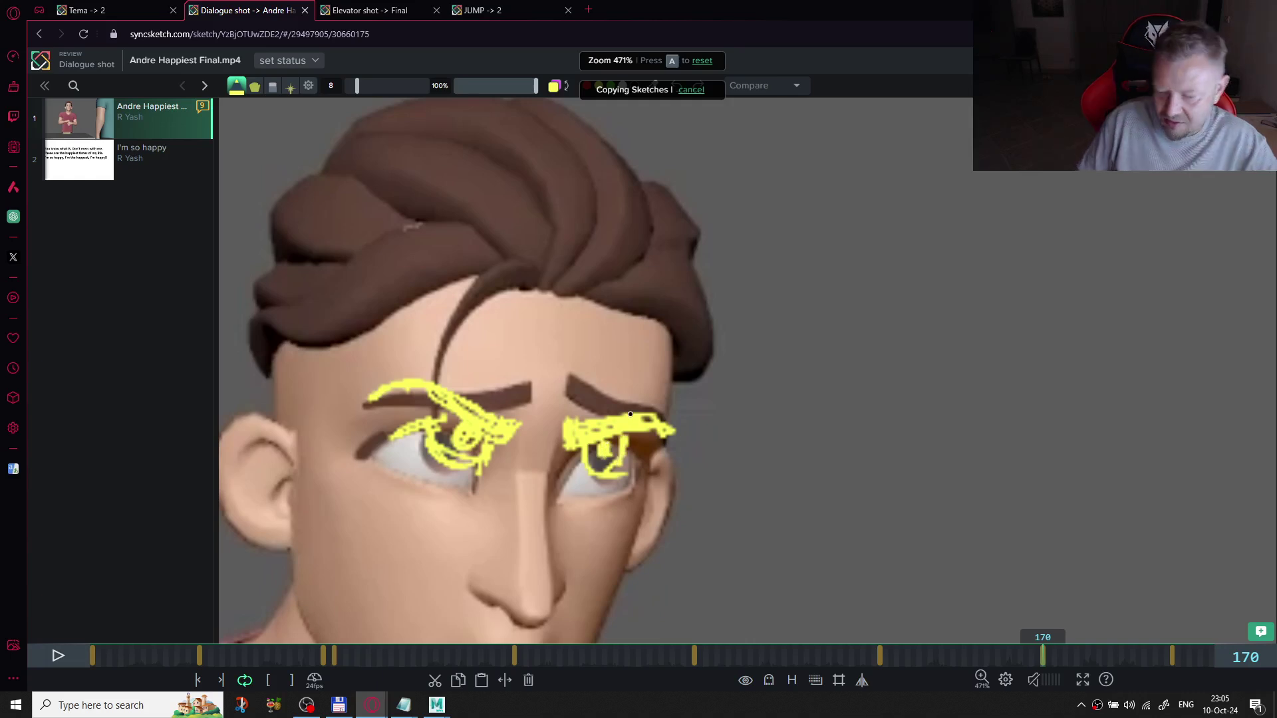
- Sketch a closed fist in yellow over the man's empty left-hand fist at frame 170
{"action": "scroll", "coordinate": [857, 413], "scroll_direction": "down", "scroll_amount": 5}
{"action": "scroll", "coordinate": [923, 462], "scroll_direction": "down", "scroll_amount": 2}
{"action": "left_click_drag", "start_coordinate": [886, 388], "coordinate": [769, 273]}
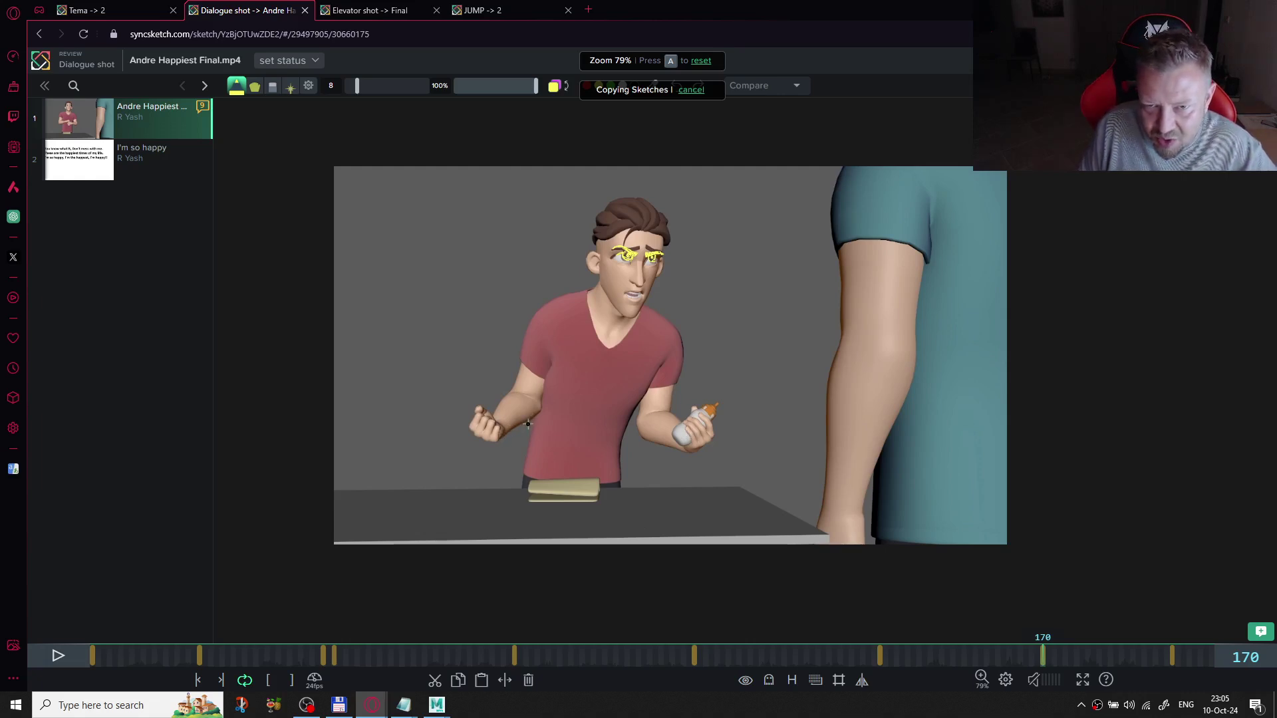
{"action": "mouse_move", "coordinate": [476, 429]}
{"action": "left_mouse_down"}
{"action": "mouse_move", "coordinate": [499, 435]}
{"action": "mouse_move", "coordinate": [485, 440]}
{"action": "mouse_move", "coordinate": [473, 419]}
{"action": "mouse_move", "coordinate": [487, 408]}
{"action": "mouse_move", "coordinate": [476, 423]}
{"action": "mouse_move", "coordinate": [500, 426]}
{"action": "mouse_move", "coordinate": [483, 406]}
{"action": "mouse_move", "coordinate": [491, 433]}
{"action": "left_mouse_up"}
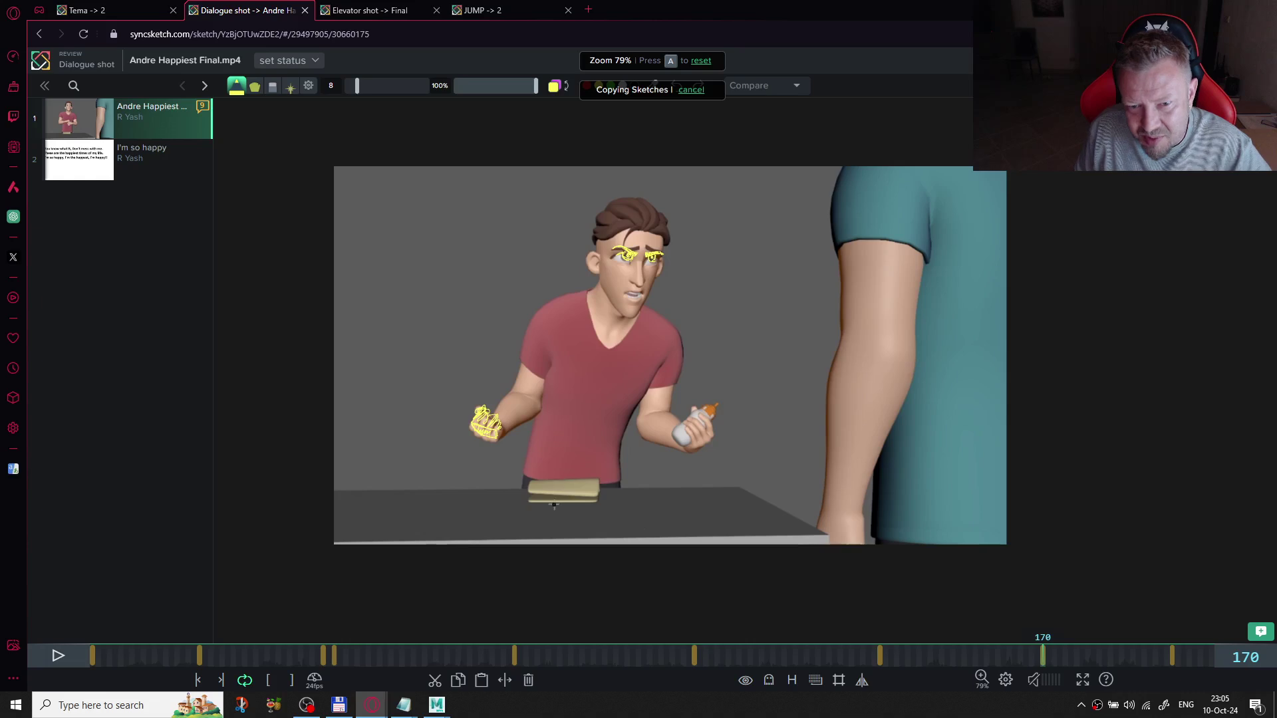
- Draw the sides of the man's hips over the tabletop, and sketch a line down his torso leading into angled strokes at the waist
{"action": "left_click_drag", "start_coordinate": [526, 478], "coordinate": [525, 509]}
{"action": "left_click_drag", "start_coordinate": [618, 480], "coordinate": [617, 514]}
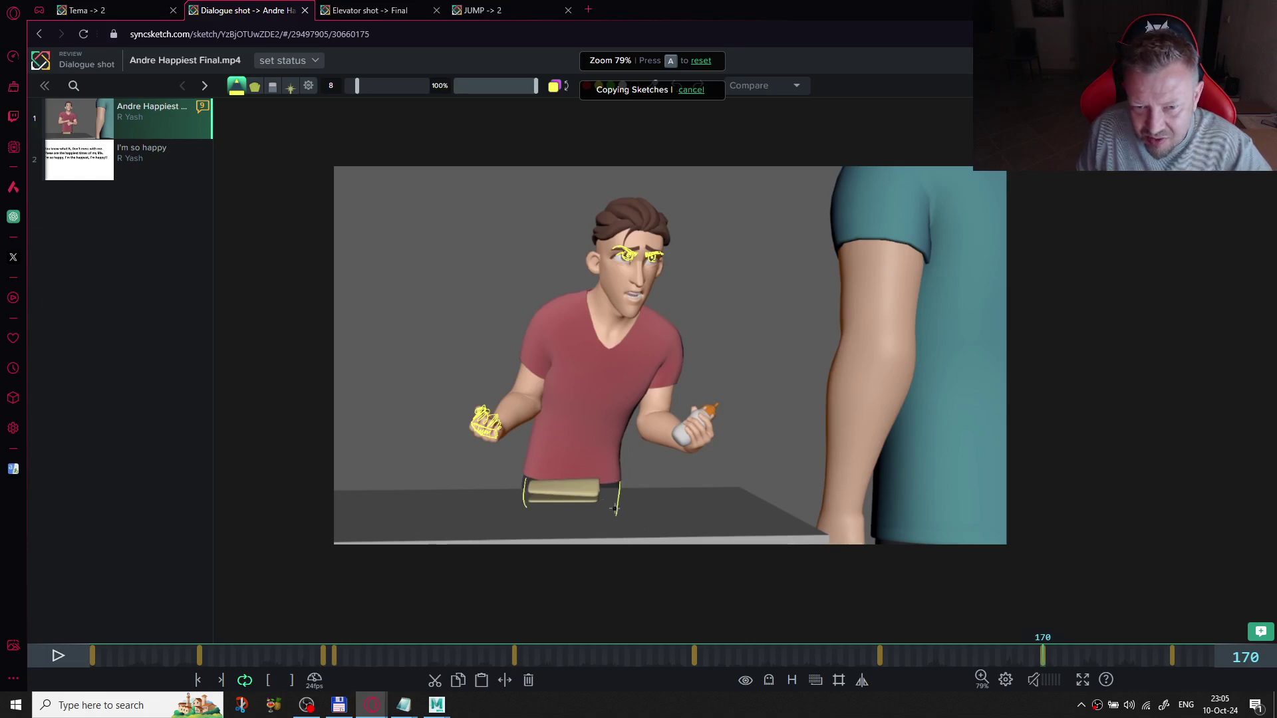
{"action": "left_click_drag", "start_coordinate": [532, 511], "coordinate": [615, 516]}
{"action": "mouse_move", "coordinate": [532, 484]}
{"action": "left_mouse_down"}
{"action": "mouse_move", "coordinate": [567, 494]}
{"action": "mouse_move", "coordinate": [584, 511]}
{"action": "mouse_move", "coordinate": [609, 501]}
{"action": "mouse_move", "coordinate": [589, 499]}
{"action": "mouse_move", "coordinate": [613, 485]}
{"action": "left_mouse_up"}
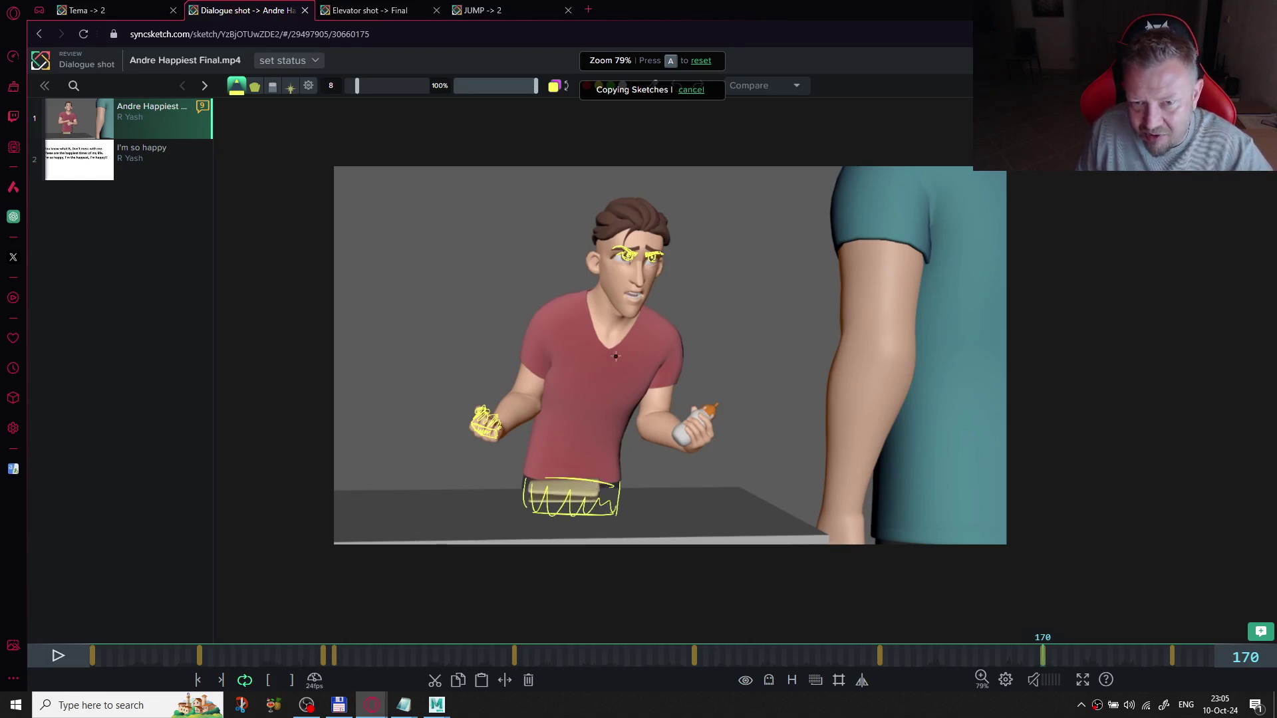
{"action": "key", "text": "ctrl+z"}
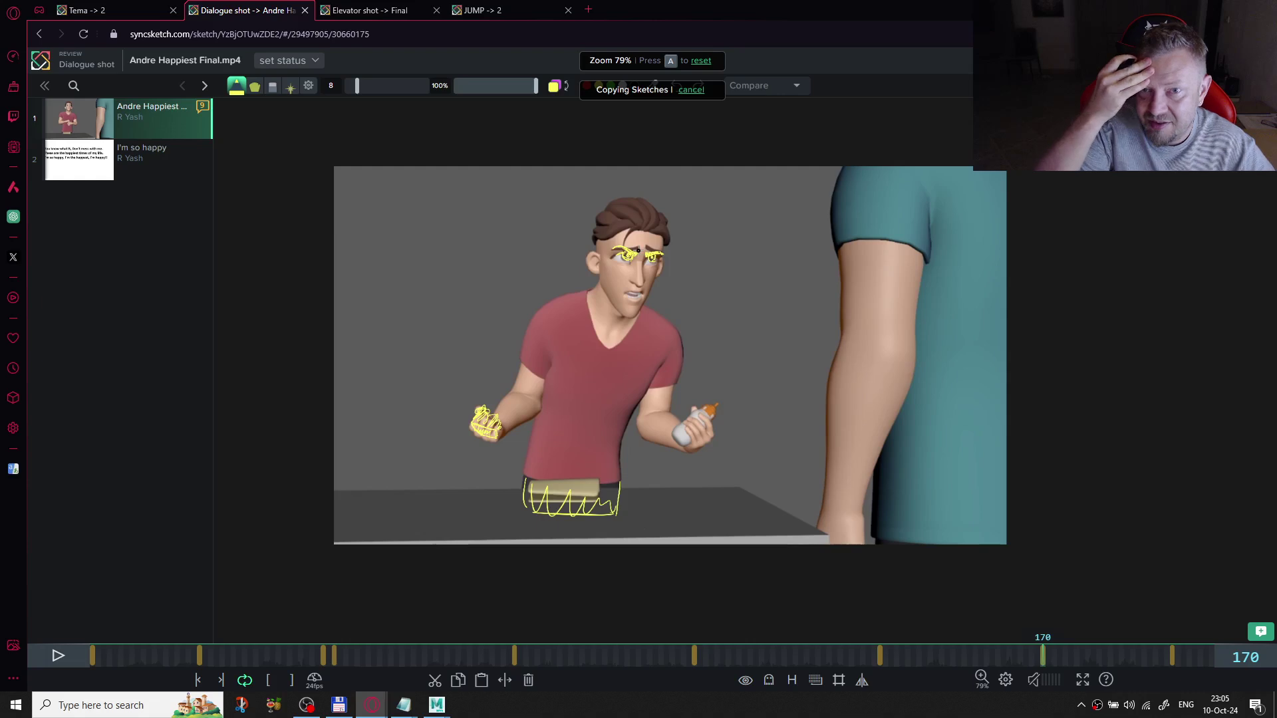
{"action": "key", "text": "ctrl+z"}
{"action": "key", "text": "ctrl+z"}
{"action": "mouse_move", "coordinate": [549, 399]}
{"action": "left_mouse_down"}
{"action": "mouse_move", "coordinate": [539, 465]}
{"action": "mouse_move", "coordinate": [582, 506]}
{"action": "mouse_move", "coordinate": [544, 466]}
{"action": "mouse_move", "coordinate": [541, 487]}
{"action": "mouse_move", "coordinate": [568, 473]}
{"action": "left_mouse_up"}
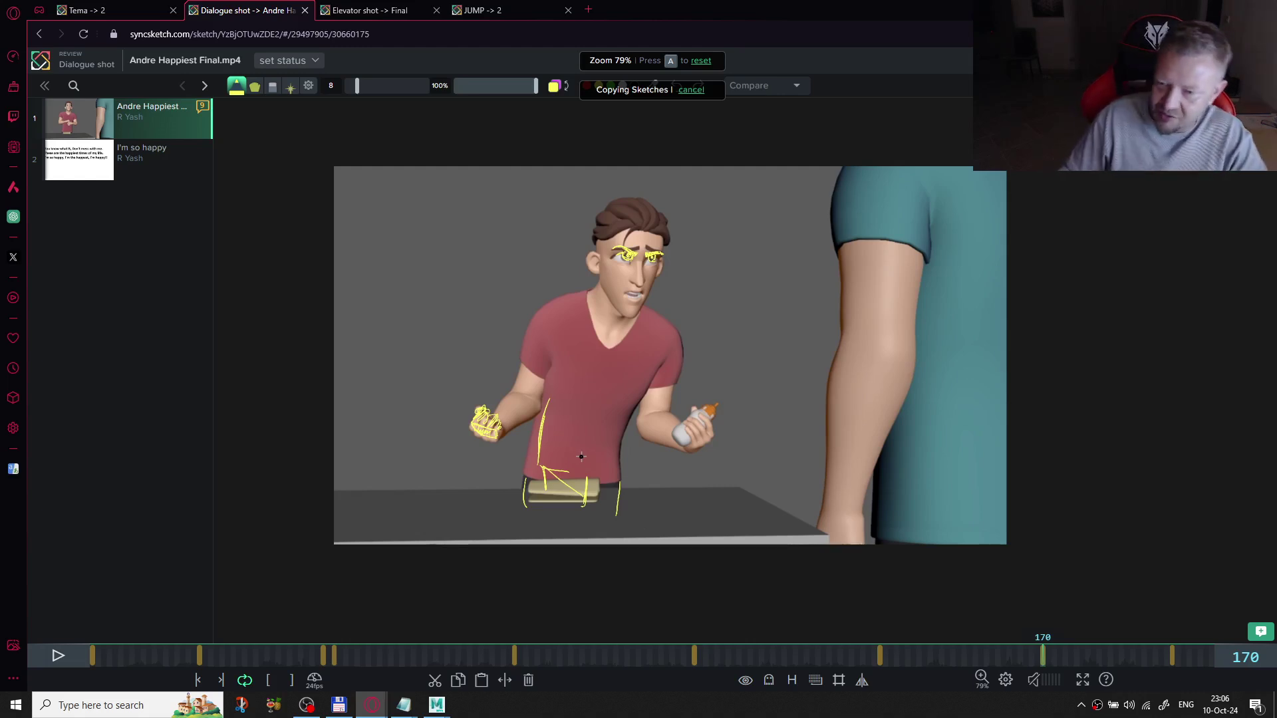
- Go back to the sketched pose at frame 76, and play the shot from frame 109
{"action": "left_click_drag", "start_coordinate": [1016, 656], "coordinate": [433, 652]}
{"action": "key", "text": "Up"}
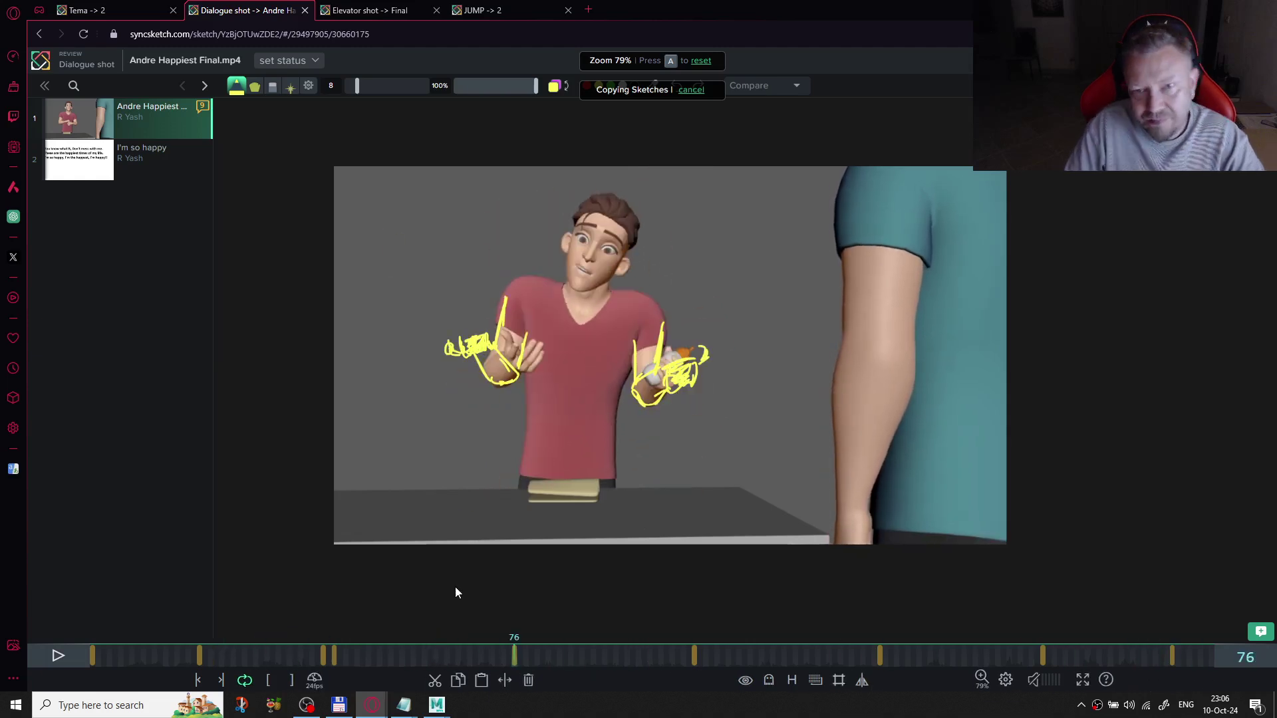
{"action": "key", "text": "Up"}
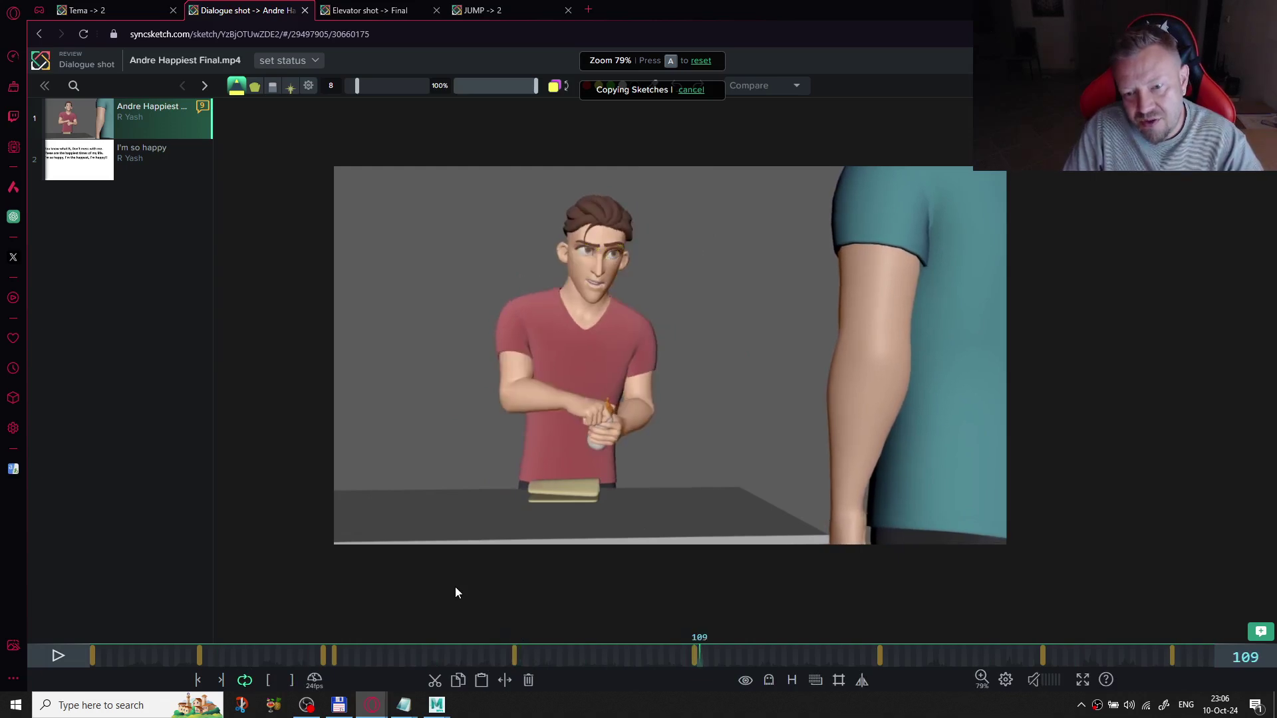
{"action": "key", "text": "space"}
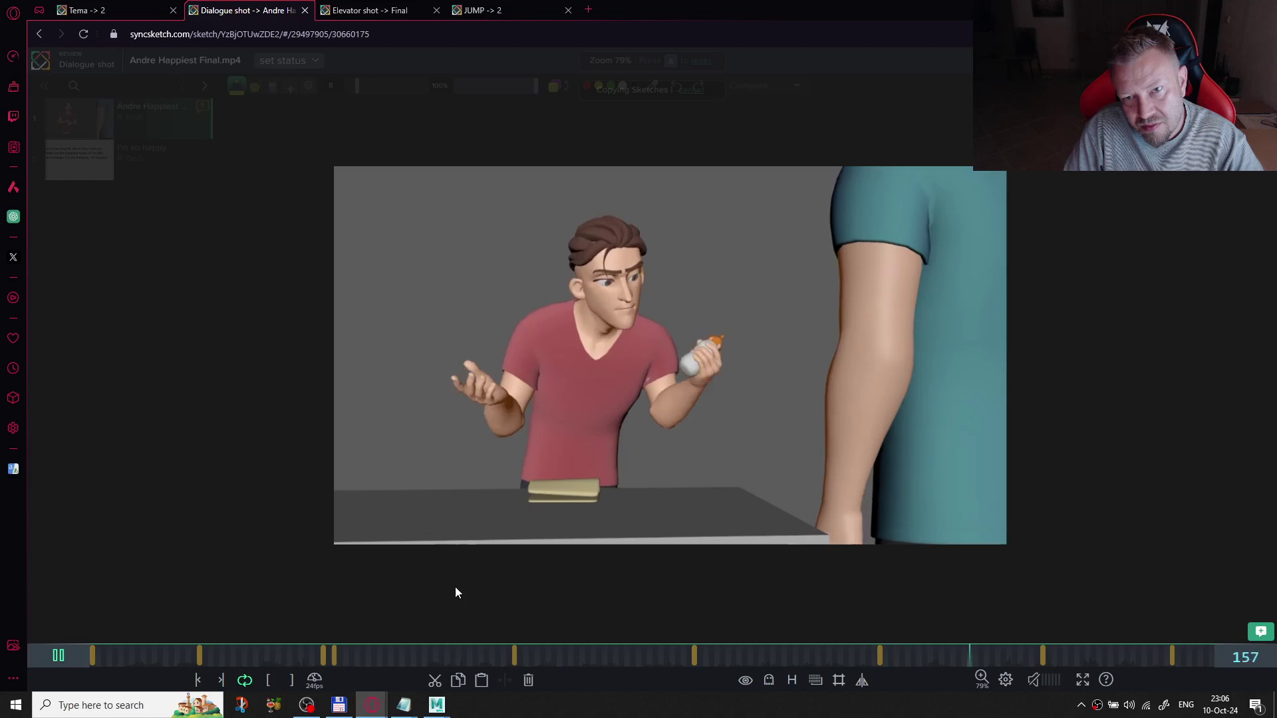
{"action": "key", "text": "space"}
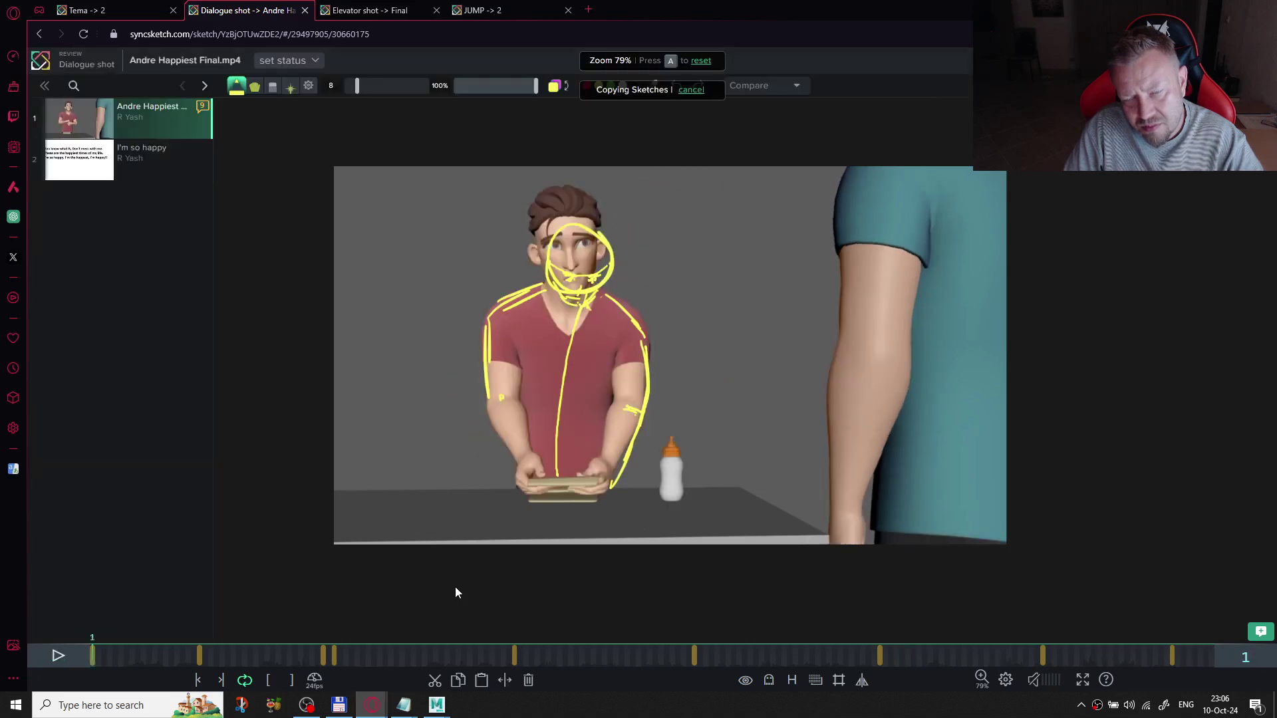
- Return to frame 157, play to frame 166 and step on to frame 170 to examine the pose change
{"action": "key", "text": "Left"}
{"action": "key", "text": "Left"}
{"action": "key", "text": "Left"}
{"action": "key", "text": "Left"}
{"action": "key", "text": "Left"}
{"action": "key", "text": "Left"}
{"action": "key", "text": "Left"}
{"action": "key", "text": "Left"}
{"action": "key", "text": "Left"}
{"action": "key", "text": "Left"}
{"action": "key", "text": "Left"}
{"action": "key", "text": "Left"}
{"action": "key", "text": "Left"}
{"action": "key", "text": "Left"}
{"action": "key", "text": "Left"}
{"action": "key", "text": "Left"}
{"action": "key", "text": "Left"}
{"action": "key", "text": "Left"}
{"action": "key", "text": "Left"}
{"action": "key", "text": "Left"}
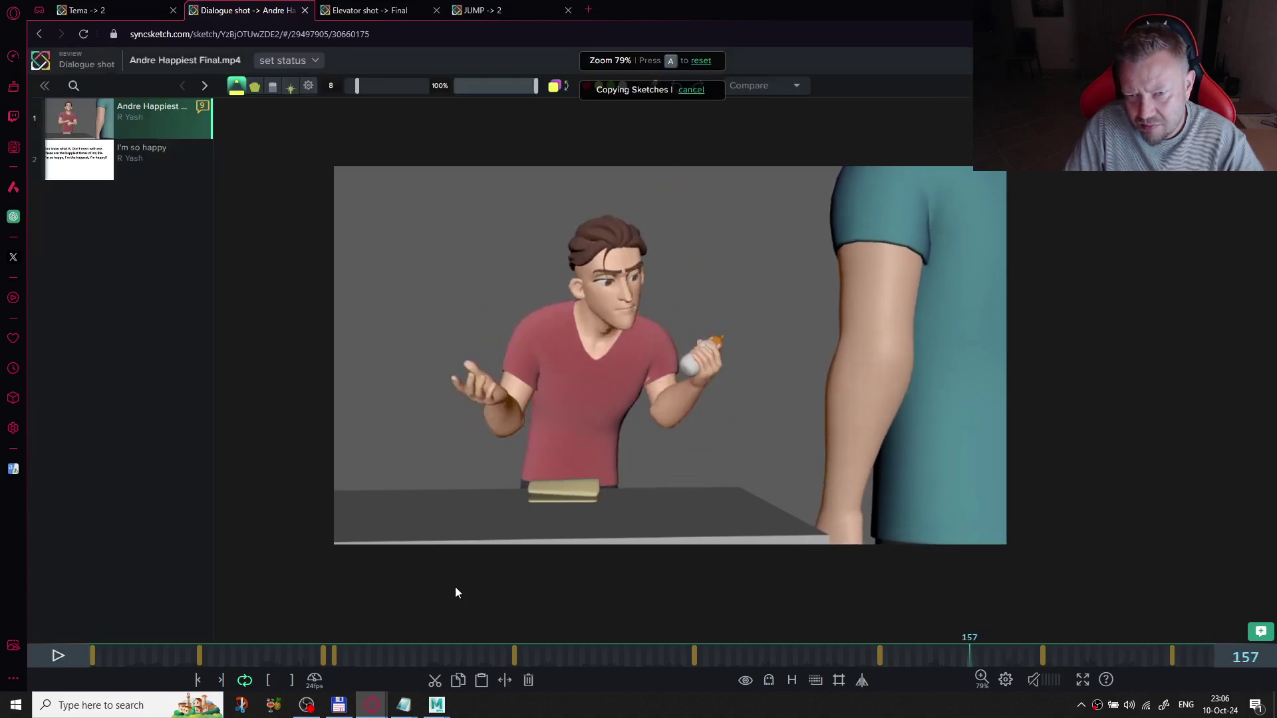
{"action": "key", "text": "space"}
{"action": "key", "text": "space"}
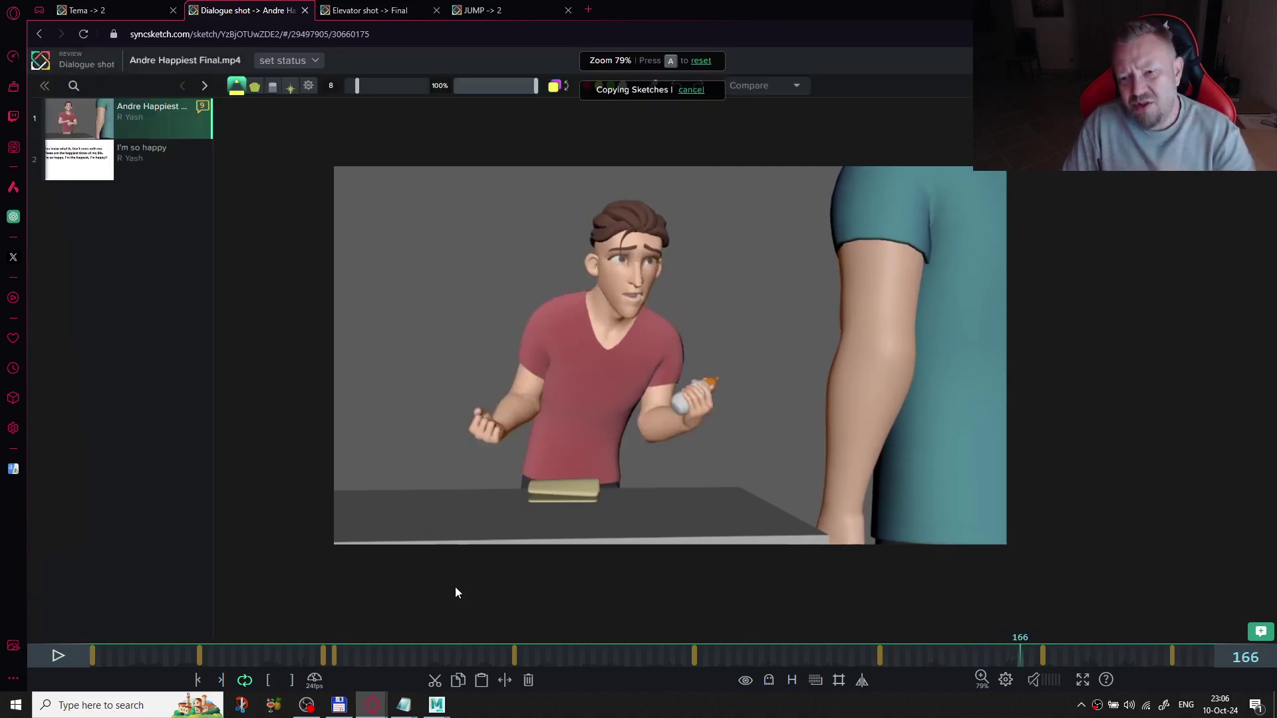
{"action": "key", "text": "Right"}
{"action": "key", "text": "Right"}
{"action": "key", "text": "Right"}
{"action": "key", "text": "Right"}
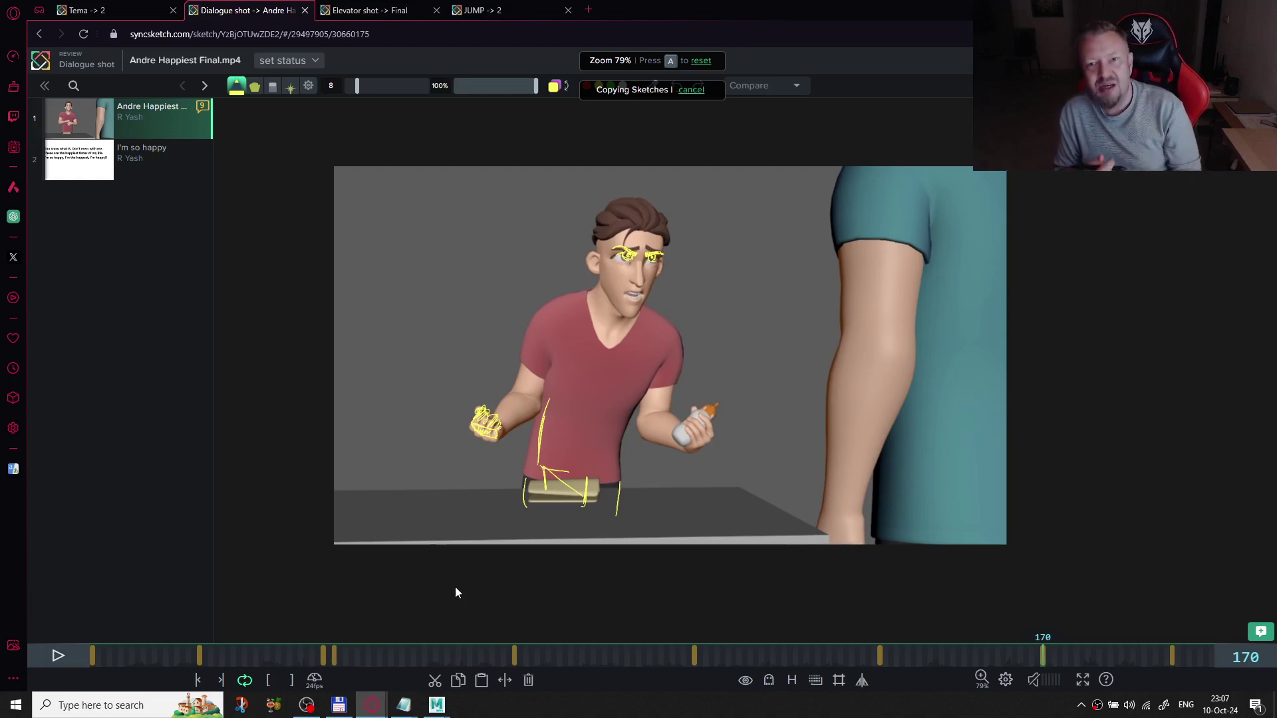
- Play the shot from frame 110, and scrub between frames 112 and 169 to examine the arm and body movement
{"action": "left_click_drag", "start_coordinate": [881, 648], "coordinate": [679, 650]}
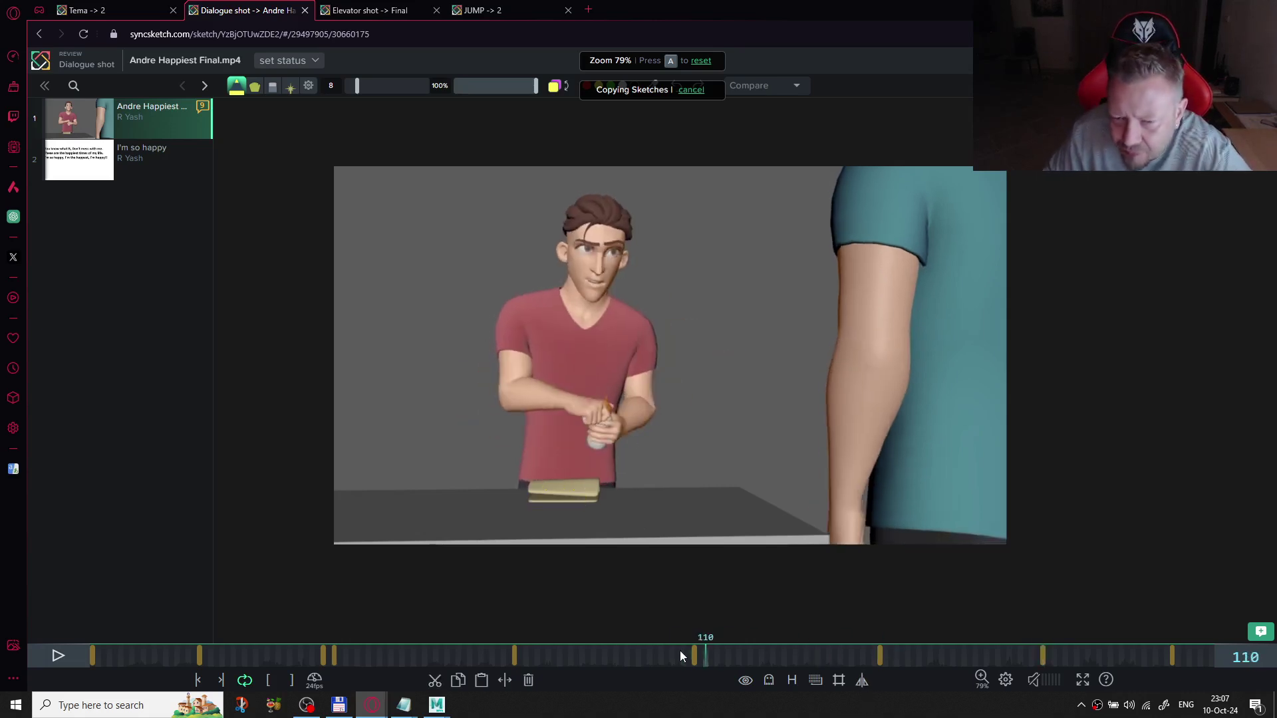
{"action": "key", "text": "space"}
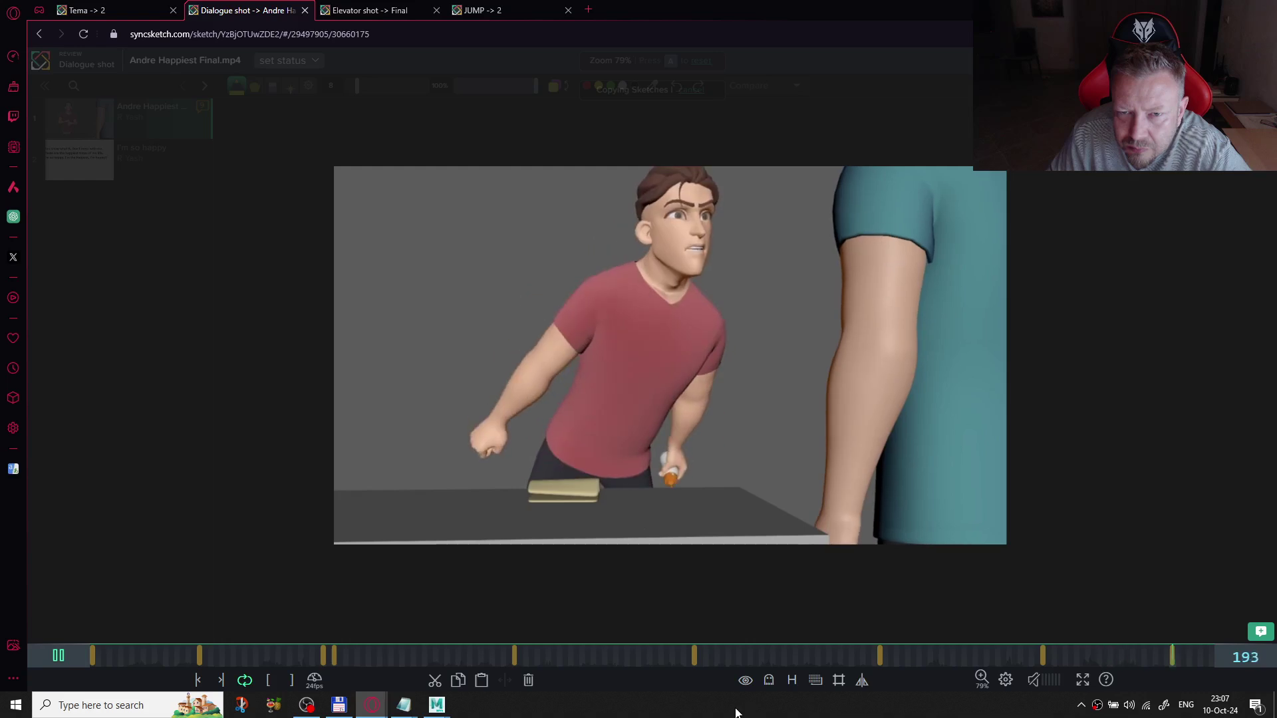
{"action": "key", "text": "space"}
{"action": "left_click_drag", "start_coordinate": [871, 660], "coordinate": [716, 661]}
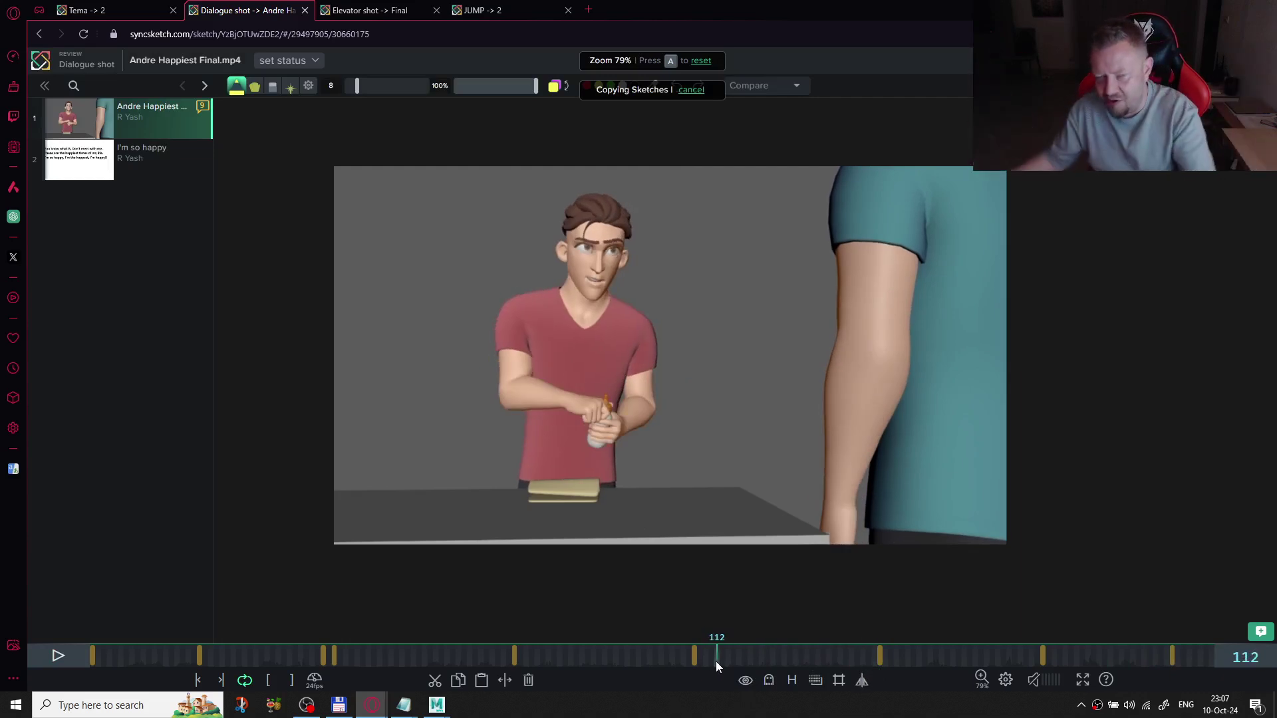
{"action": "left_click_drag", "start_coordinate": [756, 659], "coordinate": [853, 644]}
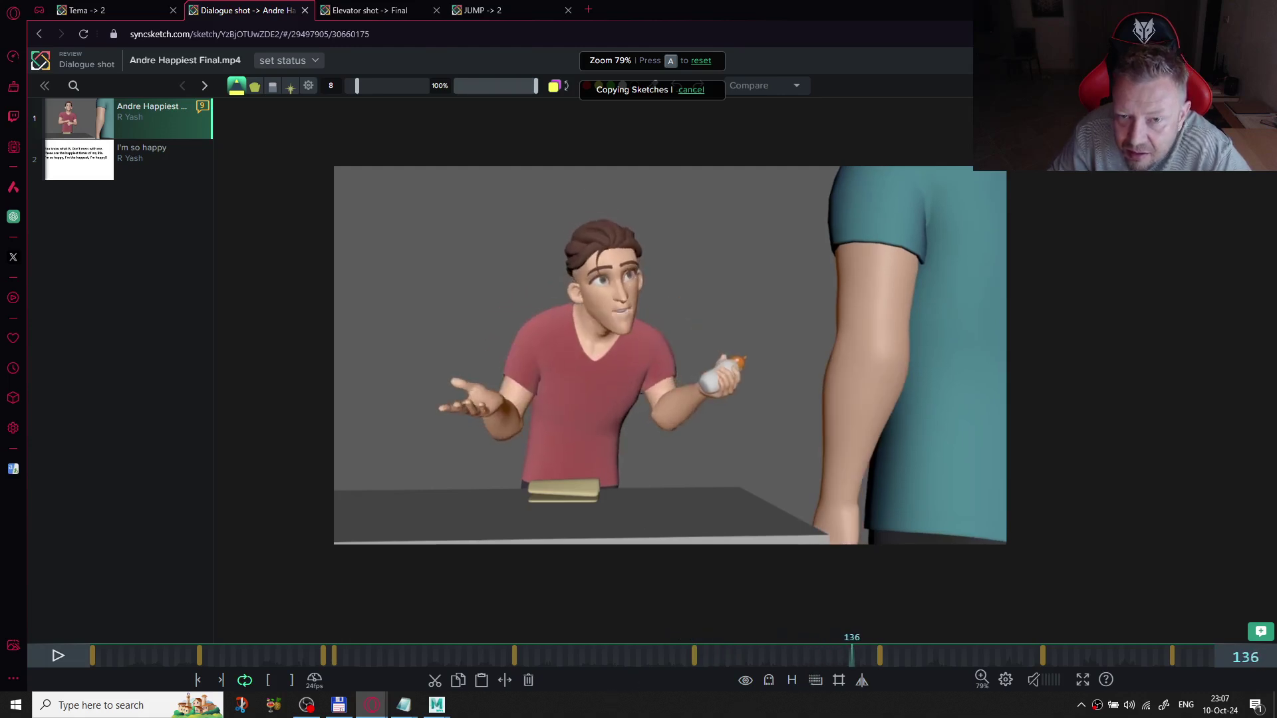
{"action": "left_click_drag", "start_coordinate": [823, 650], "coordinate": [1031, 686]}
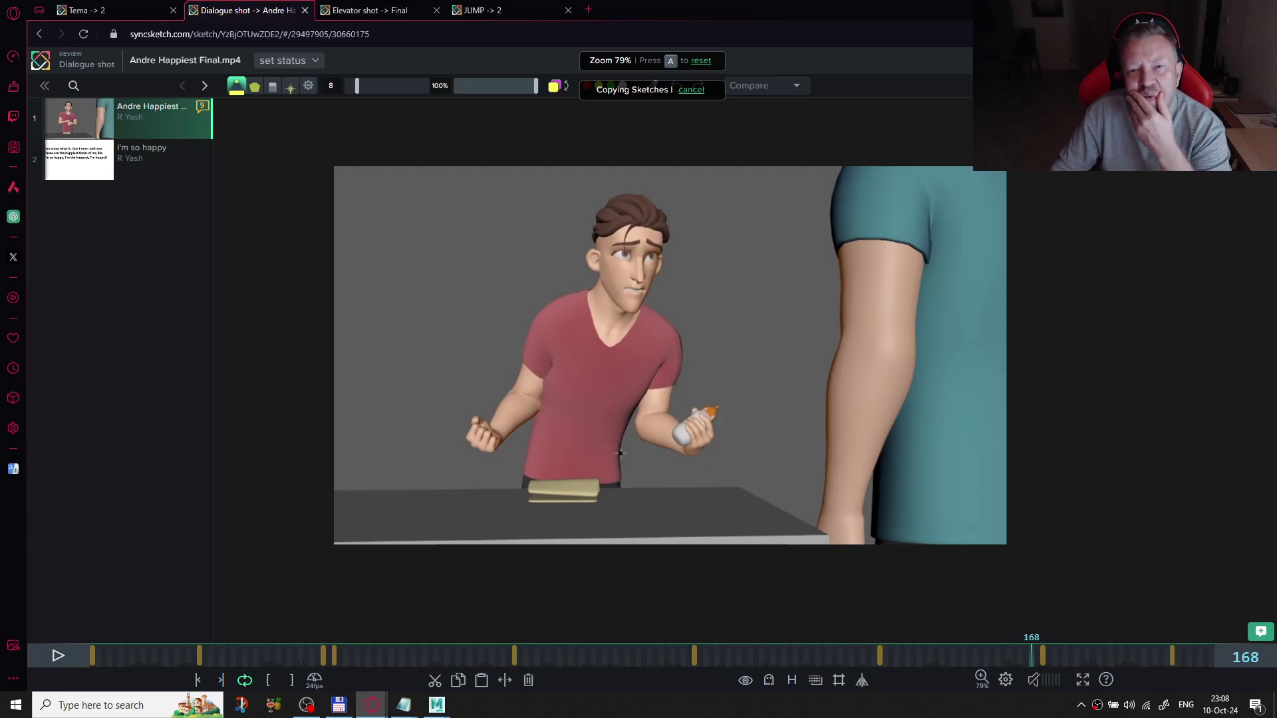
{"action": "left_click_drag", "start_coordinate": [853, 643], "coordinate": [895, 667]}
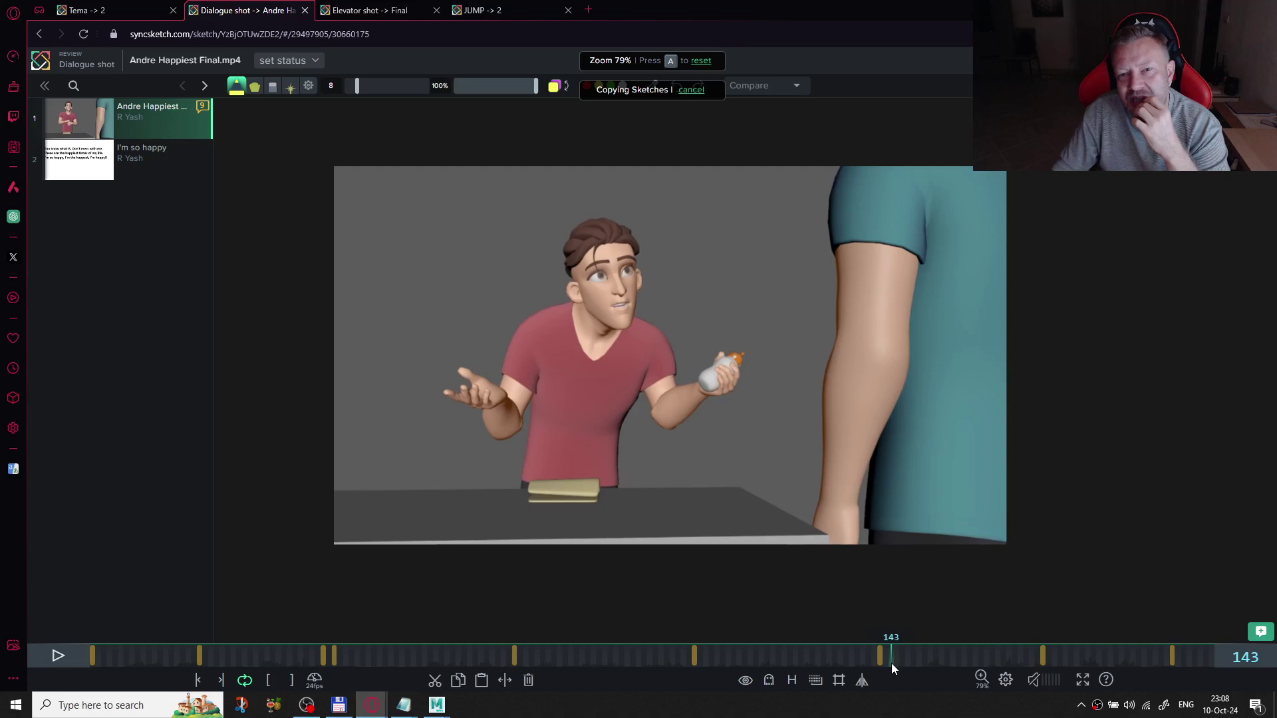
{"action": "left_click_drag", "start_coordinate": [895, 649], "coordinate": [1037, 649]}
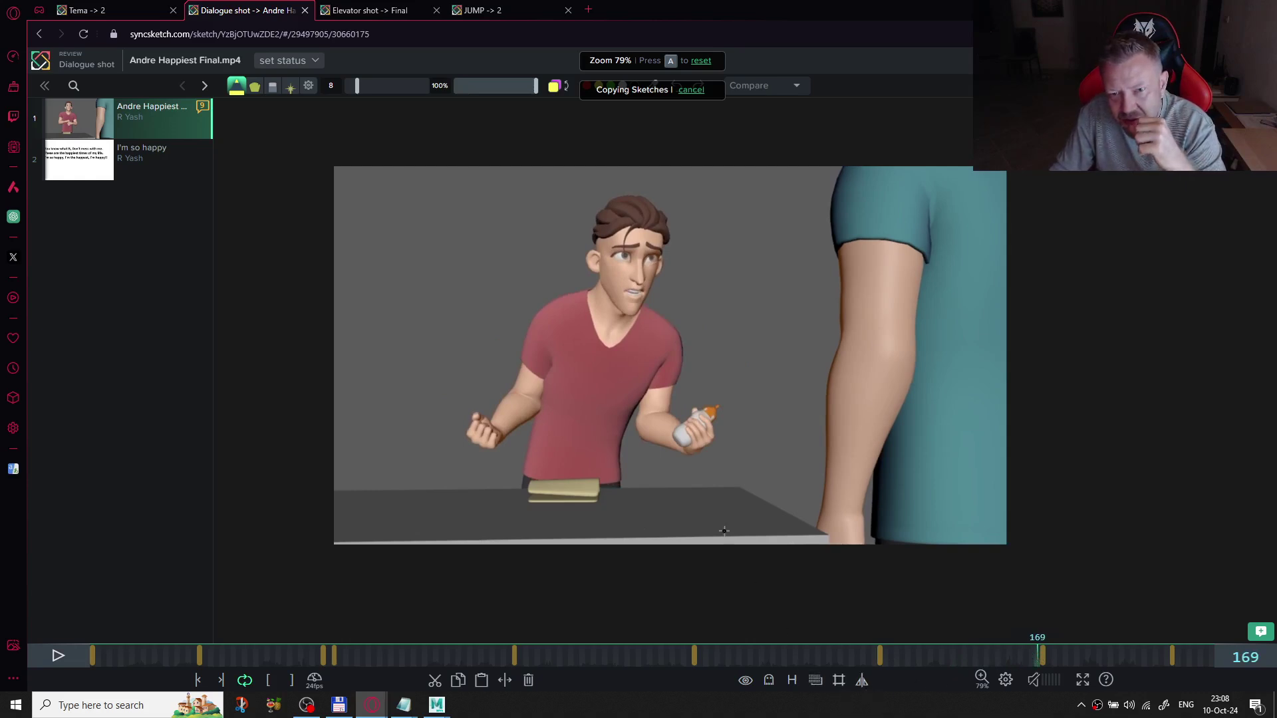
- Sketch a lowered forearm and hand in yellow below the bottle-holding arm at frame 170
{"action": "left_click", "coordinate": [1044, 650]}
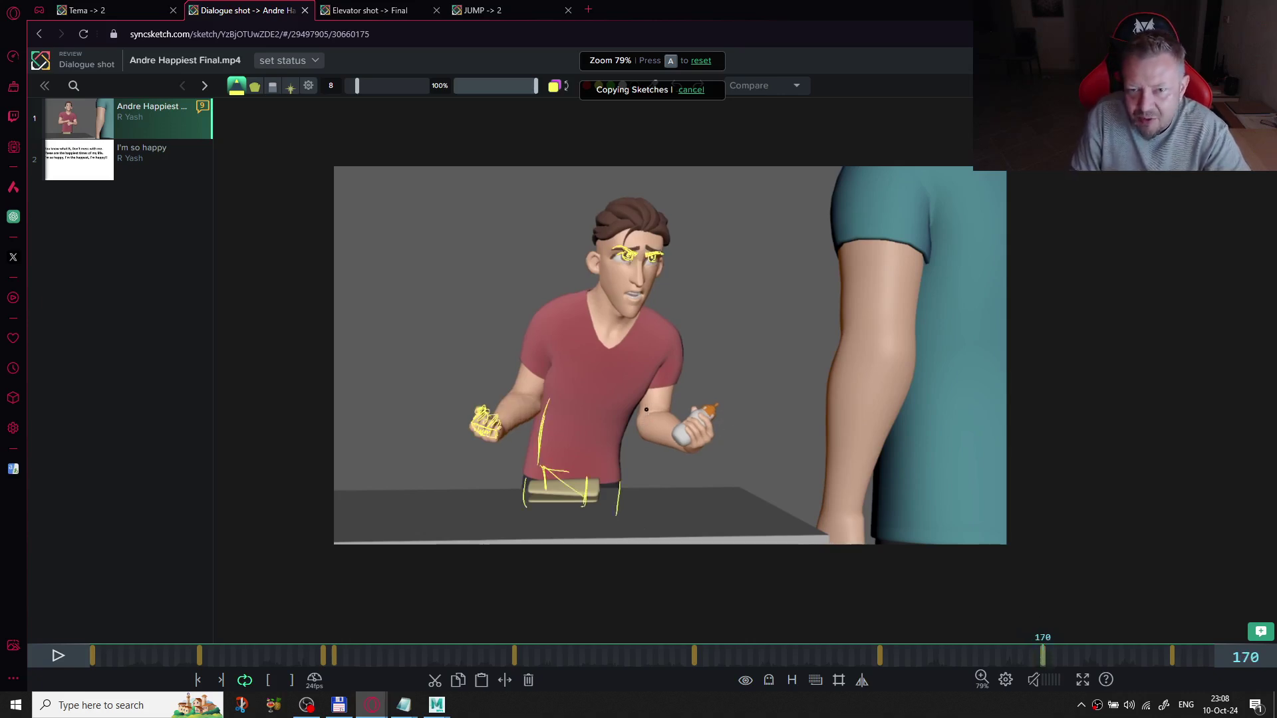
{"action": "left_click_drag", "start_coordinate": [645, 391], "coordinate": [645, 444]}
{"action": "mouse_move", "coordinate": [666, 383]}
{"action": "left_mouse_down"}
{"action": "mouse_move", "coordinate": [662, 469]}
{"action": "mouse_move", "coordinate": [671, 490]}
{"action": "mouse_move", "coordinate": [701, 499]}
{"action": "mouse_move", "coordinate": [685, 495]}
{"action": "mouse_move", "coordinate": [710, 489]}
{"action": "mouse_move", "coordinate": [692, 495]}
{"action": "mouse_move", "coordinate": [706, 474]}
{"action": "mouse_move", "coordinate": [697, 484]}
{"action": "left_mouse_up"}
{"action": "left_click_drag", "start_coordinate": [673, 427], "coordinate": [693, 475]}
{"action": "mouse_move", "coordinate": [680, 420]}
{"action": "left_mouse_down"}
{"action": "mouse_move", "coordinate": [673, 381]}
{"action": "mouse_move", "coordinate": [641, 435]}
{"action": "left_mouse_up"}
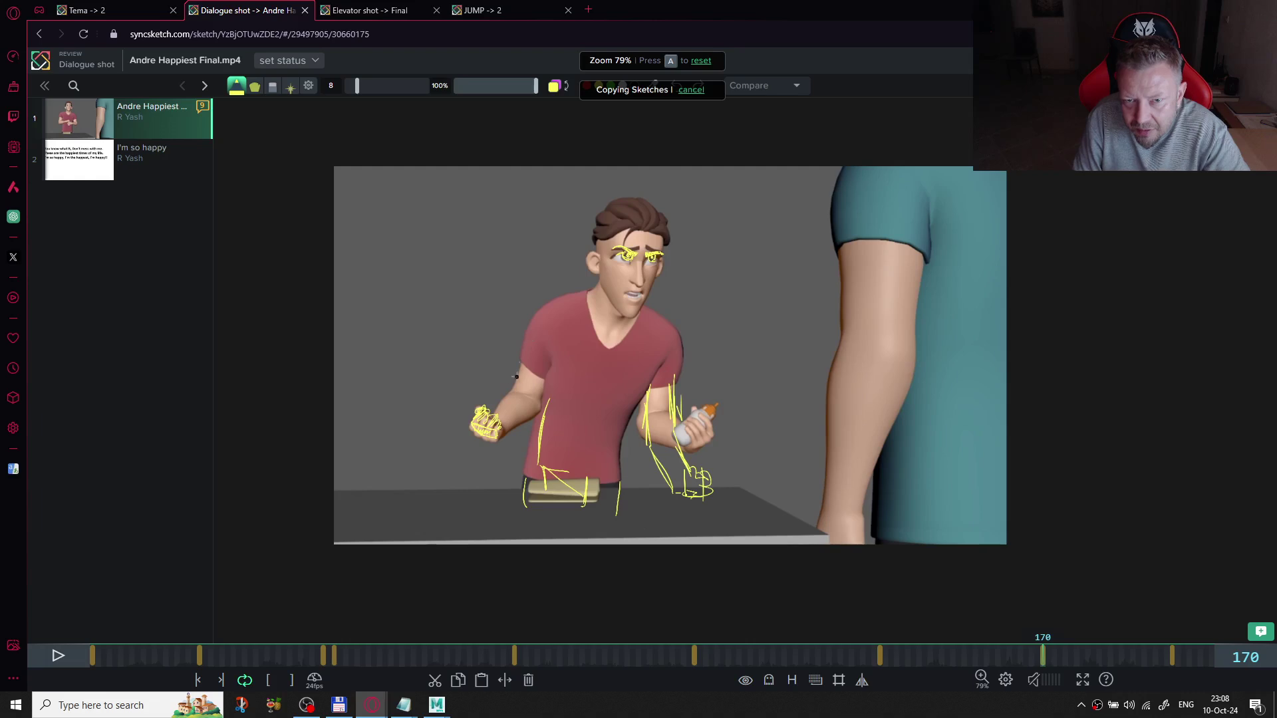
{"action": "mouse_move", "coordinate": [524, 336]}
{"action": "left_mouse_down"}
{"action": "mouse_move", "coordinate": [512, 389]}
{"action": "mouse_move", "coordinate": [533, 404]}
{"action": "mouse_move", "coordinate": [504, 436]}
{"action": "left_mouse_up"}
{"action": "key", "text": "ctrl+z"}
{"action": "key", "text": "ctrl+z"}
{"action": "key", "text": "ctrl+z"}
{"action": "key", "text": "ctrl+z"}
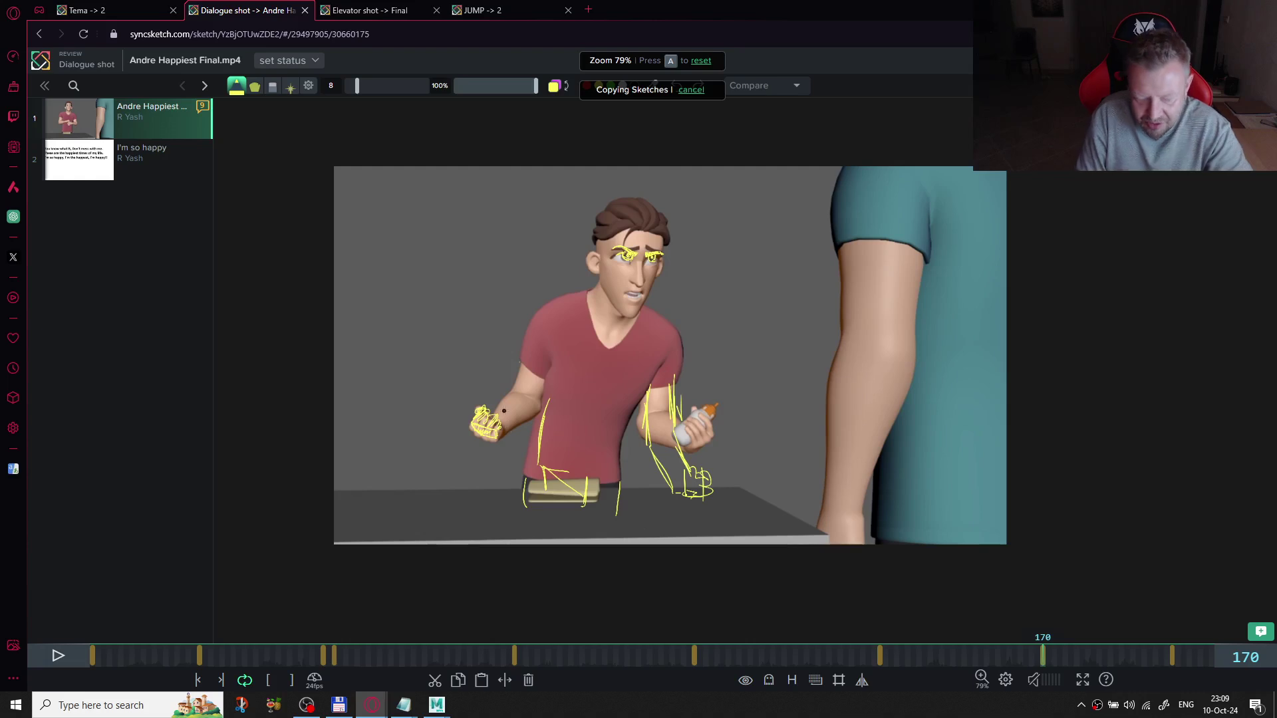
- At frame 170, replace the sketch over the empty fist with a lowered arm and hand on the table, and touch up the other sketched hand
{"action": "key", "text": "e"}
{"action": "left_click_drag", "start_coordinate": [490, 437], "coordinate": [483, 399]}
{"action": "key", "text": "p"}
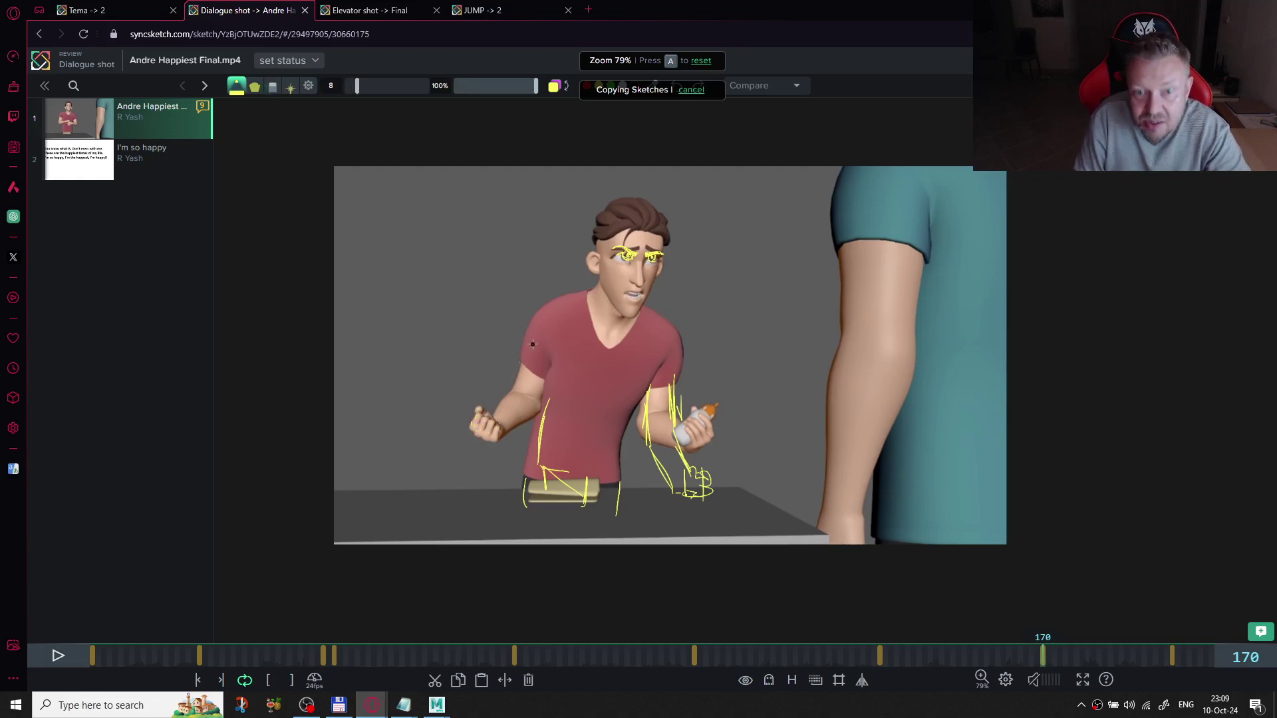
{"action": "mouse_move", "coordinate": [525, 339]}
{"action": "left_mouse_down"}
{"action": "mouse_move", "coordinate": [511, 384]}
{"action": "mouse_move", "coordinate": [527, 414]}
{"action": "left_mouse_up"}
{"action": "left_click_drag", "start_coordinate": [553, 359], "coordinate": [498, 452]}
{"action": "left_click_drag", "start_coordinate": [508, 395], "coordinate": [490, 474]}
{"action": "mouse_move", "coordinate": [530, 416]}
{"action": "left_mouse_down"}
{"action": "mouse_move", "coordinate": [510, 473]}
{"action": "mouse_move", "coordinate": [490, 471]}
{"action": "mouse_move", "coordinate": [465, 498]}
{"action": "mouse_move", "coordinate": [490, 478]}
{"action": "mouse_move", "coordinate": [485, 496]}
{"action": "mouse_move", "coordinate": [498, 478]}
{"action": "mouse_move", "coordinate": [523, 476]}
{"action": "left_mouse_up"}
{"action": "mouse_move", "coordinate": [530, 326]}
{"action": "left_mouse_down"}
{"action": "mouse_move", "coordinate": [485, 480]}
{"action": "mouse_move", "coordinate": [505, 474]}
{"action": "mouse_move", "coordinate": [494, 463]}
{"action": "mouse_move", "coordinate": [508, 465]}
{"action": "mouse_move", "coordinate": [473, 492]}
{"action": "mouse_move", "coordinate": [499, 486]}
{"action": "mouse_move", "coordinate": [507, 499]}
{"action": "mouse_move", "coordinate": [530, 464]}
{"action": "left_mouse_up"}
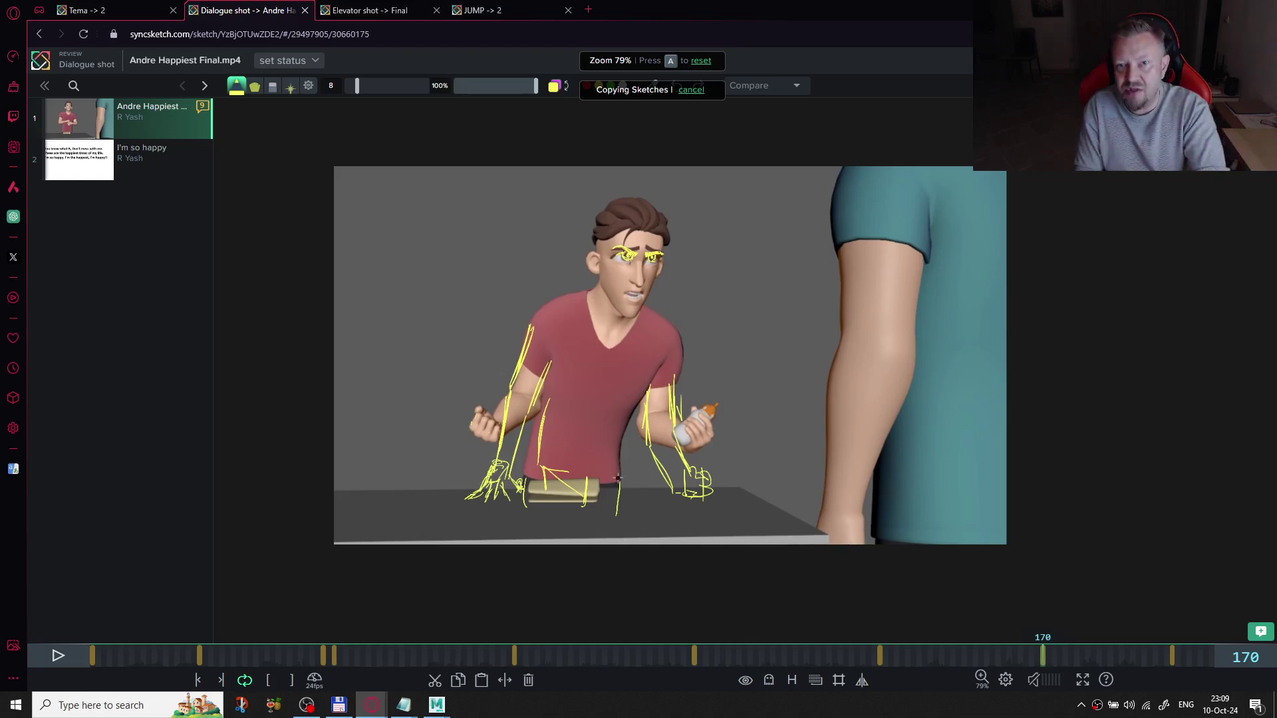
{"action": "mouse_move", "coordinate": [685, 464]}
{"action": "left_mouse_down"}
{"action": "mouse_move", "coordinate": [706, 461]}
{"action": "mouse_move", "coordinate": [694, 459]}
{"action": "left_mouse_up"}
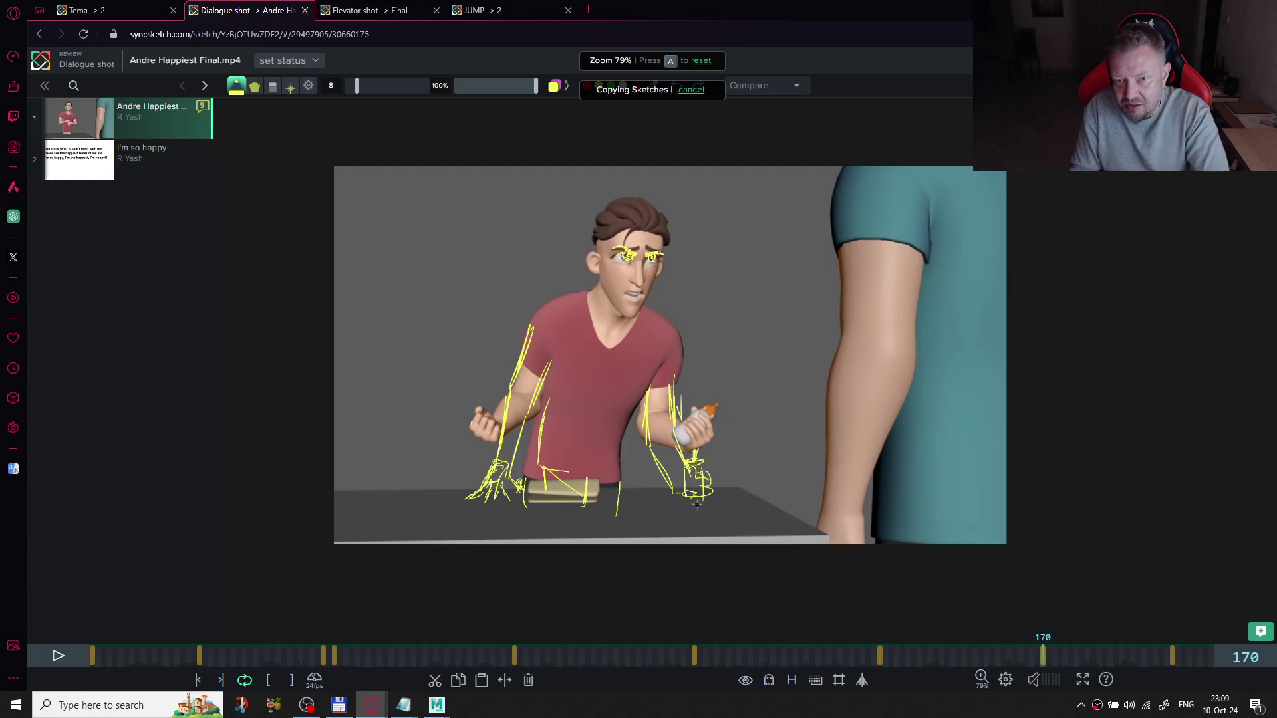
- Compare the open-armed pose around frames 141 to 147 with the sketched pose at frame 170
{"action": "mouse_move", "coordinate": [1040, 650]}
{"action": "left_mouse_down"}
{"action": "mouse_move", "coordinate": [1151, 645]}
{"action": "mouse_move", "coordinate": [907, 638]}
{"action": "left_mouse_up"}
{"action": "key", "text": "Right"}
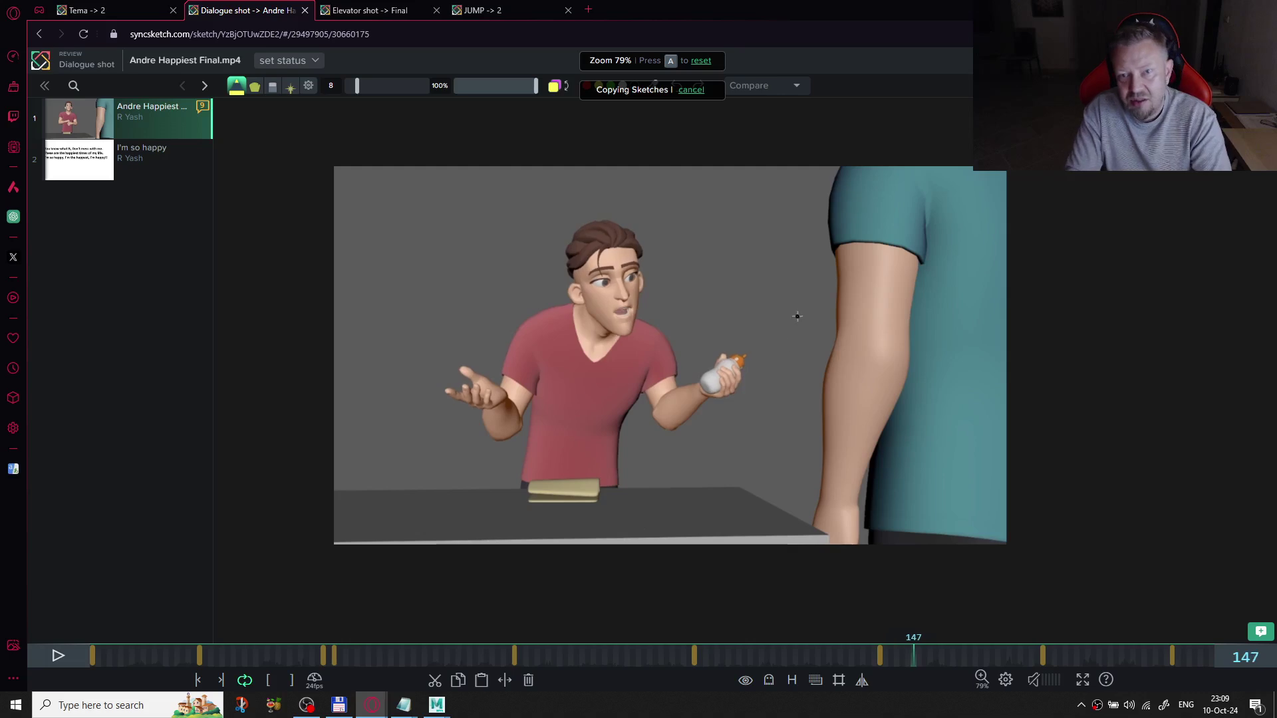
{"action": "key", "text": "shift+Left"}
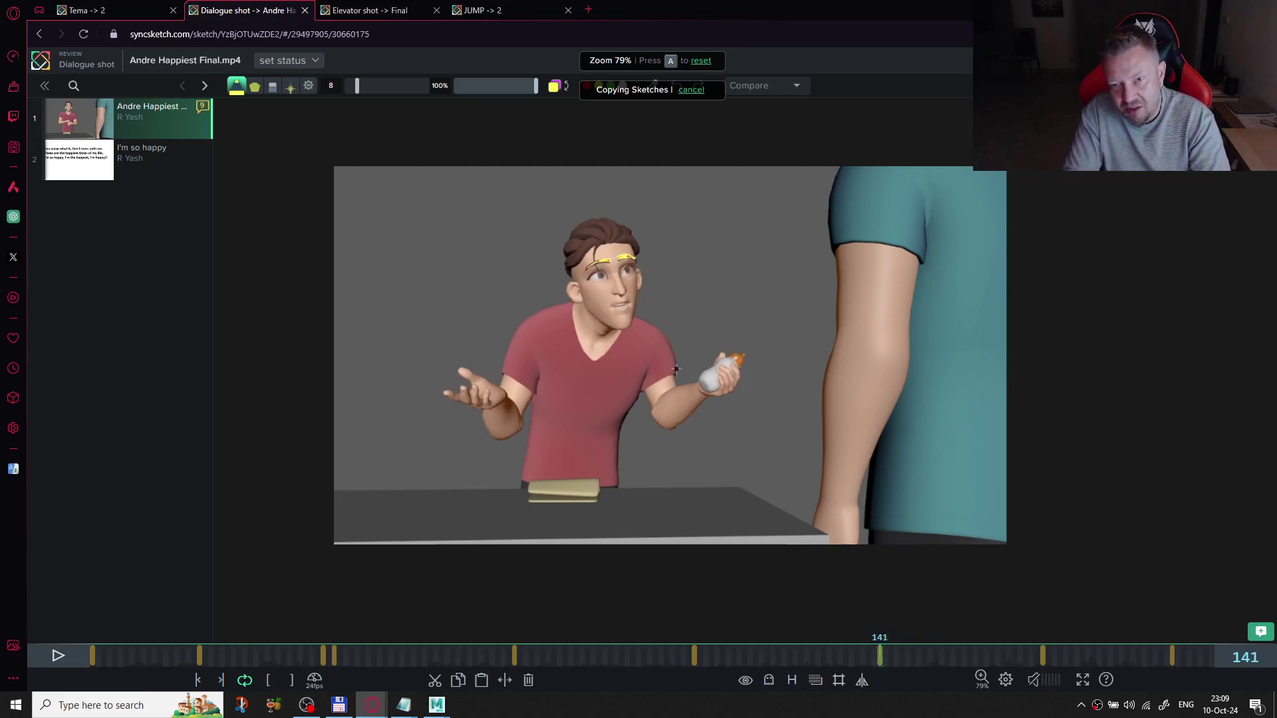
{"action": "key", "text": "shift+Right"}
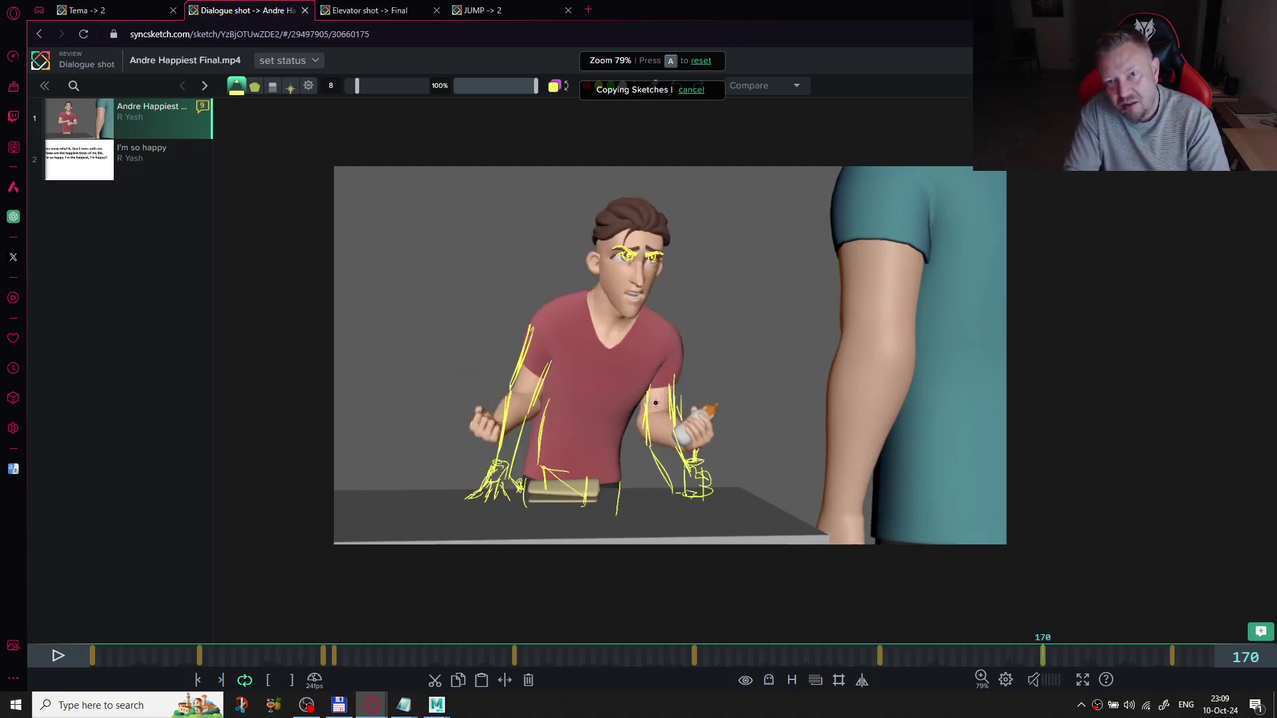
{"action": "key", "text": "shift+Right"}
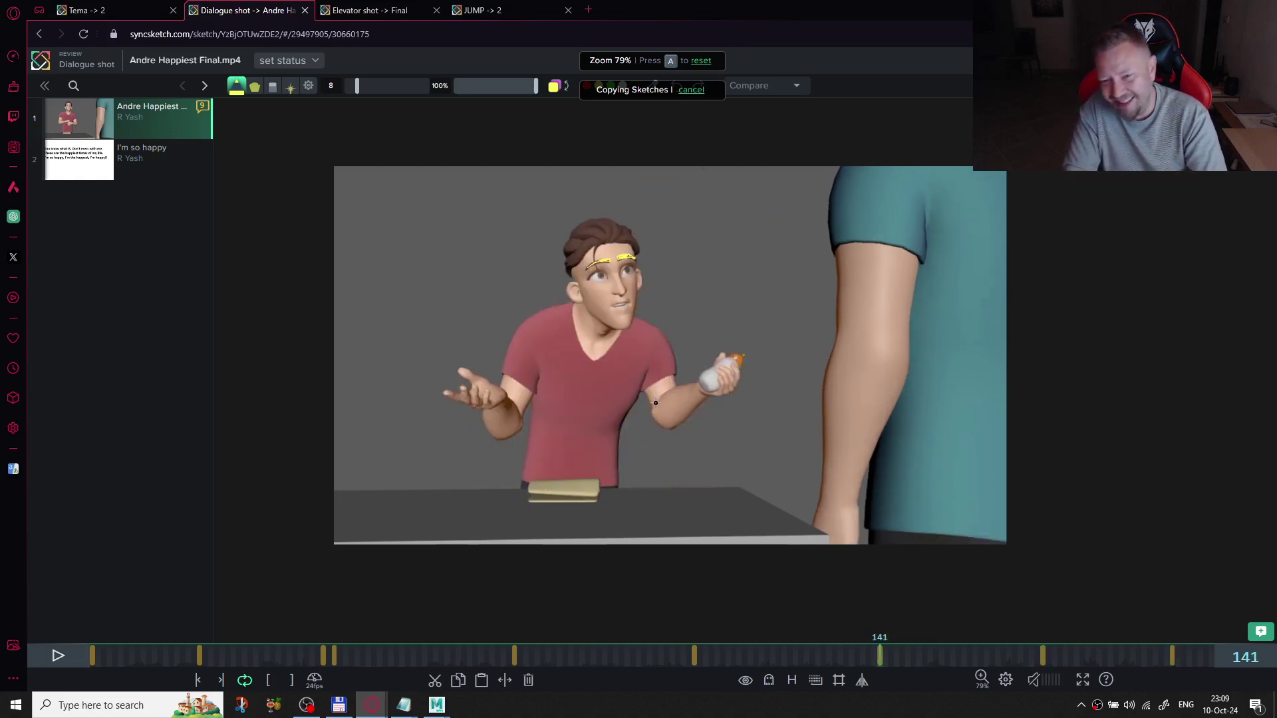
{"action": "key", "text": "shift+Left"}
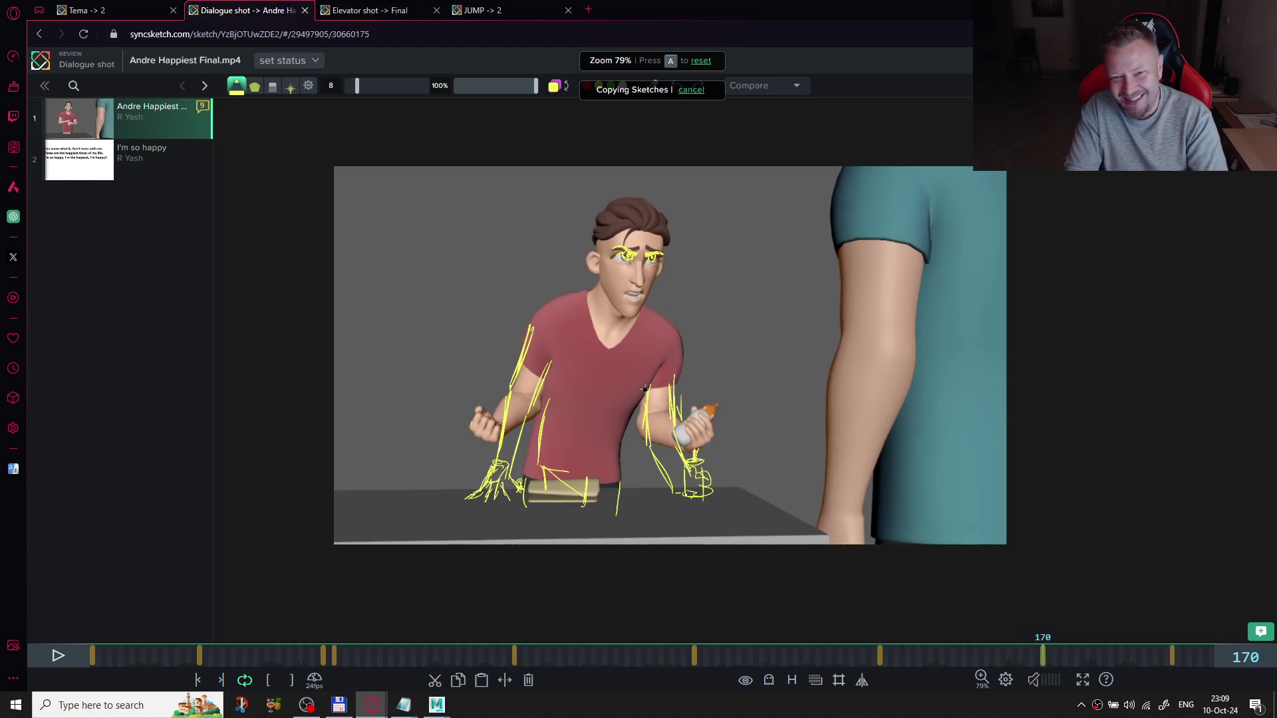
{"action": "key", "text": "shift+Right"}
{"action": "key", "text": "shift+Left"}
{"action": "key", "text": "shift+Left"}
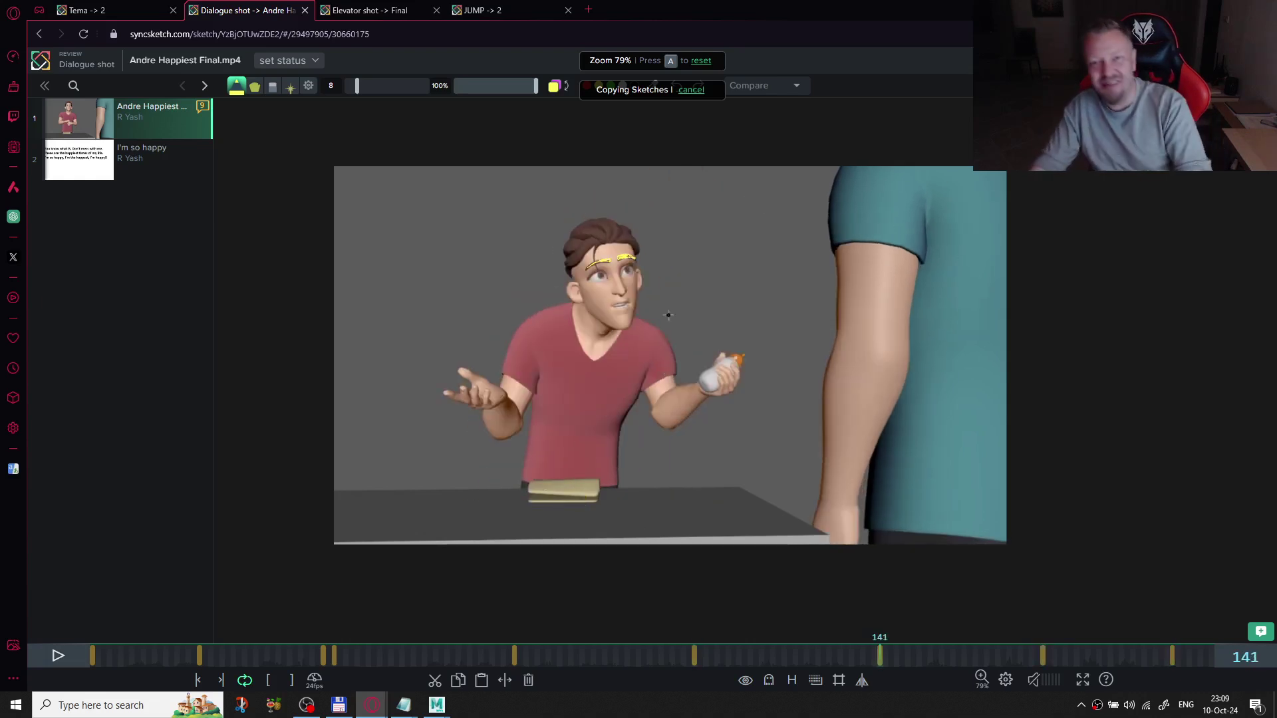
- Unmute the audio and play the dialogue shot from frame 124 through its end
{"action": "left_click_drag", "start_coordinate": [970, 651], "coordinate": [784, 643]}
{"action": "left_click", "coordinate": [1032, 679]}
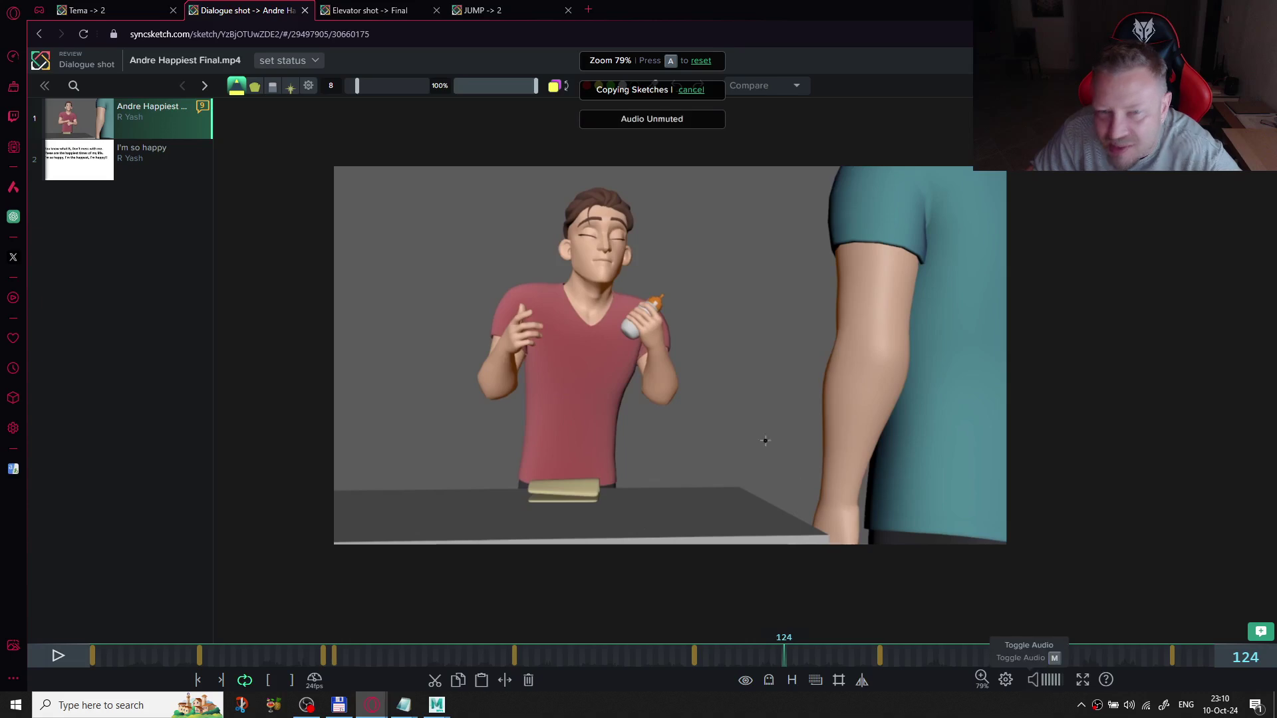
{"action": "key", "text": "space"}
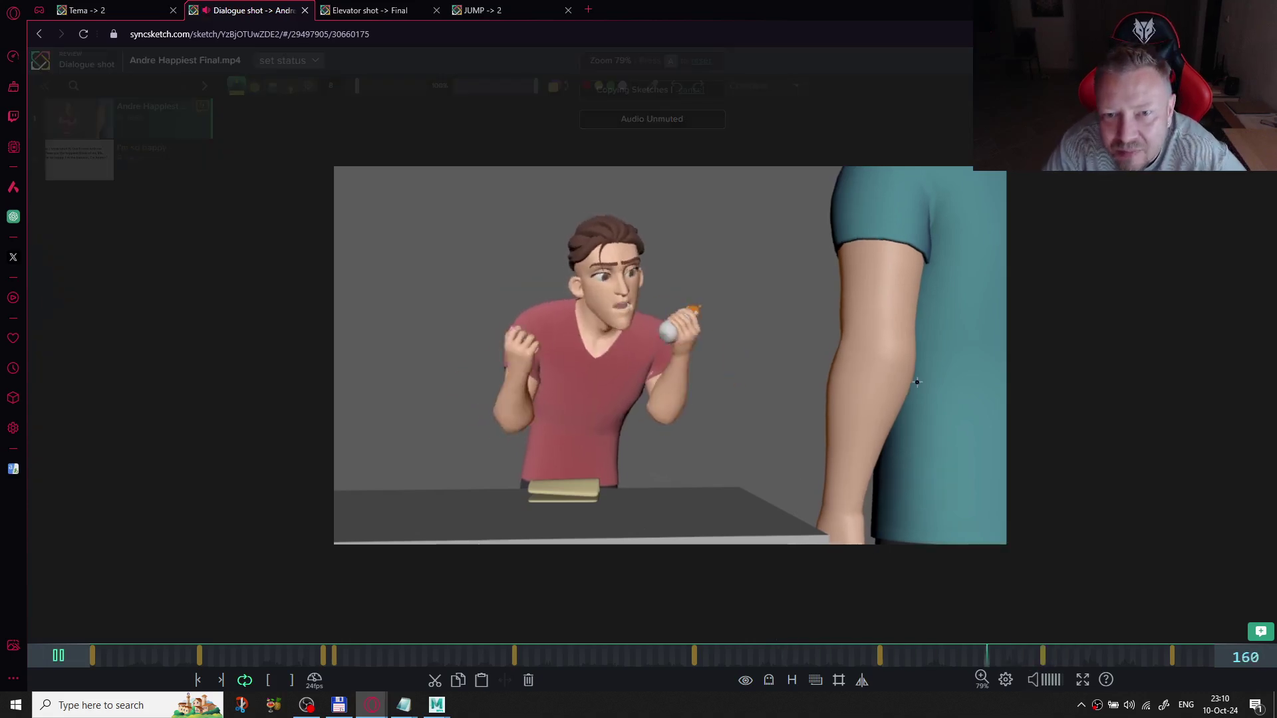
{"action": "key", "text": "space"}
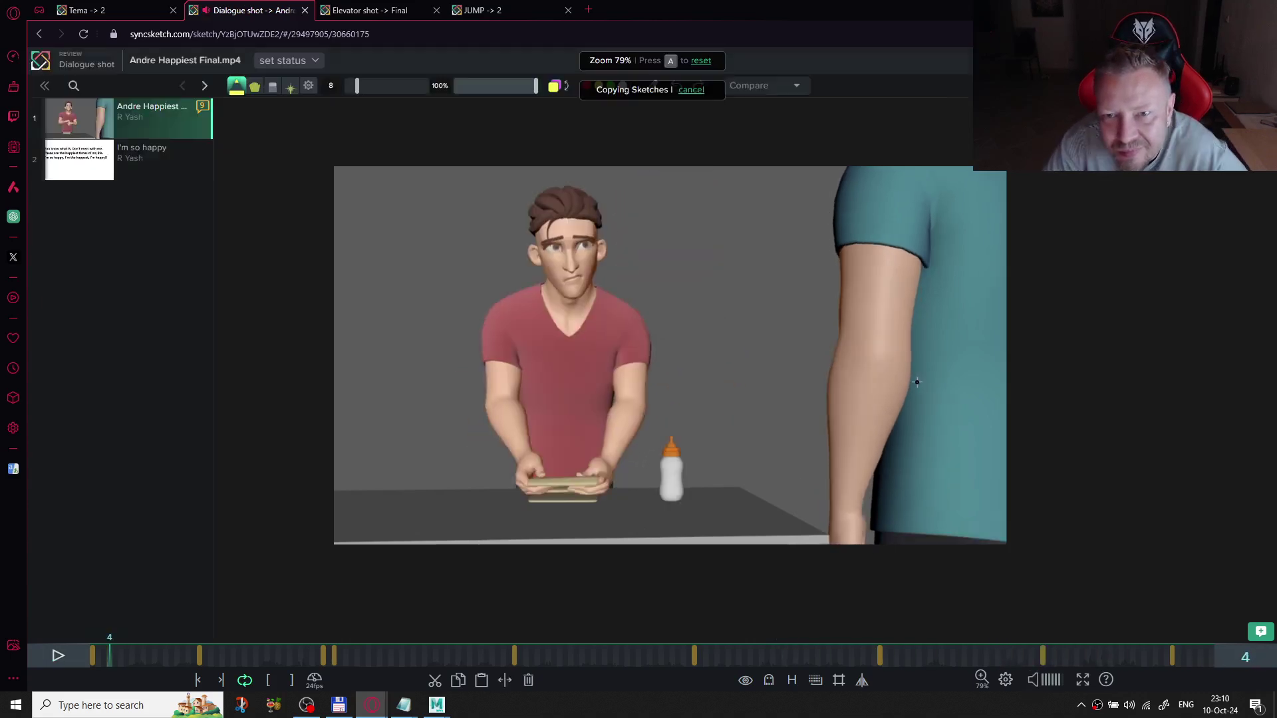
- At frame 186, sketch a new far jaw line and angry brows and eyes turned further toward the other character in yellow
{"action": "left_click_drag", "start_coordinate": [1082, 656], "coordinate": [1132, 651]}
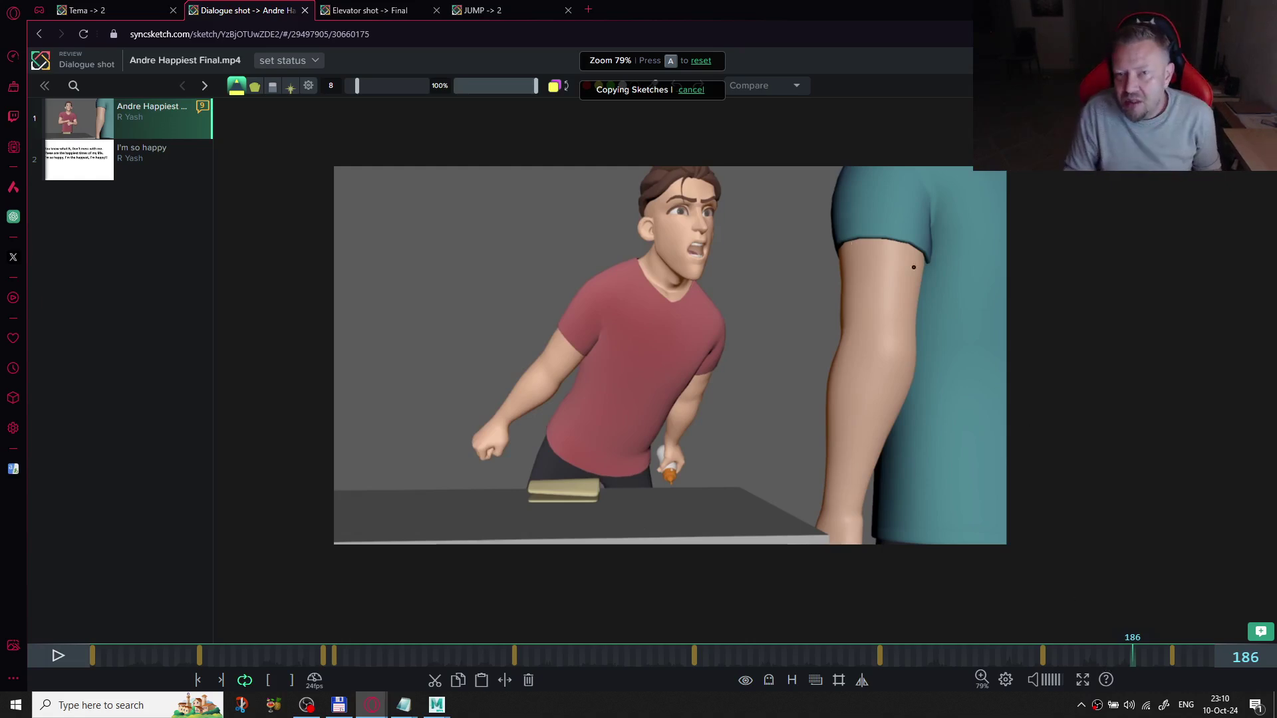
{"action": "scroll", "coordinate": [712, 209], "scroll_direction": "up", "scroll_amount": 5}
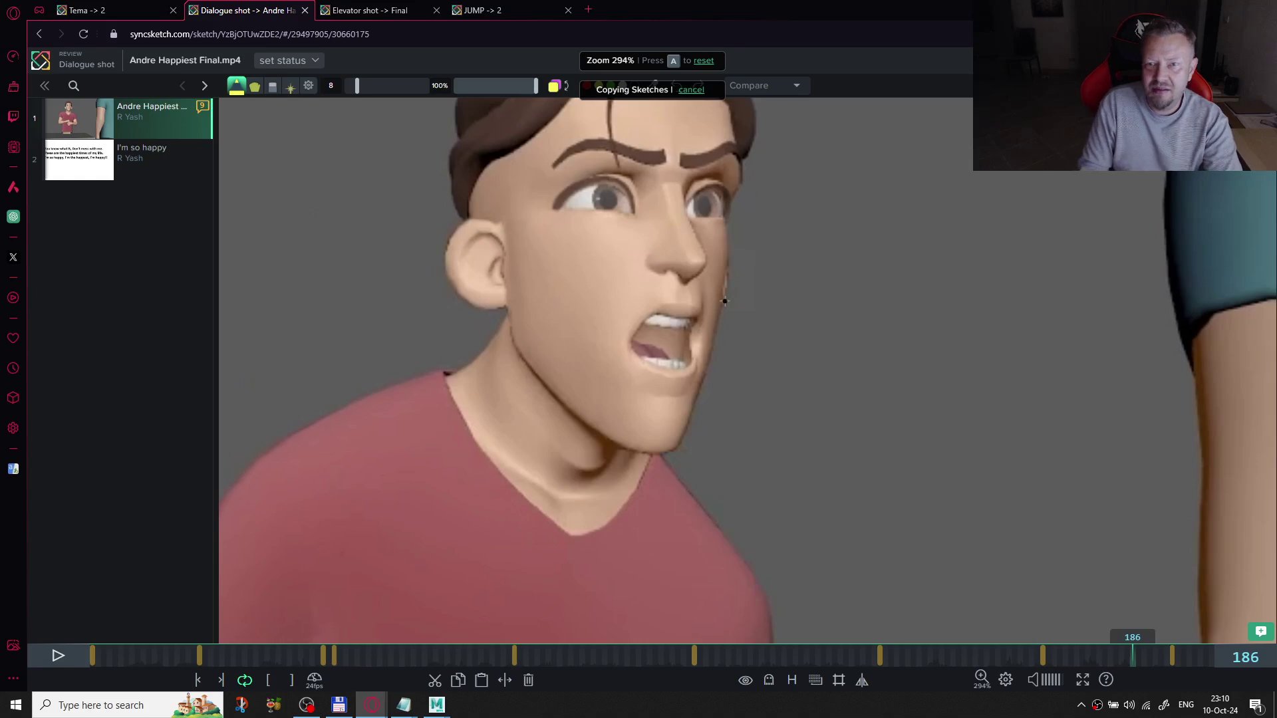
{"action": "left_click_drag", "start_coordinate": [753, 268], "coordinate": [671, 437]}
{"action": "left_click_drag", "start_coordinate": [736, 325], "coordinate": [699, 397]}
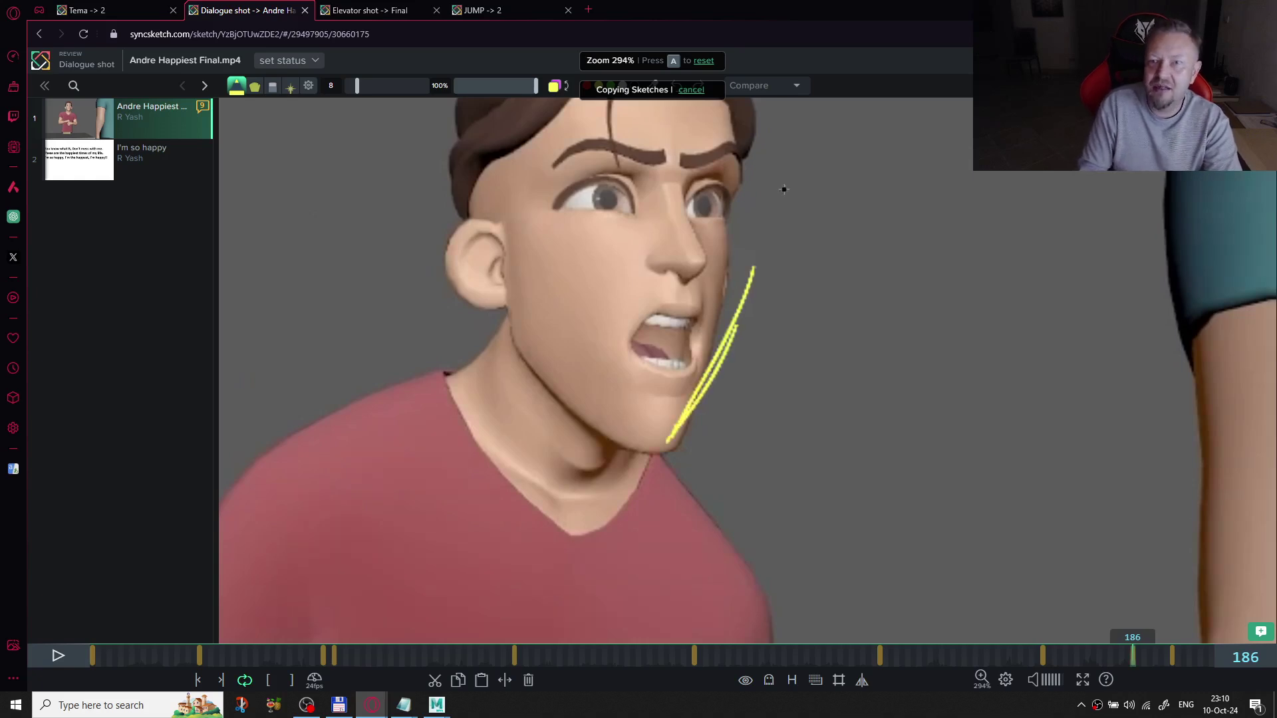
{"action": "mouse_move", "coordinate": [768, 156]}
{"action": "left_mouse_down"}
{"action": "mouse_move", "coordinate": [766, 125]}
{"action": "mouse_move", "coordinate": [772, 161]}
{"action": "mouse_move", "coordinate": [754, 195]}
{"action": "mouse_move", "coordinate": [766, 173]}
{"action": "mouse_move", "coordinate": [727, 192]}
{"action": "mouse_move", "coordinate": [738, 188]}
{"action": "mouse_move", "coordinate": [665, 179]}
{"action": "mouse_move", "coordinate": [699, 193]}
{"action": "mouse_move", "coordinate": [677, 195]}
{"action": "mouse_move", "coordinate": [651, 168]}
{"action": "mouse_move", "coordinate": [661, 183]}
{"action": "mouse_move", "coordinate": [595, 153]}
{"action": "mouse_move", "coordinate": [648, 170]}
{"action": "mouse_move", "coordinate": [669, 205]}
{"action": "mouse_move", "coordinate": [655, 185]}
{"action": "mouse_move", "coordinate": [640, 191]}
{"action": "mouse_move", "coordinate": [682, 208]}
{"action": "mouse_move", "coordinate": [645, 169]}
{"action": "mouse_move", "coordinate": [647, 211]}
{"action": "mouse_move", "coordinate": [655, 194]}
{"action": "mouse_move", "coordinate": [734, 195]}
{"action": "left_mouse_up"}
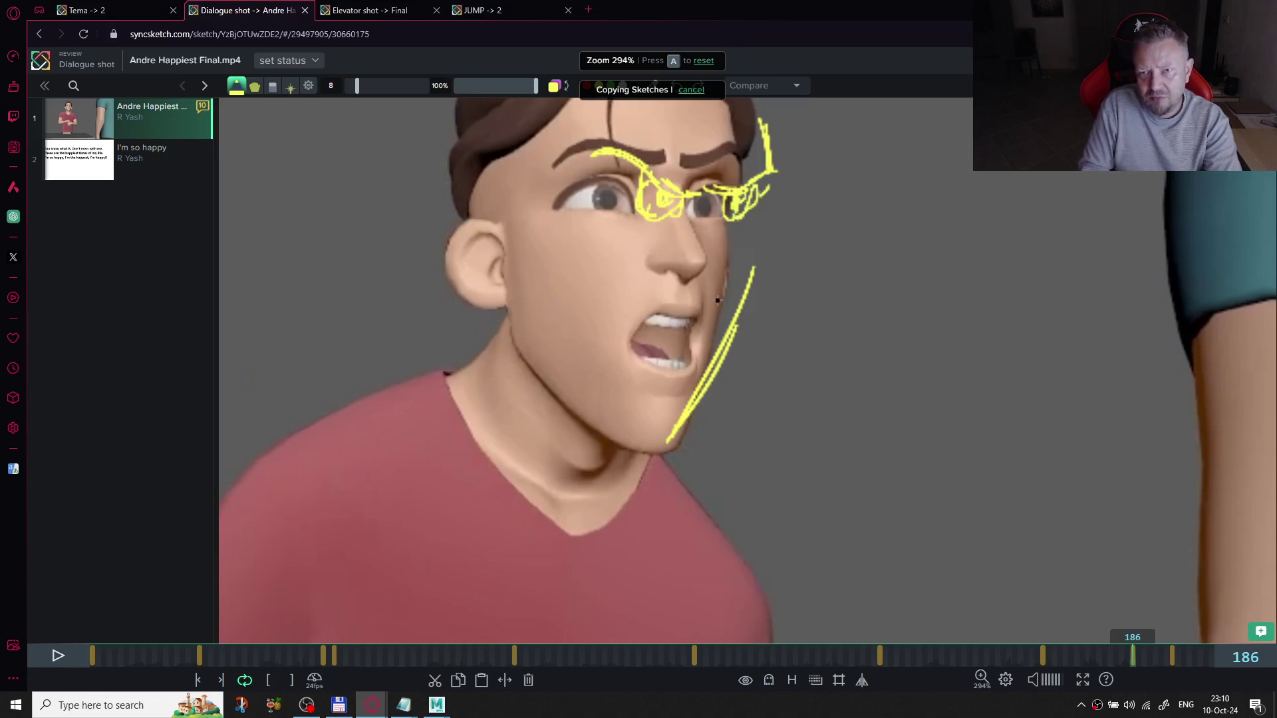
{"action": "mouse_move", "coordinate": [637, 291]}
{"action": "left_mouse_down"}
{"action": "mouse_move", "coordinate": [691, 288]}
{"action": "mouse_move", "coordinate": [668, 287]}
{"action": "mouse_move", "coordinate": [705, 312]}
{"action": "mouse_move", "coordinate": [689, 292]}
{"action": "mouse_move", "coordinate": [722, 290]}
{"action": "mouse_move", "coordinate": [724, 319]}
{"action": "mouse_move", "coordinate": [688, 372]}
{"action": "left_mouse_up"}
{"action": "key", "text": "ctrl+z"}
{"action": "key", "text": "ctrl+z"}
- Sketch a wide-open shouting mouth, the nose and the near jaw and chin line on the face at frame 186
{"action": "mouse_move", "coordinate": [663, 291]}
{"action": "left_mouse_down"}
{"action": "mouse_move", "coordinate": [592, 349]}
{"action": "mouse_move", "coordinate": [653, 383]}
{"action": "mouse_move", "coordinate": [607, 364]}
{"action": "mouse_move", "coordinate": [687, 376]}
{"action": "mouse_move", "coordinate": [646, 362]}
{"action": "mouse_move", "coordinate": [664, 384]}
{"action": "left_mouse_up"}
{"action": "mouse_move", "coordinate": [607, 345]}
{"action": "left_mouse_down"}
{"action": "mouse_move", "coordinate": [688, 369]}
{"action": "mouse_move", "coordinate": [606, 341]}
{"action": "mouse_move", "coordinate": [638, 356]}
{"action": "mouse_move", "coordinate": [628, 307]}
{"action": "mouse_move", "coordinate": [716, 292]}
{"action": "left_mouse_up"}
{"action": "mouse_move", "coordinate": [699, 229]}
{"action": "left_mouse_down"}
{"action": "mouse_move", "coordinate": [716, 260]}
{"action": "mouse_move", "coordinate": [703, 240]}
{"action": "mouse_move", "coordinate": [703, 271]}
{"action": "mouse_move", "coordinate": [745, 294]}
{"action": "left_mouse_up"}
{"action": "mouse_move", "coordinate": [536, 276]}
{"action": "left_mouse_down"}
{"action": "mouse_move", "coordinate": [552, 355]}
{"action": "mouse_move", "coordinate": [578, 397]}
{"action": "left_mouse_up"}
{"action": "mouse_move", "coordinate": [536, 309]}
{"action": "left_mouse_down"}
{"action": "mouse_move", "coordinate": [595, 419]}
{"action": "mouse_move", "coordinate": [668, 439]}
{"action": "left_mouse_up"}
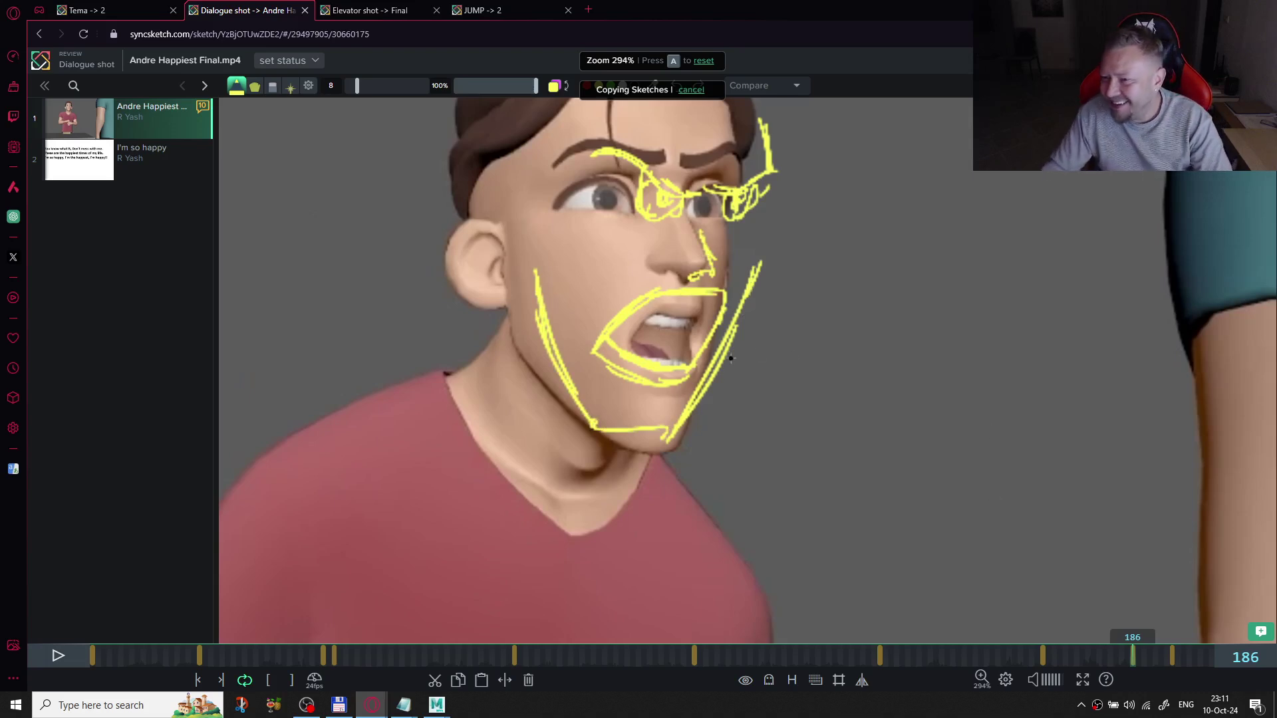
- Complete the rotated head sketch at frame 186 with the cheek, forehead, hairline, ear and back of the head
{"action": "scroll", "coordinate": [820, 385], "scroll_direction": "down", "scroll_amount": 5}
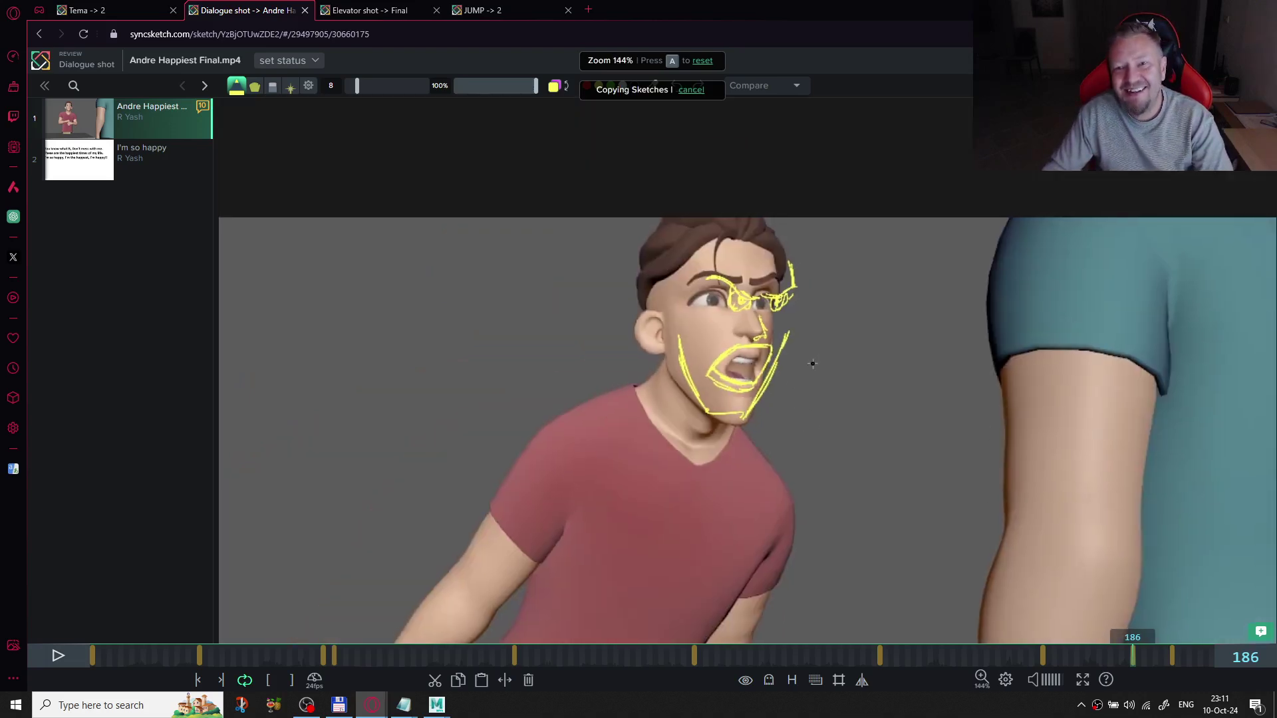
{"action": "scroll", "coordinate": [812, 363], "scroll_direction": "up", "scroll_amount": 2}
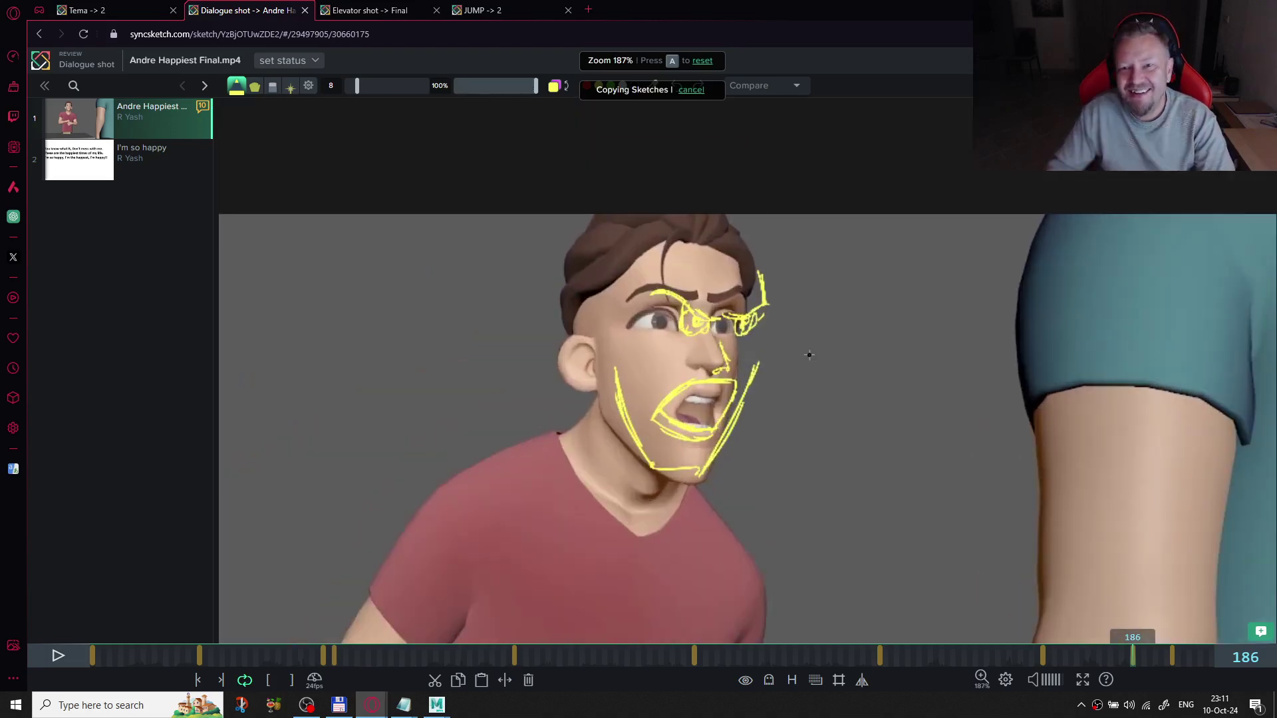
{"action": "left_click_drag", "start_coordinate": [754, 336], "coordinate": [758, 371]}
{"action": "mouse_move", "coordinate": [769, 279]}
{"action": "left_mouse_down"}
{"action": "mouse_move", "coordinate": [728, 241]}
{"action": "mouse_move", "coordinate": [742, 248]}
{"action": "mouse_move", "coordinate": [665, 234]}
{"action": "mouse_move", "coordinate": [593, 292]}
{"action": "left_mouse_up"}
{"action": "mouse_move", "coordinate": [592, 241]}
{"action": "left_mouse_down"}
{"action": "mouse_move", "coordinate": [588, 358]}
{"action": "mouse_move", "coordinate": [608, 336]}
{"action": "mouse_move", "coordinate": [586, 365]}
{"action": "left_mouse_up"}
{"action": "left_click_drag", "start_coordinate": [753, 246], "coordinate": [762, 287]}
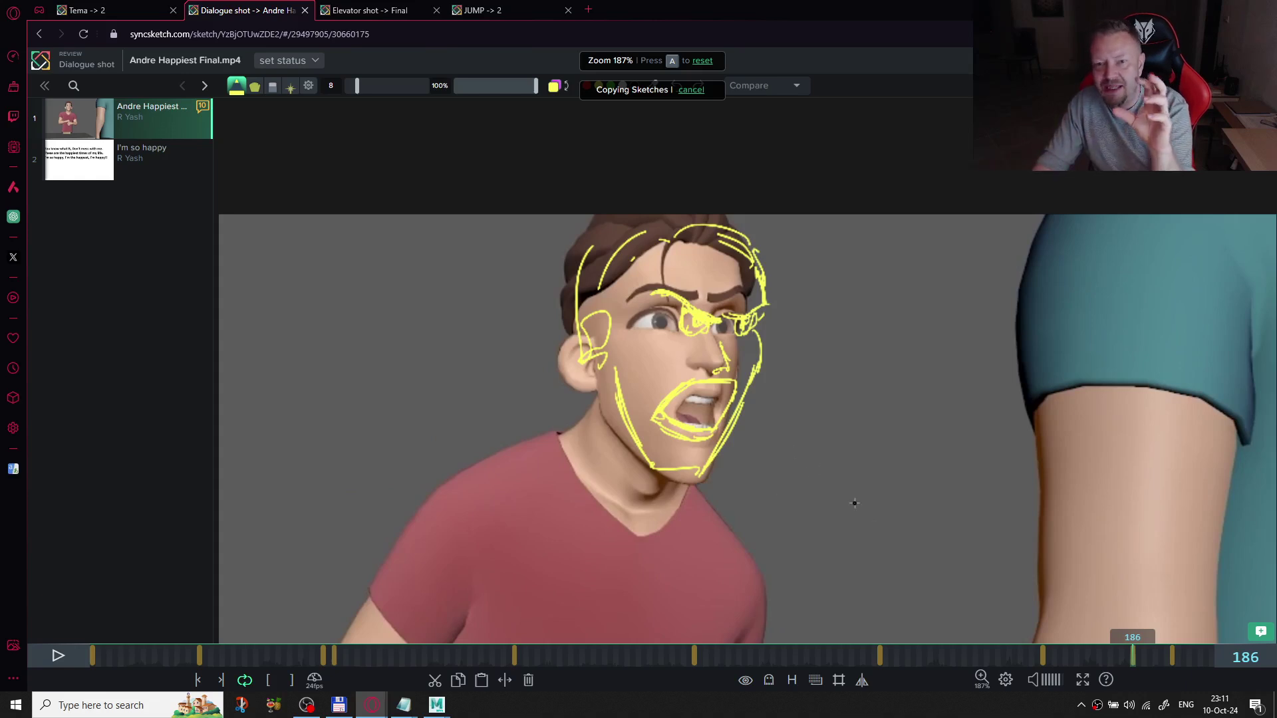
- Mute the audio, and scrub back through the shot and forward to frame 200 to review the motion
{"action": "scroll", "coordinate": [777, 477], "scroll_direction": "down", "scroll_amount": 5}
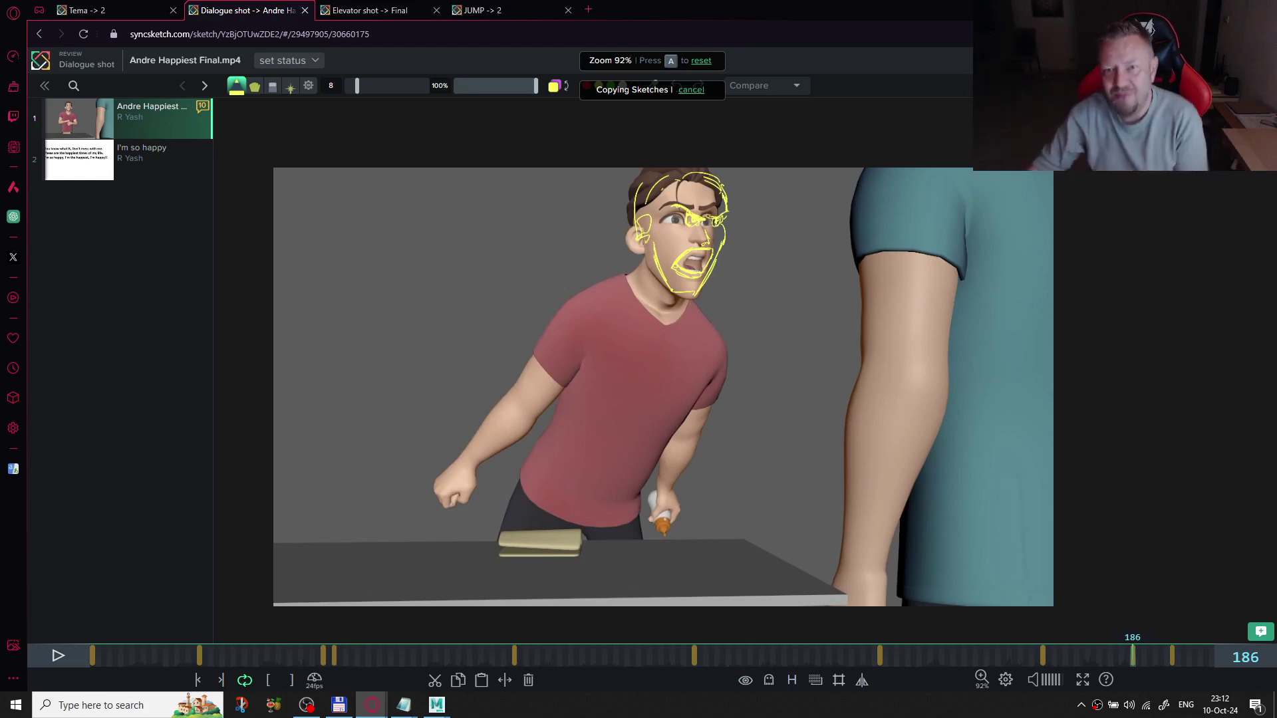
{"action": "left_click", "coordinate": [1054, 654]}
{"action": "left_click_drag", "start_coordinate": [1055, 655], "coordinate": [671, 658]}
{"action": "left_click", "coordinate": [1032, 679]}
{"action": "left_click_drag", "start_coordinate": [976, 656], "coordinate": [1275, 668]}
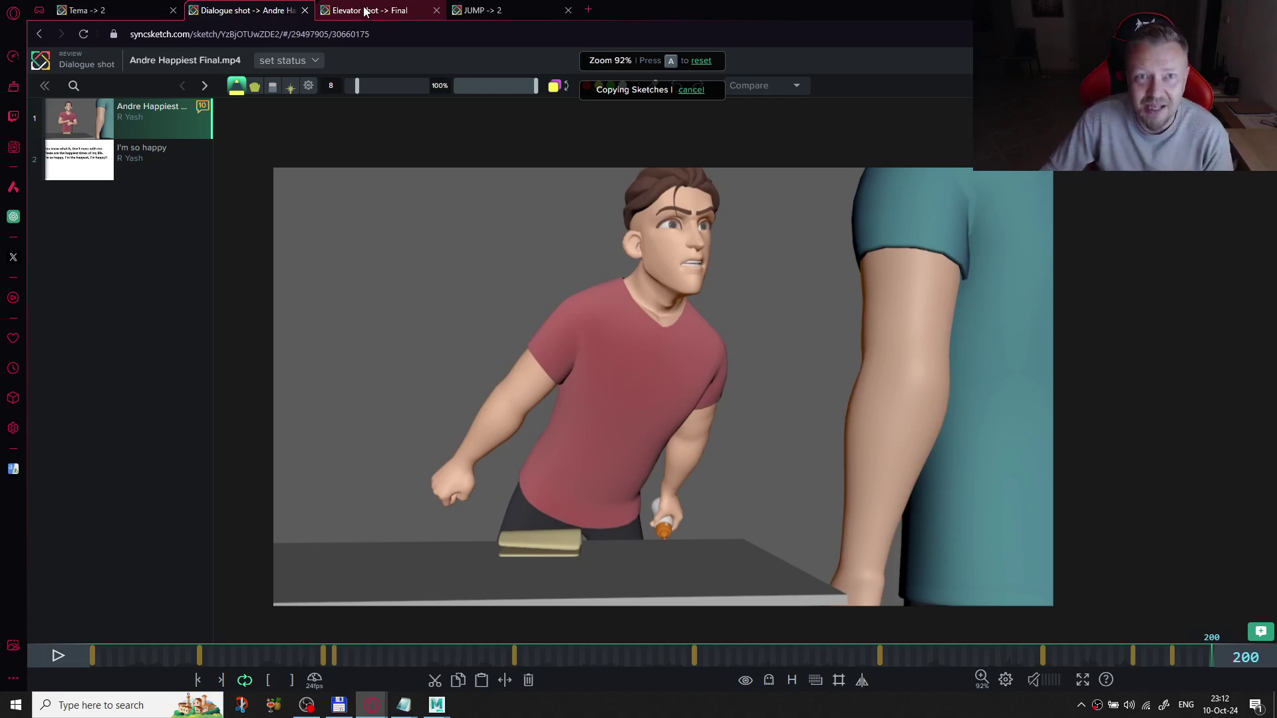
- Switch to the Elevator shot review and play its Final clip from frame 1
{"action": "left_click", "coordinate": [365, 11]}
{"action": "left_click", "coordinate": [650, 354]}
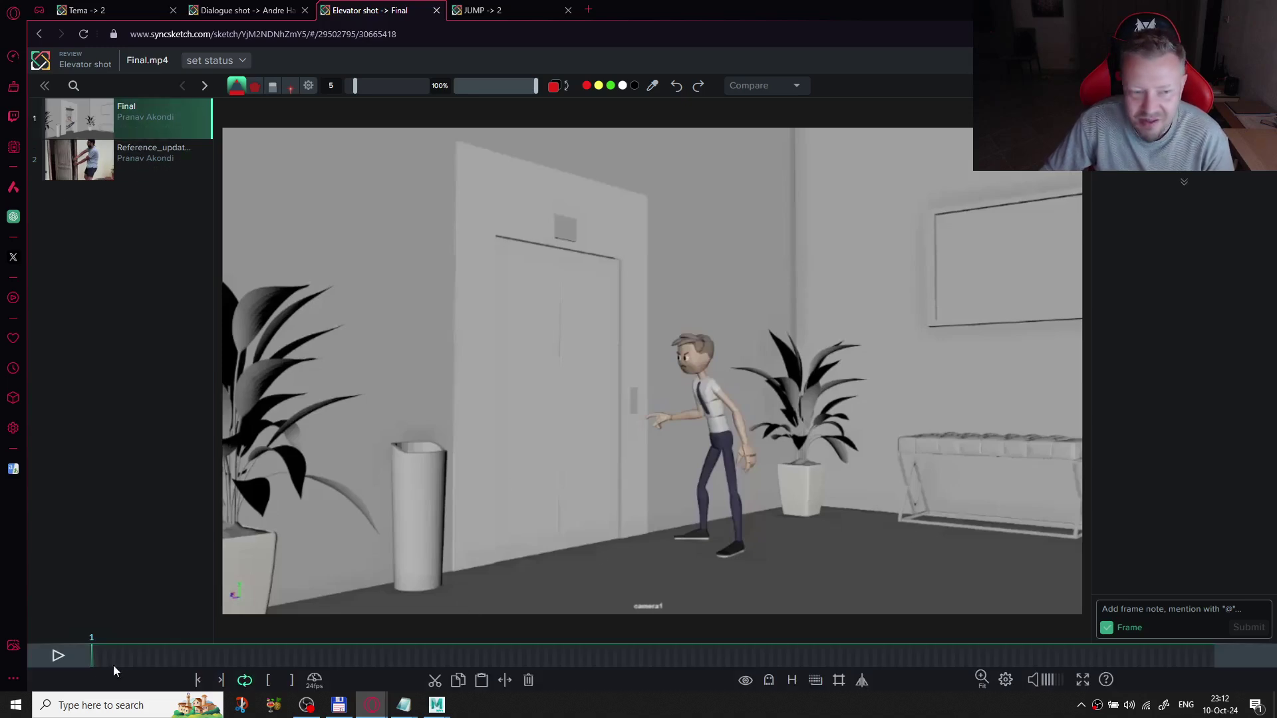
{"action": "left_click", "coordinate": [64, 656]}
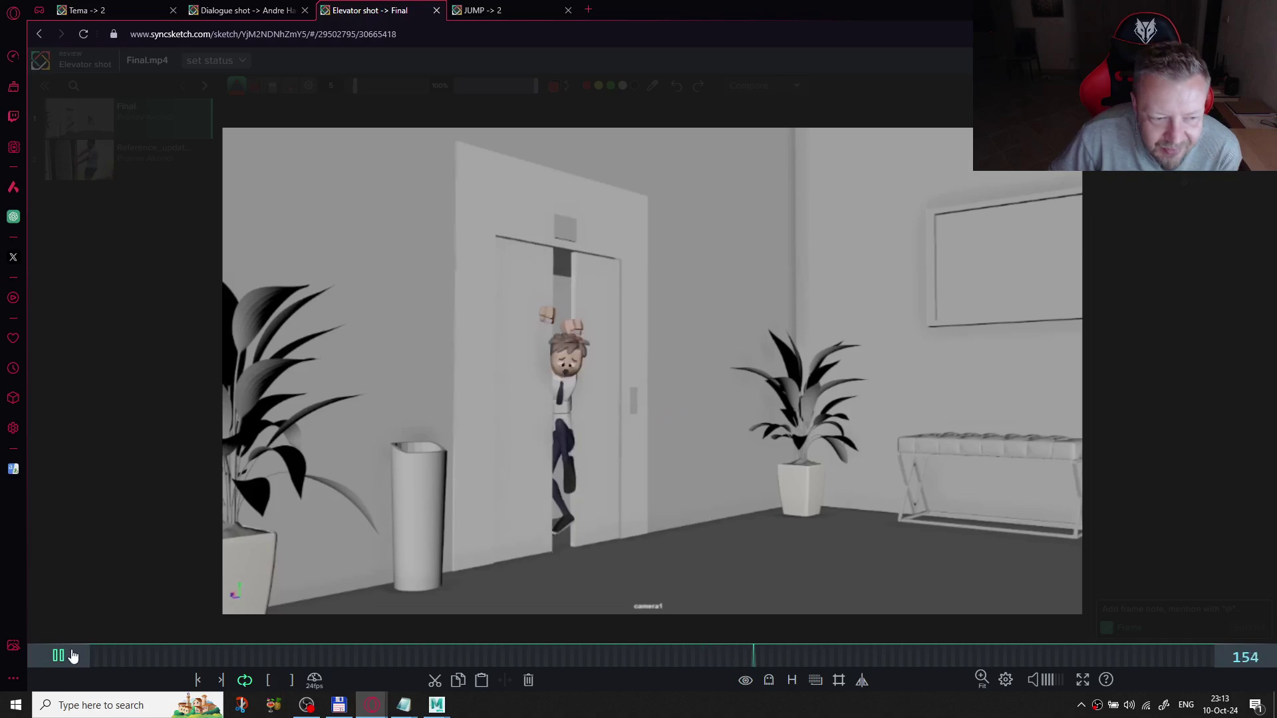
- Open the Reference_updated video of the elevator shot and play it
{"action": "left_click", "coordinate": [106, 170]}
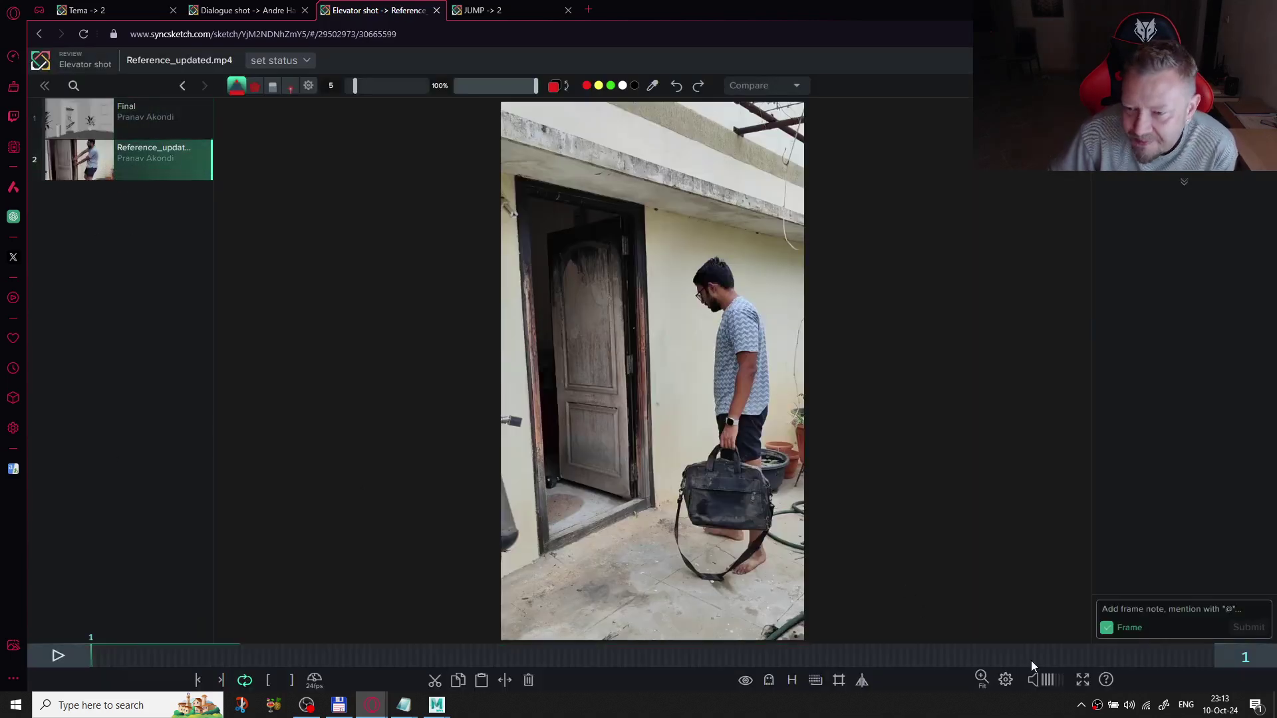
{"action": "left_click", "coordinate": [58, 661]}
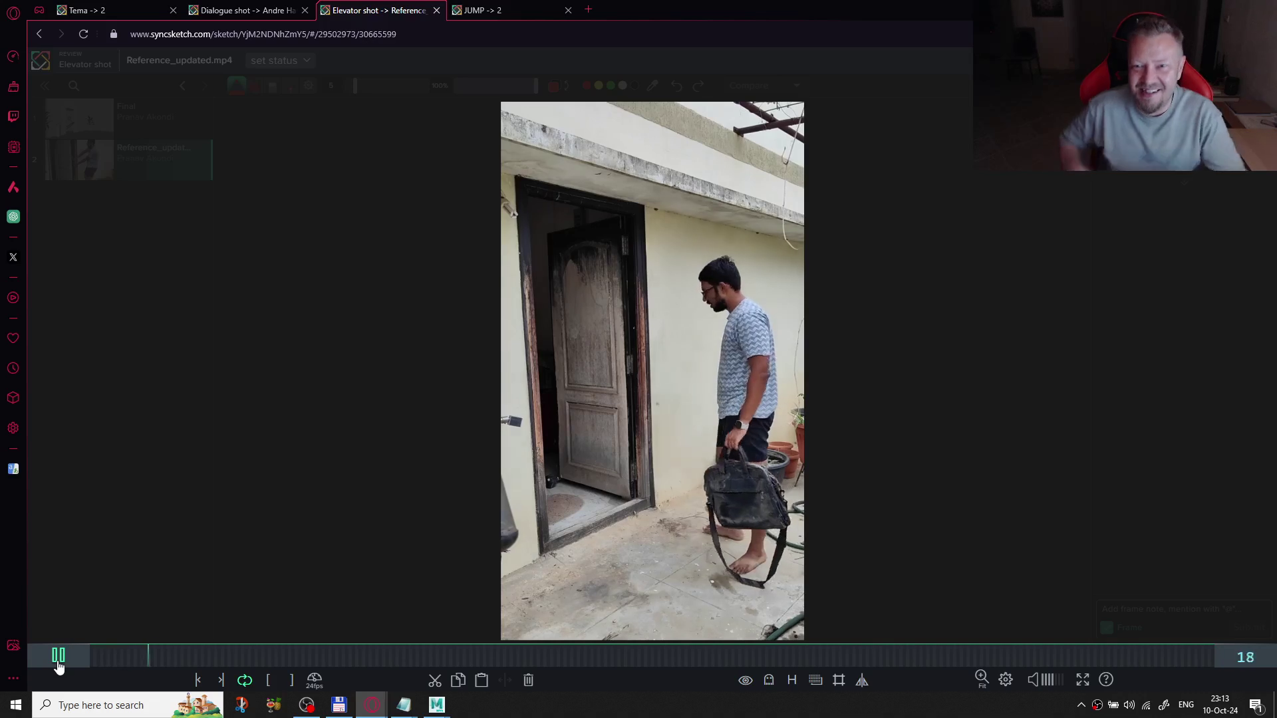
{"action": "left_click", "coordinate": [58, 657]}
- Return to the Final clip and play it from the start to frame 78
{"action": "left_click", "coordinate": [133, 117]}
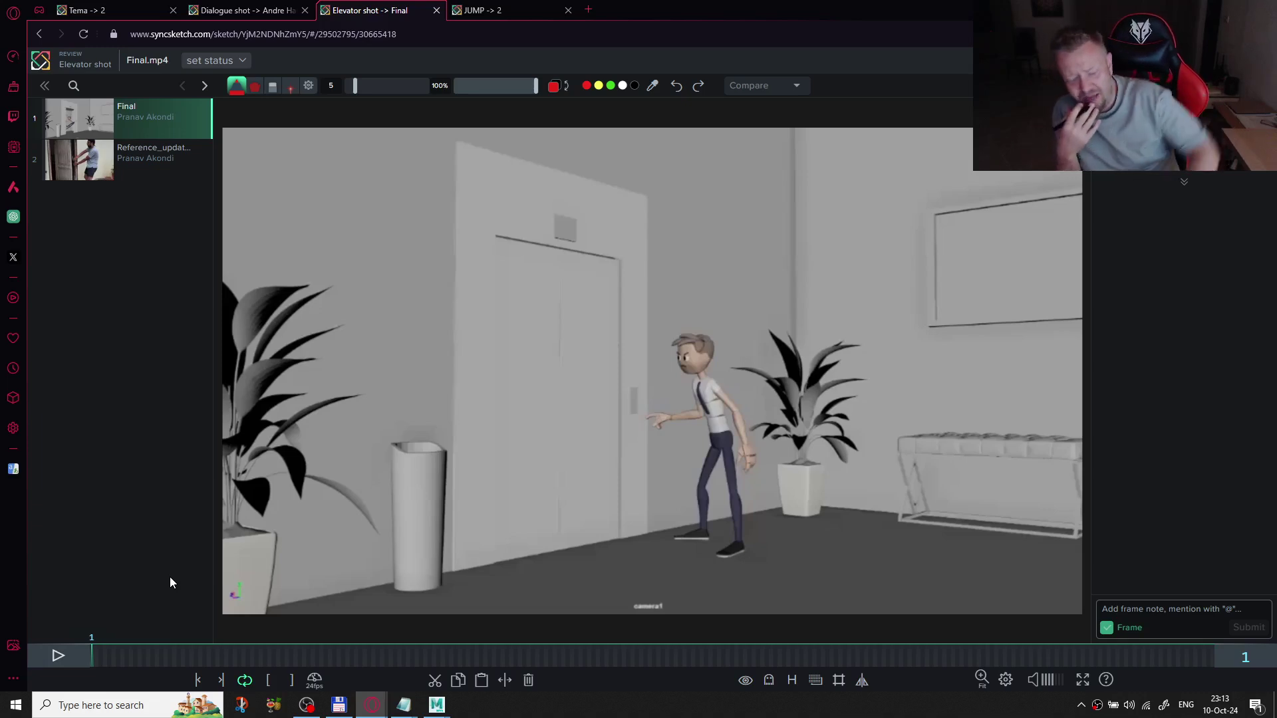
{"action": "key", "text": "space"}
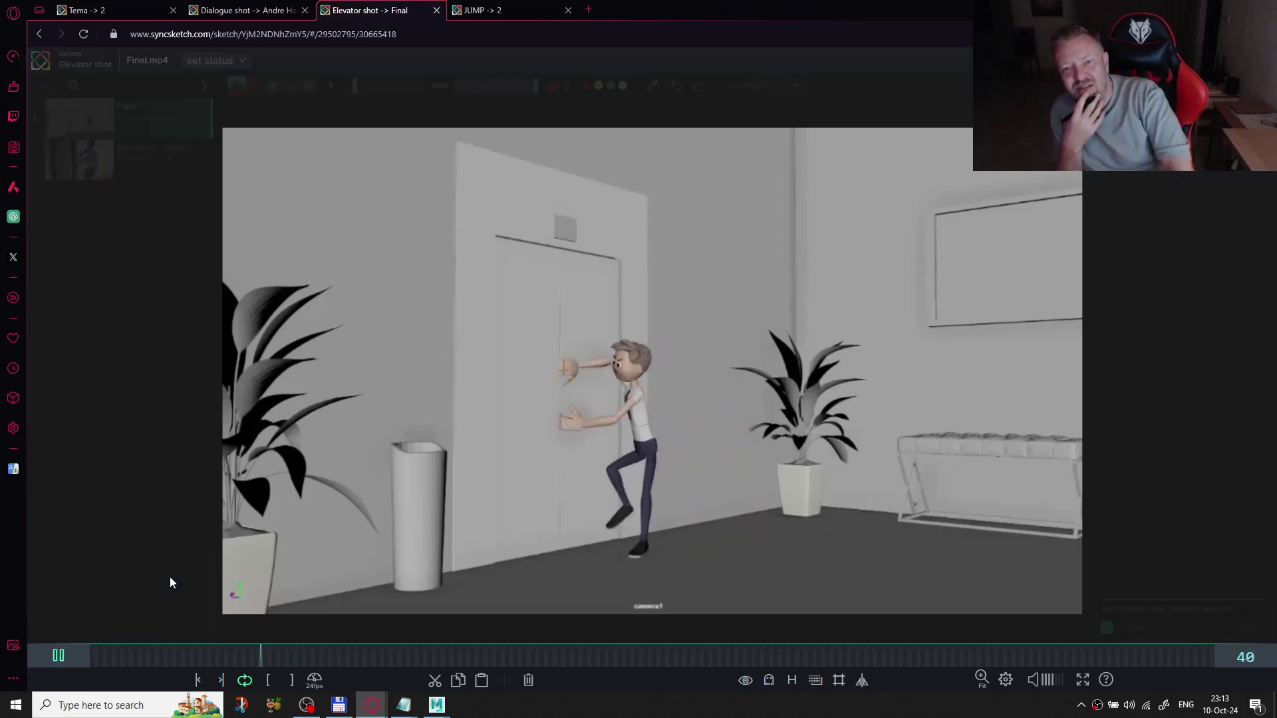
{"action": "key", "text": "space"}
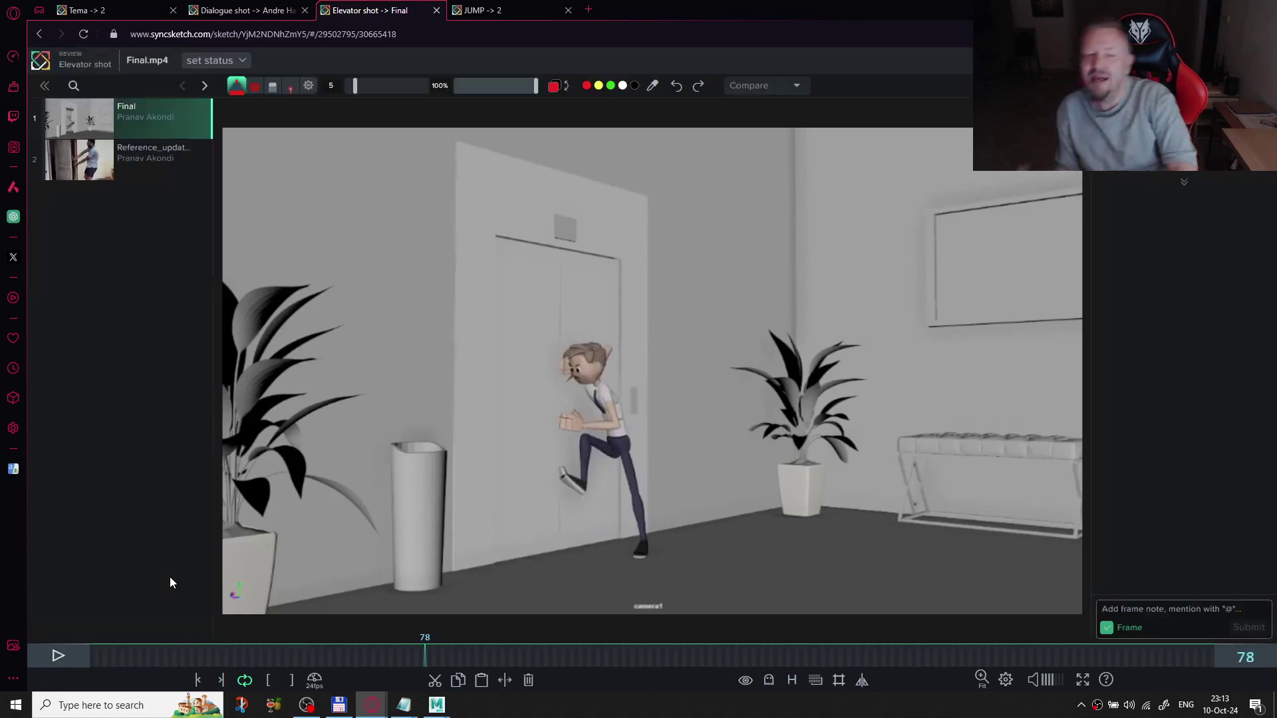
- Replay the Final clip from frame 1, pausing at frames 24 and 39 to examine the button push and the move to the doors
{"action": "left_click_drag", "start_coordinate": [121, 649], "coordinate": [42, 642]}
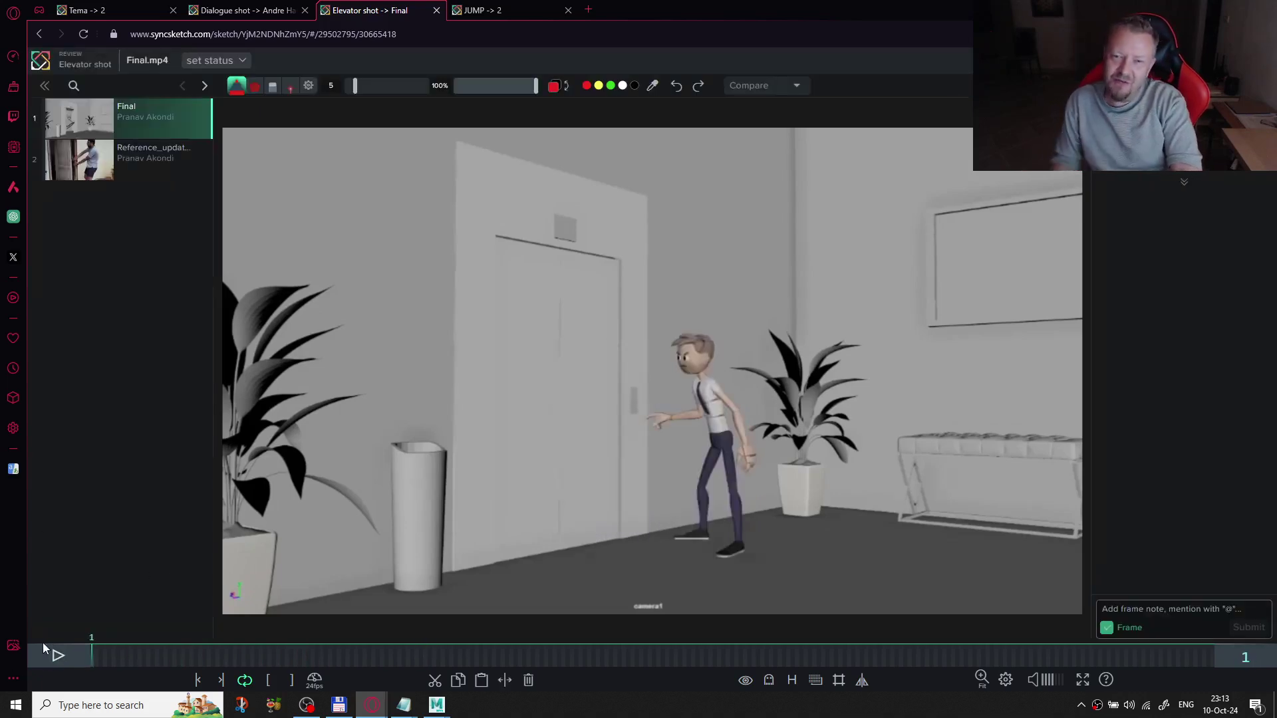
{"action": "key", "text": "space"}
{"action": "key", "text": "space"}
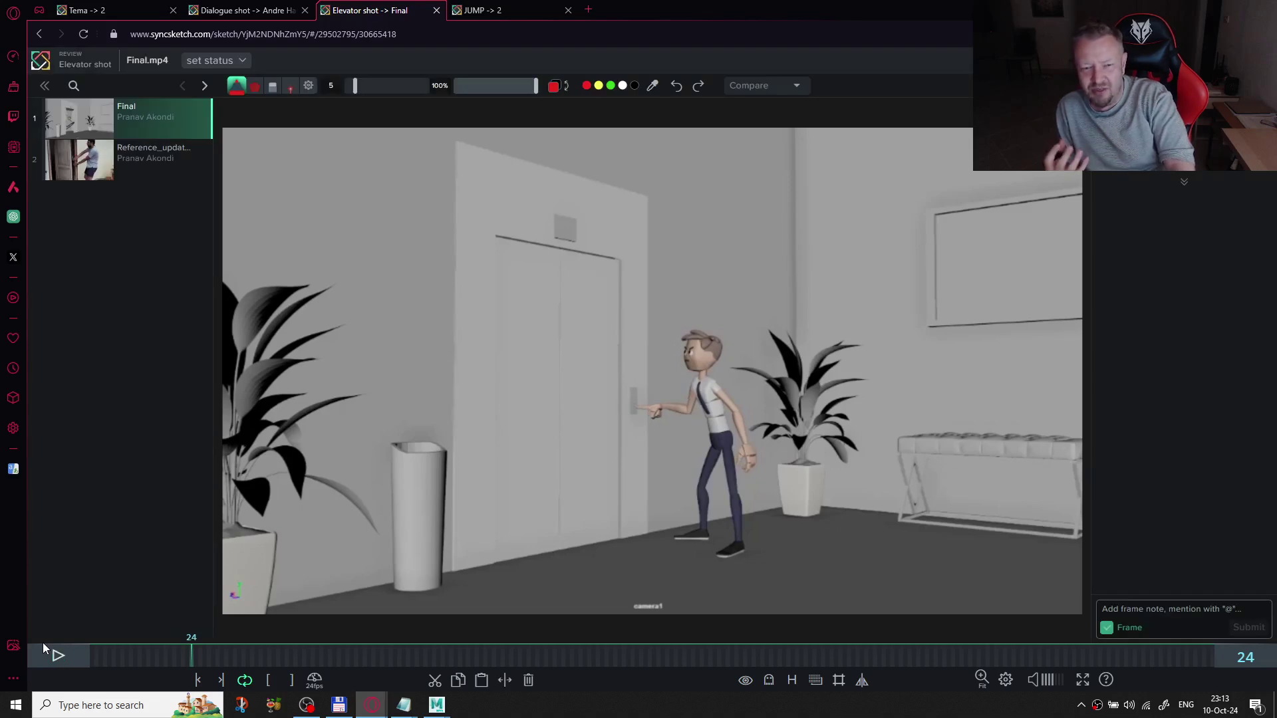
{"action": "key", "text": "space"}
{"action": "key", "text": "space"}
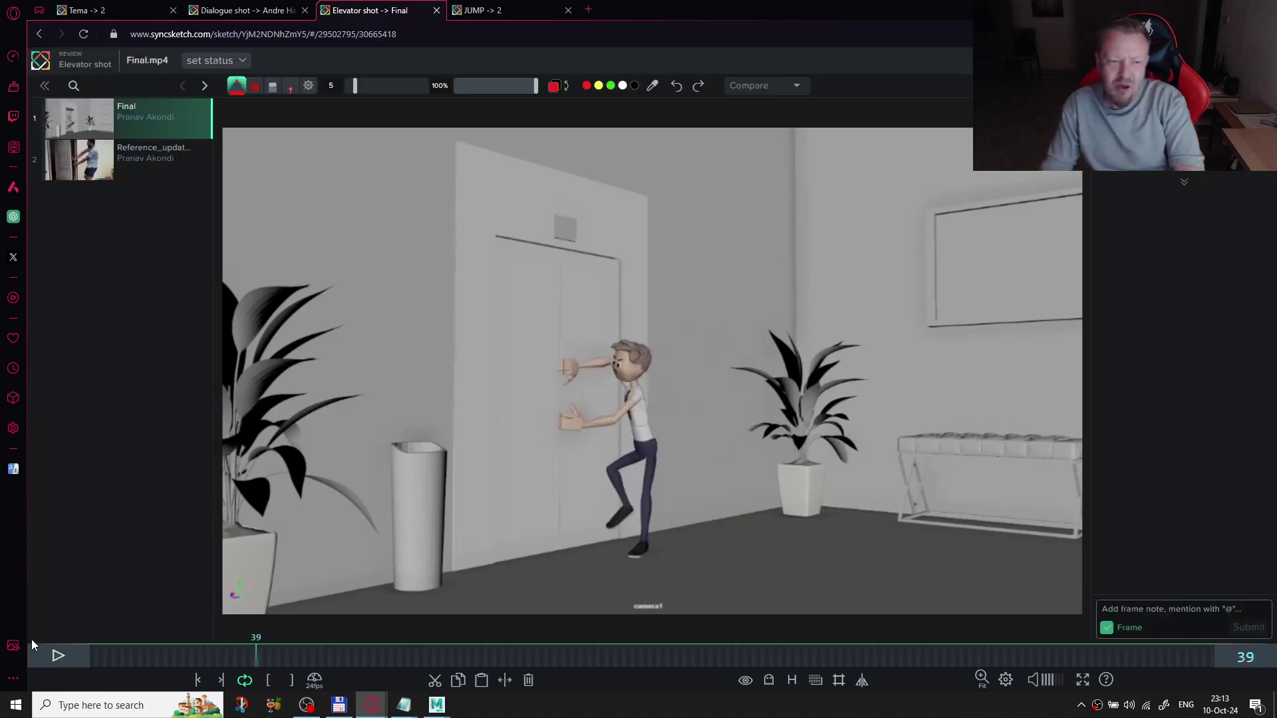
- Go back to frame 1 of the Final clip and replay its opening action
{"action": "left_click", "coordinate": [94, 656]}
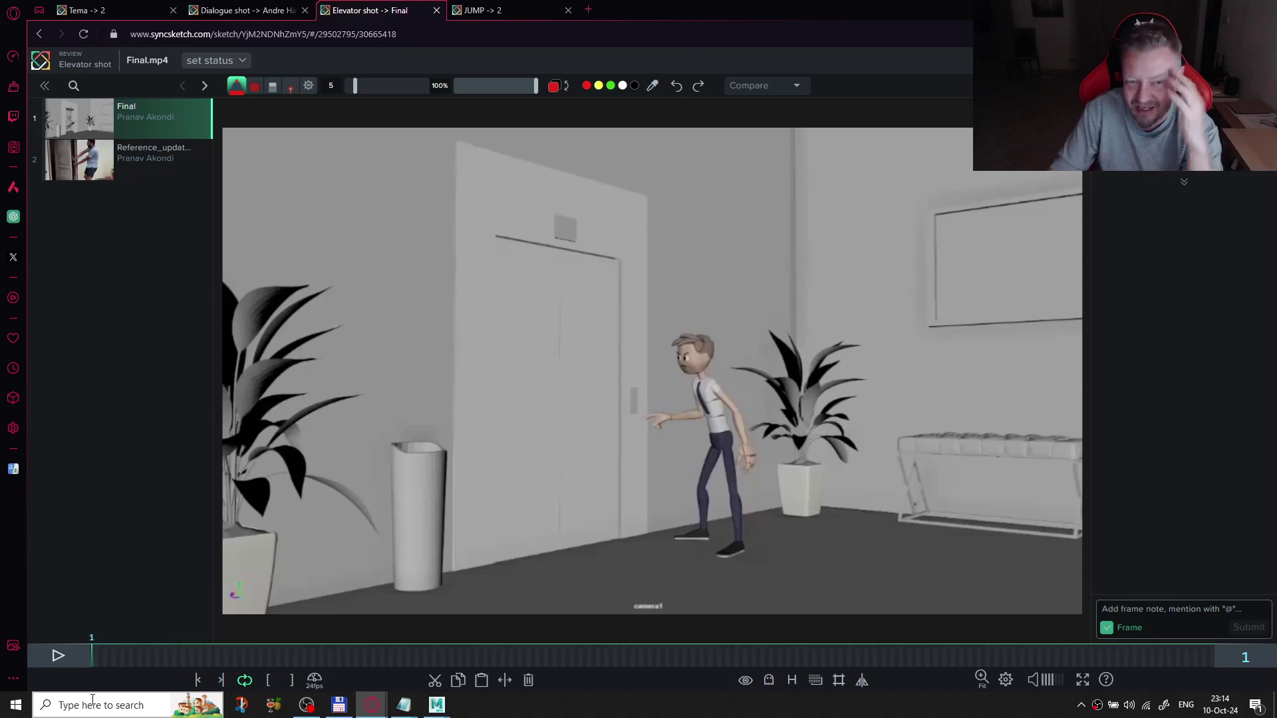
{"action": "left_click", "coordinate": [60, 657]}
{"action": "left_click", "coordinate": [60, 656]}
{"action": "left_click", "coordinate": [59, 656]}
{"action": "left_click", "coordinate": [58, 656]}
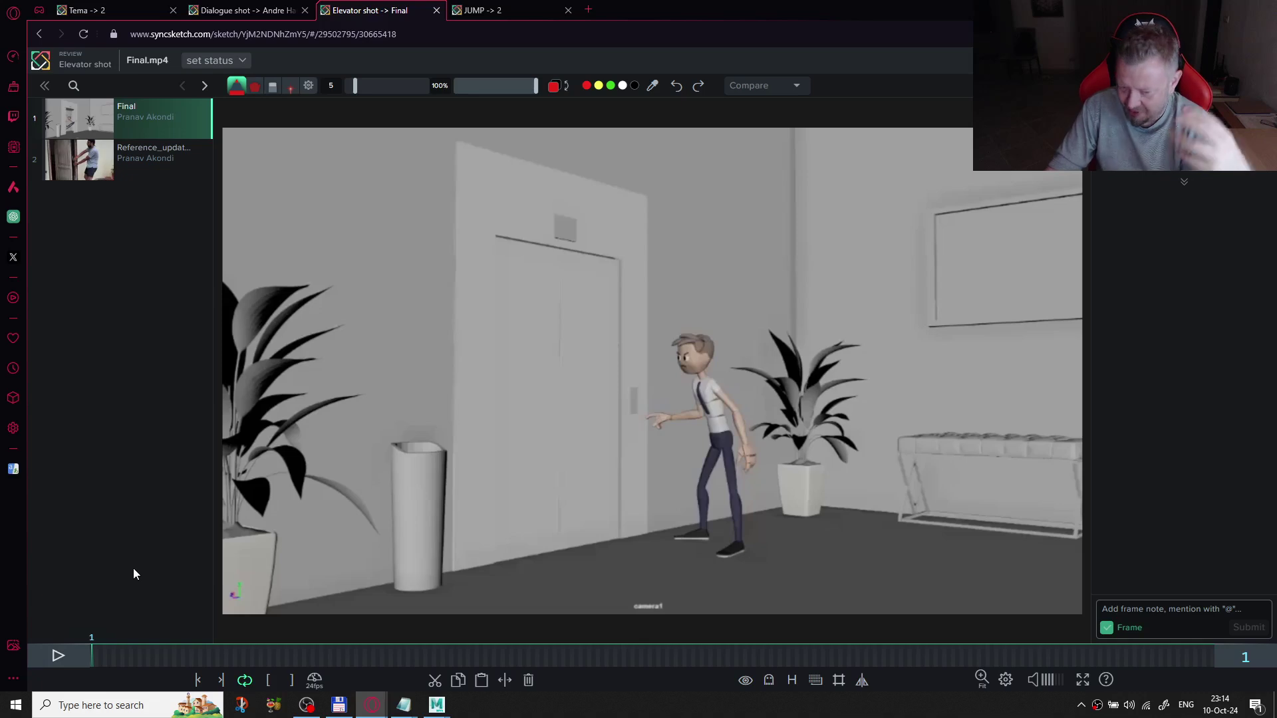
- Play the Reference_updated video, then examine the man's close-up pose between frames 107 and 120
{"action": "left_click", "coordinate": [153, 159]}
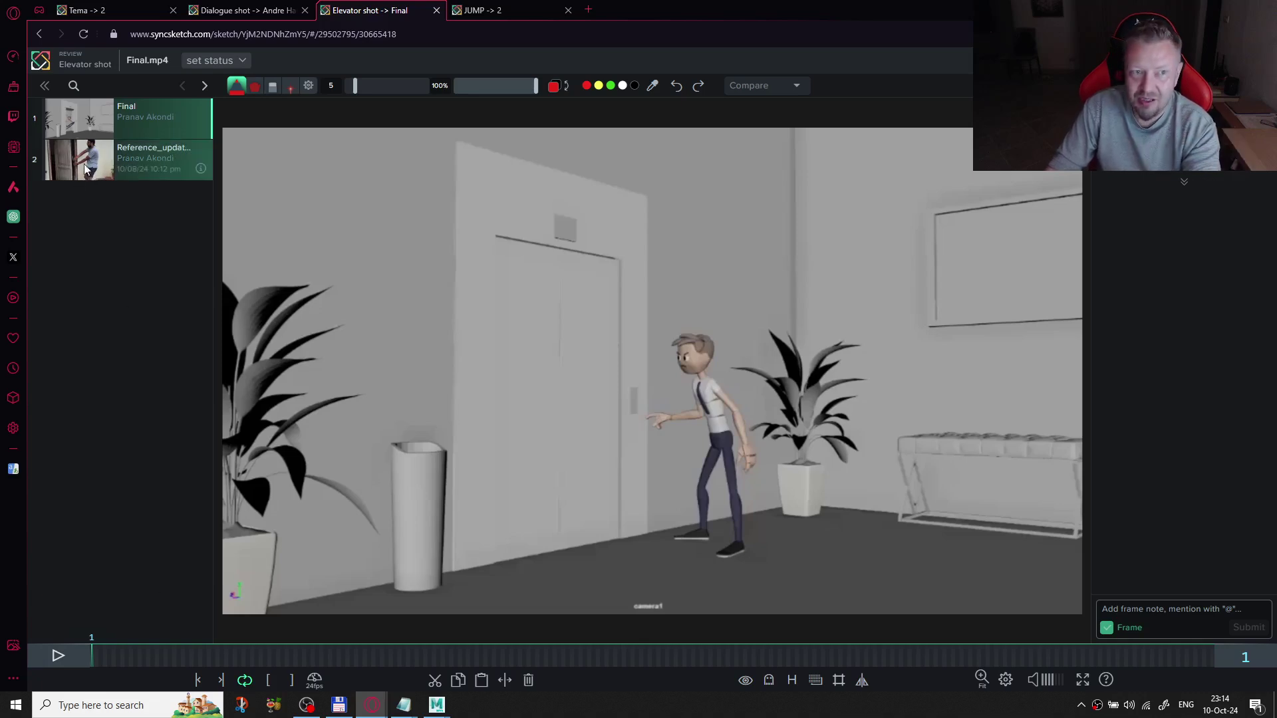
{"action": "left_click", "coordinate": [59, 656]}
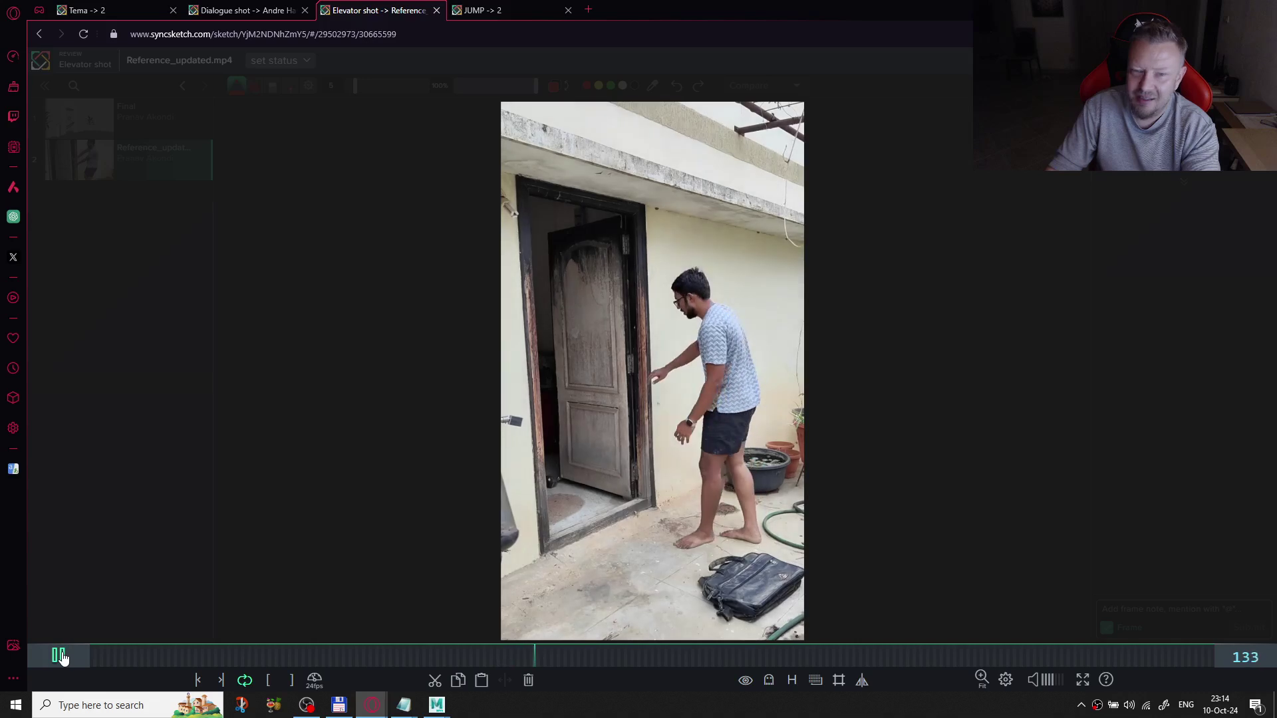
{"action": "left_click", "coordinate": [58, 656]}
{"action": "left_click_drag", "start_coordinate": [411, 658], "coordinate": [447, 657]}
{"action": "scroll", "coordinate": [812, 313], "scroll_direction": "up", "scroll_amount": 3}
{"action": "scroll", "coordinate": [812, 311], "scroll_direction": "up", "scroll_amount": 1}
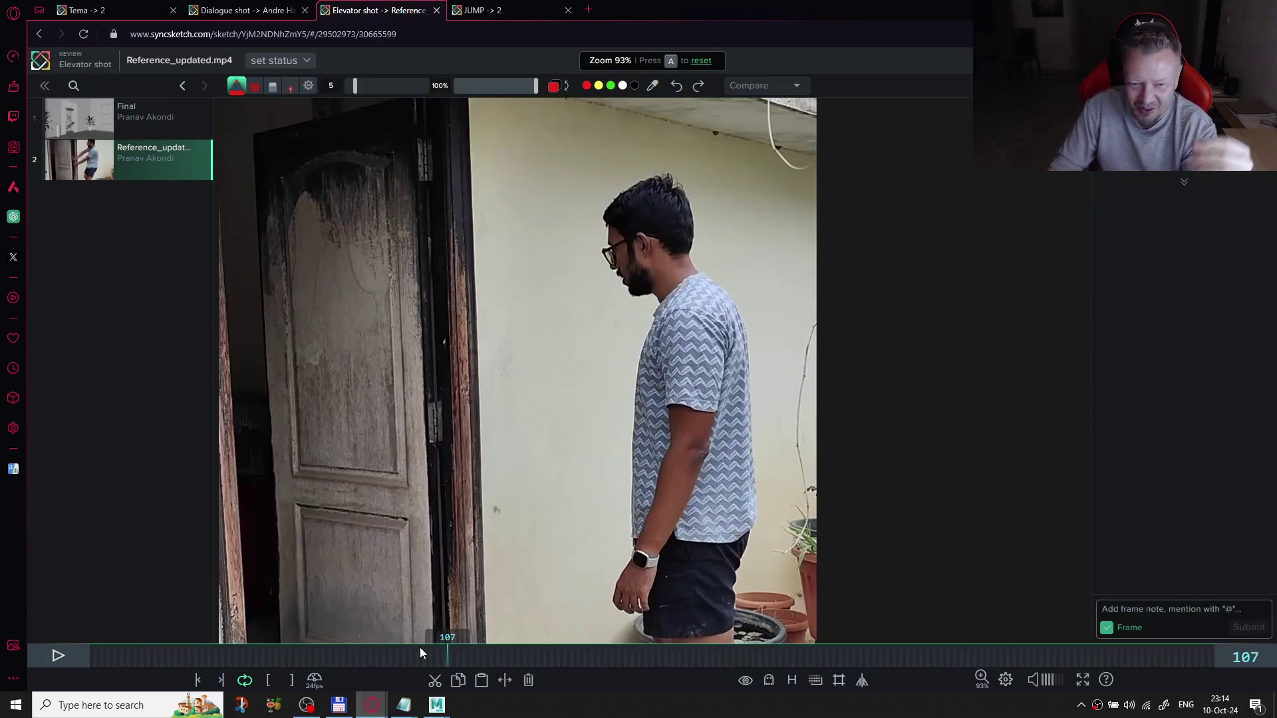
{"action": "mouse_move", "coordinate": [448, 658]}
{"action": "left_mouse_down"}
{"action": "mouse_move", "coordinate": [459, 658]}
{"action": "mouse_move", "coordinate": [353, 654]}
{"action": "mouse_move", "coordinate": [365, 617]}
{"action": "mouse_move", "coordinate": [502, 605]}
{"action": "mouse_move", "coordinate": [478, 601]}
{"action": "mouse_move", "coordinate": [490, 596]}
{"action": "left_mouse_up"}
{"action": "key", "text": "Right"}
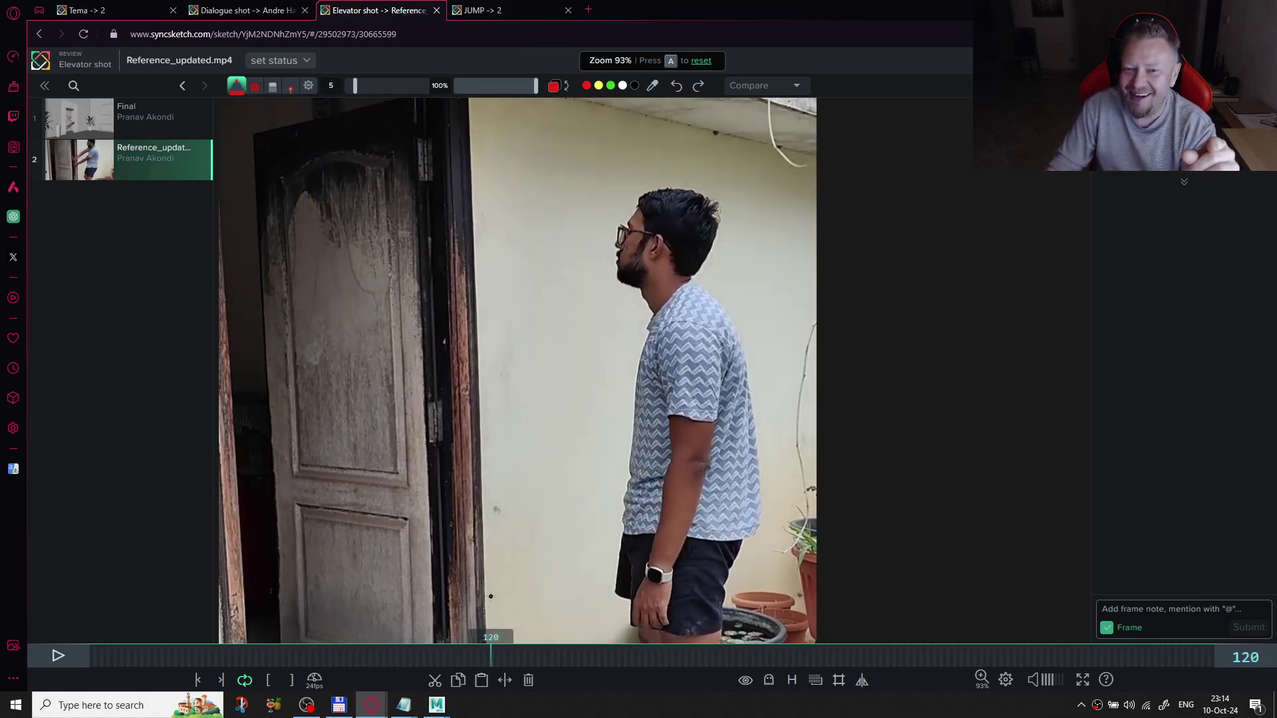
- Replay the reference from the button push to frame 127 and go back to frame 119 for the upright waiting pose
{"action": "scroll", "coordinate": [824, 472], "scroll_direction": "down", "scroll_amount": 3}
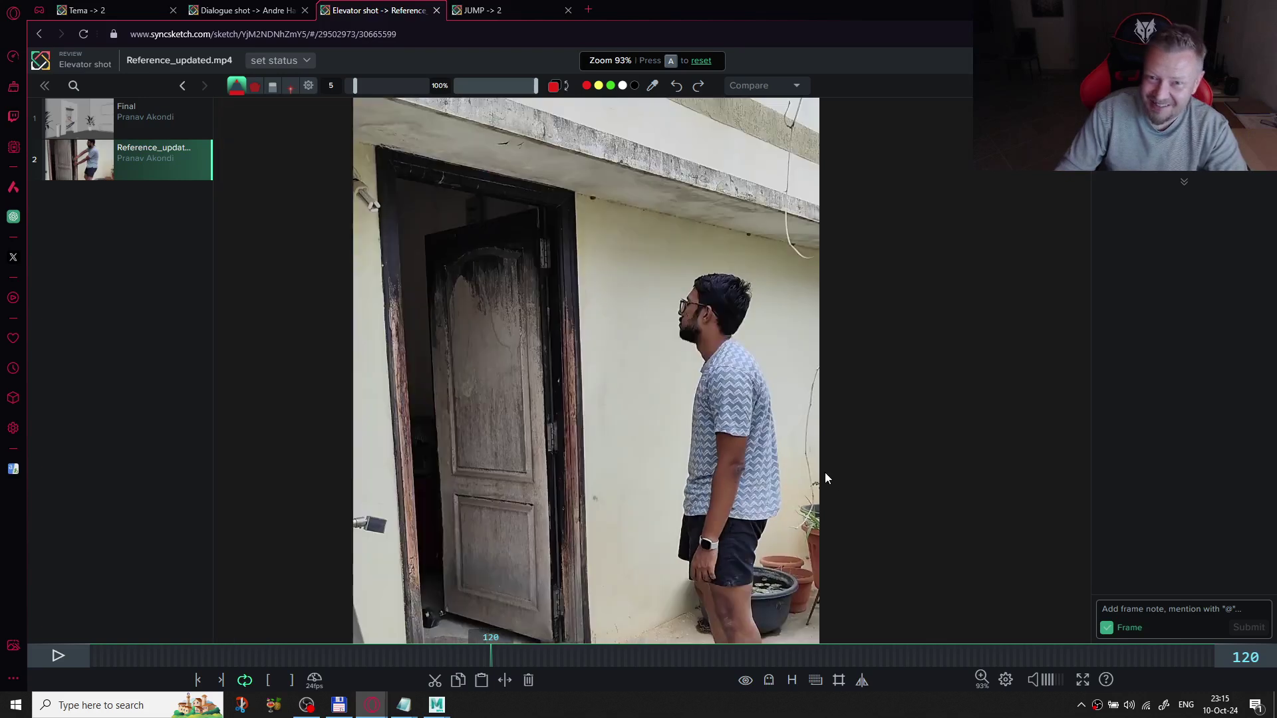
{"action": "left_click_drag", "start_coordinate": [468, 658], "coordinate": [369, 657]}
{"action": "key", "text": "space"}
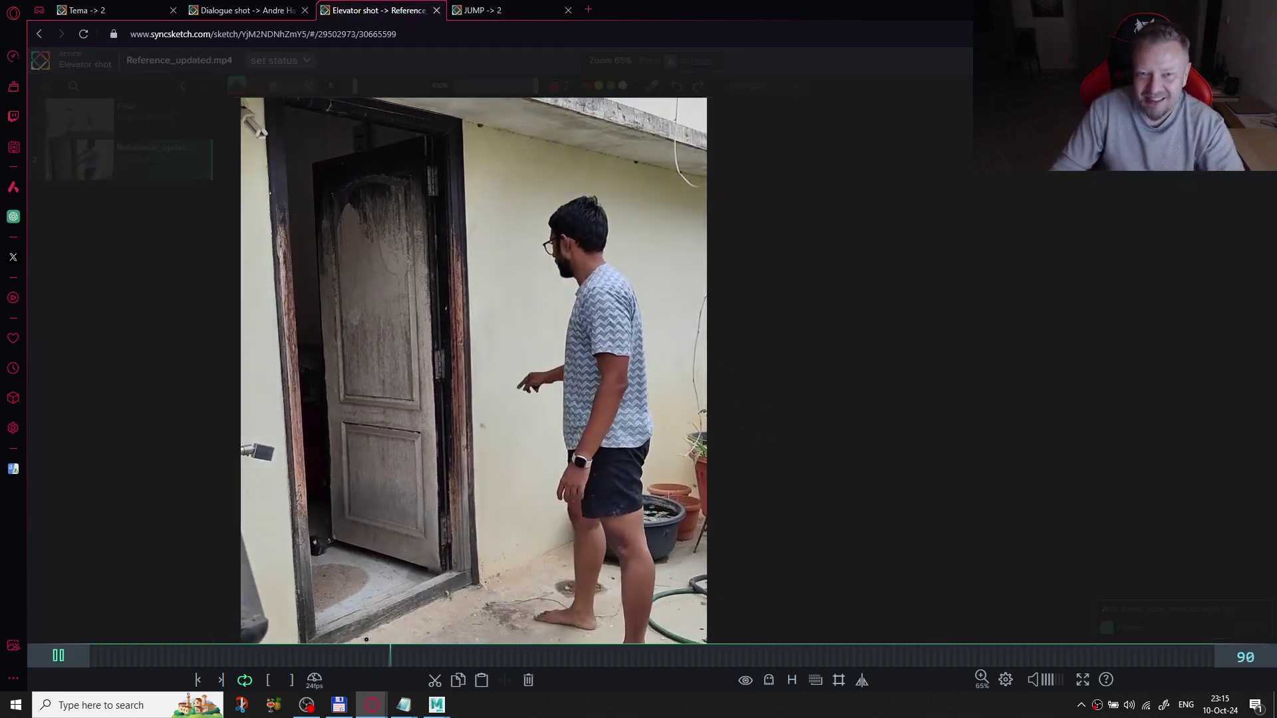
{"action": "key", "text": "space"}
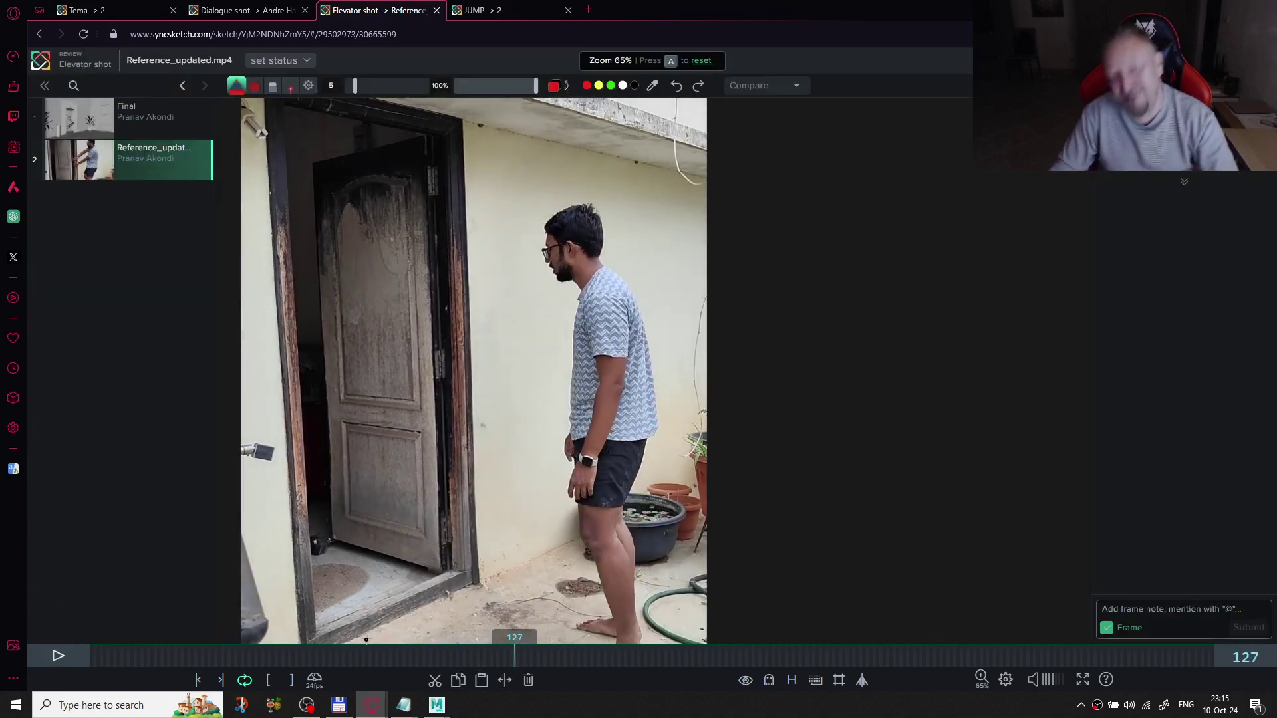
{"action": "left_click_drag", "start_coordinate": [509, 661], "coordinate": [488, 659]}
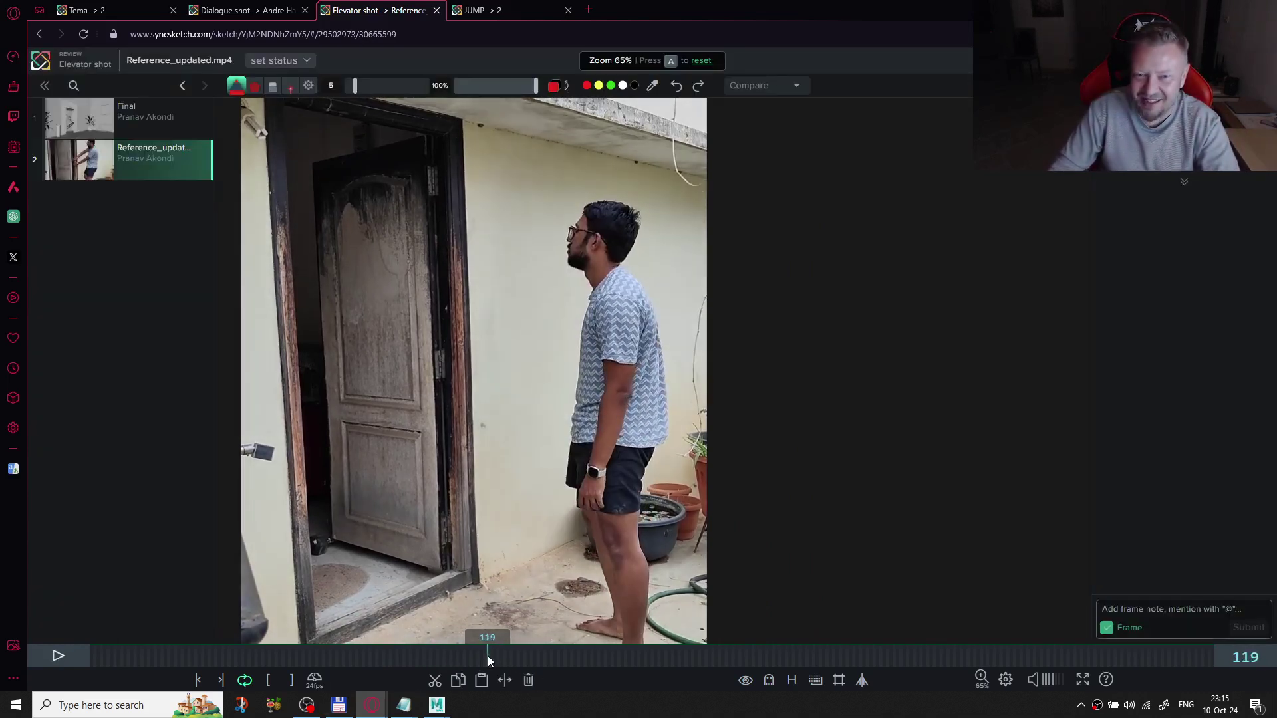
- Sketch the man's back, torso front and leg contours in red on frame 119, with the brush size raised to 21
{"action": "mouse_move", "coordinate": [636, 283]}
{"action": "left_mouse_down"}
{"action": "mouse_move", "coordinate": [642, 315]}
{"action": "mouse_move", "coordinate": [639, 284]}
{"action": "left_mouse_up"}
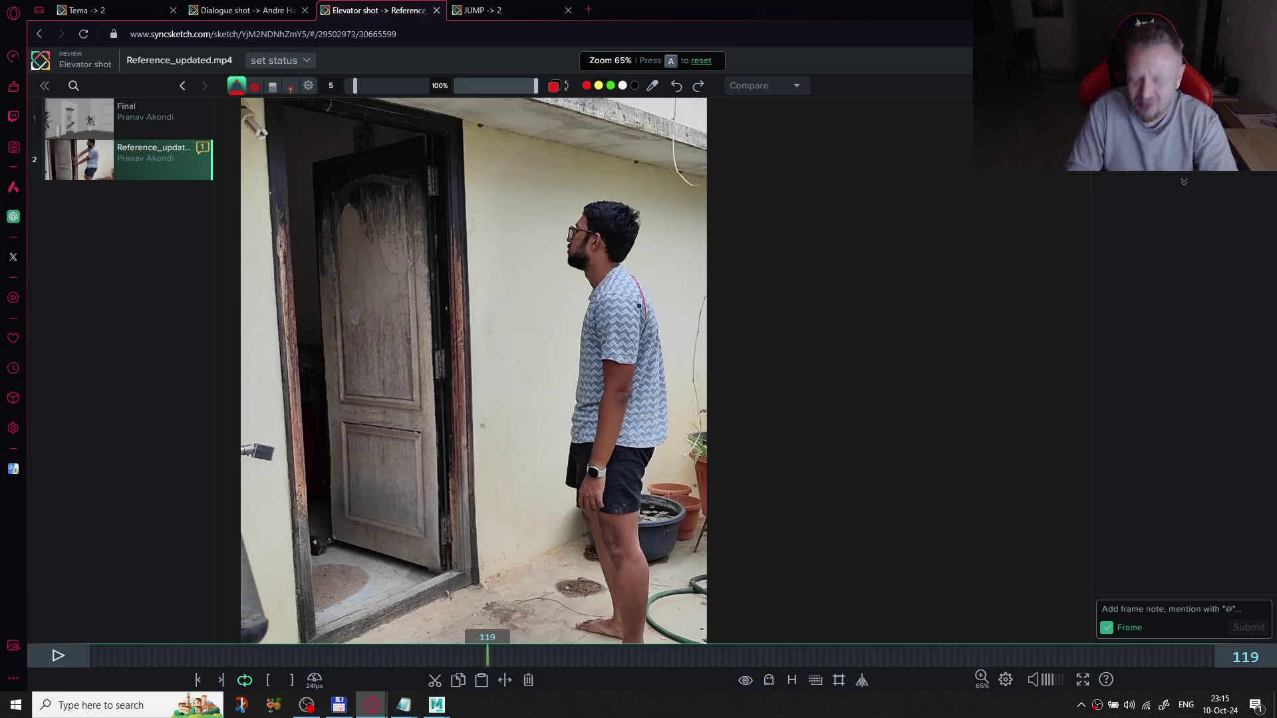
{"action": "scroll", "coordinate": [642, 292], "scroll_direction": "up", "scroll_amount": 9}
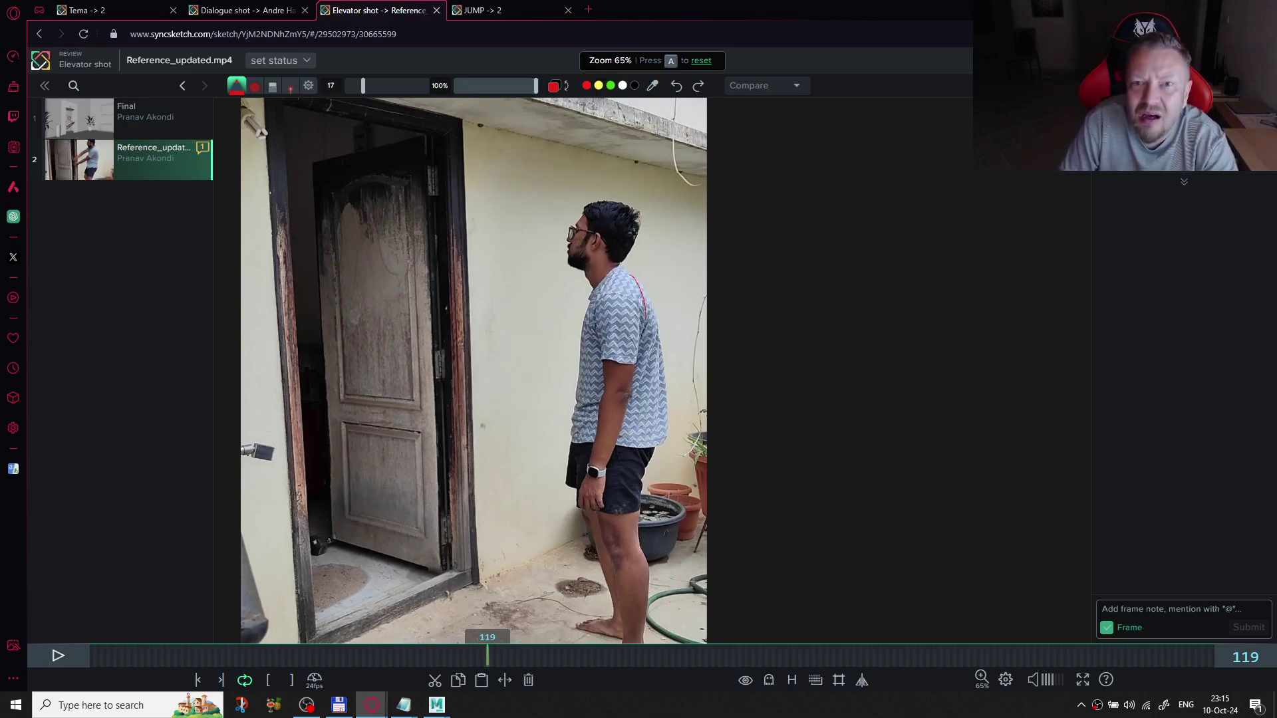
{"action": "mouse_move", "coordinate": [630, 272]}
{"action": "left_mouse_down"}
{"action": "mouse_move", "coordinate": [653, 349]}
{"action": "mouse_move", "coordinate": [632, 399]}
{"action": "mouse_move", "coordinate": [635, 439]}
{"action": "left_mouse_up"}
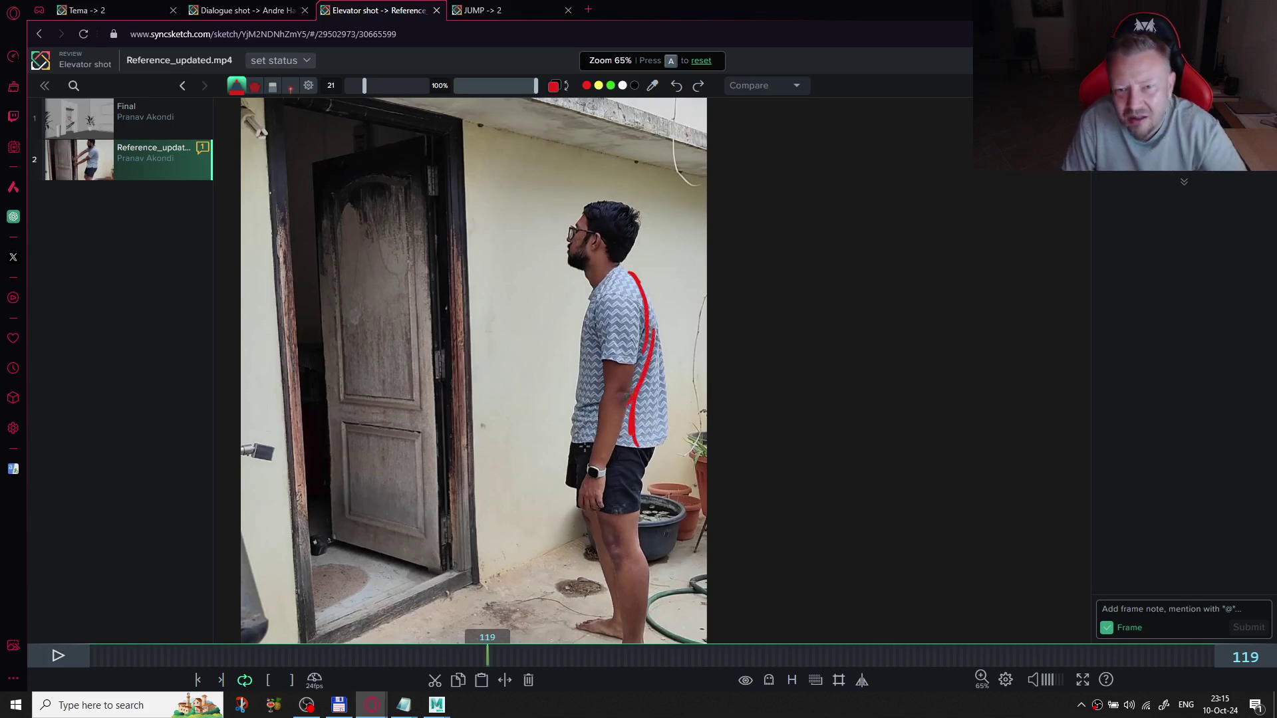
{"action": "left_click_drag", "start_coordinate": [583, 424], "coordinate": [576, 483]}
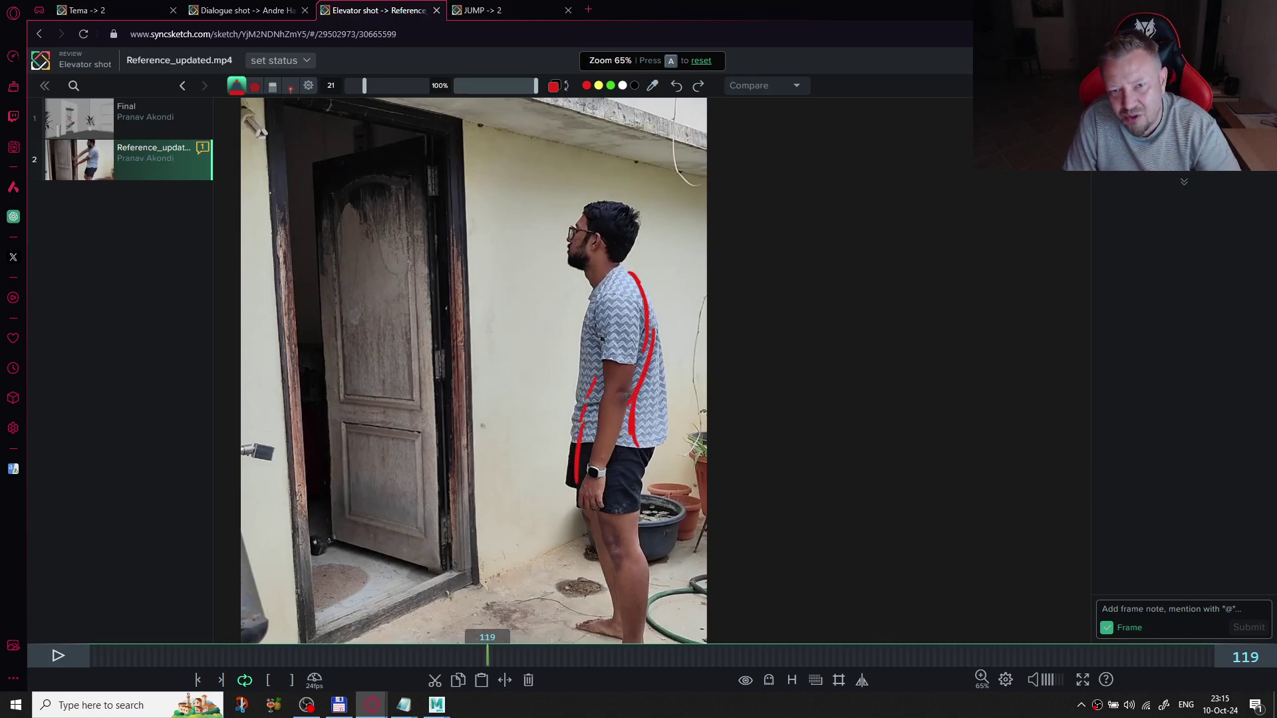
{"action": "mouse_move", "coordinate": [604, 317]}
{"action": "left_mouse_down"}
{"action": "mouse_move", "coordinate": [599, 373]}
{"action": "mouse_move", "coordinate": [590, 310]}
{"action": "mouse_move", "coordinate": [584, 499]}
{"action": "left_mouse_up"}
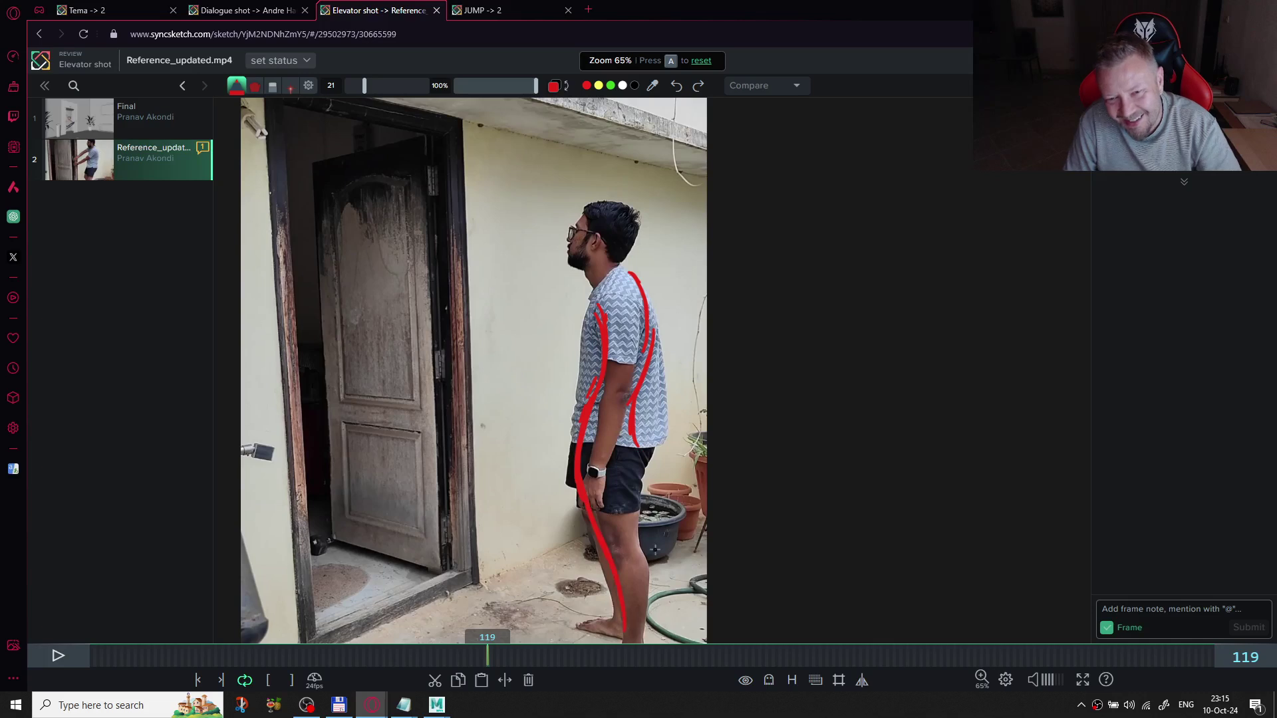
{"action": "left_click_drag", "start_coordinate": [634, 404], "coordinate": [639, 585]}
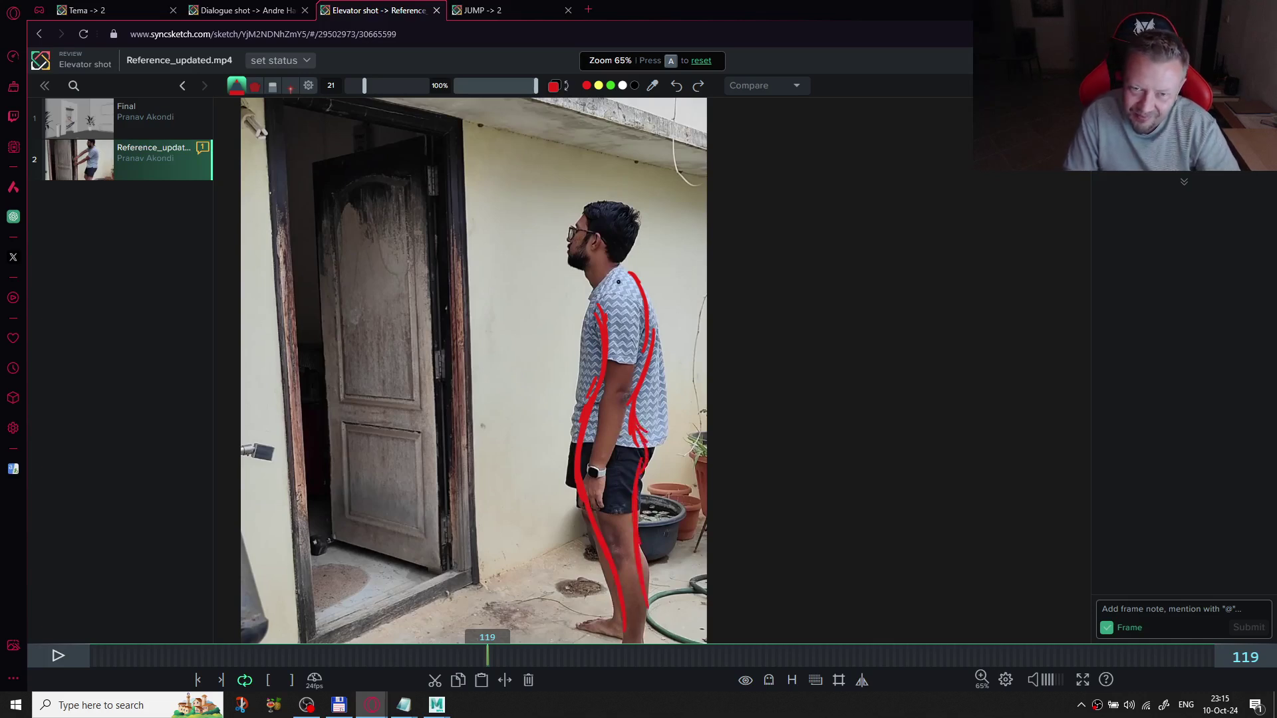
- Circle the man's head and draw his shoulder, arm and hand in red on frame 119, undoing the last stroke
{"action": "mouse_move", "coordinate": [619, 254]}
{"action": "left_mouse_down"}
{"action": "mouse_move", "coordinate": [577, 217]}
{"action": "mouse_move", "coordinate": [590, 209]}
{"action": "mouse_move", "coordinate": [618, 261]}
{"action": "left_mouse_up"}
{"action": "mouse_move", "coordinate": [613, 364]}
{"action": "left_mouse_down"}
{"action": "mouse_move", "coordinate": [606, 307]}
{"action": "mouse_move", "coordinate": [619, 500]}
{"action": "left_mouse_up"}
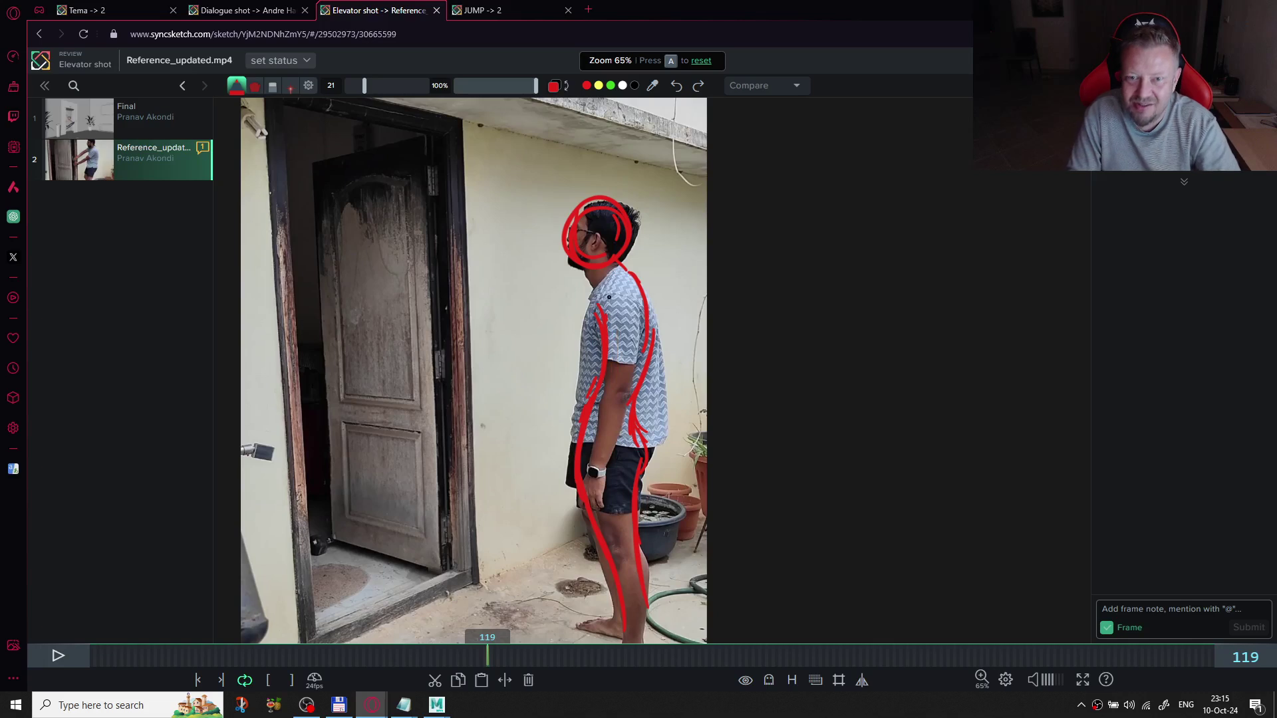
{"action": "mouse_move", "coordinate": [606, 302]}
{"action": "left_mouse_down"}
{"action": "mouse_move", "coordinate": [597, 335]}
{"action": "mouse_move", "coordinate": [617, 288]}
{"action": "mouse_move", "coordinate": [604, 342]}
{"action": "mouse_move", "coordinate": [597, 302]}
{"action": "mouse_move", "coordinate": [591, 425]}
{"action": "mouse_move", "coordinate": [587, 321]}
{"action": "mouse_move", "coordinate": [603, 481]}
{"action": "mouse_move", "coordinate": [619, 317]}
{"action": "mouse_move", "coordinate": [625, 489]}
{"action": "left_mouse_up"}
{"action": "key", "text": "ctrl+z"}
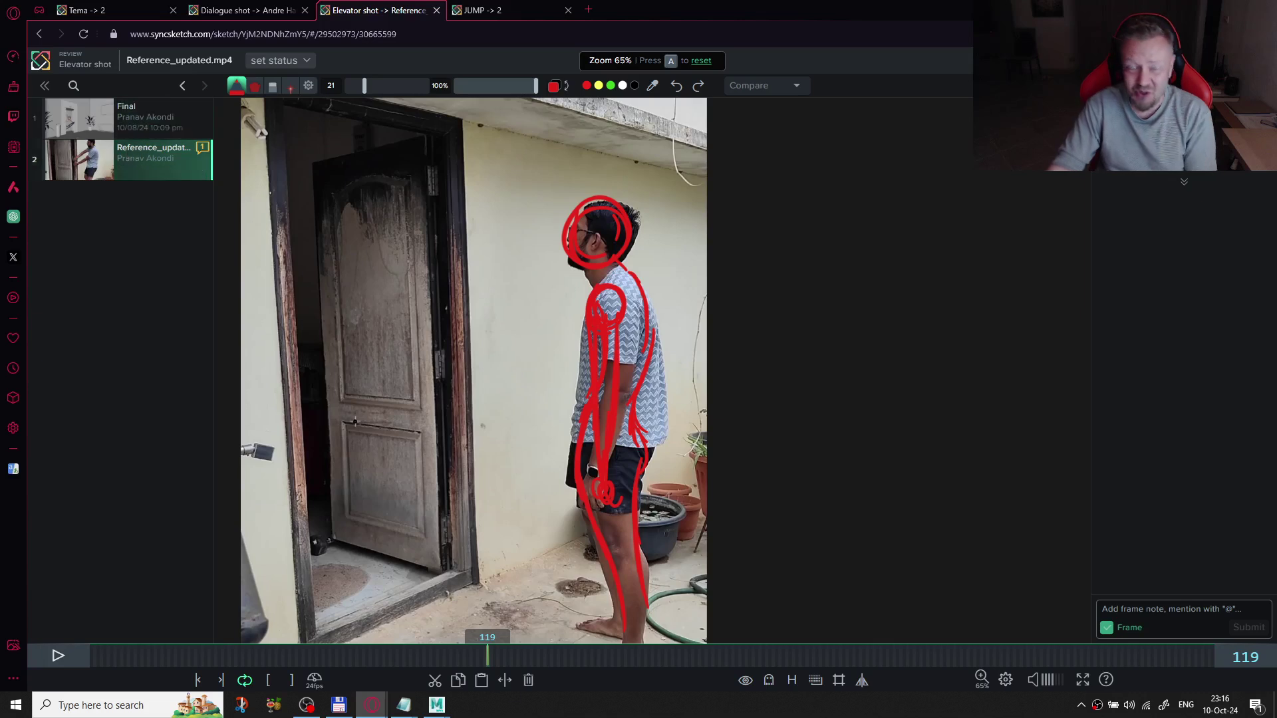
- Go back to frame 89 of the reference and play it through the move from the button to pulling the door
{"action": "left_click", "coordinate": [447, 656]}
{"action": "left_click_drag", "start_coordinate": [445, 653], "coordinate": [389, 645]}
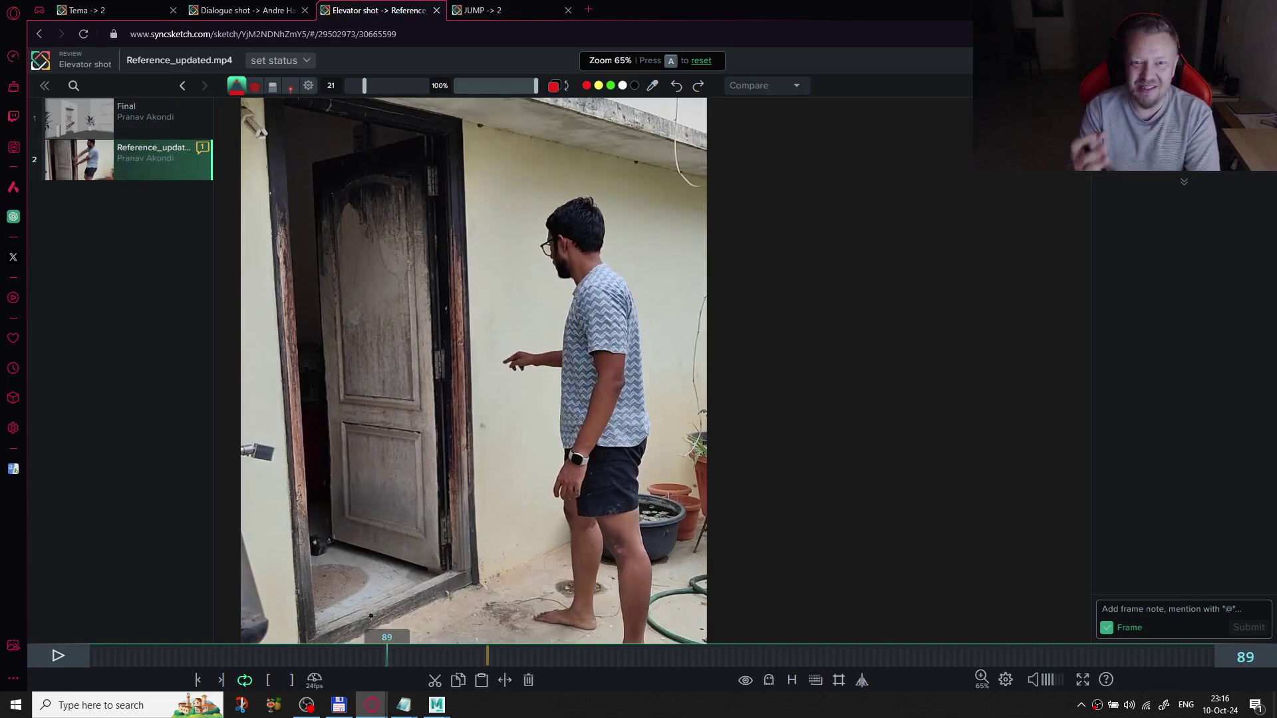
{"action": "key", "text": "space"}
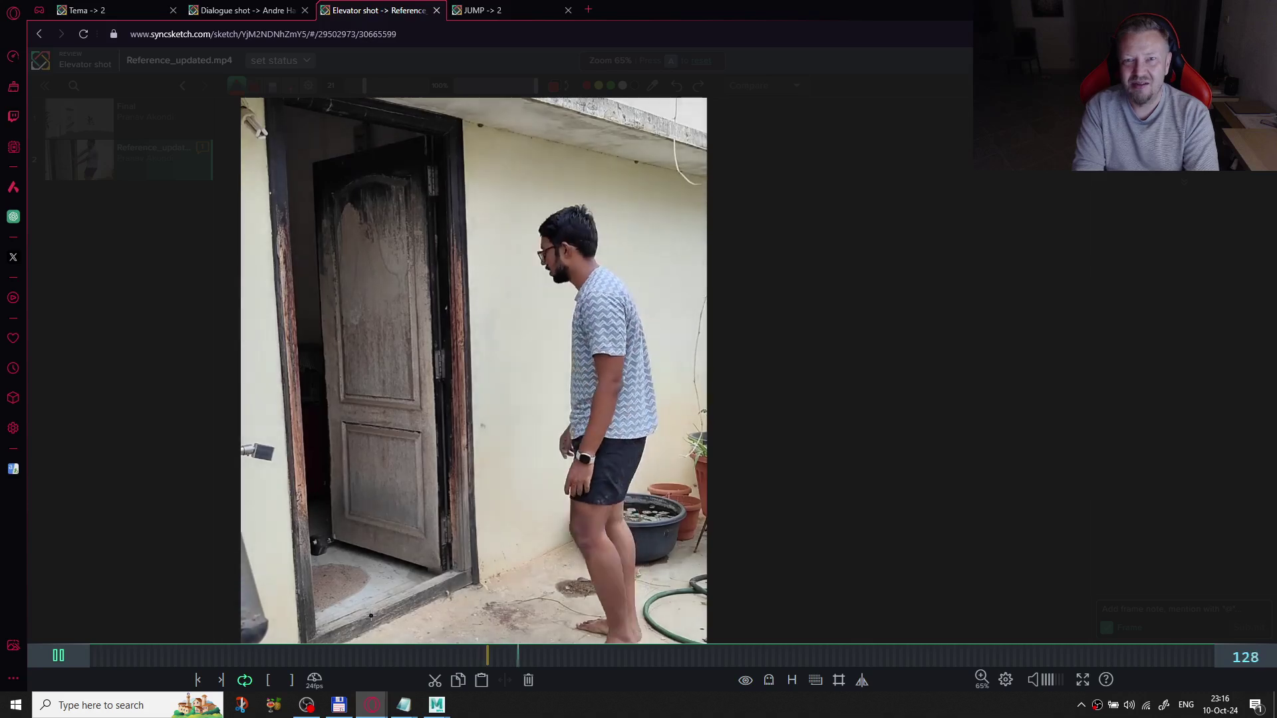
{"action": "key", "text": "space"}
{"action": "key", "text": "space"}
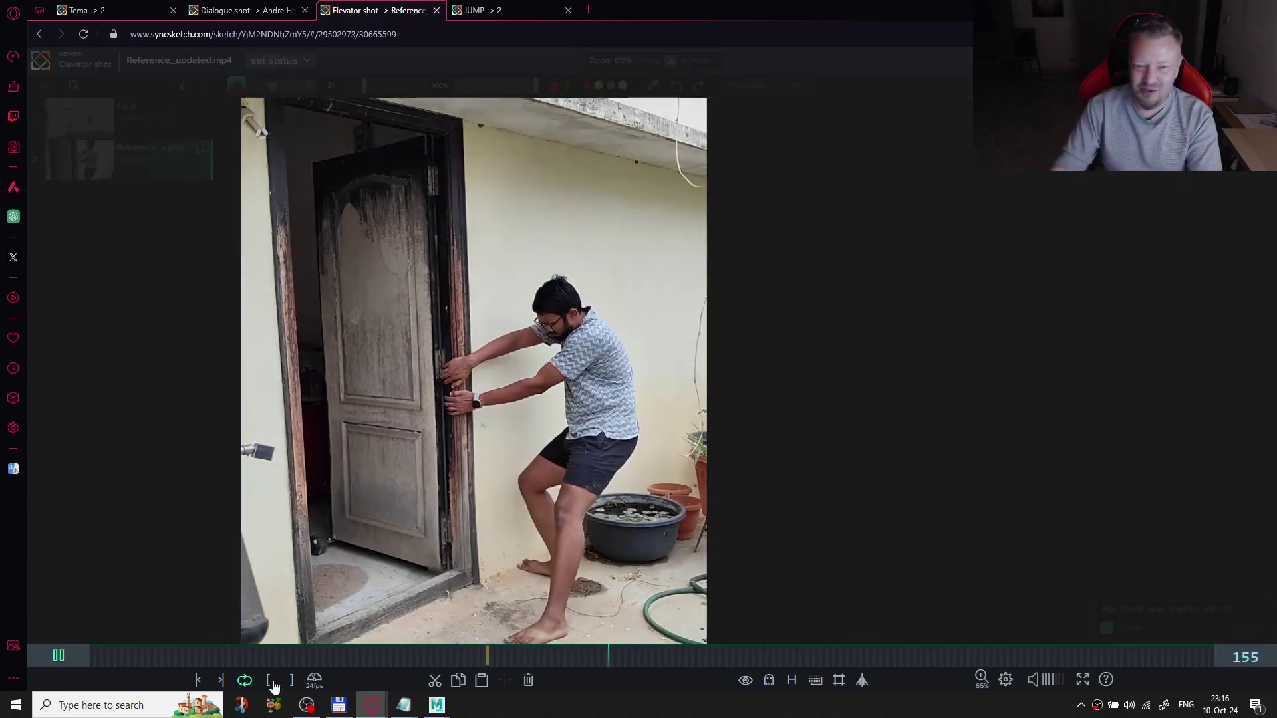
- Review the reference from the bag action at frame 1 through frames 33, 131 and 158 to the exit at frame 322
{"action": "left_click", "coordinate": [101, 655]}
{"action": "mouse_move", "coordinate": [83, 639]}
{"action": "left_mouse_down"}
{"action": "mouse_move", "coordinate": [512, 644]}
{"action": "mouse_move", "coordinate": [92, 657]}
{"action": "left_mouse_up"}
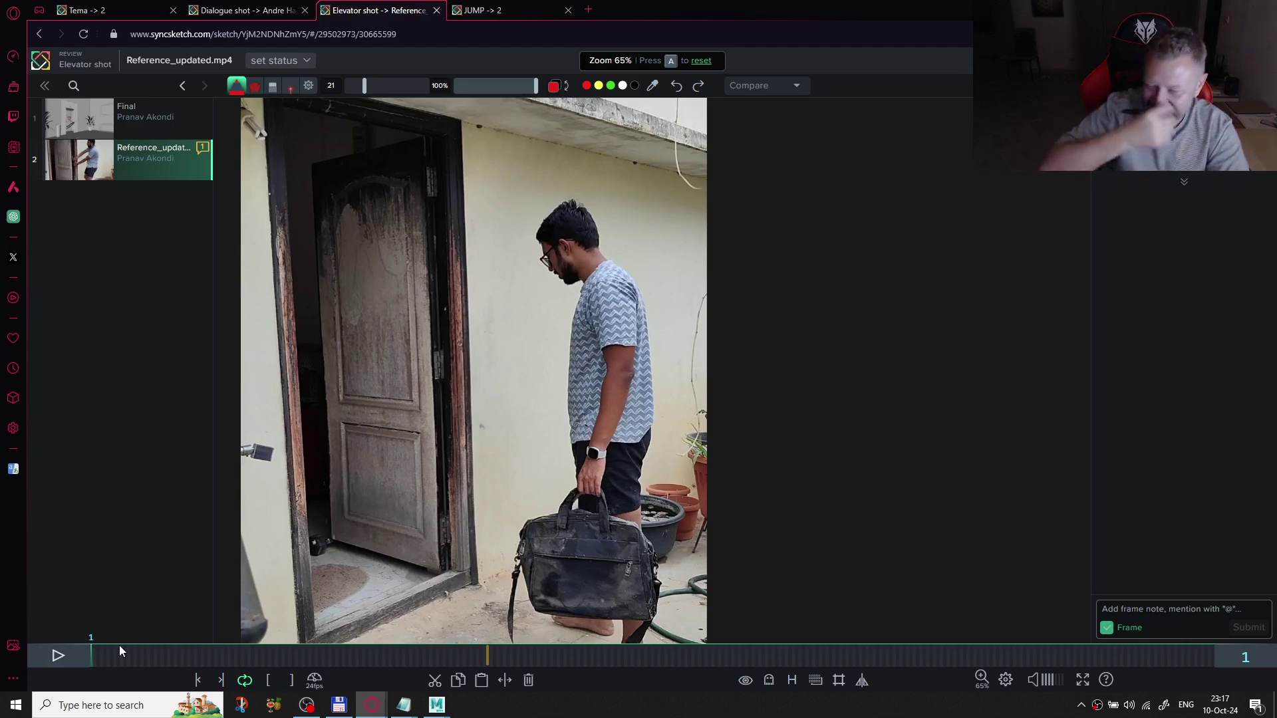
{"action": "left_click_drag", "start_coordinate": [126, 649], "coordinate": [198, 647]}
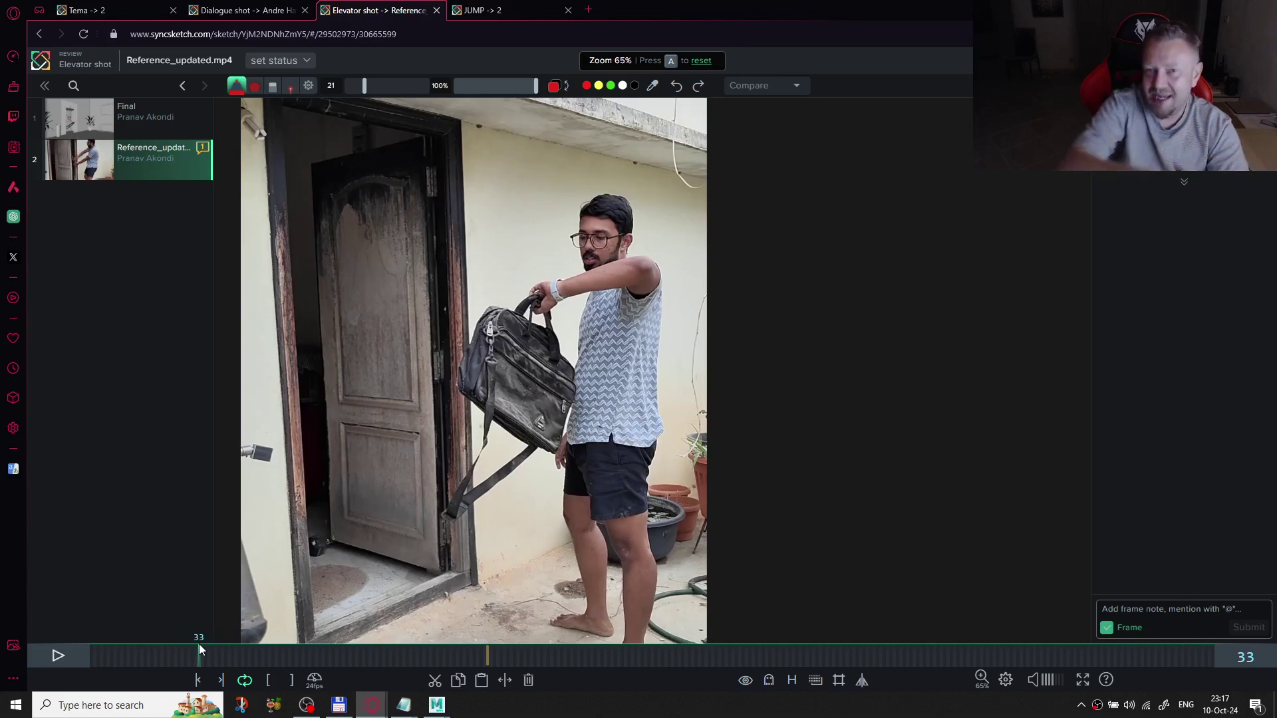
{"action": "key", "text": "space"}
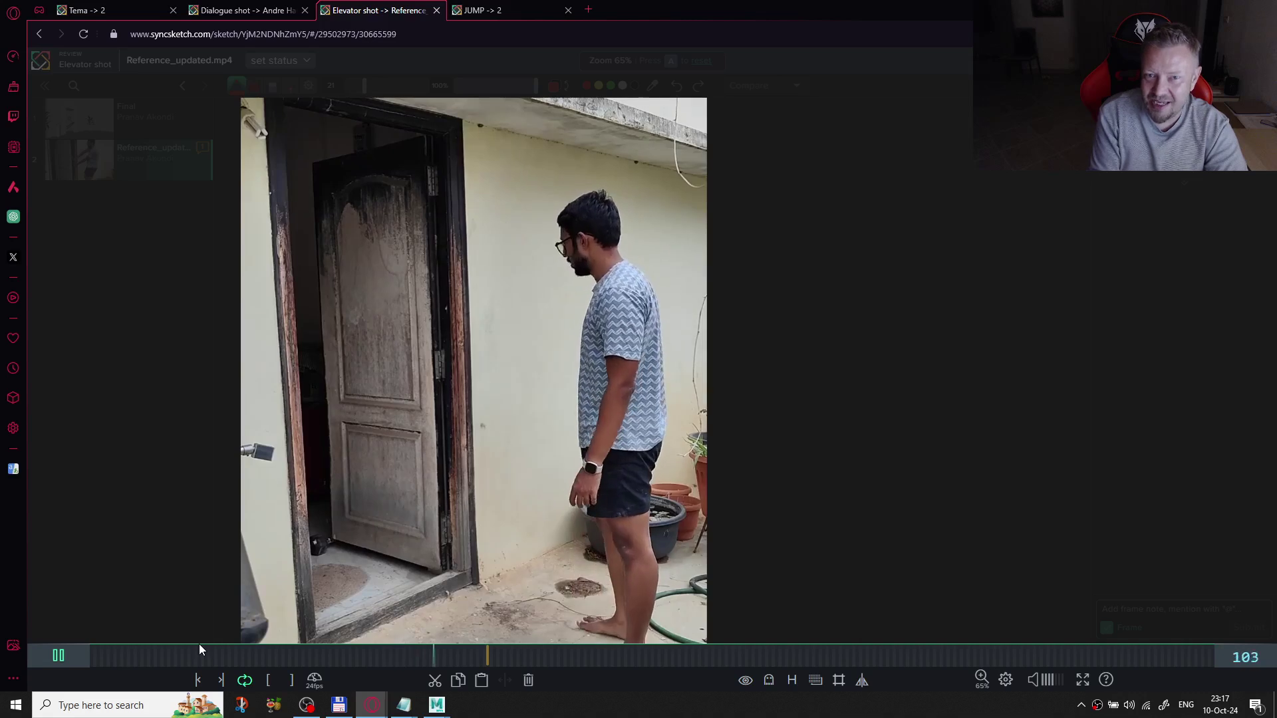
{"action": "key", "text": "space"}
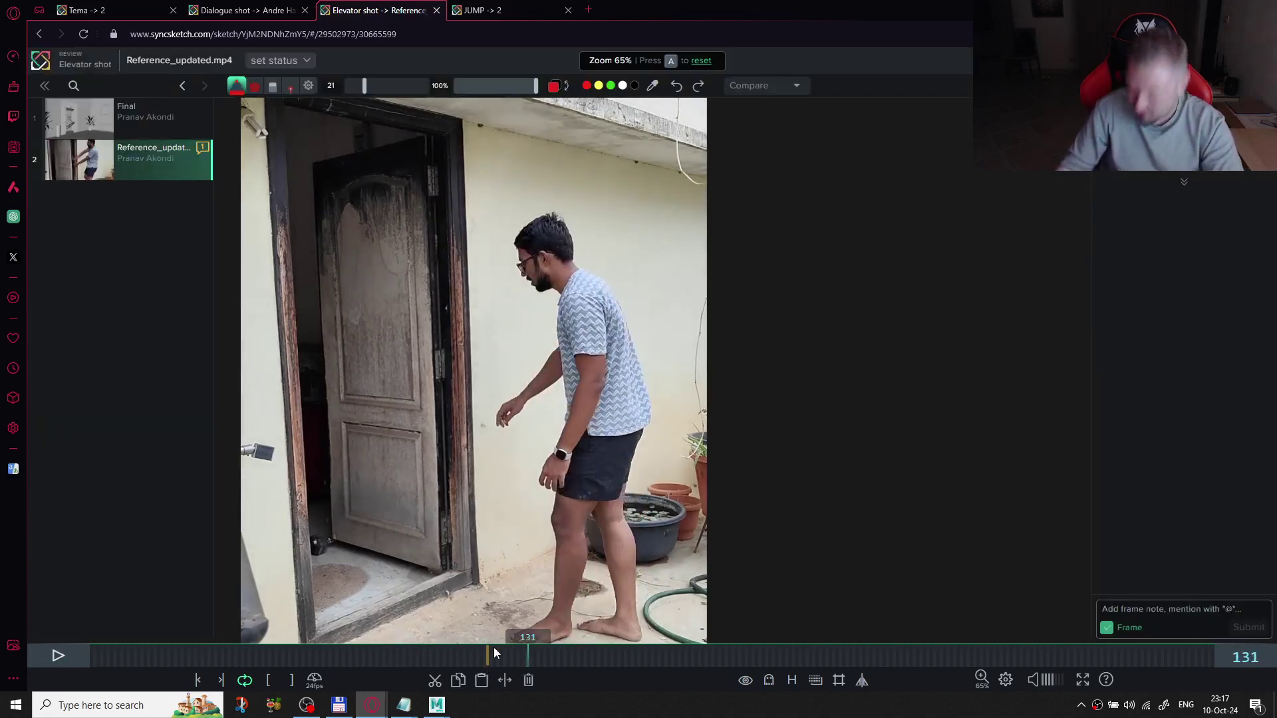
{"action": "left_click", "coordinate": [618, 657]}
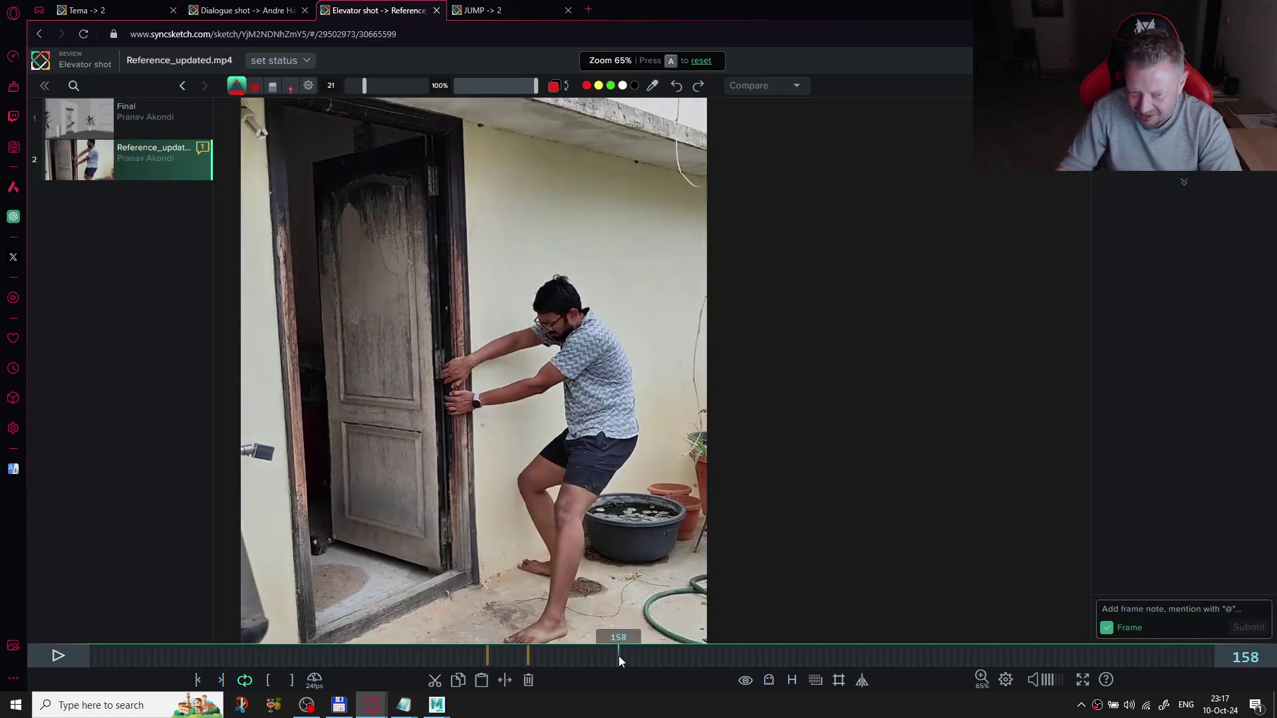
{"action": "left_click_drag", "start_coordinate": [549, 658], "coordinate": [1169, 640]}
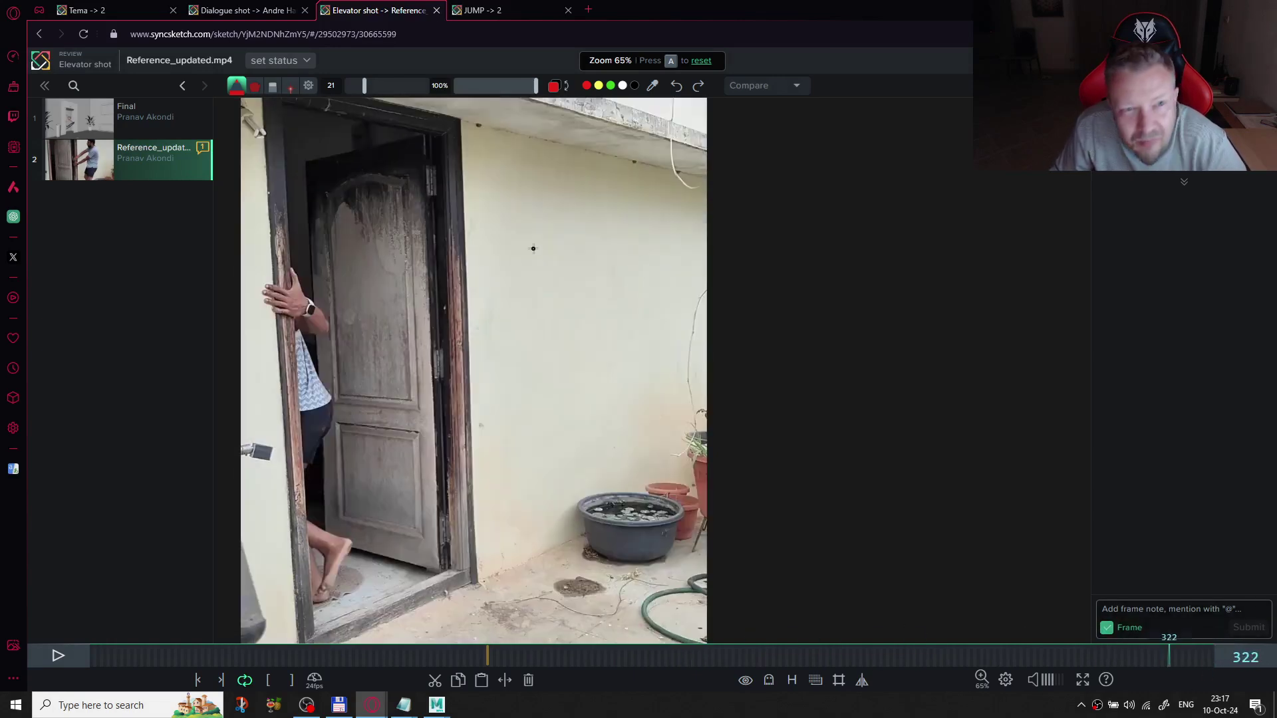
- Open the Final clip, check its ending at frame 260, then play it and pause at frame 196
{"action": "left_click", "coordinate": [163, 118]}
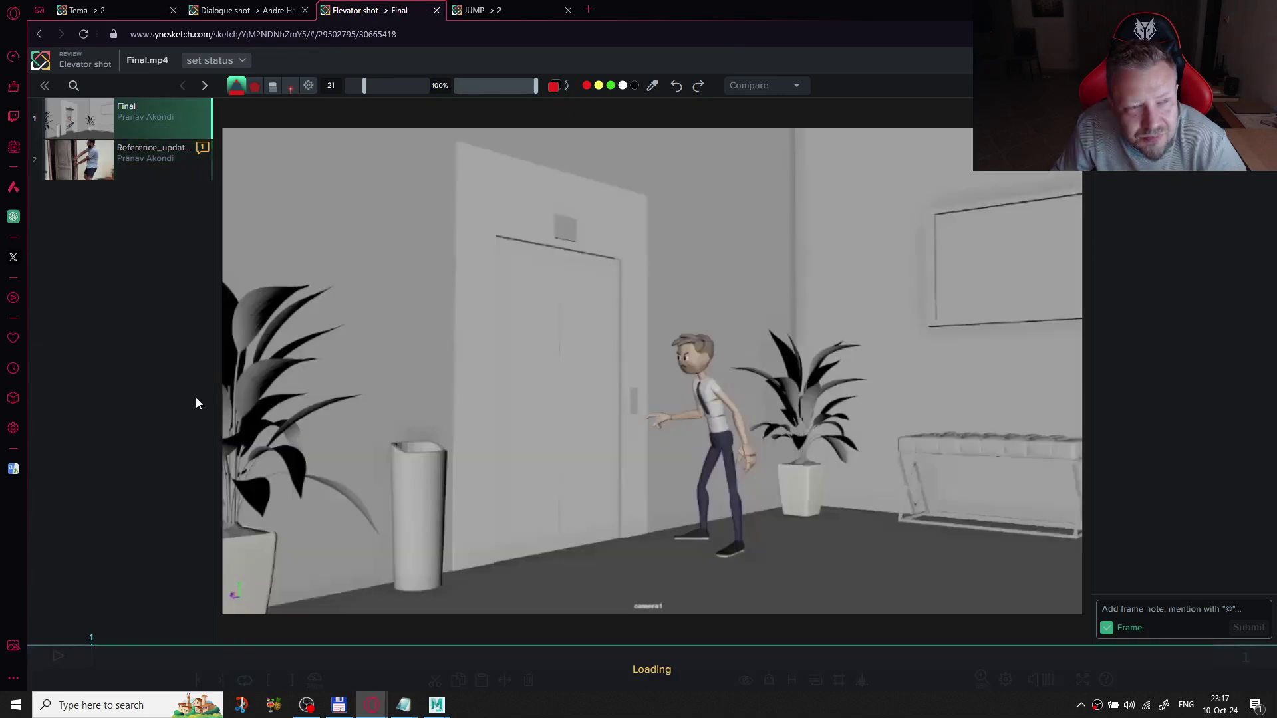
{"action": "left_click", "coordinate": [58, 655]}
{"action": "left_click", "coordinate": [58, 656]}
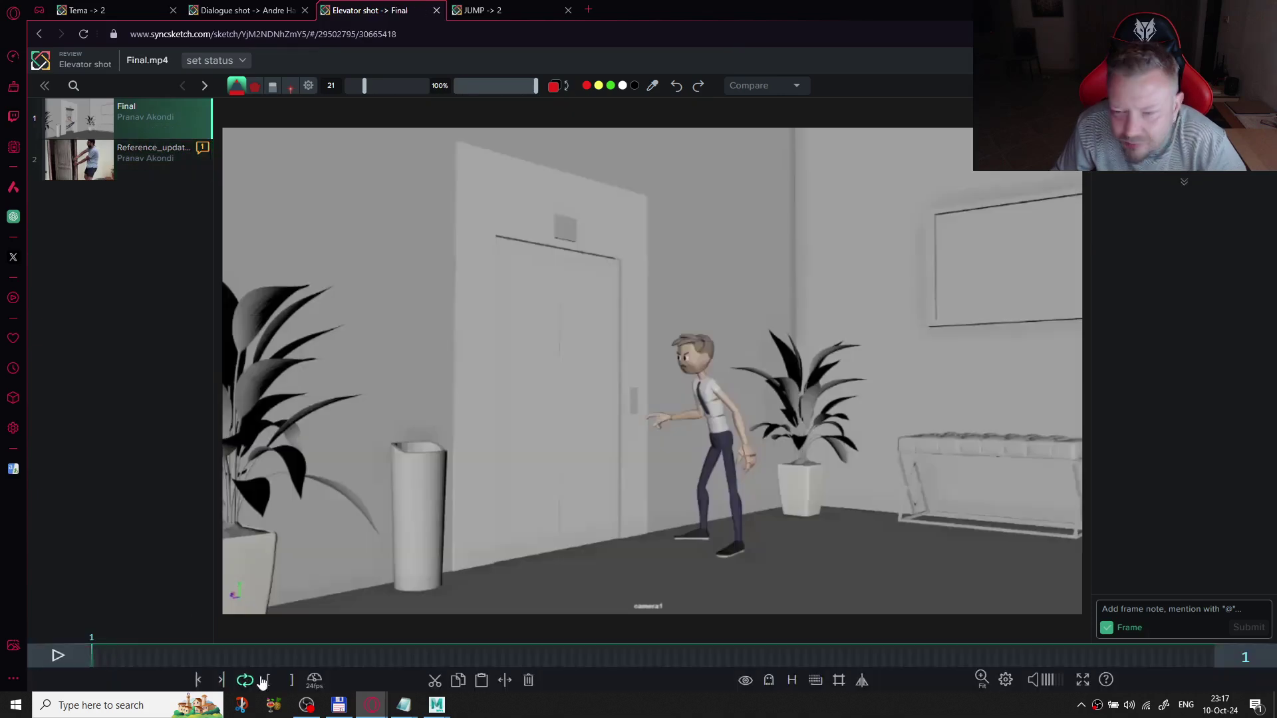
{"action": "left_click", "coordinate": [1213, 658]}
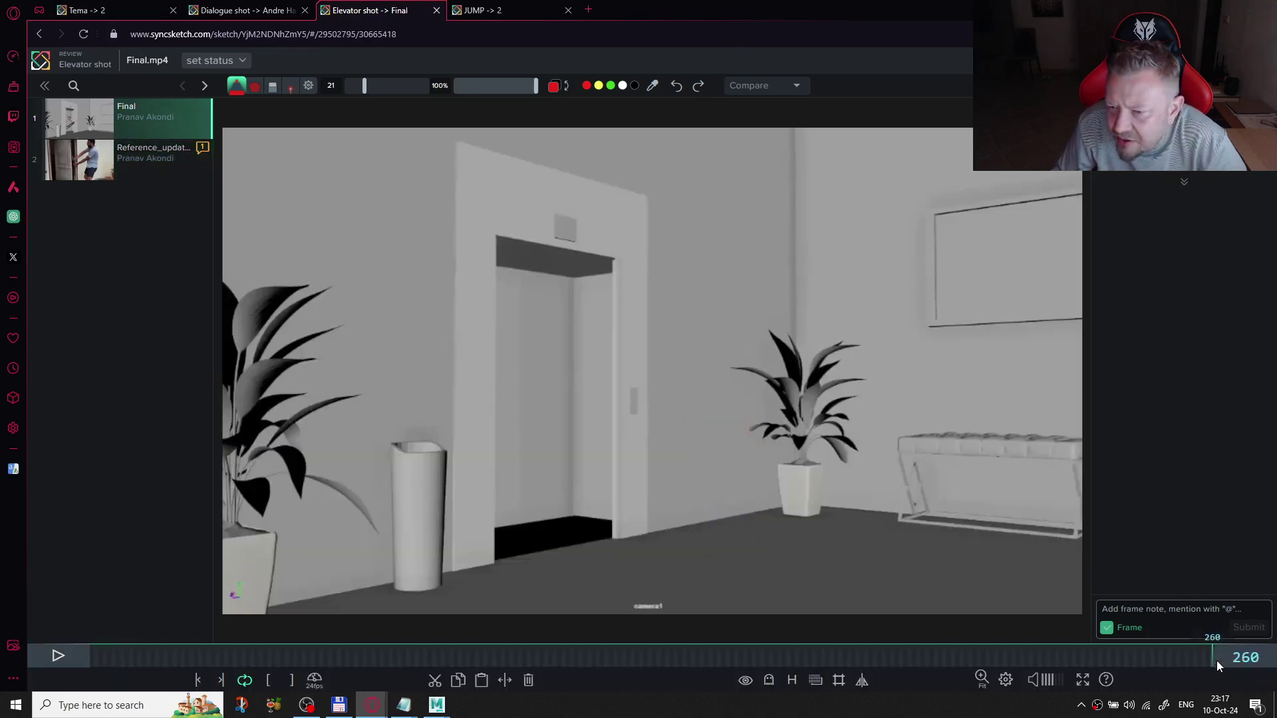
{"action": "left_click", "coordinate": [58, 655]}
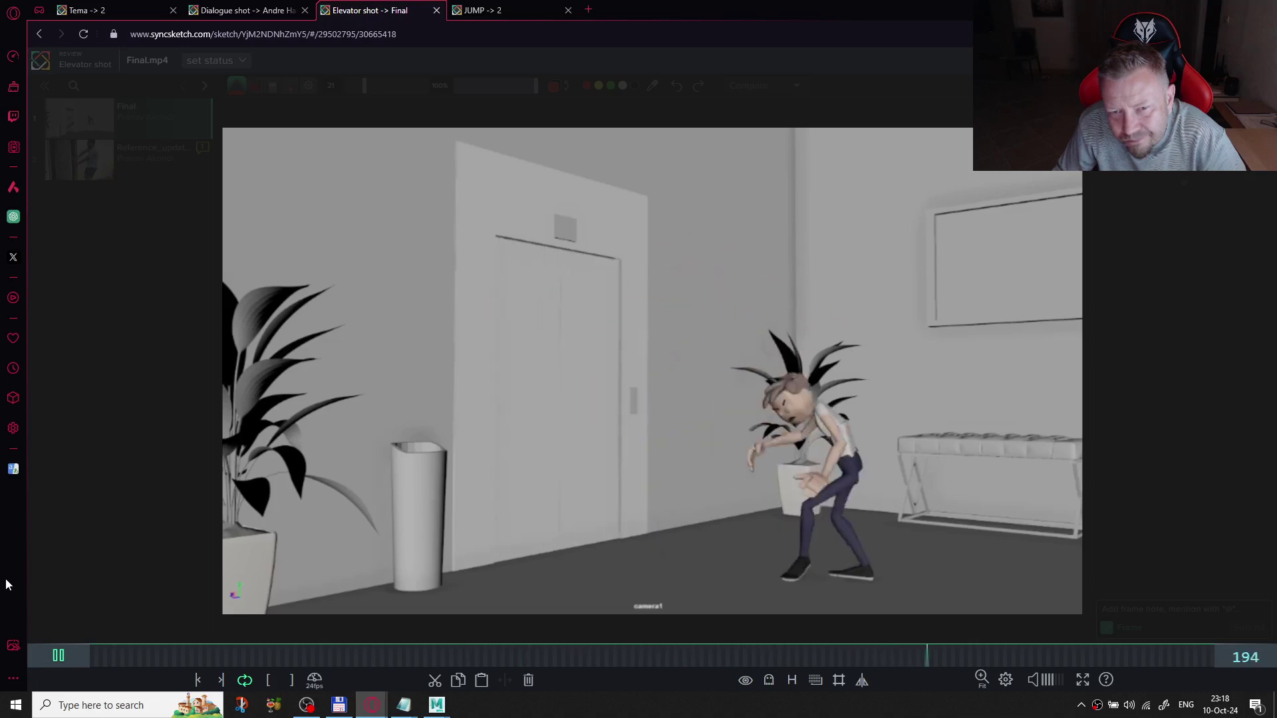
{"action": "key", "text": "space"}
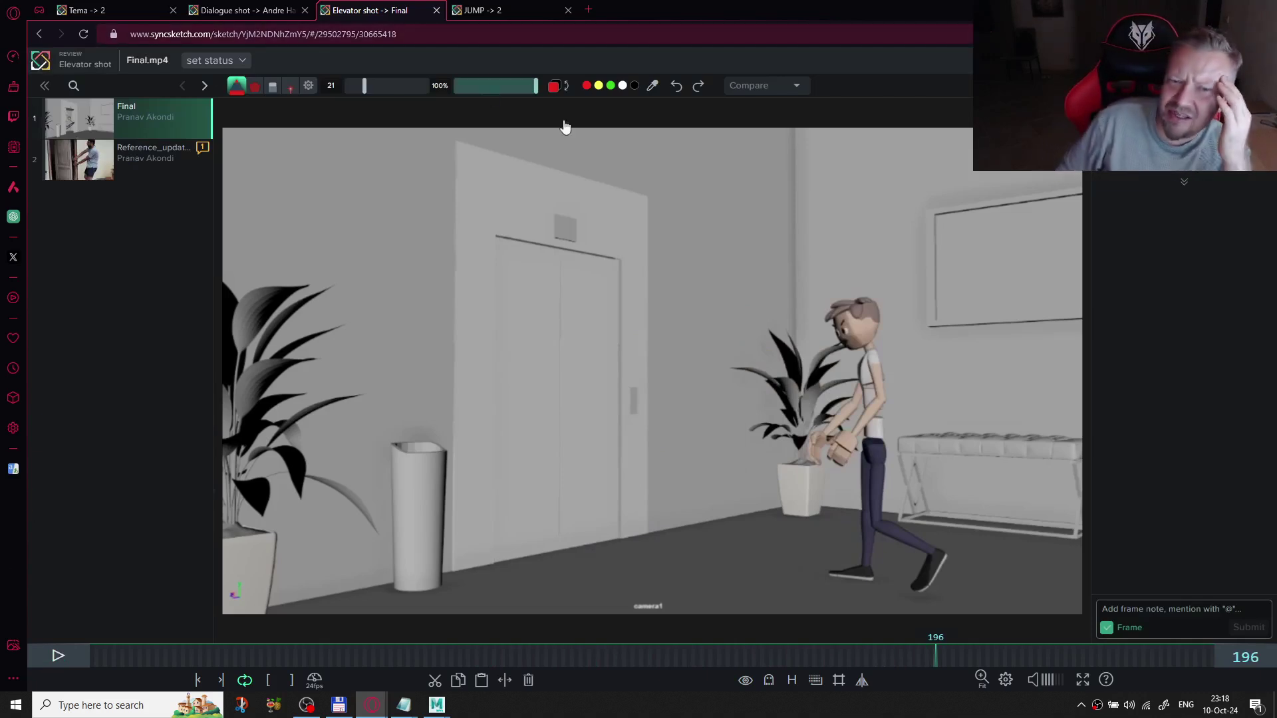
- Return the Final clip to frame 1 and compare its opening pose with the start of the Reference_updated video
{"action": "left_click_drag", "start_coordinate": [317, 655], "coordinate": [10, 650]}
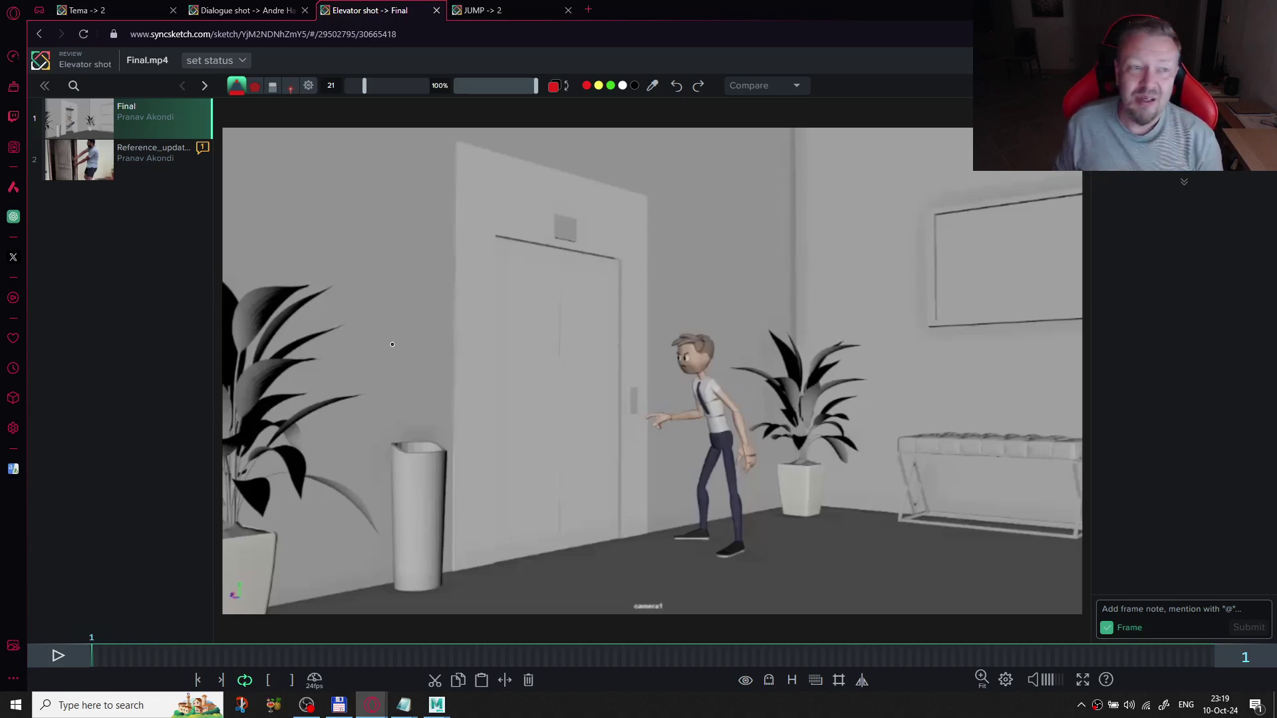
{"action": "key", "text": "Down"}
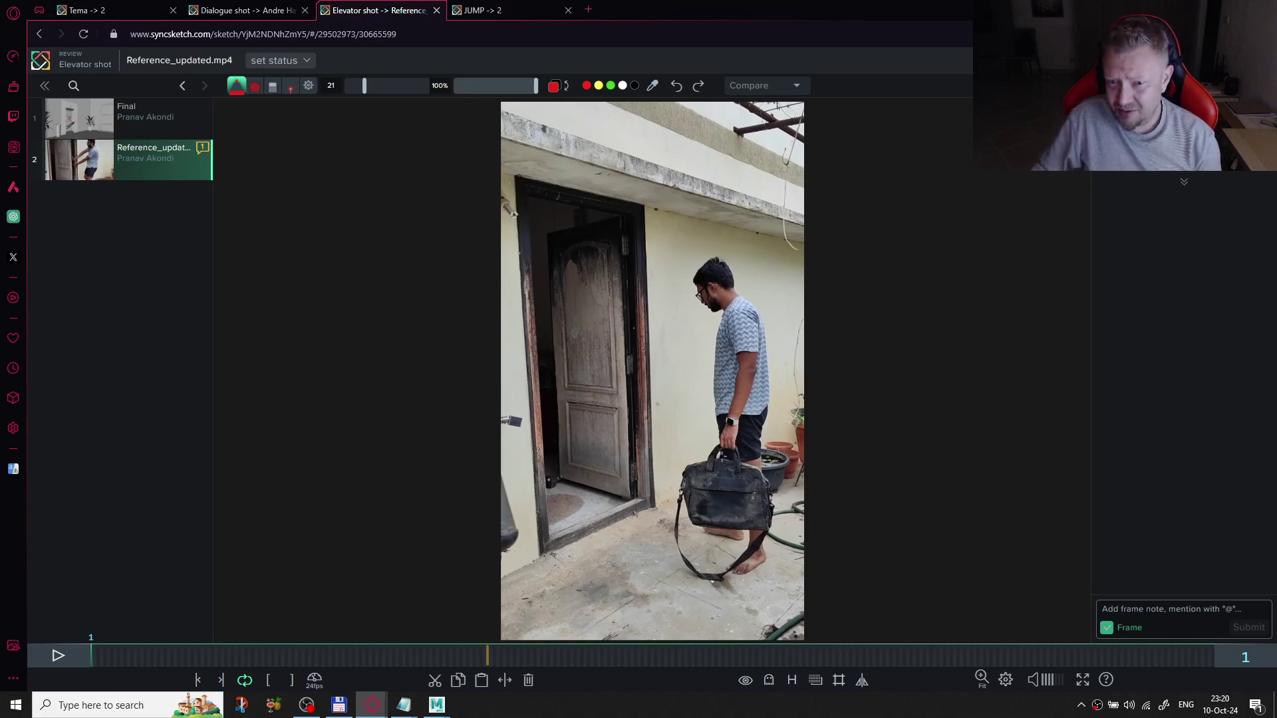
{"action": "left_click", "coordinate": [86, 113]}
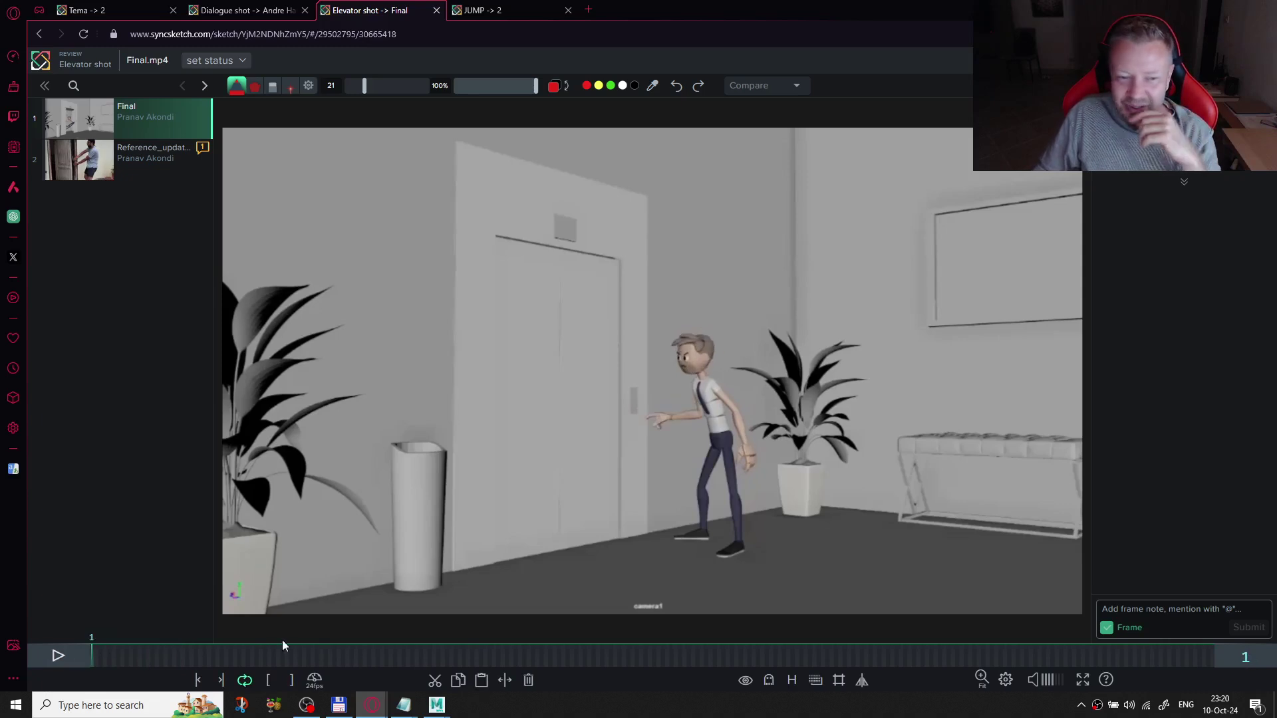
{"action": "left_click_drag", "start_coordinate": [233, 652], "coordinate": [78, 658]}
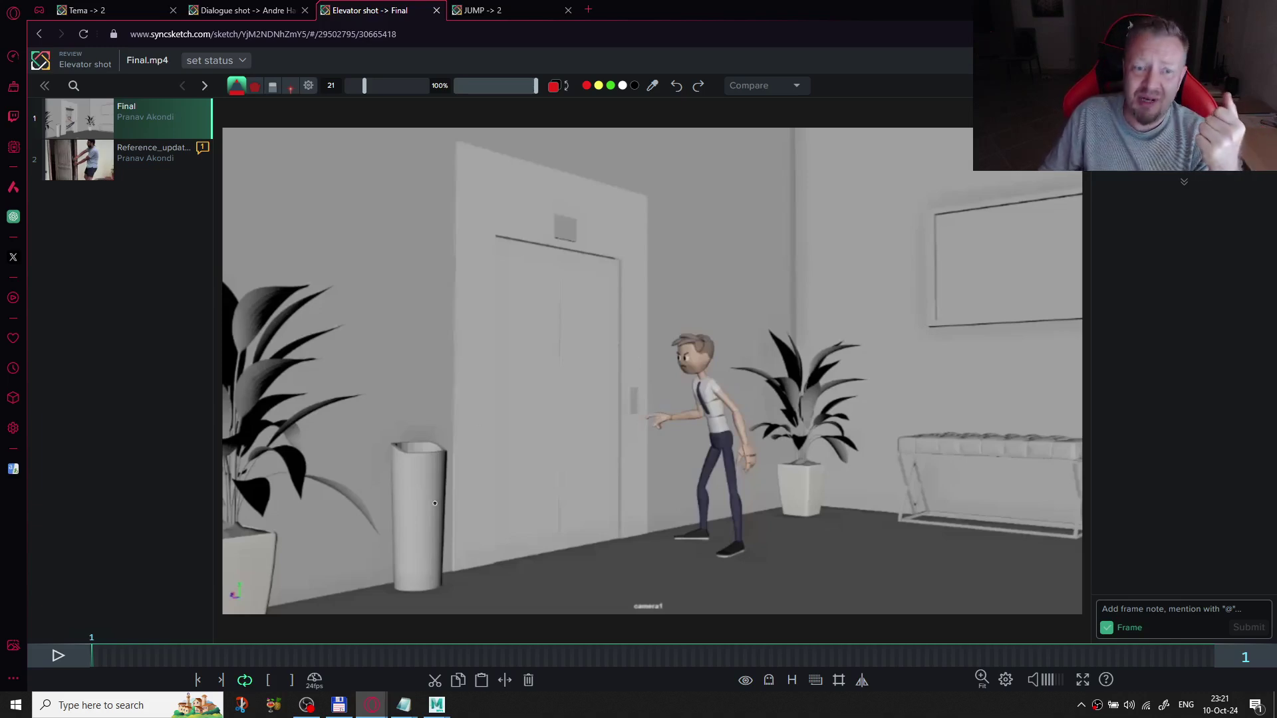
{"action": "key", "text": "Down"}
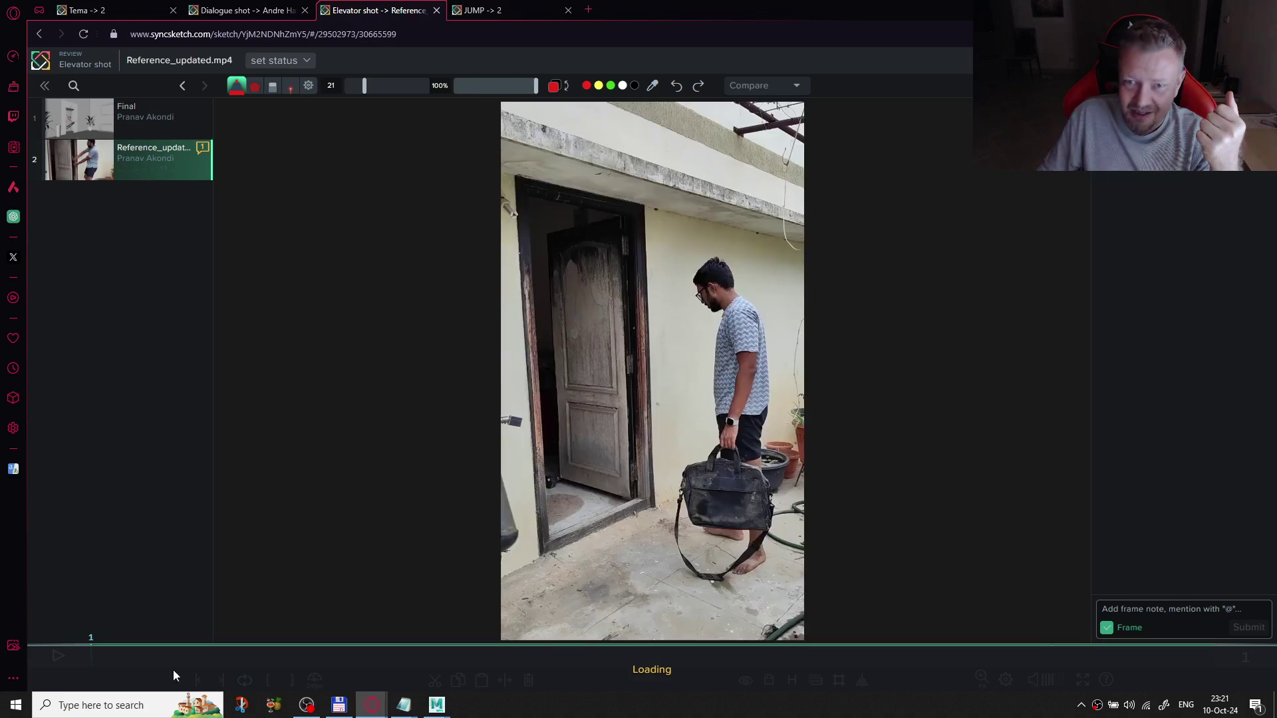
- Check the reference's sketched pose at frame 119, then open the Final clip, examine the button press at frame 12 and return to frame 1
{"action": "mouse_move", "coordinate": [251, 661]}
{"action": "left_mouse_down"}
{"action": "mouse_move", "coordinate": [515, 645]}
{"action": "mouse_move", "coordinate": [458, 649]}
{"action": "mouse_move", "coordinate": [488, 657]}
{"action": "left_mouse_up"}
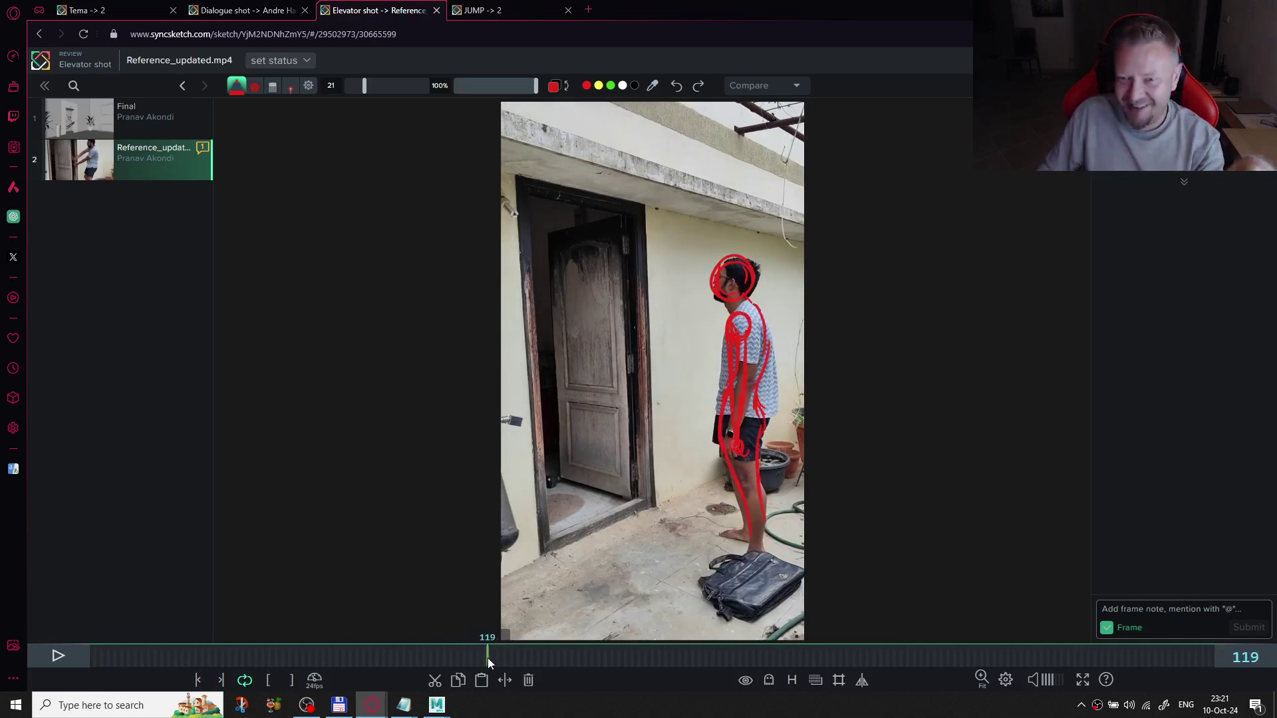
{"action": "left_click", "coordinate": [73, 123]}
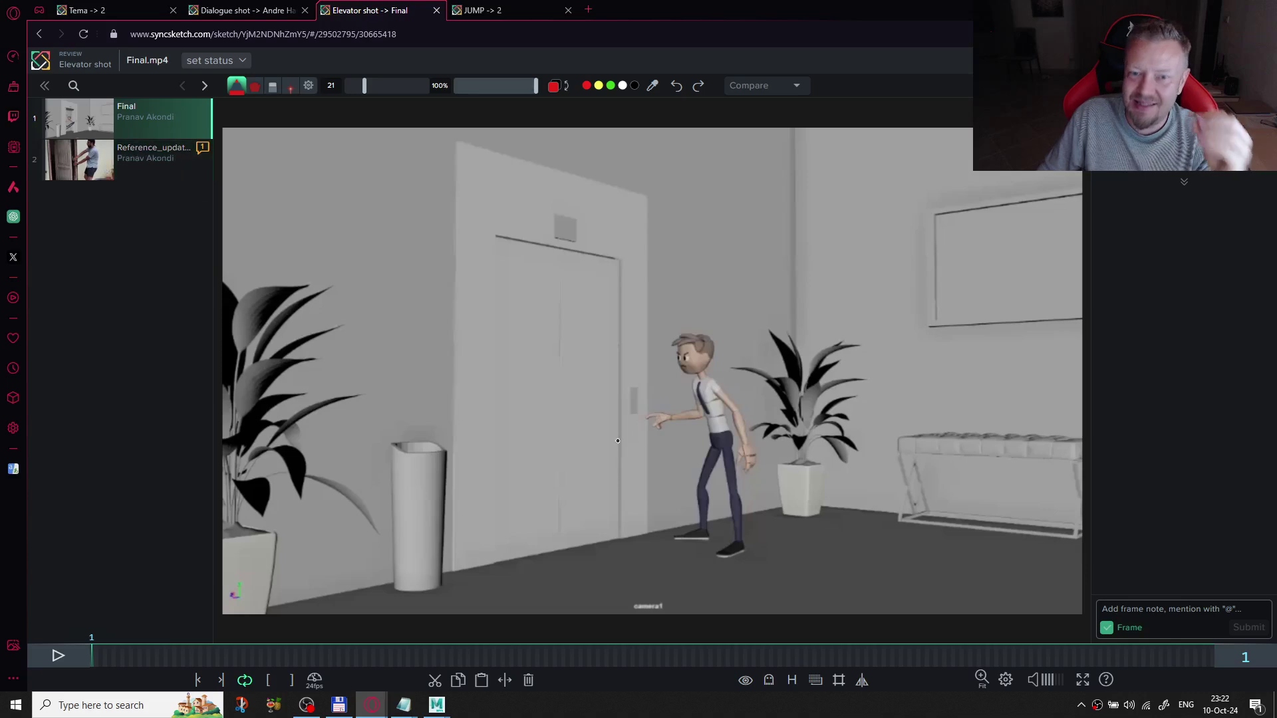
{"action": "left_click_drag", "start_coordinate": [472, 656], "coordinate": [831, 682]}
{"action": "mouse_move", "coordinate": [118, 657]}
{"action": "left_mouse_down"}
{"action": "mouse_move", "coordinate": [93, 656]}
{"action": "mouse_move", "coordinate": [139, 657]}
{"action": "left_mouse_up"}
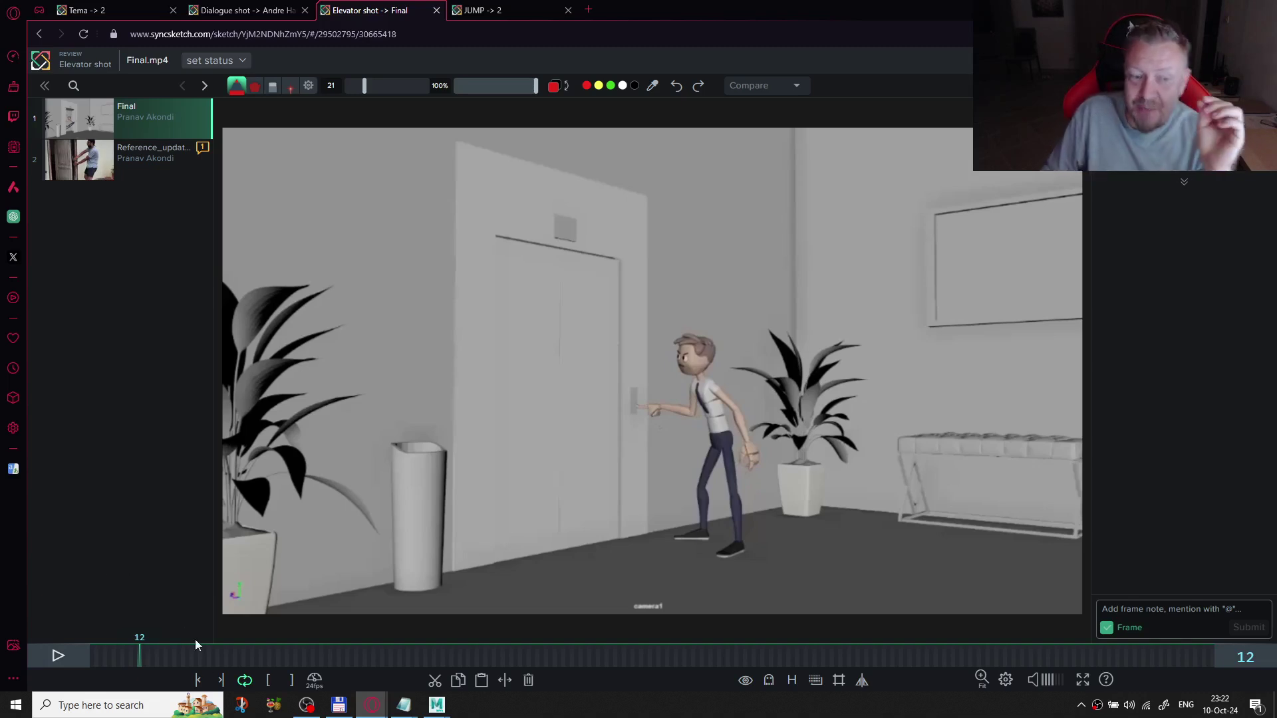
{"action": "left_click_drag", "start_coordinate": [225, 661], "coordinate": [11, 650]}
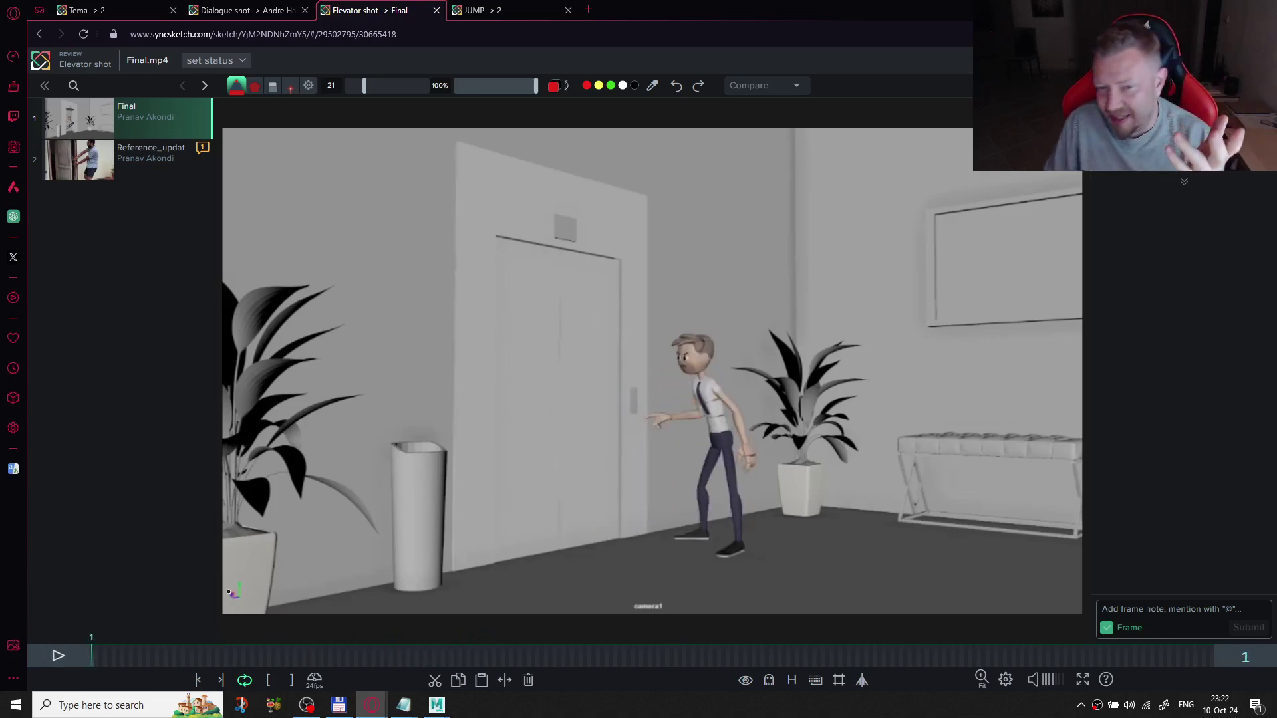
- Scrub into the Final clip, play the elevator action through, then pause
{"action": "left_click_drag", "start_coordinate": [91, 657], "coordinate": [380, 675]}
{"action": "key", "text": "space"}
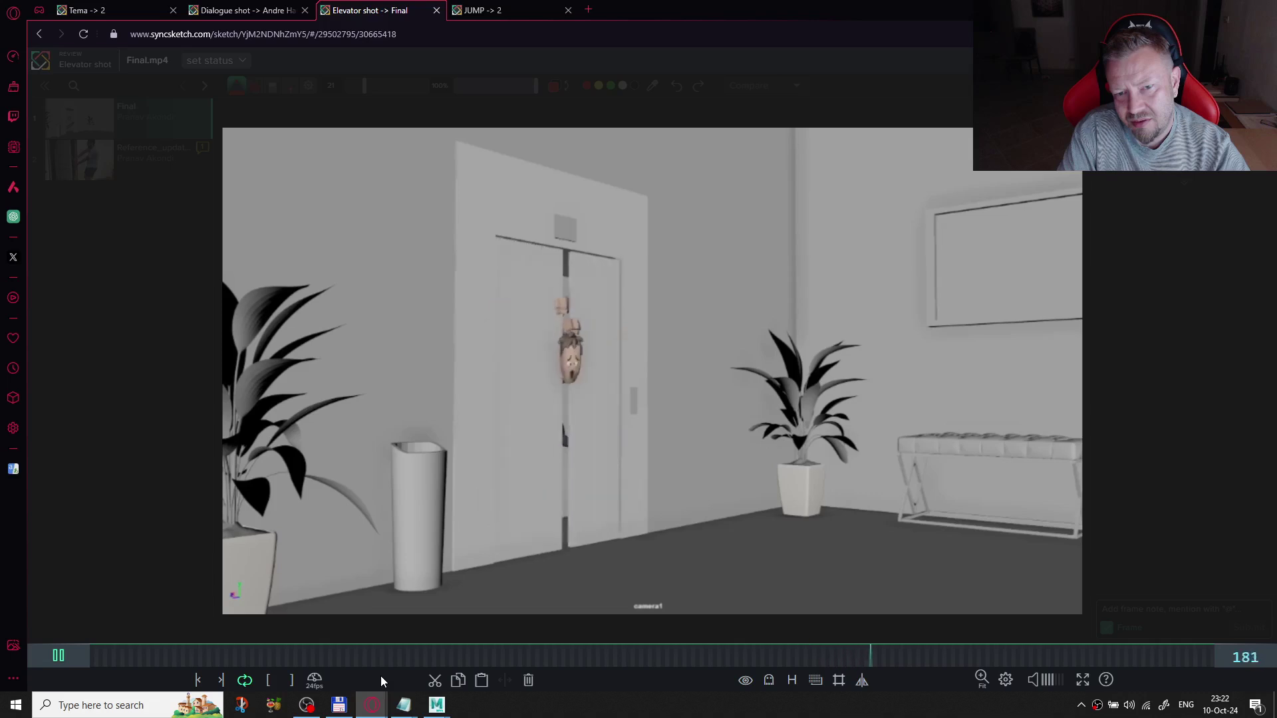
{"action": "key", "text": "space"}
- Sketch a red mark on frame 105 of the Final clip, where the character squeezes between the elevator doors
{"action": "left_click_drag", "start_coordinate": [286, 654], "coordinate": [543, 665]}
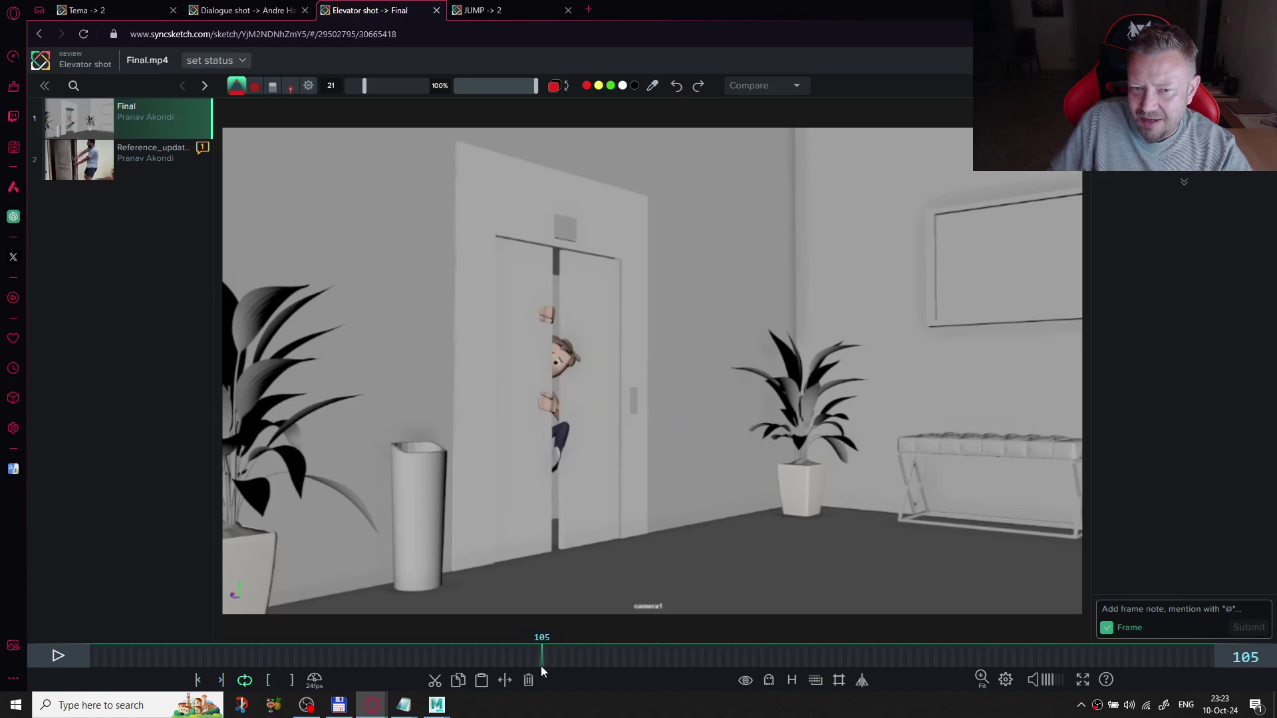
{"action": "scroll", "coordinate": [716, 265], "scroll_direction": "up", "scroll_amount": 2}
{"action": "mouse_move", "coordinate": [722, 228]}
{"action": "left_mouse_down"}
{"action": "mouse_move", "coordinate": [718, 304]}
{"action": "mouse_move", "coordinate": [791, 218]}
{"action": "left_mouse_up"}
- Step through the door-forcing action around frames 157 to 163 and sketch a red mark on the spread-out pose at frame 160
{"action": "key", "text": "space"}
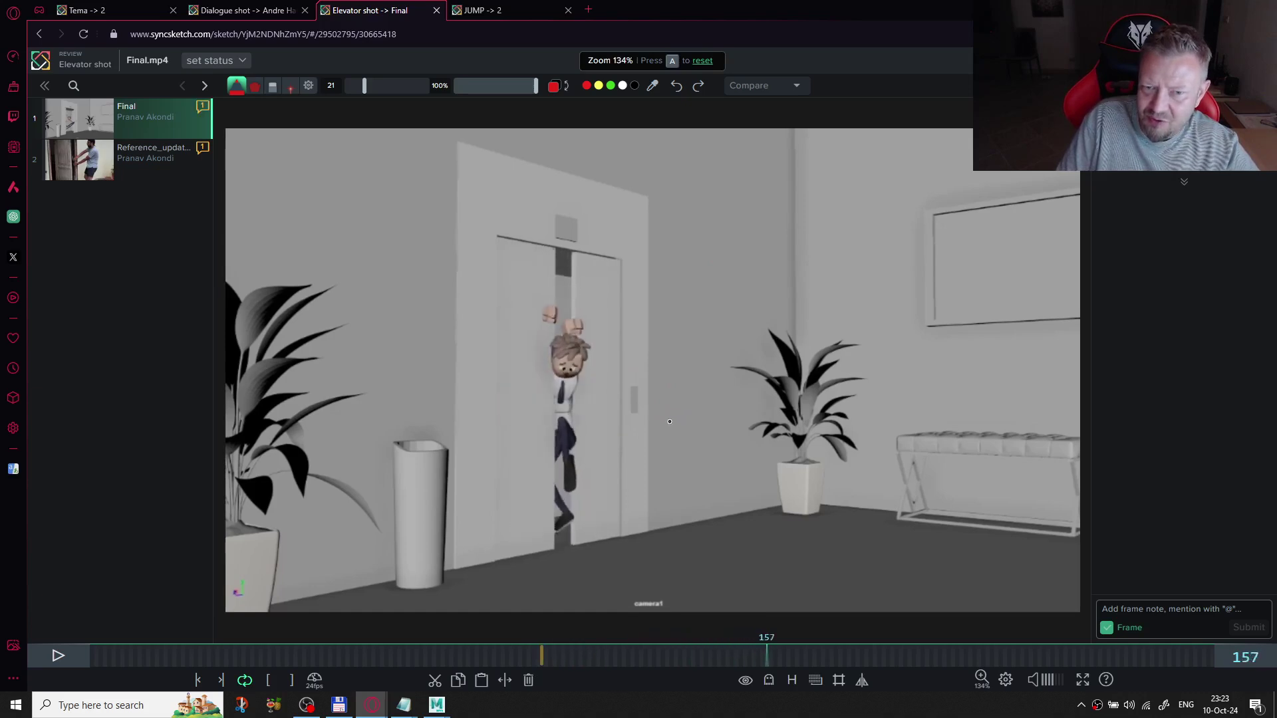
{"action": "key", "text": "Left"}
{"action": "key", "text": "Left"}
{"action": "key", "text": "Left"}
{"action": "key", "text": "Left"}
{"action": "key", "text": "Left"}
{"action": "key", "text": "Left"}
{"action": "key", "text": "Left"}
{"action": "key", "text": "Left"}
{"action": "key", "text": "Left"}
{"action": "key", "text": "Left"}
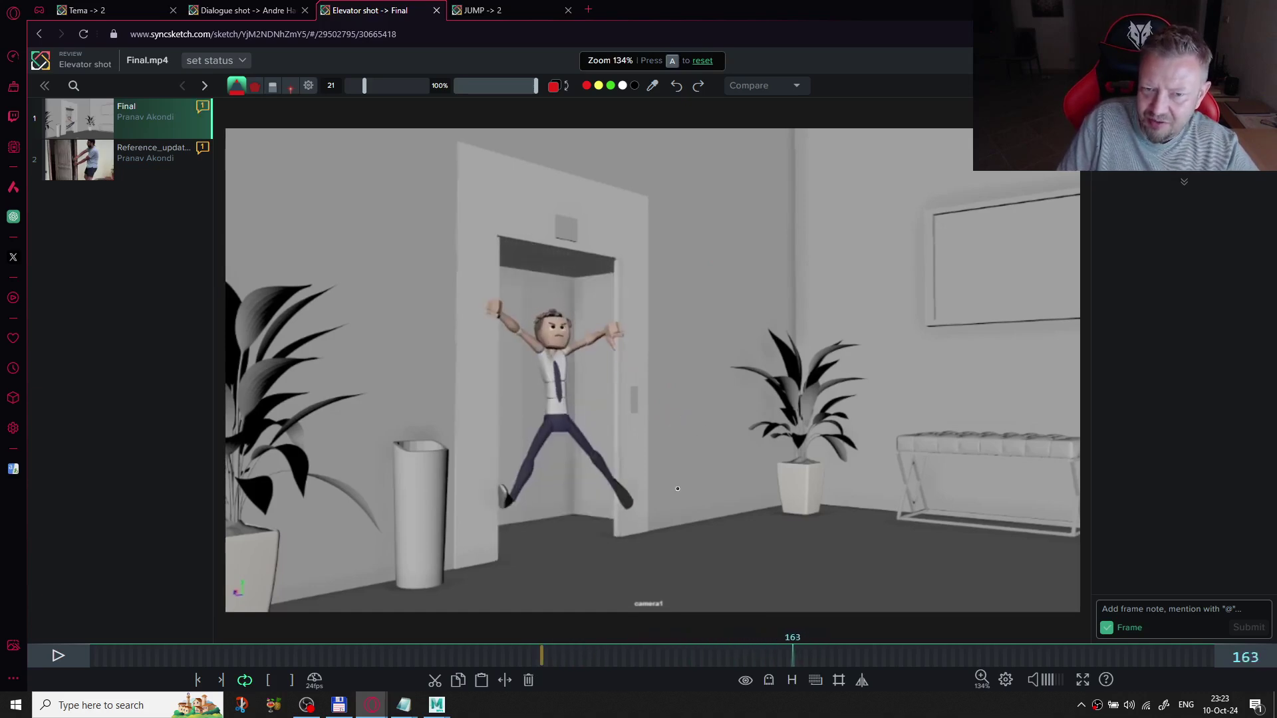
{"action": "key", "text": "Right"}
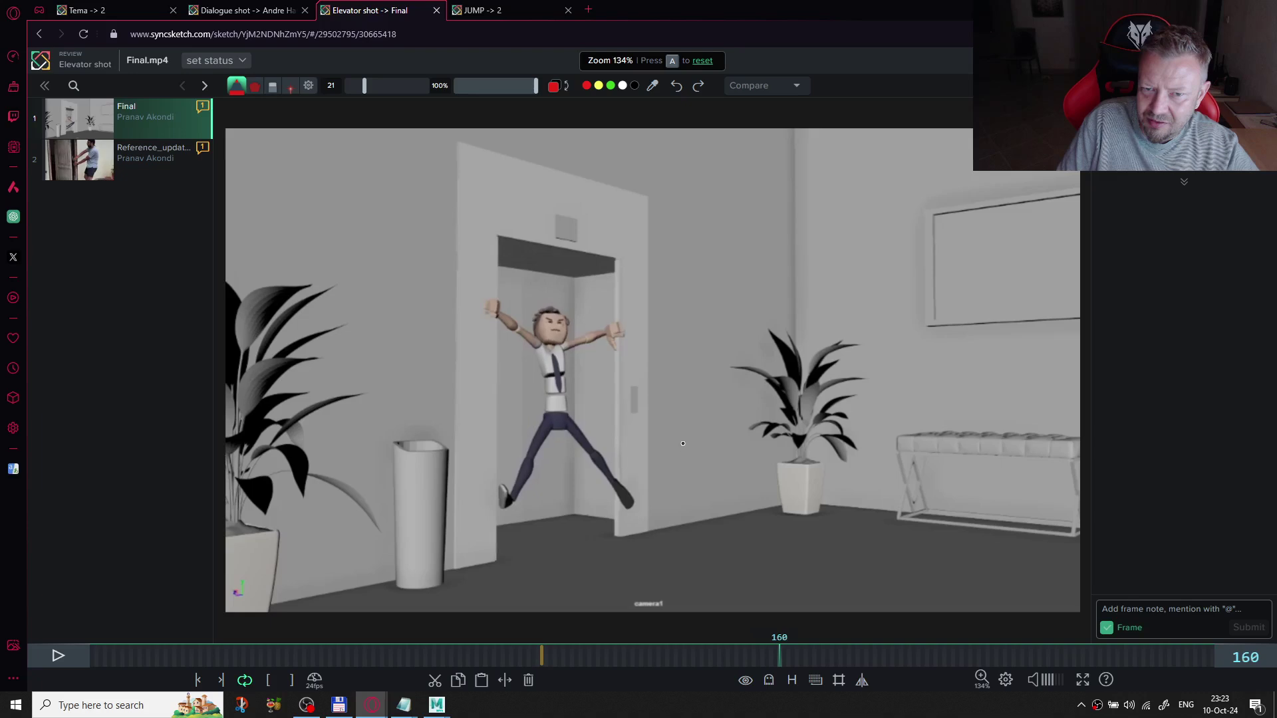
{"action": "mouse_move", "coordinate": [767, 237]}
{"action": "left_mouse_down"}
{"action": "mouse_move", "coordinate": [755, 316]}
{"action": "mouse_move", "coordinate": [844, 297]}
{"action": "left_mouse_up"}
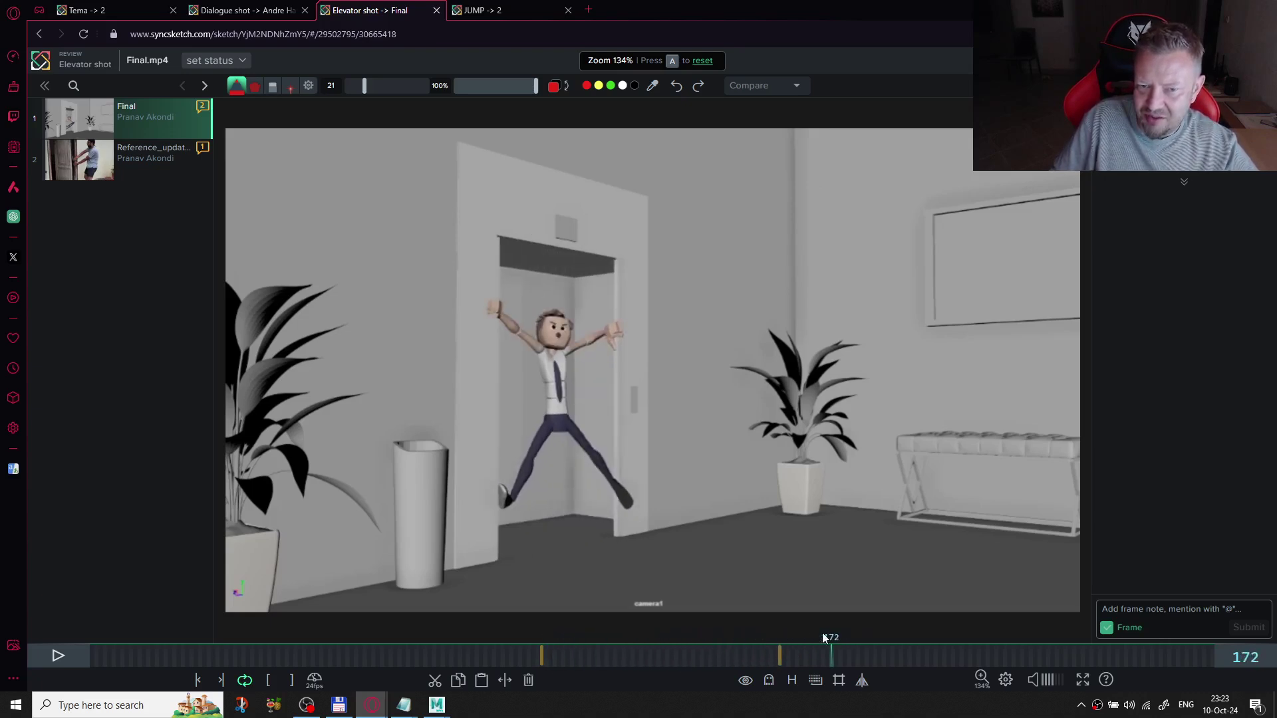
- Scrub through the Final clip's door-opening action and on to the empty elevator at frame 260
{"action": "left_click", "coordinate": [416, 657]}
{"action": "left_click_drag", "start_coordinate": [409, 691], "coordinate": [904, 671]}
{"action": "left_click_drag", "start_coordinate": [984, 657], "coordinate": [1215, 658]}
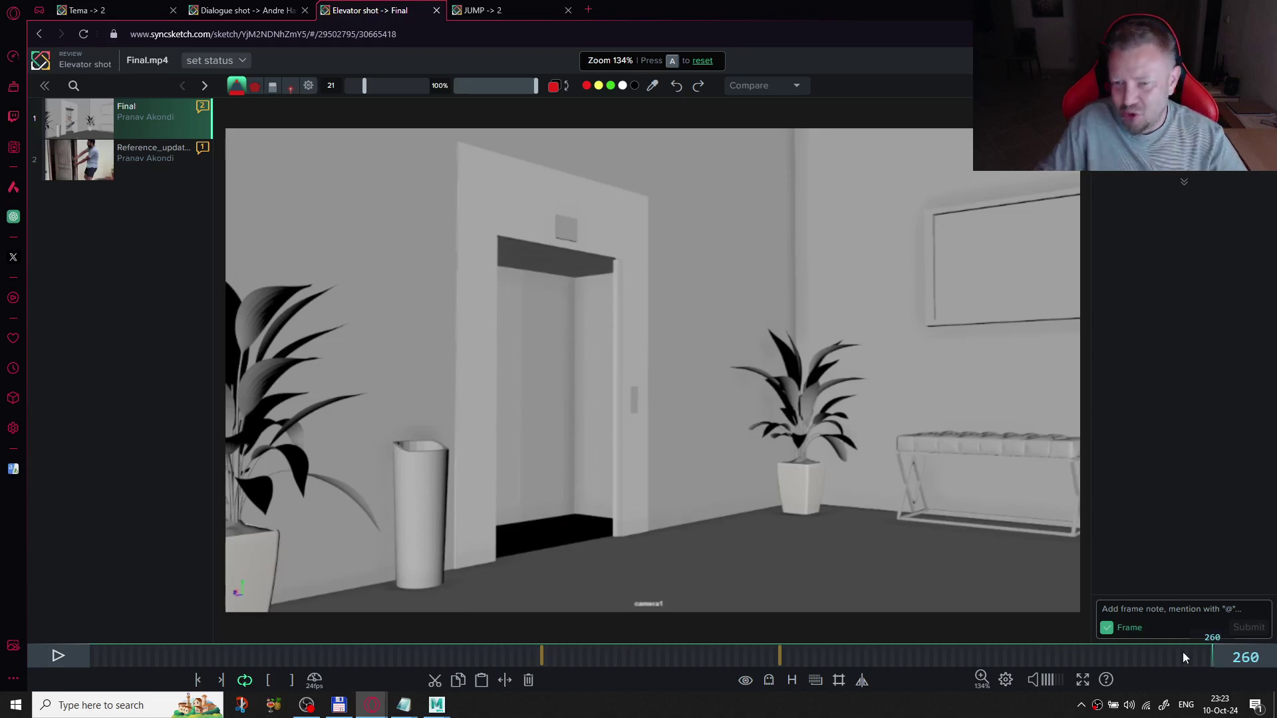
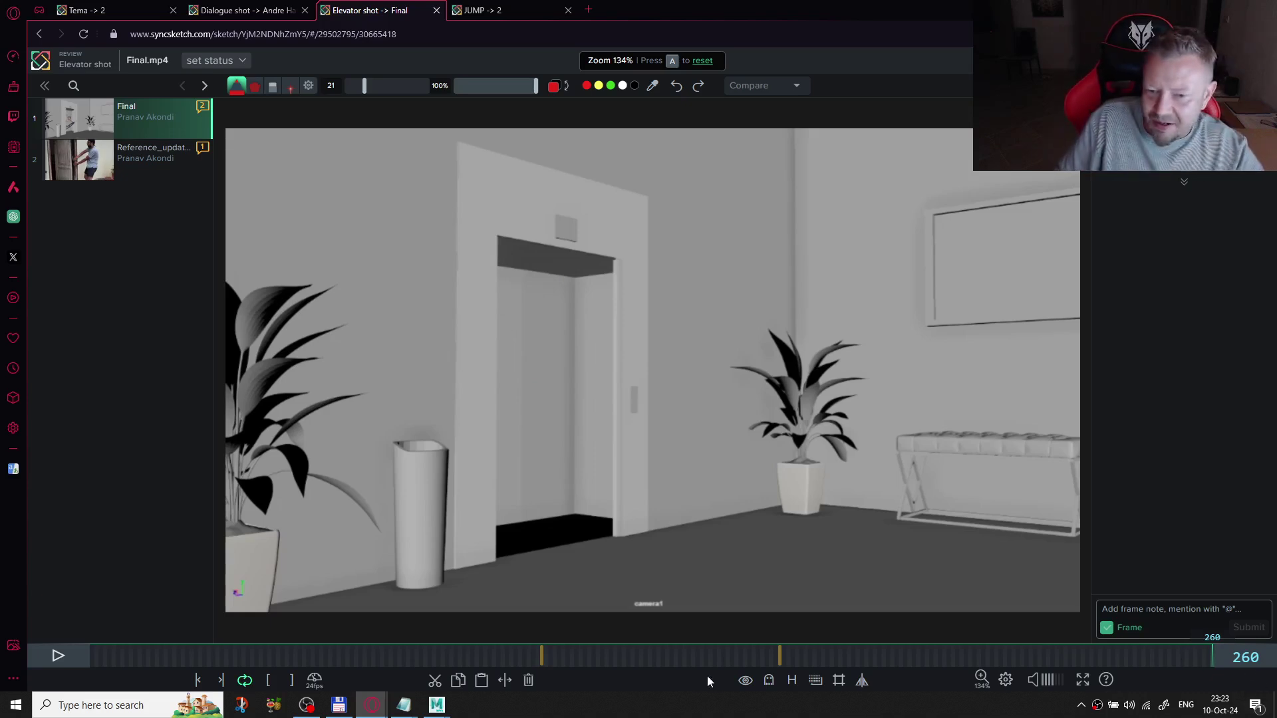
- Compare the sideways push poses at frames 131 and 122 with the spread-out pose at frame 176
{"action": "left_click", "coordinate": [641, 661]}
{"action": "mouse_move", "coordinate": [640, 661]}
{"action": "left_mouse_down"}
{"action": "mouse_move", "coordinate": [591, 672]}
{"action": "mouse_move", "coordinate": [657, 668]}
{"action": "left_mouse_up"}
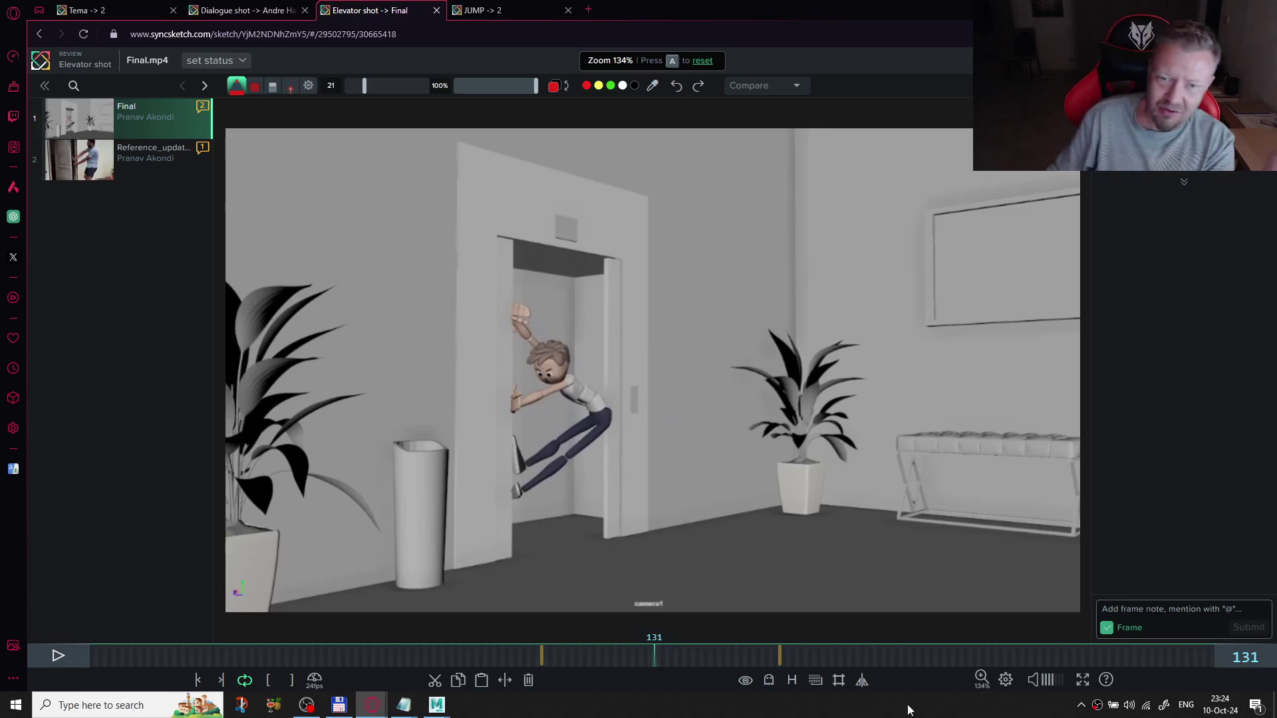
{"action": "left_click_drag", "start_coordinate": [431, 659], "coordinate": [617, 637]}
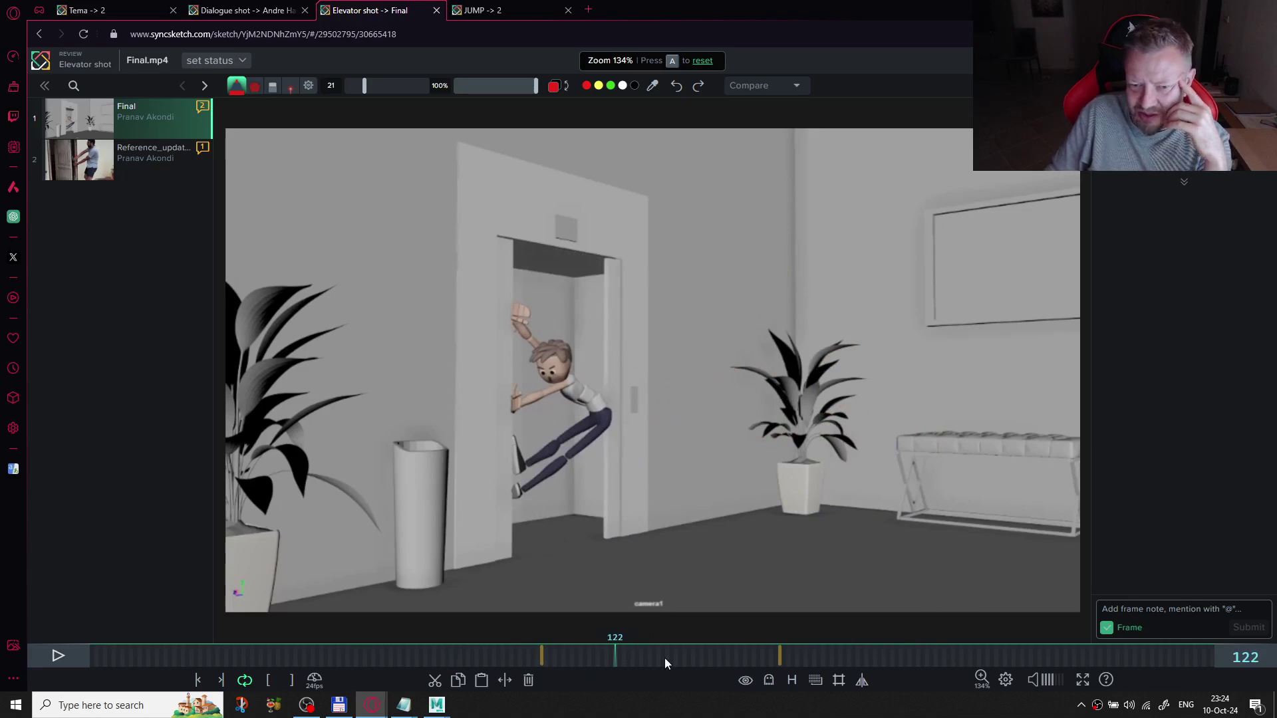
{"action": "mouse_move", "coordinate": [628, 665]}
{"action": "left_mouse_down"}
{"action": "mouse_move", "coordinate": [611, 656]}
{"action": "mouse_move", "coordinate": [652, 660]}
{"action": "mouse_move", "coordinate": [593, 655]}
{"action": "mouse_move", "coordinate": [687, 657]}
{"action": "mouse_move", "coordinate": [354, 637]}
{"action": "mouse_move", "coordinate": [542, 650]}
{"action": "left_mouse_up"}
{"action": "left_click_drag", "start_coordinate": [778, 652], "coordinate": [850, 658]}
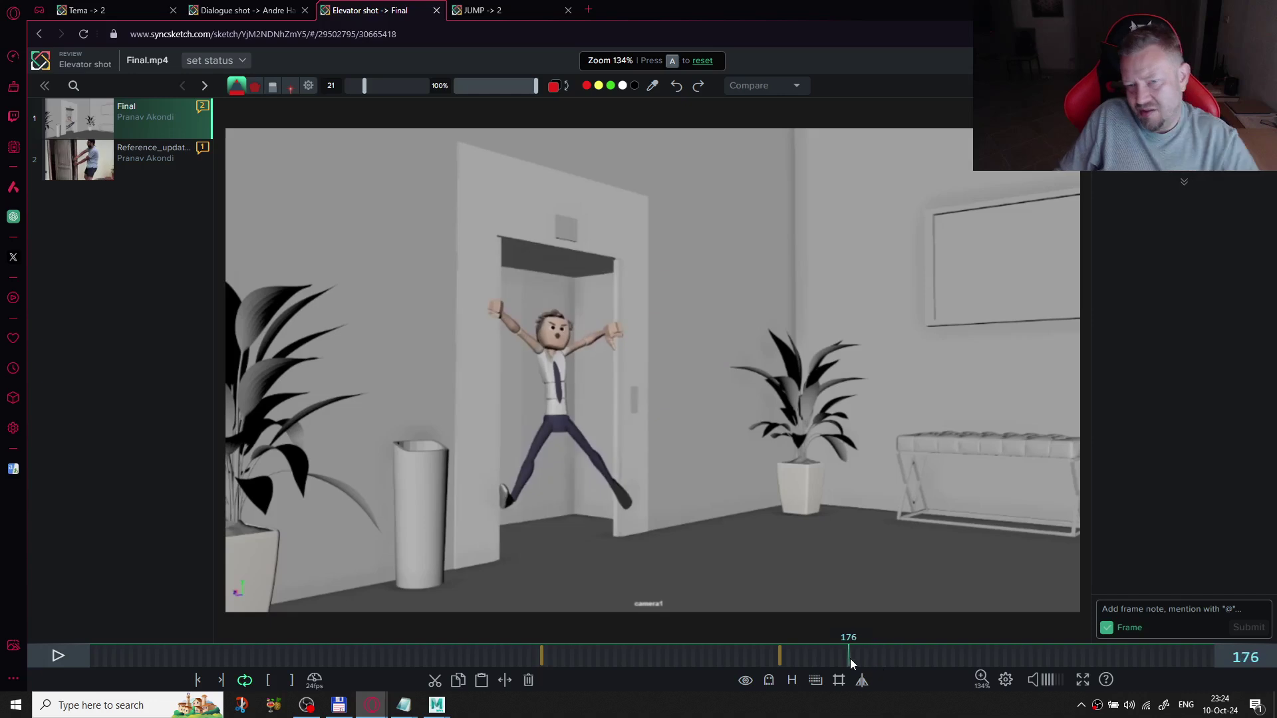
- Play the Final clip onward from frame 176, then return to frame 1
{"action": "key", "text": "space"}
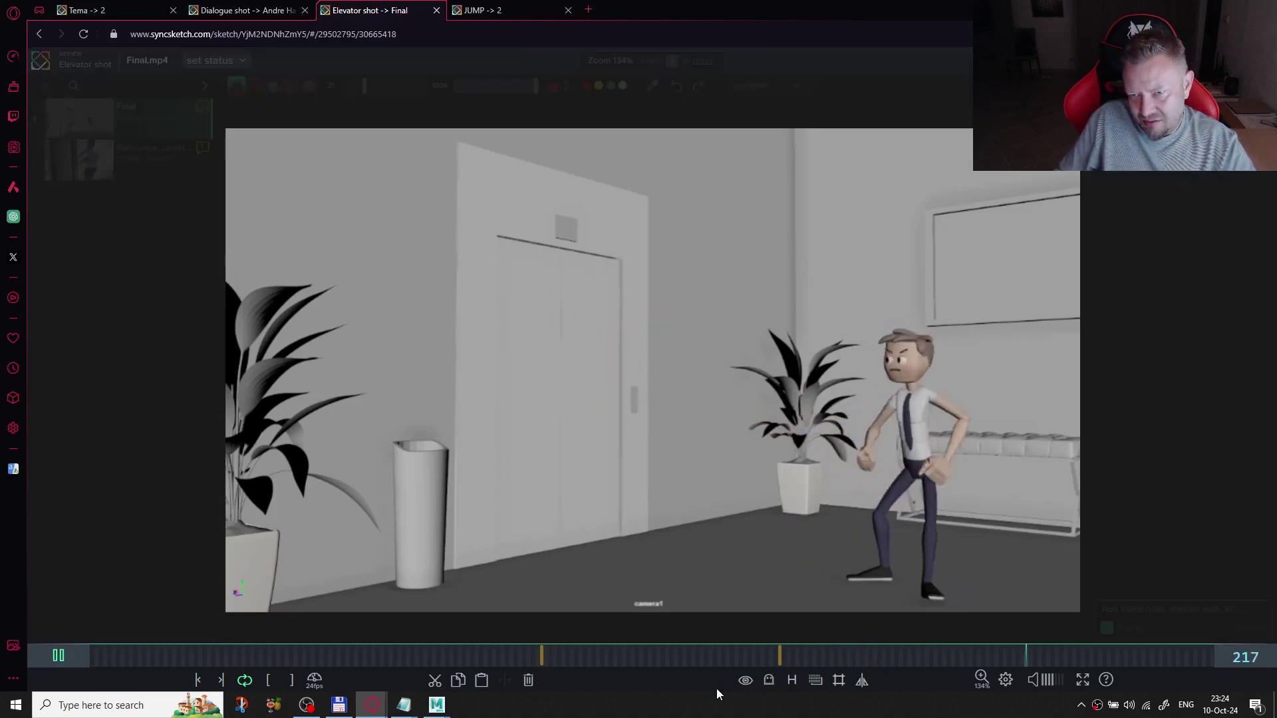
{"action": "key", "text": "space"}
{"action": "key", "text": "Home"}
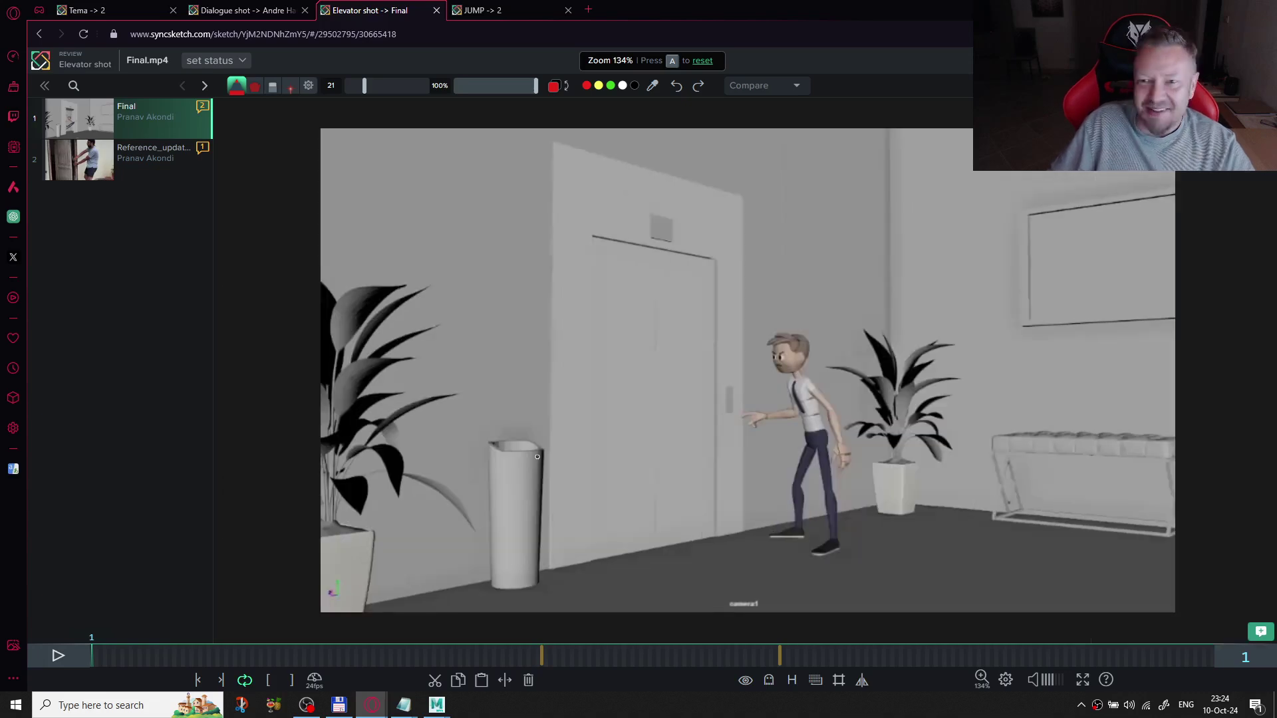
- Examine the character's pulling poses at frames 75 and 67, viewing frame 67 up close
{"action": "left_click_drag", "start_coordinate": [367, 655], "coordinate": [411, 655]}
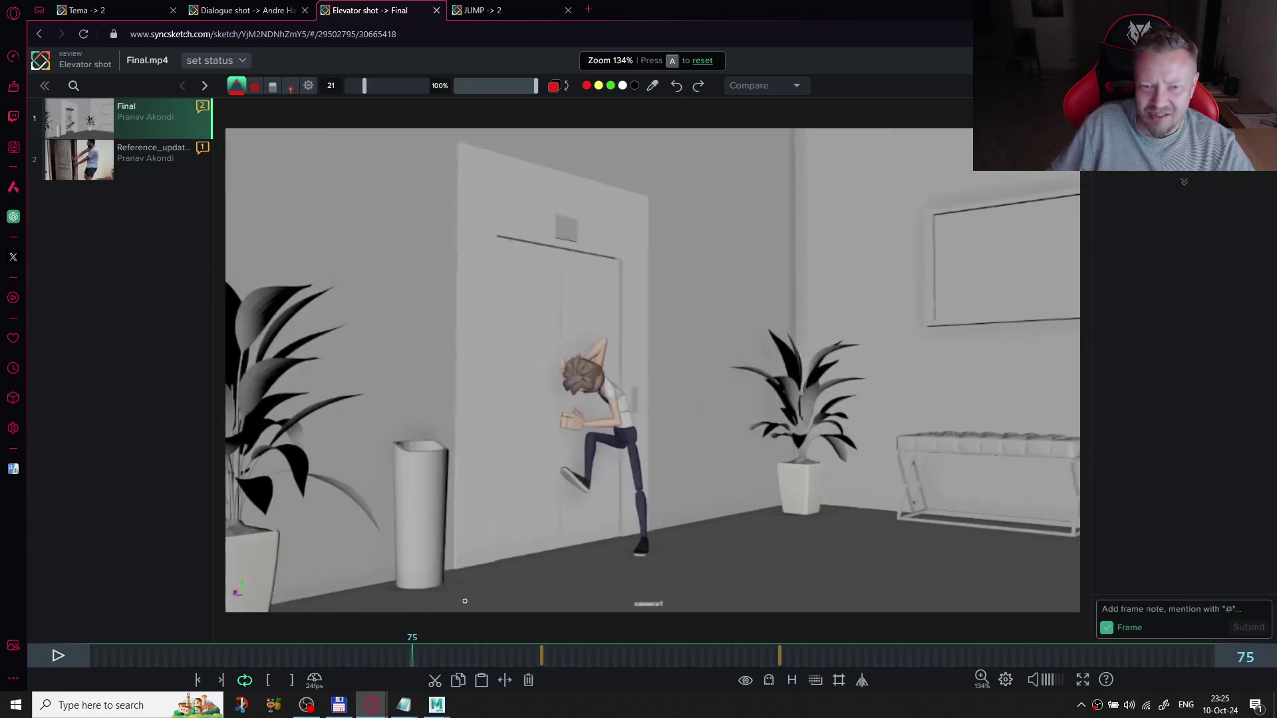
{"action": "left_click_drag", "start_coordinate": [414, 655], "coordinate": [377, 665]}
{"action": "scroll", "coordinate": [643, 566], "scroll_direction": "up", "scroll_amount": 3}
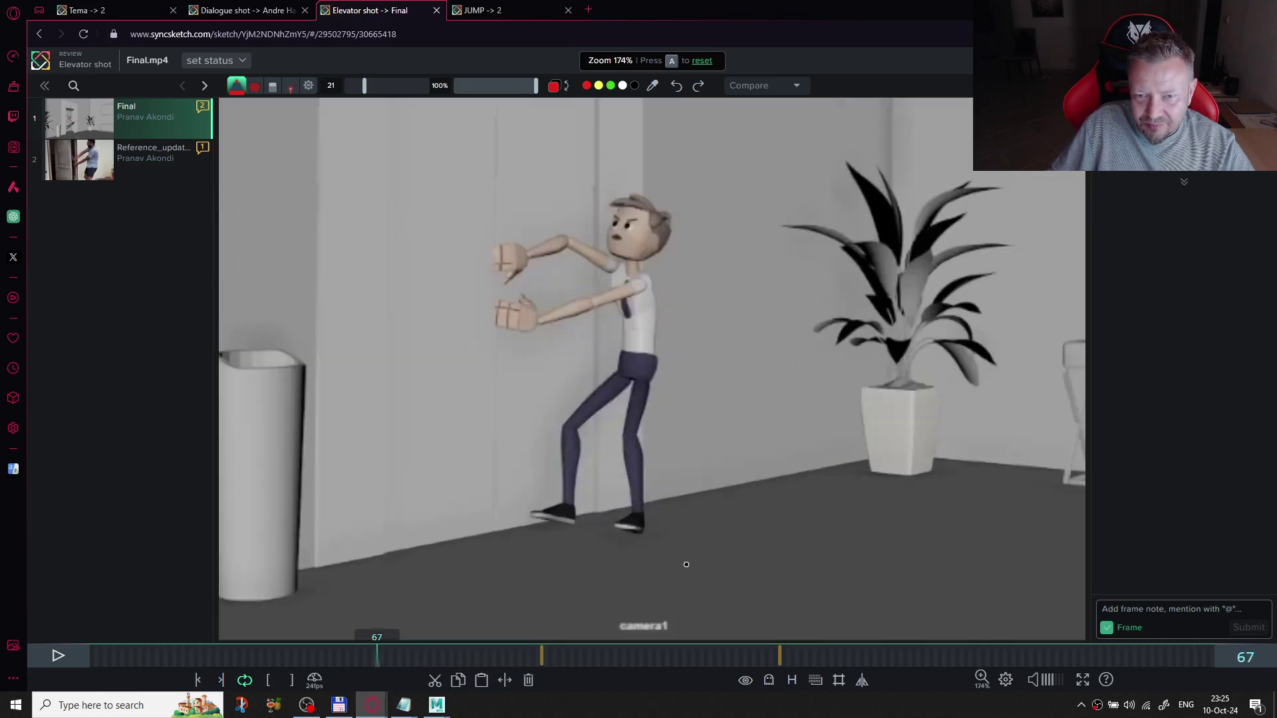
- Go back to frame 1 and advance through frame 8 to the button press at frame 16
{"action": "key", "text": "Left"}
{"action": "key", "text": "Left"}
{"action": "key", "text": "Left"}
{"action": "key", "text": "Left"}
{"action": "key", "text": "Left"}
{"action": "key", "text": "Left"}
{"action": "key", "text": "Left"}
{"action": "key", "text": "Left"}
{"action": "key", "text": "Left"}
{"action": "key", "text": "Left"}
{"action": "key", "text": "Left"}
{"action": "key", "text": "Left"}
{"action": "key", "text": "Left"}
{"action": "key", "text": "Left"}
{"action": "key", "text": "Left"}
{"action": "key", "text": "Left"}
{"action": "key", "text": "Left"}
{"action": "key", "text": "Left"}
{"action": "key", "text": "Left"}
{"action": "key", "text": "Left"}
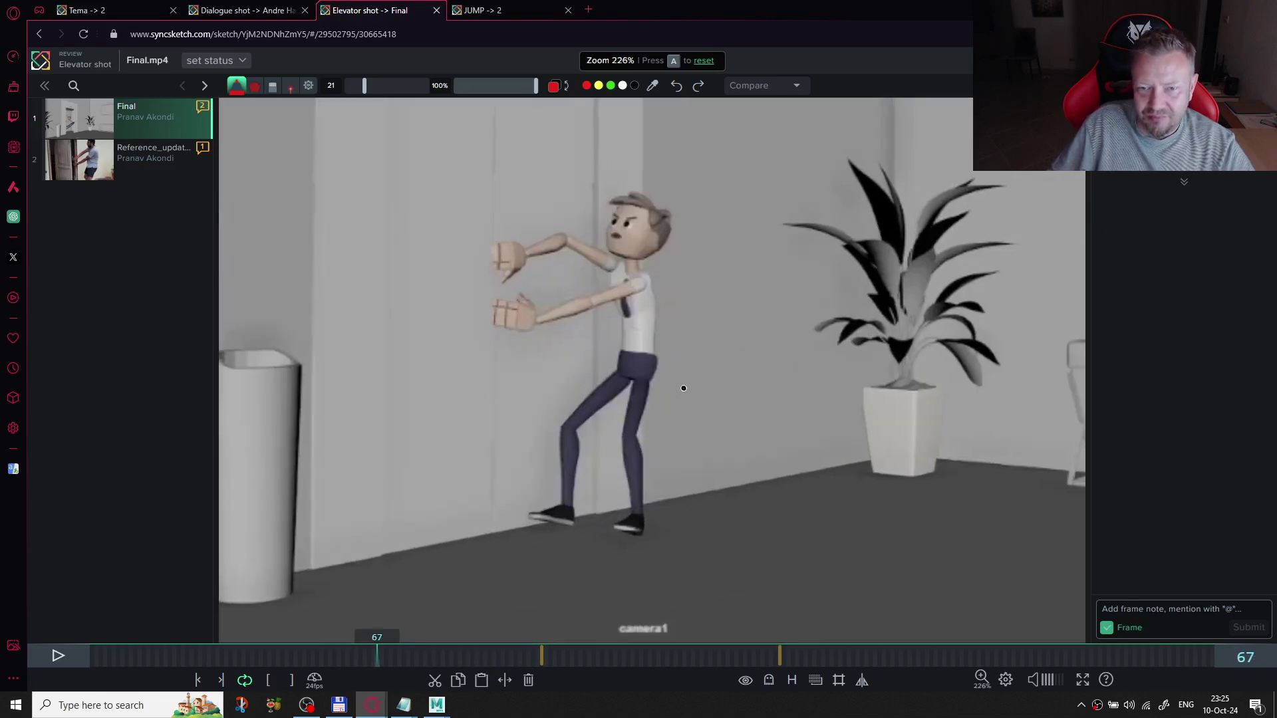
{"action": "key", "text": "Left"}
{"action": "key", "text": "Left"}
{"action": "key", "text": "Left"}
{"action": "key", "text": "Left"}
{"action": "key", "text": "Left"}
{"action": "key", "text": "Left"}
{"action": "key", "text": "Left"}
{"action": "key", "text": "Left"}
{"action": "key", "text": "Left"}
{"action": "key", "text": "Left"}
{"action": "key", "text": "Left"}
{"action": "key", "text": "Left"}
{"action": "key", "text": "Left"}
{"action": "key", "text": "Left"}
{"action": "key", "text": "Left"}
{"action": "key", "text": "Left"}
{"action": "key", "text": "Left"}
{"action": "key", "text": "Left"}
{"action": "key", "text": "Left"}
{"action": "key", "text": "Left"}
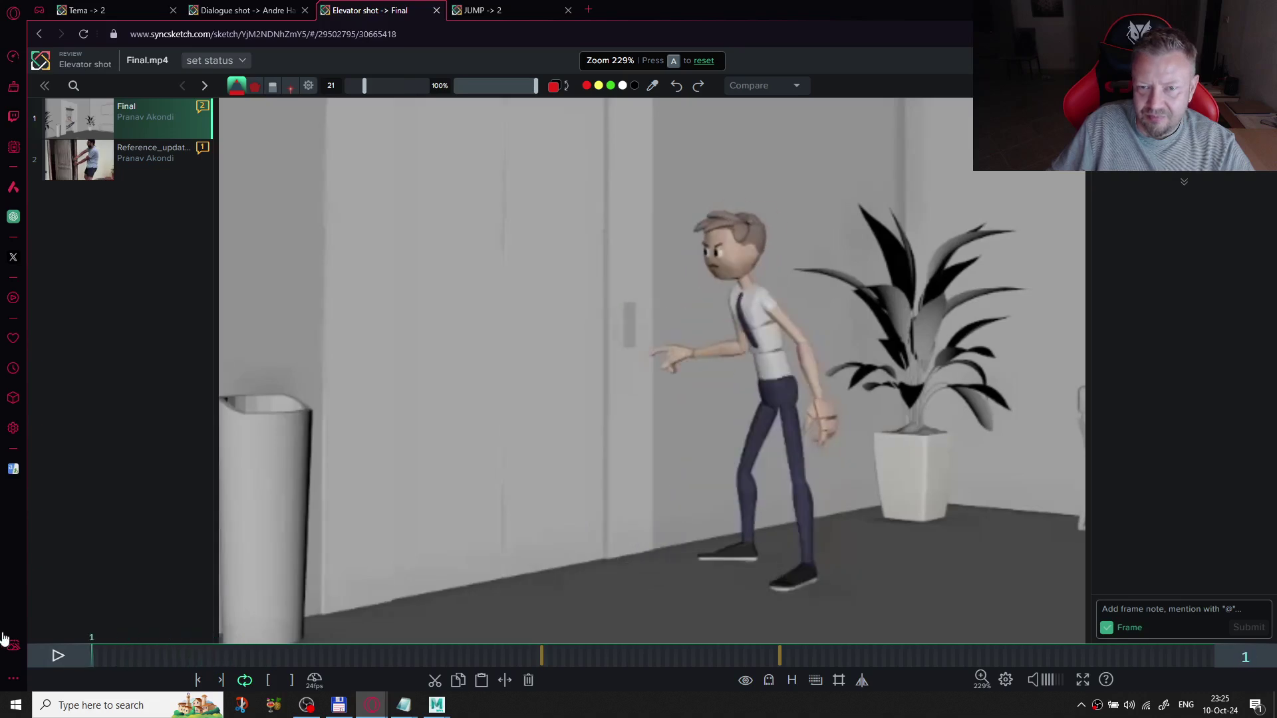
{"action": "left_click", "coordinate": [113, 653]}
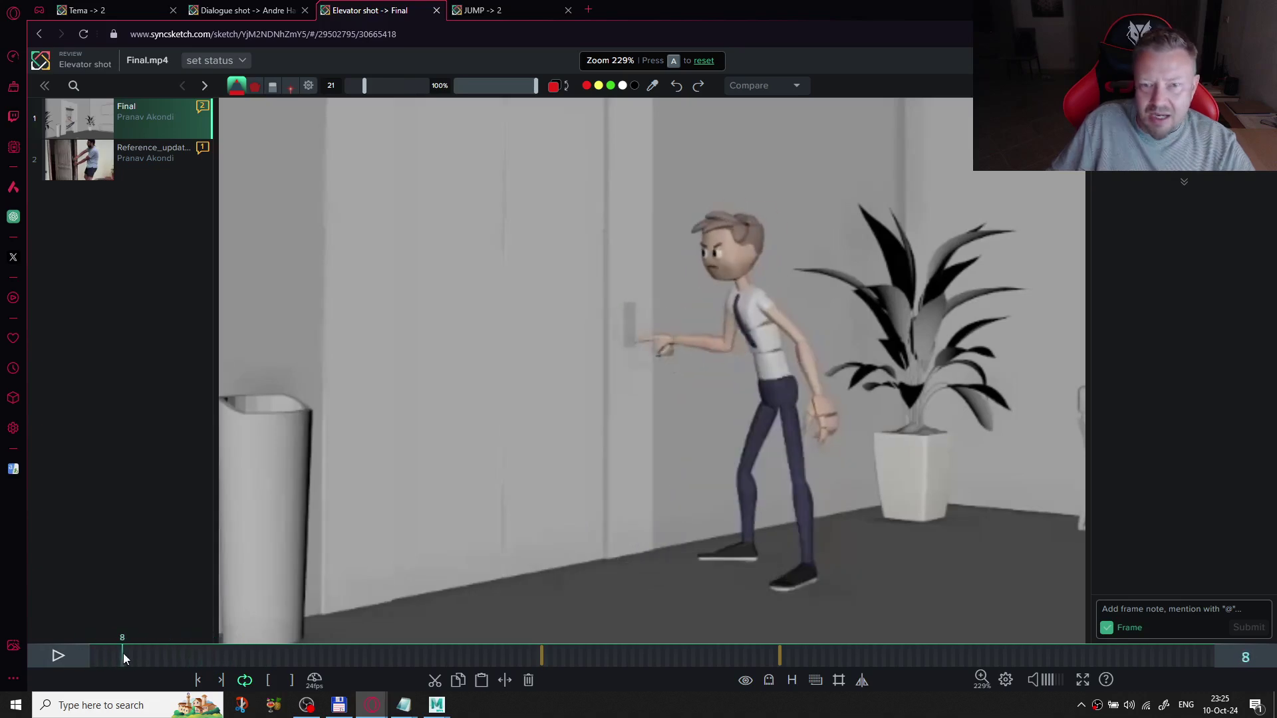
{"action": "left_click_drag", "start_coordinate": [121, 653], "coordinate": [157, 652]}
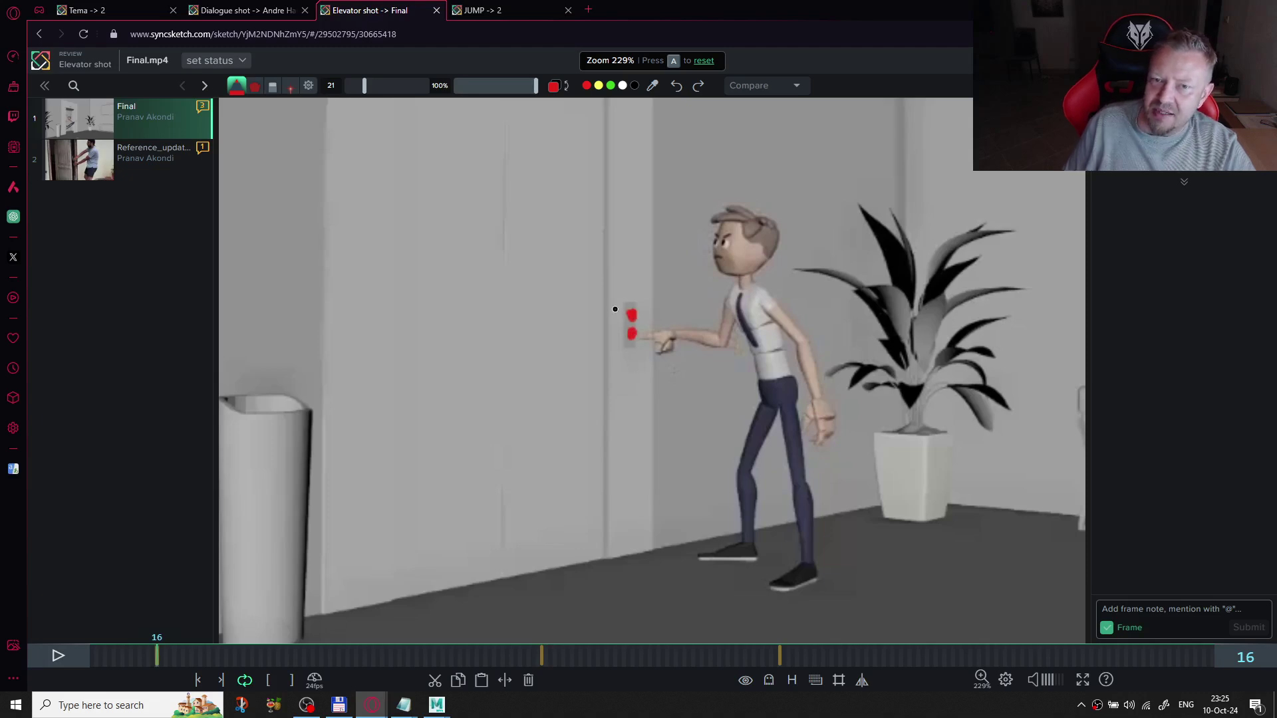
{"action": "mouse_move", "coordinate": [616, 311]}
{"action": "left_mouse_down"}
{"action": "mouse_move", "coordinate": [632, 365]}
{"action": "mouse_move", "coordinate": [651, 353]}
{"action": "left_mouse_up"}
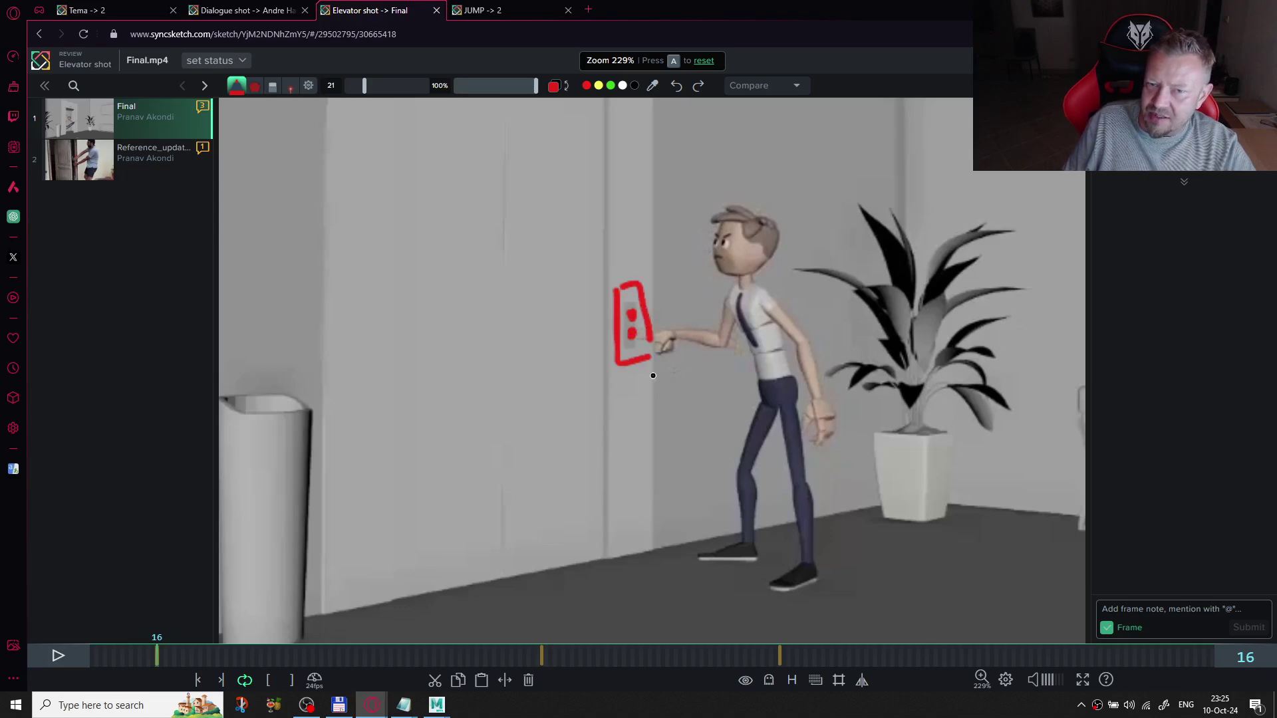
{"action": "key", "text": "ctrl+z"}
{"action": "key", "text": "ctrl+z"}
{"action": "key", "text": "ctrl+z"}
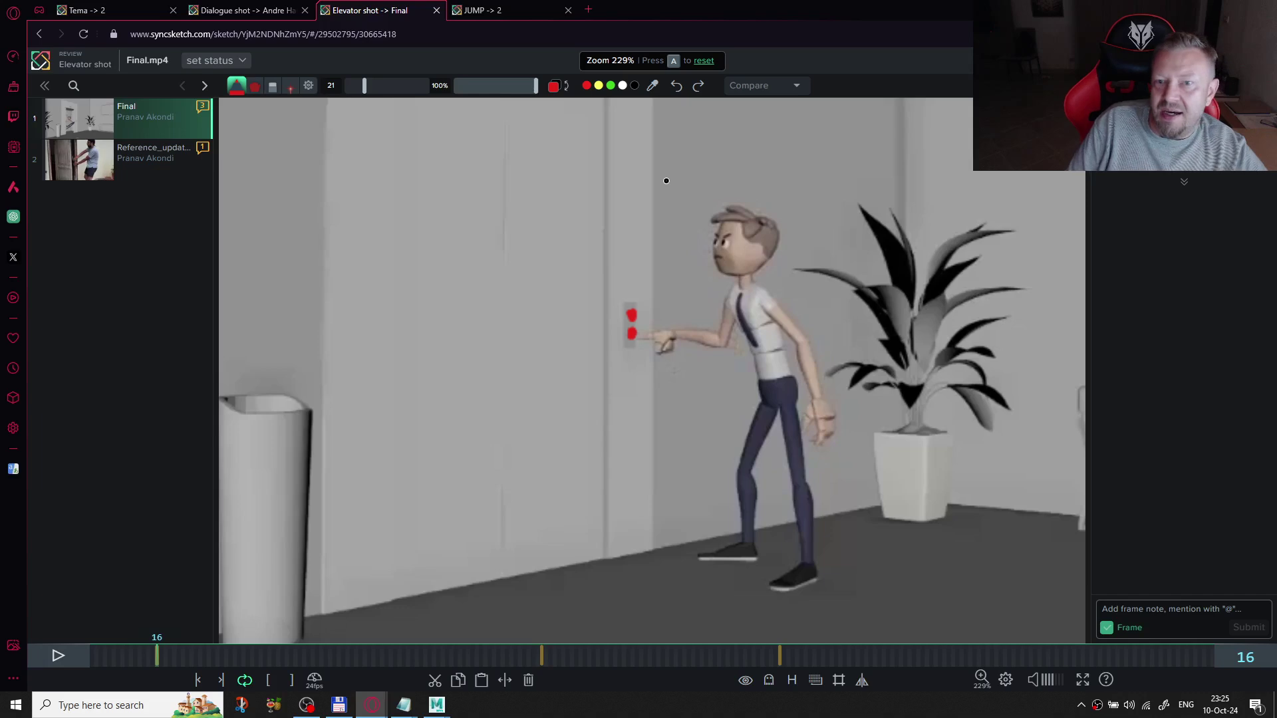
{"action": "key", "text": "ctrl+z"}
{"action": "key", "text": "ctrl+z"}
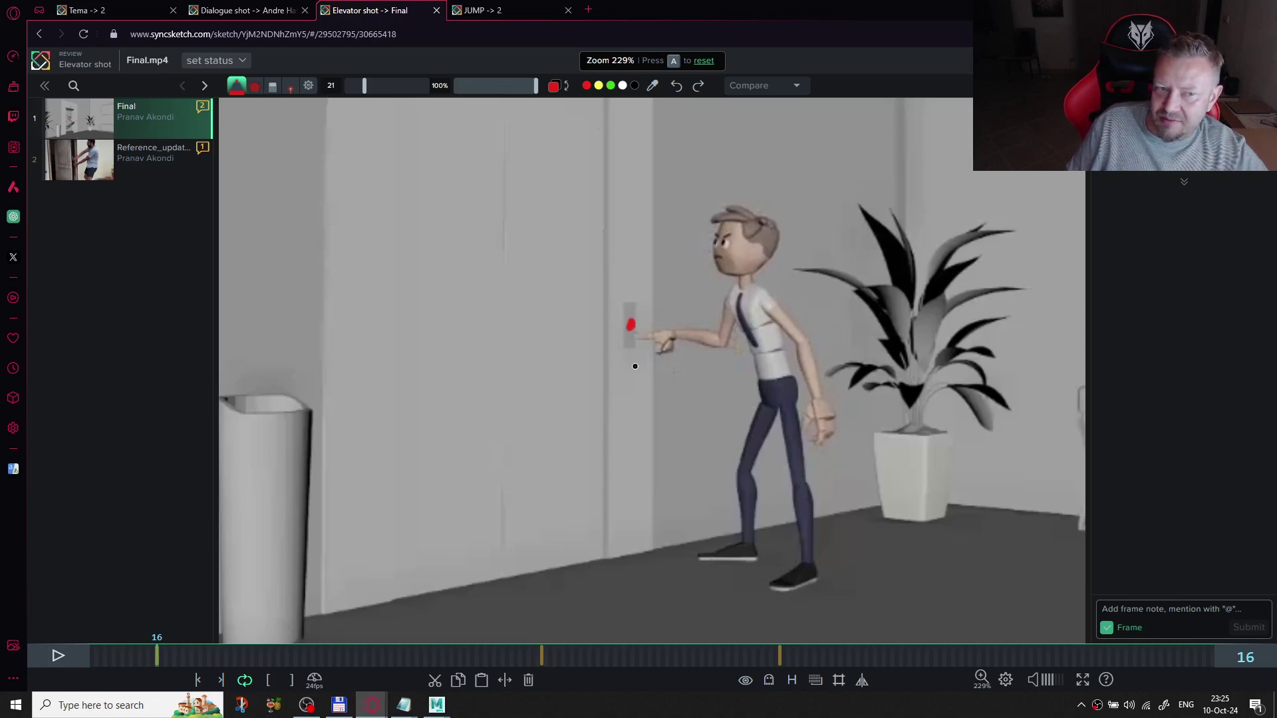
{"action": "key", "text": "ctrl+z"}
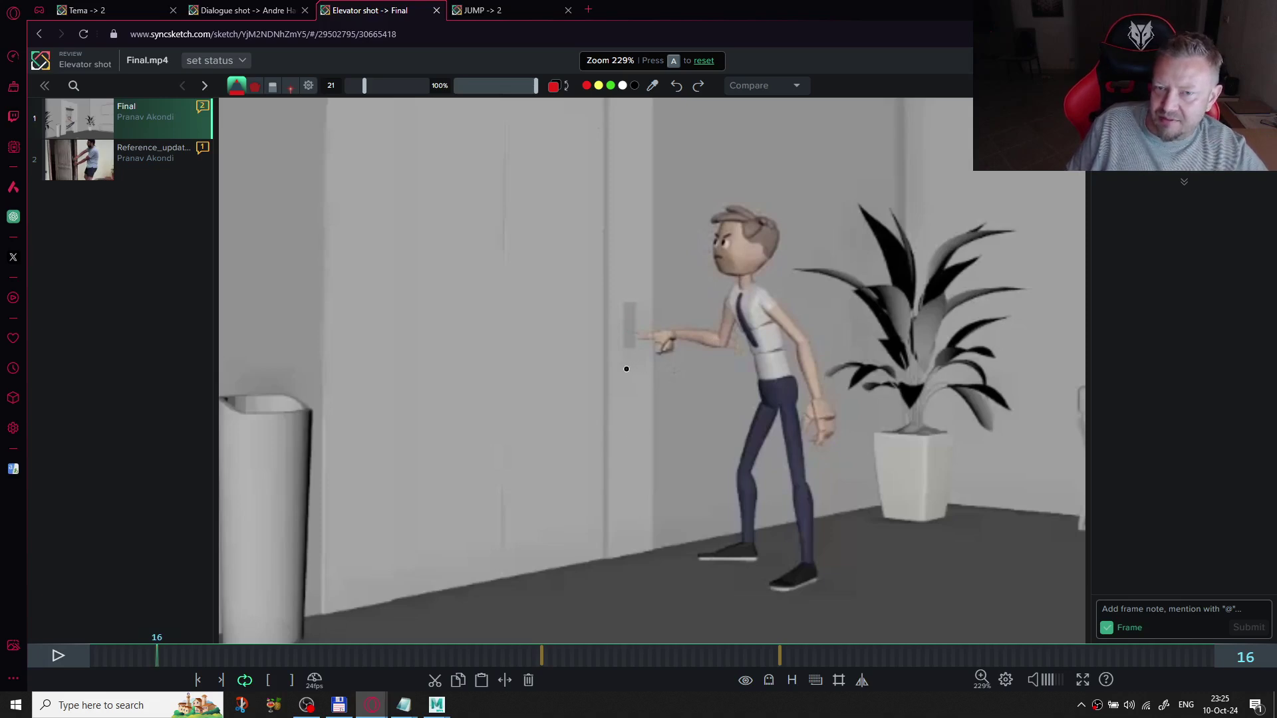
- Sketch a red call-button panel with two buttons inside it at the character's fingertip on frame 16
{"action": "left_click_drag", "start_coordinate": [637, 336], "coordinate": [655, 336]}
{"action": "key", "text": "ctrl+z"}
{"action": "left_click", "coordinate": [637, 334]}
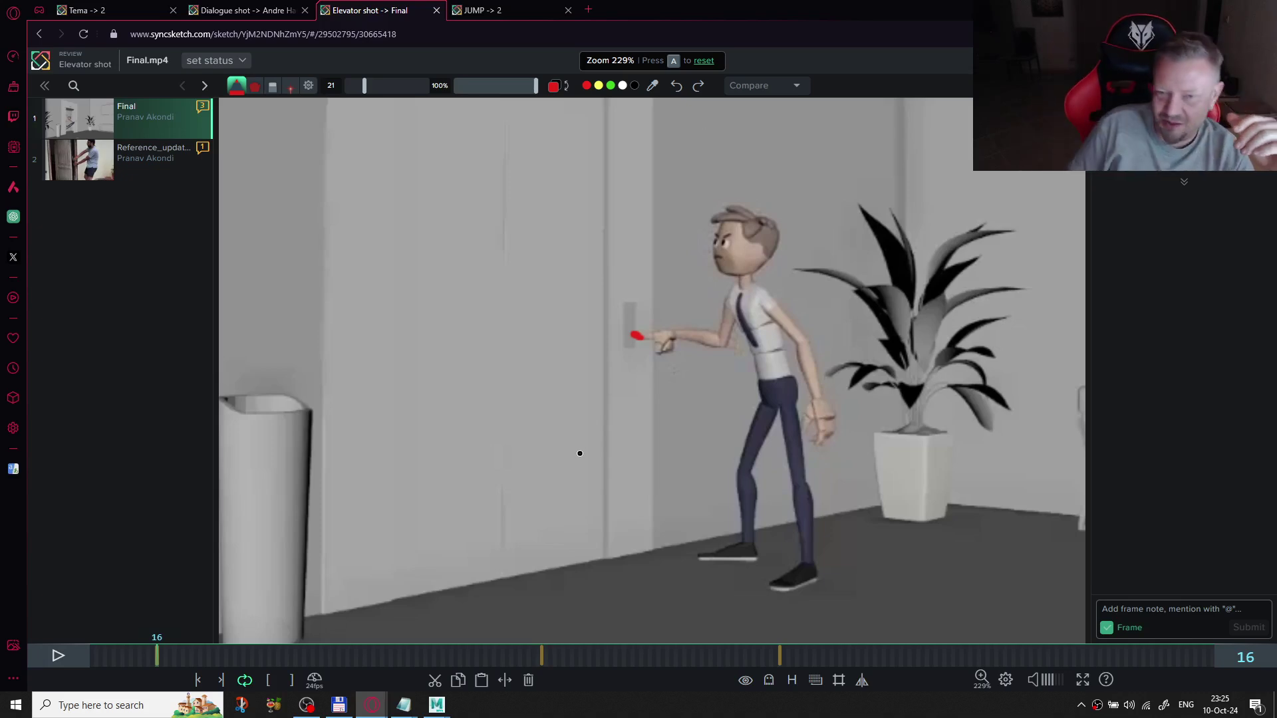
{"action": "key", "text": "ctrl+z"}
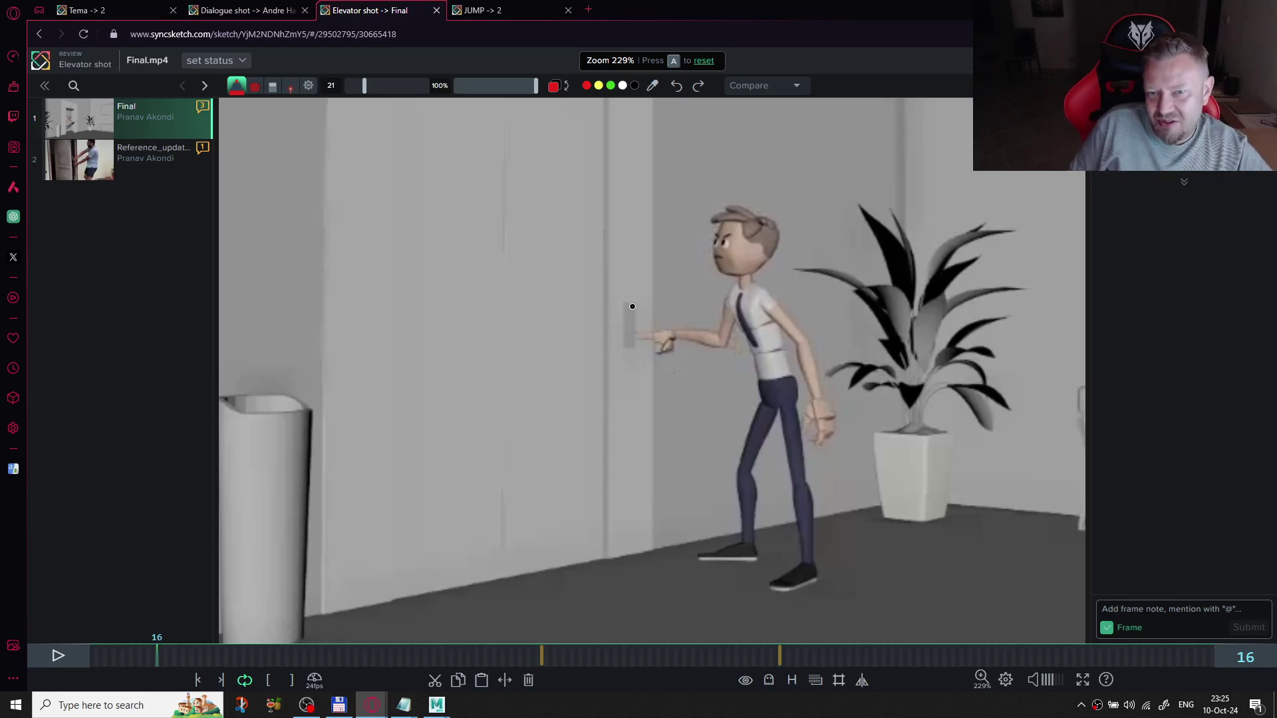
{"action": "mouse_move", "coordinate": [624, 299]}
{"action": "left_mouse_down"}
{"action": "mouse_move", "coordinate": [648, 300]}
{"action": "mouse_move", "coordinate": [639, 344]}
{"action": "mouse_move", "coordinate": [620, 356]}
{"action": "mouse_move", "coordinate": [635, 327]}
{"action": "left_mouse_up"}
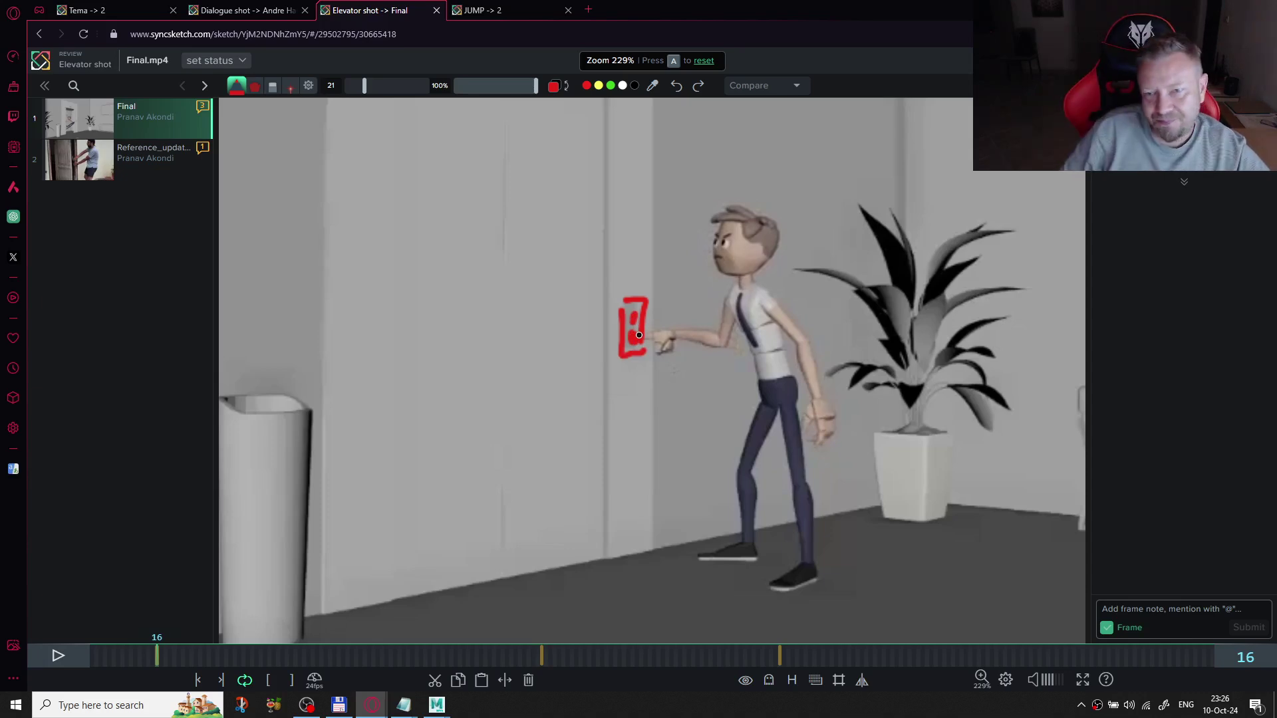
- Step from frame 16 to frame 30 and play the character's move from the button toward the doors
{"action": "key", "text": "Right"}
{"action": "key", "text": "Right"}
{"action": "key", "text": "Right"}
{"action": "key", "text": "Right"}
{"action": "key", "text": "Right"}
{"action": "key", "text": "Right"}
{"action": "key", "text": "Right"}
{"action": "key", "text": "Right"}
{"action": "key", "text": "Right"}
{"action": "key", "text": "Right"}
{"action": "key", "text": "Right"}
{"action": "key", "text": "Right"}
{"action": "key", "text": "Right"}
{"action": "key", "text": "Right"}
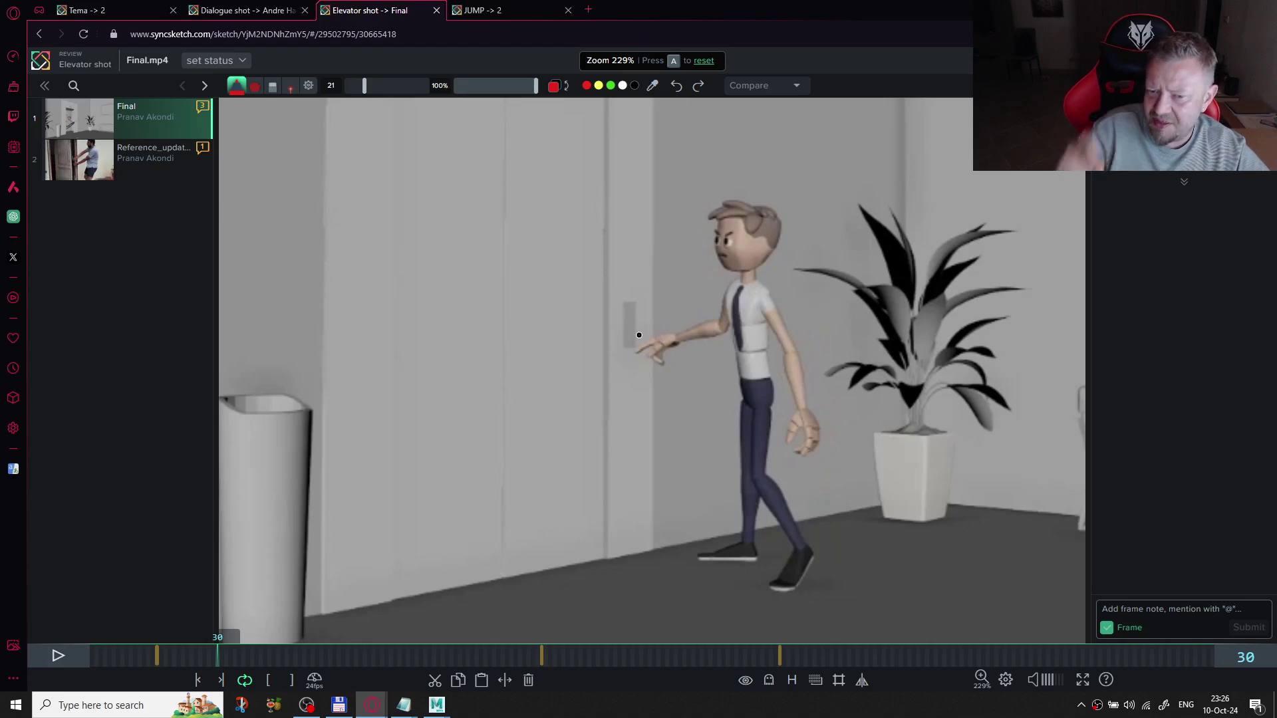
{"action": "key", "text": "space"}
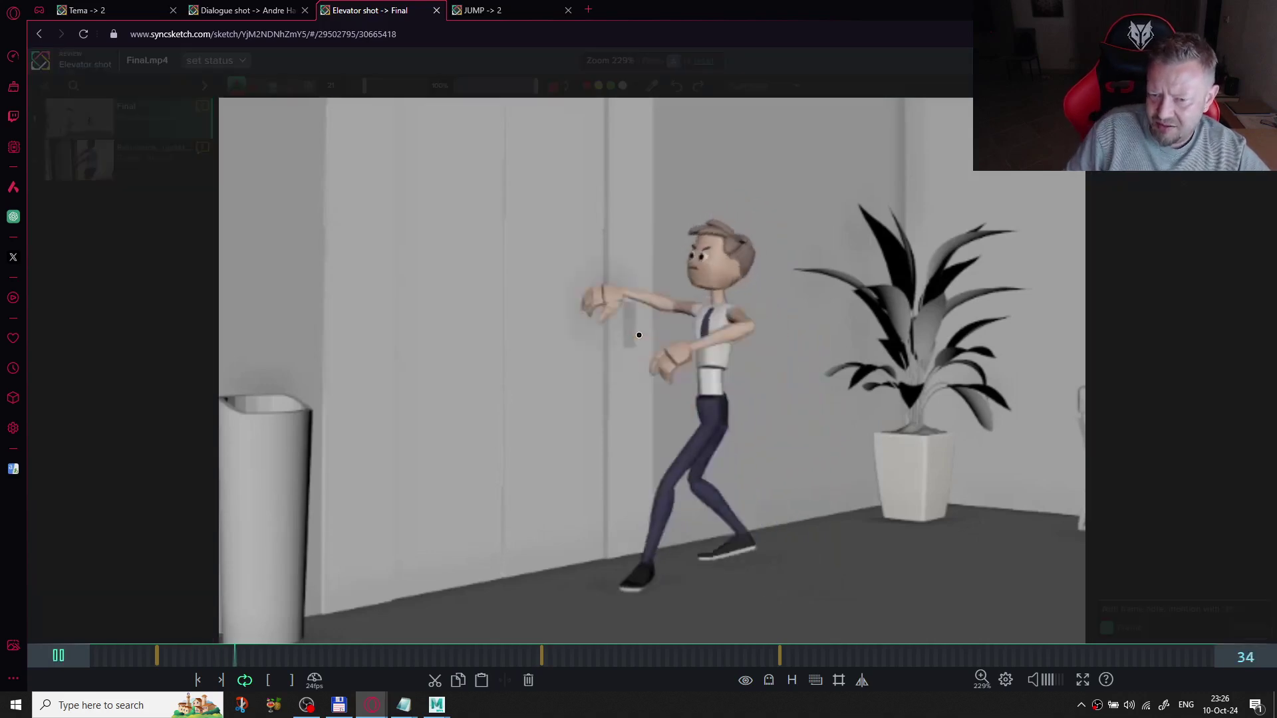
- Step back to frame 22, advance frame by frame past frame 29, and replay the hand leaving the button
{"action": "key", "text": "Left"}
{"action": "key", "text": "Left"}
{"action": "key", "text": "Left"}
{"action": "key", "text": "Left"}
{"action": "key", "text": "Left"}
{"action": "key", "text": "Left"}
{"action": "key", "text": "Left"}
{"action": "key", "text": "Left"}
{"action": "key", "text": "Left"}
{"action": "key", "text": "Left"}
{"action": "key", "text": "Left"}
{"action": "key", "text": "Left"}
{"action": "key", "text": "Left"}
{"action": "key", "text": "Left"}
{"action": "key", "text": "Left"}
{"action": "key", "text": "Left"}
{"action": "key", "text": "Left"}
{"action": "key", "text": "Left"}
{"action": "key", "text": "Left"}
{"action": "key", "text": "Left"}
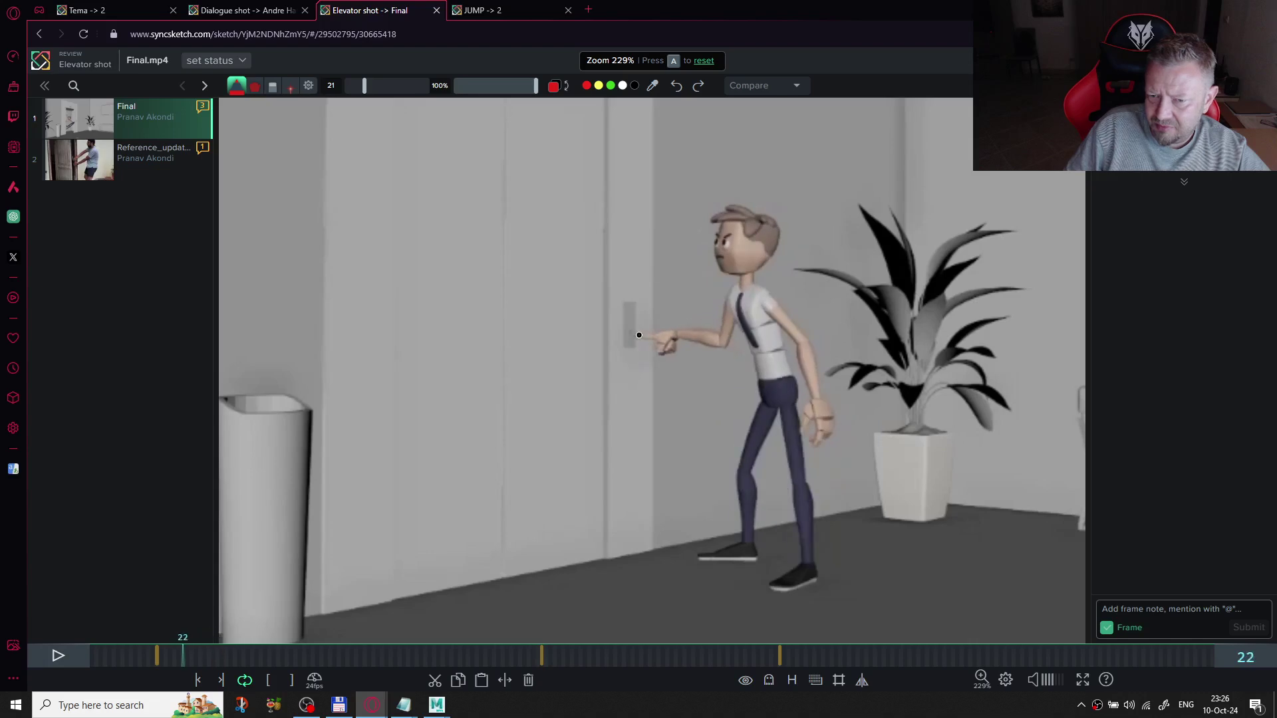
{"action": "key", "text": "Right"}
{"action": "key", "text": "Right"}
{"action": "key", "text": "Right"}
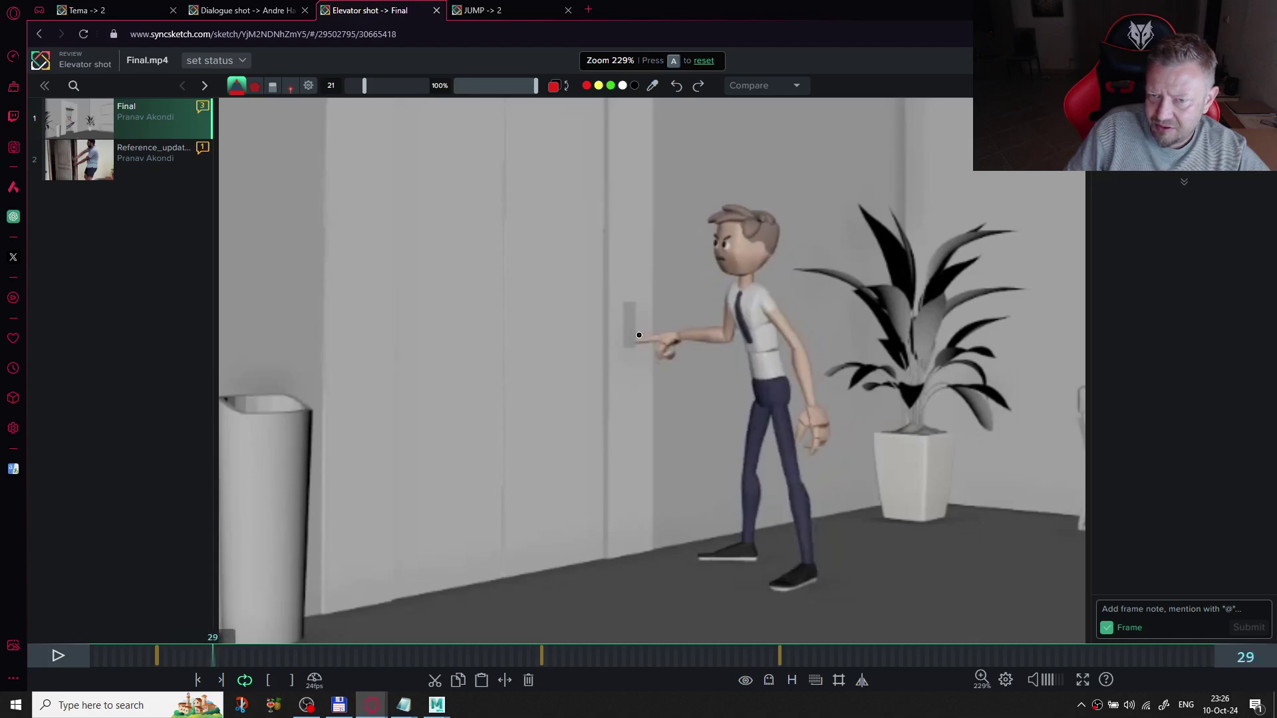
{"action": "key", "text": "Right"}
{"action": "key", "text": "Right"}
{"action": "key", "text": "Right"}
{"action": "key", "text": "Right"}
{"action": "key", "text": "End"}
{"action": "key", "text": "space"}
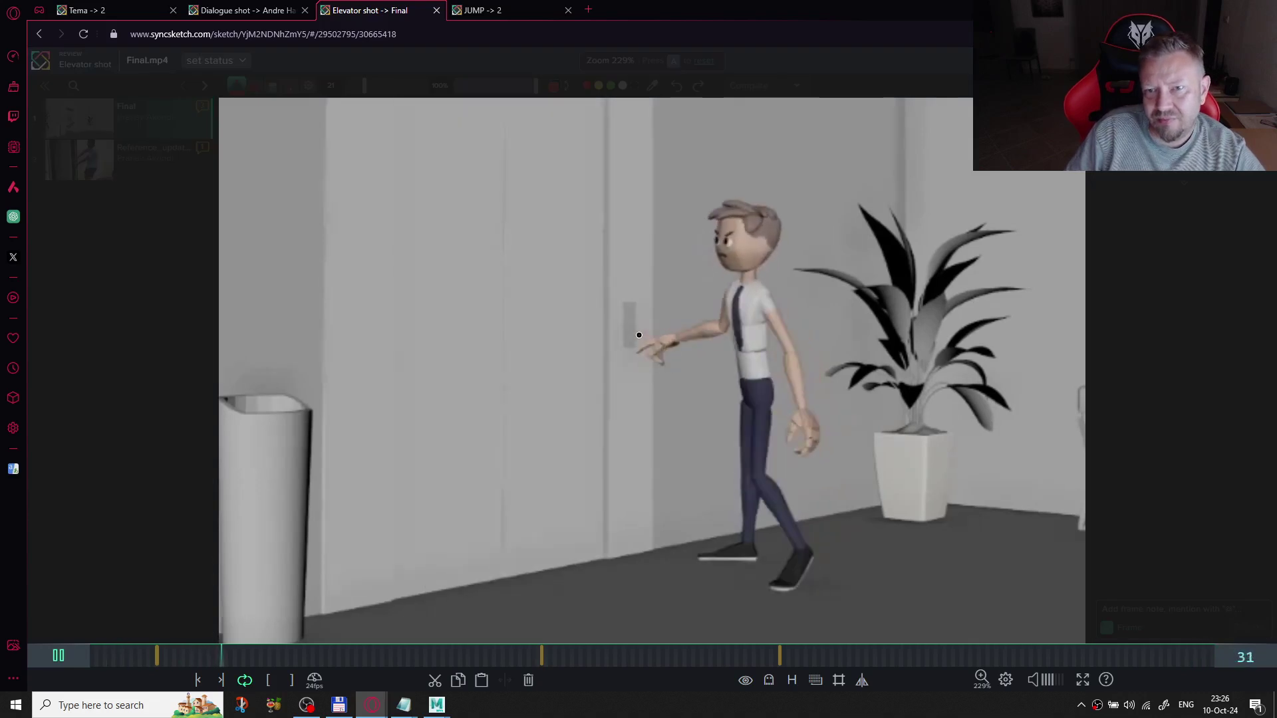
- Go back to frame 24 and sketch the pressing arm in red with a raised shoulder and bent elbow
{"action": "key", "text": "space"}
{"action": "key", "text": "Left"}
{"action": "key", "text": "Left"}
{"action": "key", "text": "Left"}
{"action": "key", "text": "Left"}
{"action": "key", "text": "Left"}
{"action": "key", "text": "Left"}
{"action": "key", "text": "Left"}
{"action": "key", "text": "Left"}
{"action": "key", "text": "Left"}
{"action": "key", "text": "Left"}
{"action": "key", "text": "Left"}
{"action": "key", "text": "Left"}
{"action": "key", "text": "Left"}
{"action": "key", "text": "Left"}
{"action": "key", "text": "Left"}
{"action": "key", "text": "Left"}
{"action": "key", "text": "Left"}
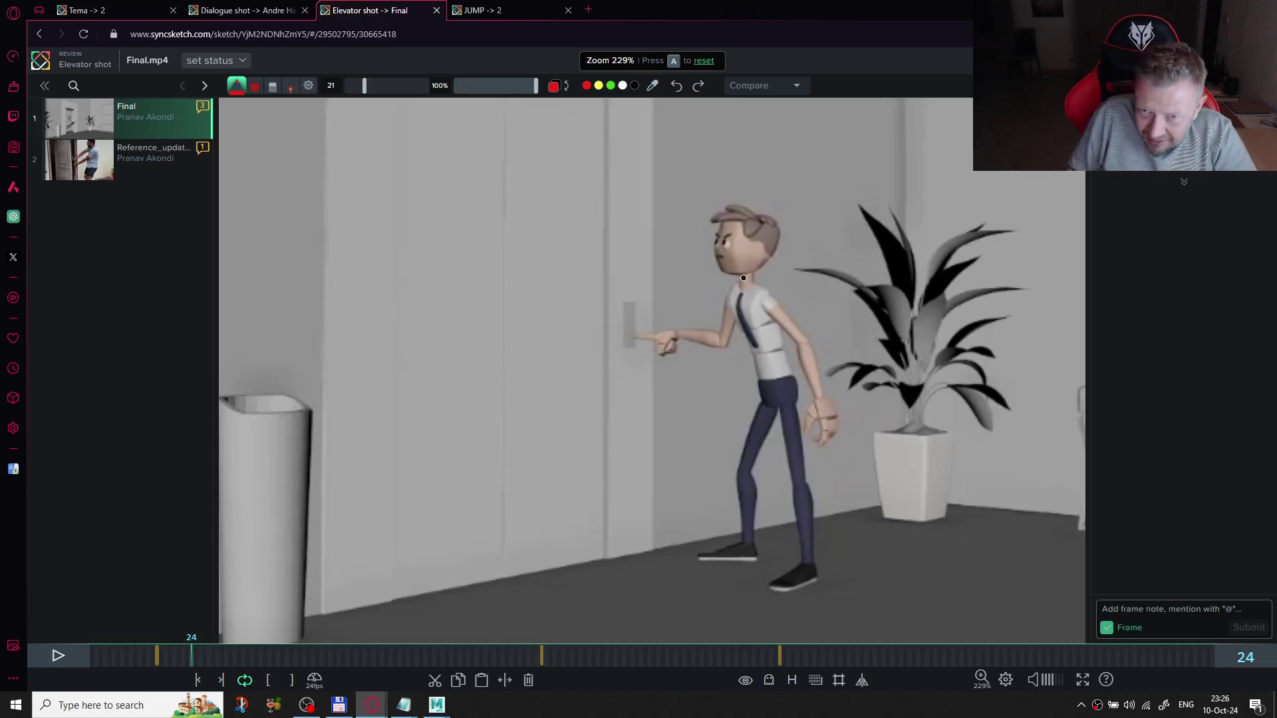
{"action": "mouse_move", "coordinate": [740, 284]}
{"action": "left_mouse_down"}
{"action": "mouse_move", "coordinate": [724, 293]}
{"action": "mouse_move", "coordinate": [728, 284]}
{"action": "mouse_move", "coordinate": [716, 326]}
{"action": "mouse_move", "coordinate": [670, 331]}
{"action": "left_mouse_up"}
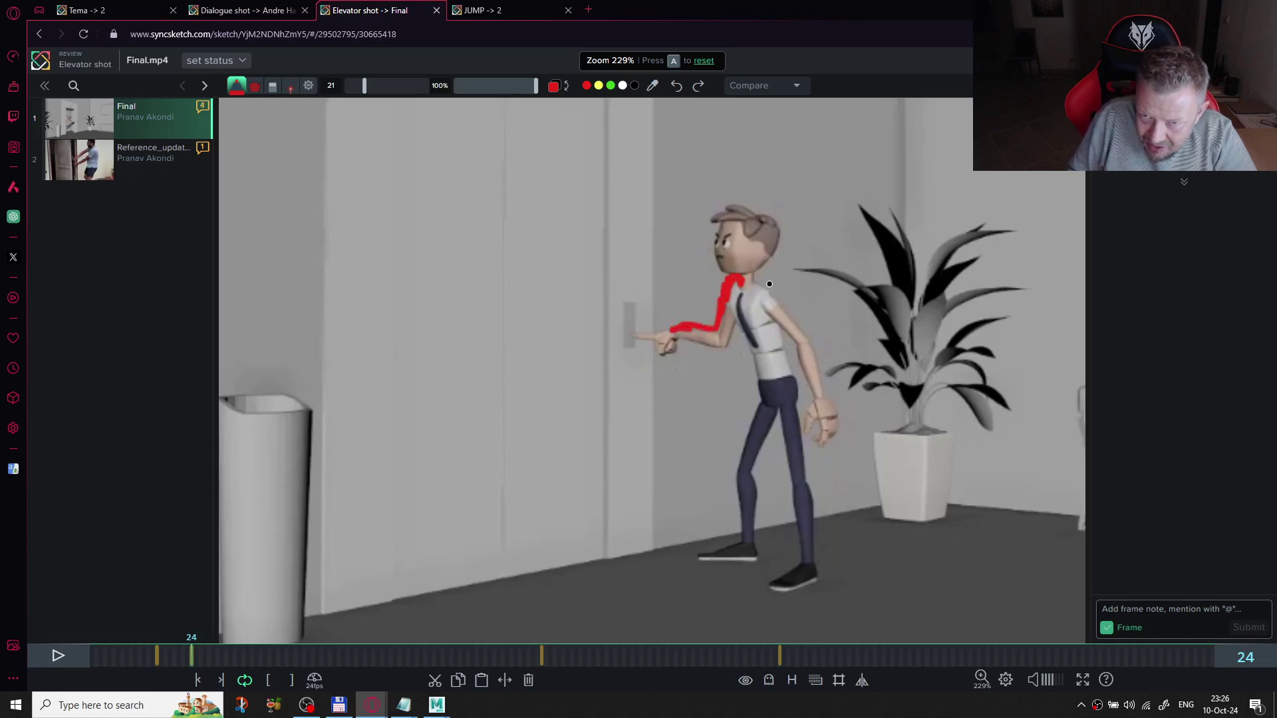
{"action": "left_click_drag", "start_coordinate": [756, 279], "coordinate": [813, 350]}
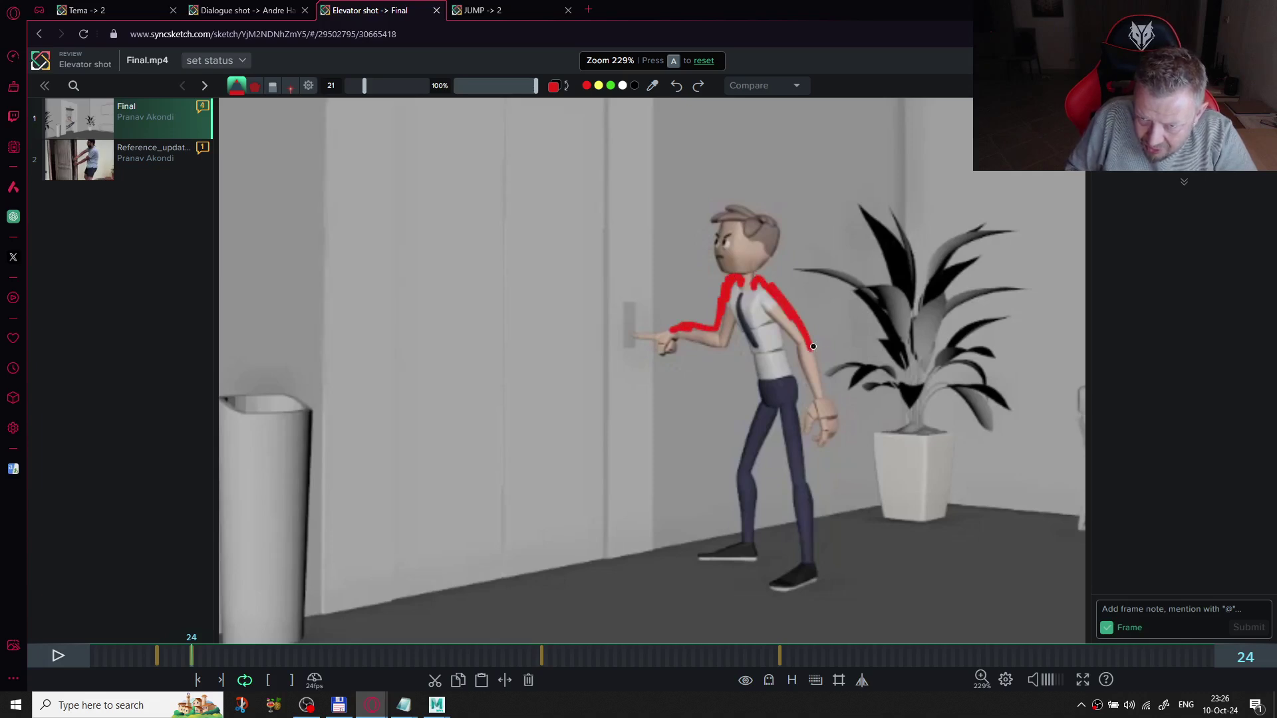
{"action": "key", "text": "ctrl+z"}
{"action": "mouse_move", "coordinate": [761, 280]}
{"action": "left_mouse_down"}
{"action": "mouse_move", "coordinate": [814, 335]}
{"action": "mouse_move", "coordinate": [822, 381]}
{"action": "mouse_move", "coordinate": [819, 347]}
{"action": "mouse_move", "coordinate": [831, 408]}
{"action": "mouse_move", "coordinate": [824, 399]}
{"action": "mouse_move", "coordinate": [815, 420]}
{"action": "mouse_move", "coordinate": [829, 412]}
{"action": "mouse_move", "coordinate": [807, 415]}
{"action": "mouse_move", "coordinate": [821, 395]}
{"action": "mouse_move", "coordinate": [809, 359]}
{"action": "left_mouse_up"}
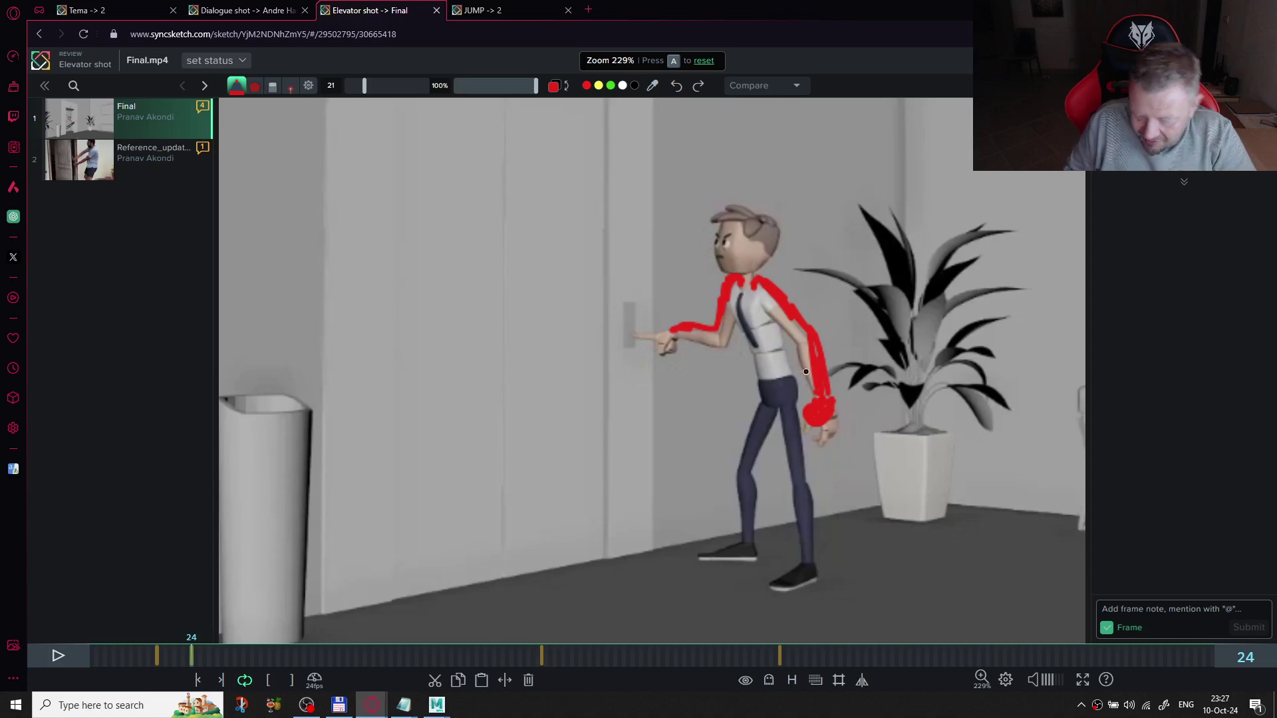
{"action": "key", "text": "e"}
{"action": "mouse_move", "coordinate": [817, 376]}
{"action": "left_mouse_down"}
{"action": "mouse_move", "coordinate": [765, 281]}
{"action": "mouse_move", "coordinate": [811, 408]}
{"action": "mouse_move", "coordinate": [839, 428]}
{"action": "left_mouse_up"}
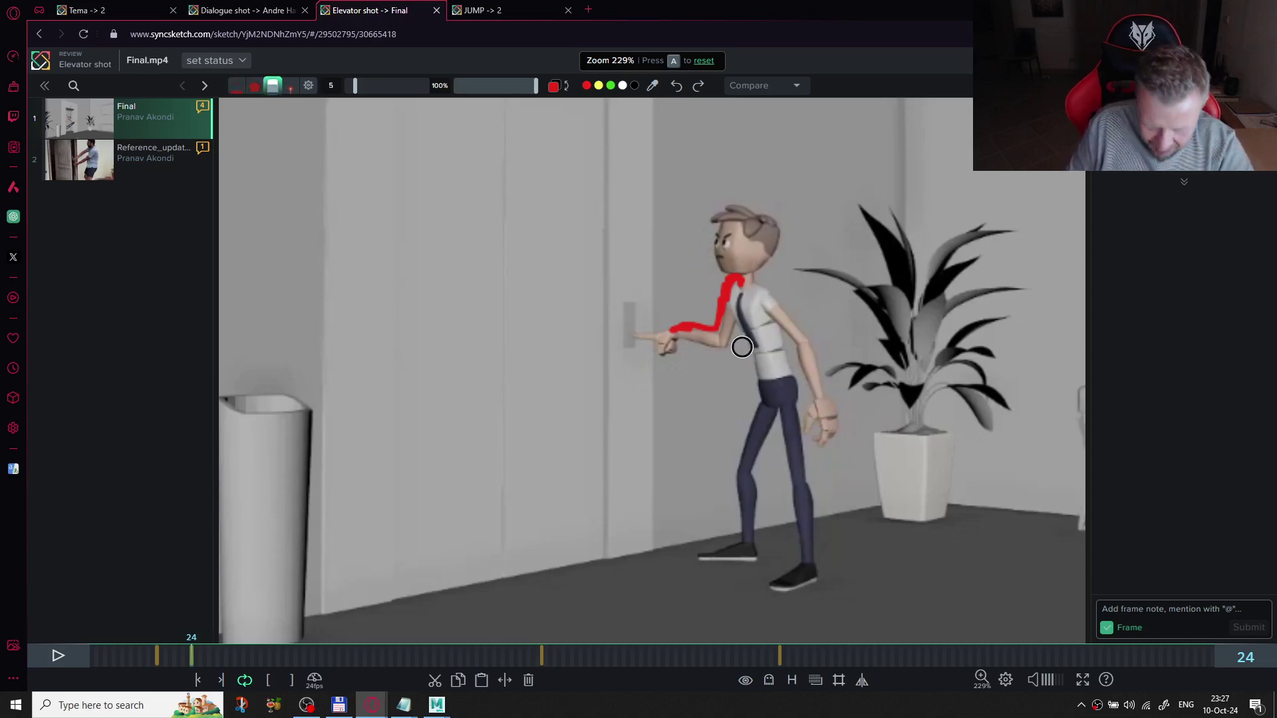
- Reduce the eraser to size 2 and outline the hanging arm and hand in red with a size 10 brush
{"action": "key", "text": "bracketleft"}
{"action": "key", "text": "bracketleft"}
{"action": "key", "text": "bracketleft"}
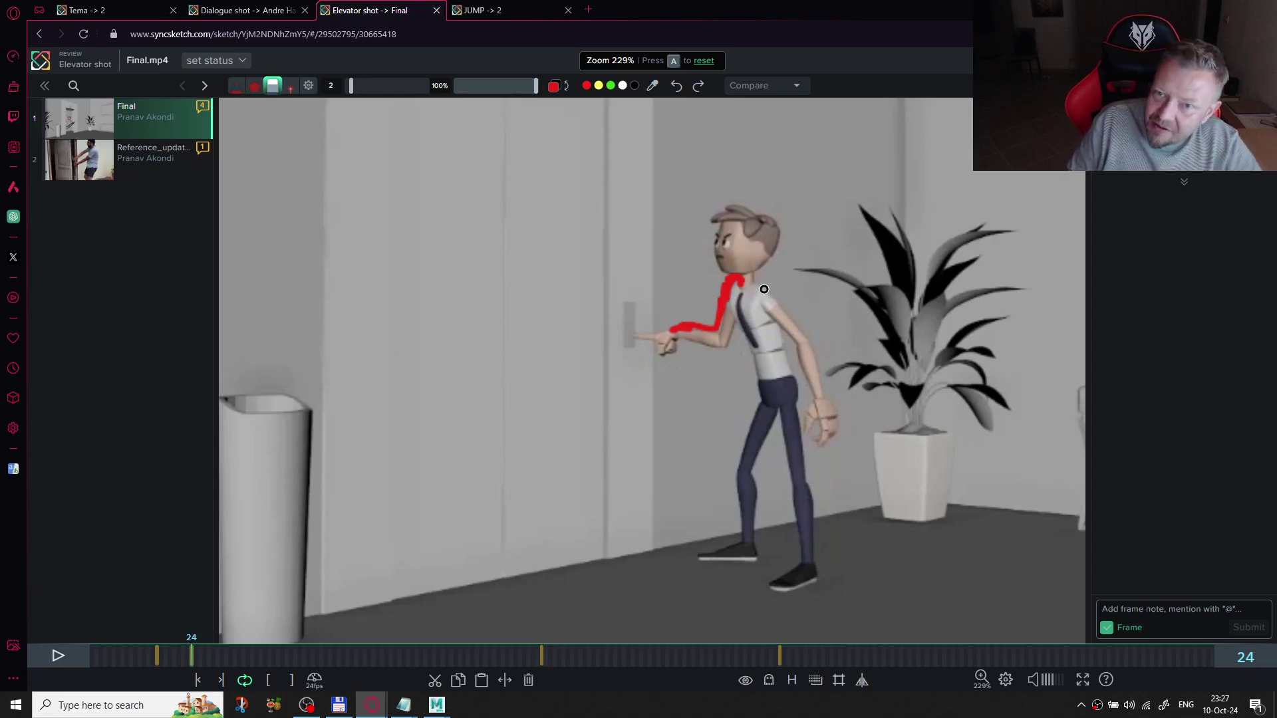
{"action": "key", "text": "p"}
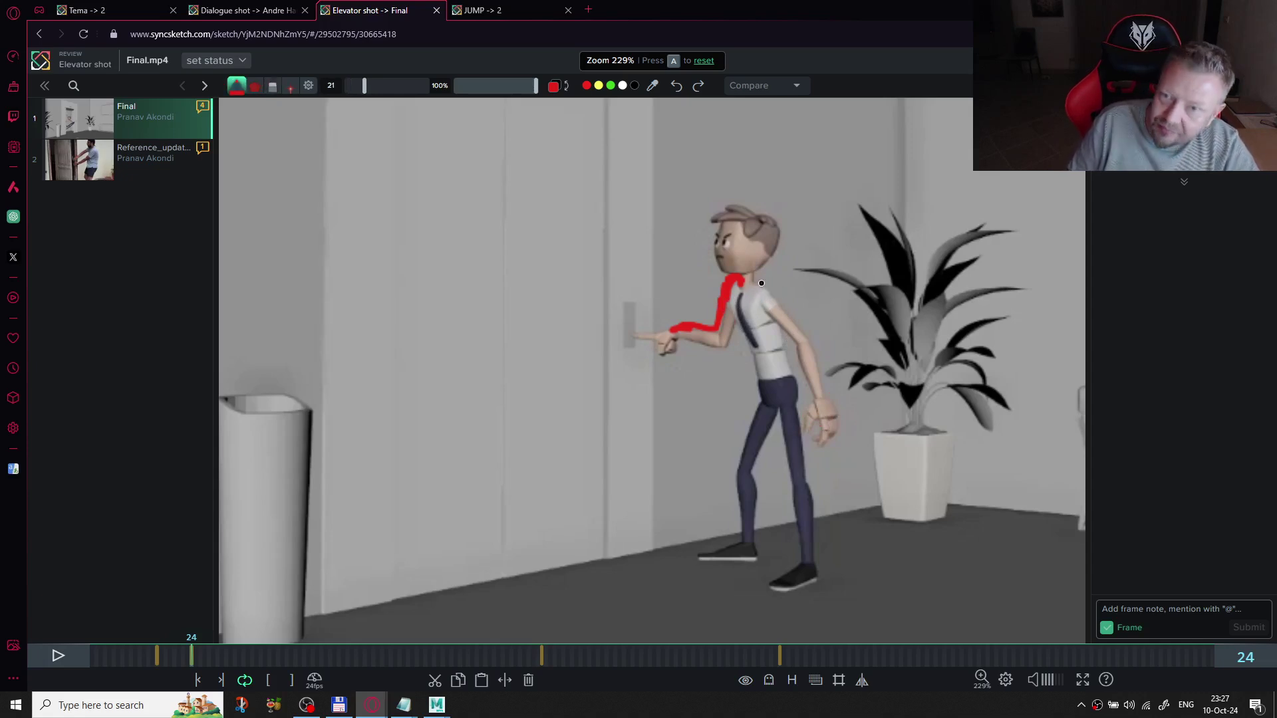
{"action": "left_click_drag", "start_coordinate": [756, 285], "coordinate": [764, 284]}
{"action": "key", "text": "ctrl+z"}
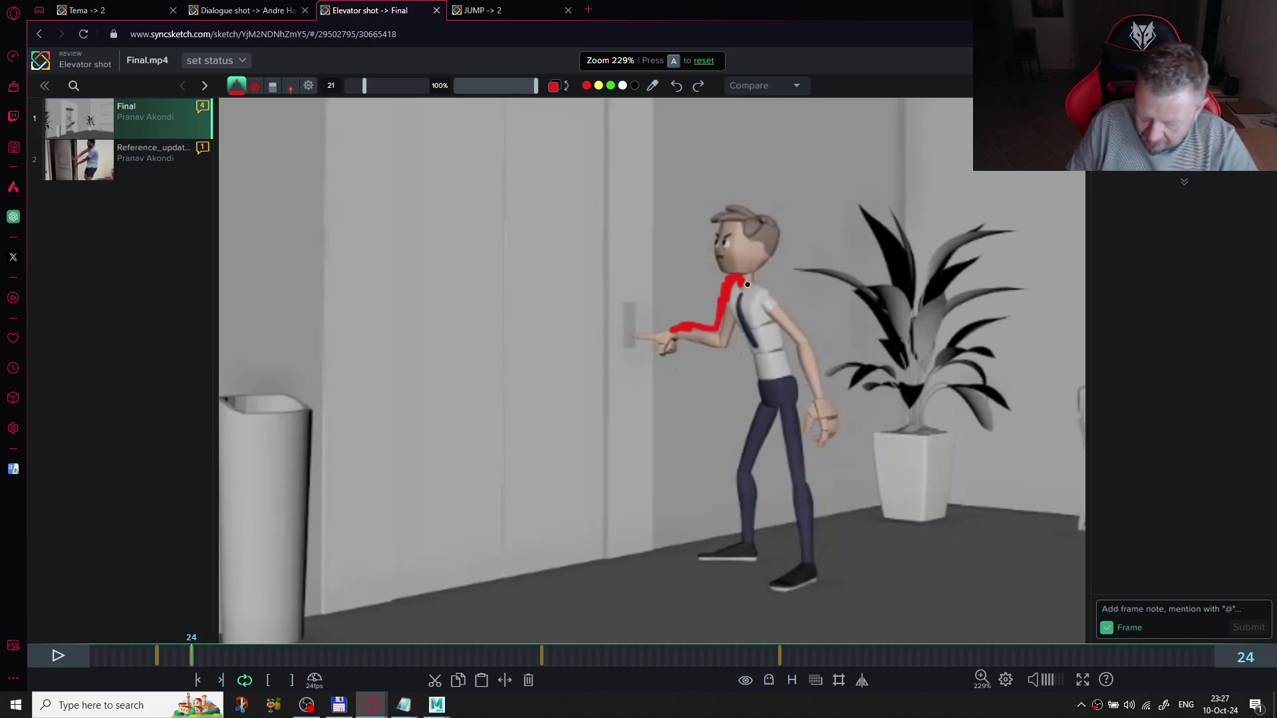
{"action": "scroll", "coordinate": [748, 283], "scroll_direction": "down", "scroll_amount": 5}
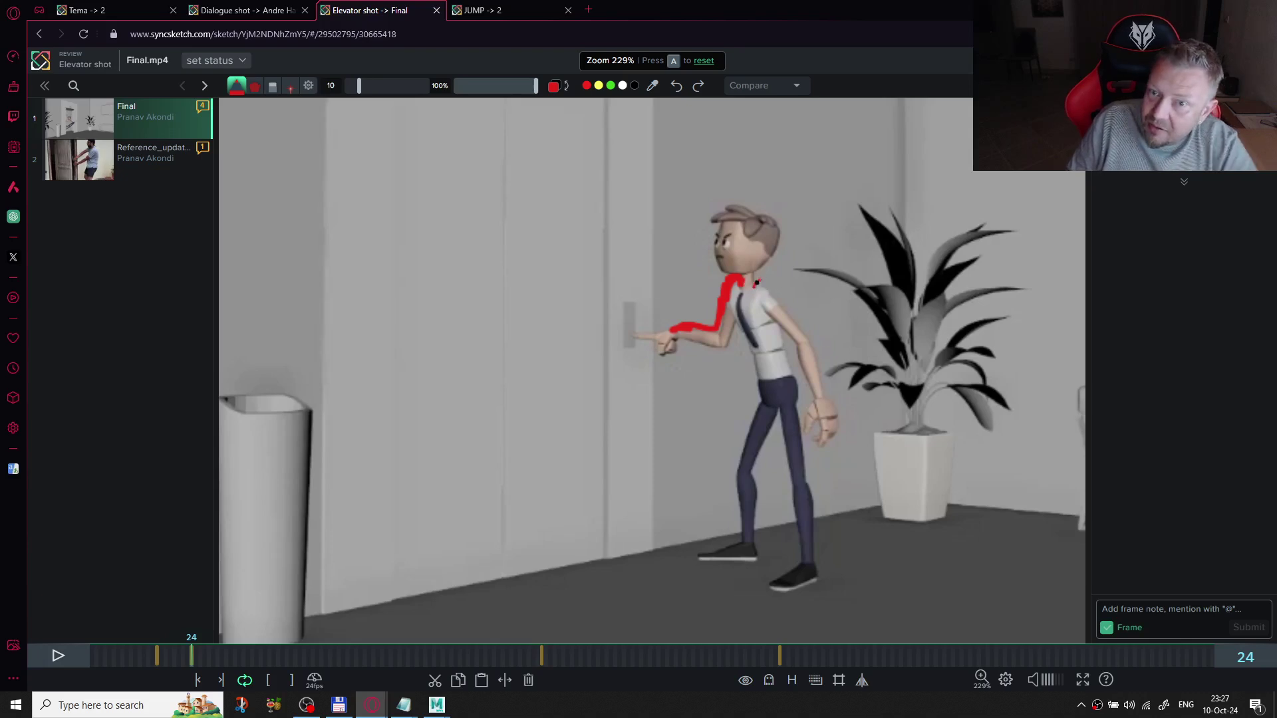
{"action": "mouse_move", "coordinate": [765, 278]}
{"action": "left_mouse_down"}
{"action": "mouse_move", "coordinate": [816, 339]}
{"action": "mouse_move", "coordinate": [822, 409]}
{"action": "mouse_move", "coordinate": [833, 404]}
{"action": "mouse_move", "coordinate": [823, 424]}
{"action": "mouse_move", "coordinate": [837, 409]}
{"action": "mouse_move", "coordinate": [824, 428]}
{"action": "mouse_move", "coordinate": [815, 386]}
{"action": "left_mouse_up"}
{"action": "mouse_move", "coordinate": [765, 302]}
{"action": "left_mouse_down"}
{"action": "mouse_move", "coordinate": [807, 349]}
{"action": "mouse_move", "coordinate": [822, 400]}
{"action": "left_mouse_up"}
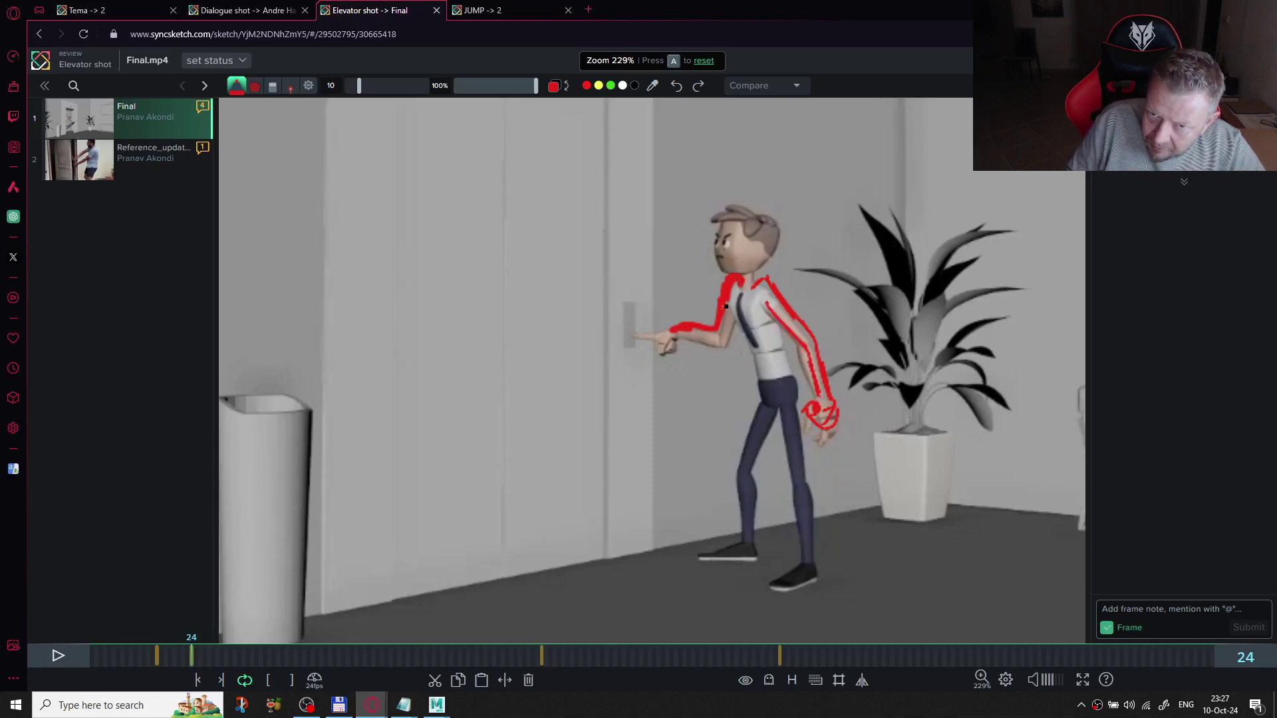
- Thin the thick shoulder stroke of the pressing arm with the eraser and redraw its line up to the neck
{"action": "key", "text": "e"}
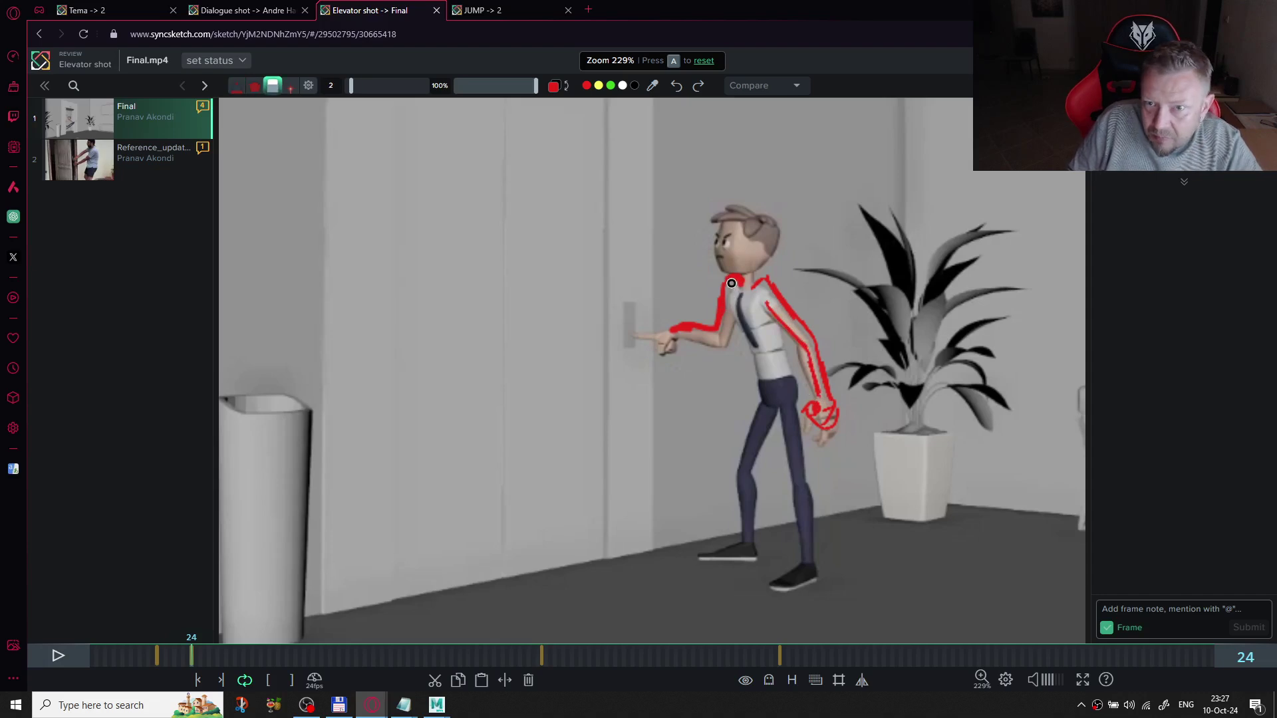
{"action": "mouse_move", "coordinate": [731, 291]}
{"action": "left_mouse_down"}
{"action": "mouse_move", "coordinate": [728, 323]}
{"action": "mouse_move", "coordinate": [714, 273]}
{"action": "mouse_move", "coordinate": [725, 271]}
{"action": "left_mouse_up"}
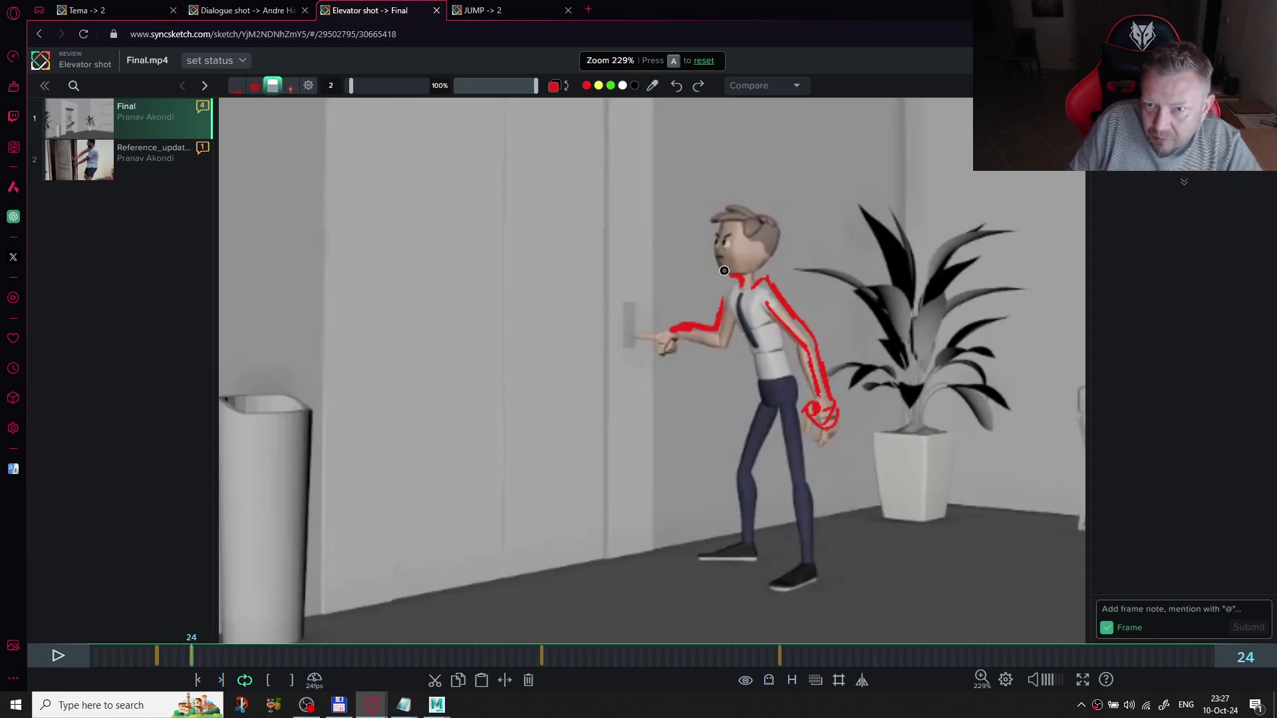
{"action": "key", "text": "p"}
{"action": "left_click_drag", "start_coordinate": [729, 287], "coordinate": [723, 298]}
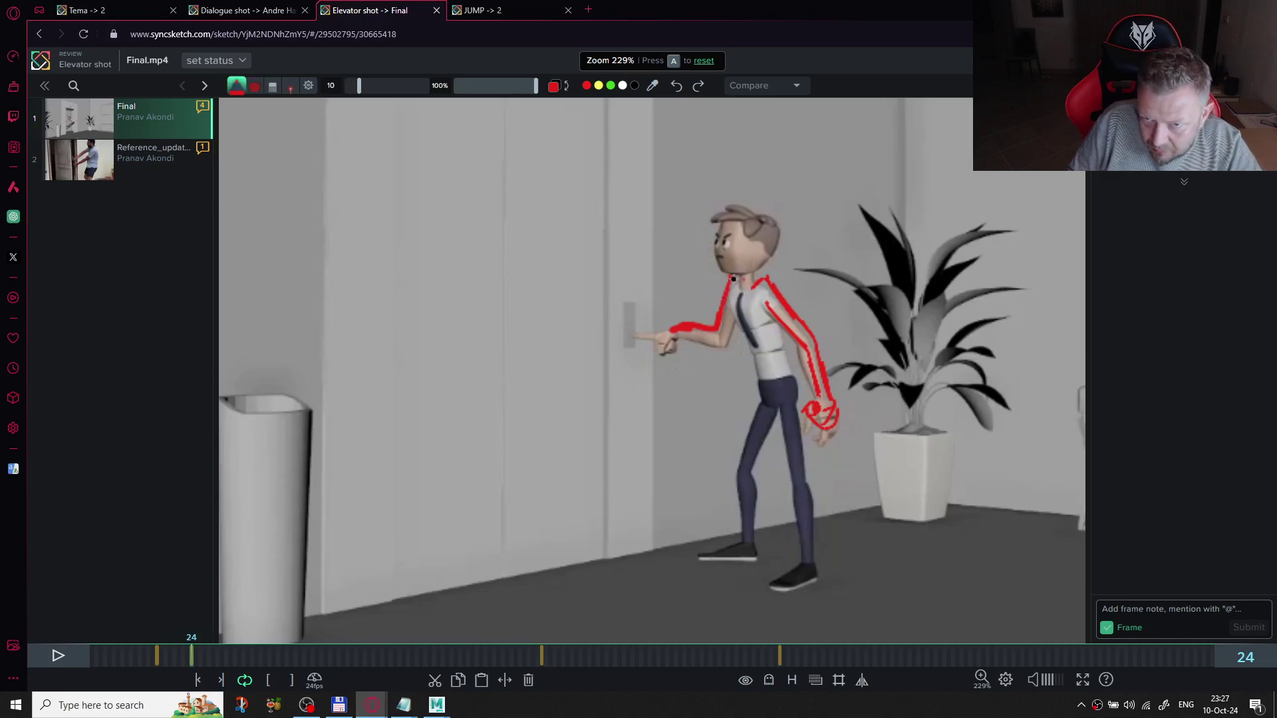
{"action": "left_click_drag", "start_coordinate": [730, 279], "coordinate": [728, 282]}
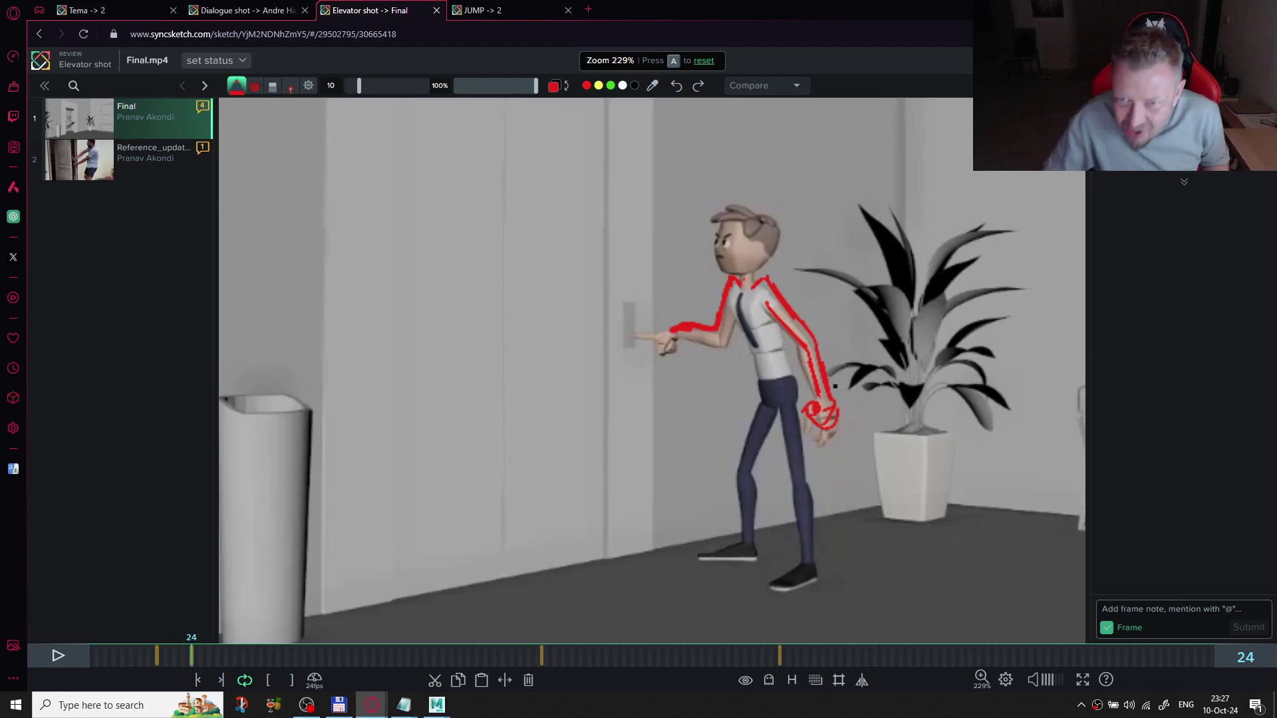
- Sketch the torso's center line, the pointing finger, and the planted rear leg with its foot in red
{"action": "left_click_drag", "start_coordinate": [749, 299], "coordinate": [777, 385]}
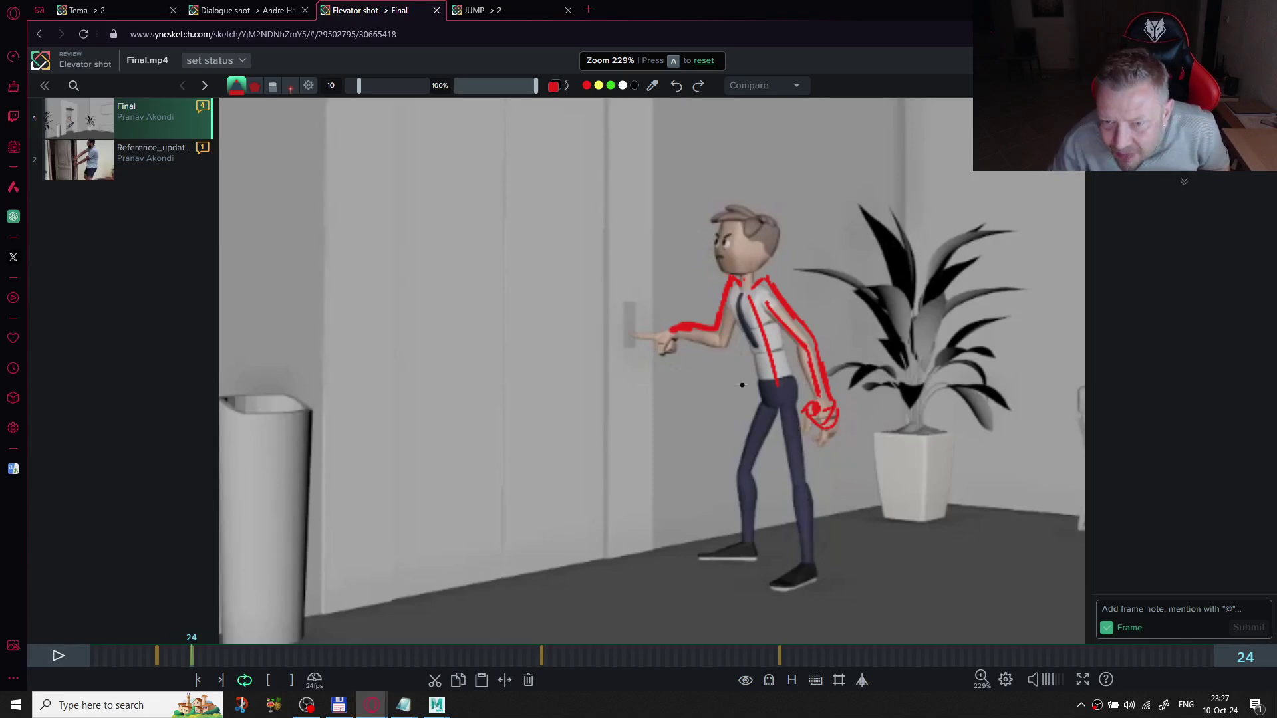
{"action": "left_click_drag", "start_coordinate": [680, 326], "coordinate": [650, 332]}
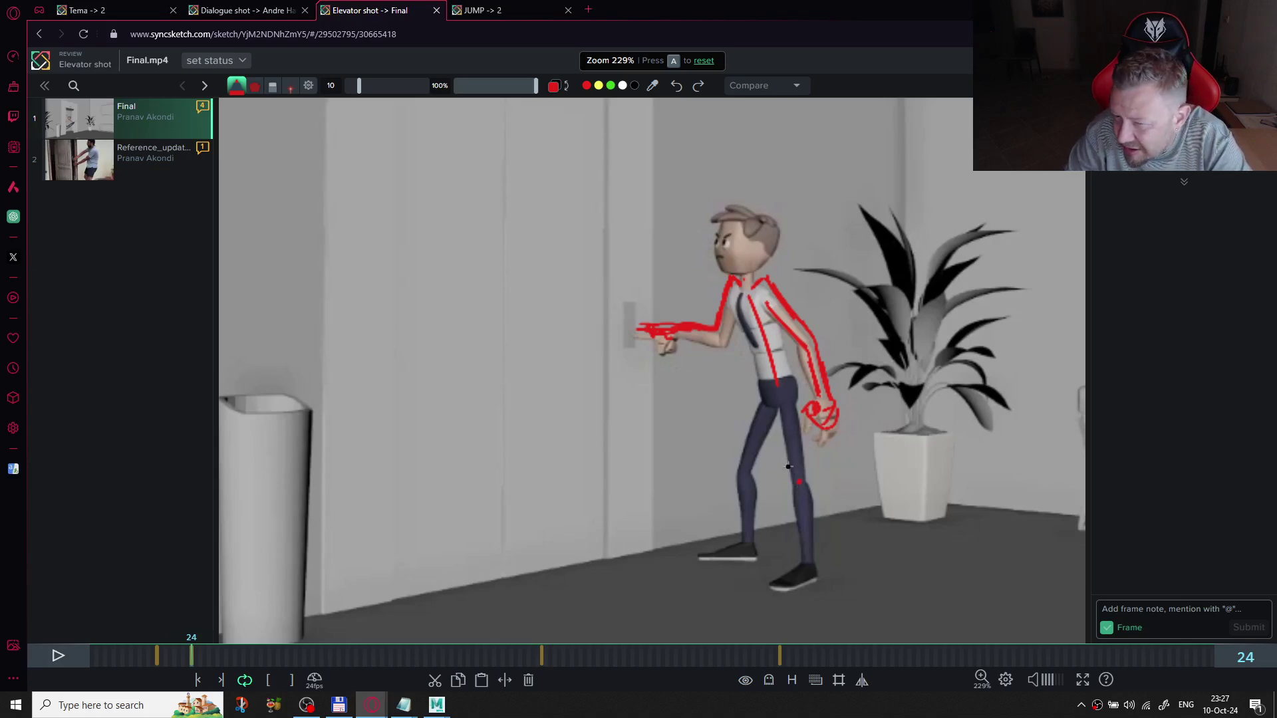
{"action": "left_click_drag", "start_coordinate": [804, 572], "coordinate": [773, 589]}
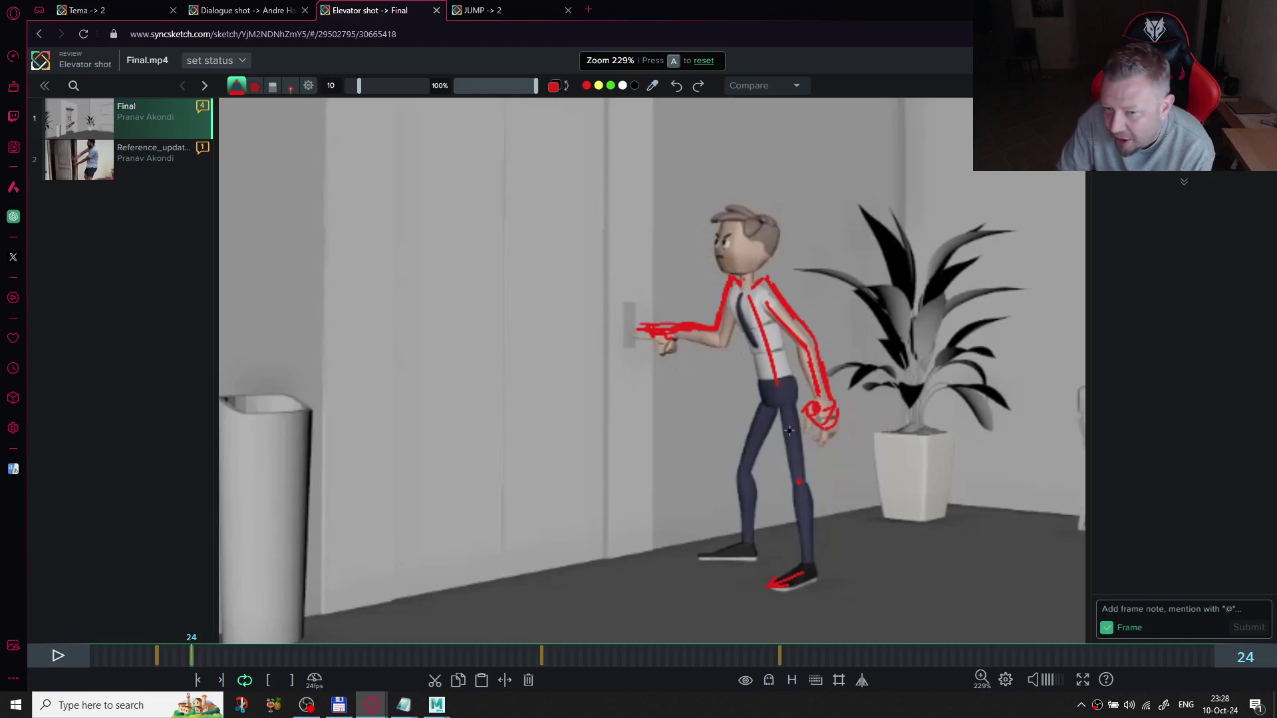
{"action": "left_click_drag", "start_coordinate": [780, 415], "coordinate": [806, 572]}
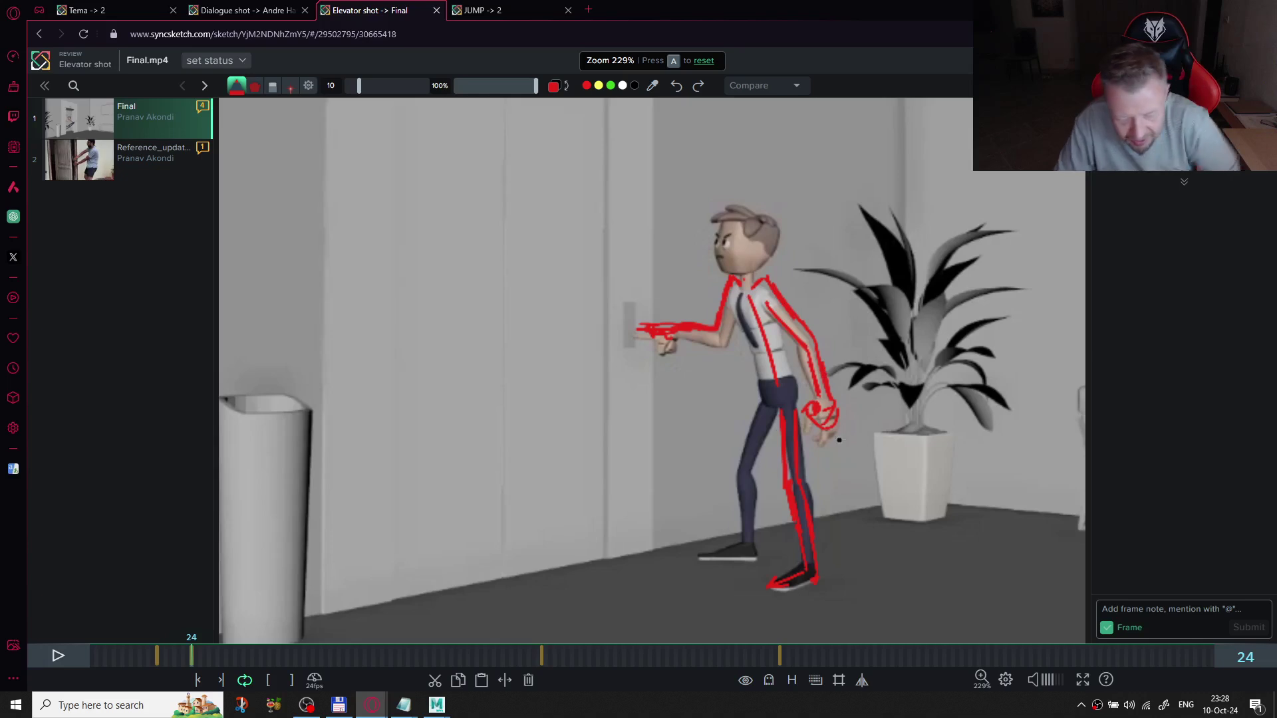
- Erase the hanging forearm and hand sketch and redraw them straighter and slightly farther behind the body
{"action": "key", "text": "e"}
{"action": "mouse_move", "coordinate": [808, 374]}
{"action": "left_mouse_down"}
{"action": "mouse_move", "coordinate": [818, 419]}
{"action": "mouse_move", "coordinate": [831, 415]}
{"action": "mouse_move", "coordinate": [810, 379]}
{"action": "mouse_move", "coordinate": [807, 406]}
{"action": "mouse_move", "coordinate": [838, 391]}
{"action": "mouse_move", "coordinate": [816, 358]}
{"action": "mouse_move", "coordinate": [832, 409]}
{"action": "left_mouse_up"}
{"action": "key", "text": "p"}
{"action": "mouse_move", "coordinate": [808, 339]}
{"action": "left_mouse_down"}
{"action": "mouse_move", "coordinate": [844, 415]}
{"action": "mouse_move", "coordinate": [825, 397]}
{"action": "mouse_move", "coordinate": [823, 418]}
{"action": "mouse_move", "coordinate": [821, 404]}
{"action": "mouse_move", "coordinate": [827, 423]}
{"action": "mouse_move", "coordinate": [839, 414]}
{"action": "left_mouse_up"}
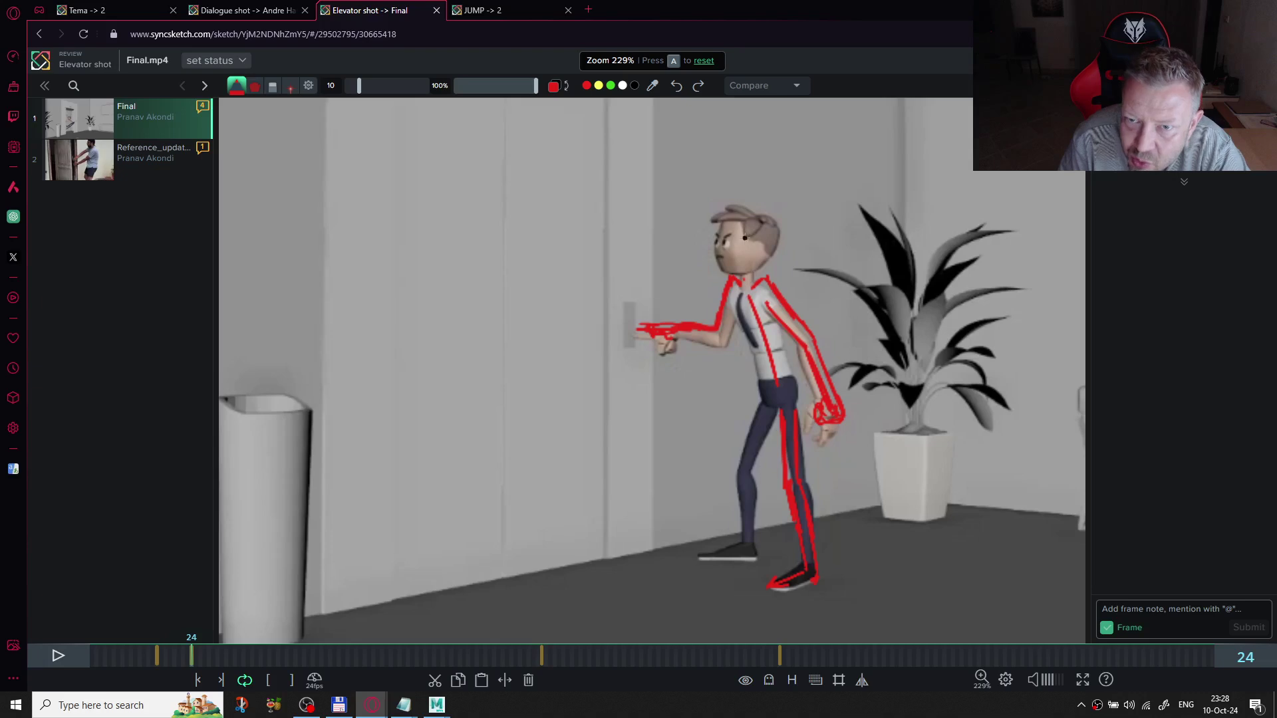
- Sketch a red oval with simple facial features over the character's head, undoing the unsatisfactory strokes
{"action": "mouse_move", "coordinate": [728, 237]}
{"action": "left_mouse_down"}
{"action": "mouse_move", "coordinate": [725, 247]}
{"action": "mouse_move", "coordinate": [777, 261]}
{"action": "mouse_move", "coordinate": [750, 284]}
{"action": "left_mouse_up"}
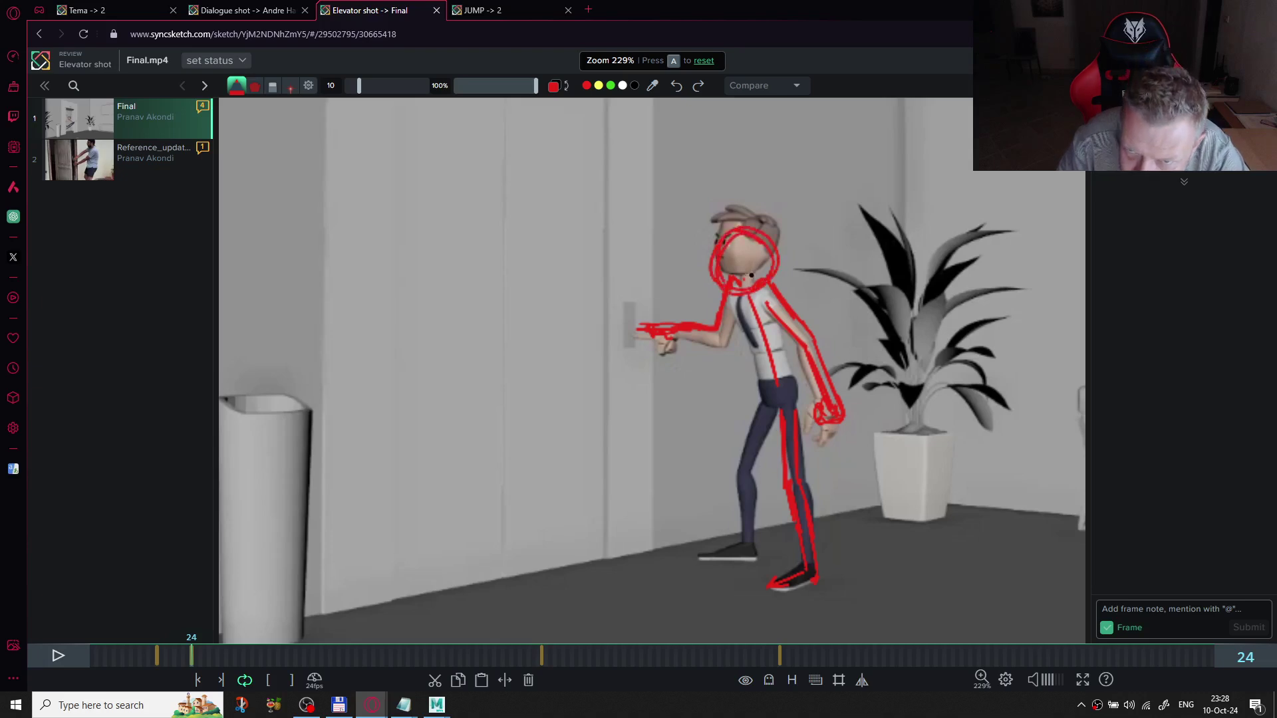
{"action": "key", "text": "ctrl+z"}
{"action": "mouse_move", "coordinate": [739, 230]}
{"action": "left_mouse_down"}
{"action": "mouse_move", "coordinate": [760, 280]}
{"action": "mouse_move", "coordinate": [722, 248]}
{"action": "mouse_move", "coordinate": [760, 246]}
{"action": "mouse_move", "coordinate": [731, 283]}
{"action": "mouse_move", "coordinate": [744, 223]}
{"action": "mouse_move", "coordinate": [762, 270]}
{"action": "mouse_move", "coordinate": [716, 278]}
{"action": "mouse_move", "coordinate": [760, 235]}
{"action": "mouse_move", "coordinate": [731, 284]}
{"action": "mouse_move", "coordinate": [733, 227]}
{"action": "mouse_move", "coordinate": [742, 274]}
{"action": "left_mouse_up"}
{"action": "key", "text": "ctrl+z"}
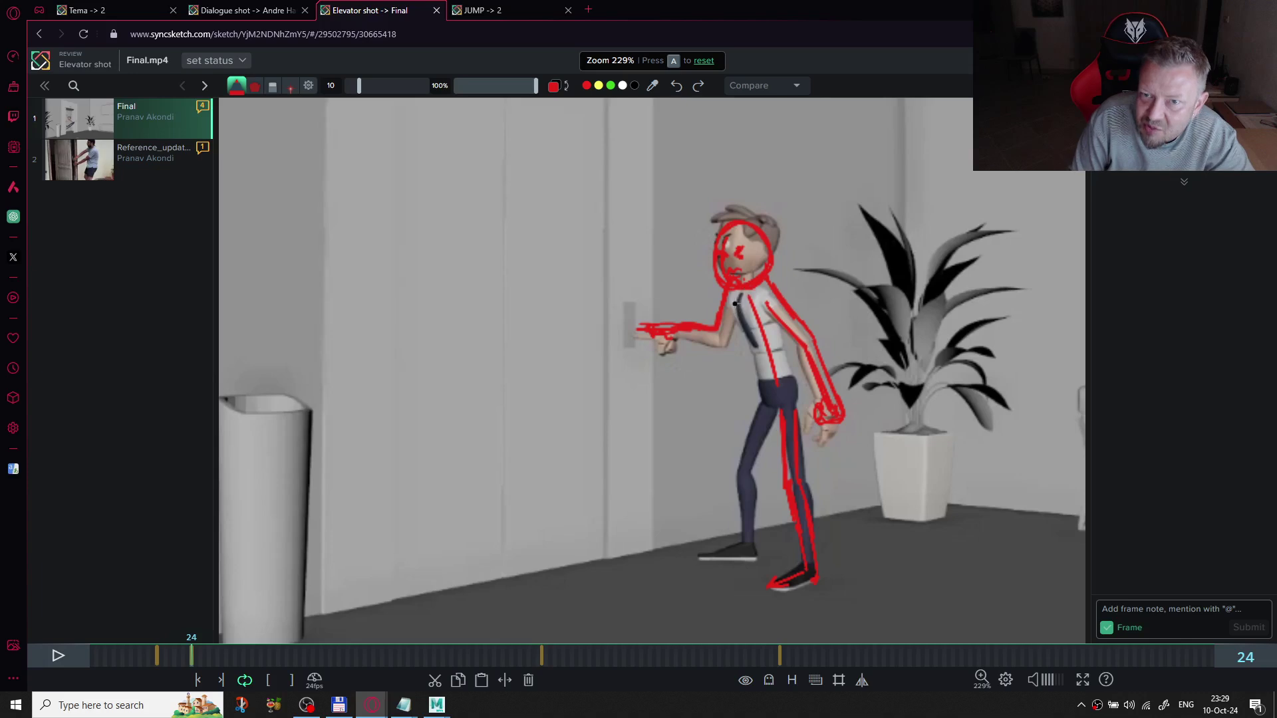
{"action": "key", "text": "Right"}
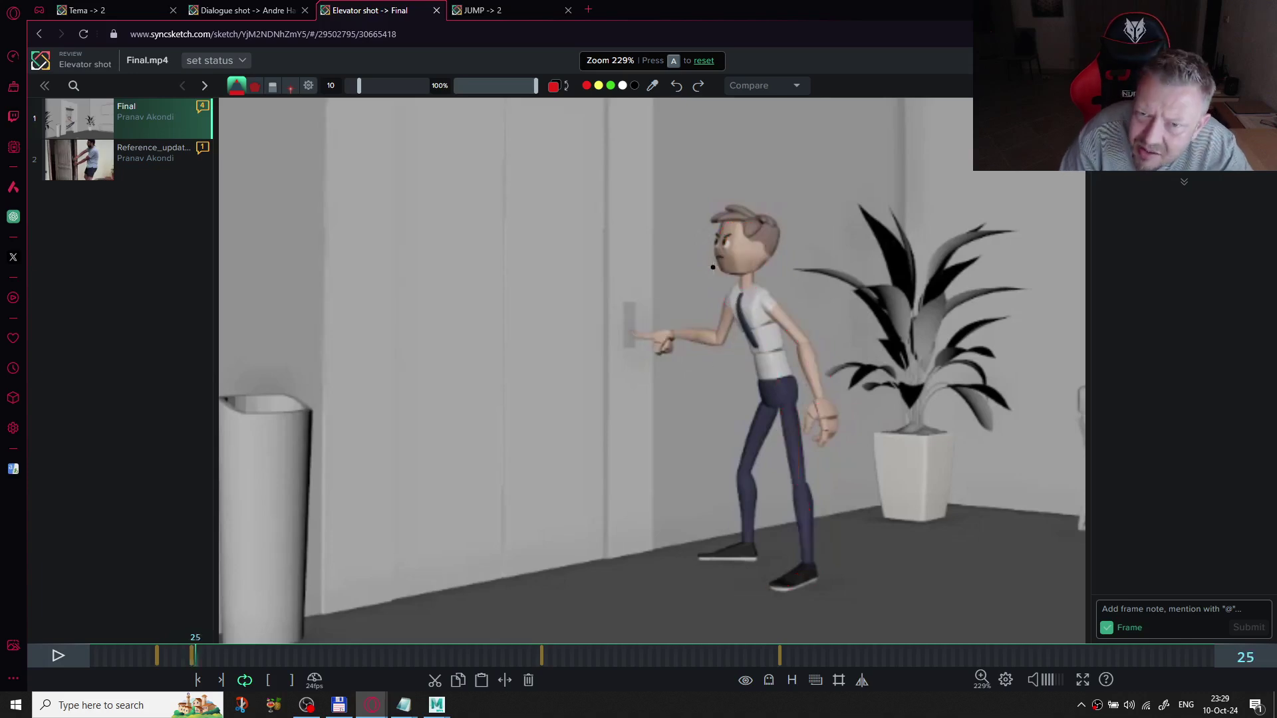
{"action": "key", "text": "Left"}
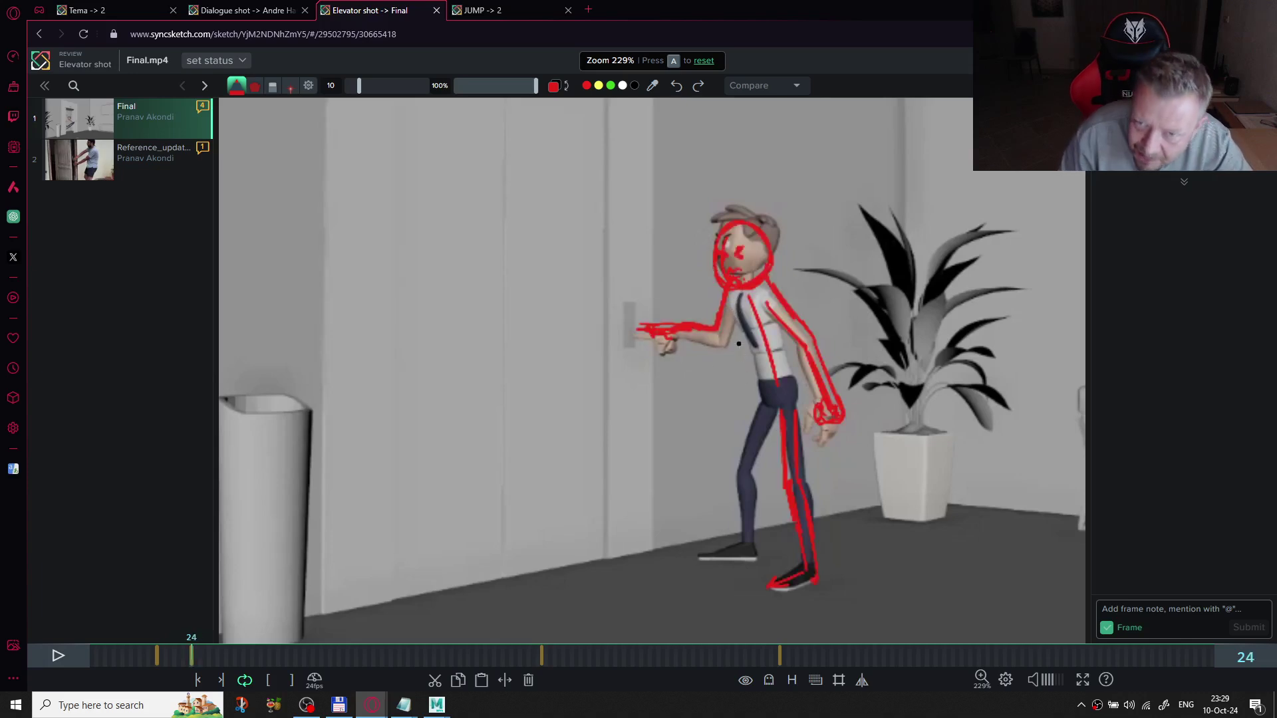
{"action": "type", "text": "v"}
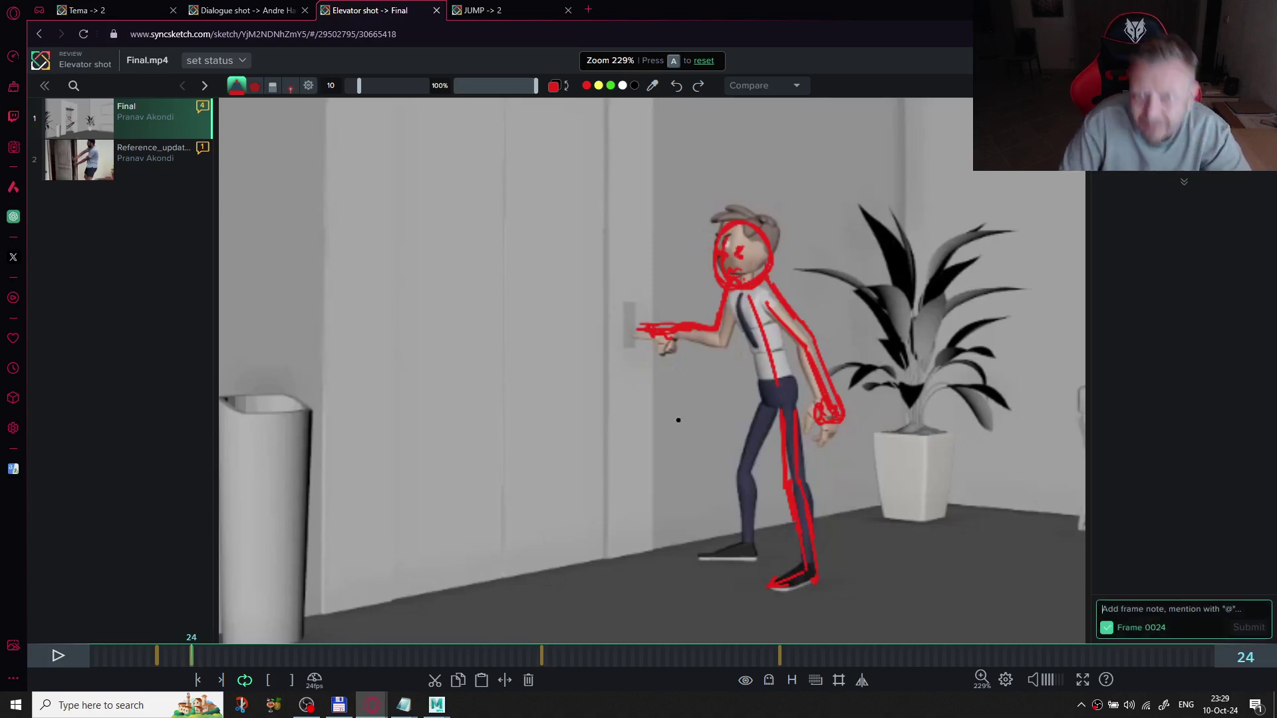
{"action": "type", "text": "c"}
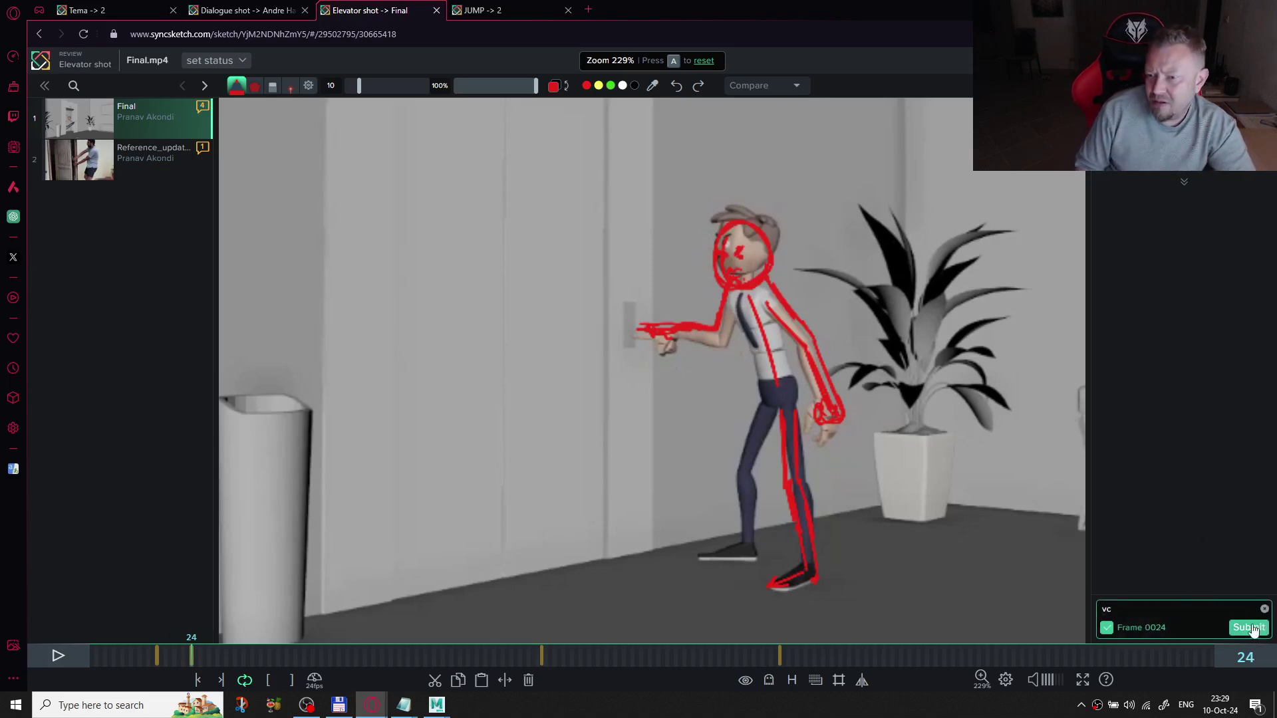
{"action": "left_click", "coordinate": [1263, 610]}
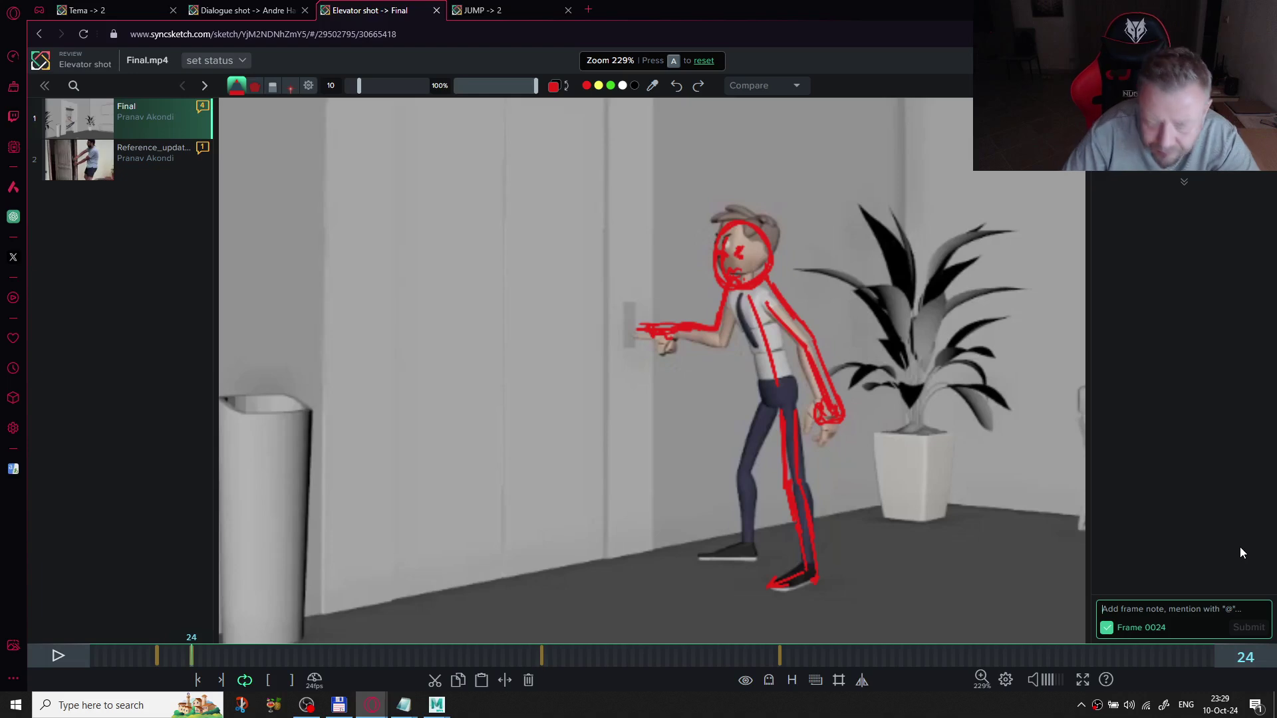
{"action": "type", "text": "v"}
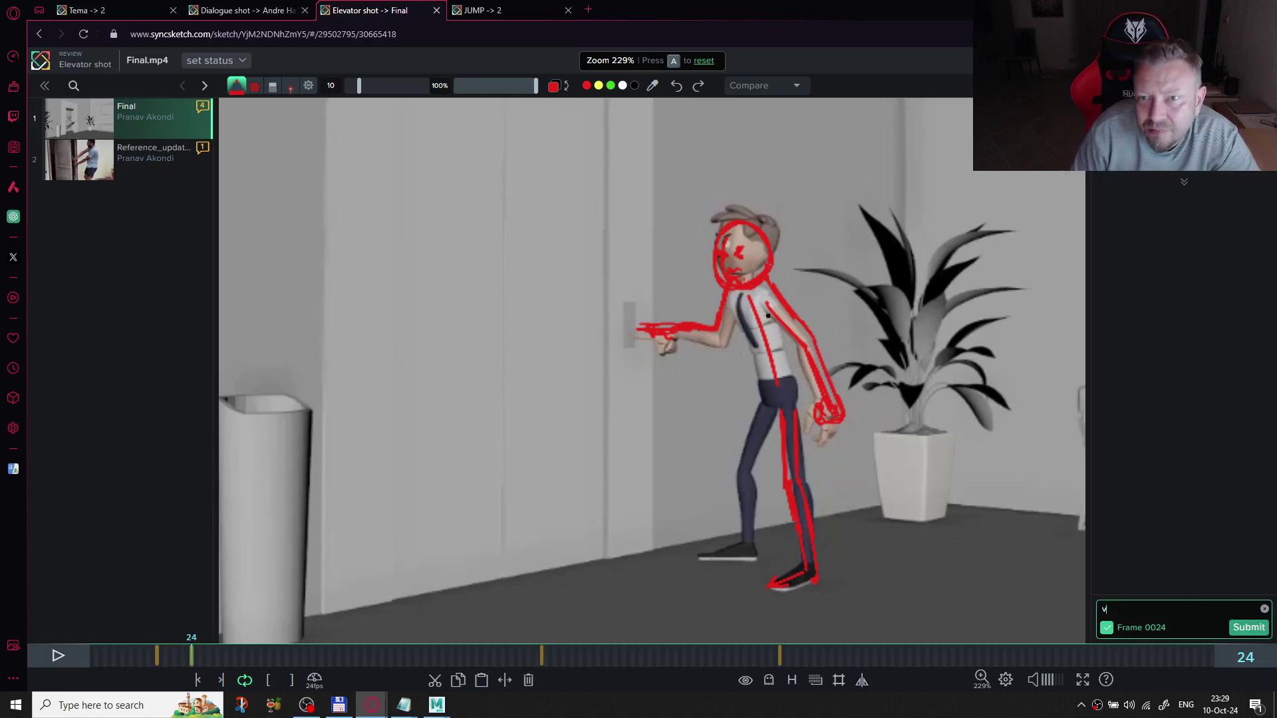
{"action": "left_click", "coordinate": [1263, 609]}
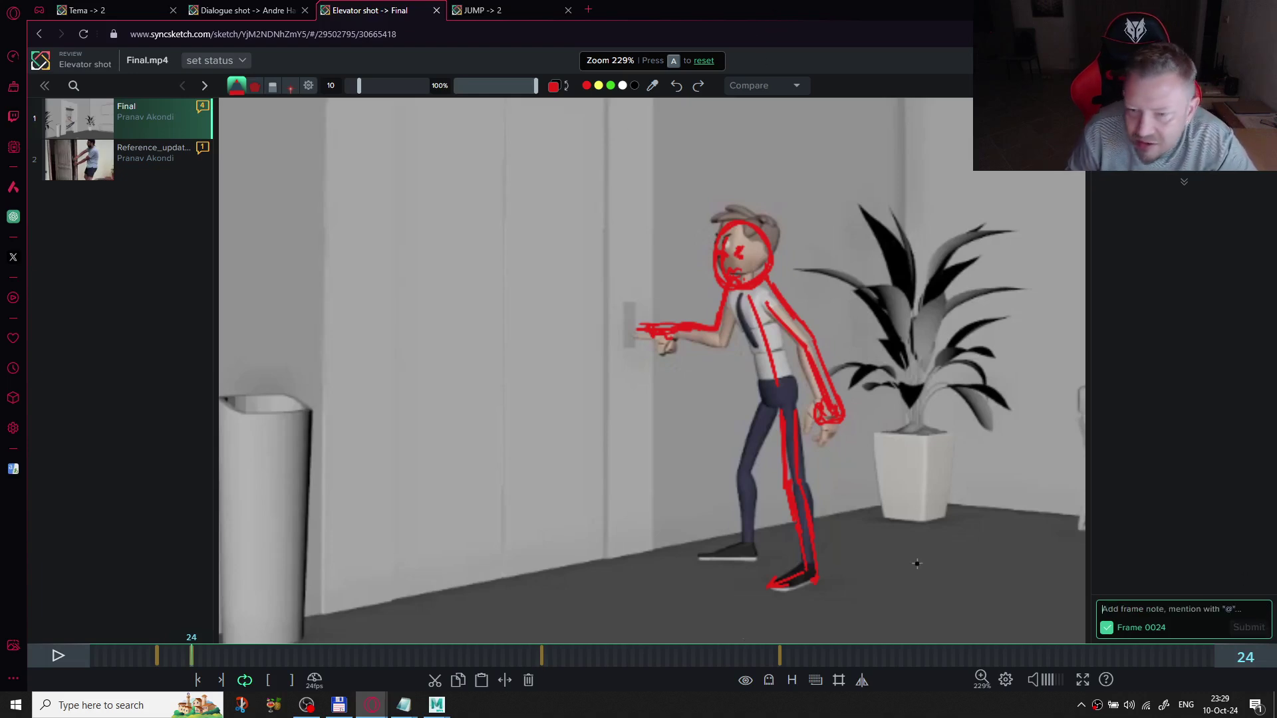
- Scrub to frame 139, then go through the annotated frames 160 and 16 back to the sketched frame 24
{"action": "left_click_drag", "start_coordinate": [714, 659], "coordinate": [688, 653]}
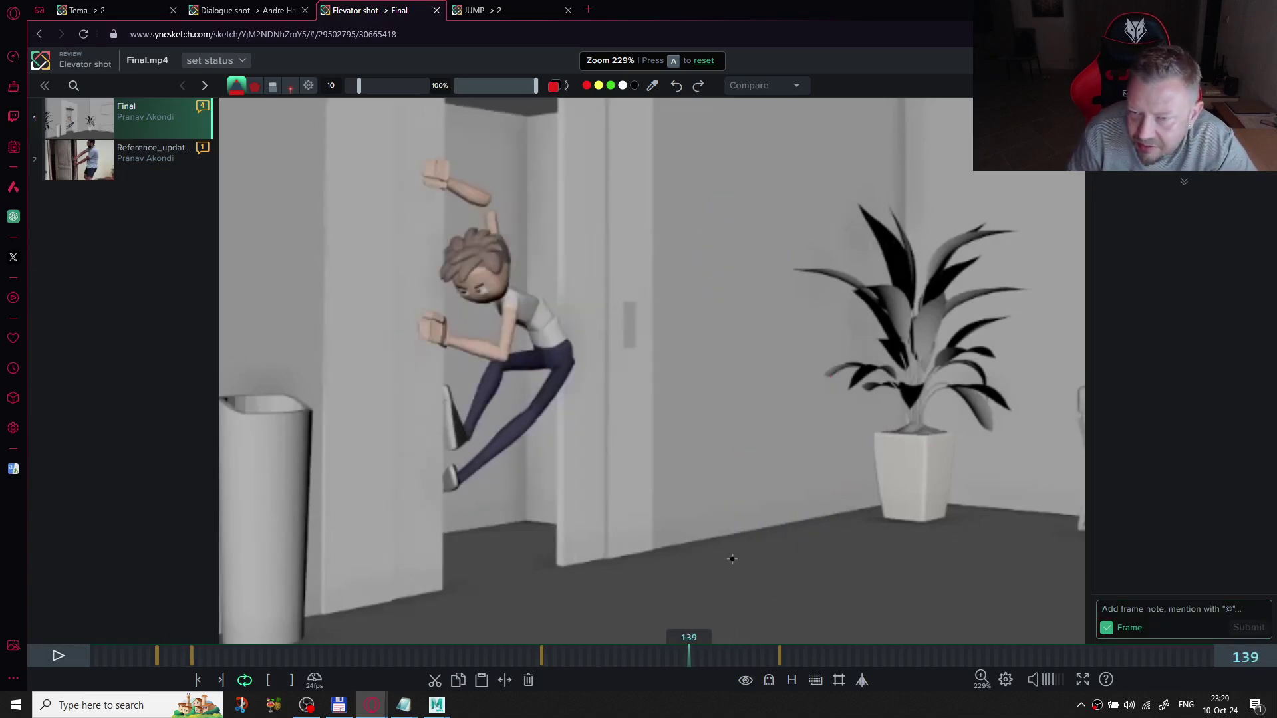
{"action": "key", "text": "shift+s"}
{"action": "left_click", "coordinate": [544, 656]}
{"action": "key", "text": "space"}
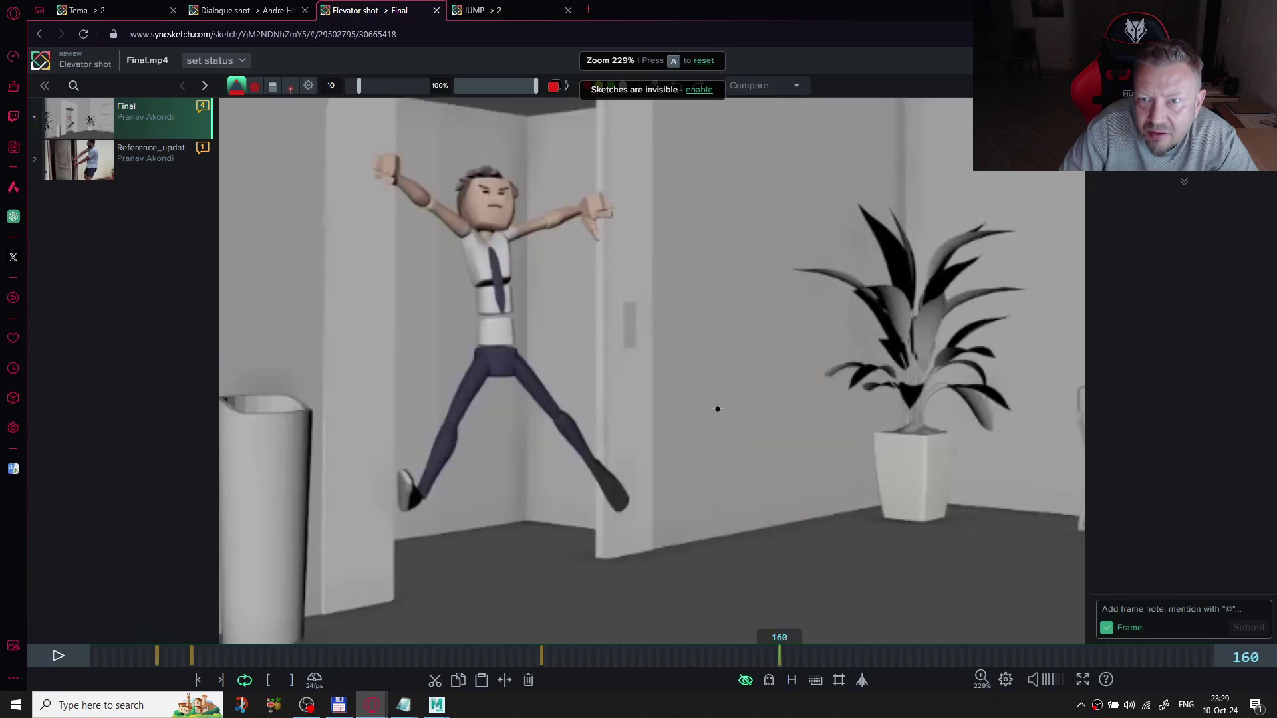
{"action": "key", "text": "shift+s"}
{"action": "key", "text": "shift+Right"}
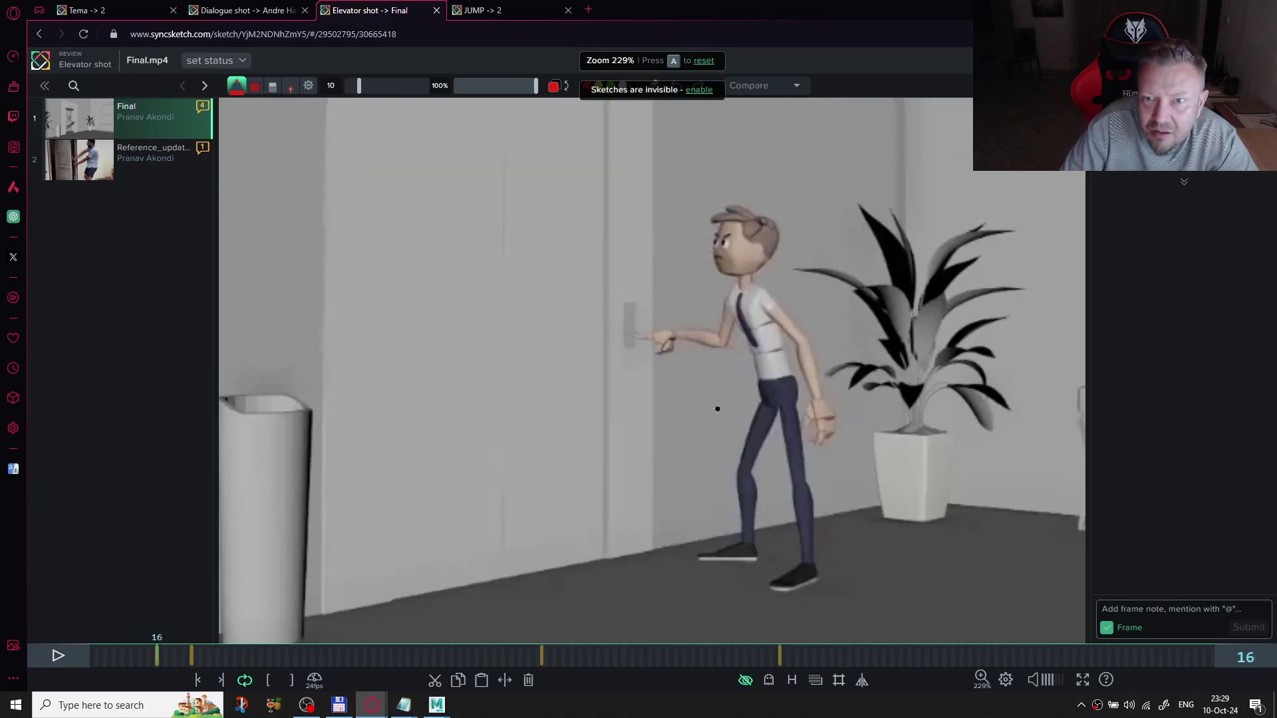
{"action": "key", "text": "shift+Right"}
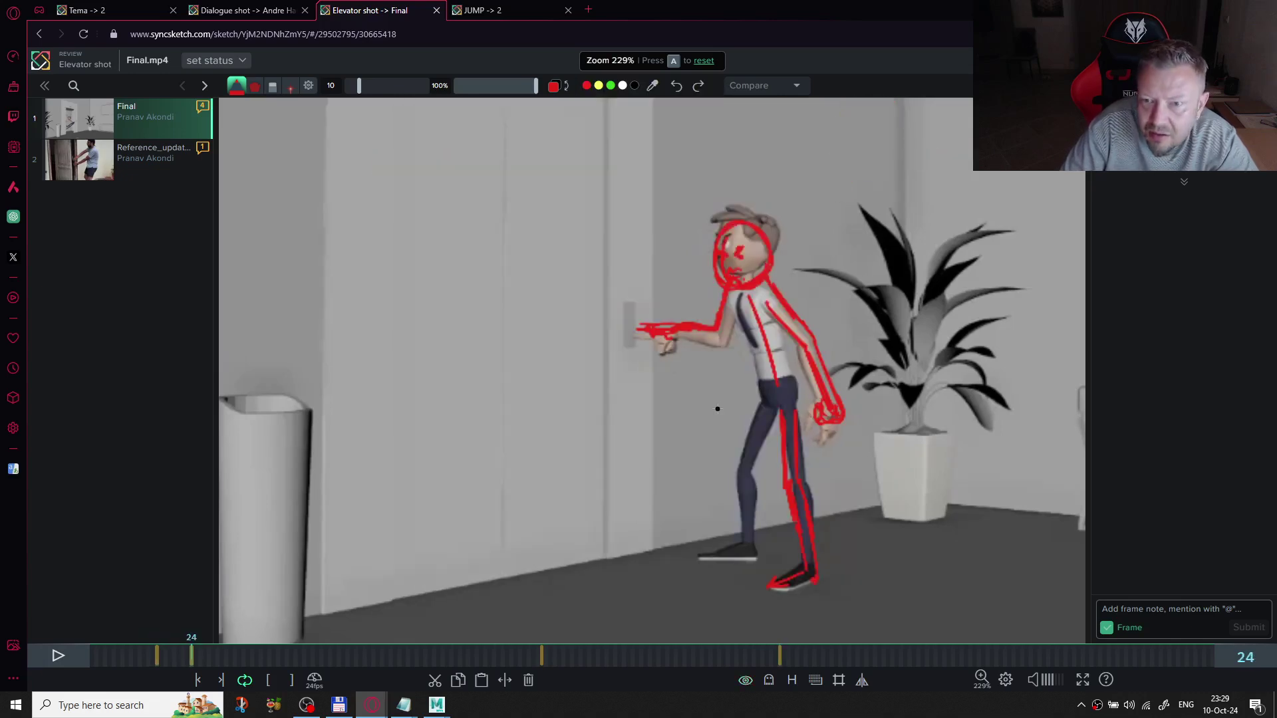
- Toggle the sketches off and on at frame 24 to compare the red pose with the original, leaving them shown
{"action": "key", "text": "shift+s"}
{"action": "key", "text": "shift+s"}
{"action": "key", "text": "shift+s"}
{"action": "key", "text": "shift+s"}
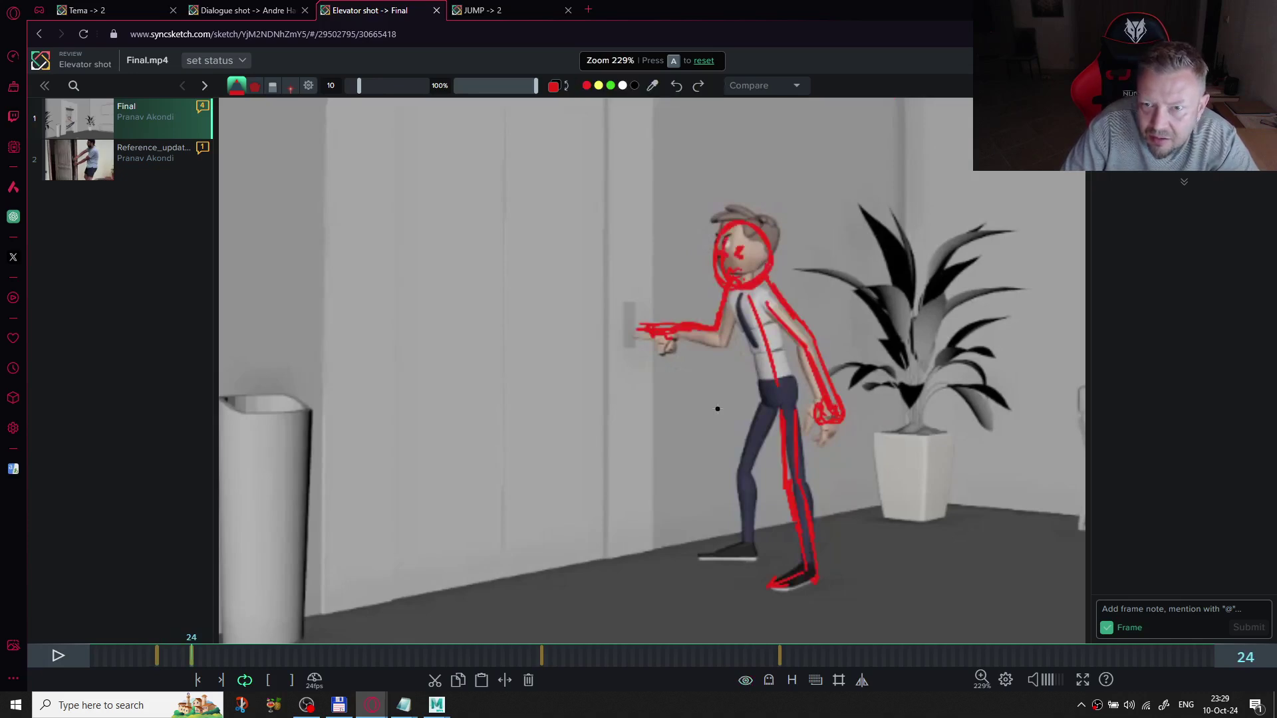
{"action": "key", "text": "shift+s"}
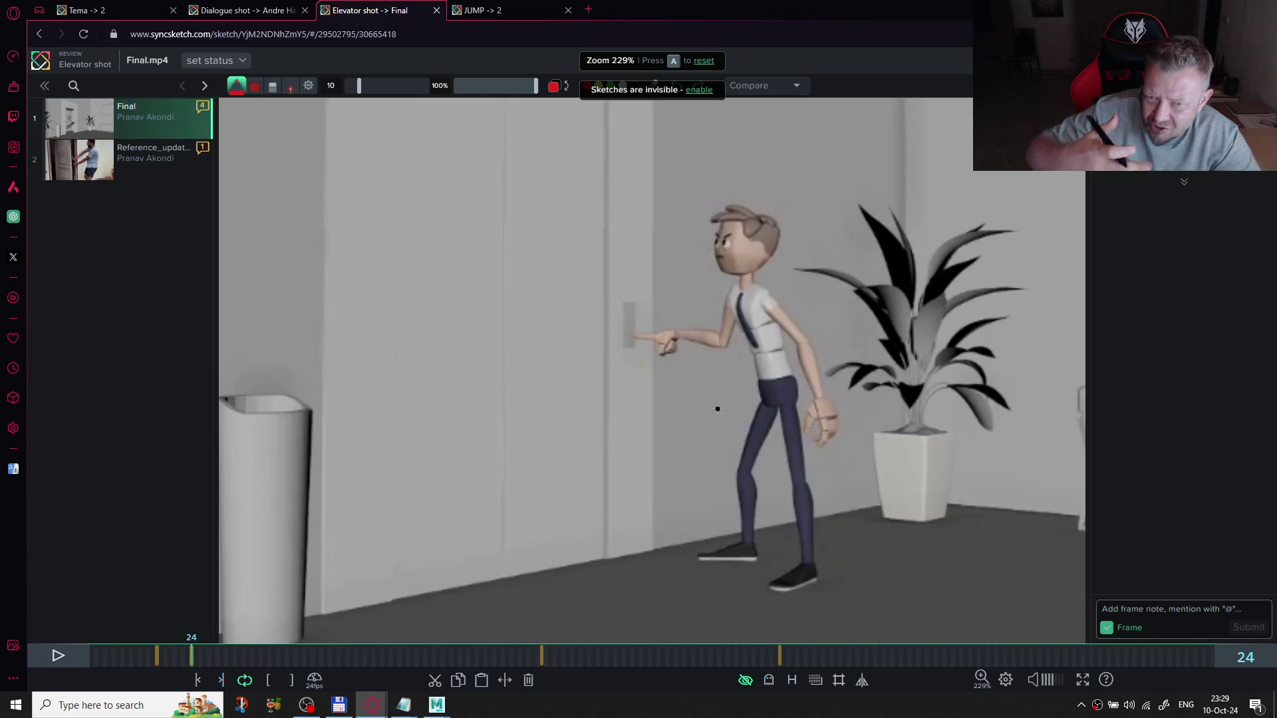
{"action": "key", "text": "s"}
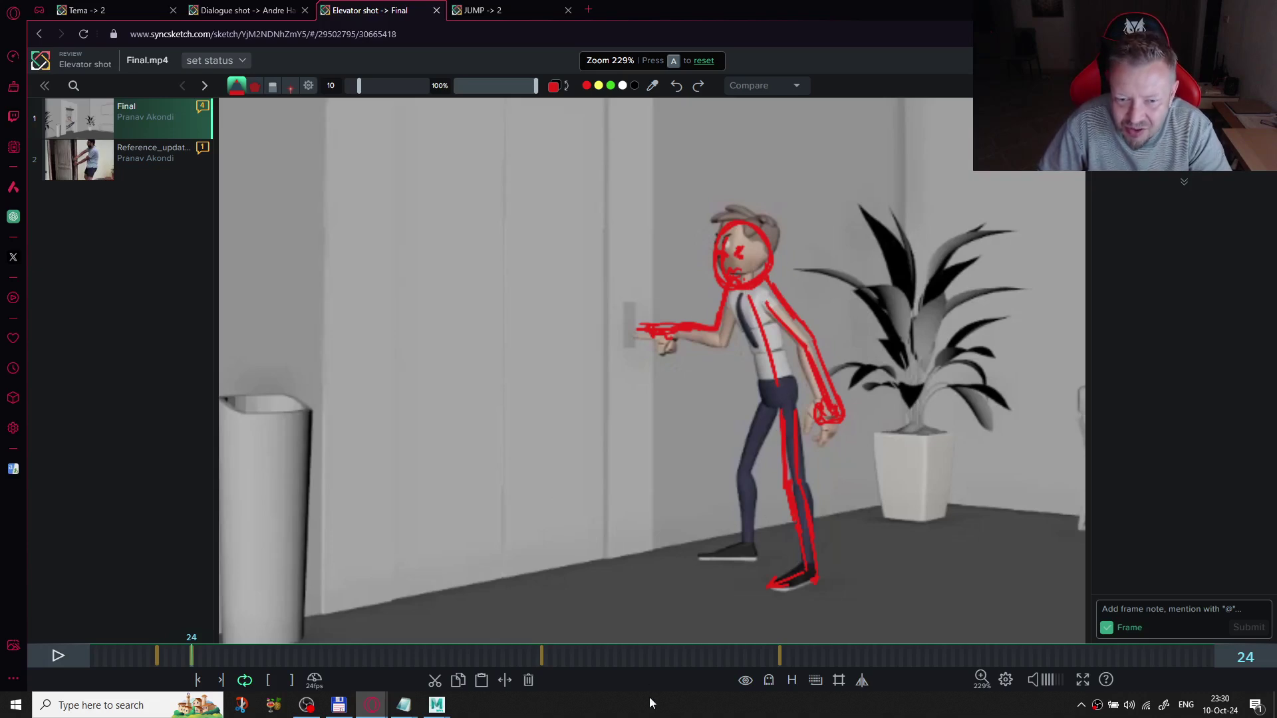
- At frame 26, sketch a small red arrow pointing away behind the character's shoulder, undoing the trial curve drawn across the hips
{"action": "left_click_drag", "start_coordinate": [238, 651], "coordinate": [201, 660]}
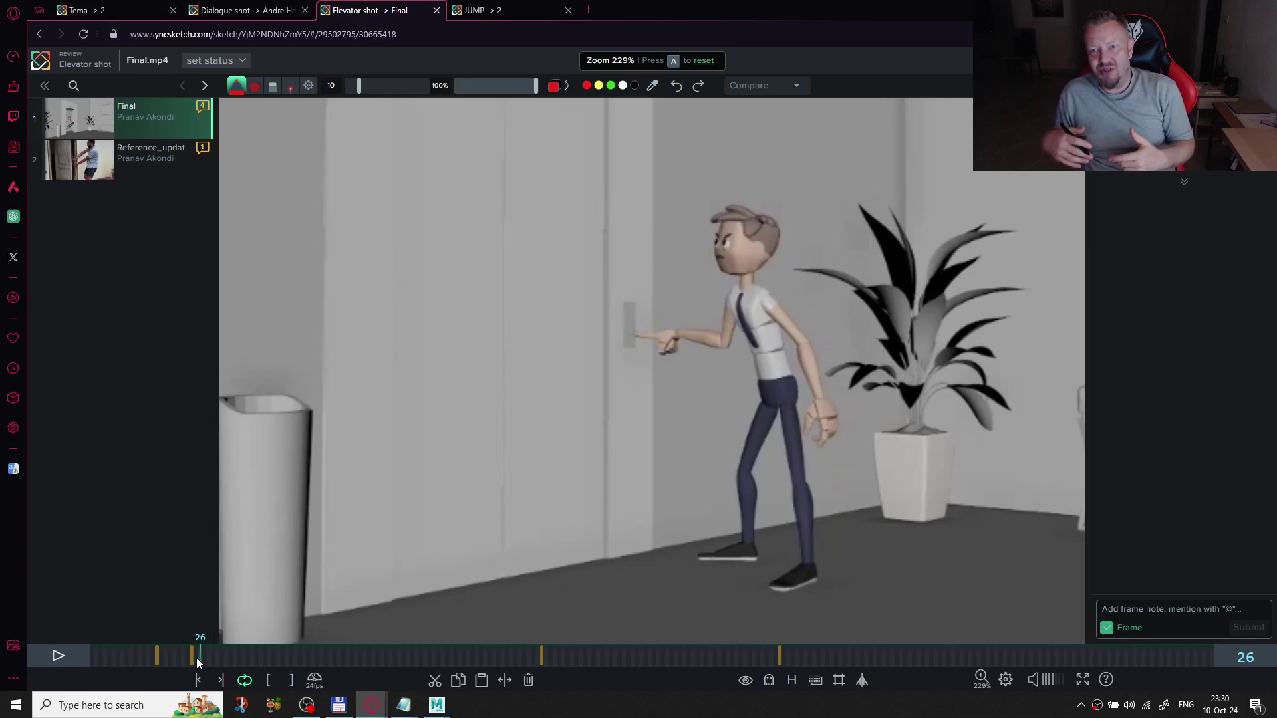
{"action": "mouse_move", "coordinate": [805, 294]}
{"action": "left_mouse_down"}
{"action": "mouse_move", "coordinate": [841, 309]}
{"action": "mouse_move", "coordinate": [857, 295]}
{"action": "left_mouse_up"}
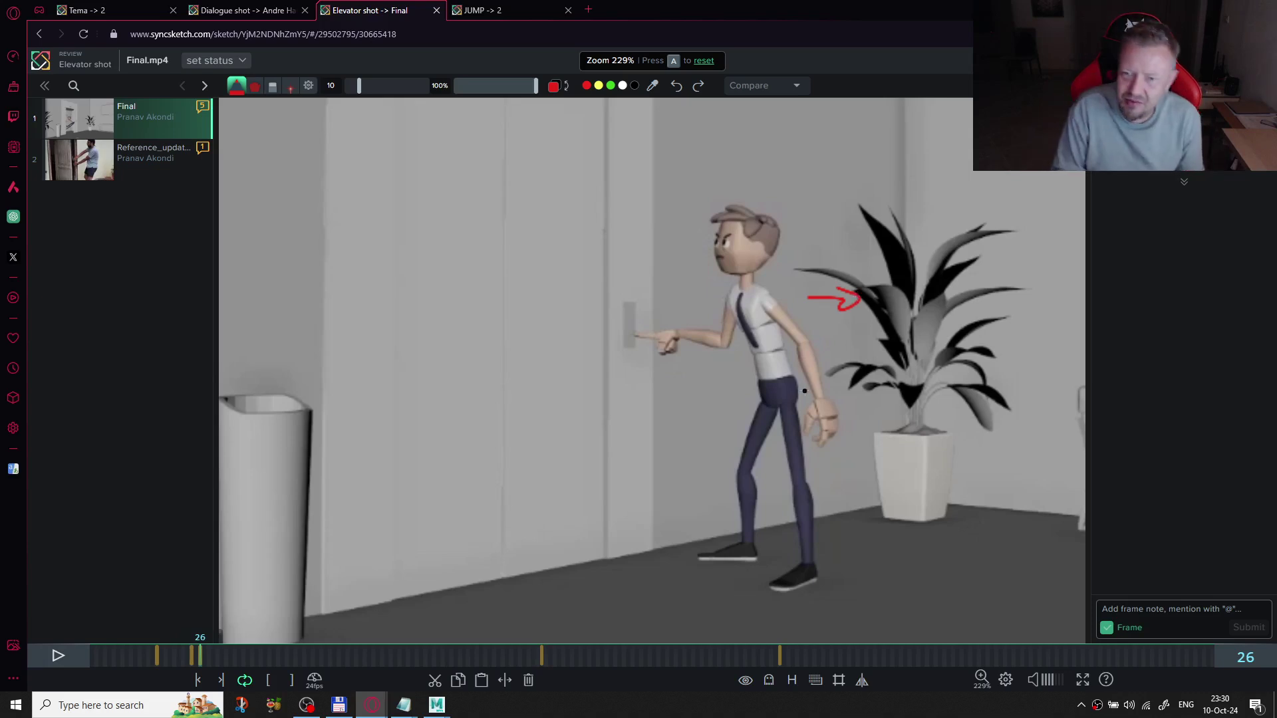
{"action": "mouse_move", "coordinate": [776, 403]}
{"action": "left_mouse_down"}
{"action": "mouse_move", "coordinate": [813, 403]}
{"action": "mouse_move", "coordinate": [781, 360]}
{"action": "mouse_move", "coordinate": [604, 428]}
{"action": "left_mouse_up"}
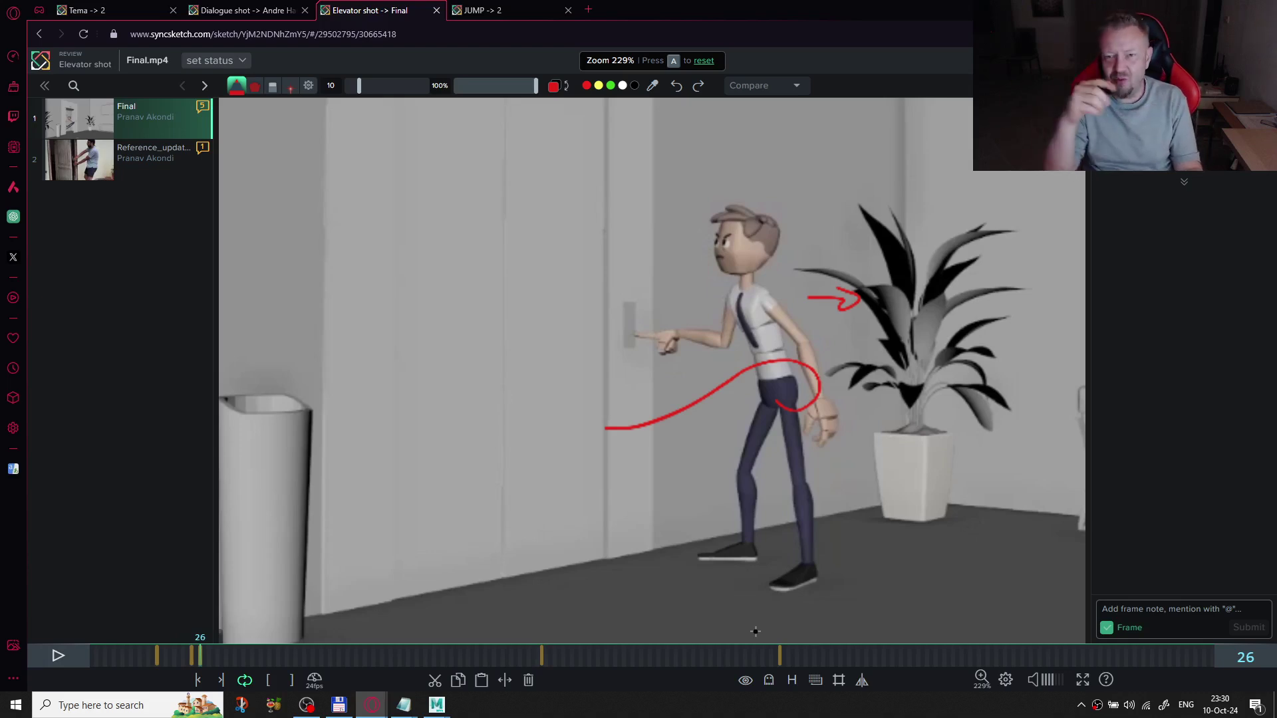
{"action": "key", "text": "ctrl+z"}
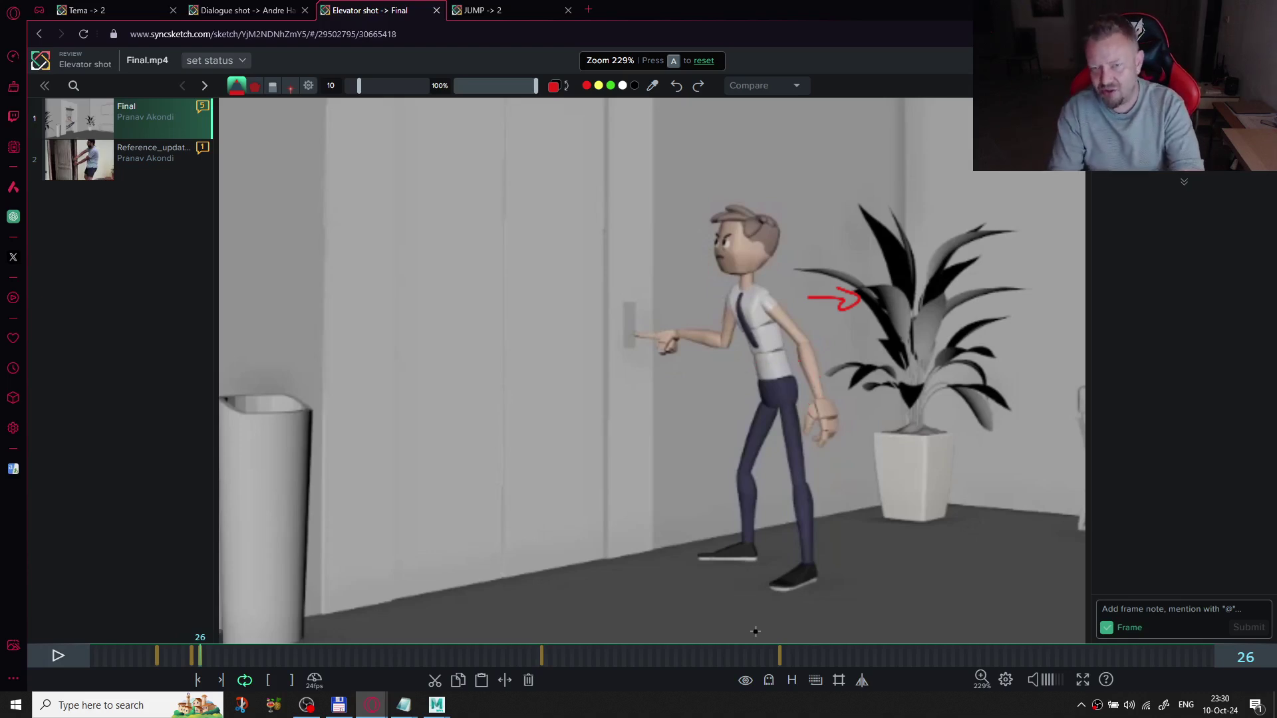
- Return to frame 24 and step back and forth to frame 26 to compare the button-press pose with the following frames
{"action": "mouse_move", "coordinate": [200, 655]}
{"action": "left_mouse_down"}
{"action": "mouse_move", "coordinate": [290, 655]}
{"action": "mouse_move", "coordinate": [192, 655]}
{"action": "left_mouse_up"}
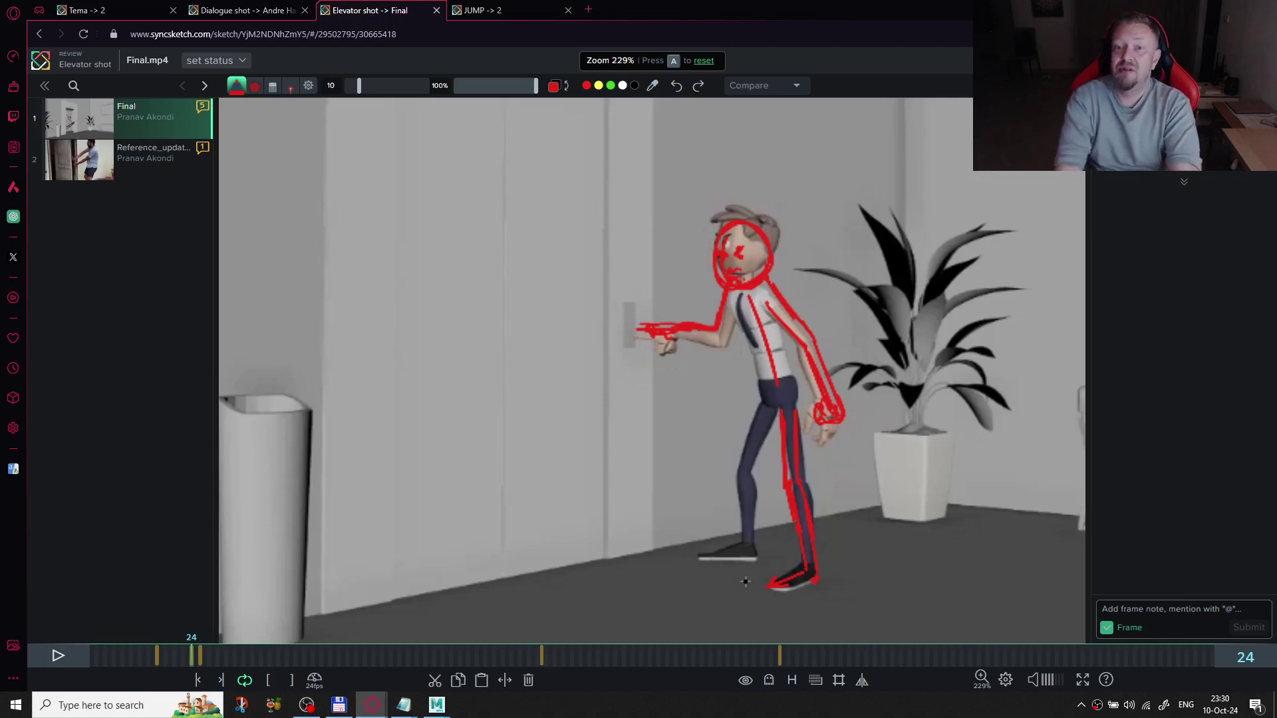
{"action": "key", "text": "Right"}
{"action": "key", "text": "Right"}
{"action": "key", "text": "Left"}
{"action": "key", "text": "Left"}
{"action": "key", "text": "Right"}
{"action": "key", "text": "Left"}
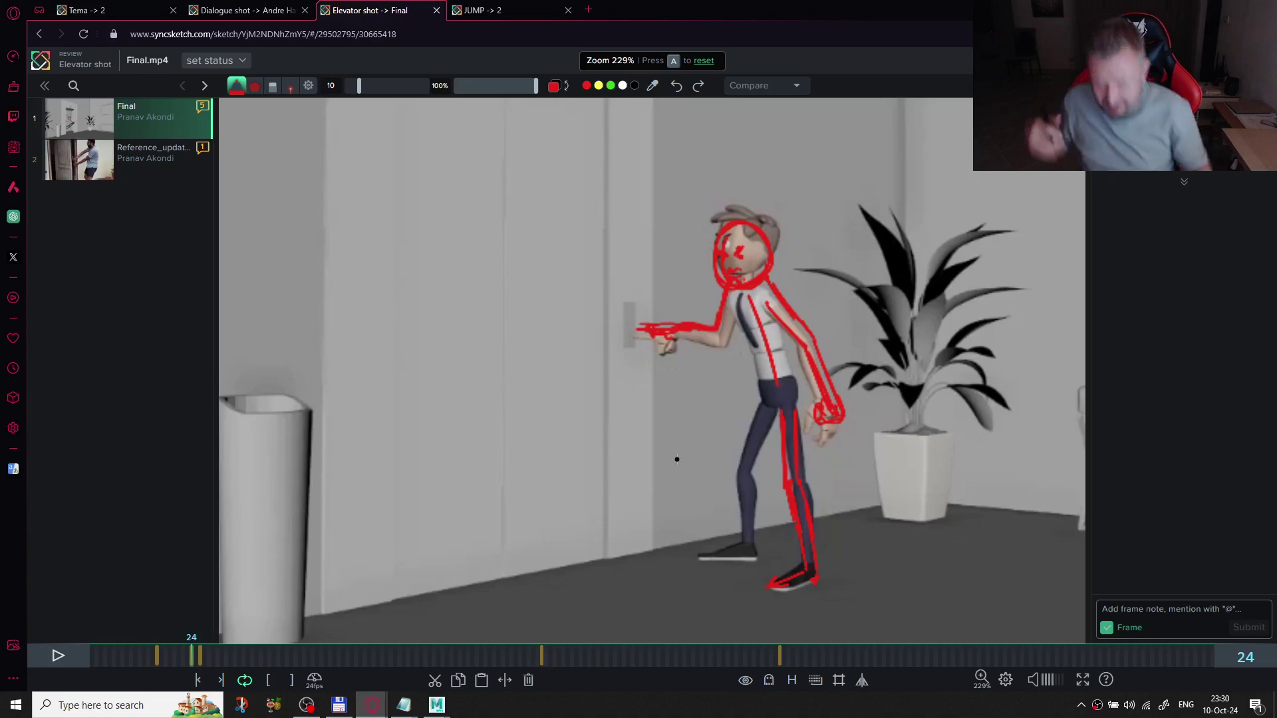
- Play the clip from frame 24 into the door-forcing action, stop around frame 50, and step back to frame 35
{"action": "key", "text": "space"}
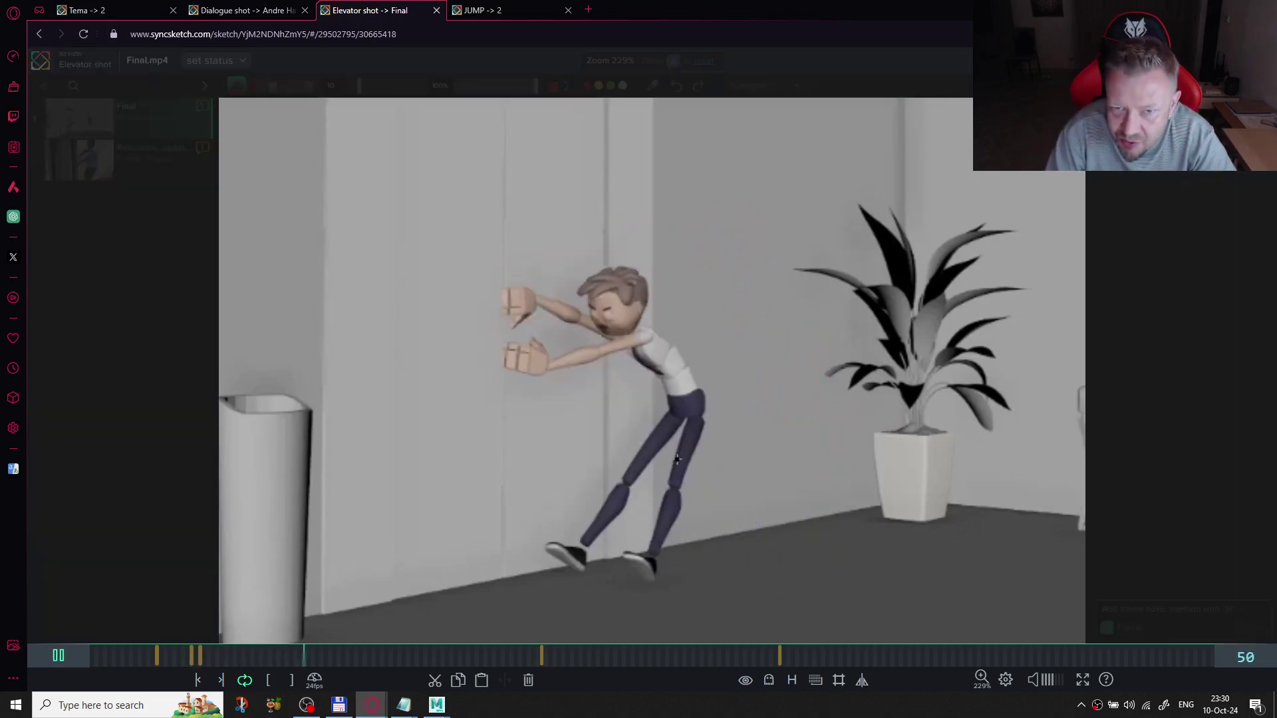
{"action": "key", "text": "space"}
{"action": "key", "text": "Left"}
{"action": "key", "text": "Left"}
{"action": "key", "text": "Left"}
{"action": "key", "text": "Left"}
{"action": "key", "text": "Left"}
{"action": "key", "text": "Left"}
{"action": "key", "text": "Left"}
{"action": "key", "text": "Left"}
{"action": "key", "text": "Left"}
{"action": "key", "text": "Left"}
{"action": "key", "text": "Left"}
{"action": "key", "text": "Left"}
{"action": "key", "text": "Left"}
{"action": "key", "text": "Left"}
{"action": "key", "text": "Left"}
{"action": "key", "text": "Left"}
{"action": "key", "text": "Left"}
{"action": "key", "text": "Left"}
{"action": "key", "text": "Left"}
{"action": "key", "text": "Left"}
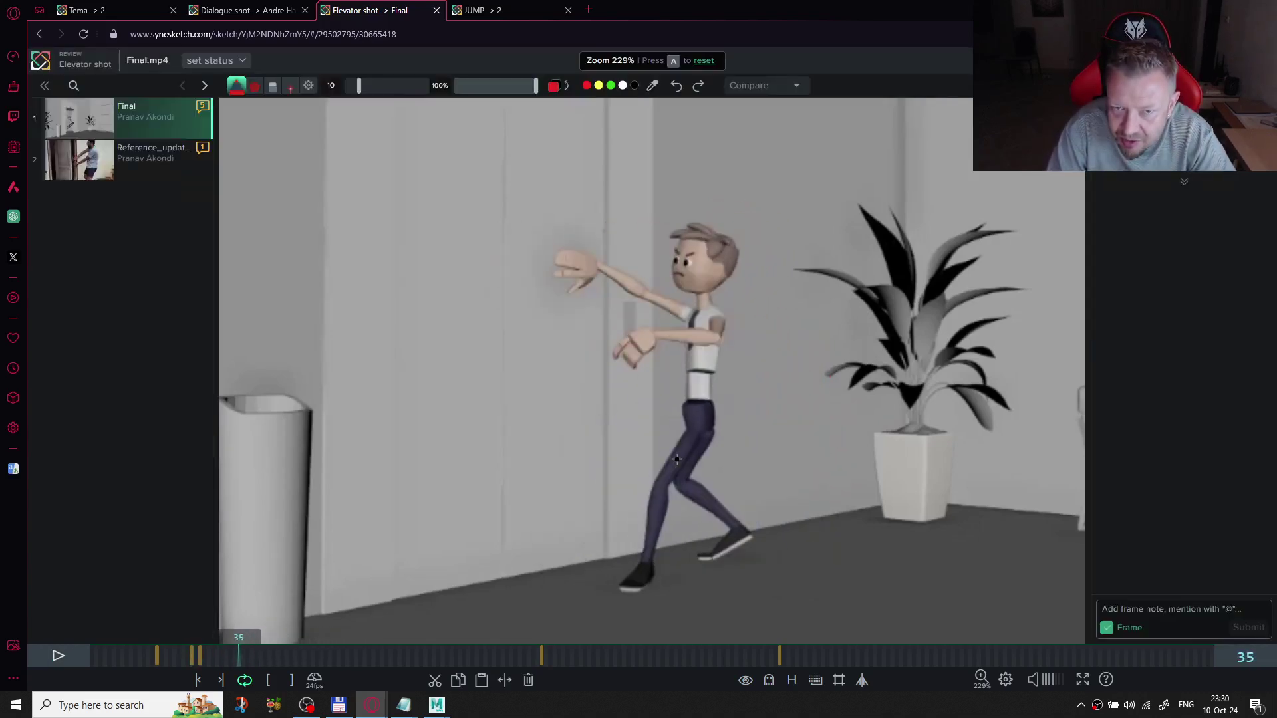
- Step back and forth between frames 35 and 50 to examine how the character grips and pushes against the elevator door
{"action": "key", "text": "Right"}
{"action": "key", "text": "Right"}
{"action": "key", "text": "Right"}
{"action": "key", "text": "Right"}
{"action": "key", "text": "Right"}
{"action": "key", "text": "Right"}
{"action": "key", "text": "Right"}
{"action": "key", "text": "Right"}
{"action": "key", "text": "Right"}
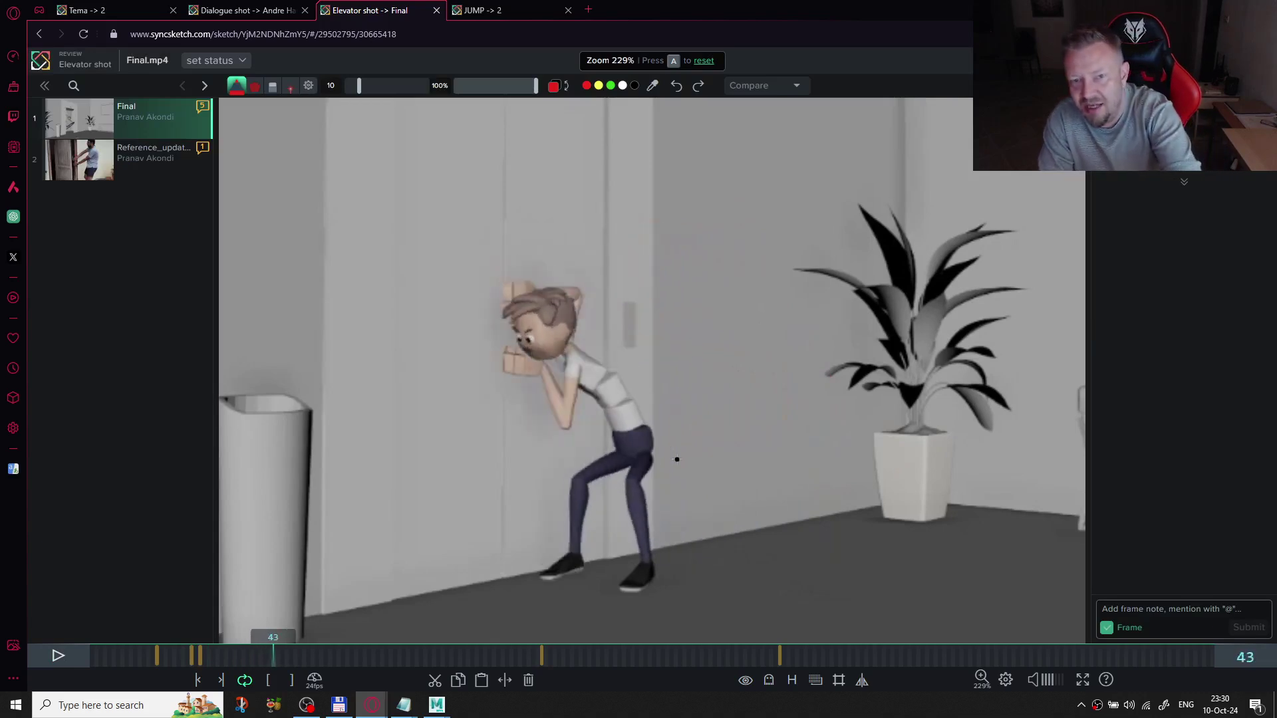
{"action": "key", "text": "Left"}
{"action": "key", "text": "Left"}
{"action": "key", "text": "Left"}
{"action": "key", "text": "Left"}
{"action": "key", "text": "Left"}
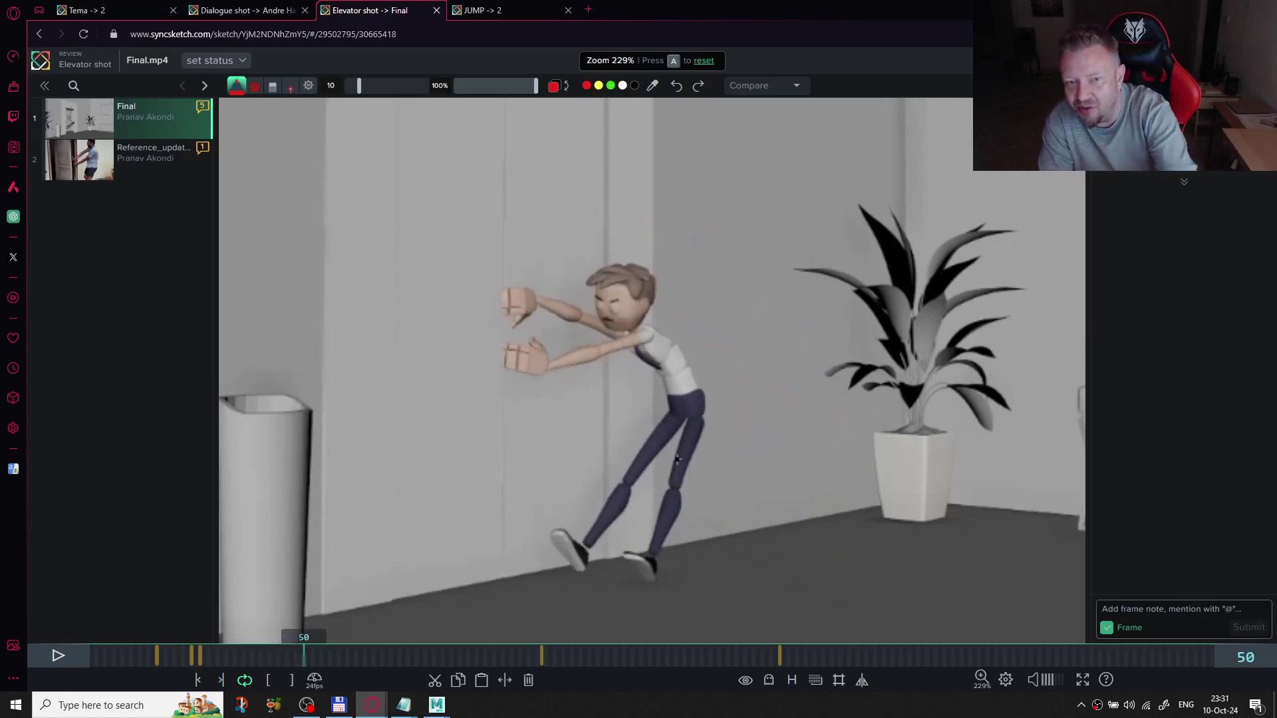
{"action": "key", "text": "Right"}
{"action": "key", "text": "Right"}
{"action": "key", "text": "Right"}
{"action": "key", "text": "Right"}
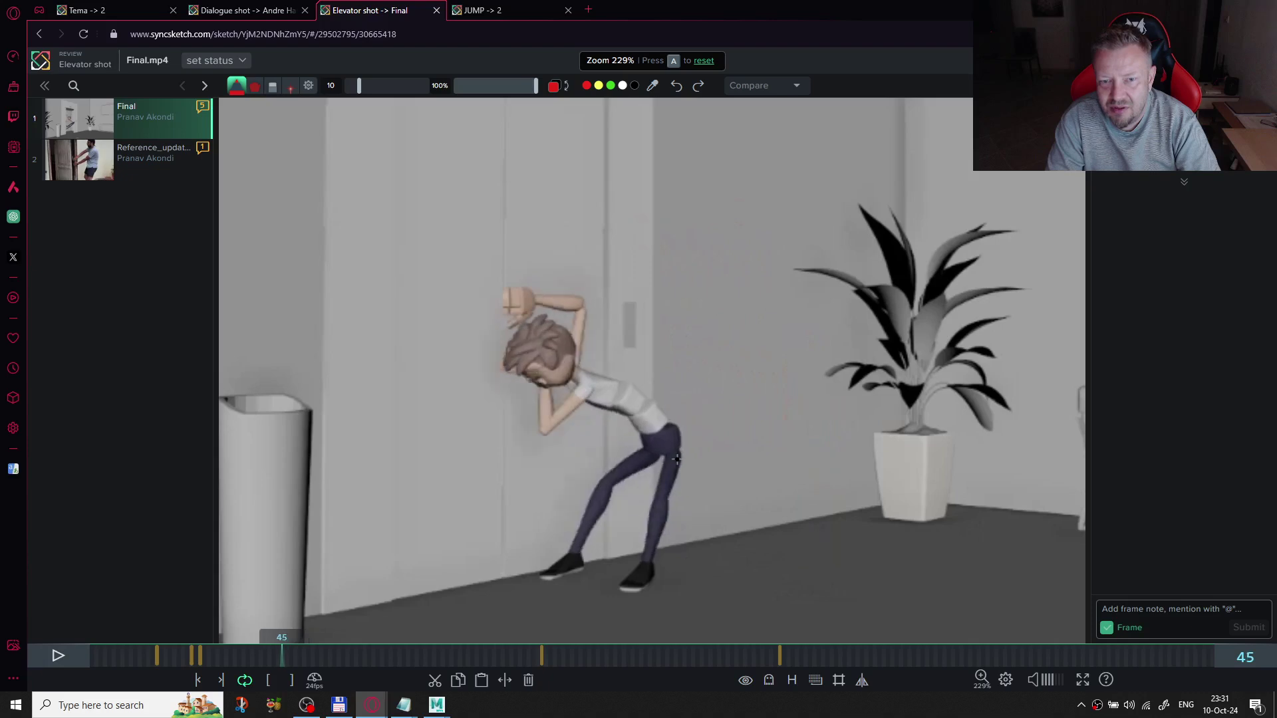
- Step back and forth around frames 40 to 45 to examine the hands and arms as the body closes in on the door
{"action": "key", "text": "Left"}
{"action": "key", "text": "Left"}
{"action": "key", "text": "Left"}
{"action": "key", "text": "Left"}
{"action": "key", "text": "Right"}
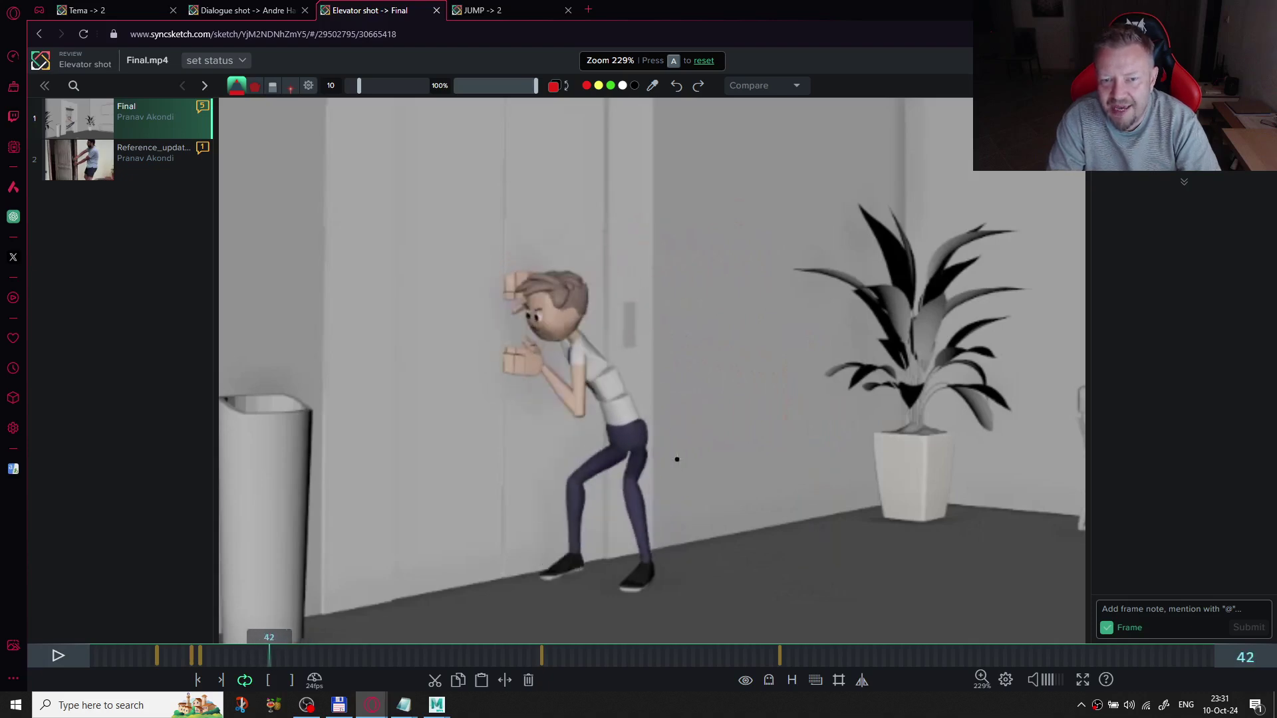
{"action": "key", "text": "Right"}
{"action": "key", "text": "Right"}
{"action": "key", "text": "Right"}
{"action": "key", "text": "Right"}
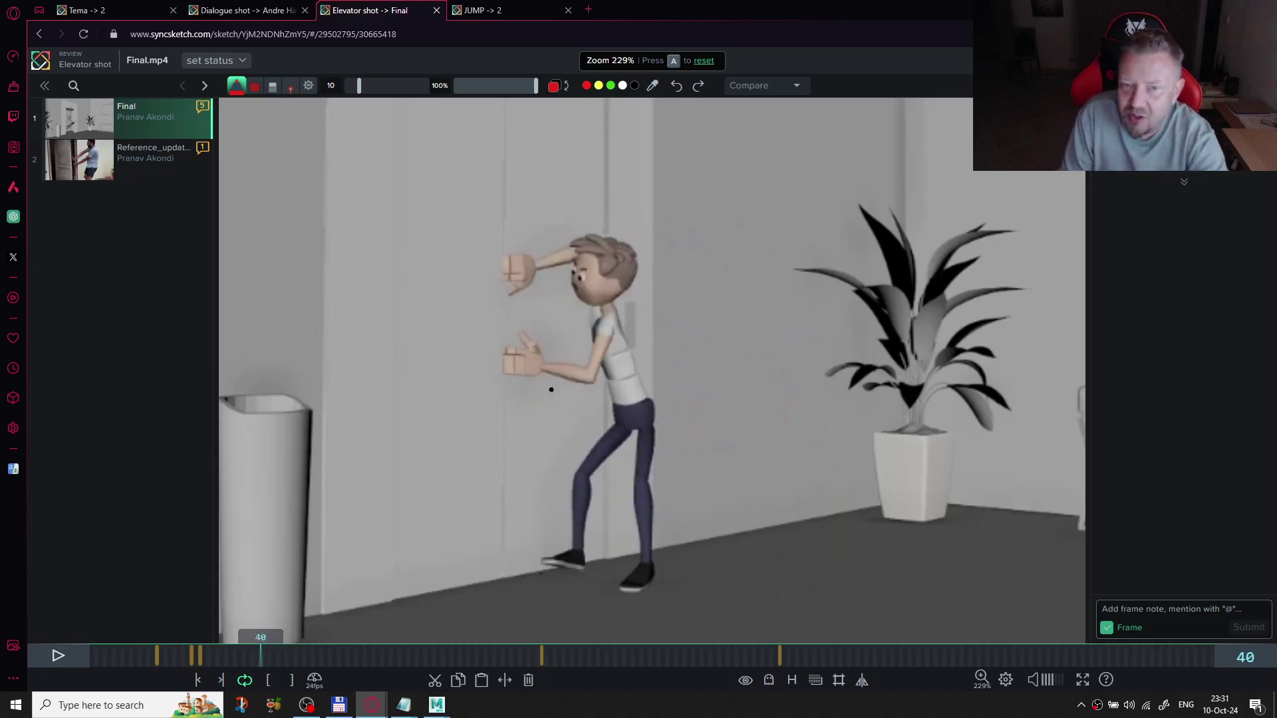
{"action": "key", "text": "Left"}
{"action": "key", "text": "Left"}
{"action": "key", "text": "Left"}
{"action": "key", "text": "Left"}
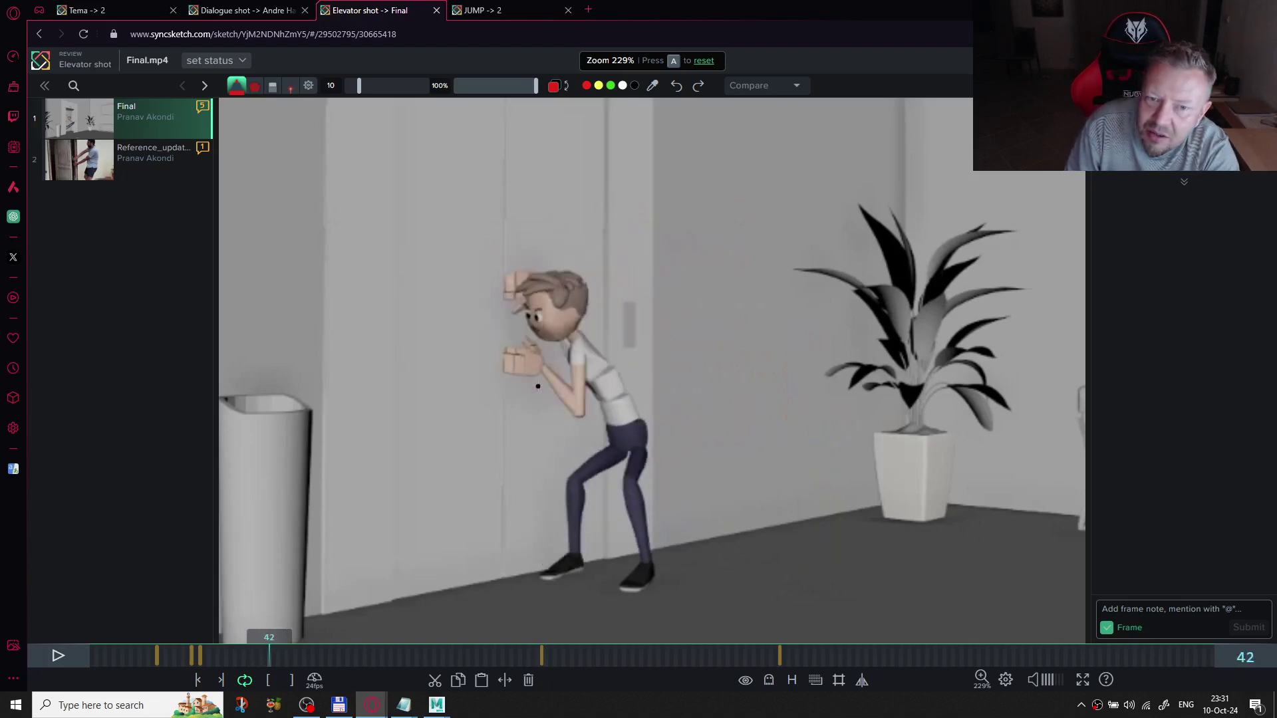
- At frame 43, outline the lower forearm and the hand gripping the door in red
{"action": "key", "text": "Right"}
{"action": "mouse_move", "coordinate": [521, 374]}
{"action": "left_mouse_down"}
{"action": "mouse_move", "coordinate": [504, 367]}
{"action": "mouse_move", "coordinate": [562, 423]}
{"action": "left_mouse_up"}
{"action": "left_click_drag", "start_coordinate": [538, 377], "coordinate": [561, 411]}
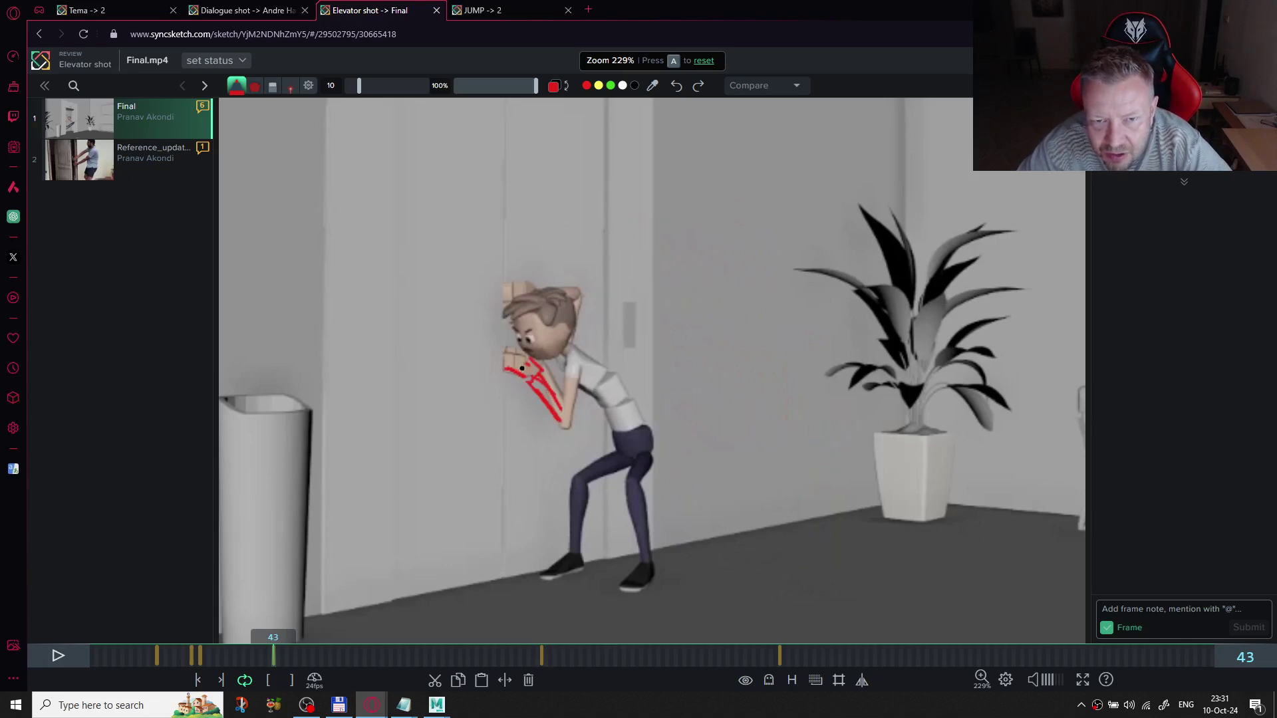
{"action": "left_click_drag", "start_coordinate": [510, 347], "coordinate": [515, 348]}
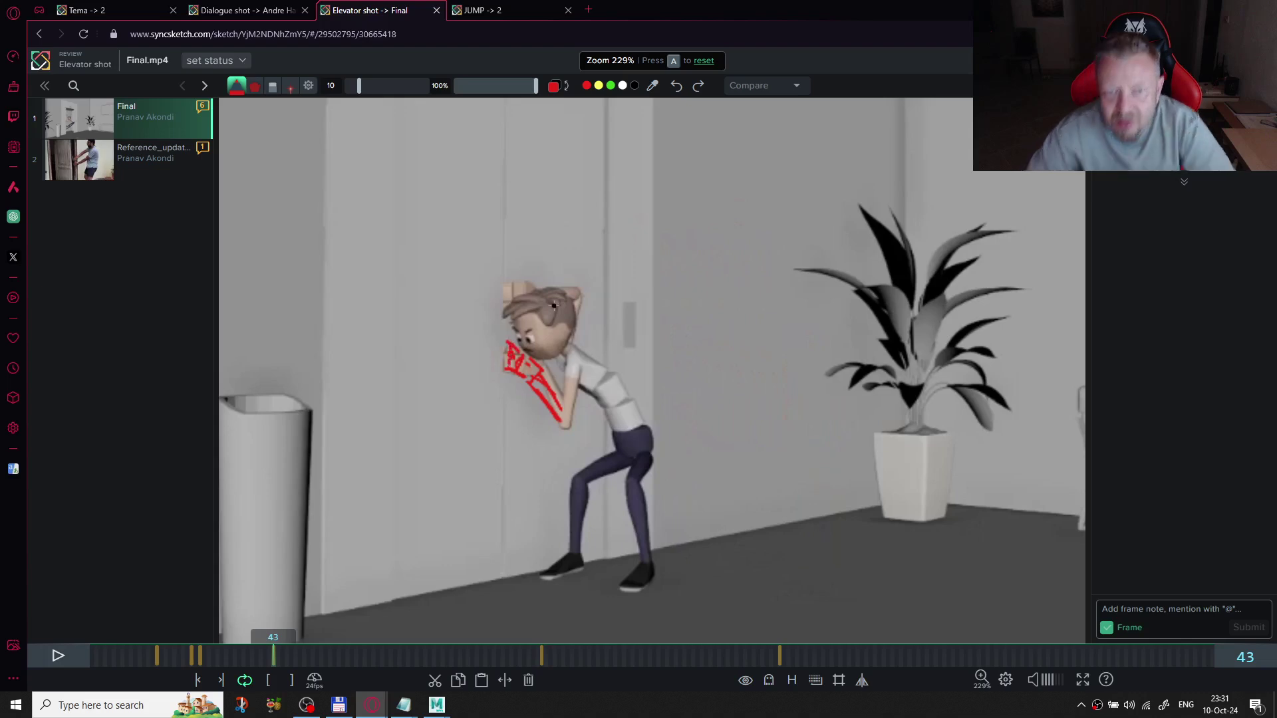
- Go to frame 46 and sketch the lower hand's position on the door in red
{"action": "key", "text": "Right"}
{"action": "key", "text": "Right"}
{"action": "key", "text": "Right"}
{"action": "key", "text": "Right"}
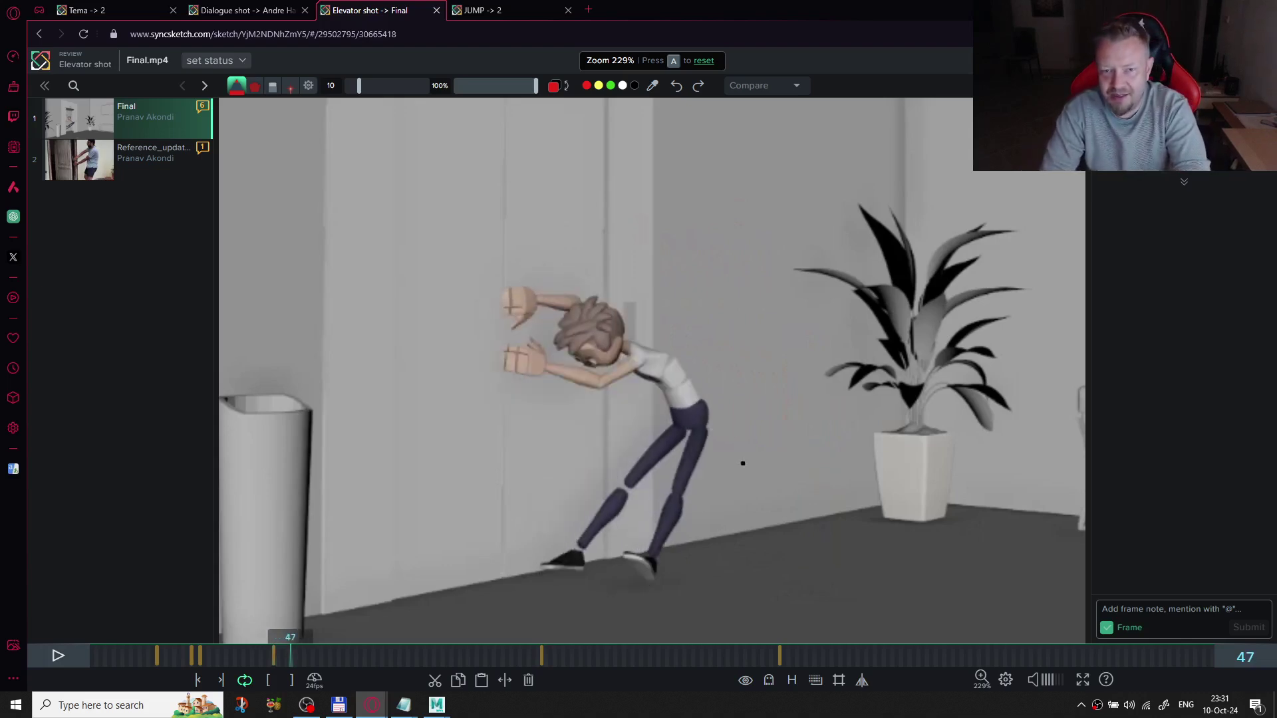
{"action": "key", "text": "Left"}
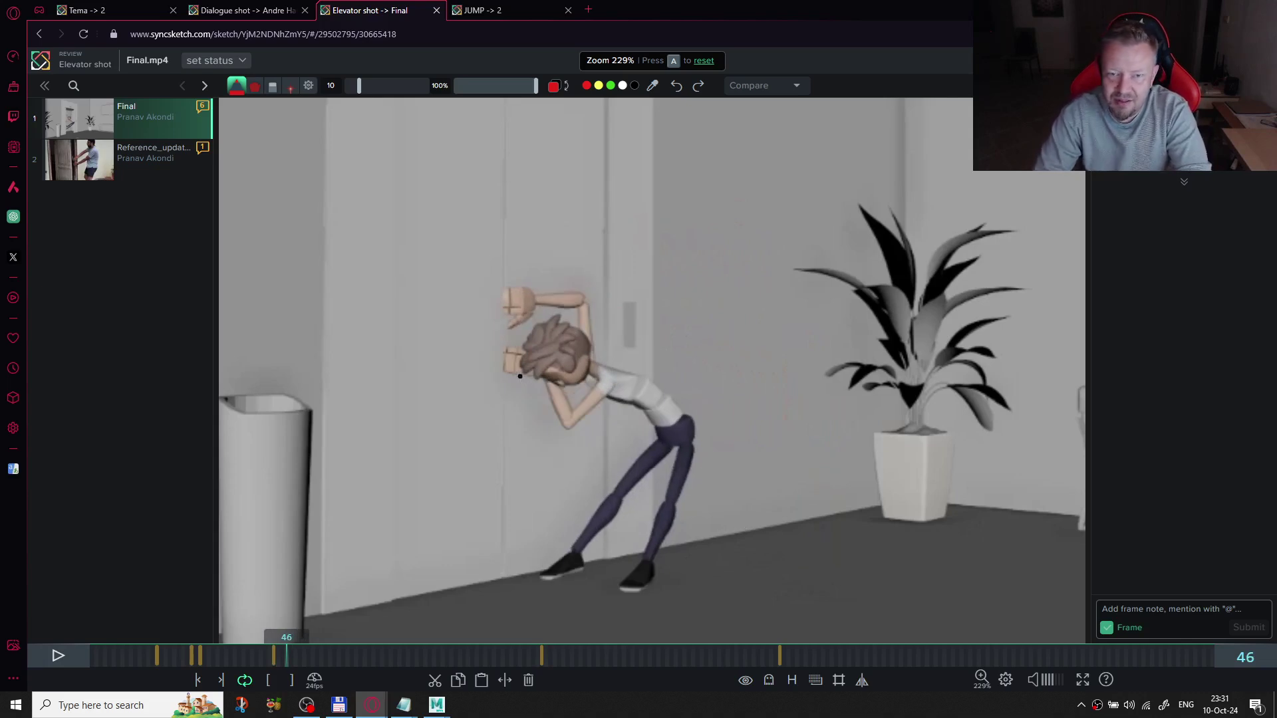
{"action": "mouse_move", "coordinate": [510, 371]}
{"action": "left_mouse_down"}
{"action": "mouse_move", "coordinate": [567, 424]}
{"action": "mouse_move", "coordinate": [572, 408]}
{"action": "mouse_move", "coordinate": [516, 351]}
{"action": "mouse_move", "coordinate": [506, 367]}
{"action": "mouse_move", "coordinate": [526, 356]}
{"action": "left_mouse_up"}
- Go to frame 49 and outline both outstretched arms and hands against the door in red
{"action": "key", "text": "Right"}
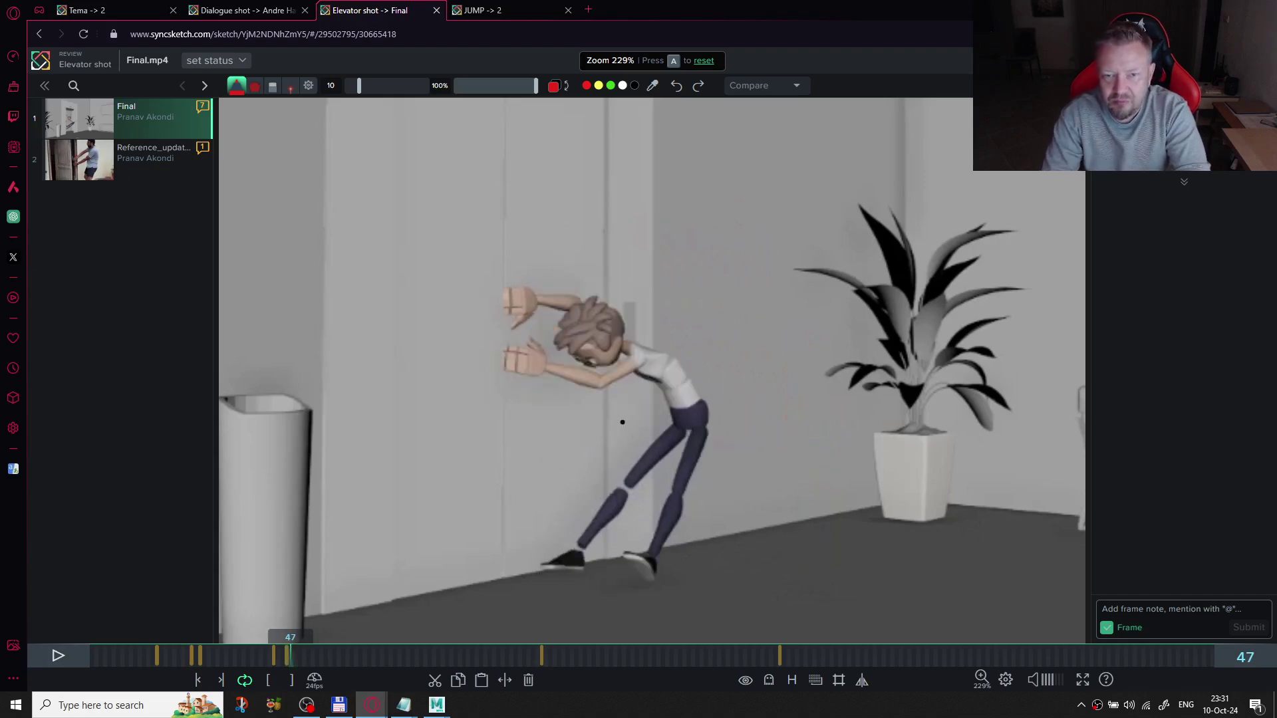
{"action": "key", "text": "Right"}
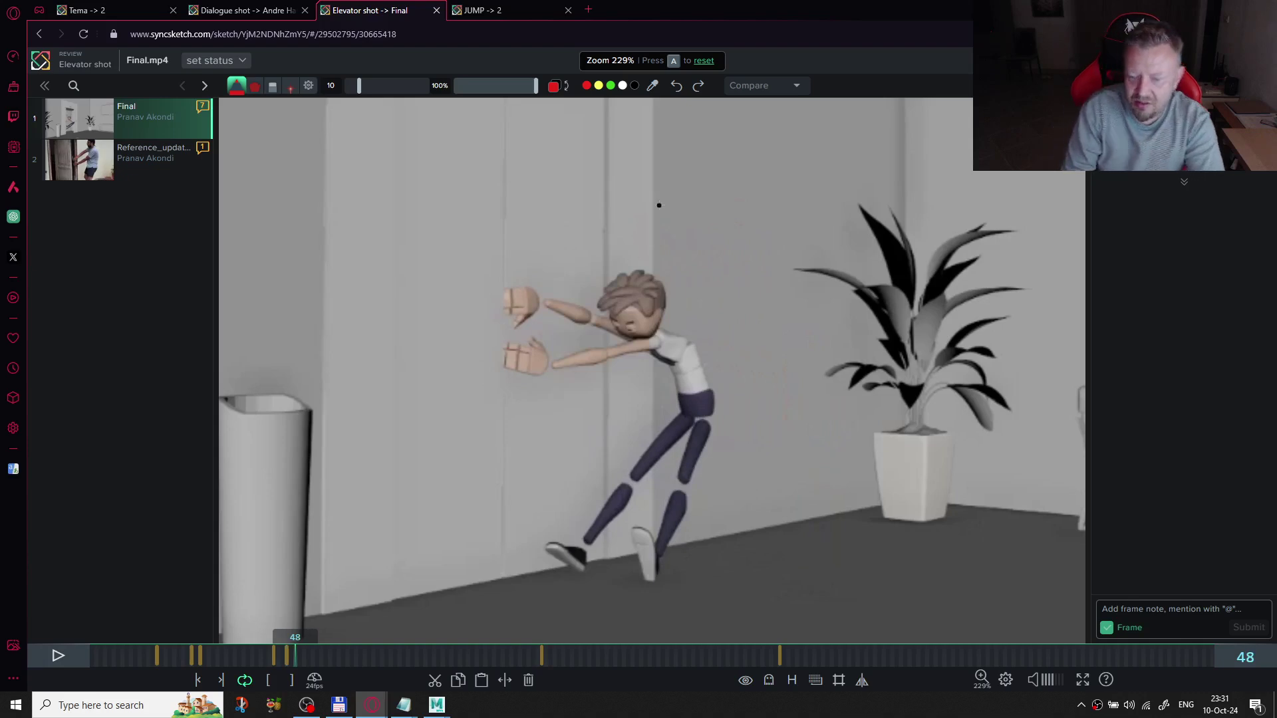
{"action": "key", "text": "Right"}
{"action": "key", "text": "Right"}
{"action": "key", "text": "Left"}
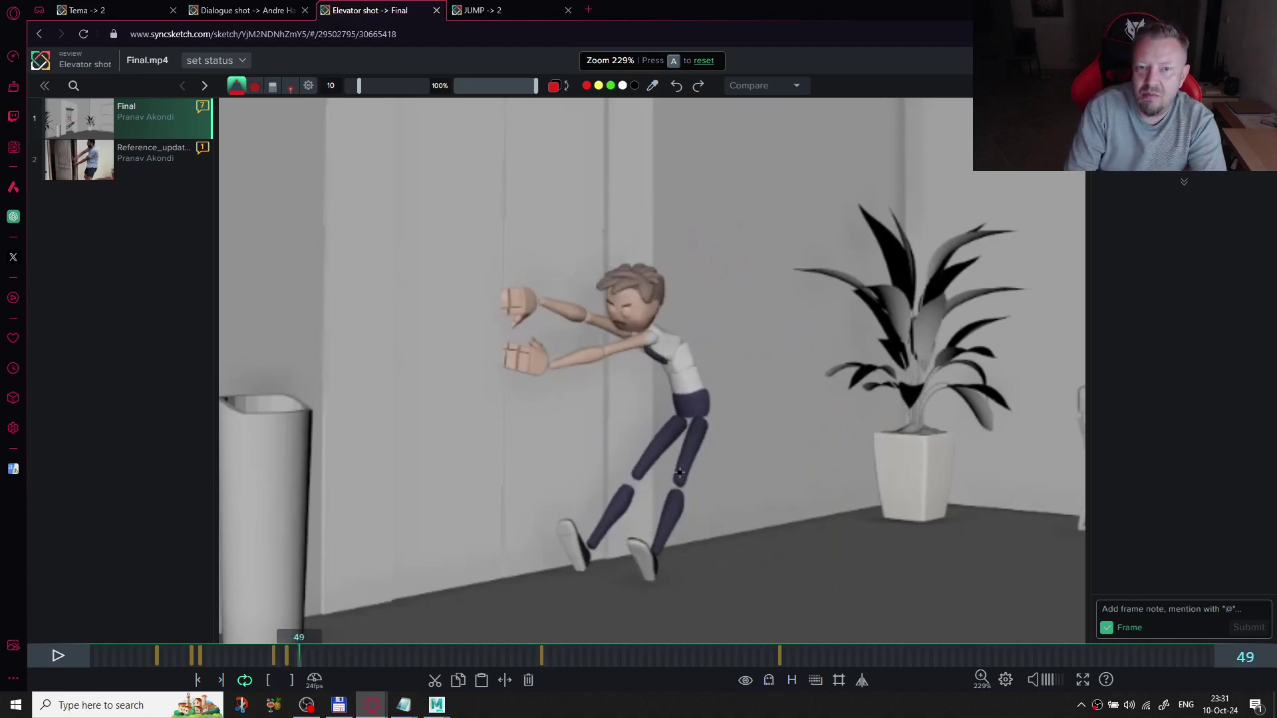
{"action": "mouse_move", "coordinate": [506, 369]}
{"action": "left_mouse_down"}
{"action": "mouse_move", "coordinate": [547, 365]}
{"action": "mouse_move", "coordinate": [513, 351]}
{"action": "mouse_move", "coordinate": [551, 352]}
{"action": "mouse_move", "coordinate": [550, 367]}
{"action": "mouse_move", "coordinate": [537, 348]}
{"action": "mouse_move", "coordinate": [508, 349]}
{"action": "mouse_move", "coordinate": [509, 370]}
{"action": "mouse_move", "coordinate": [648, 336]}
{"action": "mouse_move", "coordinate": [554, 367]}
{"action": "left_mouse_up"}
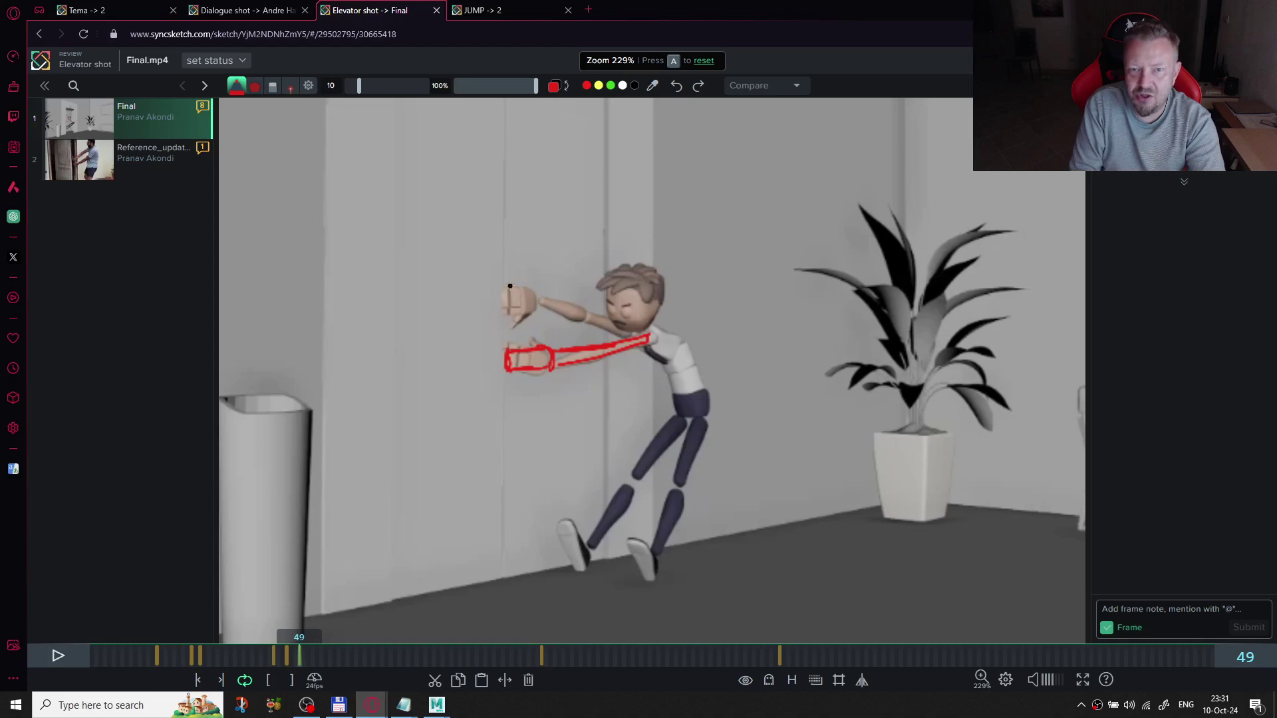
{"action": "mouse_move", "coordinate": [507, 284]}
{"action": "left_mouse_down"}
{"action": "mouse_move", "coordinate": [535, 289]}
{"action": "mouse_move", "coordinate": [510, 281]}
{"action": "mouse_move", "coordinate": [528, 299]}
{"action": "mouse_move", "coordinate": [512, 308]}
{"action": "mouse_move", "coordinate": [535, 303]}
{"action": "mouse_move", "coordinate": [529, 289]}
{"action": "mouse_move", "coordinate": [571, 306]}
{"action": "left_mouse_up"}
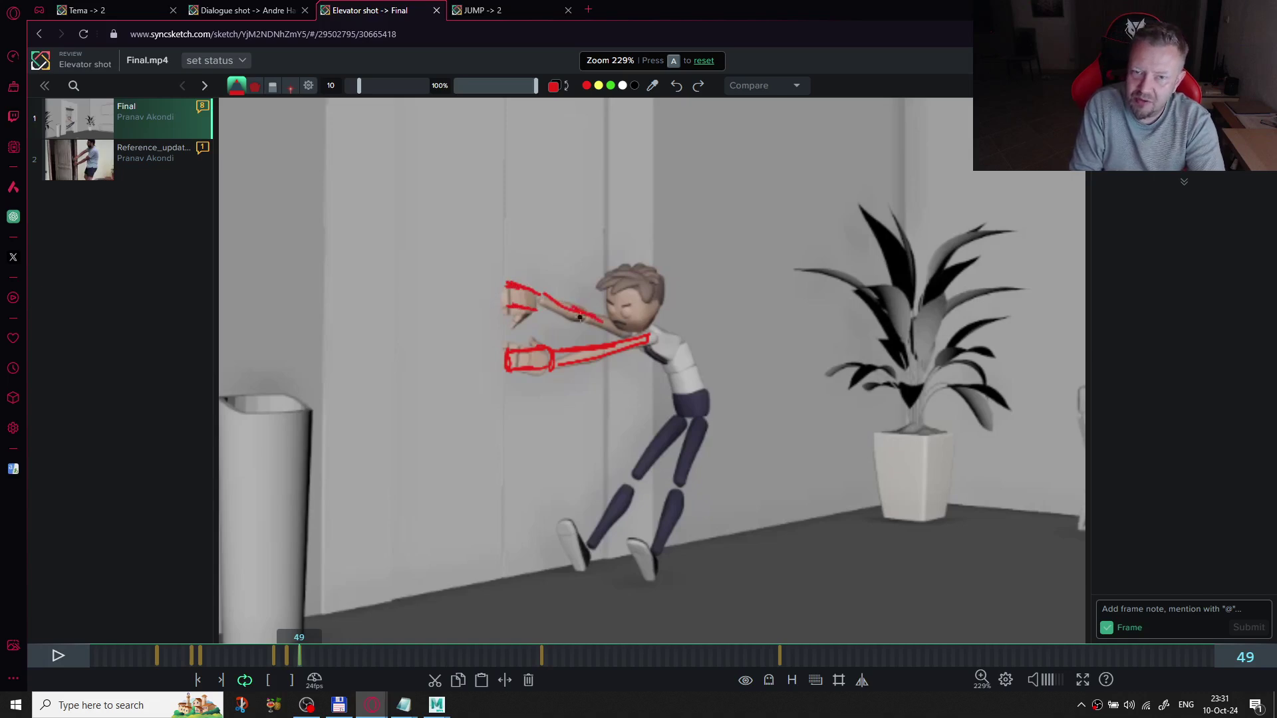
- Toggle the sketches at frame 49 to compare the arms with the original, and reinforce the upper arm's line toward the shoulder
{"action": "key", "text": "v"}
{"action": "key", "text": "v"}
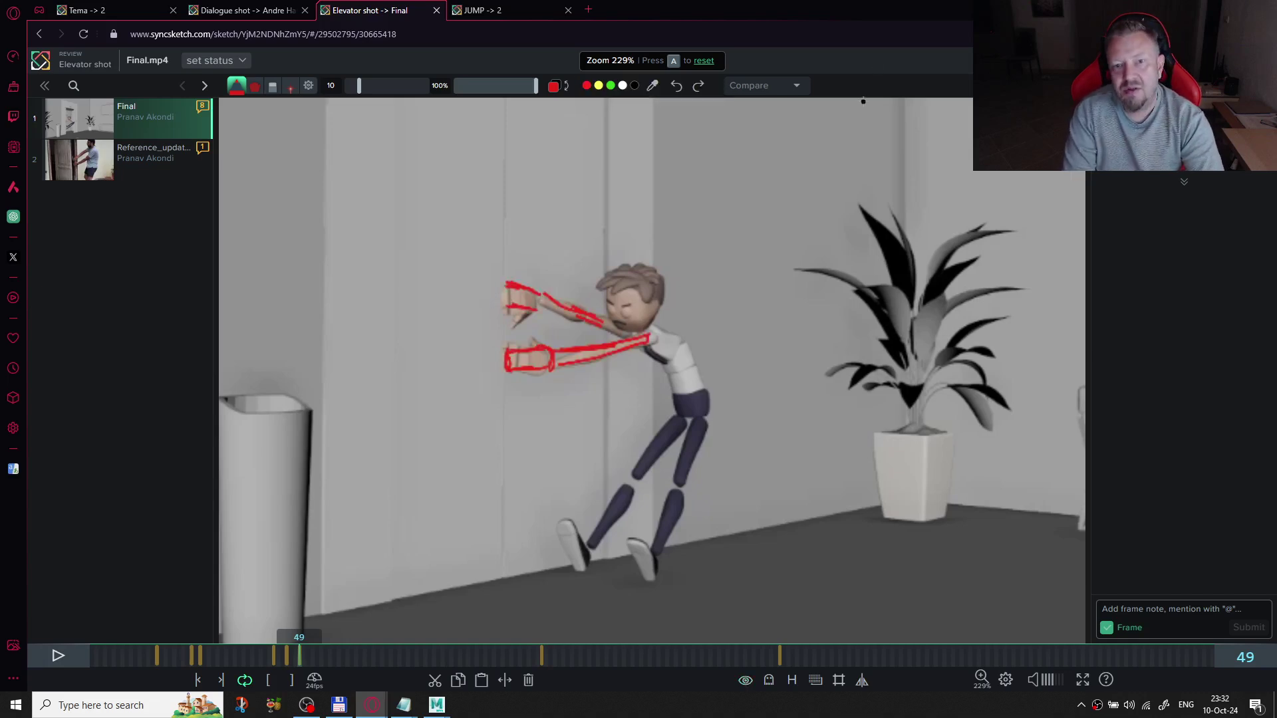
{"action": "key", "text": "v"}
{"action": "key", "text": "v"}
{"action": "key", "text": "v"}
{"action": "key", "text": "v"}
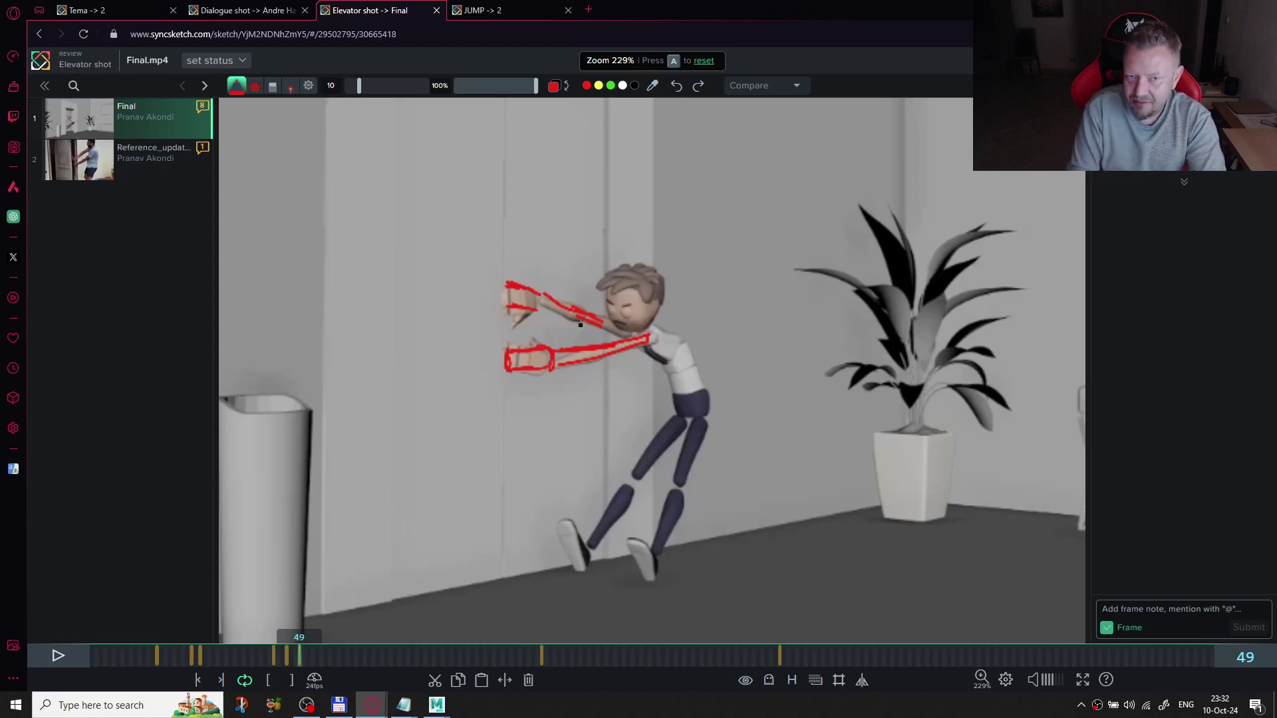
{"action": "mouse_move", "coordinate": [538, 292]}
{"action": "left_mouse_down"}
{"action": "mouse_move", "coordinate": [618, 323]}
{"action": "mouse_move", "coordinate": [578, 312]}
{"action": "mouse_move", "coordinate": [592, 319]}
{"action": "left_mouse_up"}
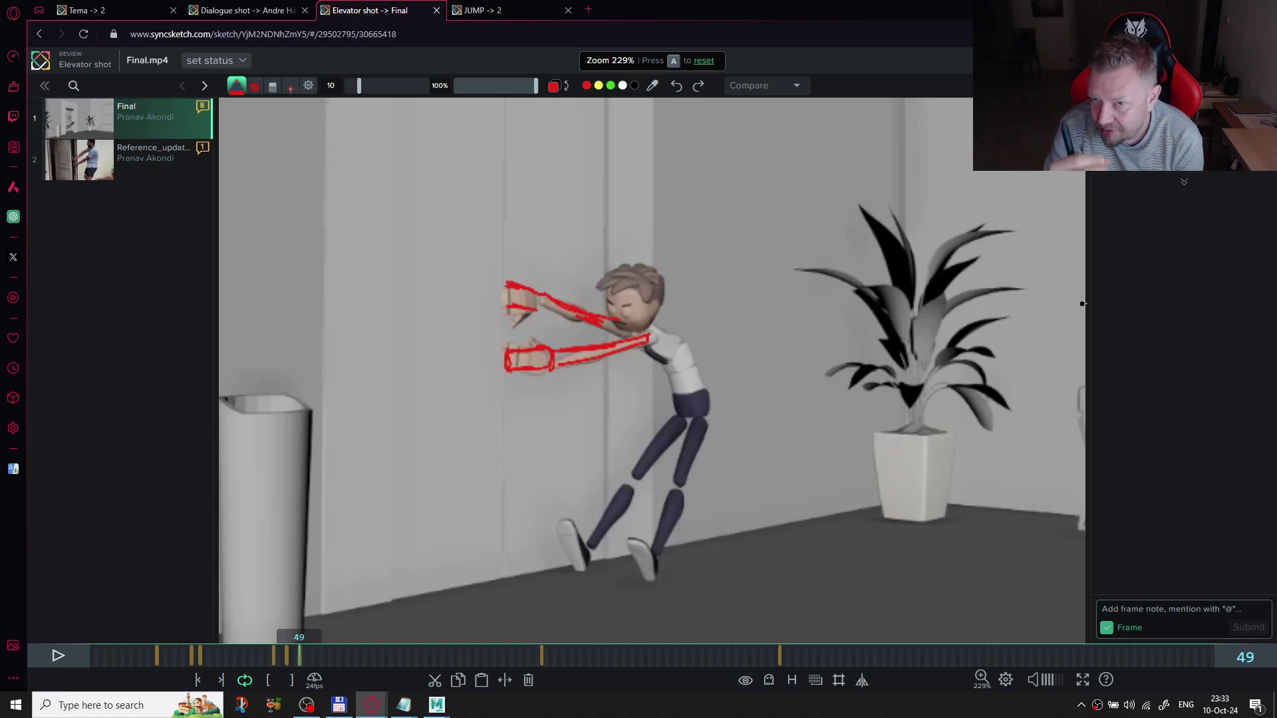
- Sketch a red side-view diagram of a curved spine with ribs and a ribcage front in the empty area behind the character
{"action": "mouse_move", "coordinate": [769, 143]}
{"action": "left_mouse_down"}
{"action": "mouse_move", "coordinate": [798, 245]}
{"action": "mouse_move", "coordinate": [789, 339]}
{"action": "left_mouse_up"}
{"action": "left_click_drag", "start_coordinate": [784, 217], "coordinate": [725, 253]}
{"action": "mouse_move", "coordinate": [795, 273]}
{"action": "left_mouse_down"}
{"action": "mouse_move", "coordinate": [755, 319]}
{"action": "mouse_move", "coordinate": [706, 327]}
{"action": "left_mouse_up"}
{"action": "left_click_drag", "start_coordinate": [701, 243], "coordinate": [698, 266]}
{"action": "left_click_drag", "start_coordinate": [710, 234], "coordinate": [721, 346]}
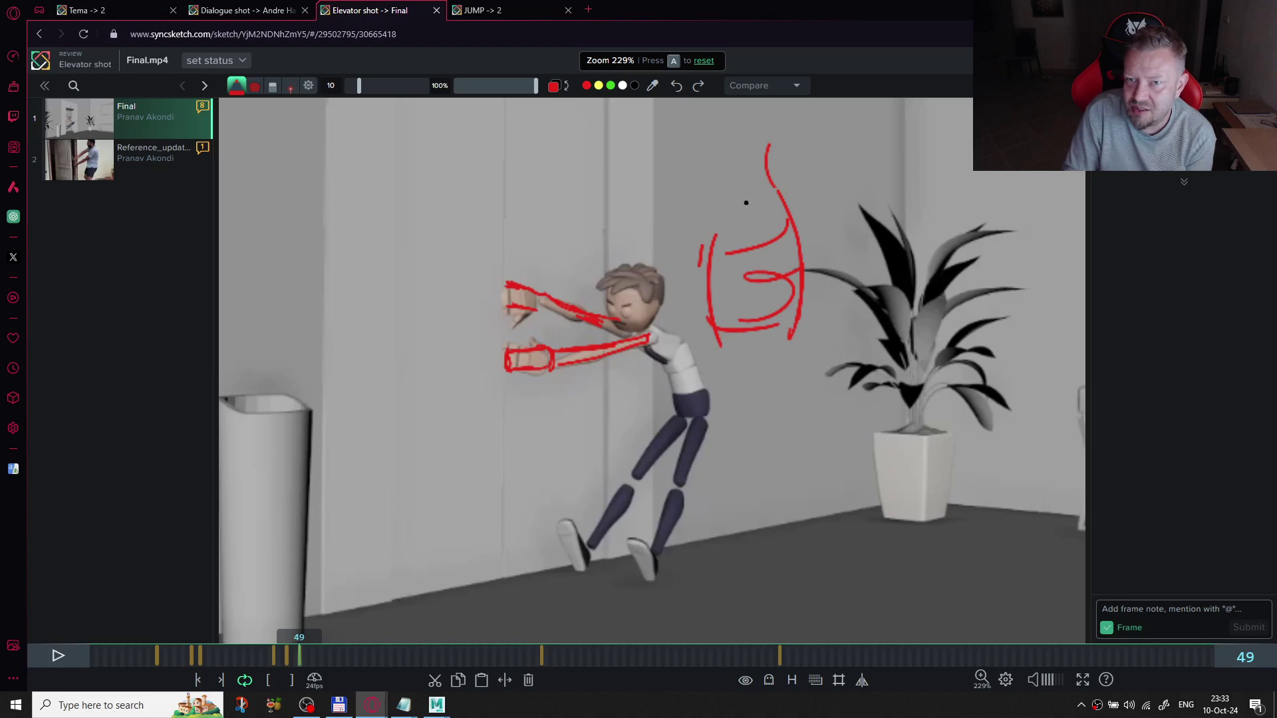
{"action": "mouse_move", "coordinate": [775, 188]}
{"action": "left_mouse_down"}
{"action": "mouse_move", "coordinate": [731, 203]}
{"action": "mouse_move", "coordinate": [725, 230]}
{"action": "left_mouse_up"}
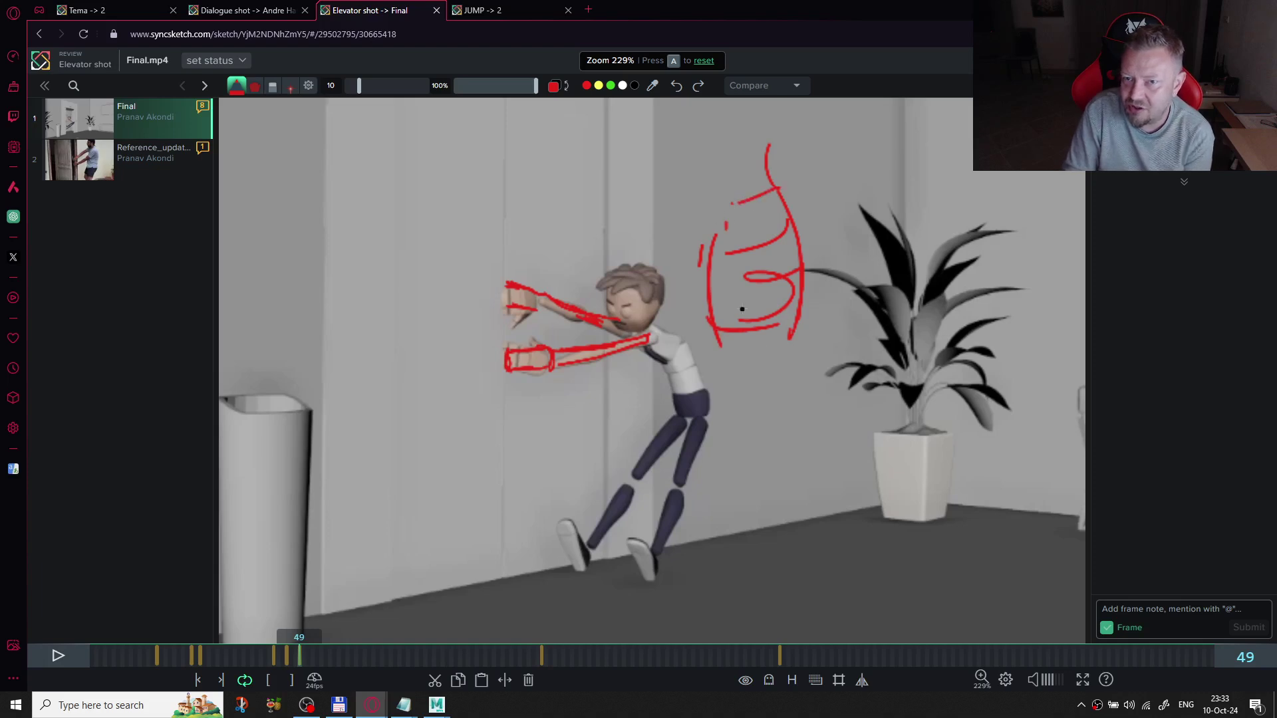
- Extend the spine diagram with the lower back, pelvis line and curved tail end, and mark the neck and lower back with zigzag hatching
{"action": "left_click_drag", "start_coordinate": [790, 331], "coordinate": [780, 428]}
{"action": "mouse_move", "coordinate": [786, 352]}
{"action": "left_mouse_down"}
{"action": "mouse_move", "coordinate": [826, 465]}
{"action": "mouse_move", "coordinate": [808, 499]}
{"action": "left_mouse_up"}
{"action": "mouse_move", "coordinate": [802, 419]}
{"action": "left_mouse_down"}
{"action": "mouse_move", "coordinate": [804, 505]}
{"action": "mouse_move", "coordinate": [821, 479]}
{"action": "mouse_move", "coordinate": [809, 500]}
{"action": "mouse_move", "coordinate": [801, 420]}
{"action": "mouse_move", "coordinate": [797, 504]}
{"action": "mouse_move", "coordinate": [795, 402]}
{"action": "mouse_move", "coordinate": [794, 421]}
{"action": "mouse_move", "coordinate": [736, 432]}
{"action": "left_mouse_up"}
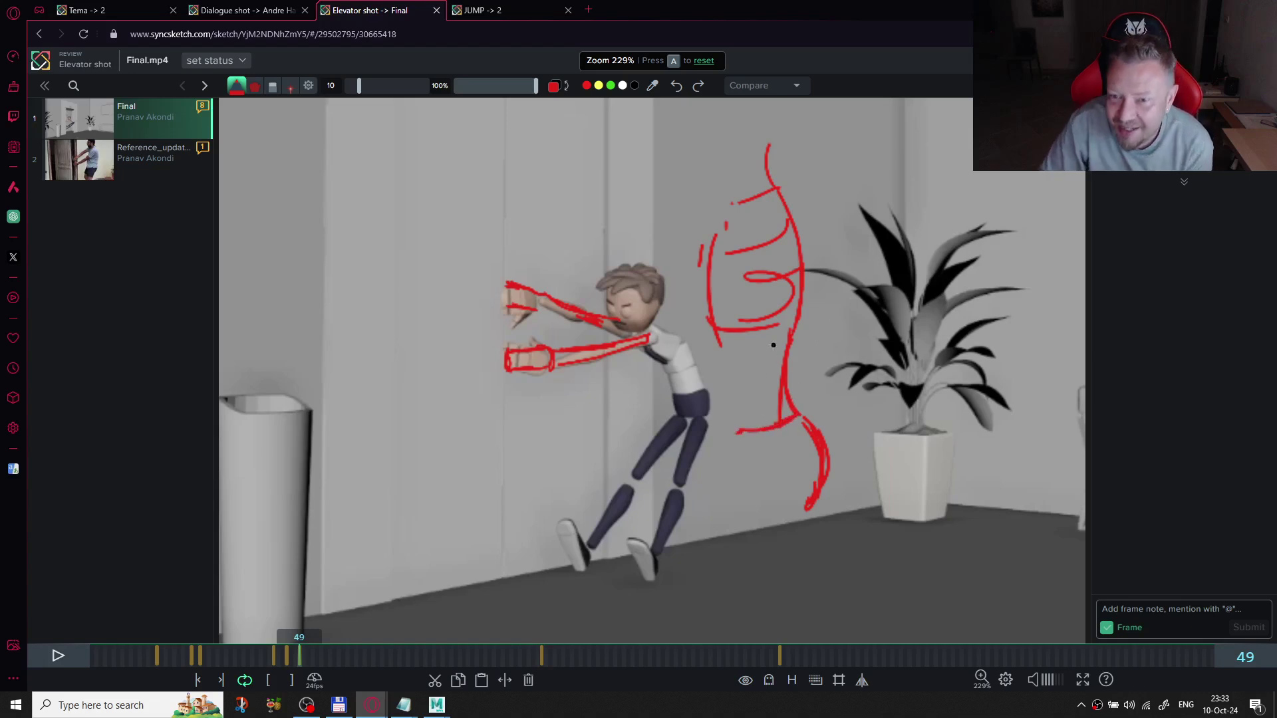
{"action": "left_click_drag", "start_coordinate": [763, 361], "coordinate": [774, 415]}
{"action": "mouse_move", "coordinate": [750, 154]}
{"action": "left_mouse_down"}
{"action": "mouse_move", "coordinate": [764, 159]}
{"action": "mouse_move", "coordinate": [751, 174]}
{"action": "mouse_move", "coordinate": [761, 186]}
{"action": "left_mouse_up"}
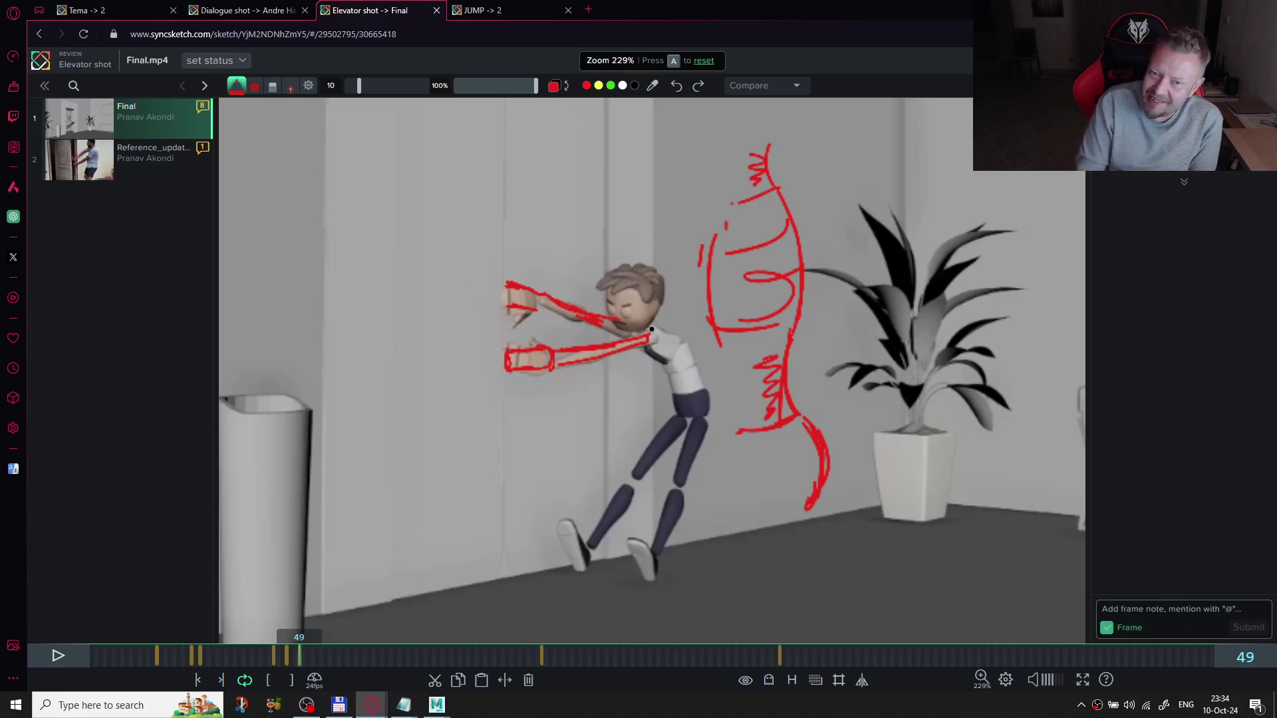
- Trace the character's upper back, undo the line down the torso, and erase the ribcage's front outline from the spine diagram
{"action": "mouse_move", "coordinate": [651, 329]}
{"action": "left_mouse_down"}
{"action": "mouse_move", "coordinate": [679, 335]}
{"action": "mouse_move", "coordinate": [703, 407]}
{"action": "left_mouse_up"}
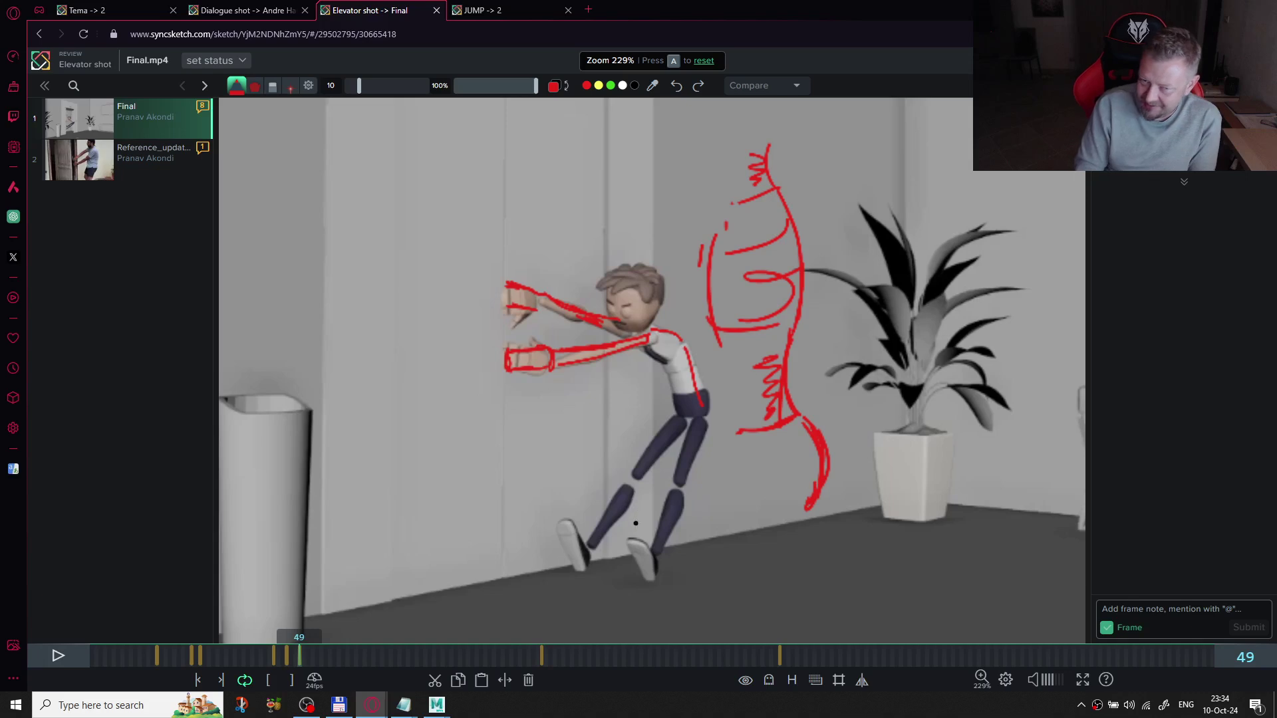
{"action": "key", "text": "ctrl+z"}
{"action": "mouse_move", "coordinate": [704, 211]}
{"action": "left_mouse_down"}
{"action": "mouse_move", "coordinate": [702, 316]}
{"action": "mouse_move", "coordinate": [711, 258]}
{"action": "mouse_move", "coordinate": [699, 222]}
{"action": "mouse_move", "coordinate": [712, 319]}
{"action": "mouse_move", "coordinate": [724, 319]}
{"action": "left_mouse_up"}
{"action": "key", "text": "e"}
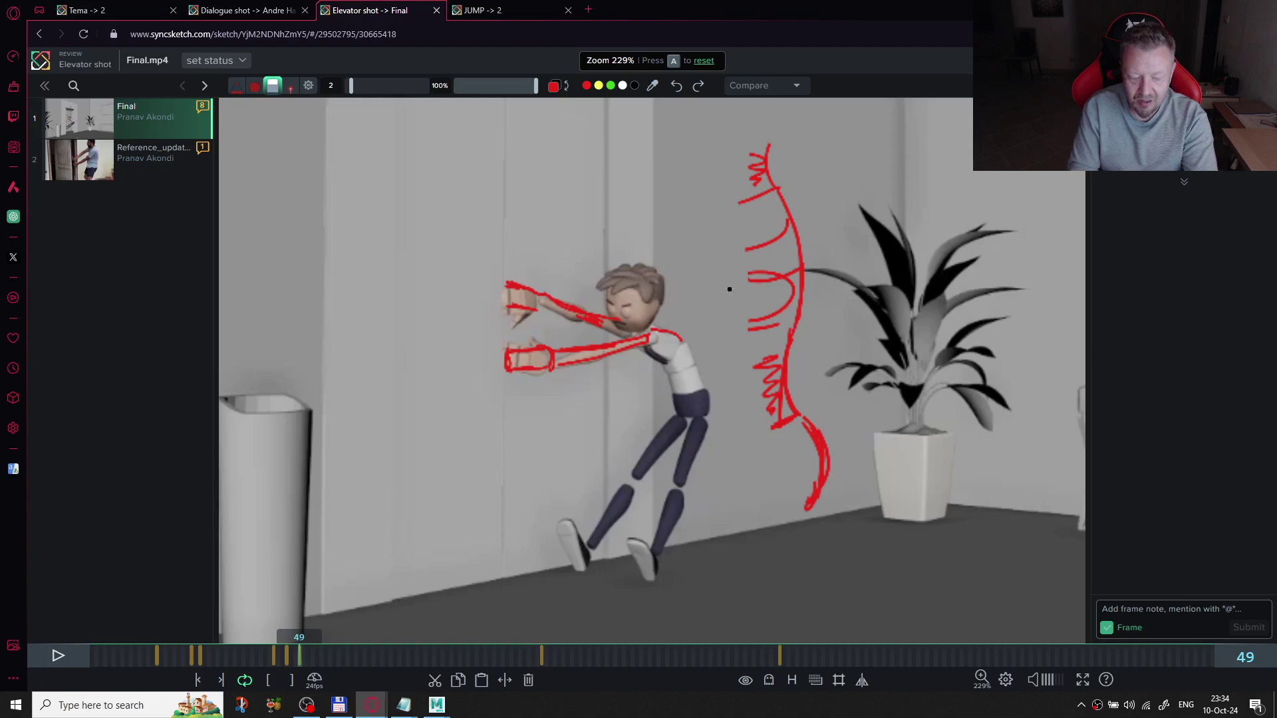
- Switch back to the pen and sketch a red box around the character's pelvis with short lines down the thighs
{"action": "key", "text": "p"}
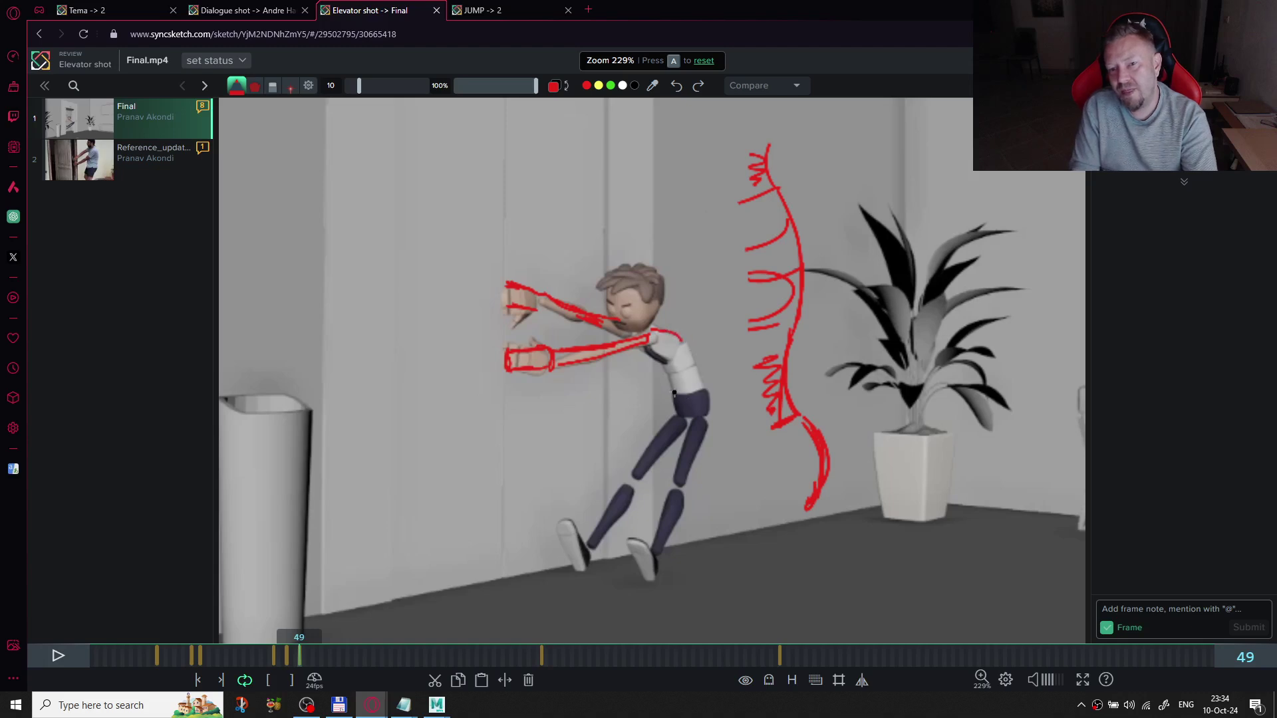
{"action": "mouse_move", "coordinate": [670, 394]}
{"action": "left_mouse_down"}
{"action": "mouse_move", "coordinate": [697, 400]}
{"action": "mouse_move", "coordinate": [699, 419]}
{"action": "mouse_move", "coordinate": [704, 408]}
{"action": "mouse_move", "coordinate": [698, 419]}
{"action": "mouse_move", "coordinate": [667, 396]}
{"action": "left_mouse_up"}
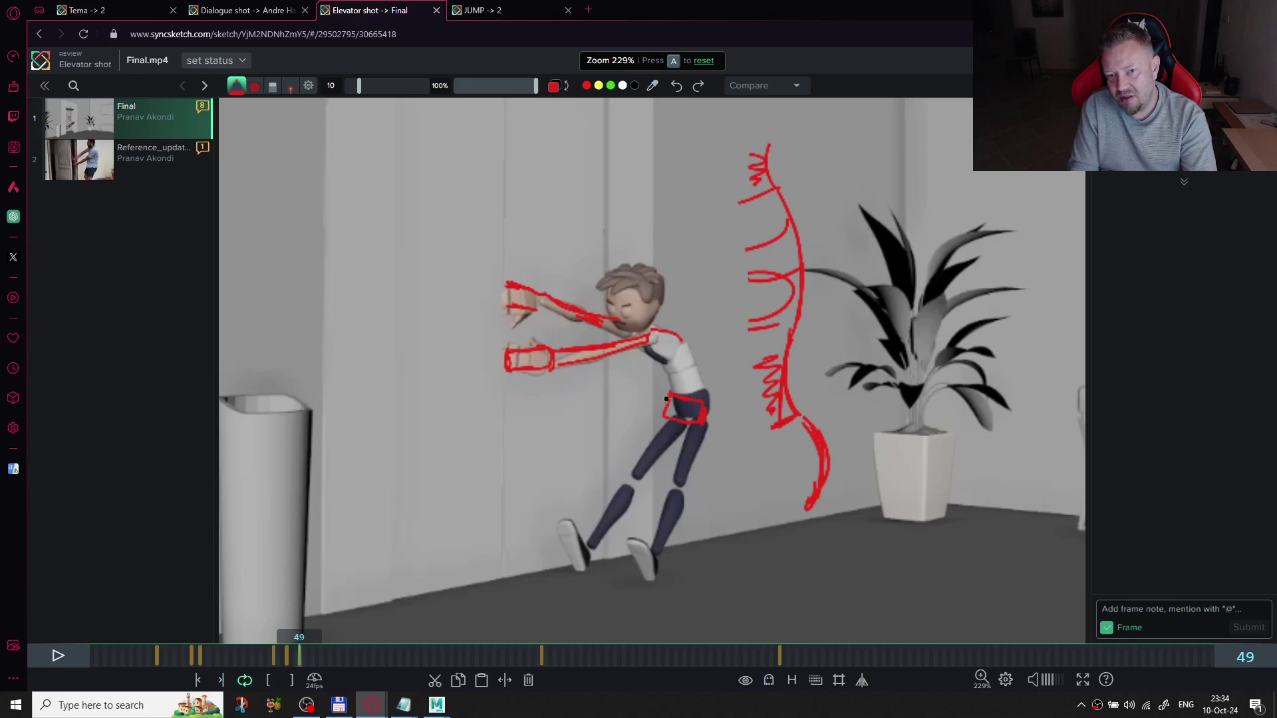
{"action": "mouse_move", "coordinate": [665, 407]}
{"action": "left_mouse_down"}
{"action": "mouse_move", "coordinate": [645, 444]}
{"action": "mouse_move", "coordinate": [678, 462]}
{"action": "left_mouse_up"}
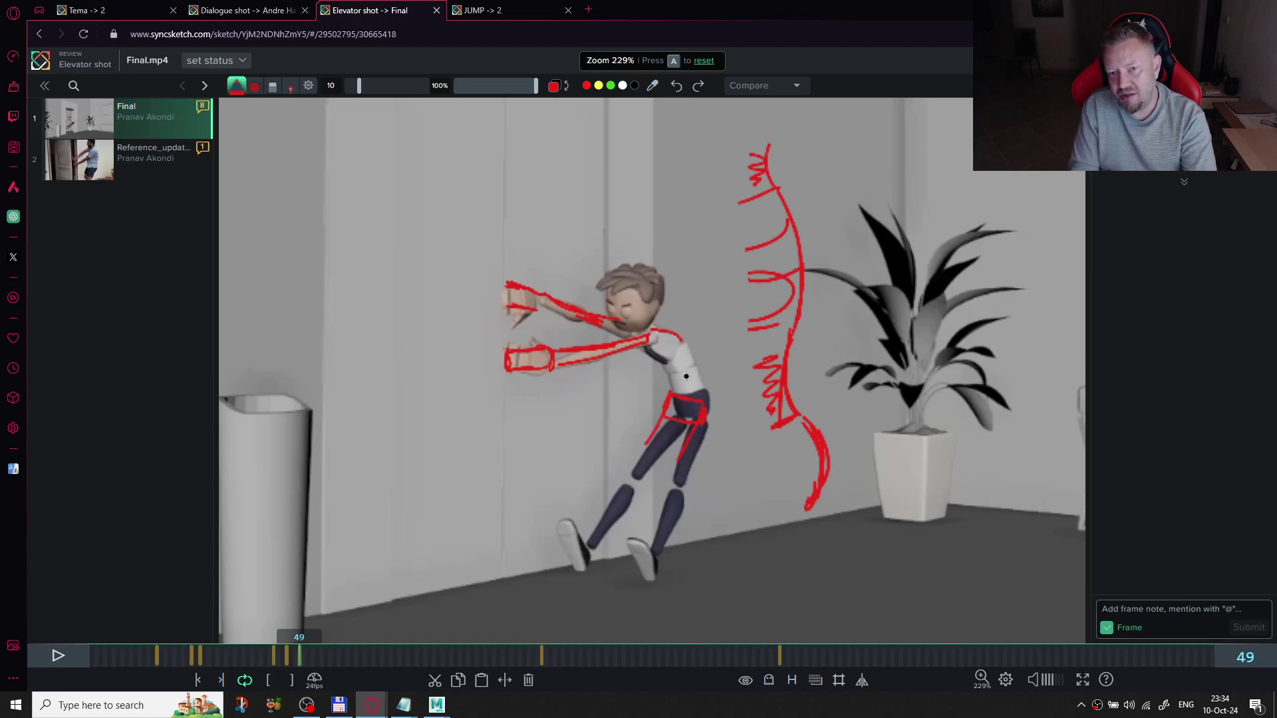
- Sketch the front and back lines of the character's bent torso down to the pelvis and circle the shoulder joint in red
{"action": "mouse_move", "coordinate": [695, 373]}
{"action": "left_mouse_down"}
{"action": "mouse_move", "coordinate": [690, 403]}
{"action": "mouse_move", "coordinate": [704, 373]}
{"action": "mouse_move", "coordinate": [691, 349]}
{"action": "mouse_move", "coordinate": [707, 385]}
{"action": "left_mouse_up"}
{"action": "mouse_move", "coordinate": [648, 351]}
{"action": "left_mouse_down"}
{"action": "mouse_move", "coordinate": [687, 388]}
{"action": "mouse_move", "coordinate": [669, 369]}
{"action": "mouse_move", "coordinate": [675, 397]}
{"action": "mouse_move", "coordinate": [705, 398]}
{"action": "left_mouse_up"}
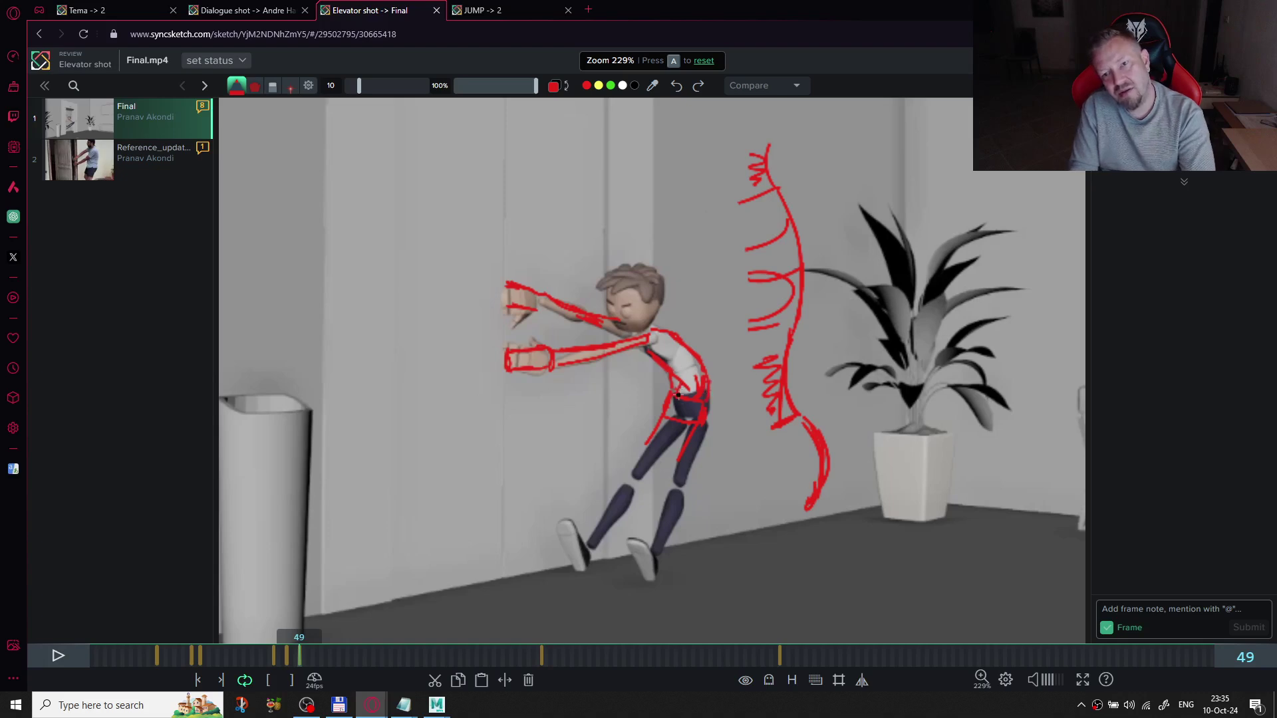
{"action": "mouse_move", "coordinate": [708, 404]}
{"action": "left_mouse_down"}
{"action": "mouse_move", "coordinate": [706, 422]}
{"action": "mouse_move", "coordinate": [695, 419]}
{"action": "mouse_move", "coordinate": [710, 406]}
{"action": "mouse_move", "coordinate": [691, 373]}
{"action": "left_mouse_up"}
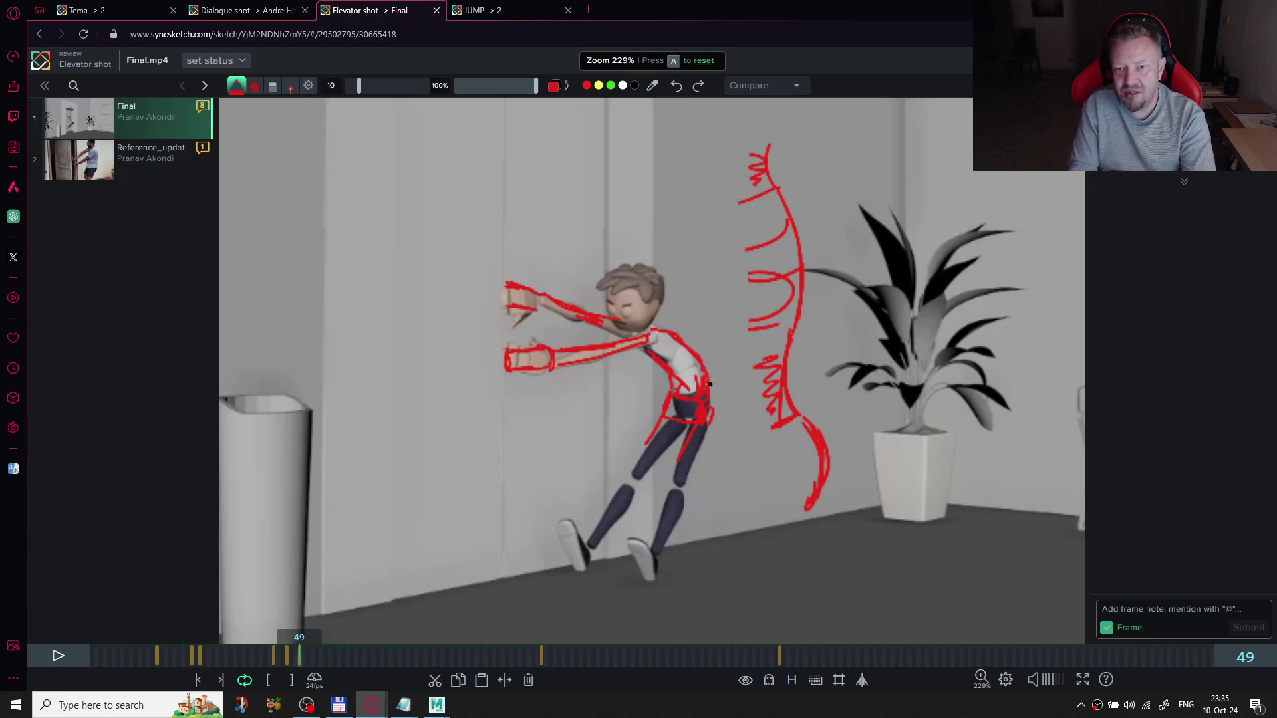
{"action": "mouse_move", "coordinate": [656, 346]}
{"action": "left_mouse_down"}
{"action": "mouse_move", "coordinate": [657, 334]}
{"action": "mouse_move", "coordinate": [689, 351]}
{"action": "mouse_move", "coordinate": [710, 382]}
{"action": "mouse_move", "coordinate": [705, 395]}
{"action": "mouse_move", "coordinate": [672, 381]}
{"action": "mouse_move", "coordinate": [665, 414]}
{"action": "left_mouse_up"}
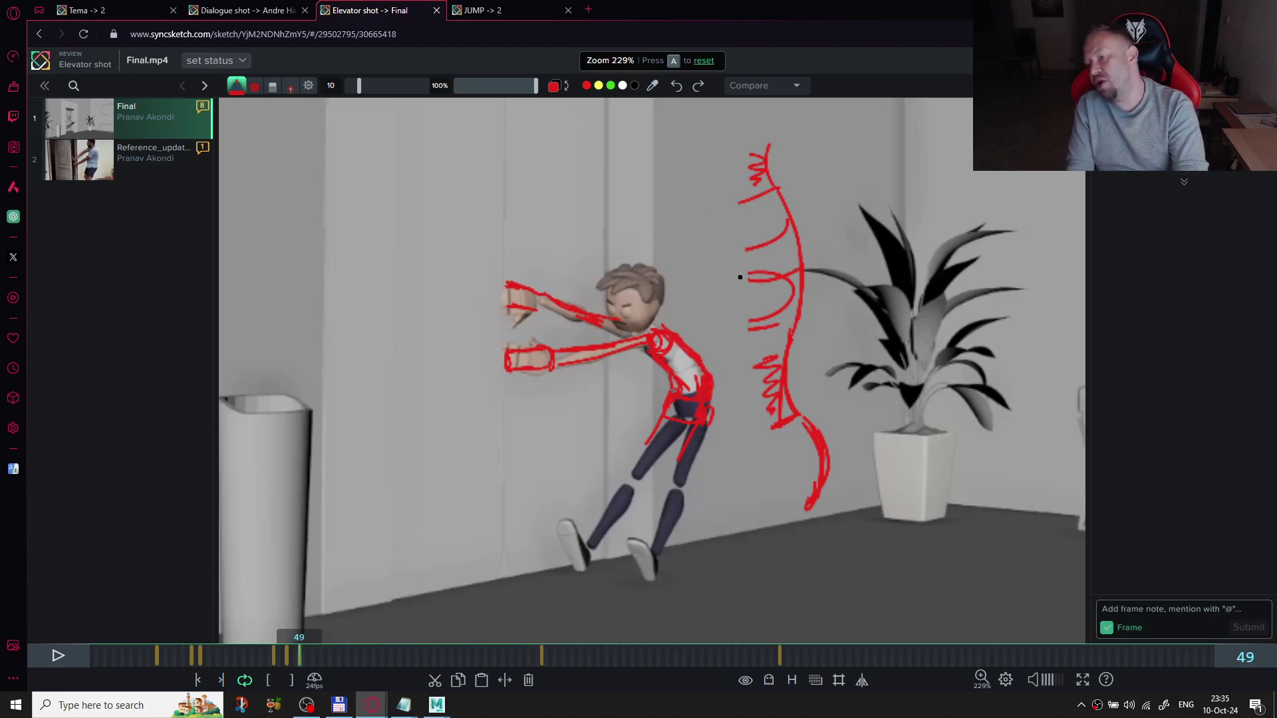
- Erase the messy strokes around the pelvis, redraw both upper thighs, and toggle the sketches off and on to compare the pose
{"action": "key", "text": "e"}
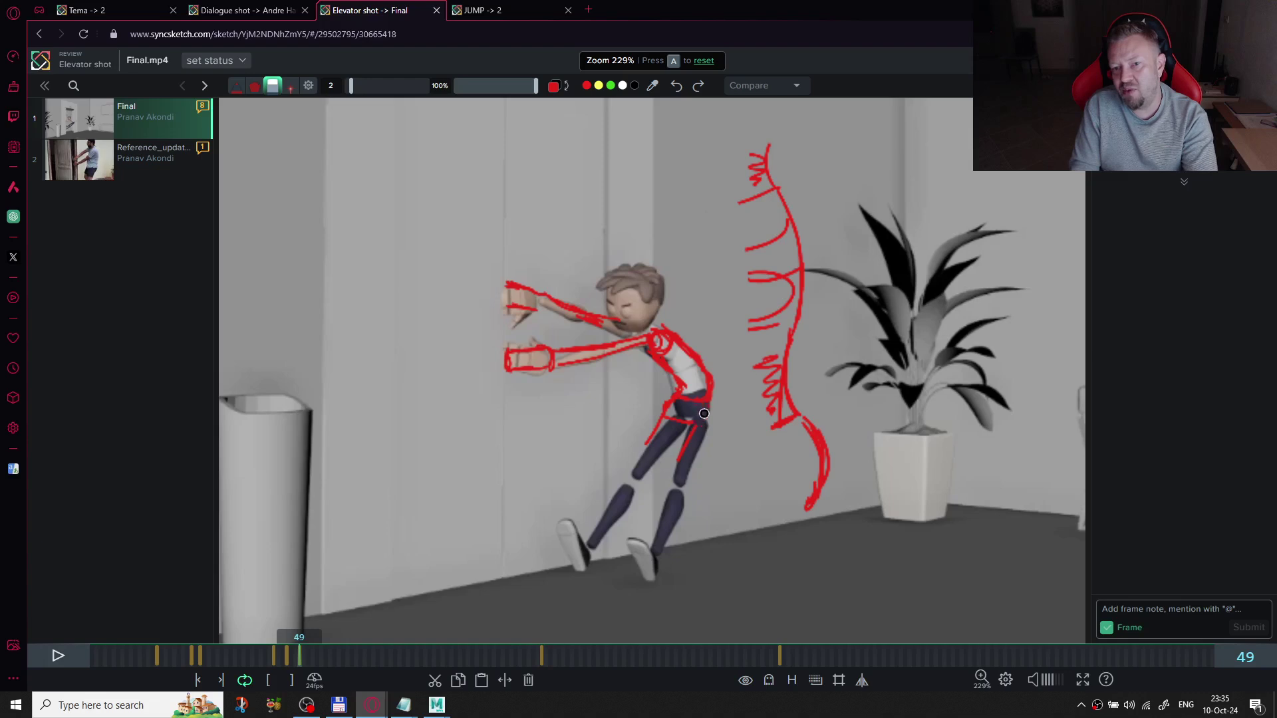
{"action": "key", "text": "p"}
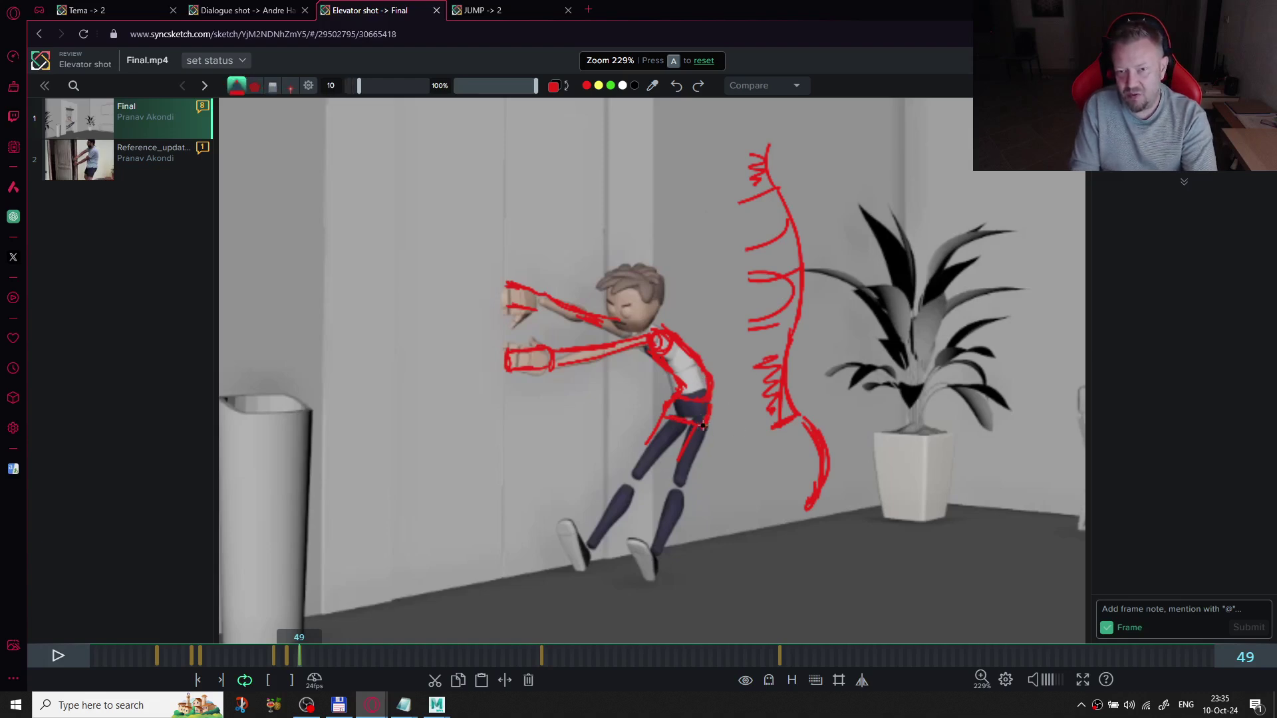
{"action": "left_click_drag", "start_coordinate": [705, 429], "coordinate": [681, 466]}
{"action": "mouse_move", "coordinate": [658, 409]}
{"action": "left_mouse_down"}
{"action": "mouse_move", "coordinate": [648, 444]}
{"action": "mouse_move", "coordinate": [674, 423]}
{"action": "mouse_move", "coordinate": [648, 462]}
{"action": "mouse_move", "coordinate": [679, 422]}
{"action": "left_mouse_up"}
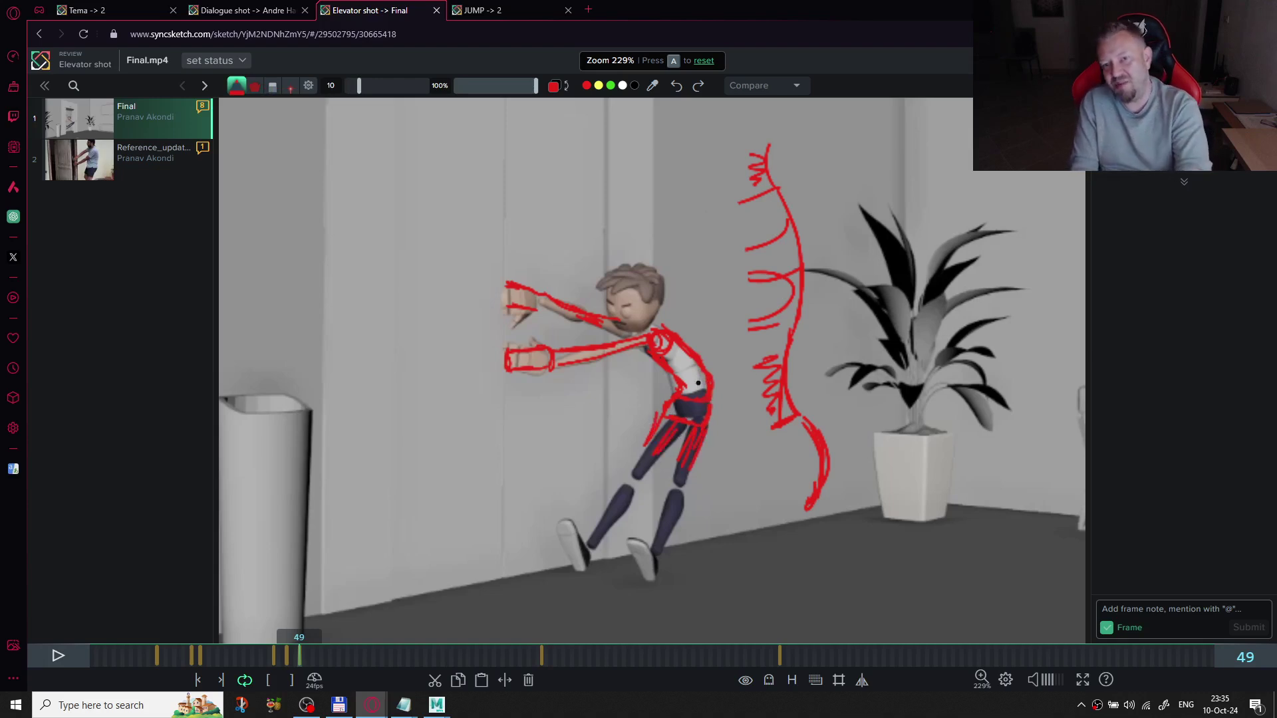
{"action": "key", "text": "h"}
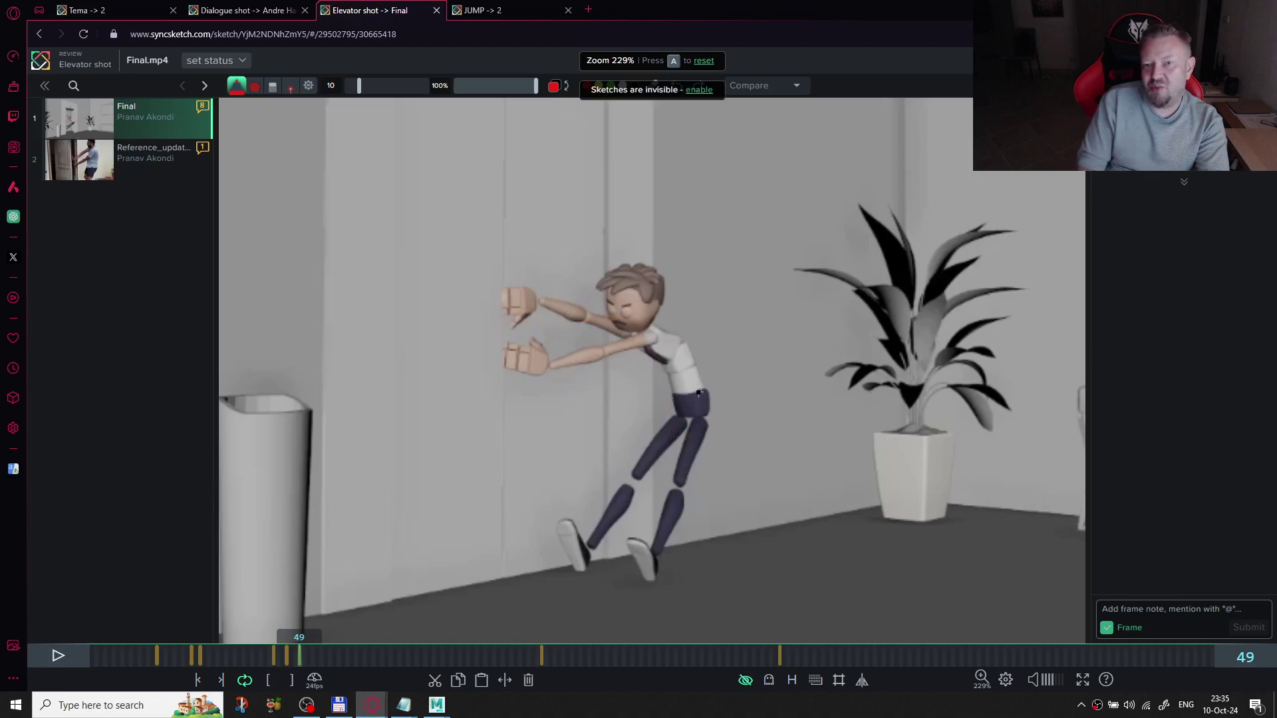
{"action": "key", "text": "h"}
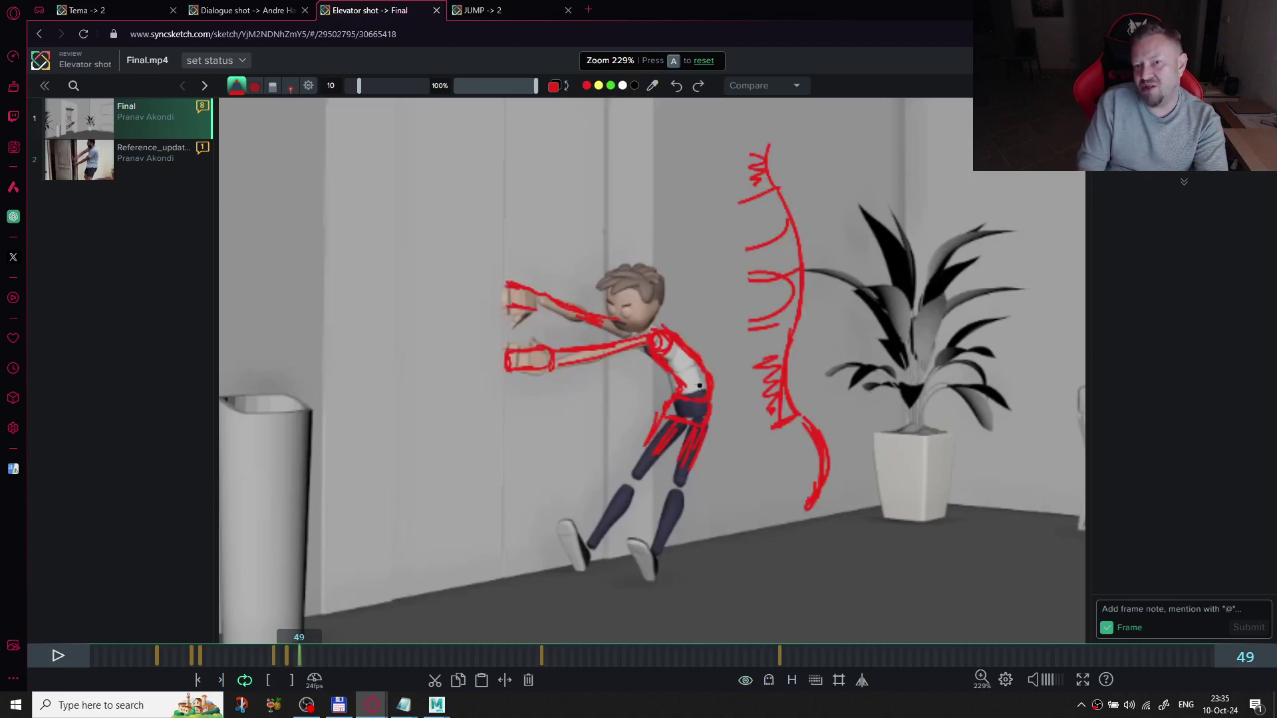
- Thicken the red hatching on the neck and lower back of the spine diagram, and undo the extra stroke near the pelvis
{"action": "mouse_move", "coordinate": [766, 369]}
{"action": "left_mouse_down"}
{"action": "mouse_move", "coordinate": [765, 412]}
{"action": "mouse_move", "coordinate": [796, 415]}
{"action": "left_mouse_up"}
{"action": "left_click_drag", "start_coordinate": [750, 147], "coordinate": [761, 195]}
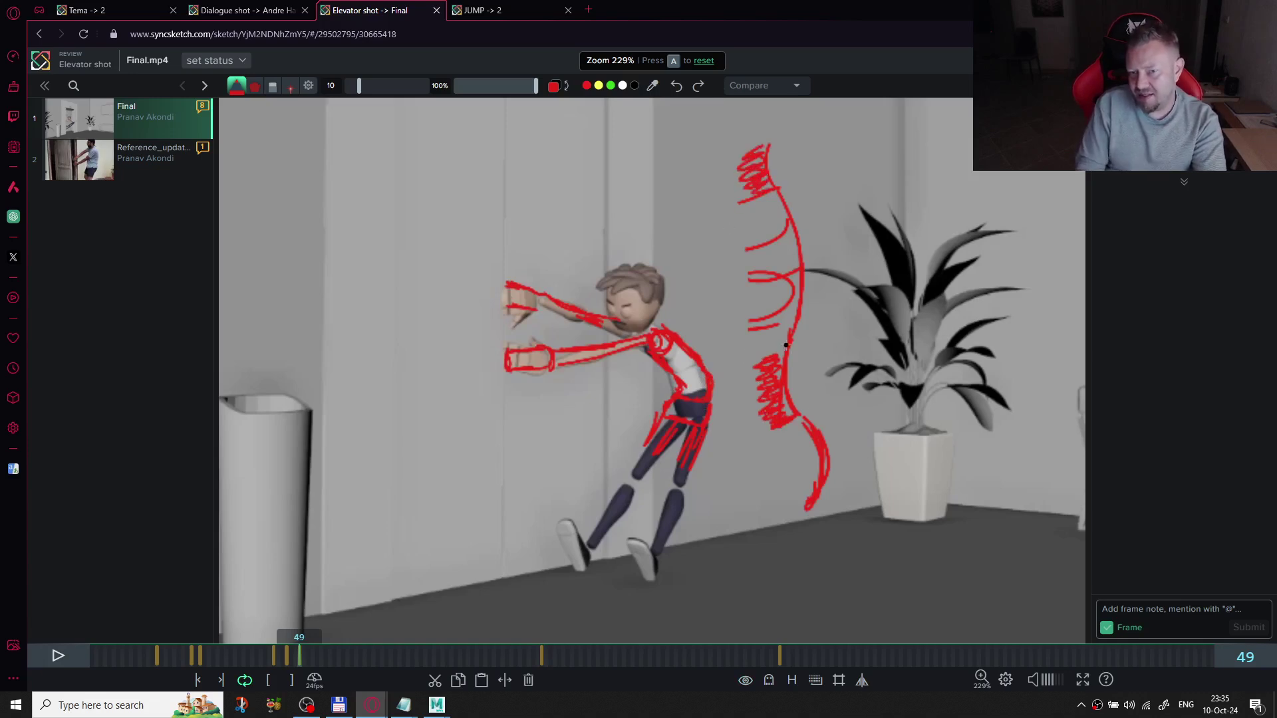
{"action": "left_click_drag", "start_coordinate": [824, 408], "coordinate": [778, 419]}
{"action": "key", "text": "ctrl+z"}
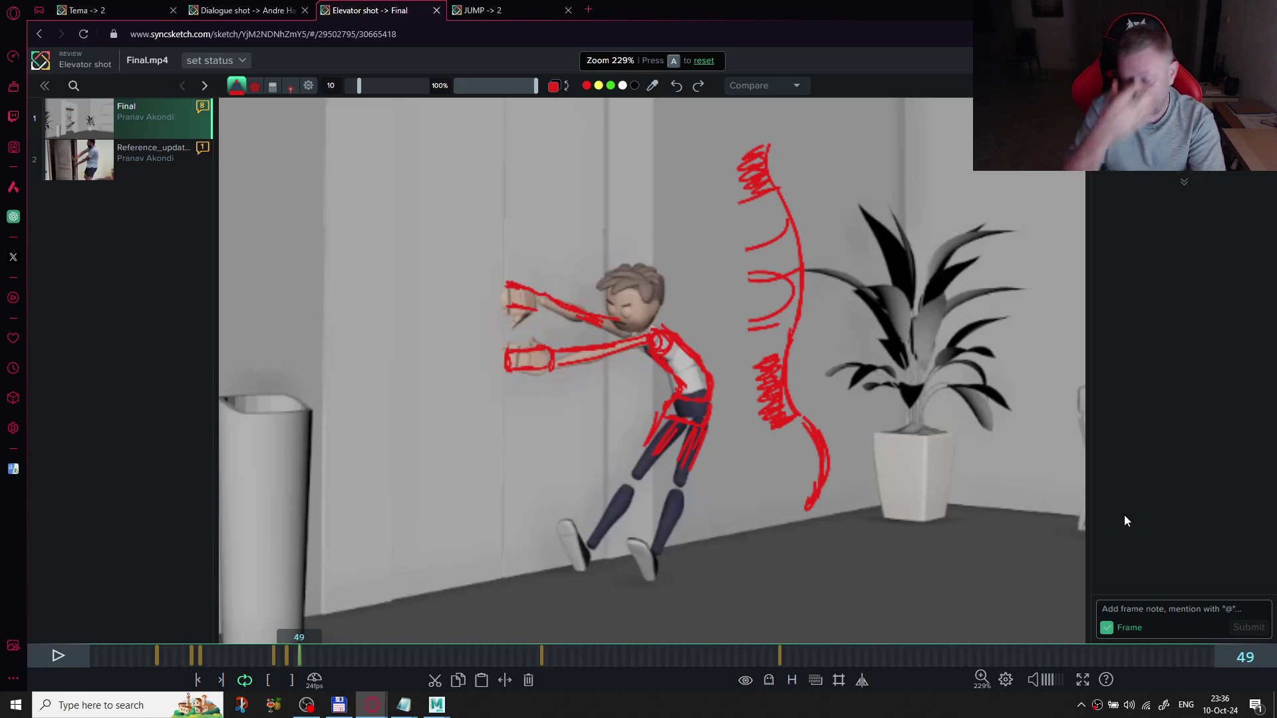
- At frame 87, sketch the pelvis box, tilted ribcage, near arm line and standing thigh, undoing the extra stroke on the chest
{"action": "key", "text": "space"}
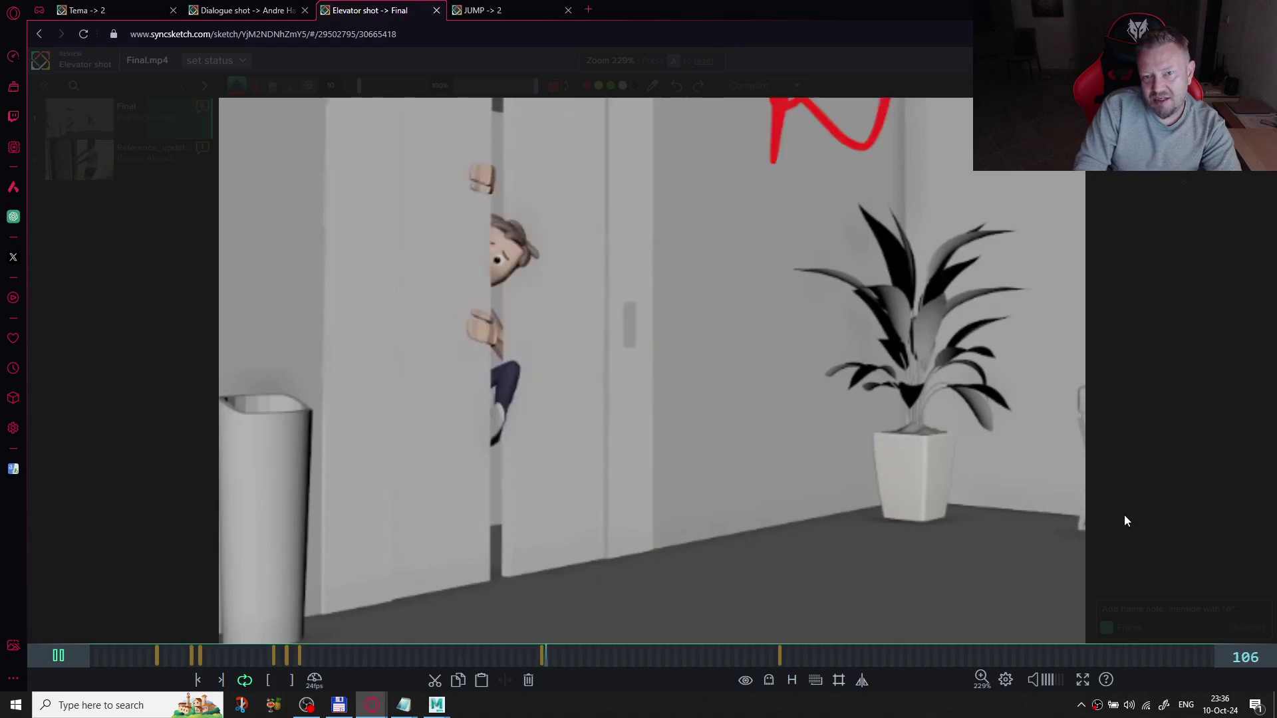
{"action": "key", "text": "space"}
{"action": "key", "text": "Left"}
{"action": "key", "text": "Left"}
{"action": "key", "text": "Left"}
{"action": "key", "text": "Left"}
{"action": "key", "text": "Left"}
{"action": "key", "text": "Left"}
{"action": "key", "text": "Left"}
{"action": "key", "text": "Left"}
{"action": "key", "text": "Left"}
{"action": "key", "text": "Left"}
{"action": "key", "text": "Left"}
{"action": "key", "text": "Left"}
{"action": "key", "text": "Left"}
{"action": "key", "text": "Left"}
{"action": "key", "text": "Left"}
{"action": "key", "text": "Left"}
{"action": "key", "text": "Left"}
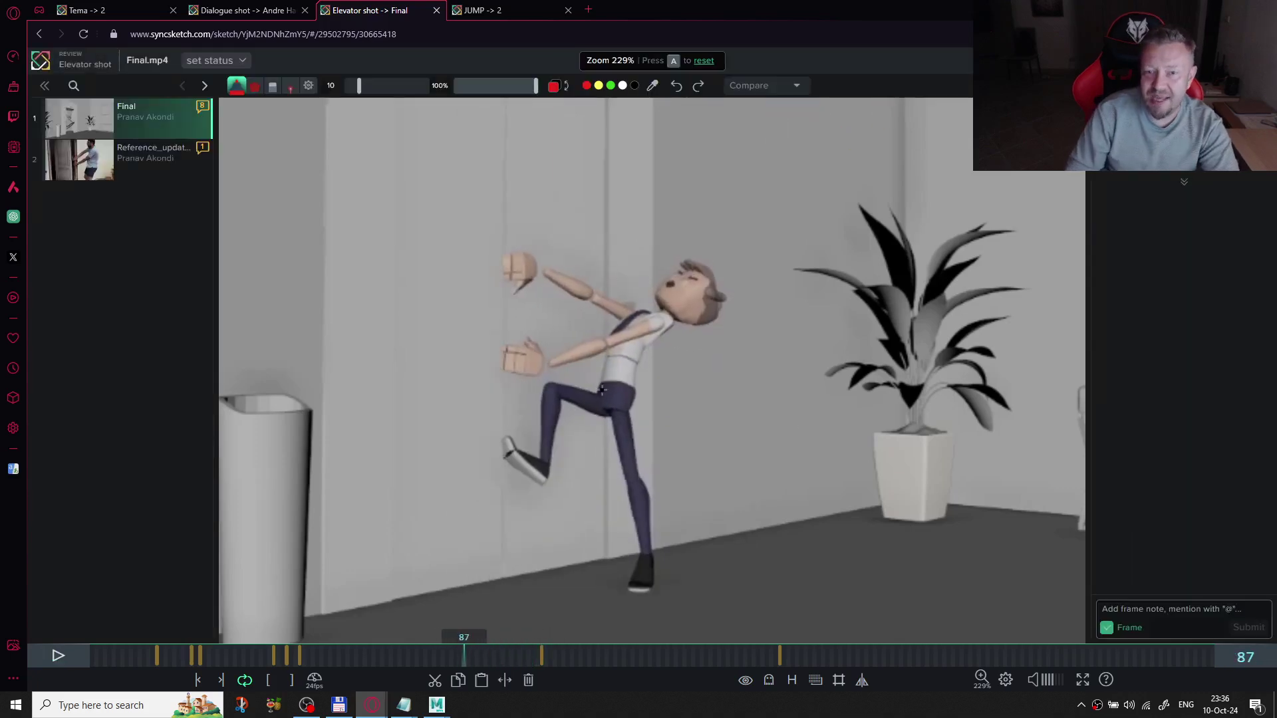
{"action": "mouse_move", "coordinate": [598, 392]}
{"action": "left_mouse_down"}
{"action": "mouse_move", "coordinate": [628, 389]}
{"action": "mouse_move", "coordinate": [624, 410]}
{"action": "mouse_move", "coordinate": [600, 410]}
{"action": "mouse_move", "coordinate": [625, 413]}
{"action": "mouse_move", "coordinate": [636, 391]}
{"action": "mouse_move", "coordinate": [609, 390]}
{"action": "mouse_move", "coordinate": [630, 358]}
{"action": "mouse_move", "coordinate": [643, 368]}
{"action": "mouse_move", "coordinate": [670, 319]}
{"action": "mouse_move", "coordinate": [682, 335]}
{"action": "mouse_move", "coordinate": [578, 335]}
{"action": "left_mouse_up"}
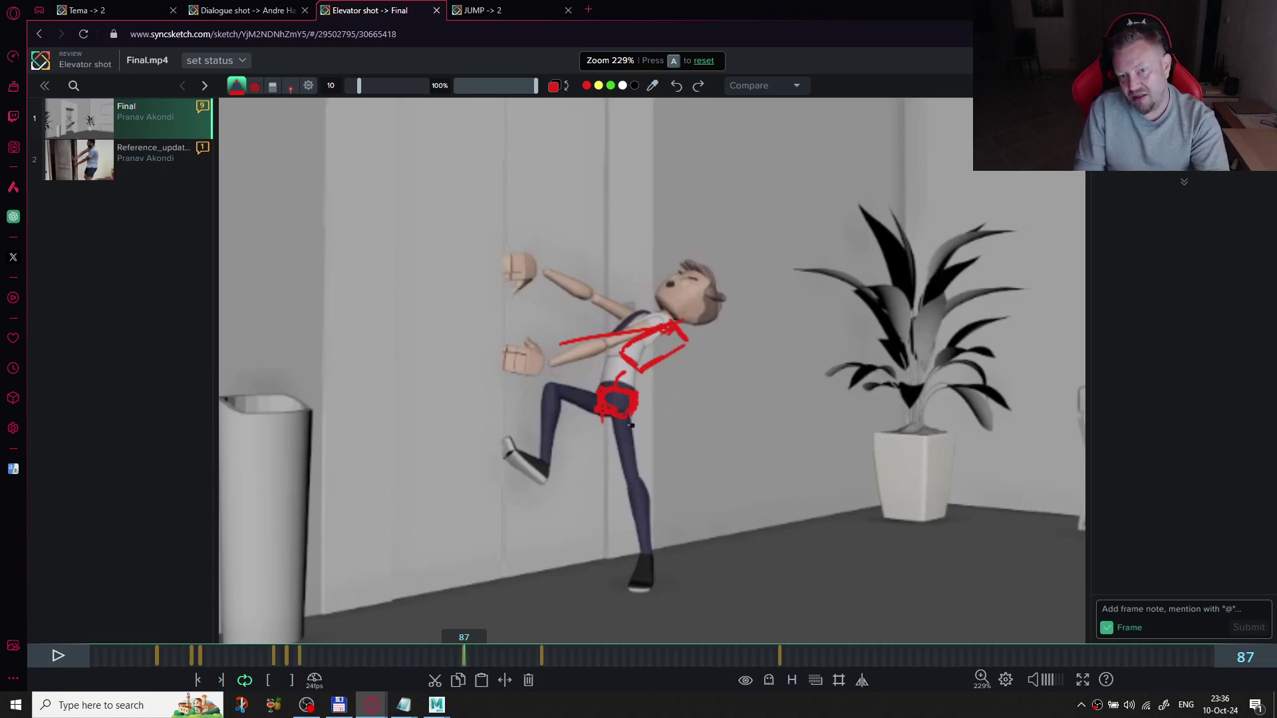
{"action": "left_click_drag", "start_coordinate": [612, 415], "coordinate": [615, 440]}
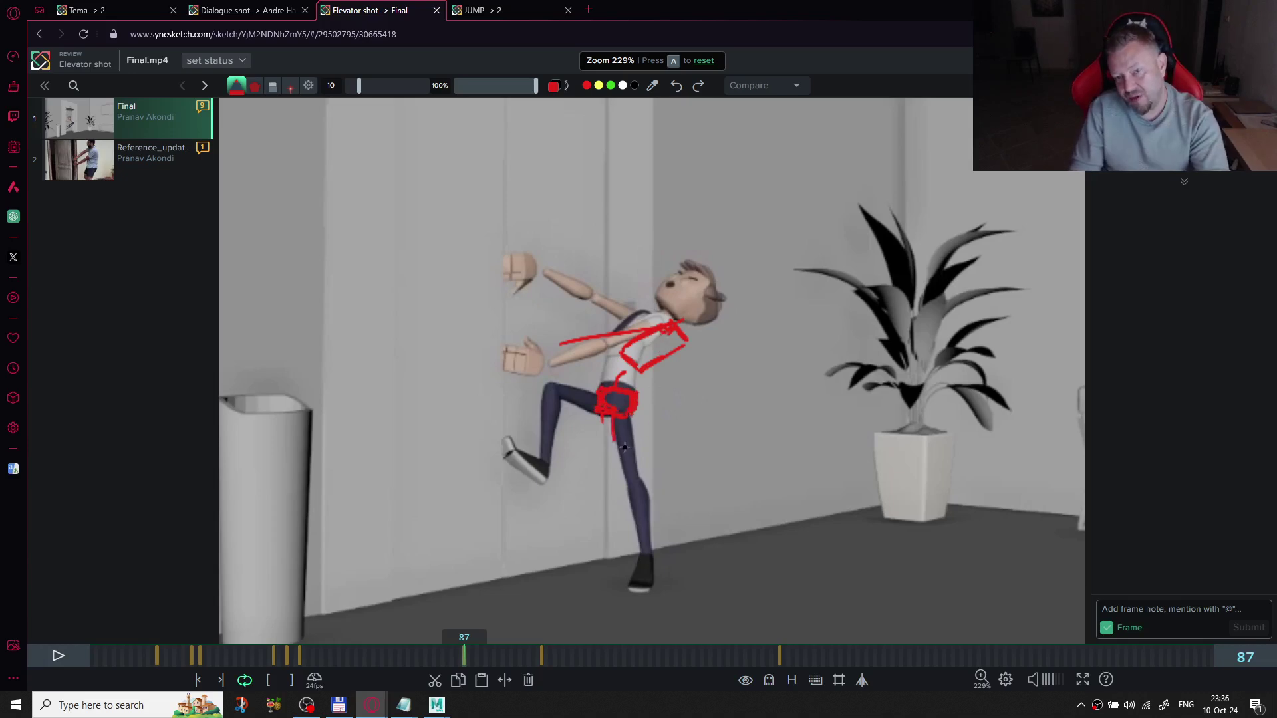
{"action": "left_click_drag", "start_coordinate": [652, 338], "coordinate": [629, 316]}
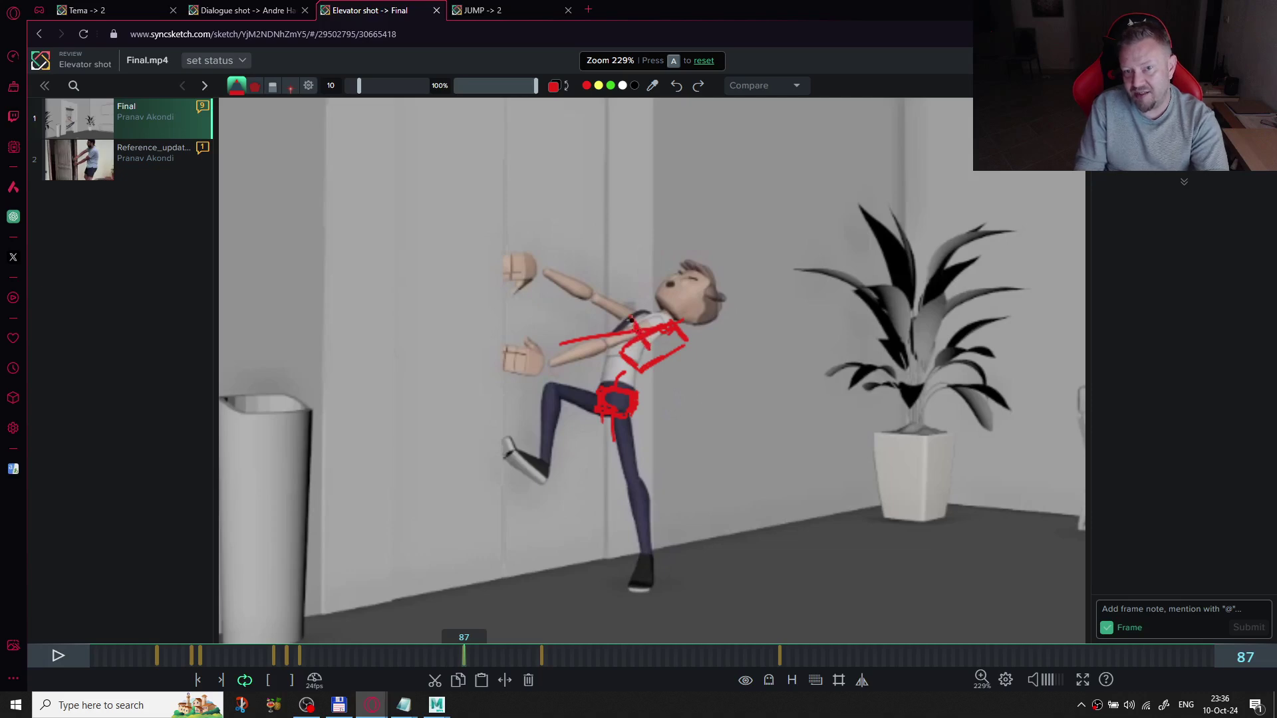
{"action": "key", "text": "ctrl+z"}
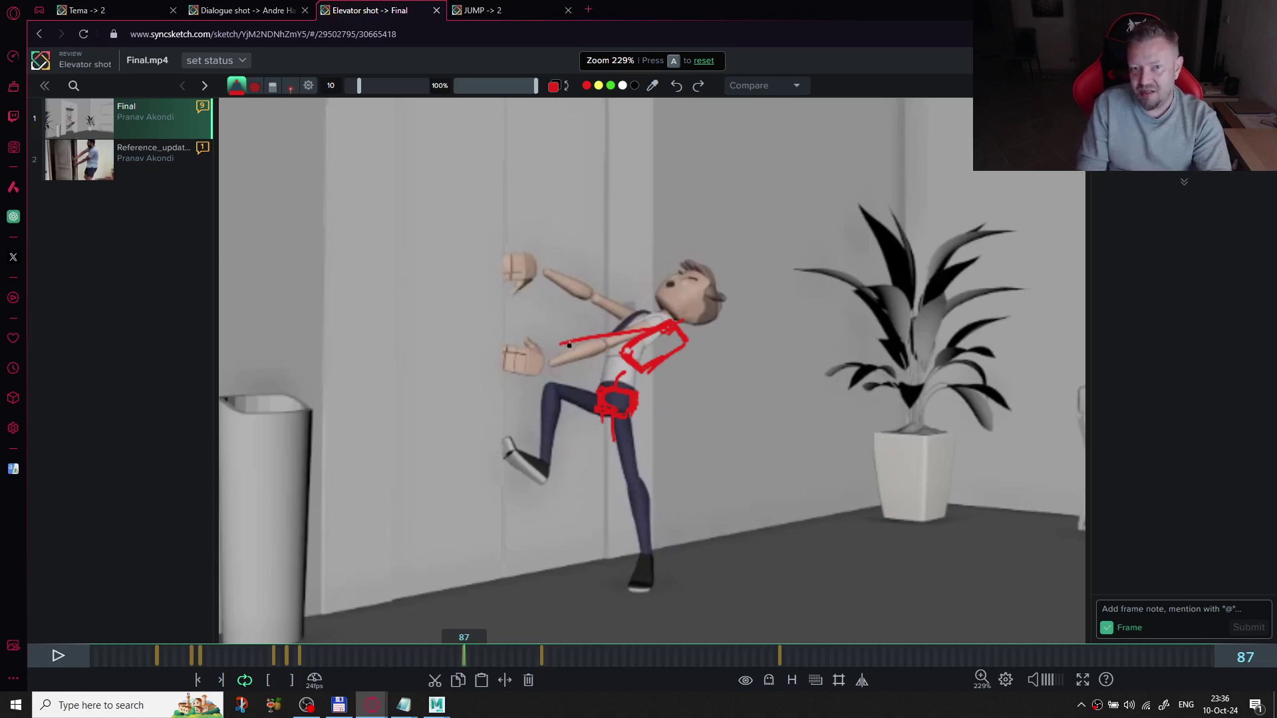
- Sketch both outstretched arms with their hands, the raised thigh, and a circled head tilted further back on frame 87
{"action": "mouse_move", "coordinate": [511, 351]}
{"action": "left_mouse_down"}
{"action": "mouse_move", "coordinate": [599, 335]}
{"action": "mouse_move", "coordinate": [515, 360]}
{"action": "mouse_move", "coordinate": [505, 348]}
{"action": "mouse_move", "coordinate": [530, 363]}
{"action": "mouse_move", "coordinate": [530, 343]}
{"action": "mouse_move", "coordinate": [541, 351]}
{"action": "mouse_move", "coordinate": [509, 352]}
{"action": "mouse_move", "coordinate": [605, 337]}
{"action": "left_mouse_up"}
{"action": "mouse_move", "coordinate": [516, 276]}
{"action": "left_mouse_down"}
{"action": "mouse_move", "coordinate": [665, 323]}
{"action": "mouse_move", "coordinate": [509, 265]}
{"action": "mouse_move", "coordinate": [538, 269]}
{"action": "mouse_move", "coordinate": [526, 285]}
{"action": "left_mouse_up"}
{"action": "mouse_move", "coordinate": [583, 393]}
{"action": "left_mouse_down"}
{"action": "mouse_move", "coordinate": [571, 393]}
{"action": "mouse_move", "coordinate": [623, 433]}
{"action": "left_mouse_up"}
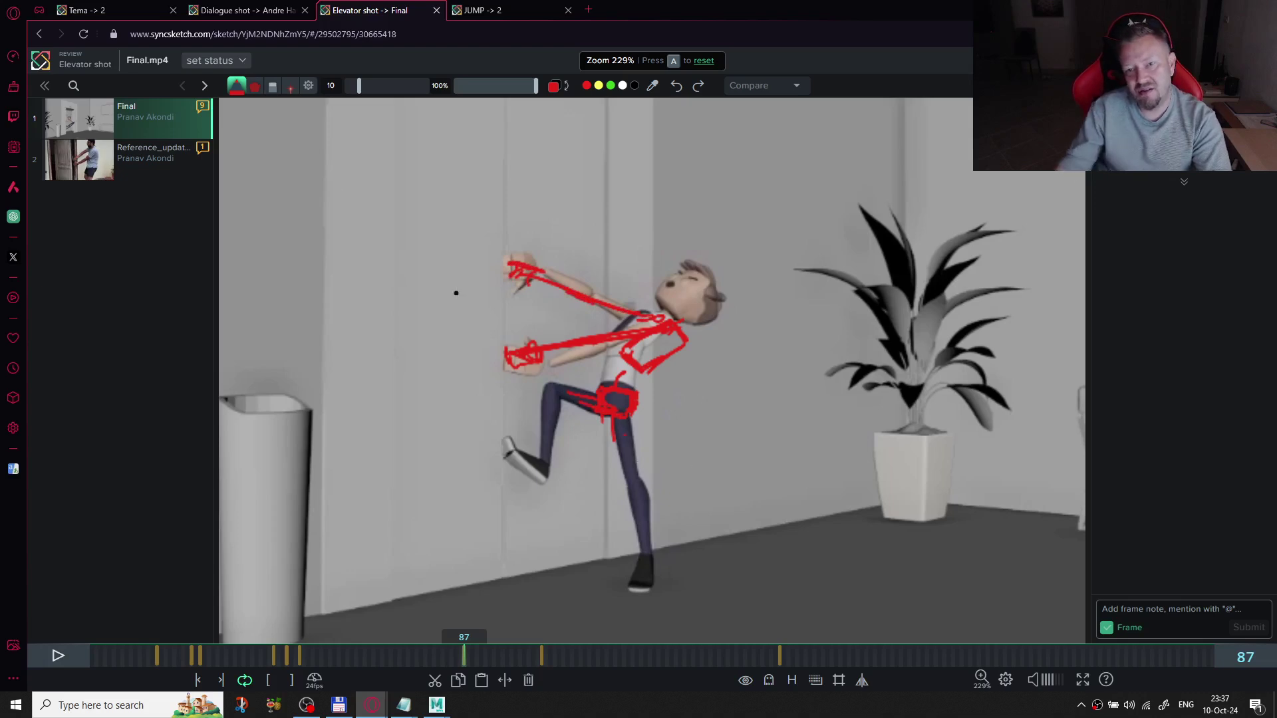
{"action": "mouse_move", "coordinate": [710, 338]}
{"action": "left_mouse_down"}
{"action": "mouse_move", "coordinate": [696, 310]}
{"action": "mouse_move", "coordinate": [726, 305]}
{"action": "mouse_move", "coordinate": [727, 333]}
{"action": "mouse_move", "coordinate": [679, 321]}
{"action": "left_mouse_up"}
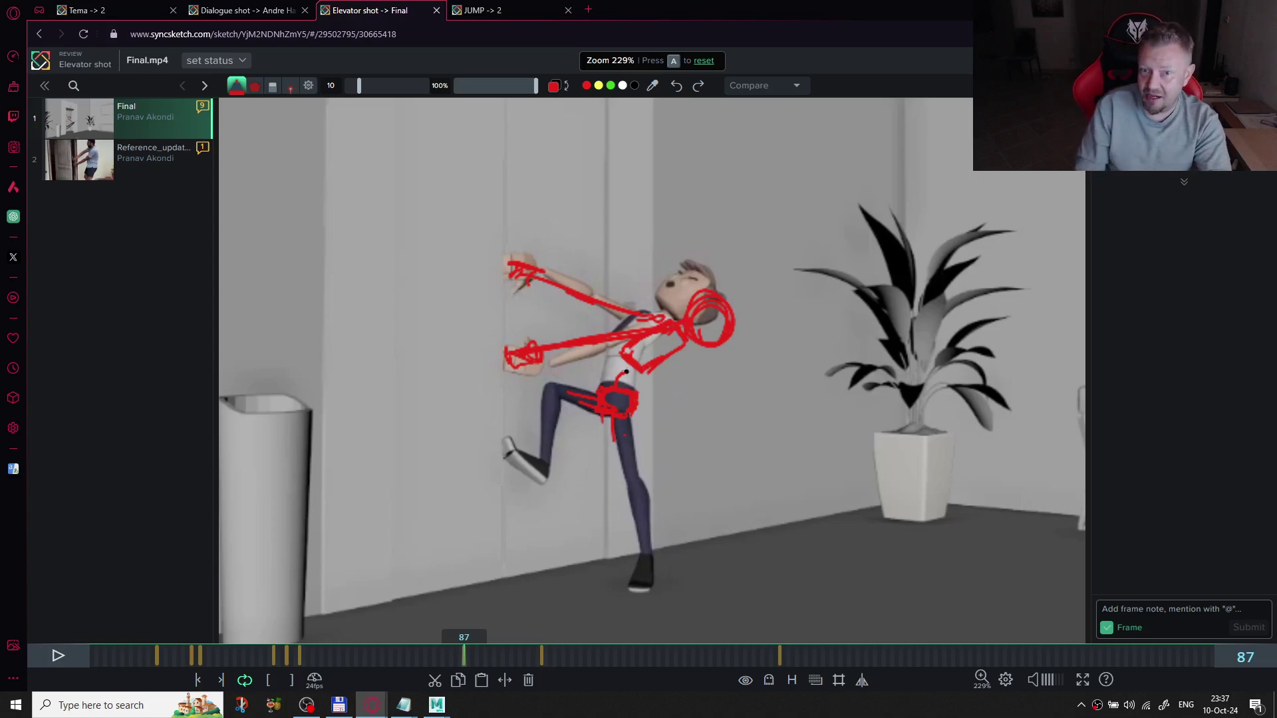
- Play the clip on from frame 87 and step back and forth through the door-opening action up to frame 113
{"action": "key", "text": "Right"}
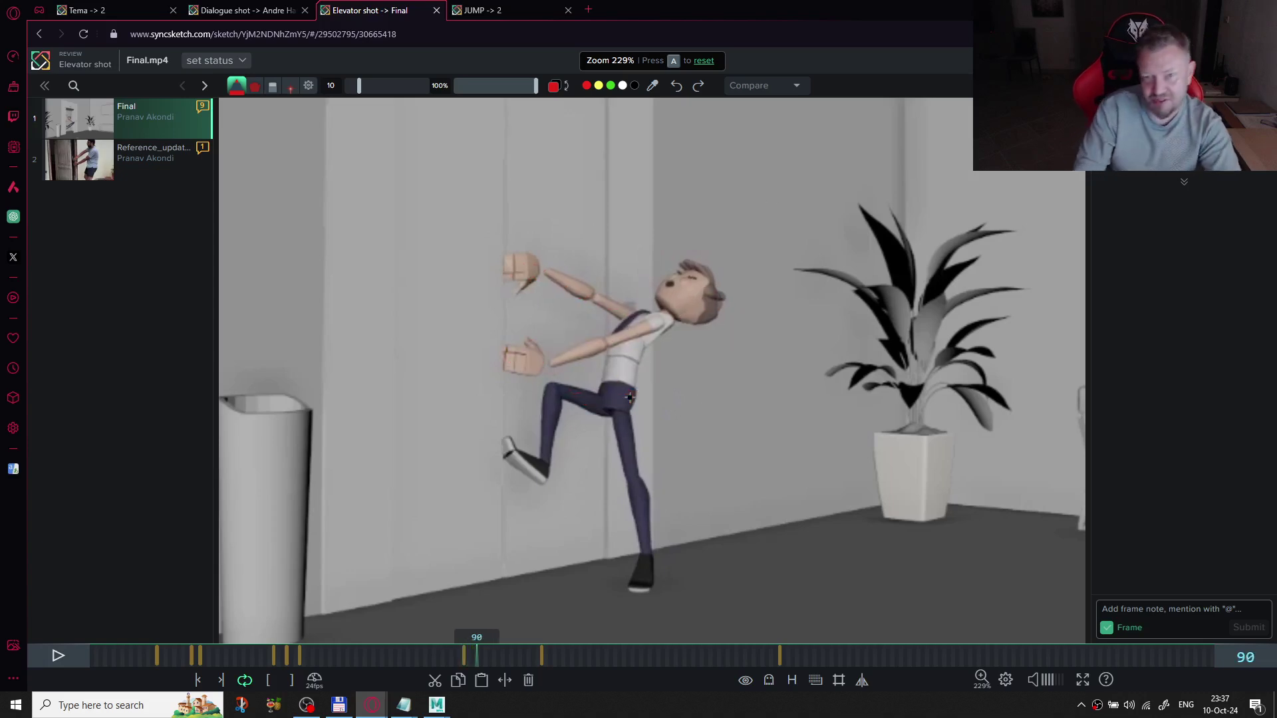
{"action": "key", "text": "space"}
{"action": "key", "text": "space"}
{"action": "key", "text": "Left"}
{"action": "key", "text": "Left"}
{"action": "key", "text": "Left"}
{"action": "key", "text": "Left"}
{"action": "key", "text": "Left"}
{"action": "key", "text": "Left"}
{"action": "key", "text": "Left"}
{"action": "key", "text": "Left"}
{"action": "key", "text": "Left"}
{"action": "key", "text": "Left"}
{"action": "key", "text": "Left"}
{"action": "key", "text": "Left"}
{"action": "key", "text": "Left"}
{"action": "key", "text": "Left"}
{"action": "key", "text": "Left"}
{"action": "key", "text": "Left"}
{"action": "key", "text": "Left"}
{"action": "key", "text": "Left"}
{"action": "key", "text": "Left"}
{"action": "key", "text": "Left"}
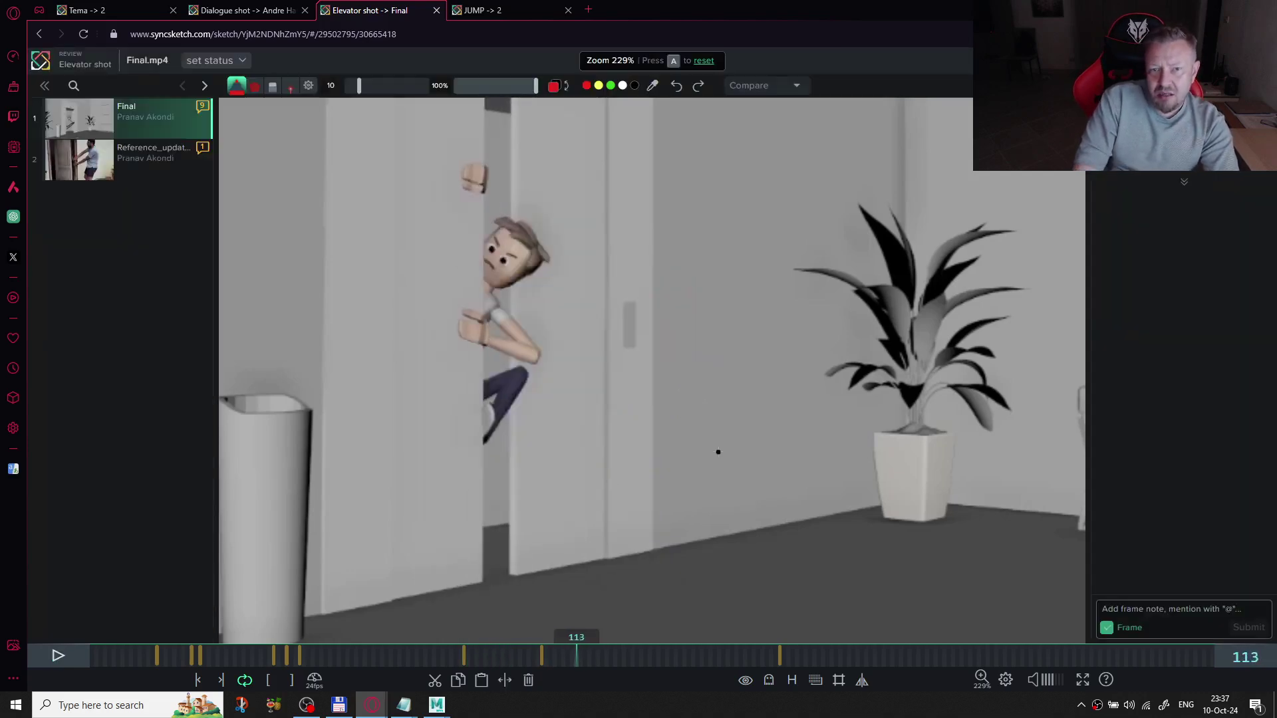
{"action": "key", "text": "Right"}
{"action": "key", "text": "Right"}
{"action": "key", "text": "Right"}
{"action": "key", "text": "Right"}
{"action": "key", "text": "Right"}
{"action": "key", "text": "Right"}
{"action": "key", "text": "Right"}
{"action": "key", "text": "Right"}
{"action": "key", "text": "Right"}
{"action": "key", "text": "Right"}
{"action": "key", "text": "Right"}
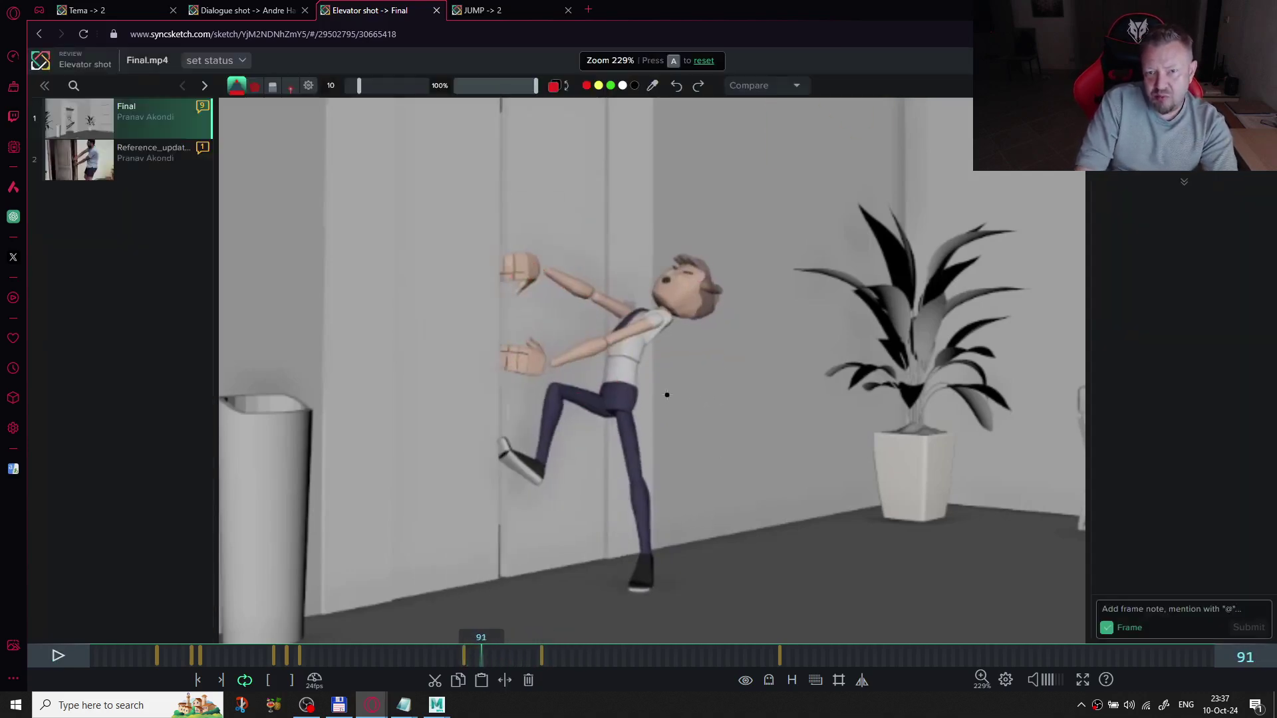
- Step back and forth around frames 91 to 95 to examine the hands and raised leg as the doors part
{"action": "key", "text": "Right"}
{"action": "key", "text": "Right"}
{"action": "key", "text": "Left"}
{"action": "key", "text": "Left"}
{"action": "key", "text": "Left"}
{"action": "key", "text": "Left"}
{"action": "key", "text": "Left"}
{"action": "key", "text": "Left"}
{"action": "key", "text": "Right"}
{"action": "key", "text": "Right"}
{"action": "key", "text": "Right"}
{"action": "key", "text": "Right"}
{"action": "key", "text": "Right"}
{"action": "key", "text": "Right"}
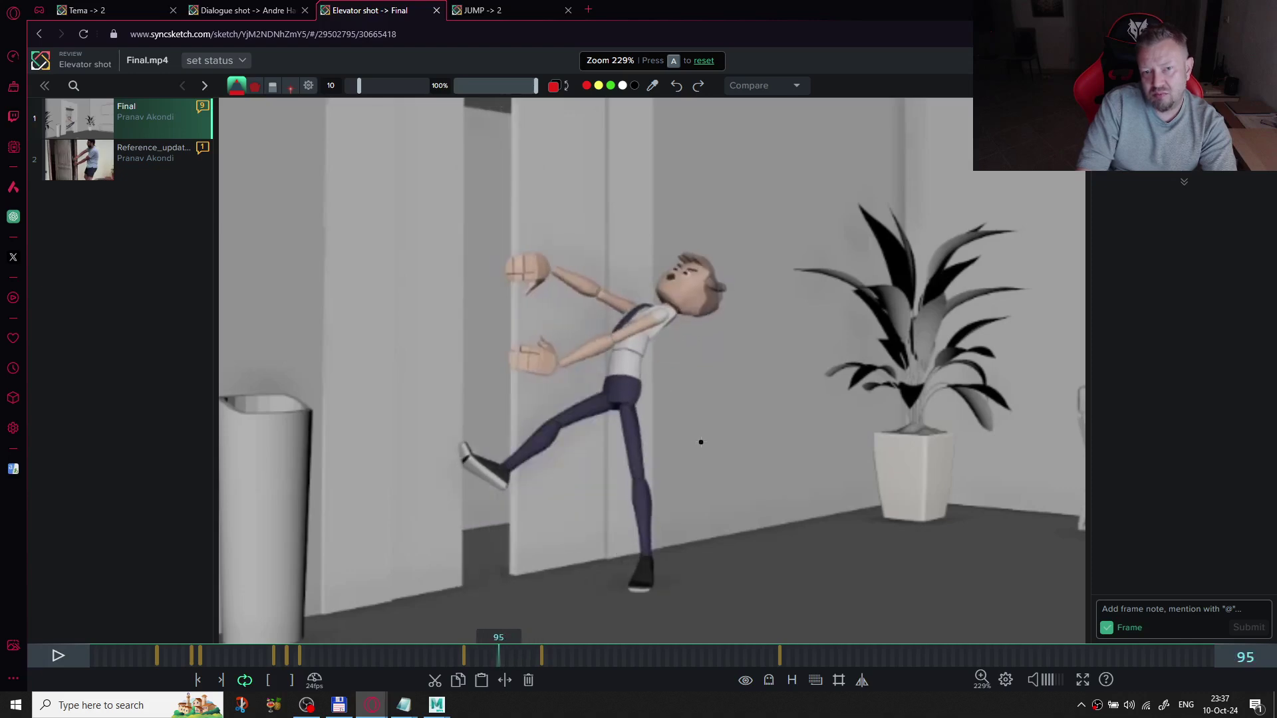
- Try a red stroke at the character's lower hand on frame 97 and undo it
{"action": "key", "text": "Left"}
{"action": "key", "text": "Left"}
{"action": "key", "text": "Left"}
{"action": "key", "text": "Left"}
{"action": "key", "text": "Right"}
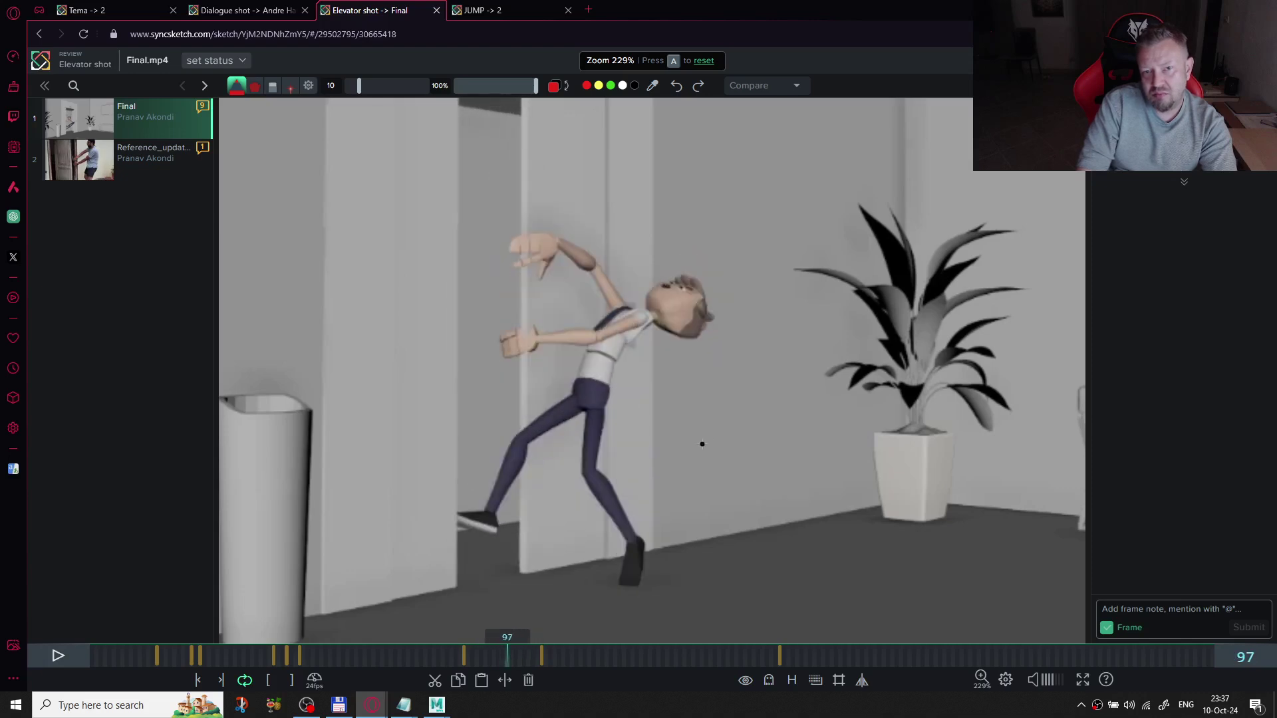
{"action": "mouse_move", "coordinate": [528, 340]}
{"action": "left_mouse_down"}
{"action": "mouse_move", "coordinate": [505, 333]}
{"action": "mouse_move", "coordinate": [532, 319]}
{"action": "left_mouse_up"}
{"action": "key", "text": "ctrl+z"}
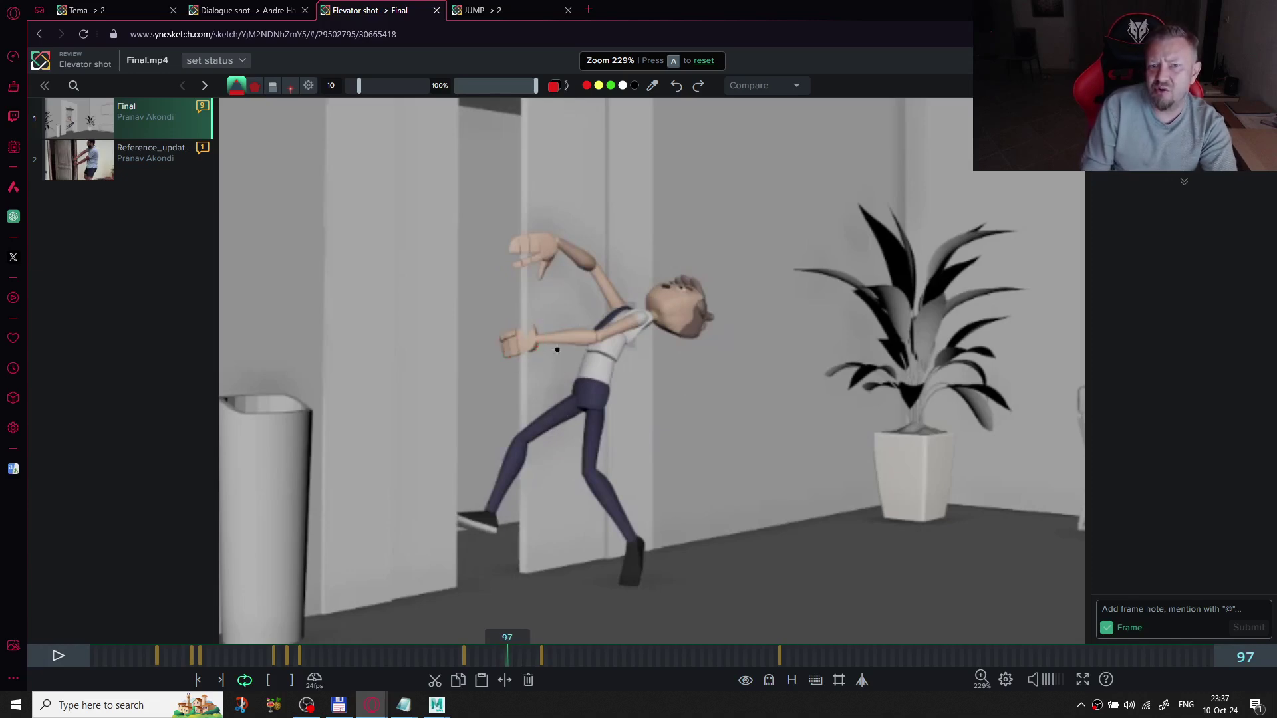
- Step through frames 93 to 99 to check how the leg and body move into the opening between the doors
{"action": "key", "text": "Left"}
{"action": "key", "text": "Left"}
{"action": "key", "text": "Left"}
{"action": "key", "text": "Right"}
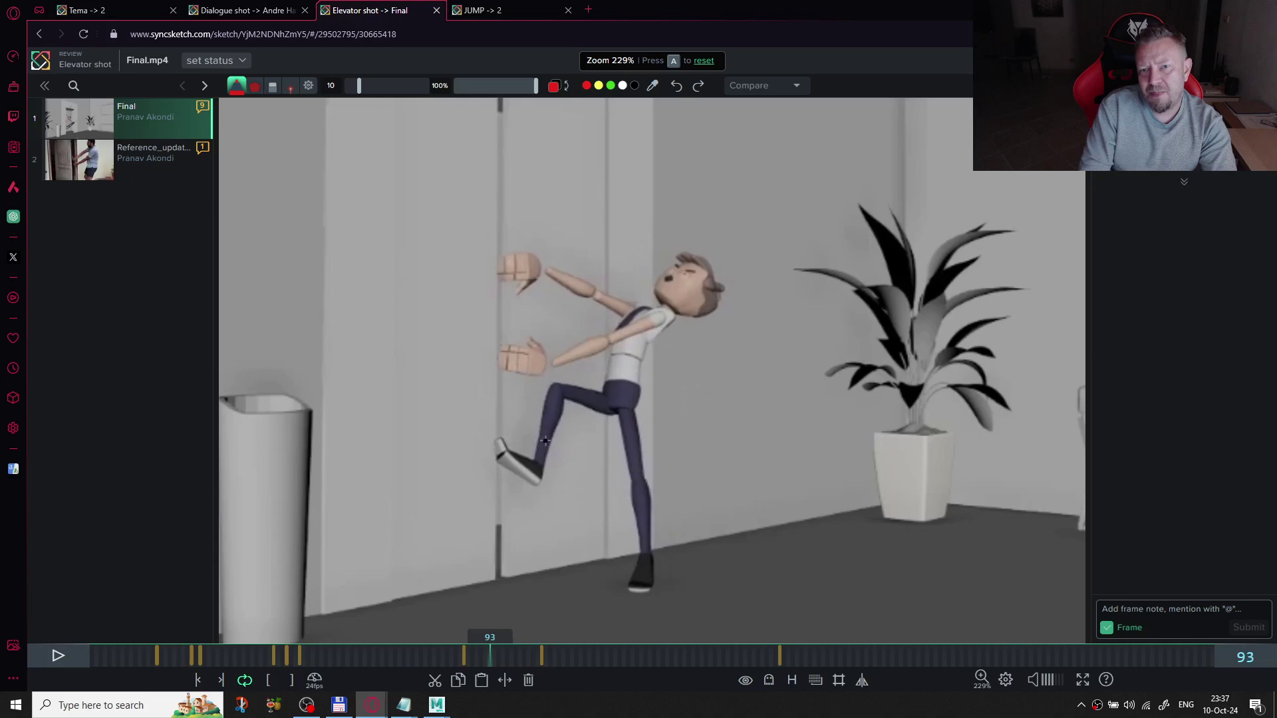
{"action": "key", "text": "Right"}
{"action": "key", "text": "Right"}
{"action": "key", "text": "Left"}
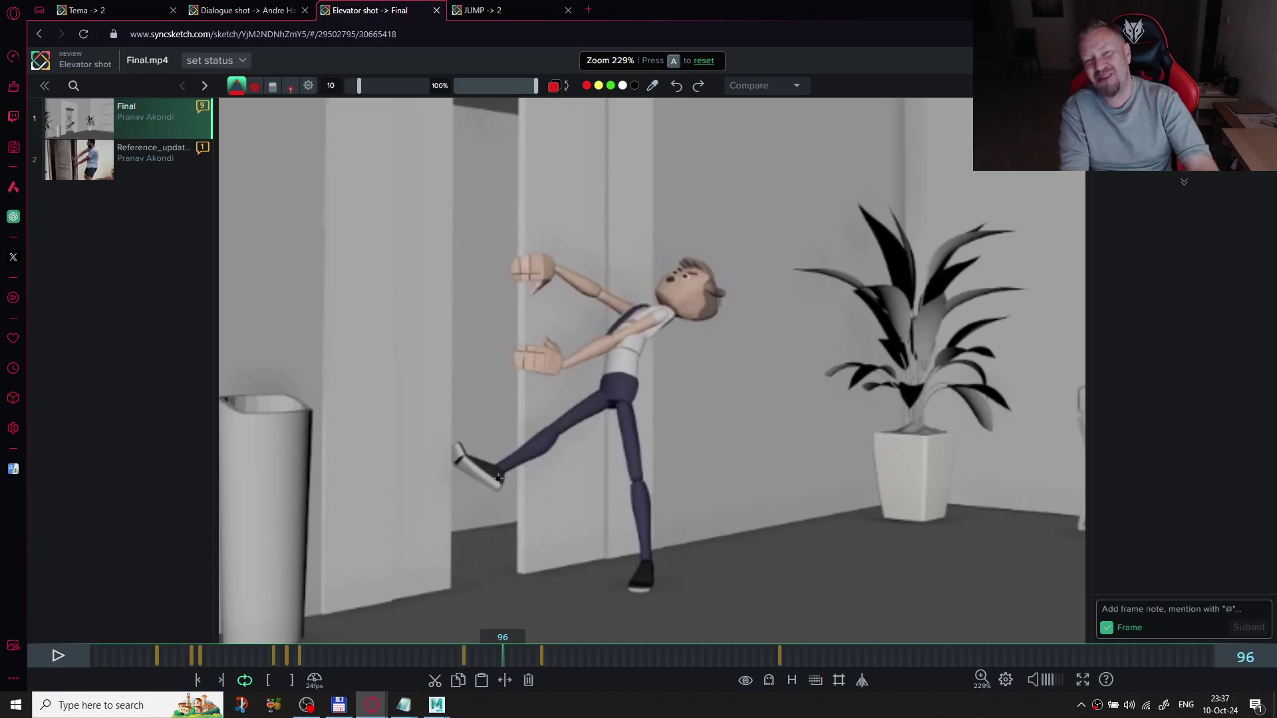
{"action": "key", "text": "Right"}
{"action": "key", "text": "Right"}
{"action": "key", "text": "Right"}
{"action": "key", "text": "Right"}
{"action": "key", "text": "Right"}
{"action": "key", "text": "Right"}
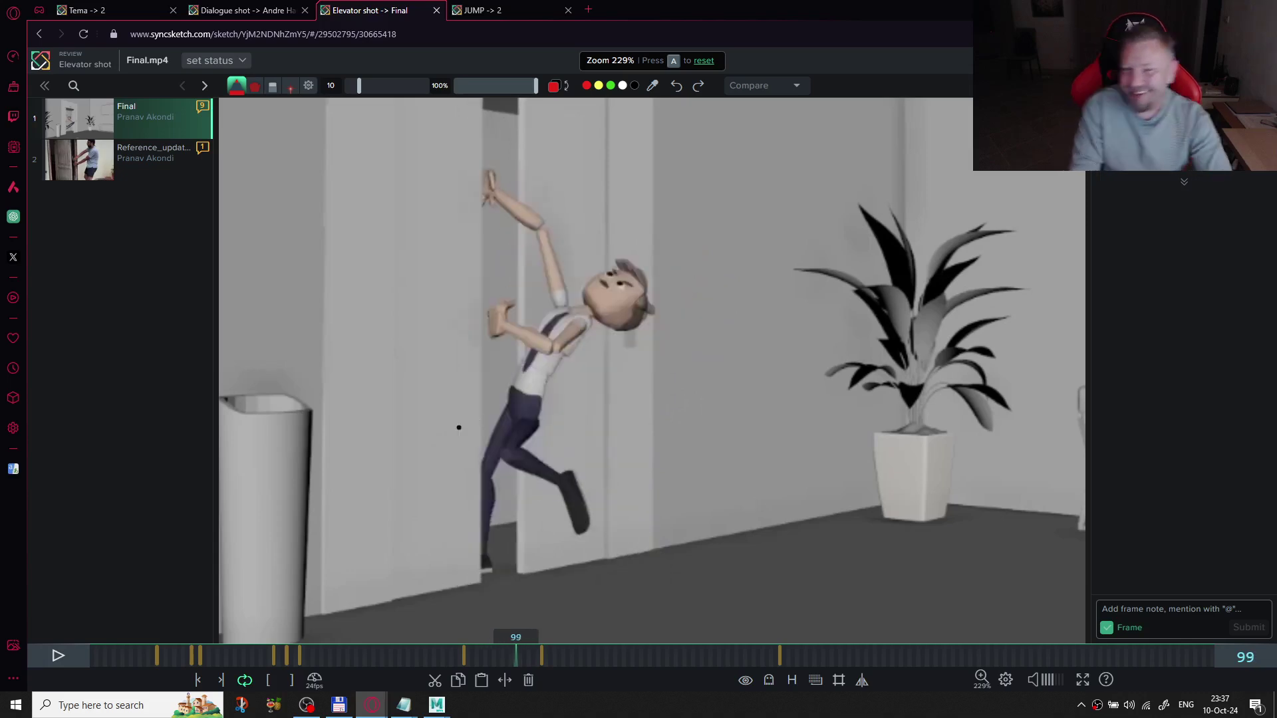
- Step backward from frame 99 to re-examine the transition out of the door-forcing pose around frame 92
{"action": "key", "text": "Left"}
{"action": "key", "text": "Left"}
{"action": "key", "text": "Left"}
{"action": "key", "text": "Left"}
{"action": "key", "text": "Left"}
{"action": "key", "text": "Left"}
{"action": "key", "text": "Left"}
{"action": "key", "text": "Left"}
{"action": "key", "text": "Left"}
{"action": "key", "text": "Left"}
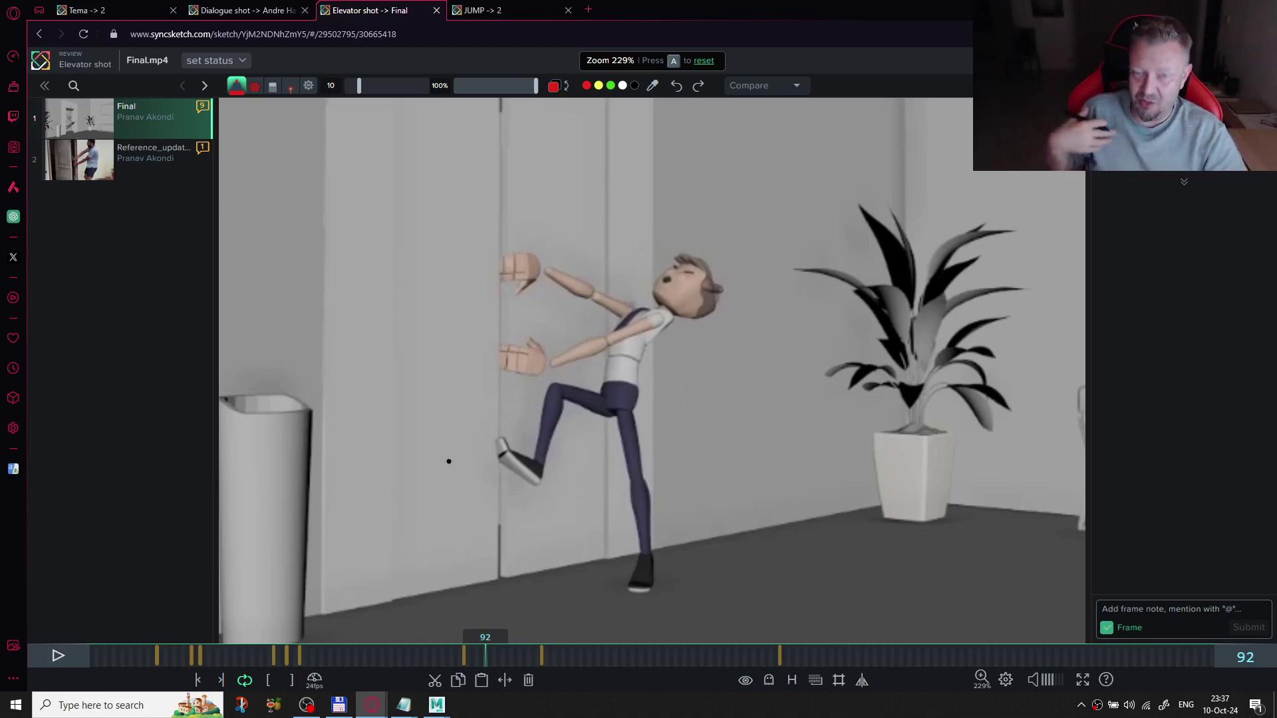
{"action": "key", "text": "Left"}
{"action": "key", "text": "Left"}
{"action": "key", "text": "Left"}
{"action": "key", "text": "Left"}
{"action": "key", "text": "Left"}
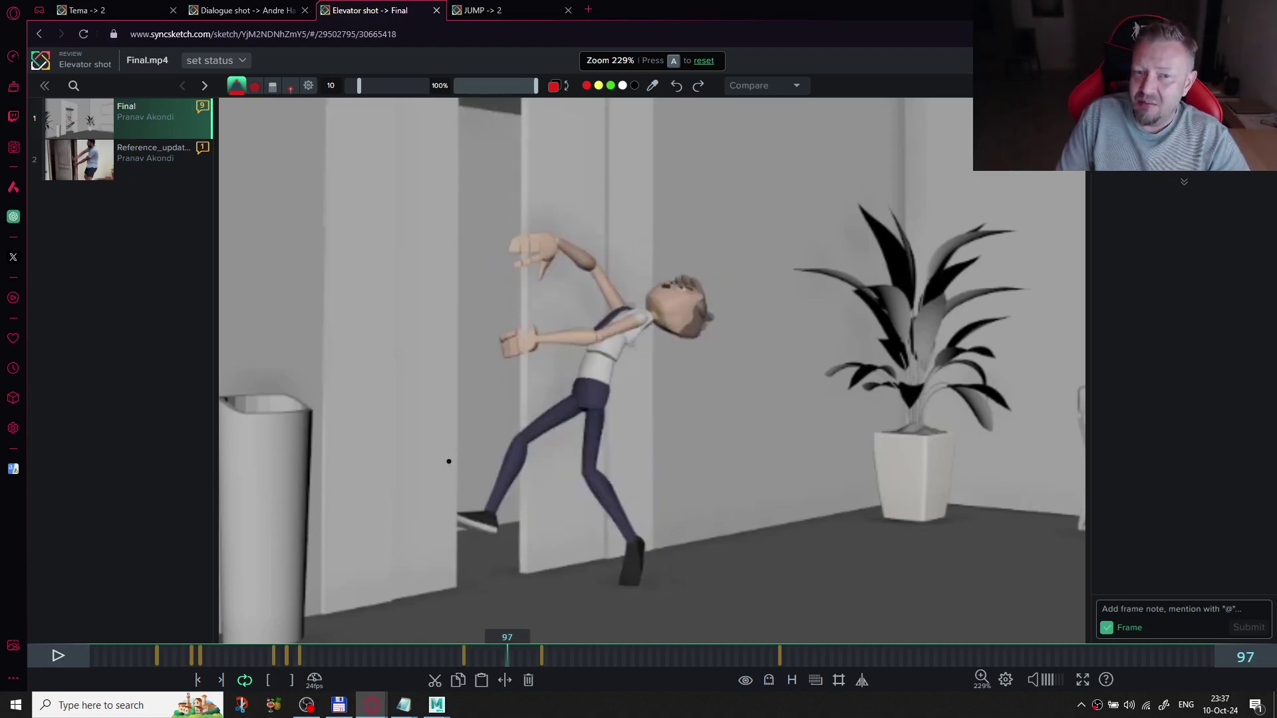
- Step through the leap into the elevator again and advance to the annotated frame 105
{"action": "key", "text": "Right"}
{"action": "key", "text": "Right"}
{"action": "key", "text": "Right"}
{"action": "key", "text": "Right"}
{"action": "key", "text": "Right"}
{"action": "key", "text": "Right"}
{"action": "key", "text": "Right"}
{"action": "key", "text": "Right"}
{"action": "key", "text": "Right"}
{"action": "key", "text": "Right"}
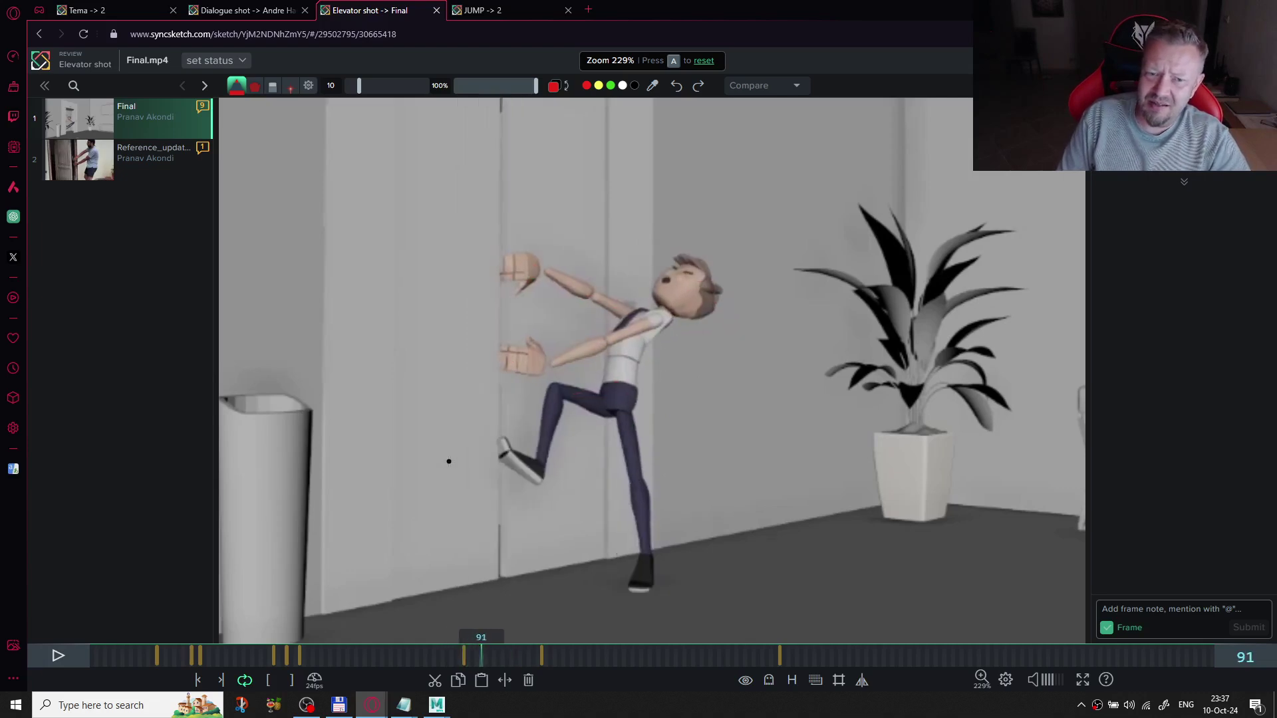
{"action": "key", "text": "Right"}
{"action": "key", "text": "Right"}
{"action": "key", "text": "Right"}
{"action": "key", "text": "Right"}
{"action": "key", "text": "Right"}
{"action": "key", "text": "Right"}
{"action": "key", "text": "Right"}
{"action": "key", "text": "Right"}
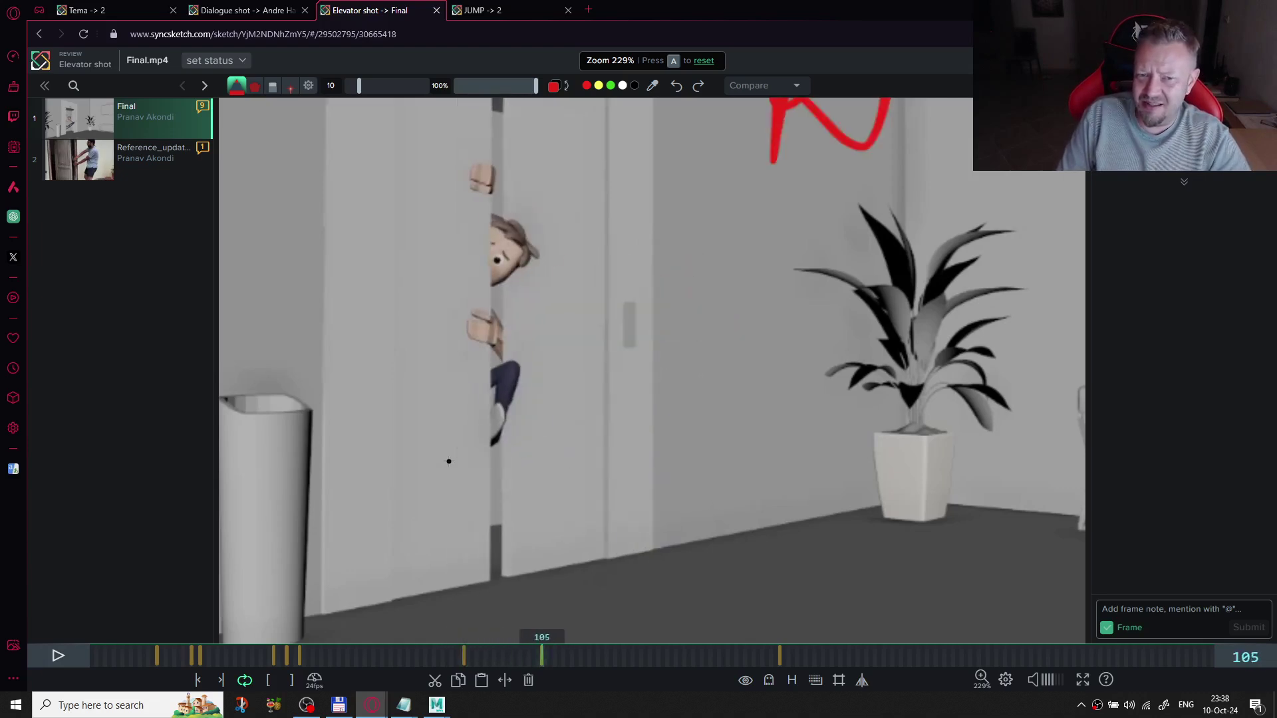
- Step back and forth through the frames before 105 to re-check the character squeezing between the elevator doors
{"action": "key", "text": "Left"}
{"action": "key", "text": "Left"}
{"action": "key", "text": "Left"}
{"action": "key", "text": "Left"}
{"action": "key", "text": "Left"}
{"action": "key", "text": "Left"}
{"action": "key", "text": "Left"}
{"action": "key", "text": "Left"}
{"action": "key", "text": "Right"}
{"action": "key", "text": "Right"}
{"action": "key", "text": "Right"}
- Step back to about frame 79 and play the leap into the elevator through to frame 121
{"action": "key", "text": "Left"}
{"action": "key", "text": "Left"}
{"action": "key", "text": "Left"}
{"action": "key", "text": "Left"}
{"action": "key", "text": "Left"}
{"action": "key", "text": "Left"}
{"action": "key", "text": "Left"}
{"action": "key", "text": "Left"}
{"action": "key", "text": "Left"}
{"action": "key", "text": "Left"}
{"action": "key", "text": "Left"}
{"action": "key", "text": "Left"}
{"action": "key", "text": "Left"}
{"action": "key", "text": "Left"}
{"action": "key", "text": "Left"}
{"action": "key", "text": "Left"}
{"action": "key", "text": "Left"}
{"action": "key", "text": "Left"}
{"action": "key", "text": "Left"}
{"action": "key", "text": "Left"}
{"action": "key", "text": "space"}
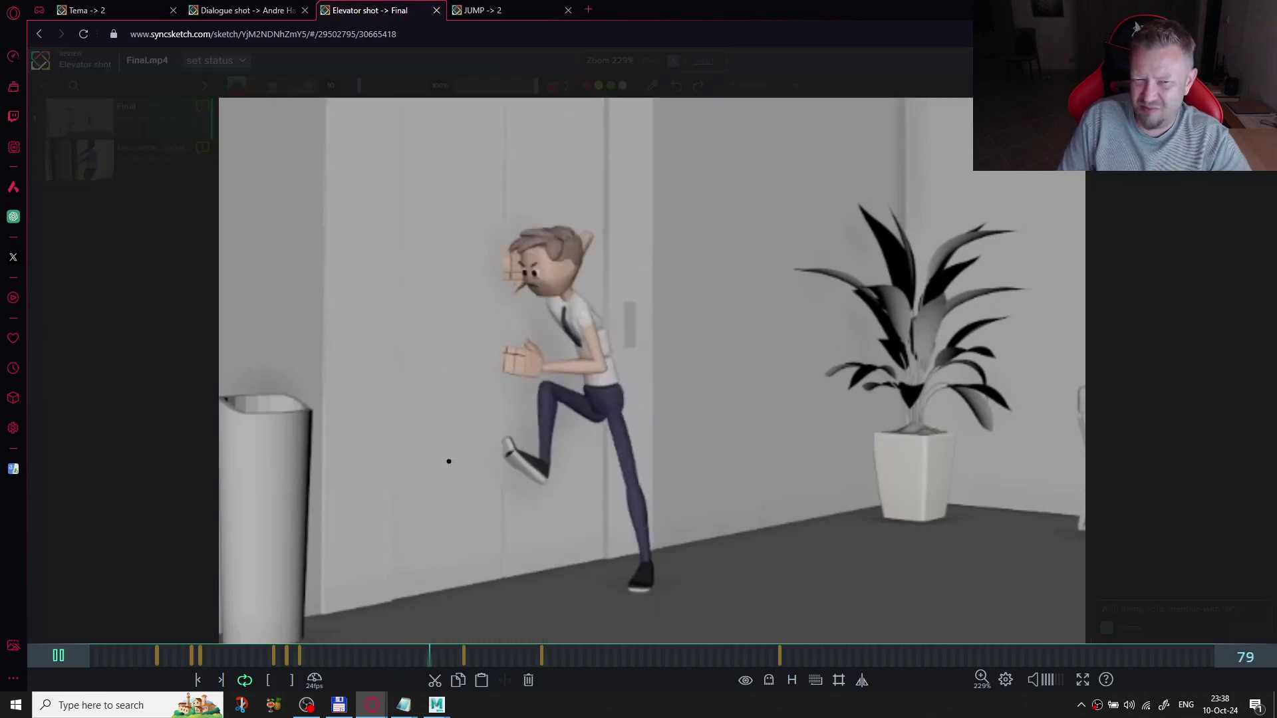
{"action": "key", "text": "space"}
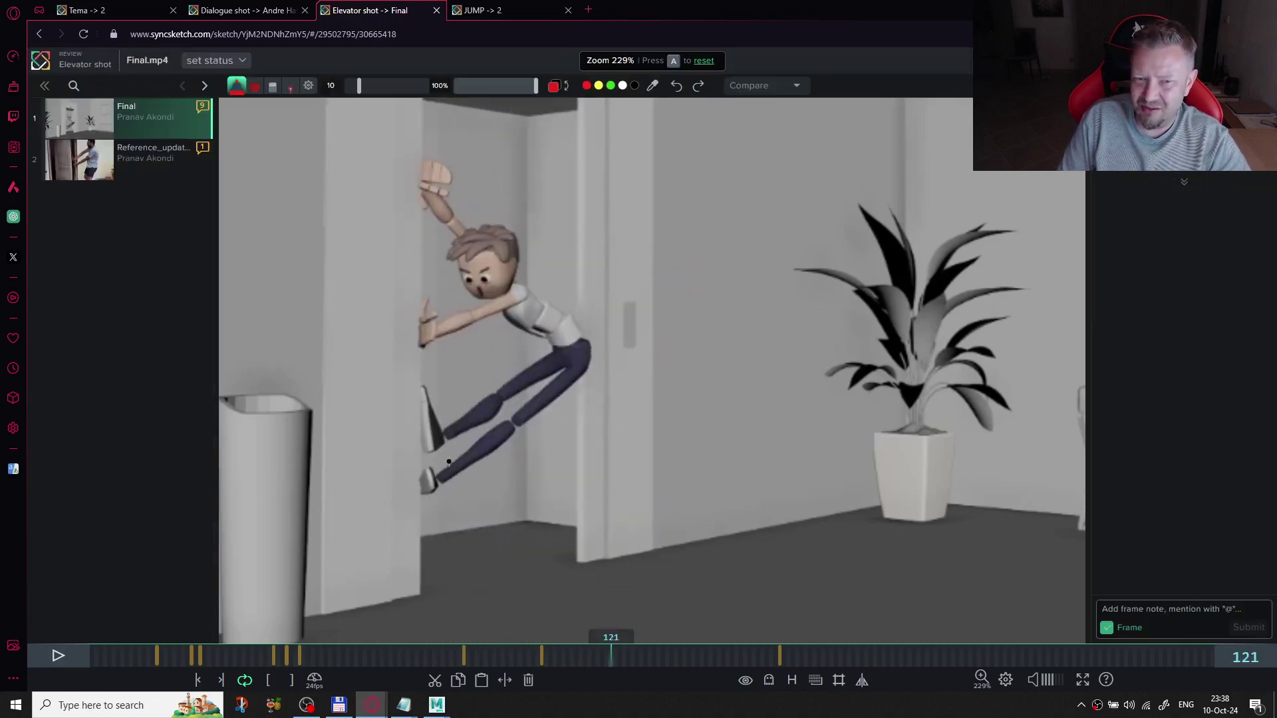
- Step back from frame 121 and replay the door struggle past the wide-armed pose at frame 164
{"action": "key", "text": "Left"}
{"action": "key", "text": "Left"}
{"action": "key", "text": "Left"}
{"action": "key", "text": "Left"}
{"action": "key", "text": "Left"}
{"action": "key", "text": "Left"}
{"action": "key", "text": "Left"}
{"action": "key", "text": "Left"}
{"action": "key", "text": "Left"}
{"action": "key", "text": "Left"}
{"action": "key", "text": "Left"}
{"action": "key", "text": "Left"}
{"action": "key", "text": "Left"}
{"action": "key", "text": "Left"}
{"action": "key", "text": "space"}
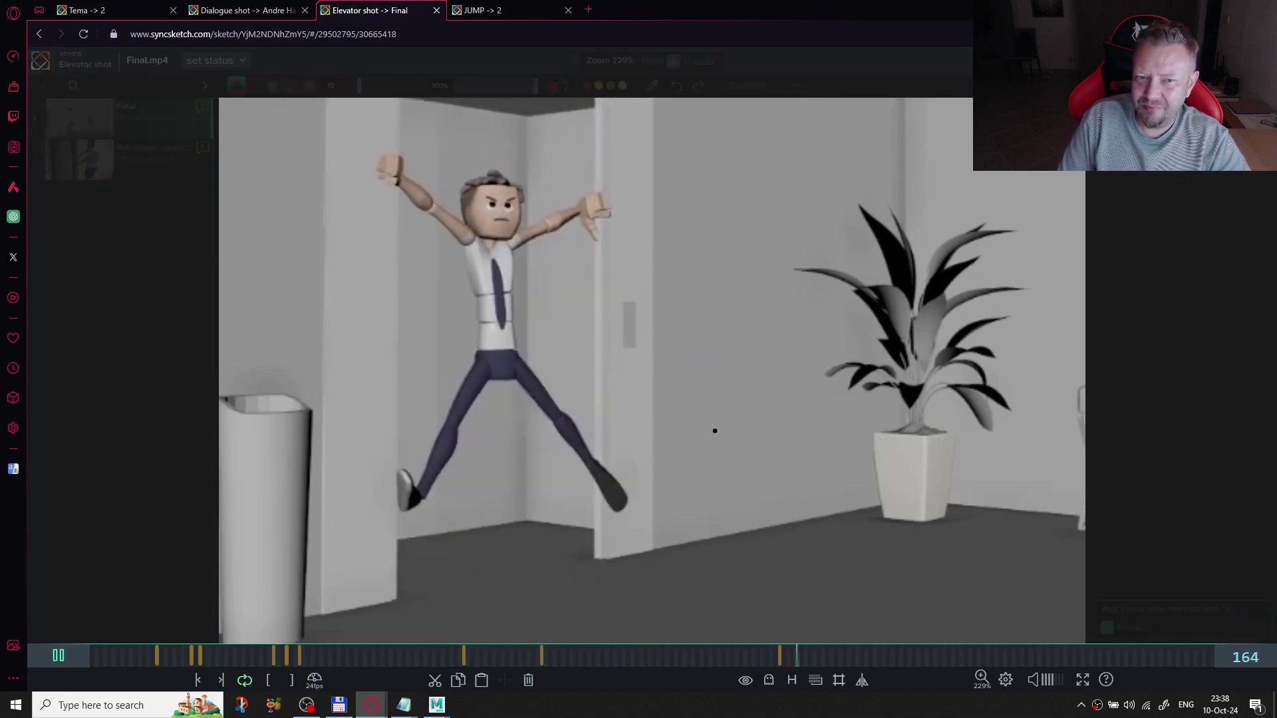
{"action": "key", "text": "space"}
- Step back to frame 157 and briefly replay the character caught between the closing doors
{"action": "key", "text": "Left"}
{"action": "key", "text": "Left"}
{"action": "key", "text": "Left"}
{"action": "key", "text": "Left"}
{"action": "key", "text": "Left"}
{"action": "key", "text": "Left"}
{"action": "key", "text": "Left"}
{"action": "key", "text": "Left"}
{"action": "key", "text": "Left"}
{"action": "key", "text": "Left"}
{"action": "key", "text": "Left"}
{"action": "key", "text": "Left"}
{"action": "key", "text": "Left"}
{"action": "key", "text": "Left"}
{"action": "key", "text": "Left"}
{"action": "key", "text": "Left"}
{"action": "key", "text": "Left"}
{"action": "key", "text": "Left"}
{"action": "key", "text": "Left"}
{"action": "key", "text": "Left"}
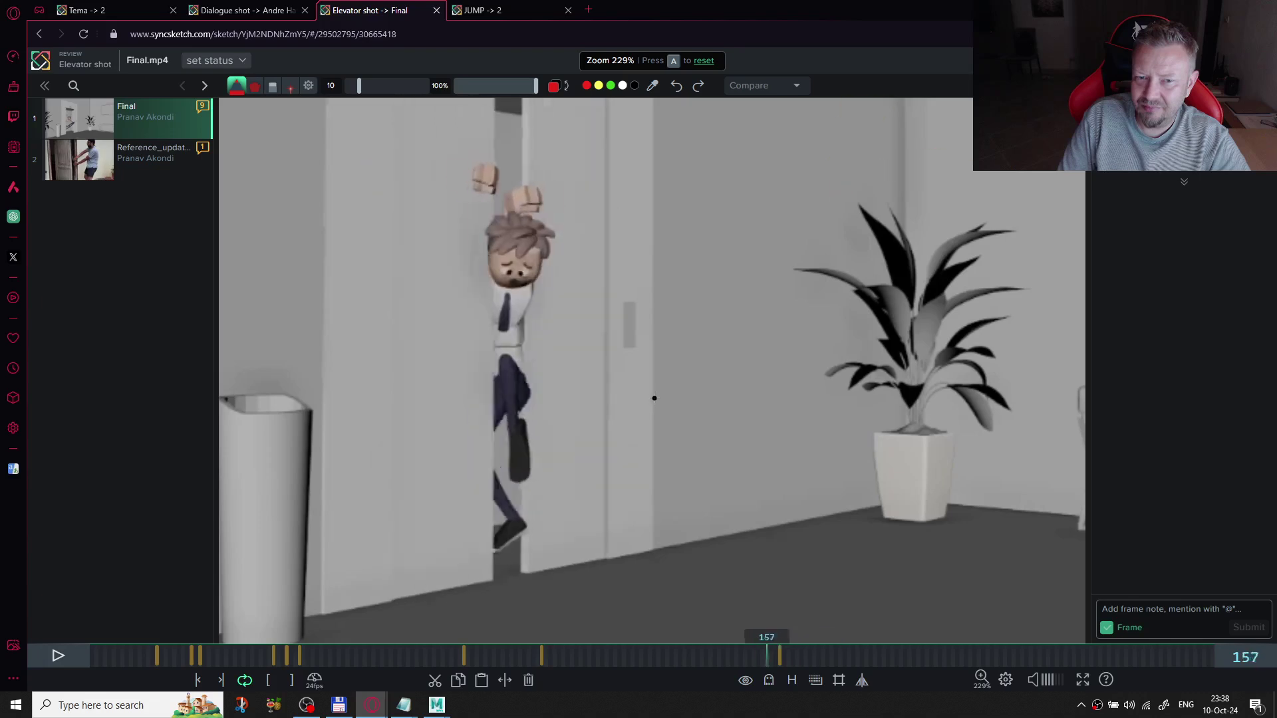
{"action": "key", "text": "space"}
{"action": "key", "text": "space"}
- Step back through the door struggle and forward to frame 141 to examine the body pushing against the door
{"action": "key", "text": "Left"}
{"action": "key", "text": "Left"}
{"action": "key", "text": "Left"}
{"action": "key", "text": "Left"}
{"action": "key", "text": "Left"}
{"action": "key", "text": "Left"}
{"action": "key", "text": "Left"}
{"action": "key", "text": "Left"}
{"action": "key", "text": "Left"}
{"action": "key", "text": "Left"}
{"action": "key", "text": "Left"}
{"action": "key", "text": "Left"}
{"action": "key", "text": "Left"}
{"action": "key", "text": "Left"}
{"action": "key", "text": "Left"}
{"action": "key", "text": "Left"}
{"action": "key", "text": "Right"}
{"action": "key", "text": "Right"}
{"action": "key", "text": "Right"}
{"action": "key", "text": "Right"}
{"action": "key", "text": "Right"}
{"action": "key", "text": "Right"}
{"action": "key", "text": "Right"}
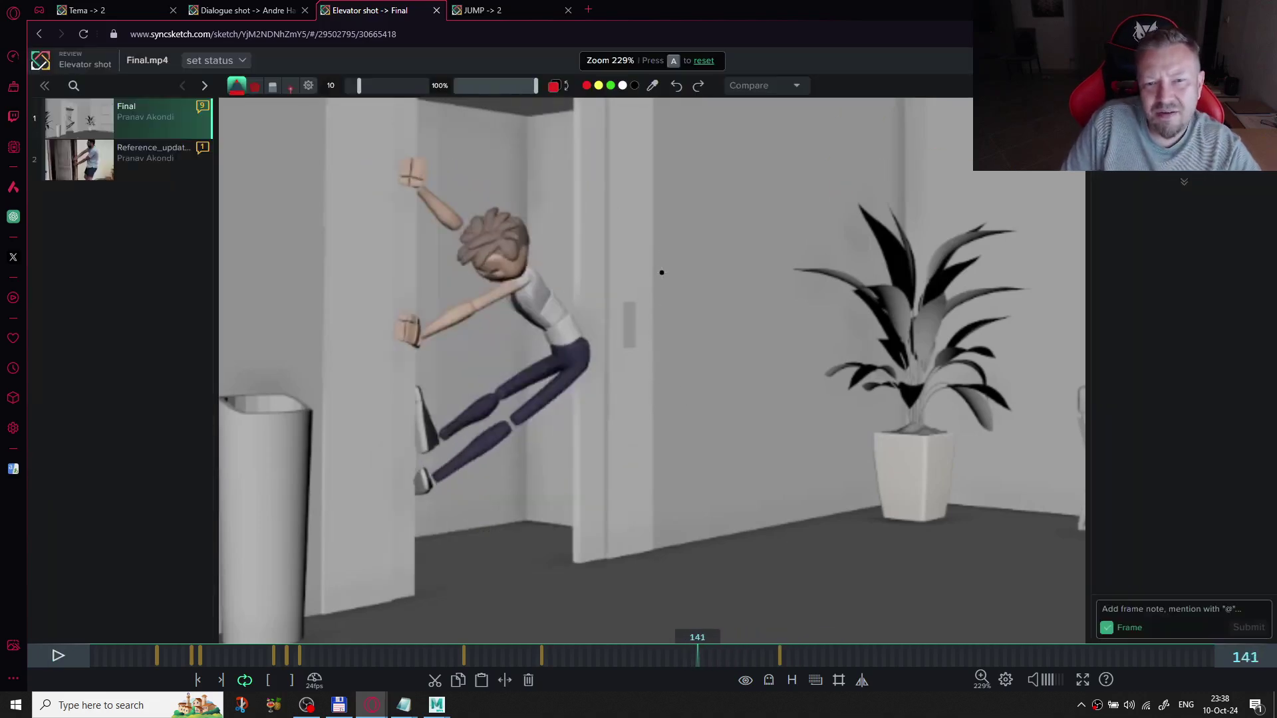
- Step back and forth around frame 141 to compare the arm, leg and head positions during the door push
{"action": "key", "text": "Right"}
{"action": "key", "text": "Right"}
{"action": "key", "text": "Right"}
{"action": "key", "text": "Left"}
{"action": "key", "text": "Left"}
{"action": "key", "text": "Left"}
{"action": "key", "text": "Left"}
{"action": "key", "text": "Left"}
{"action": "key", "text": "Left"}
{"action": "key", "text": "Left"}
{"action": "key", "text": "Left"}
{"action": "key", "text": "Left"}
{"action": "key", "text": "Left"}
{"action": "key", "text": "Right"}
{"action": "key", "text": "Right"}
{"action": "key", "text": "Right"}
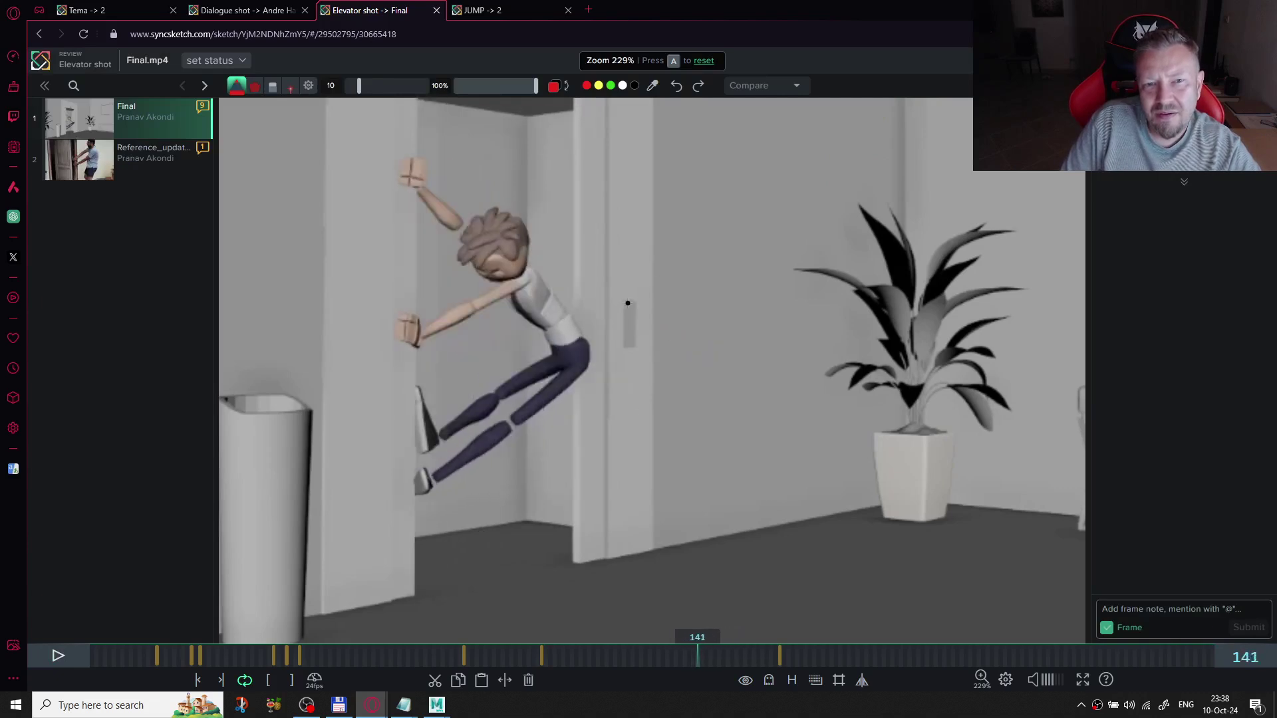
- Step back to frame 137 and play the clip through to the character outside the elevator at frame 207
{"action": "key", "text": "Left"}
{"action": "key", "text": "Left"}
{"action": "key", "text": "Left"}
{"action": "key", "text": "Left"}
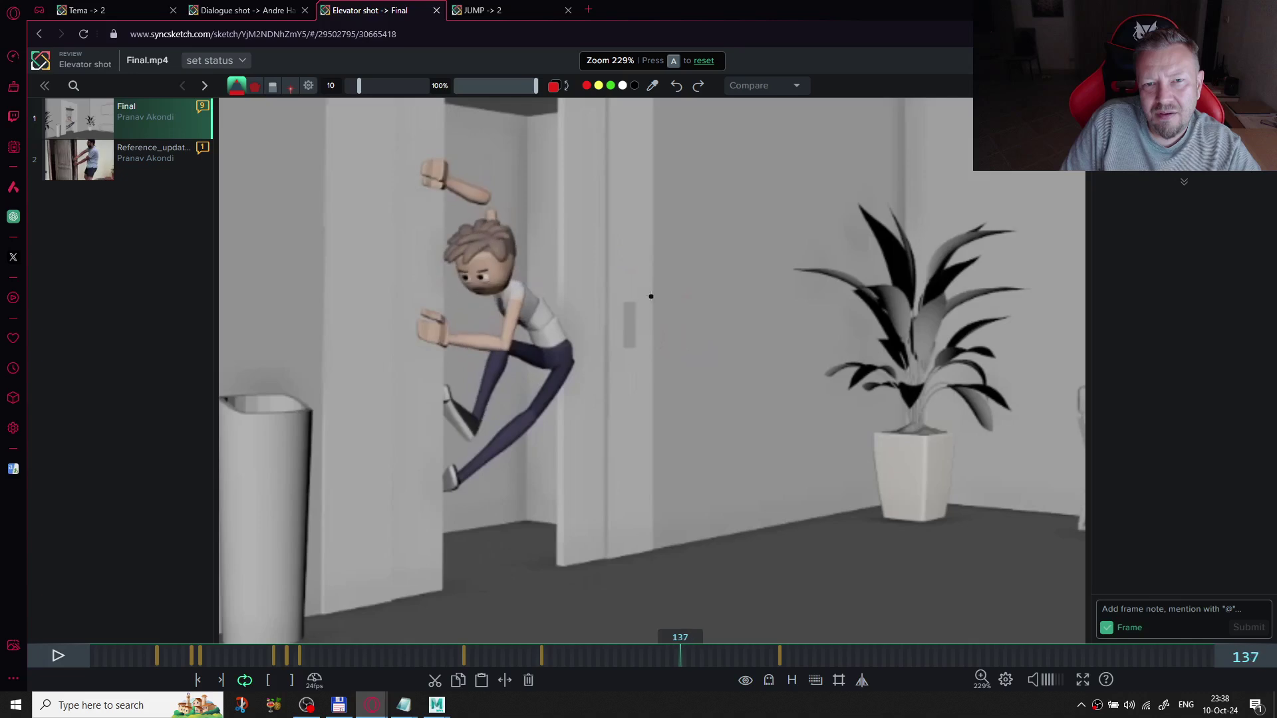
{"action": "key", "text": "space"}
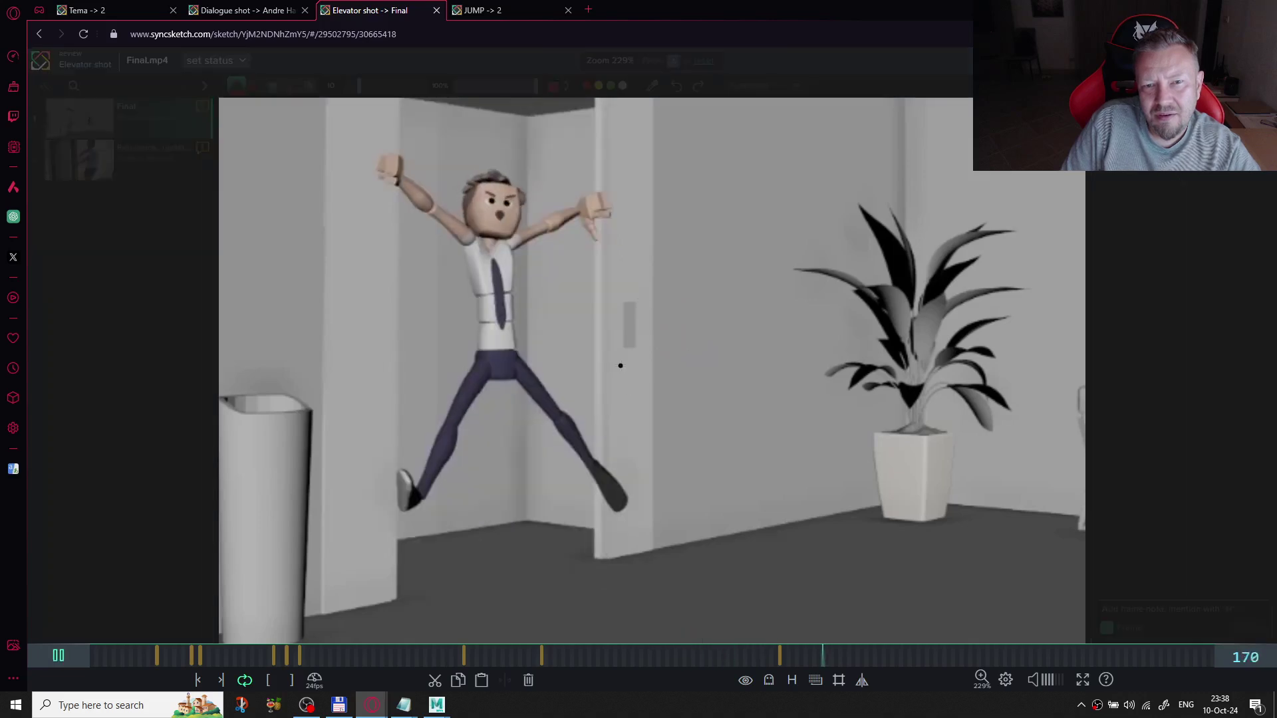
{"action": "key", "text": "space"}
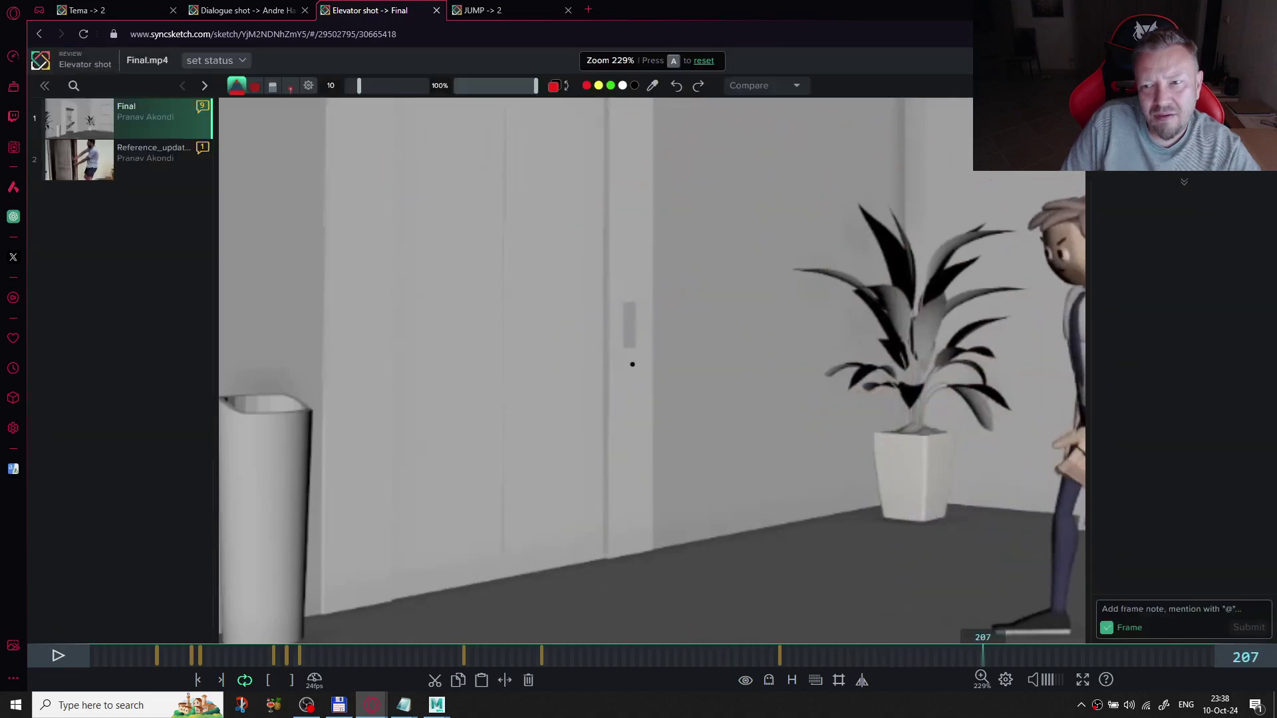
- Step back to frame 153 and replay the doors closing and the character's exit up to frame 206
{"action": "key", "text": "Left"}
{"action": "key", "text": "Left"}
{"action": "key", "text": "Left"}
{"action": "key", "text": "Left"}
{"action": "key", "text": "Left"}
{"action": "key", "text": "Left"}
{"action": "key", "text": "Left"}
{"action": "key", "text": "Left"}
{"action": "key", "text": "Left"}
{"action": "key", "text": "Left"}
{"action": "key", "text": "Left"}
{"action": "key", "text": "Left"}
{"action": "key", "text": "Left"}
{"action": "key", "text": "Left"}
{"action": "key", "text": "Left"}
{"action": "key", "text": "Left"}
{"action": "key", "text": "Left"}
{"action": "key", "text": "Left"}
{"action": "key", "text": "Left"}
{"action": "key", "text": "Left"}
{"action": "key", "text": "Left"}
{"action": "key", "text": "Left"}
{"action": "key", "text": "Left"}
{"action": "key", "text": "Left"}
{"action": "key", "text": "Left"}
{"action": "key", "text": "Left"}
{"action": "key", "text": "Left"}
{"action": "key", "text": "Left"}
{"action": "key", "text": "Left"}
{"action": "key", "text": "Left"}
{"action": "key", "text": "Left"}
{"action": "key", "text": "Left"}
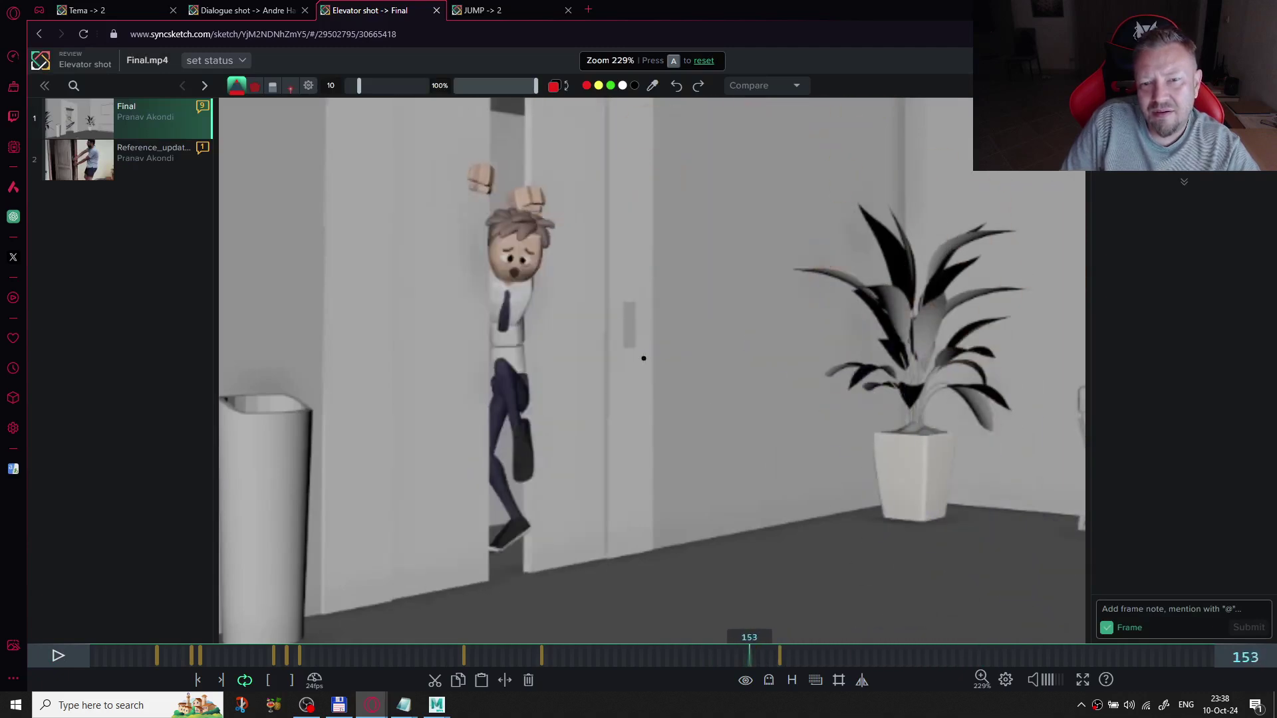
{"action": "key", "text": "space"}
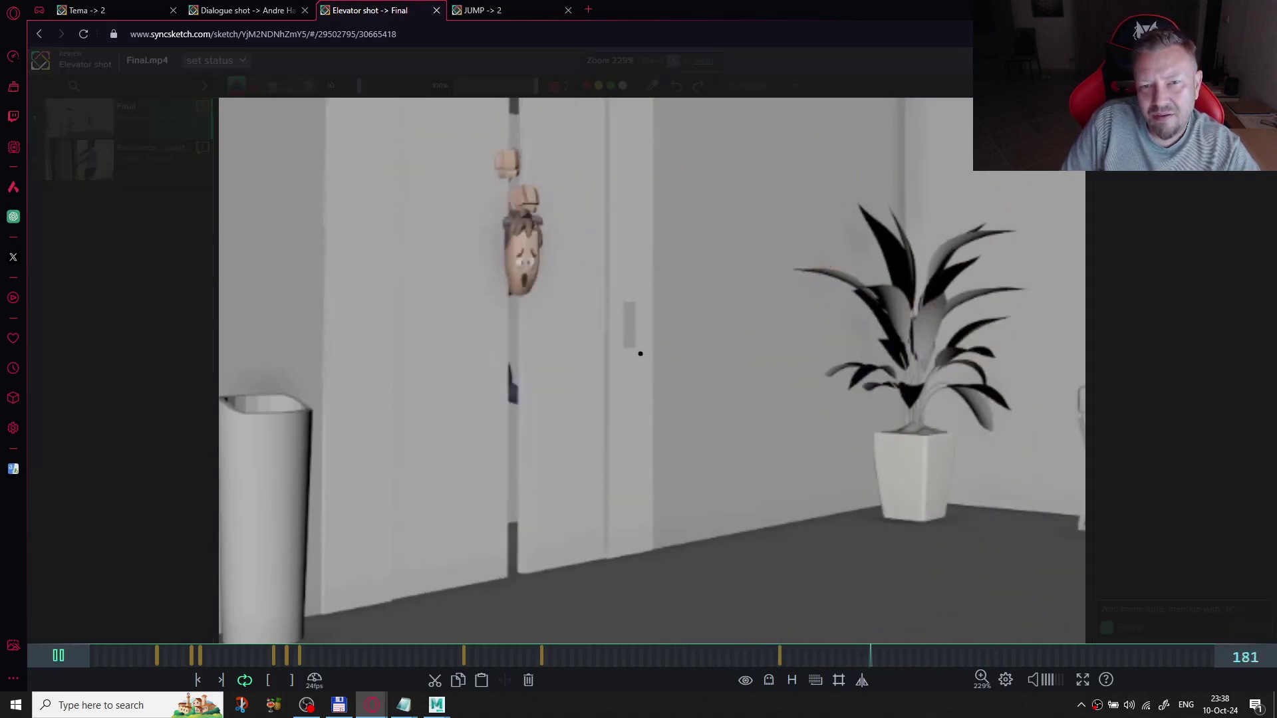
{"action": "key", "text": "space"}
- Reframe the clip at 208% zoom and replay from just before the annotated frame 87 to frame 191
{"action": "scroll", "coordinate": [635, 349], "scroll_direction": "down", "scroll_amount": 3}
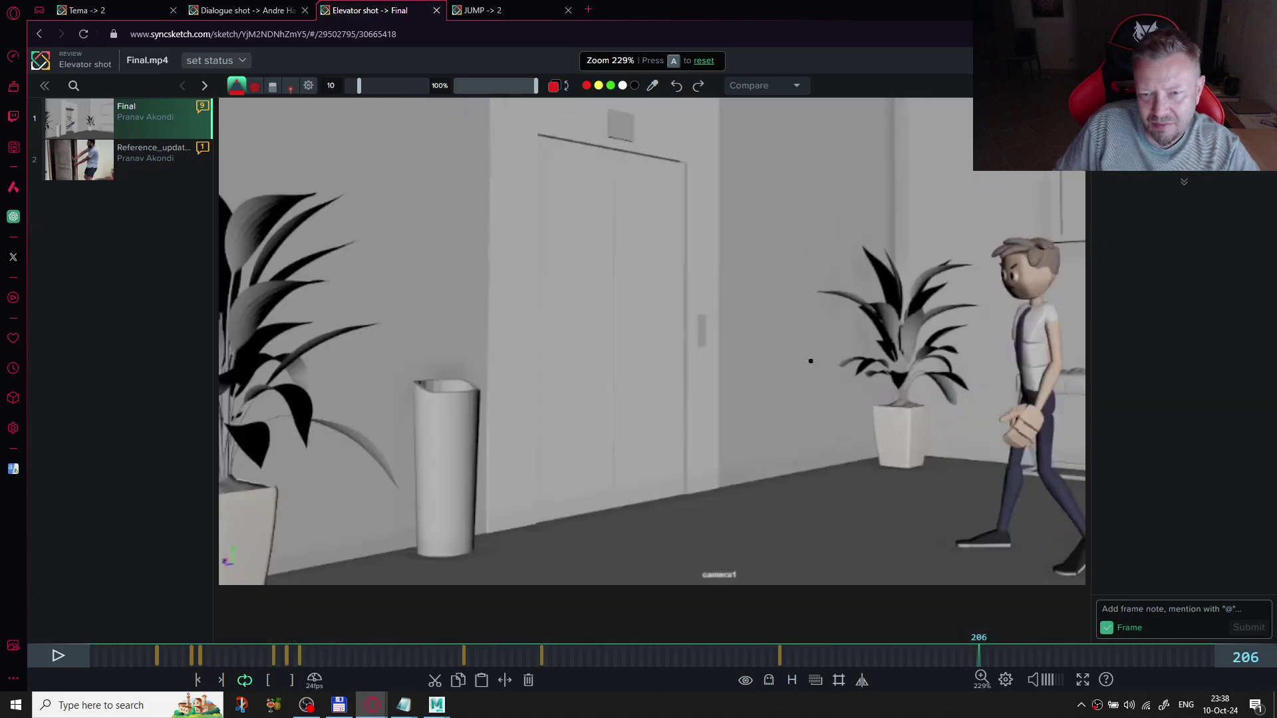
{"action": "scroll", "coordinate": [640, 328], "scroll_direction": "up", "scroll_amount": 2}
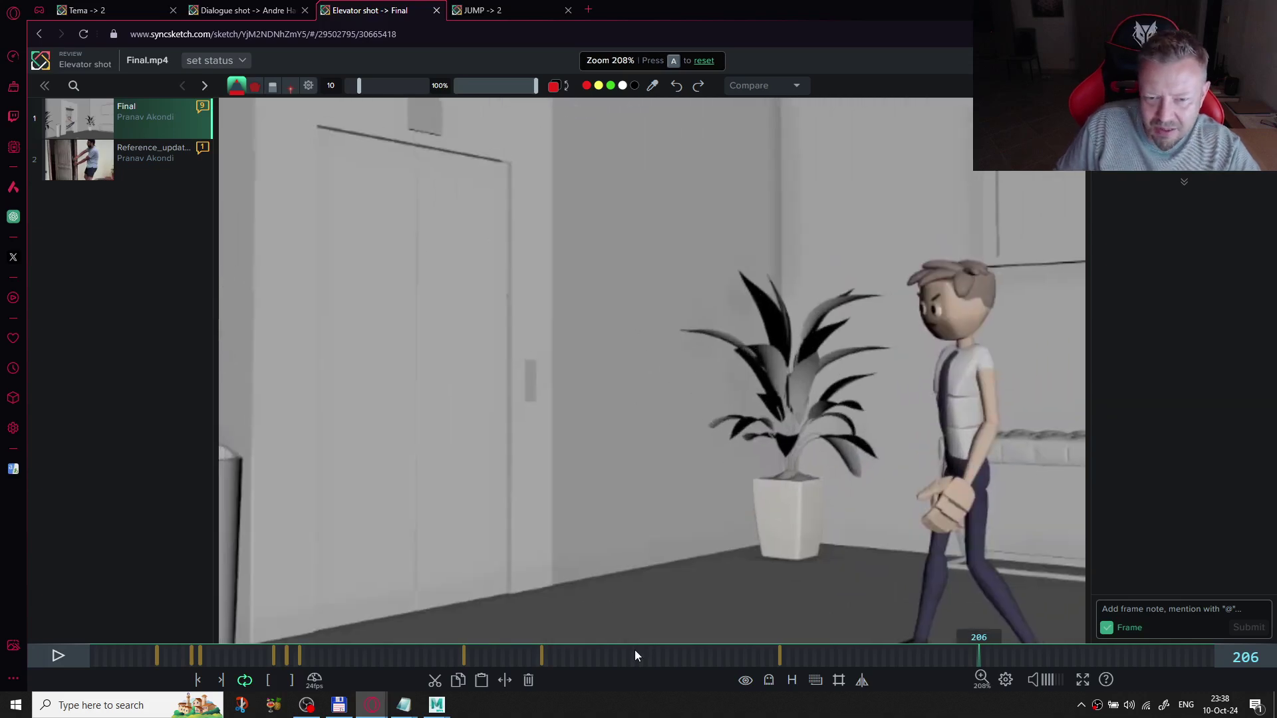
{"action": "left_click", "coordinate": [531, 658]}
{"action": "left_click", "coordinate": [456, 657]}
{"action": "key", "text": "space"}
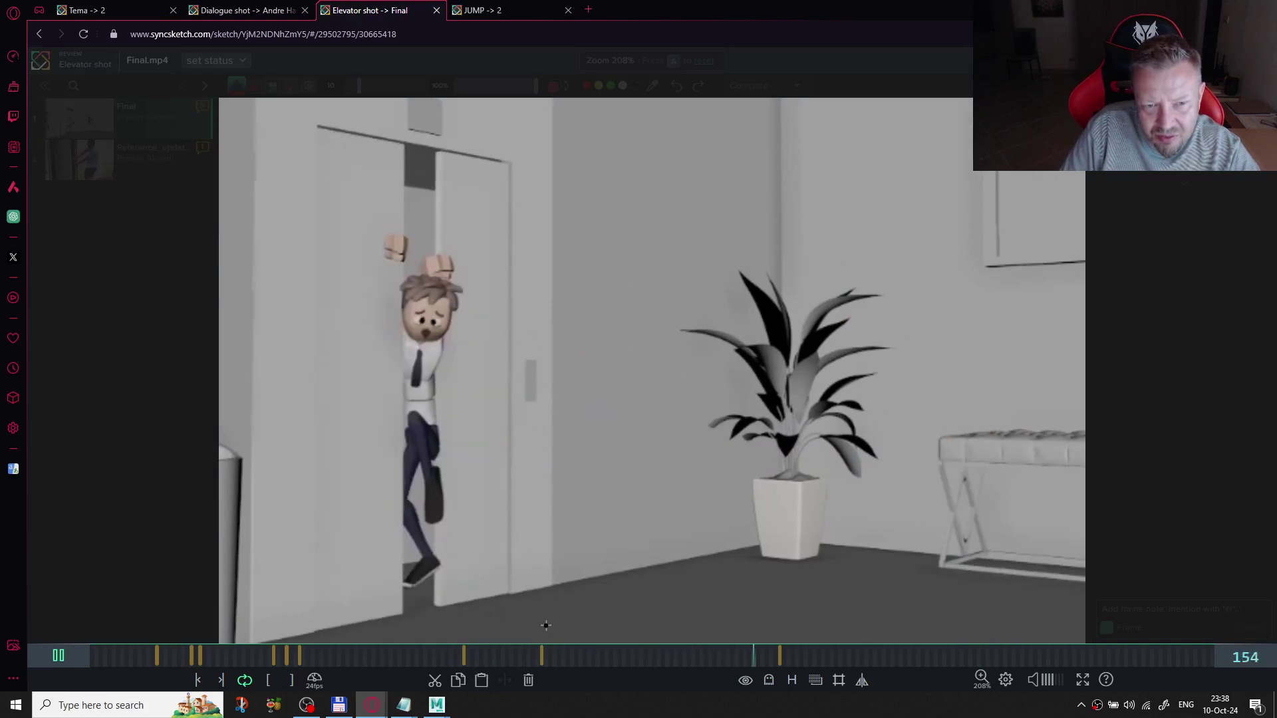
{"action": "key", "text": "space"}
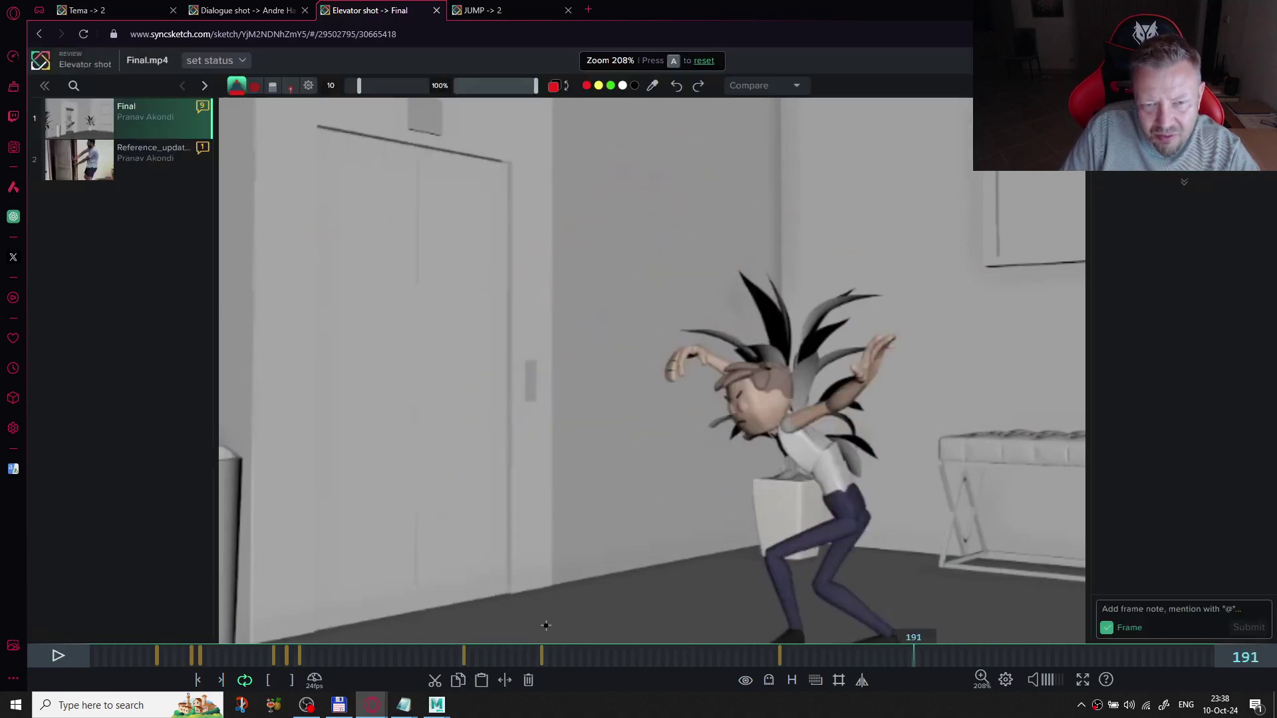
- Step back from frame 191 and briefly play the character braced across the elevator doorway up to about frame 176
{"action": "key", "text": "Left"}
{"action": "key", "text": "Left"}
{"action": "key", "text": "Left"}
{"action": "key", "text": "Left"}
{"action": "key", "text": "Left"}
{"action": "key", "text": "Left"}
{"action": "key", "text": "Left"}
{"action": "key", "text": "Left"}
{"action": "key", "text": "Left"}
{"action": "key", "text": "Left"}
{"action": "key", "text": "Left"}
{"action": "key", "text": "Left"}
{"action": "key", "text": "Left"}
{"action": "key", "text": "Left"}
{"action": "key", "text": "Left"}
{"action": "key", "text": "Left"}
{"action": "key", "text": "Left"}
{"action": "key", "text": "Left"}
{"action": "key", "text": "Left"}
{"action": "key", "text": "Left"}
{"action": "key", "text": "space"}
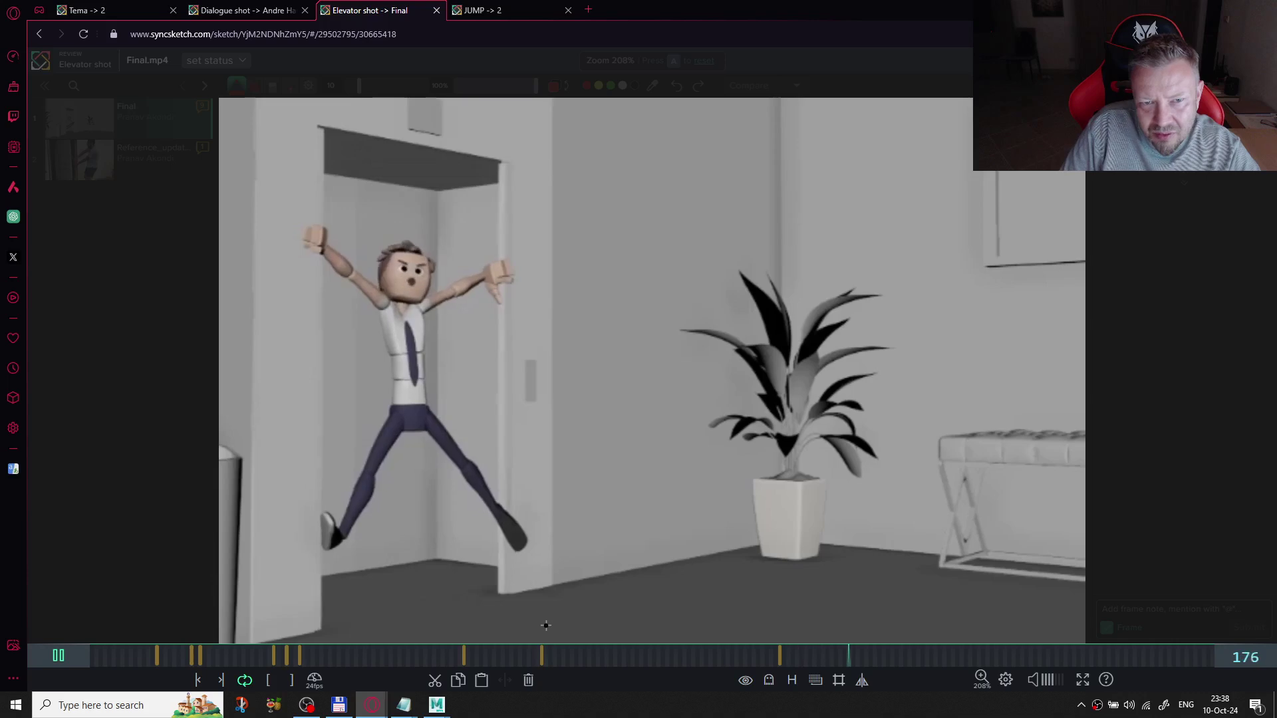
{"action": "key", "text": "space"}
- Step back and forth between about frames 161 and 171 to examine the head and torso movement while the character braces in the doorway
{"action": "key", "text": "Left"}
{"action": "key", "text": "Left"}
{"action": "key", "text": "Left"}
{"action": "key", "text": "Left"}
{"action": "key", "text": "Left"}
{"action": "key", "text": "Left"}
{"action": "key", "text": "Left"}
{"action": "key", "text": "Left"}
{"action": "key", "text": "Left"}
{"action": "key", "text": "Left"}
{"action": "key", "text": "Left"}
{"action": "key", "text": "Left"}
{"action": "key", "text": "Left"}
{"action": "key", "text": "Left"}
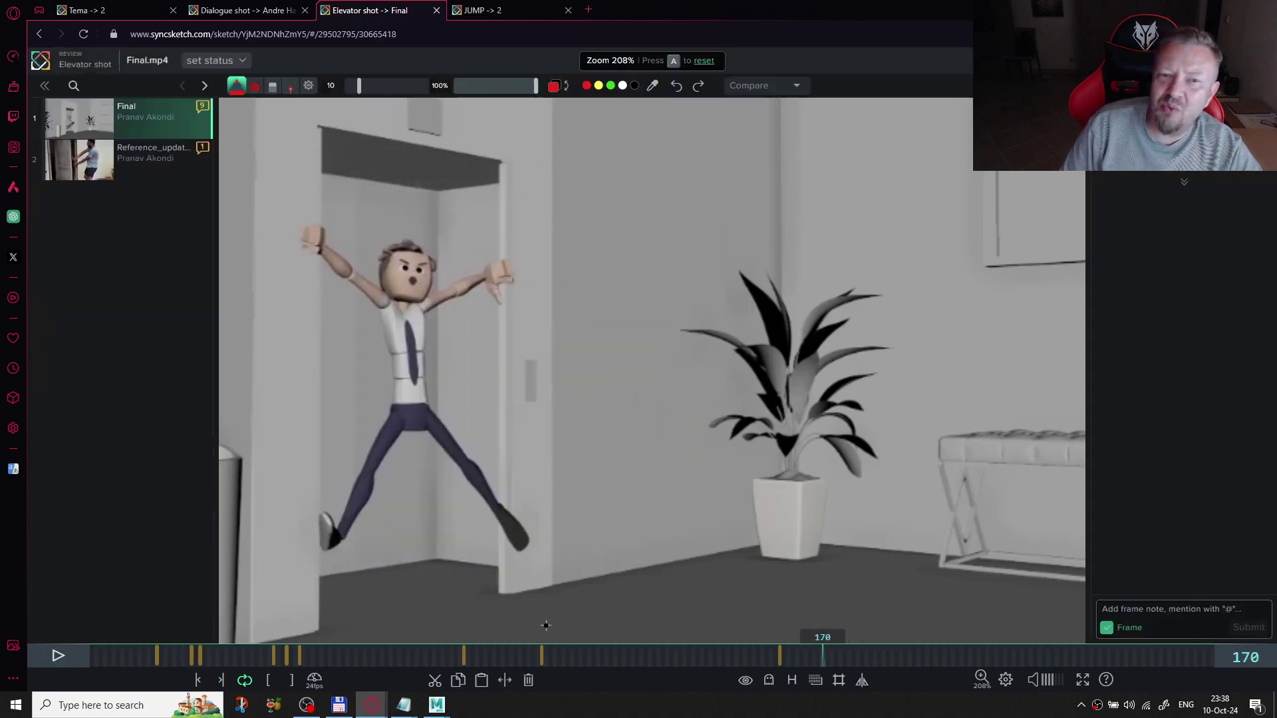
{"action": "key", "text": "Right"}
{"action": "key", "text": "Right"}
{"action": "key", "text": "Right"}
{"action": "key", "text": "Right"}
{"action": "key", "text": "Right"}
{"action": "key", "text": "Right"}
{"action": "key", "text": "Right"}
{"action": "key", "text": "Right"}
{"action": "key", "text": "Right"}
{"action": "key", "text": "Left"}
{"action": "key", "text": "Left"}
{"action": "key", "text": "Left"}
{"action": "key", "text": "Left"}
{"action": "key", "text": "Left"}
{"action": "key", "text": "Left"}
{"action": "key", "text": "Left"}
{"action": "key", "text": "Left"}
{"action": "key", "text": "Left"}
{"action": "key", "text": "Left"}
{"action": "key", "text": "Left"}
{"action": "key", "text": "Left"}
{"action": "key", "text": "Left"}
{"action": "key", "text": "Left"}
{"action": "key", "text": "Left"}
{"action": "key", "text": "Left"}
{"action": "key", "text": "Left"}
{"action": "key", "text": "Left"}
{"action": "key", "text": "Left"}
{"action": "key", "text": "Left"}
{"action": "key", "text": "Right"}
{"action": "key", "text": "Right"}
{"action": "key", "text": "Right"}
{"action": "key", "text": "Right"}
{"action": "key", "text": "Right"}
{"action": "key", "text": "Right"}
{"action": "key", "text": "Right"}
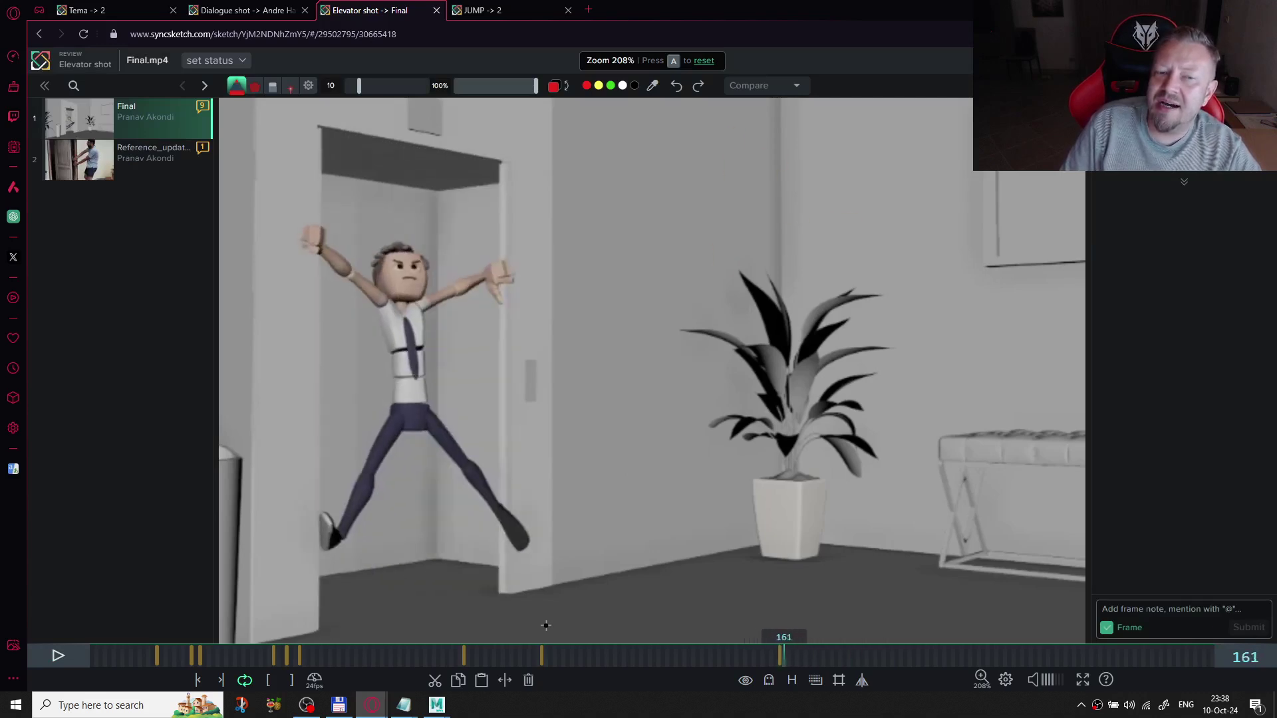
{"action": "key", "text": "Right"}
{"action": "key", "text": "Right"}
{"action": "key", "text": "Right"}
{"action": "key", "text": "Right"}
{"action": "key", "text": "Right"}
{"action": "key", "text": "Right"}
{"action": "key", "text": "Right"}
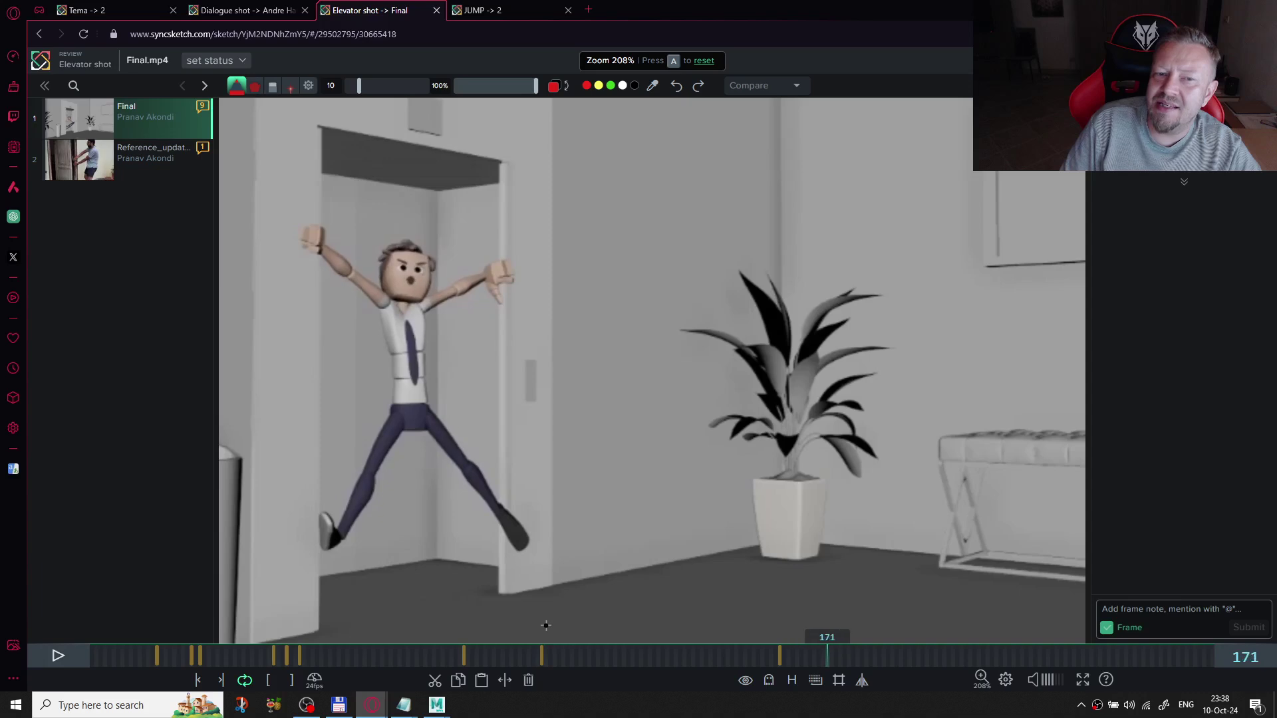
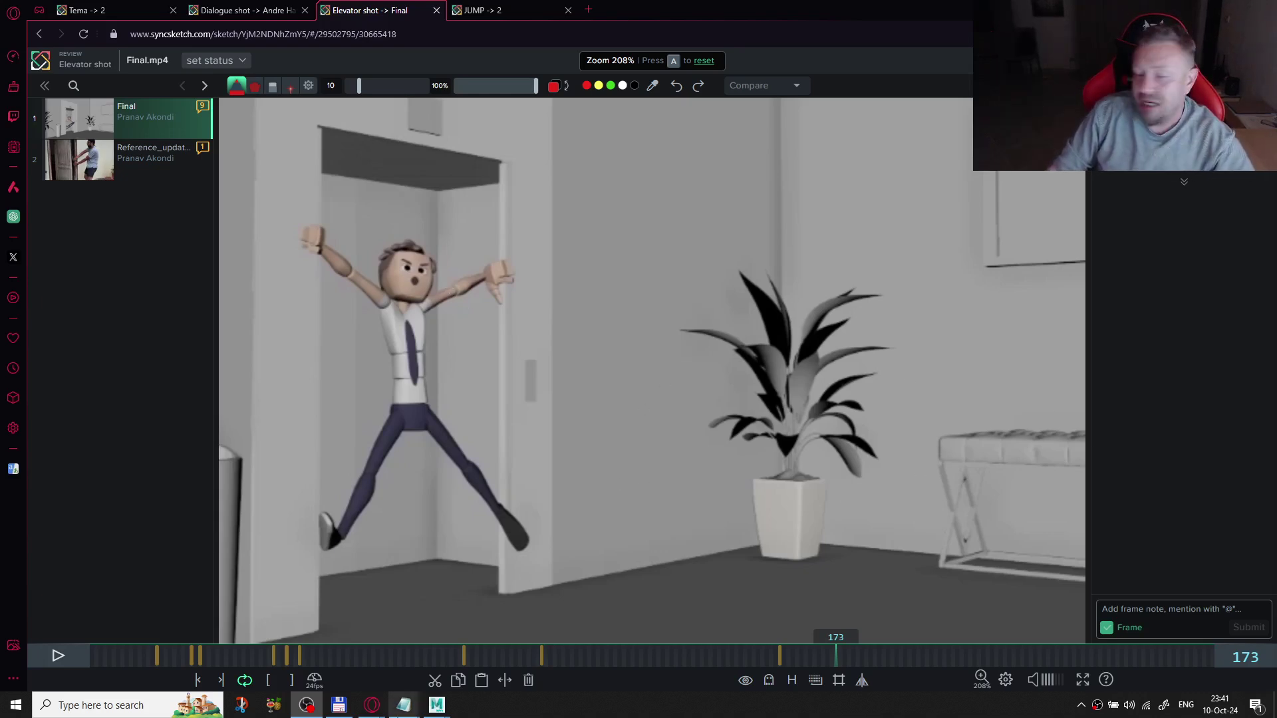
- Zoom out to 146% and review the character's launch out of the elevator, scrubbing frames 171 to 183 and playing to frame 206
{"action": "mouse_move", "coordinate": [808, 658]}
{"action": "left_mouse_down"}
{"action": "mouse_move", "coordinate": [1011, 654]}
{"action": "mouse_move", "coordinate": [828, 654]}
{"action": "left_mouse_up"}
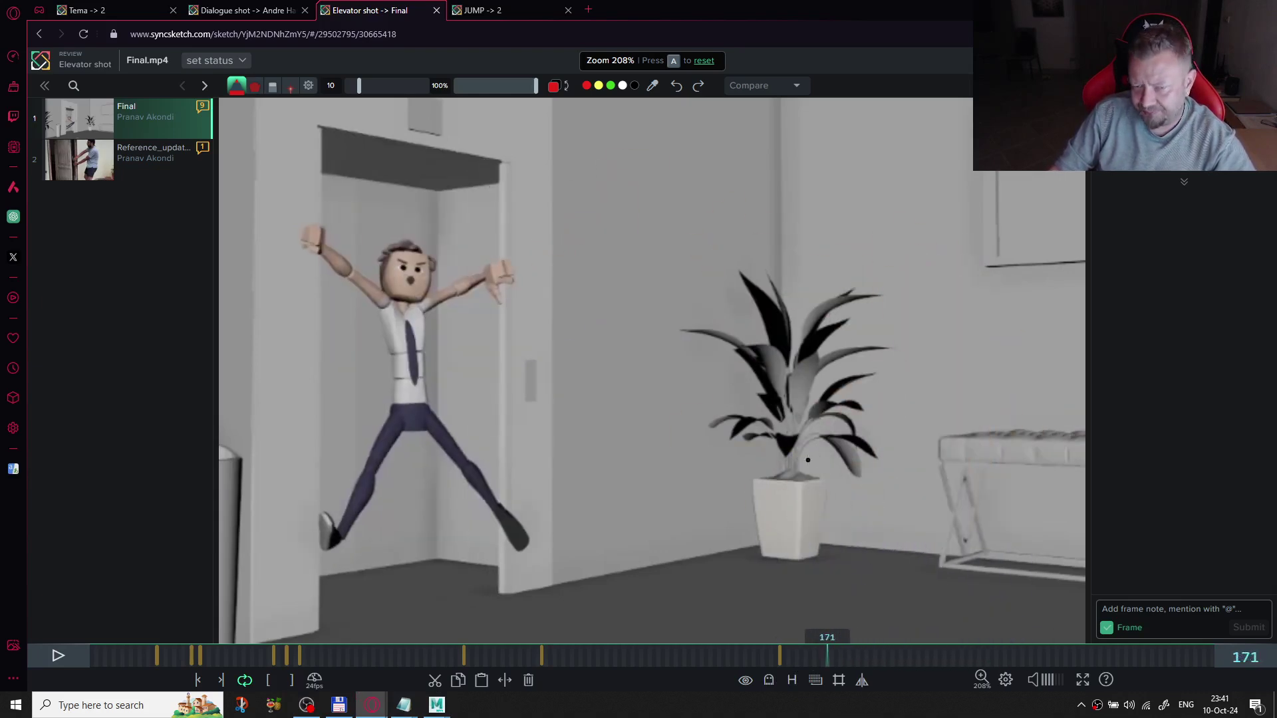
{"action": "scroll", "coordinate": [808, 460], "scroll_direction": "down", "scroll_amount": 3}
{"action": "left_click_drag", "start_coordinate": [778, 657], "coordinate": [875, 658]}
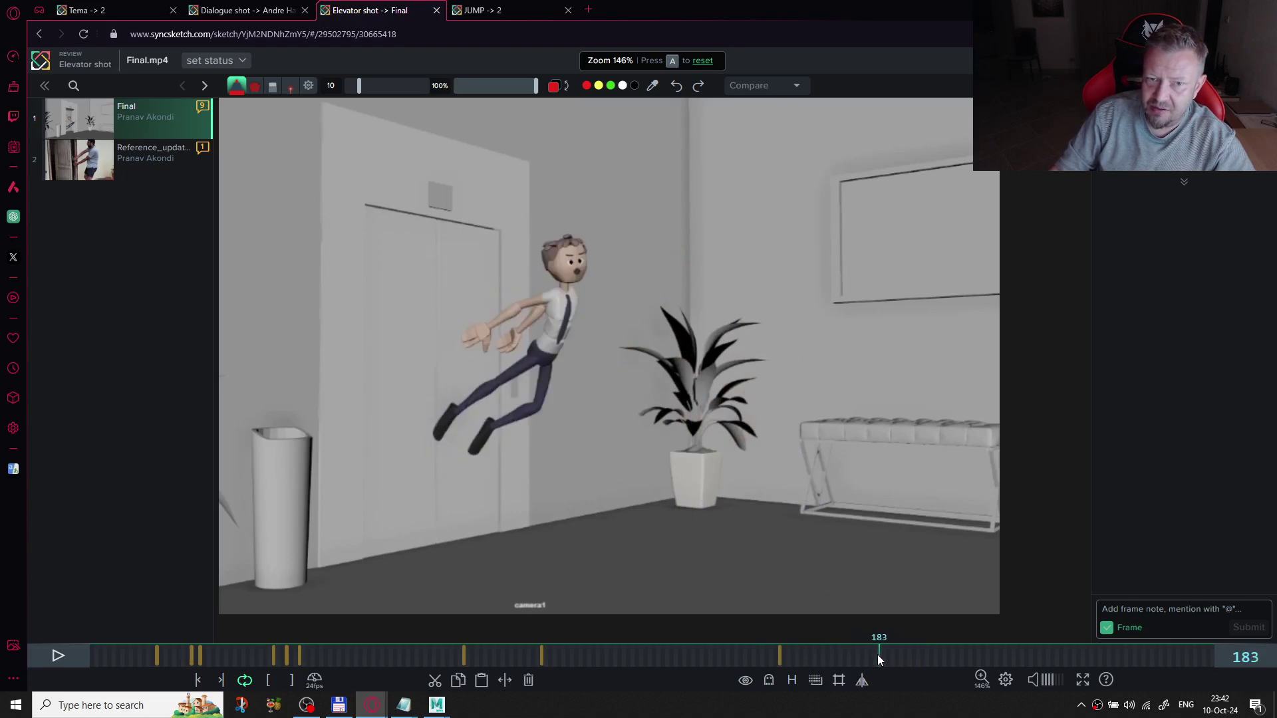
{"action": "left_click_drag", "start_coordinate": [876, 659], "coordinate": [843, 655]}
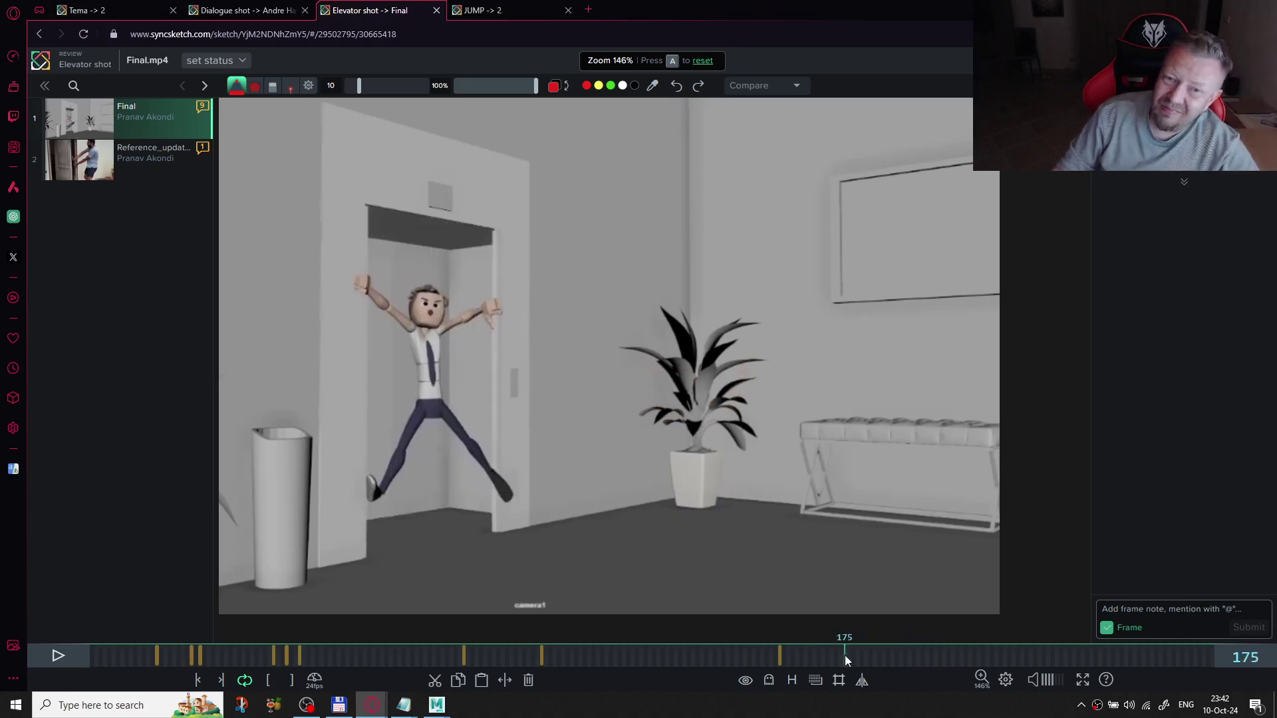
{"action": "key", "text": "space"}
{"action": "key", "text": "space"}
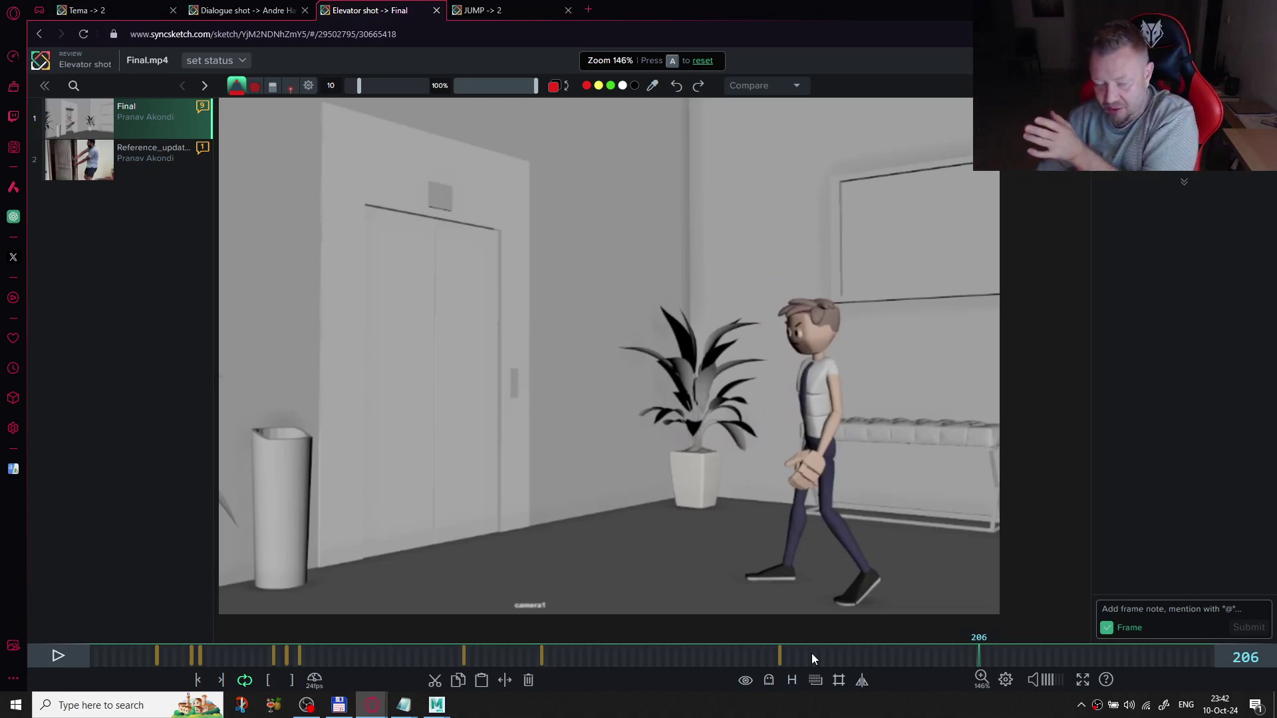
- Scrub to frame 185 and step back and forth through the surrounding frames of the character's flight from the elevator
{"action": "left_click", "coordinate": [810, 649]}
{"action": "left_click_drag", "start_coordinate": [818, 643], "coordinate": [886, 646]}
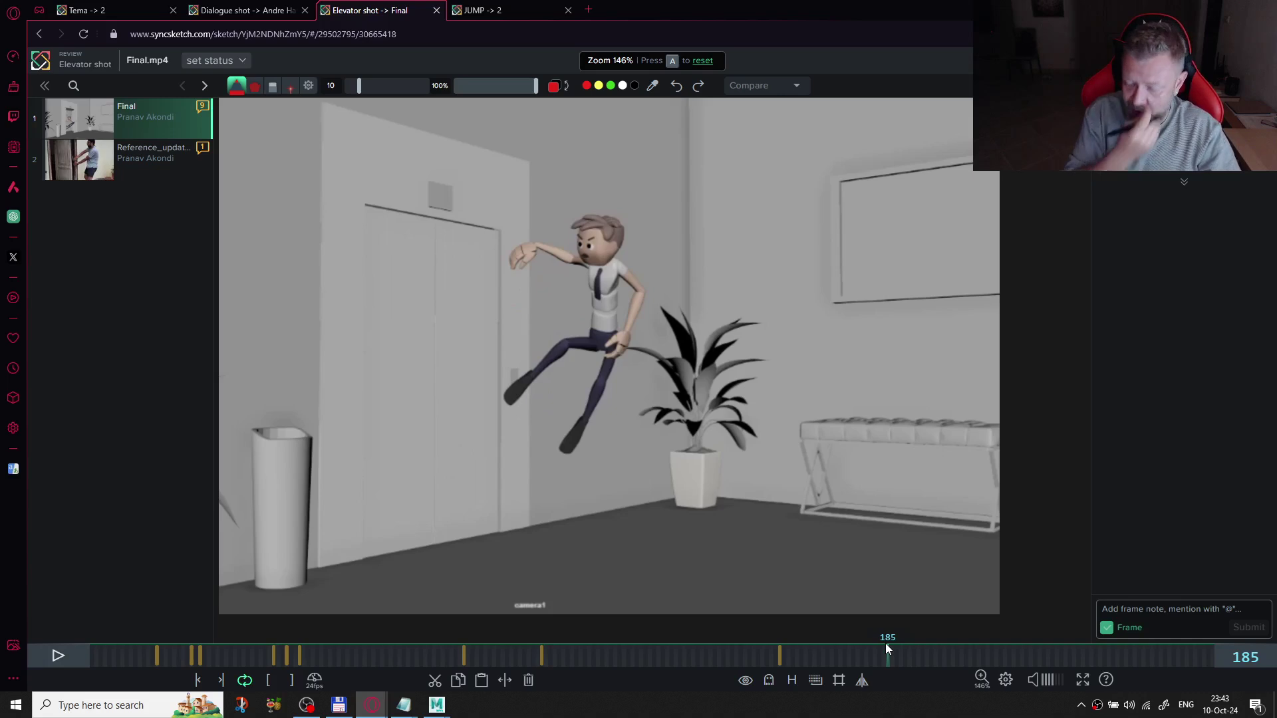
{"action": "key", "text": "Left"}
{"action": "key", "text": "Left"}
{"action": "key", "text": "Left"}
{"action": "key", "text": "Left"}
{"action": "key", "text": "Left"}
{"action": "key", "text": "Left"}
{"action": "key", "text": "Left"}
{"action": "key", "text": "Left"}
{"action": "key", "text": "Right"}
{"action": "key", "text": "Right"}
{"action": "key", "text": "Right"}
{"action": "key", "text": "Right"}
{"action": "key", "text": "Right"}
{"action": "key", "text": "Right"}
{"action": "key", "text": "Right"}
{"action": "key", "text": "Right"}
{"action": "key", "text": "Right"}
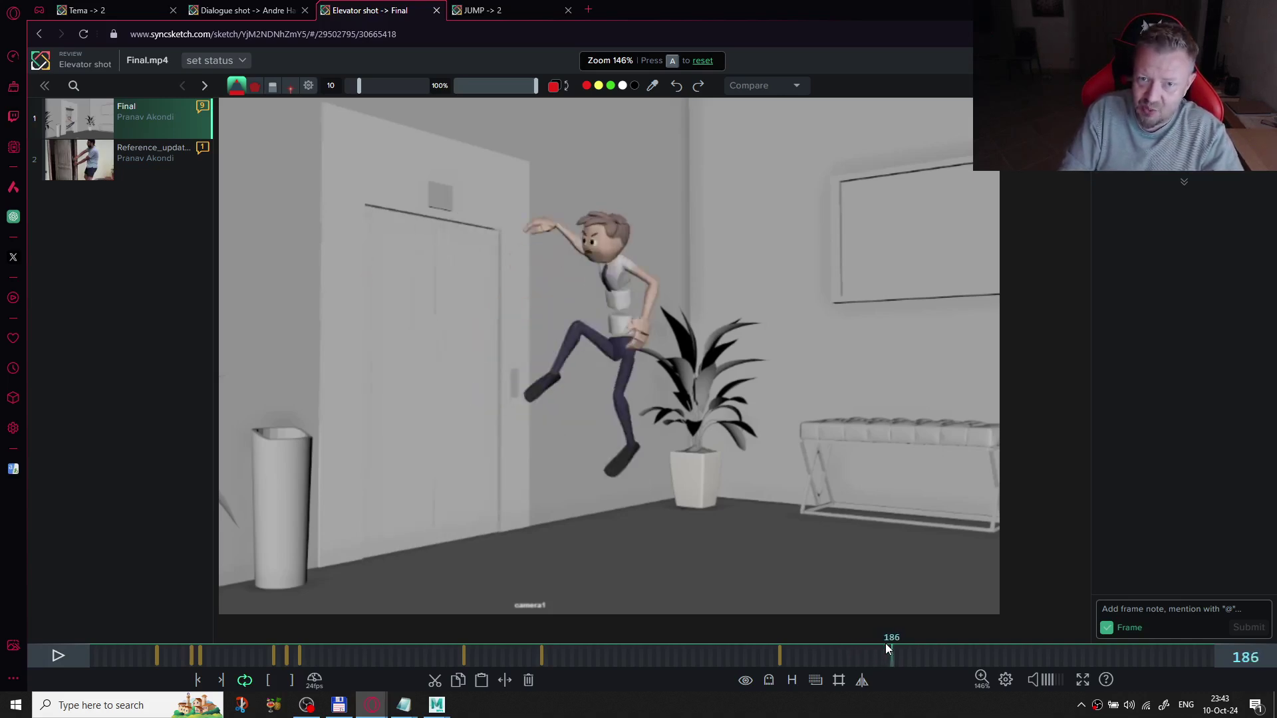
- Compare the airborne body poses across frames 185 to 187 and return to frame 186
{"action": "key", "text": "Left"}
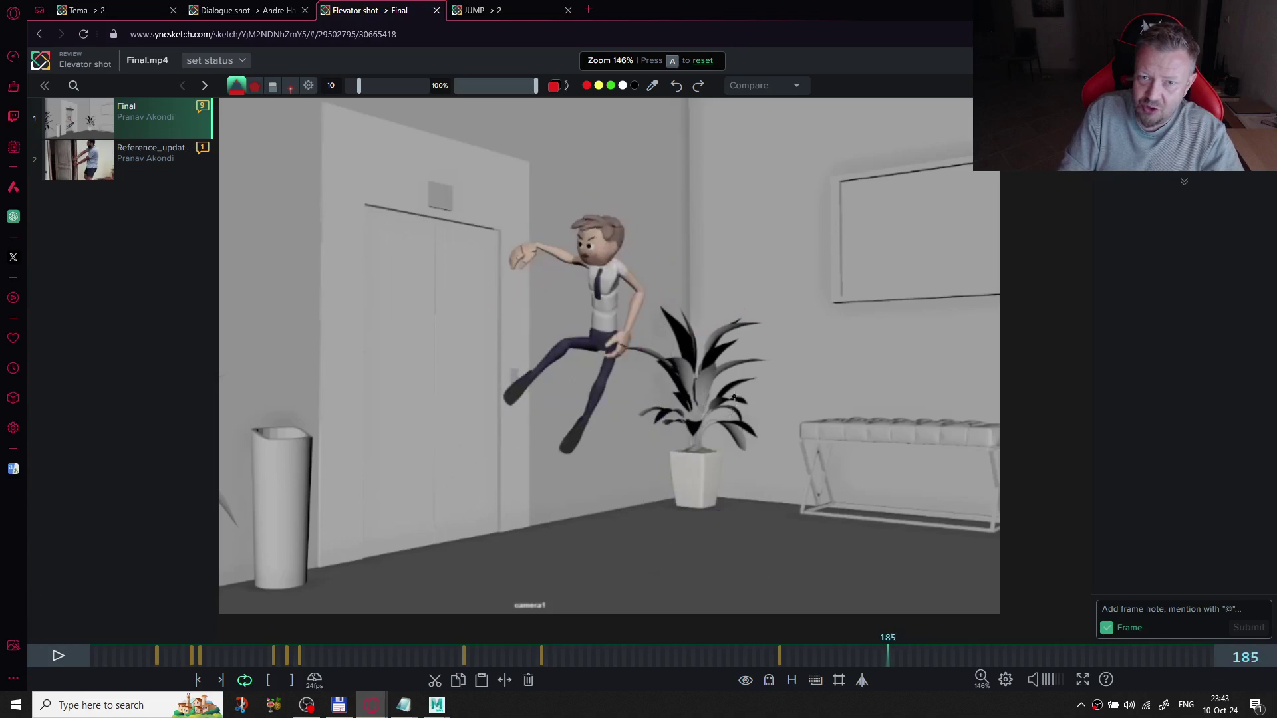
{"action": "key", "text": "Right"}
{"action": "key", "text": "Right"}
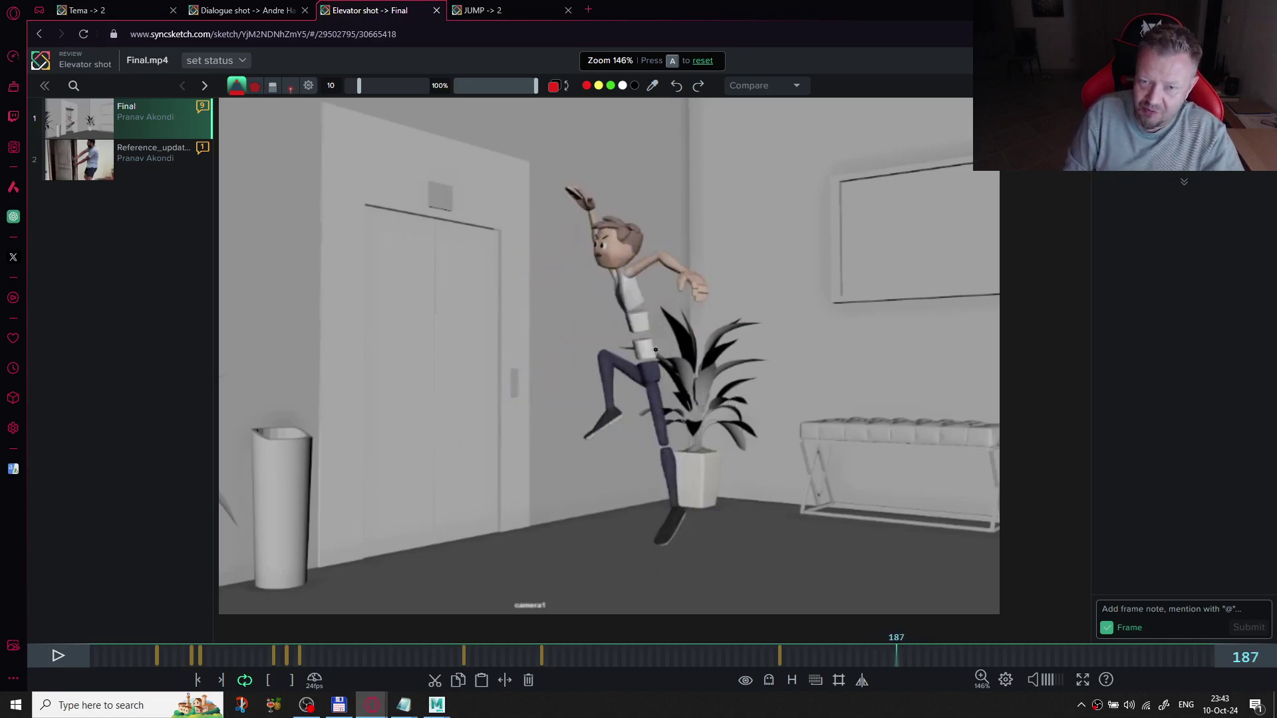
{"action": "key", "text": "Left"}
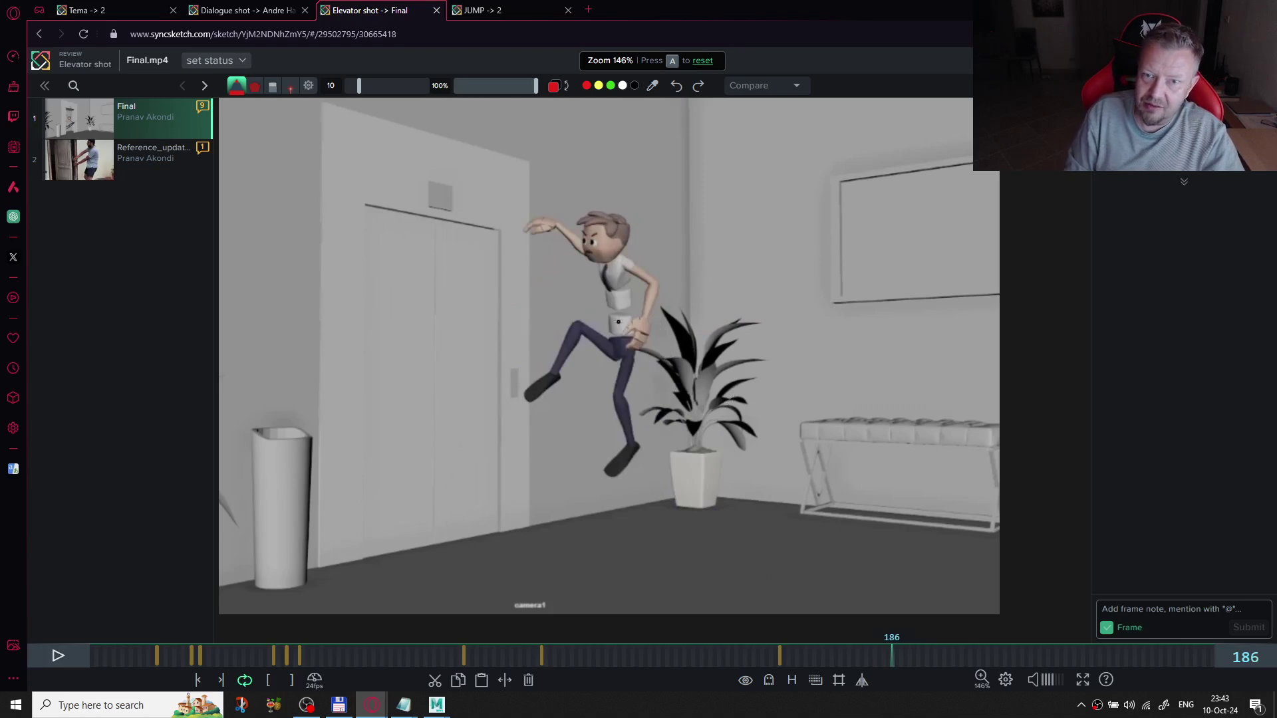
- Sketch a corrected airborne pose in red on frame 186, with torso lines, a head circle behind the current head, arm marks and an extended leg
{"action": "left_click_drag", "start_coordinate": [642, 301], "coordinate": [631, 341]}
{"action": "left_click_drag", "start_coordinate": [624, 281], "coordinate": [612, 342]}
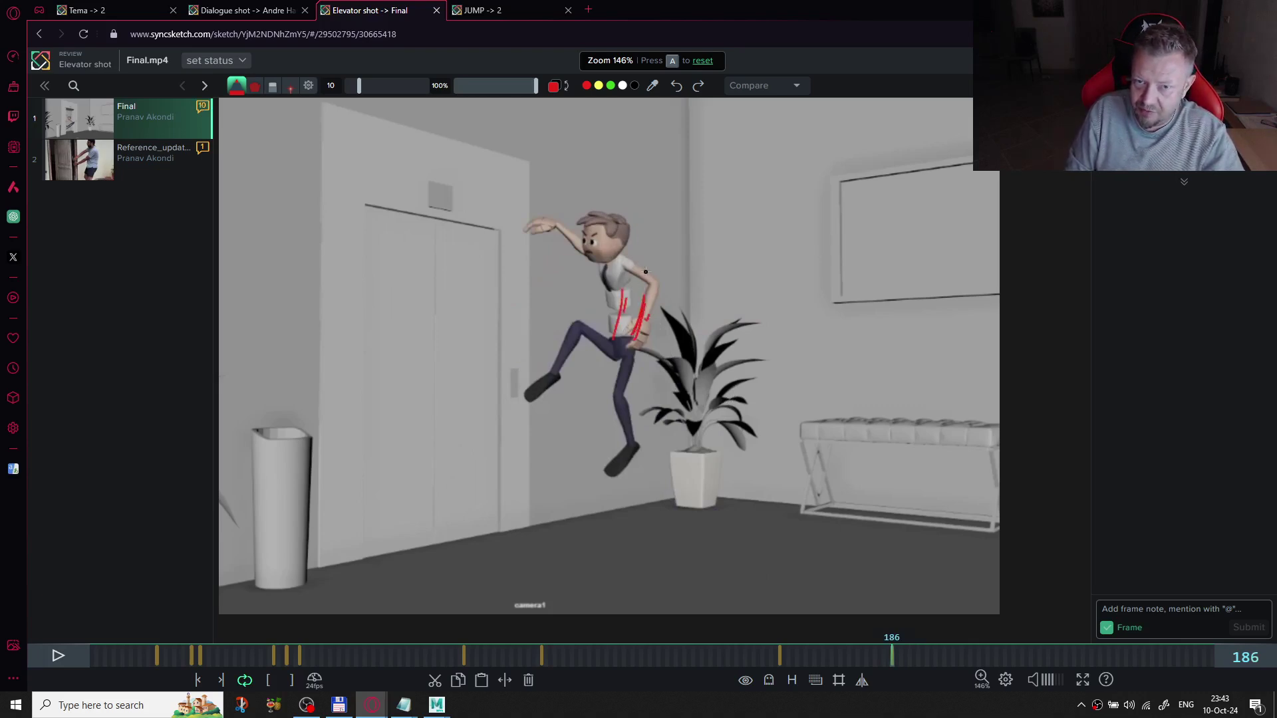
{"action": "mouse_move", "coordinate": [626, 234]}
{"action": "left_mouse_down"}
{"action": "mouse_move", "coordinate": [635, 221]}
{"action": "mouse_move", "coordinate": [660, 243]}
{"action": "left_mouse_up"}
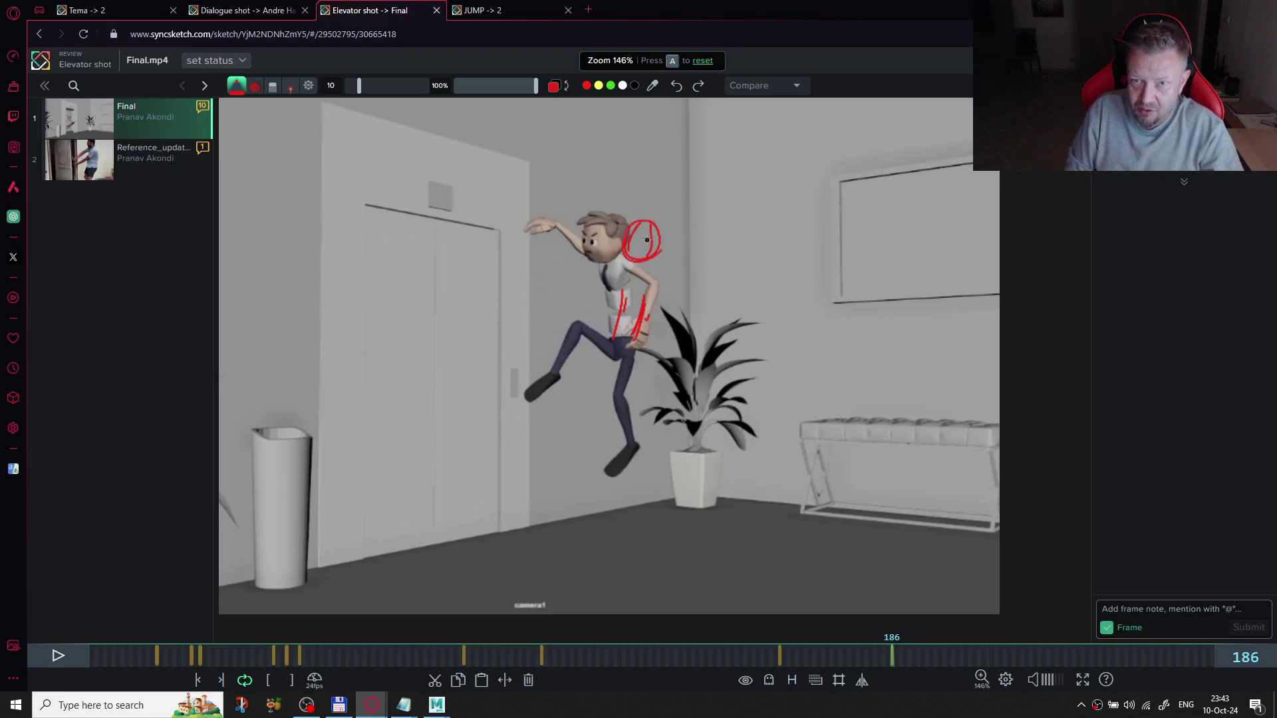
{"action": "mouse_move", "coordinate": [640, 220]}
{"action": "left_mouse_down"}
{"action": "mouse_move", "coordinate": [636, 251]}
{"action": "mouse_move", "coordinate": [659, 243]}
{"action": "left_mouse_up"}
{"action": "mouse_move", "coordinate": [654, 287]}
{"action": "left_mouse_down"}
{"action": "mouse_move", "coordinate": [665, 263]}
{"action": "mouse_move", "coordinate": [677, 284]}
{"action": "left_mouse_up"}
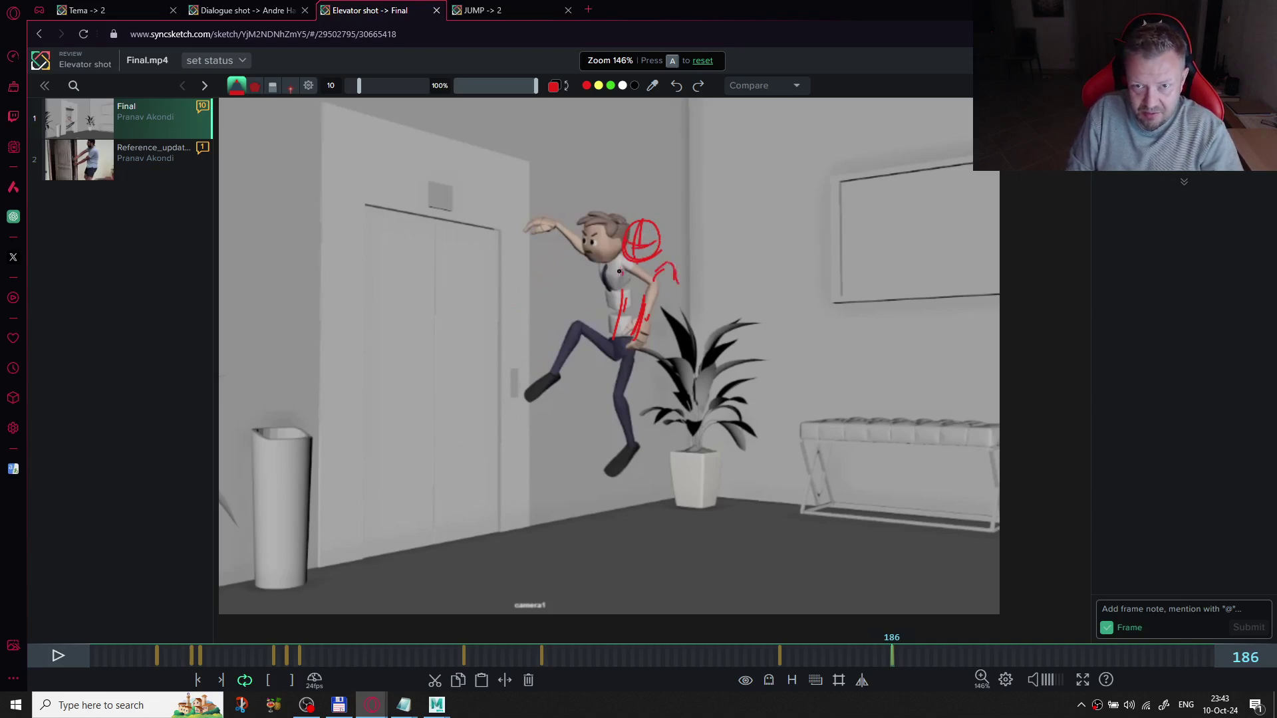
{"action": "left_click_drag", "start_coordinate": [594, 254], "coordinate": [589, 294]}
{"action": "mouse_move", "coordinate": [637, 348]}
{"action": "left_mouse_down"}
{"action": "mouse_move", "coordinate": [640, 328]}
{"action": "mouse_move", "coordinate": [674, 475]}
{"action": "mouse_move", "coordinate": [686, 467]}
{"action": "left_mouse_up"}
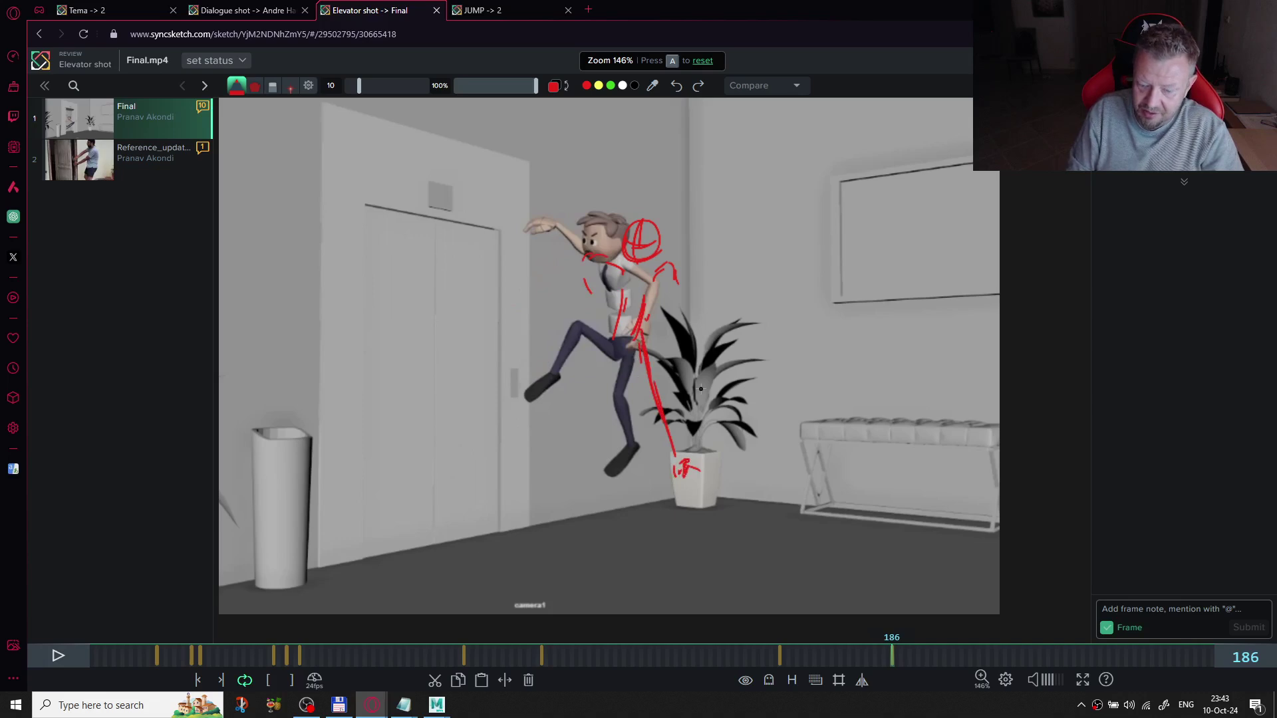
- Step back and forth through the frames around 184 to 186 to examine the character's mid-air poses and existing red draw-over
{"action": "key", "text": "Right"}
{"action": "key", "text": "Right"}
{"action": "key", "text": "Right"}
{"action": "key", "text": "Left"}
{"action": "key", "text": "Left"}
{"action": "key", "text": "Left"}
{"action": "key", "text": "Left"}
{"action": "key", "text": "Left"}
{"action": "key", "text": "Left"}
{"action": "key", "text": "Right"}
{"action": "key", "text": "Right"}
{"action": "key", "text": "Right"}
{"action": "key", "text": "Right"}
{"action": "key", "text": "Left"}
{"action": "key", "text": "Left"}
{"action": "key", "text": "Right"}
{"action": "key", "text": "Left"}
{"action": "key", "text": "Left"}
{"action": "key", "text": "Left"}
{"action": "key", "text": "Left"}
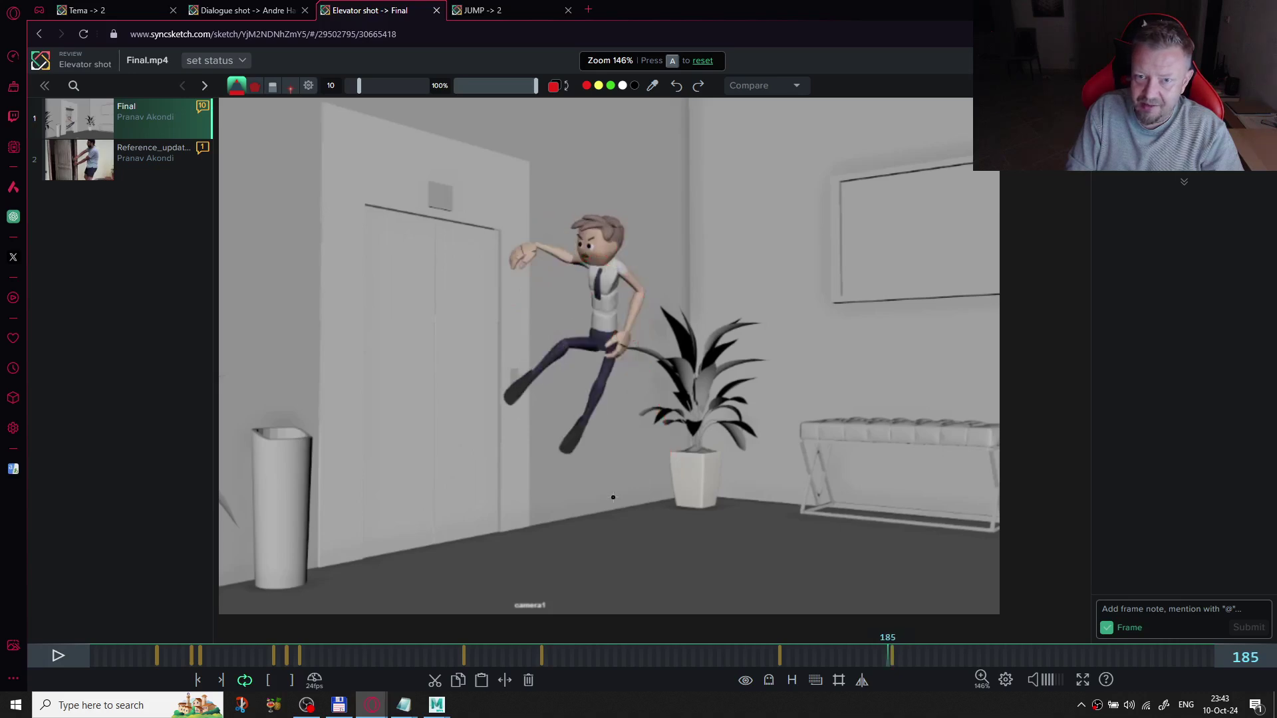
{"action": "key", "text": "Right"}
{"action": "key", "text": "Right"}
{"action": "key", "text": "Right"}
{"action": "key", "text": "Right"}
{"action": "key", "text": "Right"}
{"action": "key", "text": "Right"}
{"action": "key", "text": "Right"}
{"action": "key", "text": "Right"}
{"action": "key", "text": "Right"}
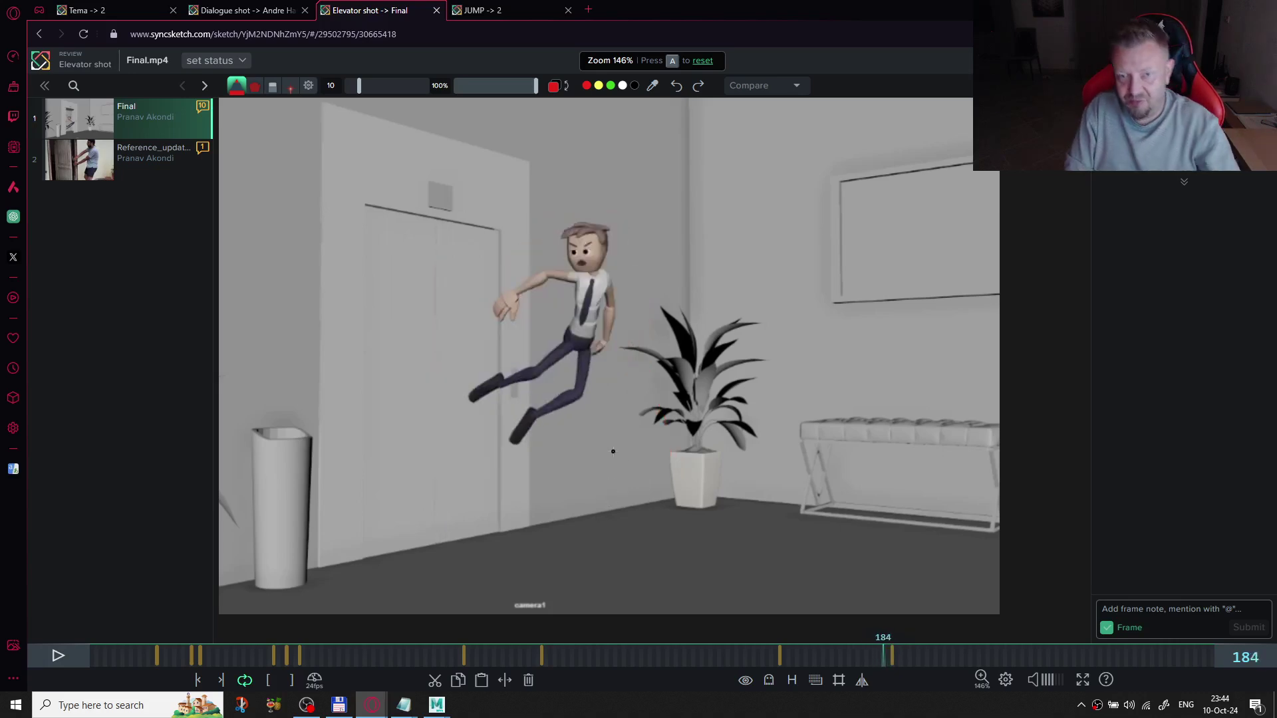
{"action": "key", "text": "Left"}
{"action": "key", "text": "Left"}
{"action": "key", "text": "Left"}
{"action": "key", "text": "Left"}
{"action": "key", "text": "Left"}
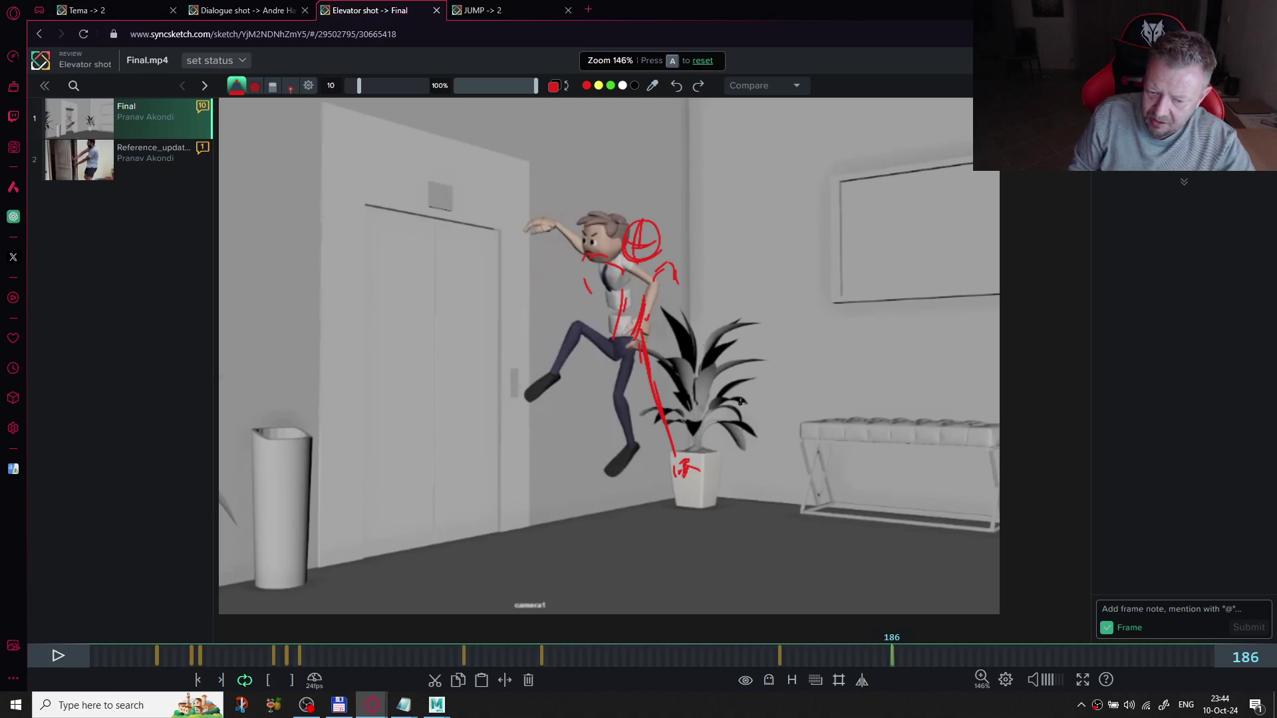
- Play the shot from frame 179 to review the leap out of the elevator, then examine the landing pose at frame 210
{"action": "left_click", "coordinate": [861, 657]}
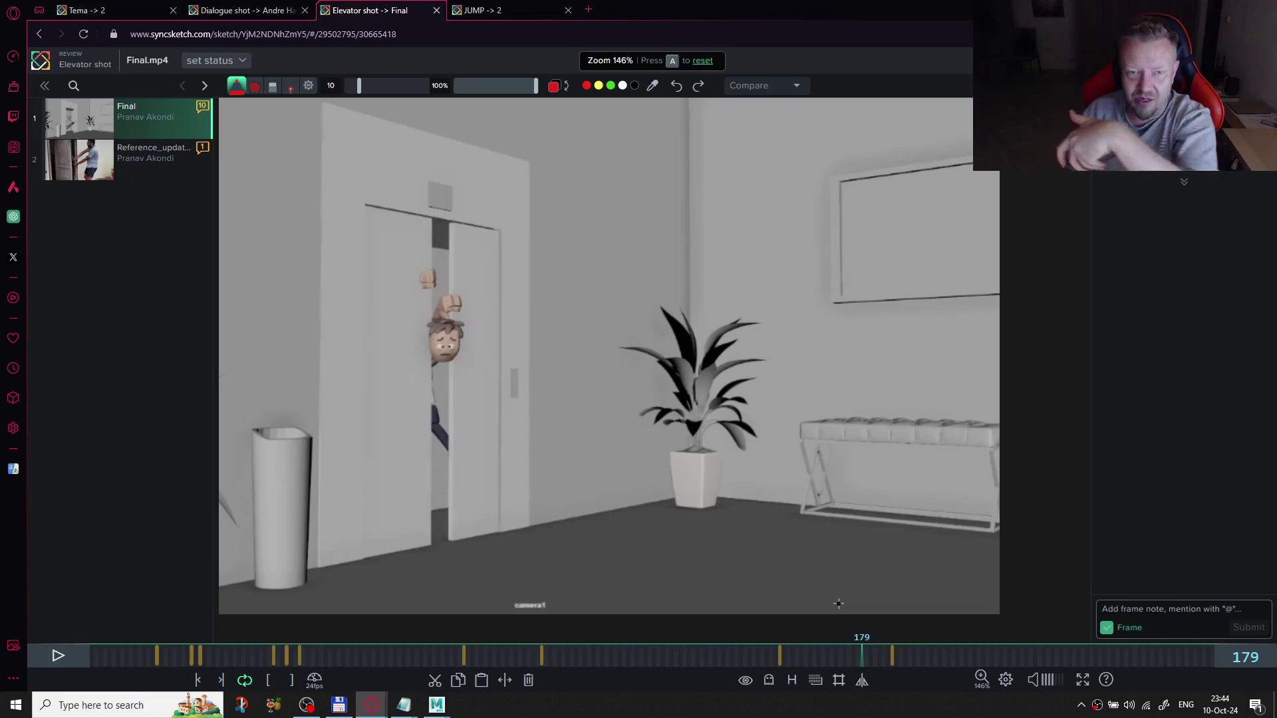
{"action": "key", "text": "space"}
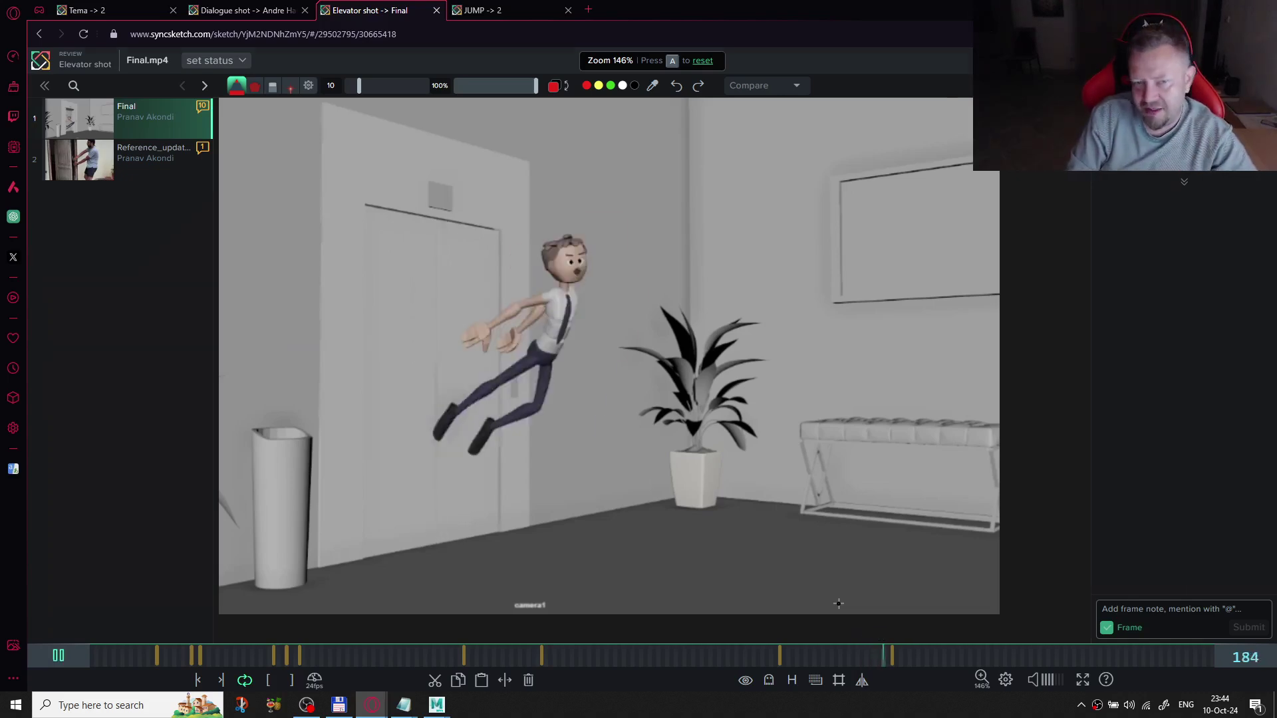
{"action": "key", "text": "space"}
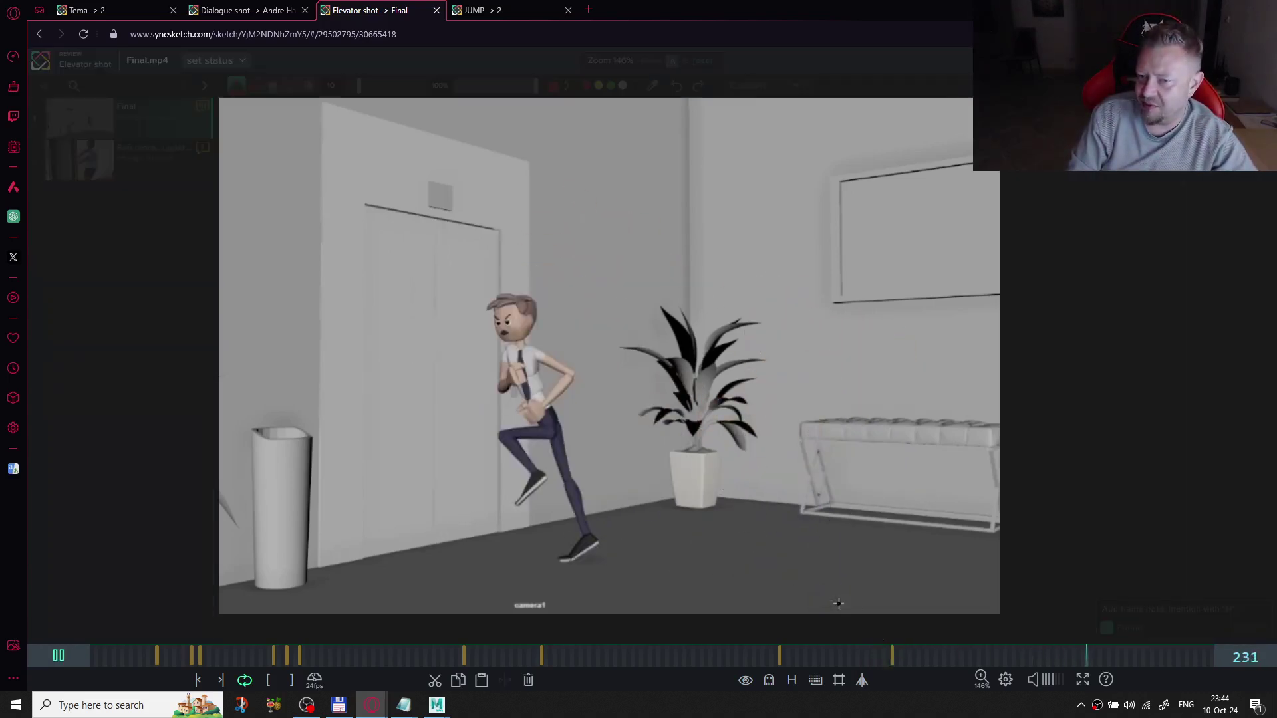
{"action": "mouse_move", "coordinate": [988, 642]}
{"action": "left_mouse_down"}
{"action": "mouse_move", "coordinate": [937, 658]}
{"action": "mouse_move", "coordinate": [979, 652]}
{"action": "mouse_move", "coordinate": [927, 647]}
{"action": "mouse_move", "coordinate": [1011, 639]}
{"action": "mouse_move", "coordinate": [867, 636]}
{"action": "mouse_move", "coordinate": [905, 652]}
{"action": "mouse_move", "coordinate": [992, 644]}
{"action": "left_mouse_up"}
{"action": "key", "text": "space"}
{"action": "key", "text": "space"}
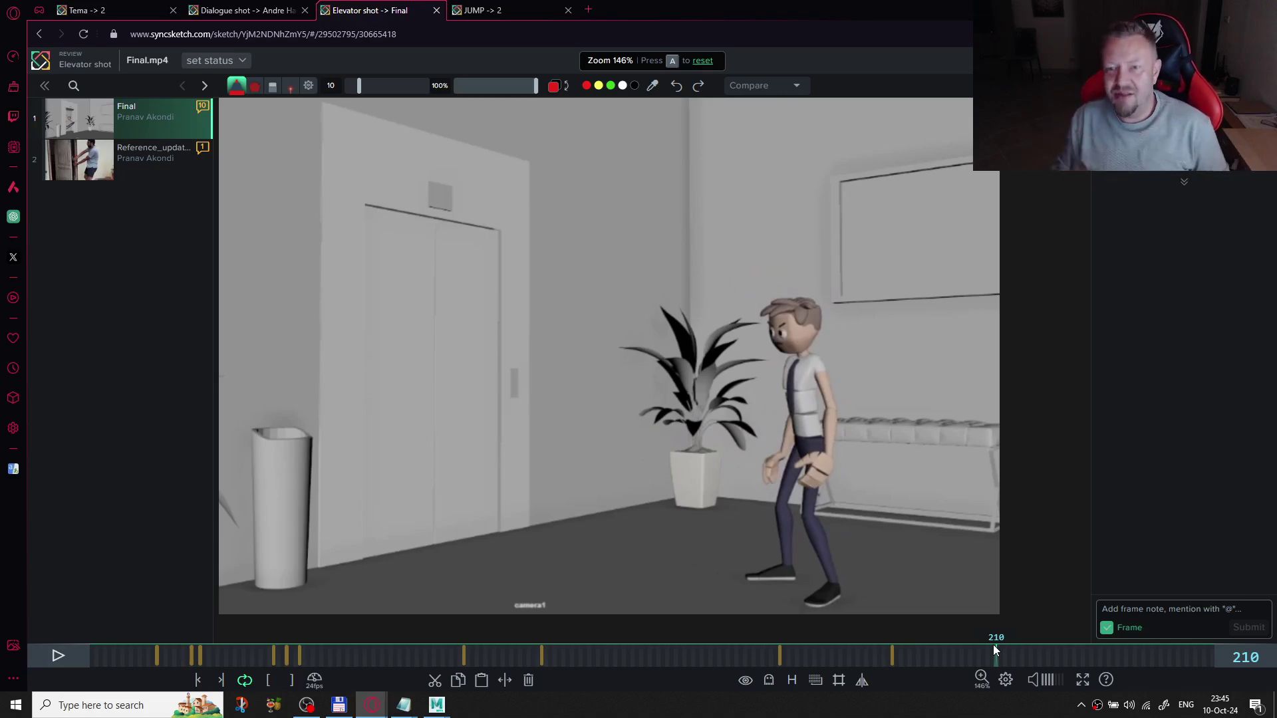
- Replay the shot from frame 183 to review the landing and the start of the run back
{"action": "left_click", "coordinate": [878, 654]}
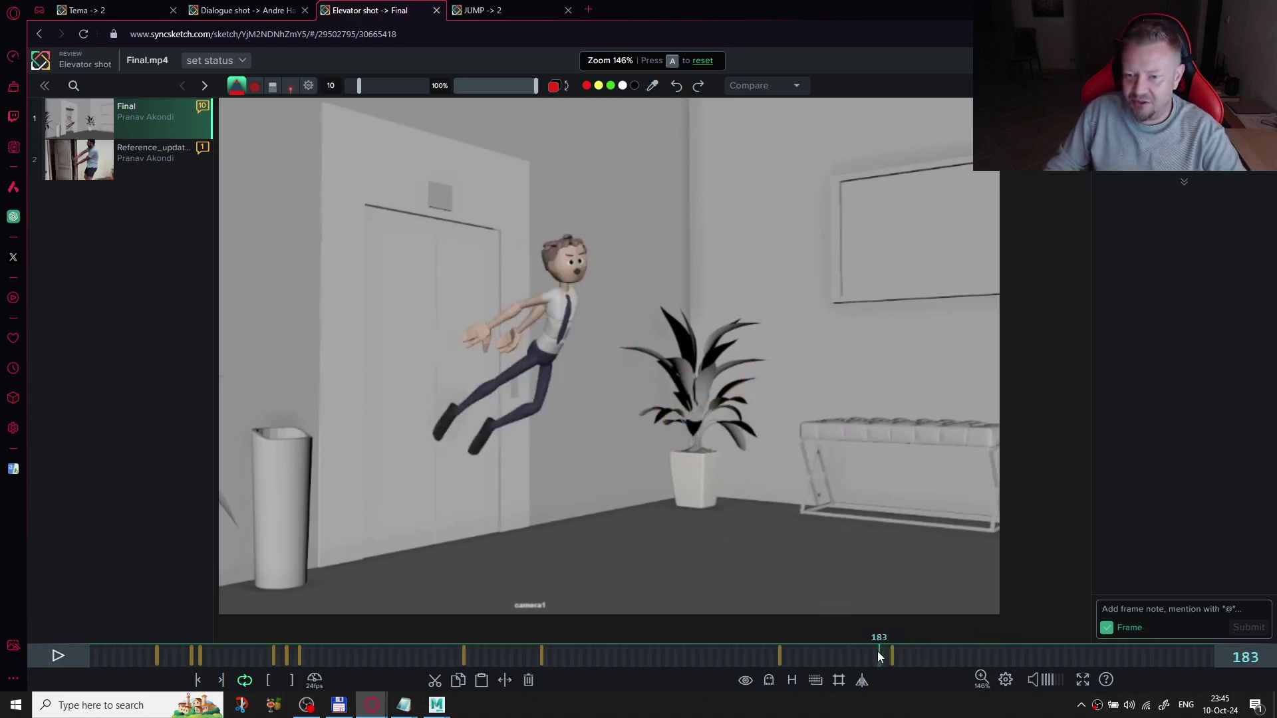
{"action": "key", "text": "space"}
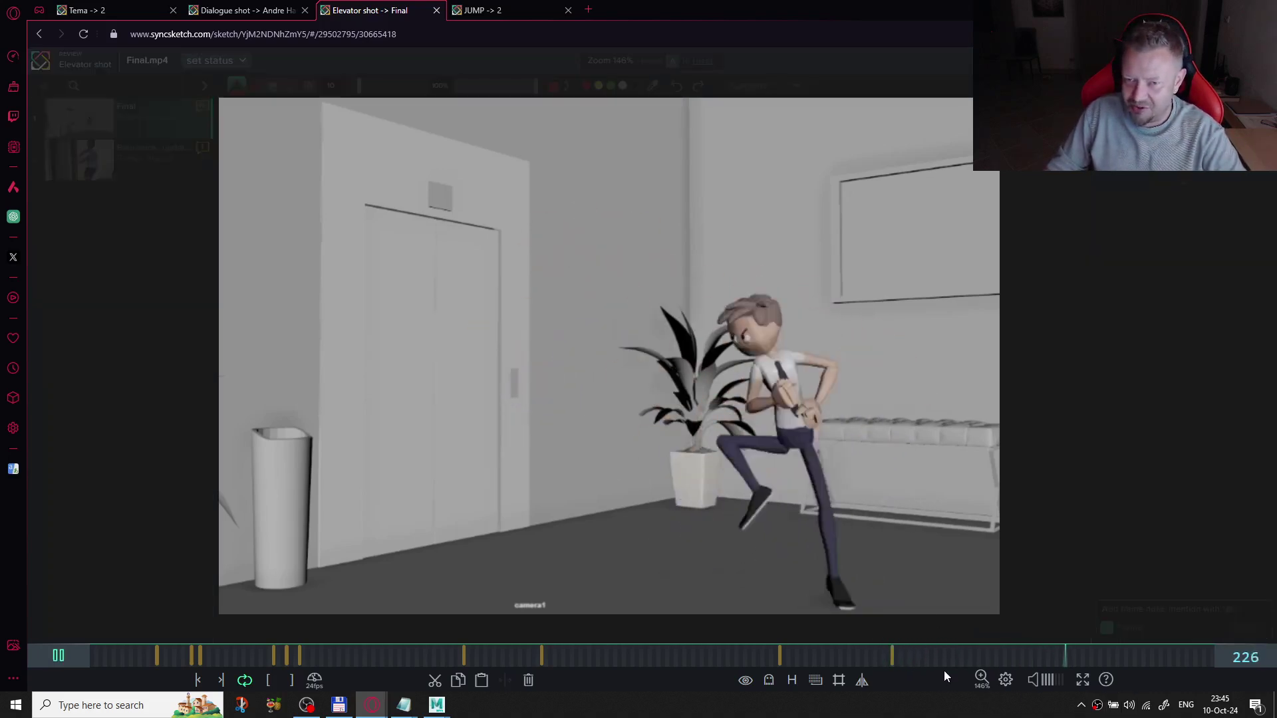
{"action": "key", "text": "space"}
- Replay the shot from frame 178 to review the jump, landing and run back into the elevator
{"action": "left_click", "coordinate": [862, 655]}
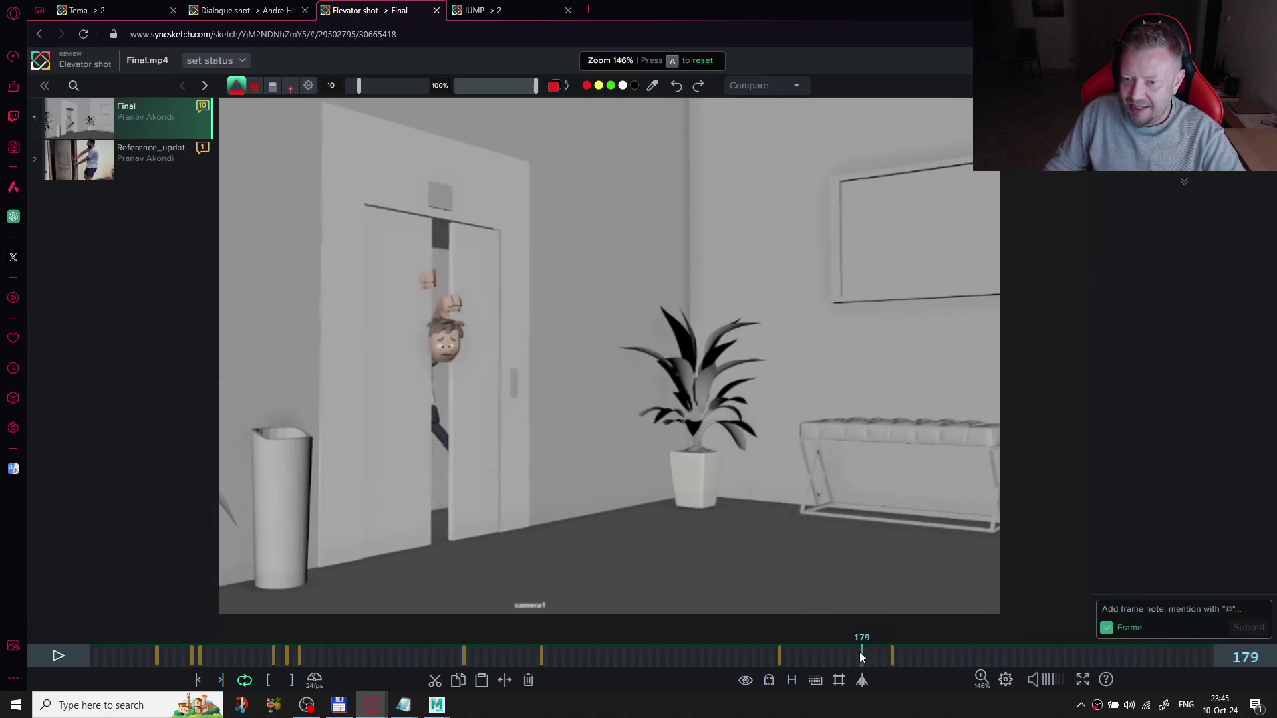
{"action": "left_click", "coordinate": [852, 642]}
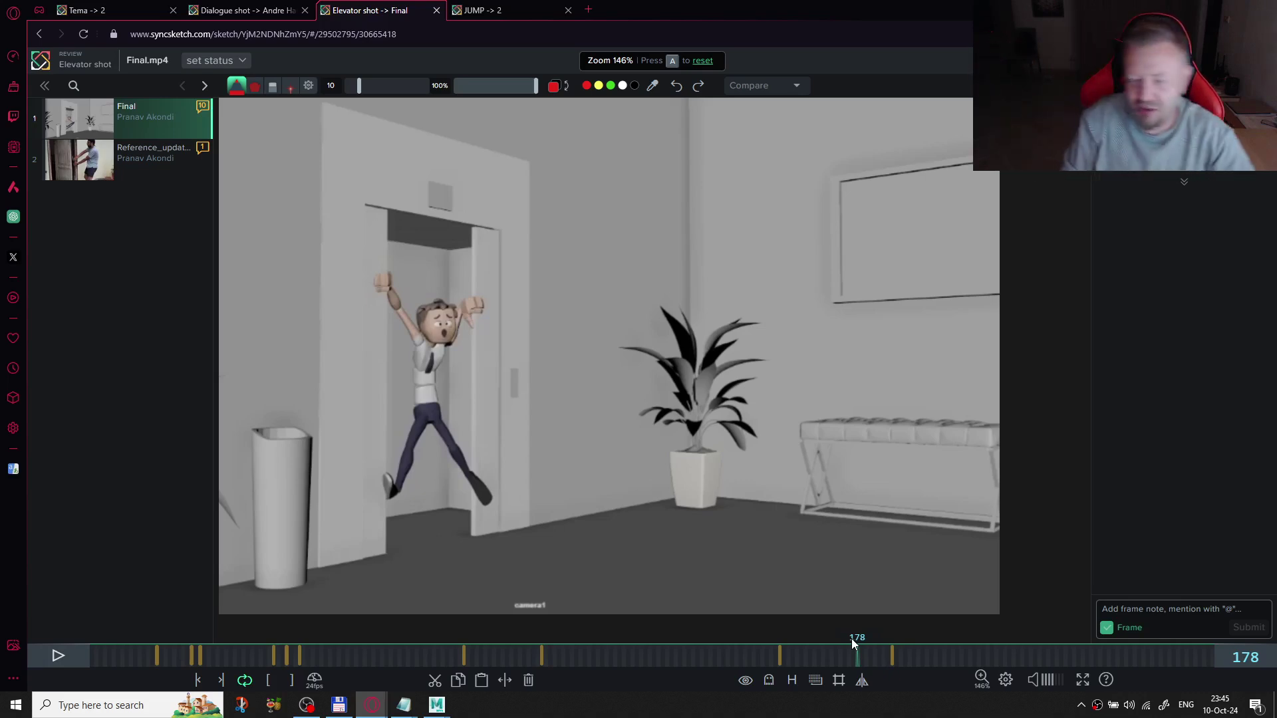
{"action": "key", "text": "space"}
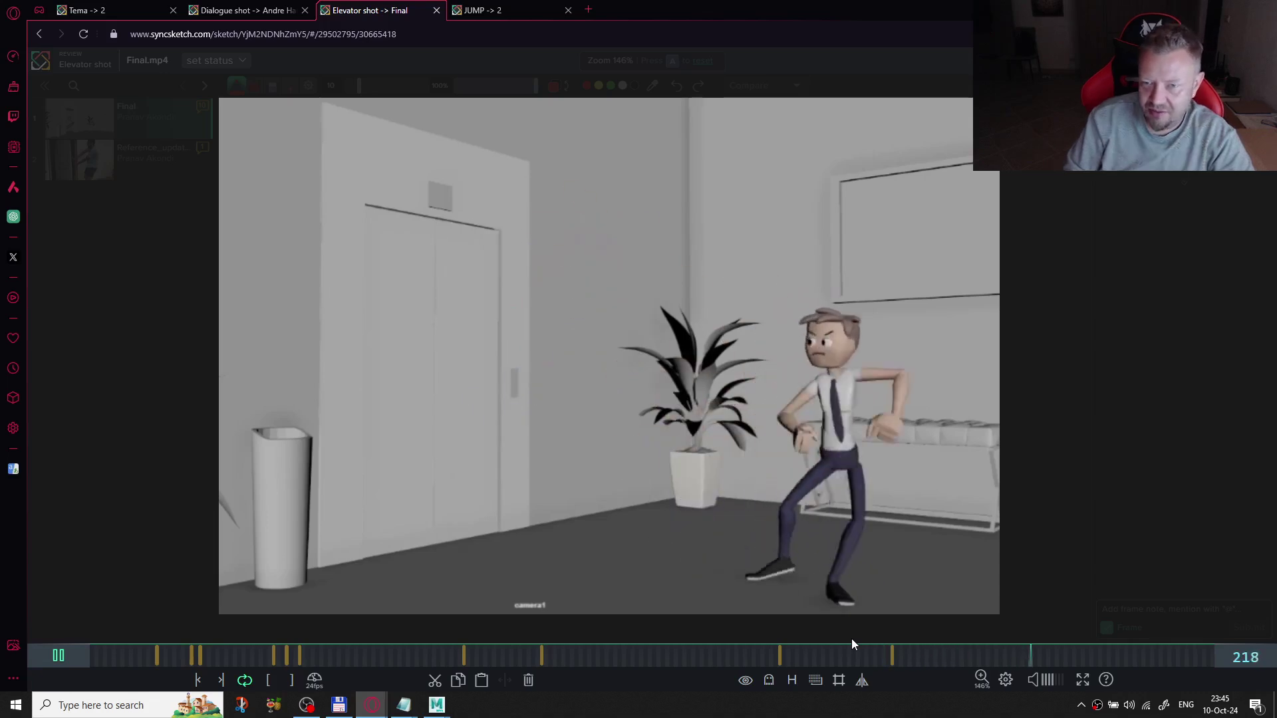
{"action": "key", "text": "space"}
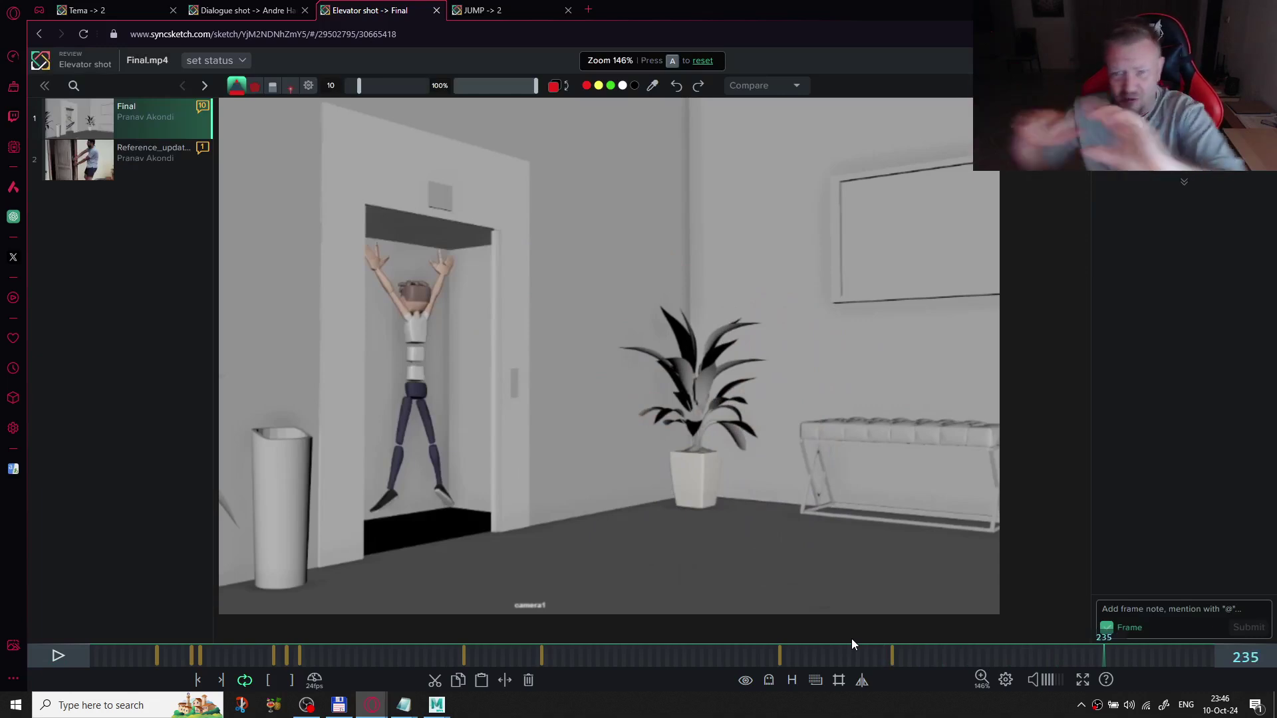
{"action": "key", "text": "space"}
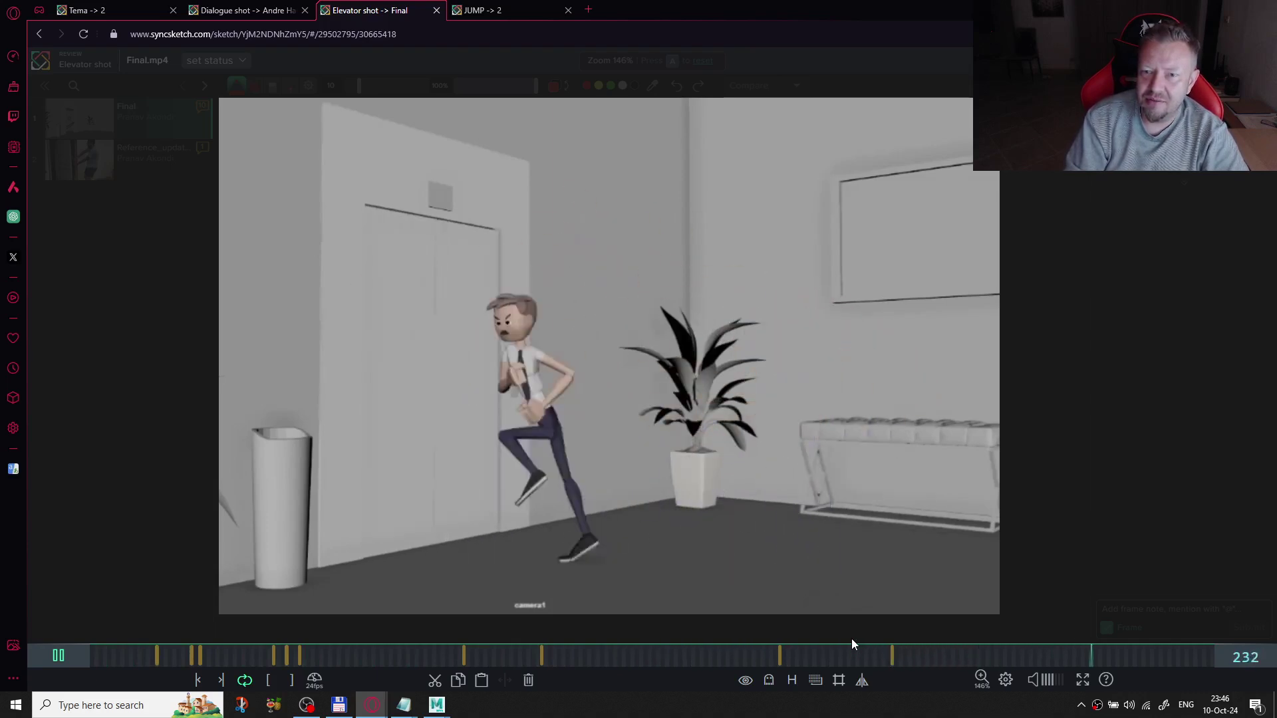
{"action": "key", "text": "space"}
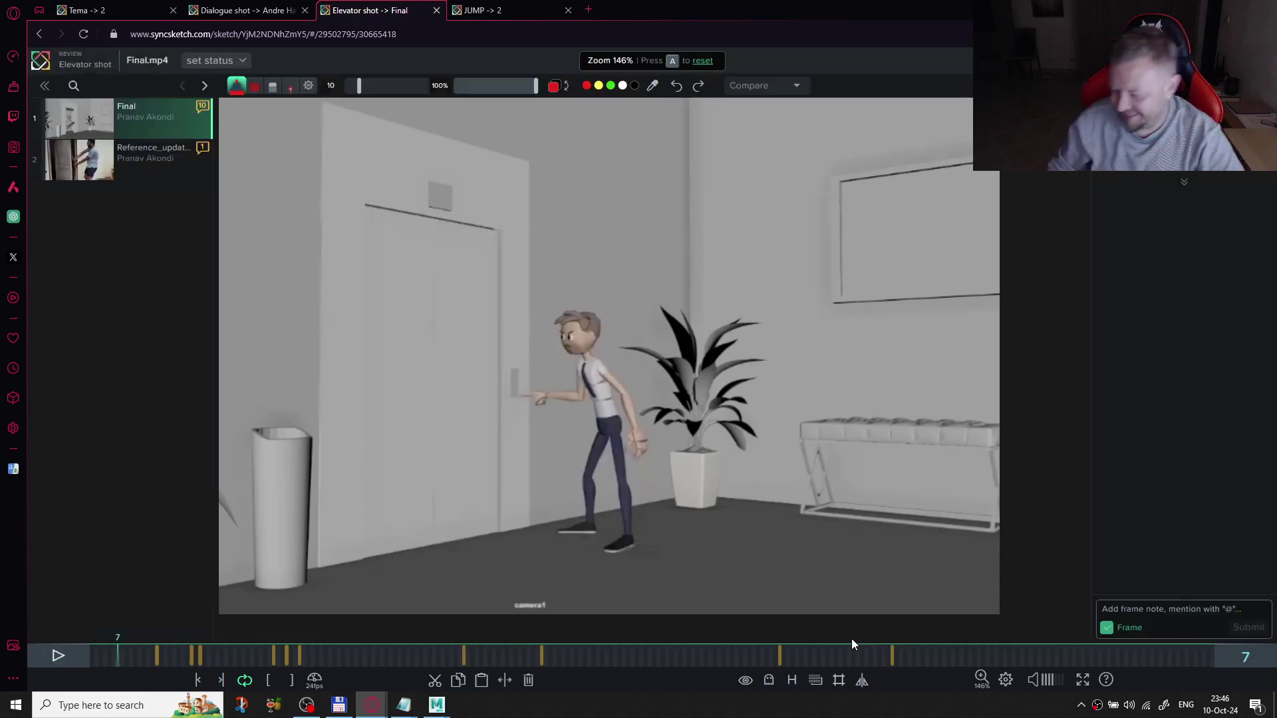
- Go to frame 227 and step through the run towards the elevator up to frame 232
{"action": "left_click_drag", "start_coordinate": [969, 649], "coordinate": [1069, 657]}
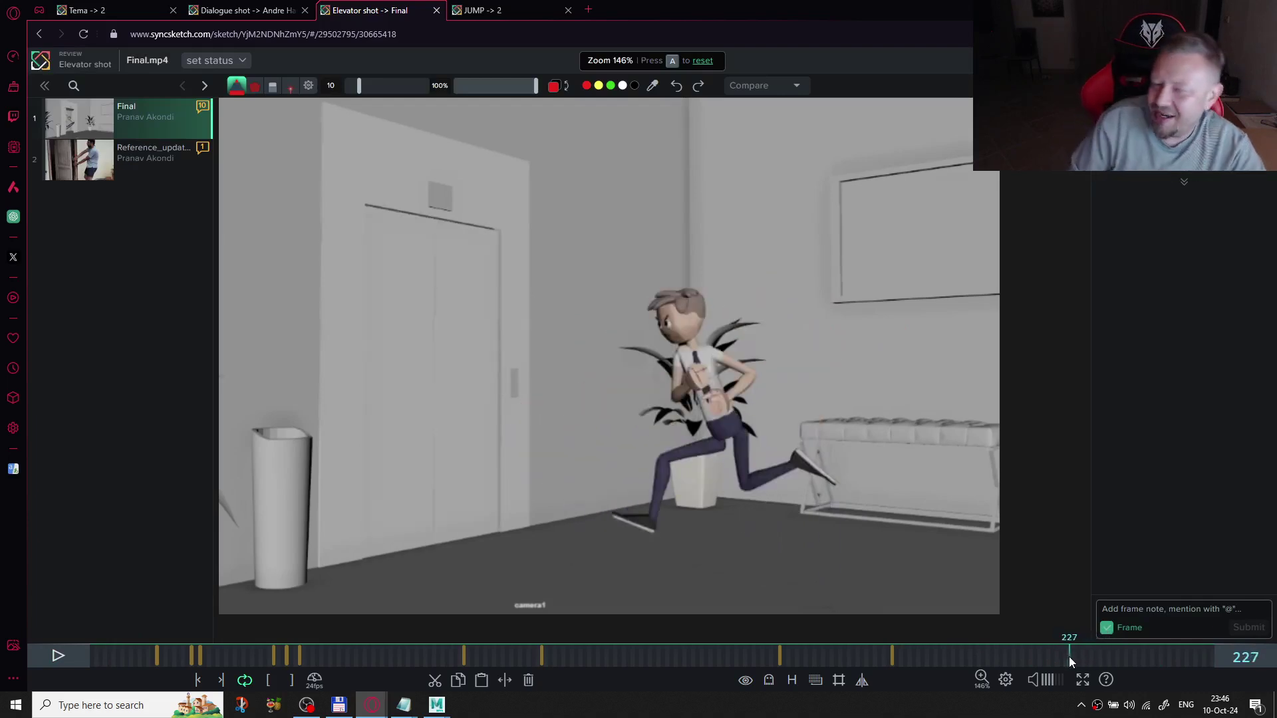
{"action": "key", "text": "Right"}
{"action": "key", "text": "Right"}
{"action": "key", "text": "Right"}
{"action": "key", "text": "Right"}
{"action": "key", "text": "Right"}
{"action": "key", "text": "Right"}
{"action": "key", "text": "Right"}
{"action": "key", "text": "Left"}
{"action": "key", "text": "Left"}
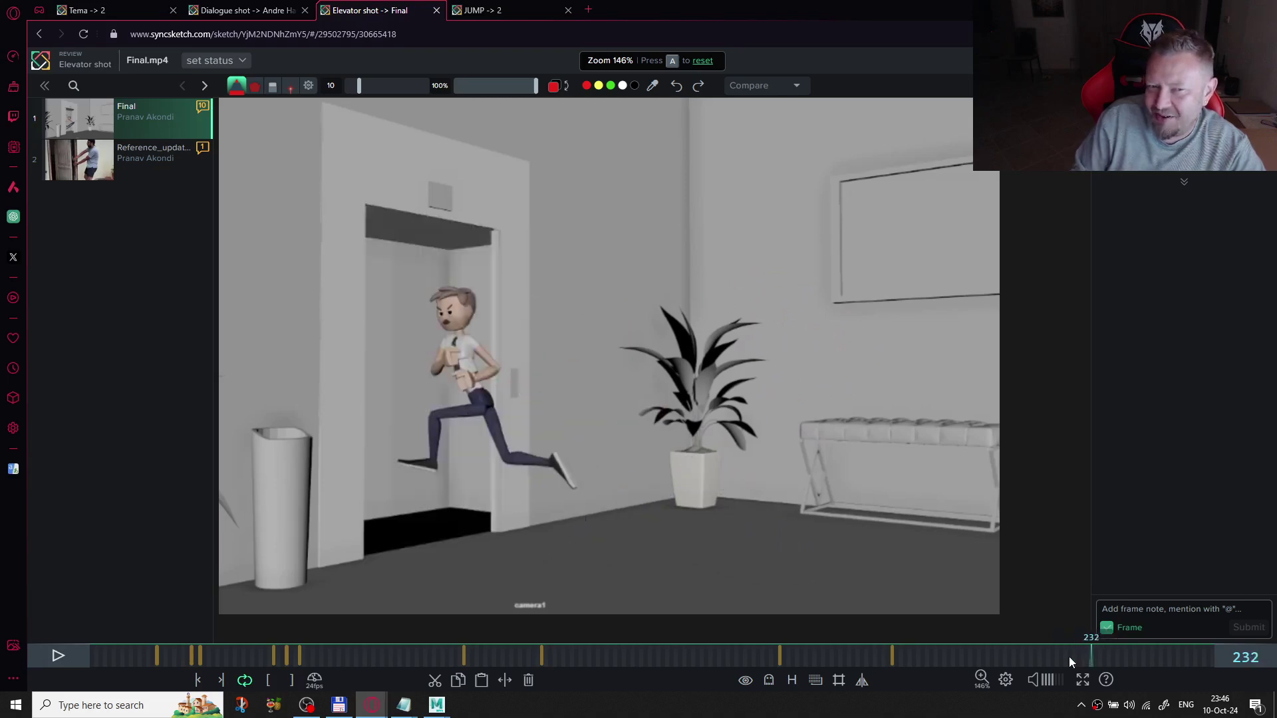
- Inspect the character's face up close on frame 232, then return to the full view of the shot at 146% zoom
{"action": "scroll", "coordinate": [426, 305], "scroll_direction": "up", "scroll_amount": 5}
{"action": "scroll", "coordinate": [435, 314], "scroll_direction": "up", "scroll_amount": 15}
{"action": "scroll", "coordinate": [539, 317], "scroll_direction": "down", "scroll_amount": 4}
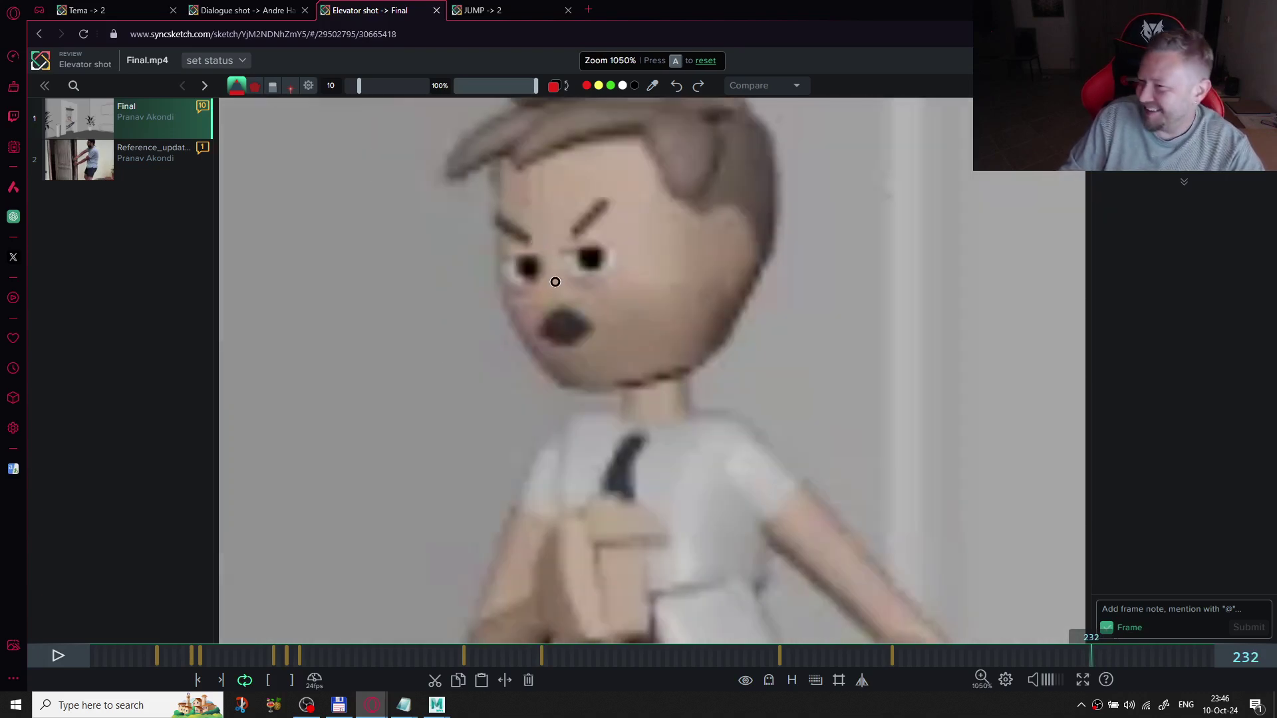
{"action": "scroll", "coordinate": [567, 228], "scroll_direction": "down", "scroll_amount": 15}
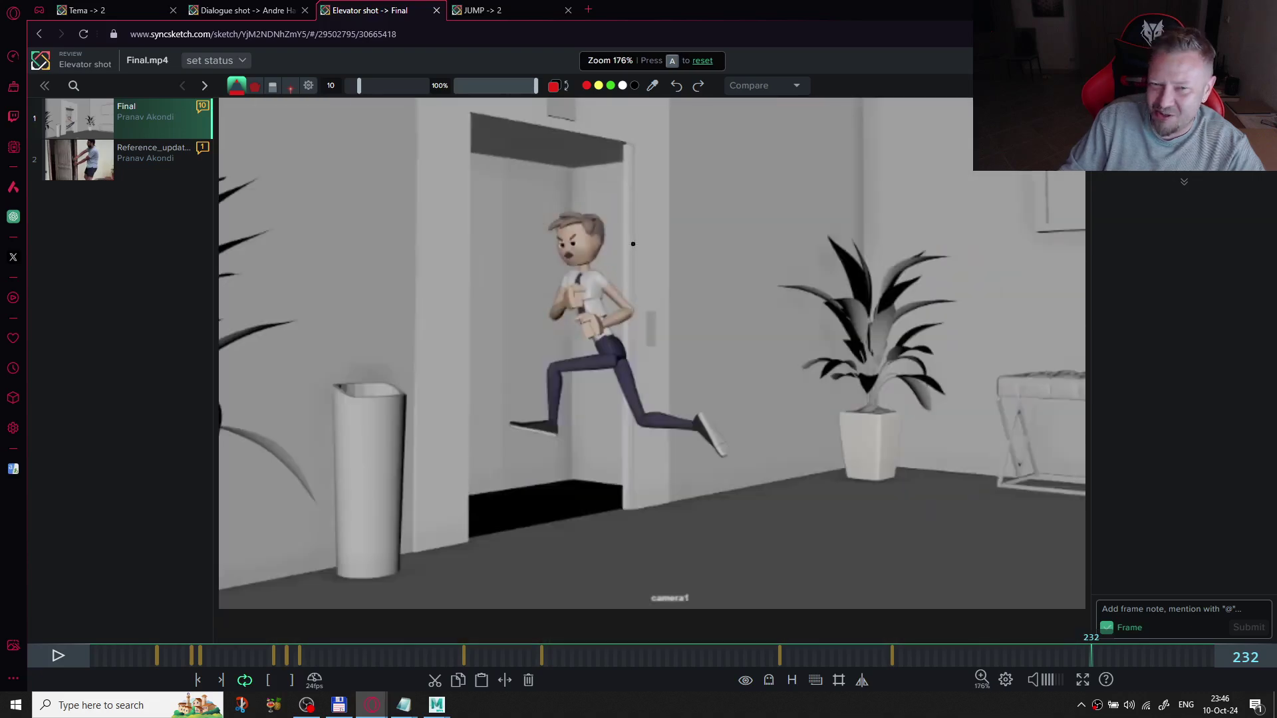
{"action": "scroll", "coordinate": [638, 199], "scroll_direction": "up", "scroll_amount": 3}
{"action": "scroll", "coordinate": [657, 221], "scroll_direction": "down", "scroll_amount": 4}
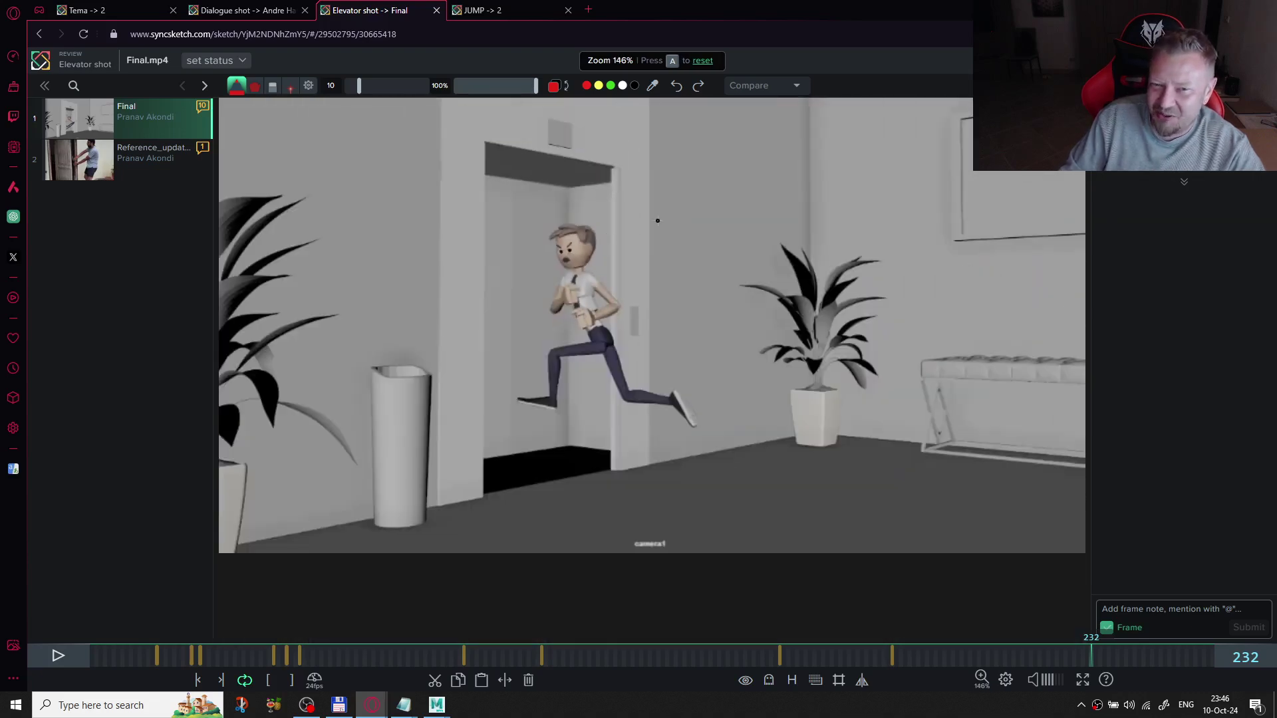
{"action": "left_click_drag", "start_coordinate": [657, 220], "coordinate": [673, 282]}
- Step forward and back through the end of the run to compare its poses with the raised-arms pose at frame 233
{"action": "left_click_drag", "start_coordinate": [968, 659], "coordinate": [1074, 652]}
{"action": "key", "text": "Right"}
{"action": "key", "text": "Right"}
{"action": "key", "text": "Right"}
{"action": "key", "text": "Right"}
{"action": "key", "text": "Right"}
{"action": "key", "text": "Right"}
{"action": "key", "text": "Right"}
{"action": "key", "text": "Right"}
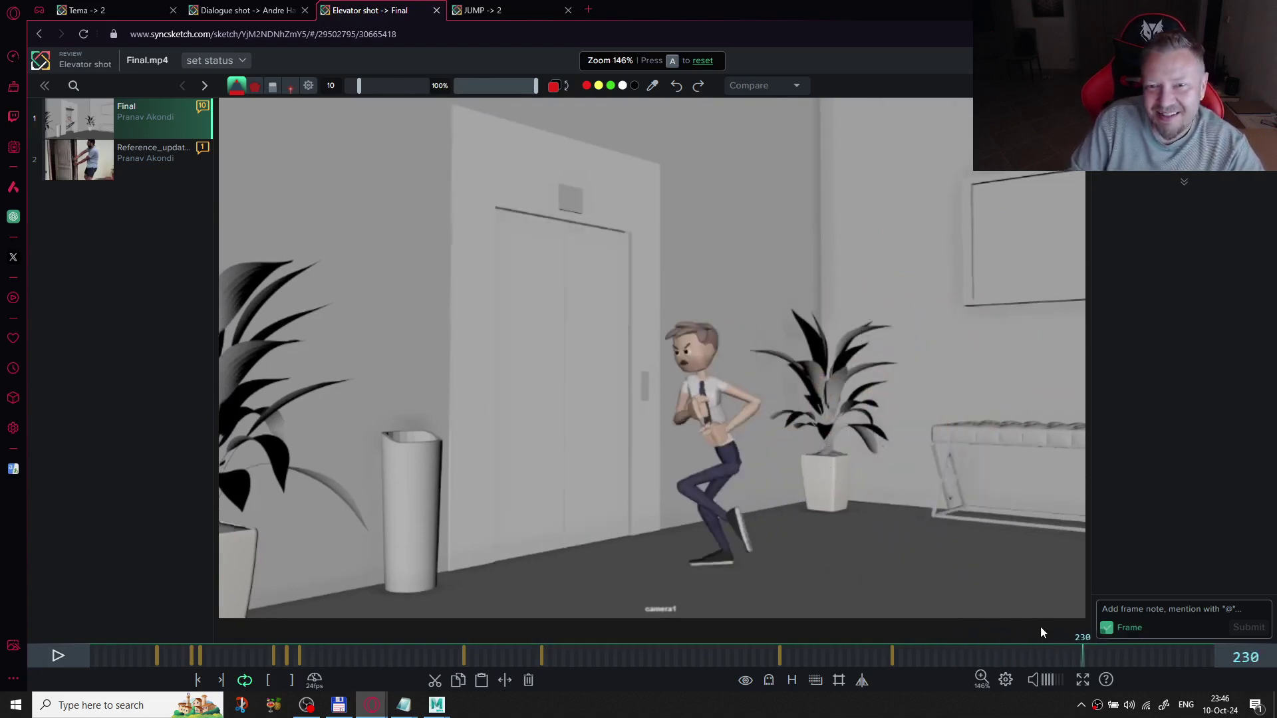
{"action": "key", "text": "Left"}
{"action": "key", "text": "Left"}
{"action": "key", "text": "Left"}
{"action": "key", "text": "Left"}
{"action": "key", "text": "Left"}
{"action": "key", "text": "Left"}
{"action": "key", "text": "Left"}
{"action": "key", "text": "Left"}
{"action": "key", "text": "Left"}
{"action": "key", "text": "Left"}
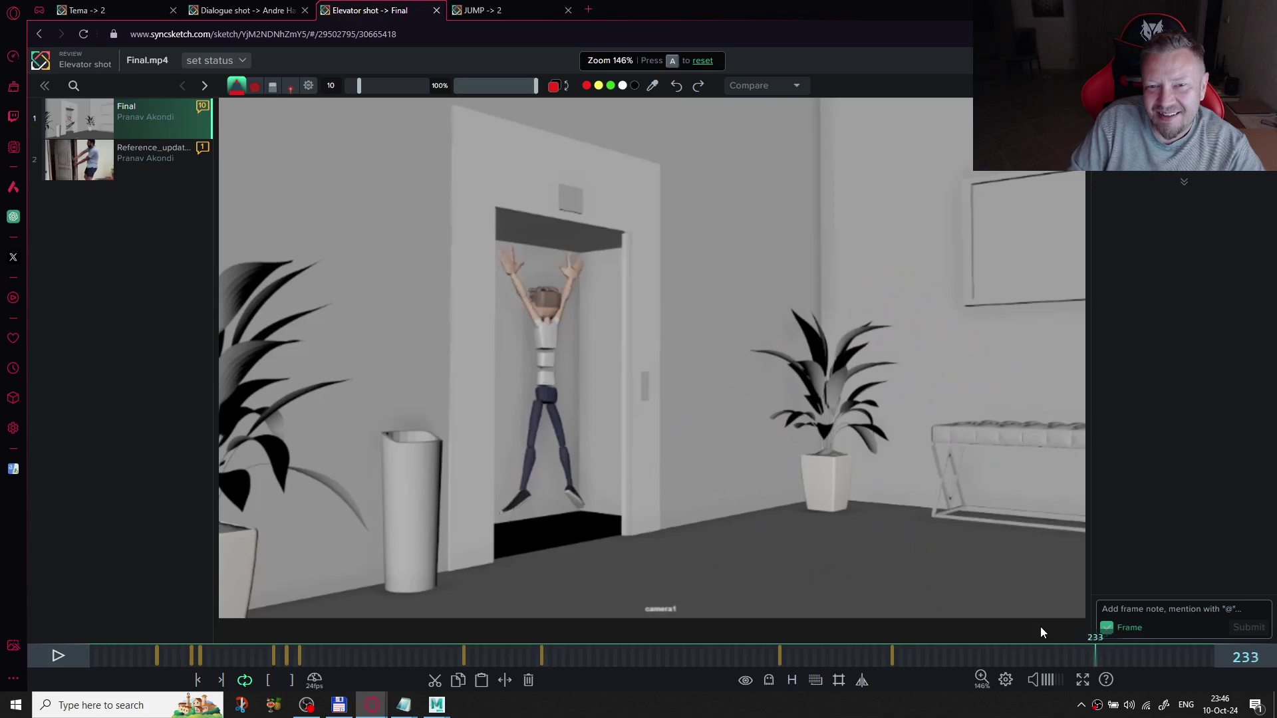
- Step through frames 227 to 232 to examine the running strides into the elevator
{"action": "key", "text": "Right"}
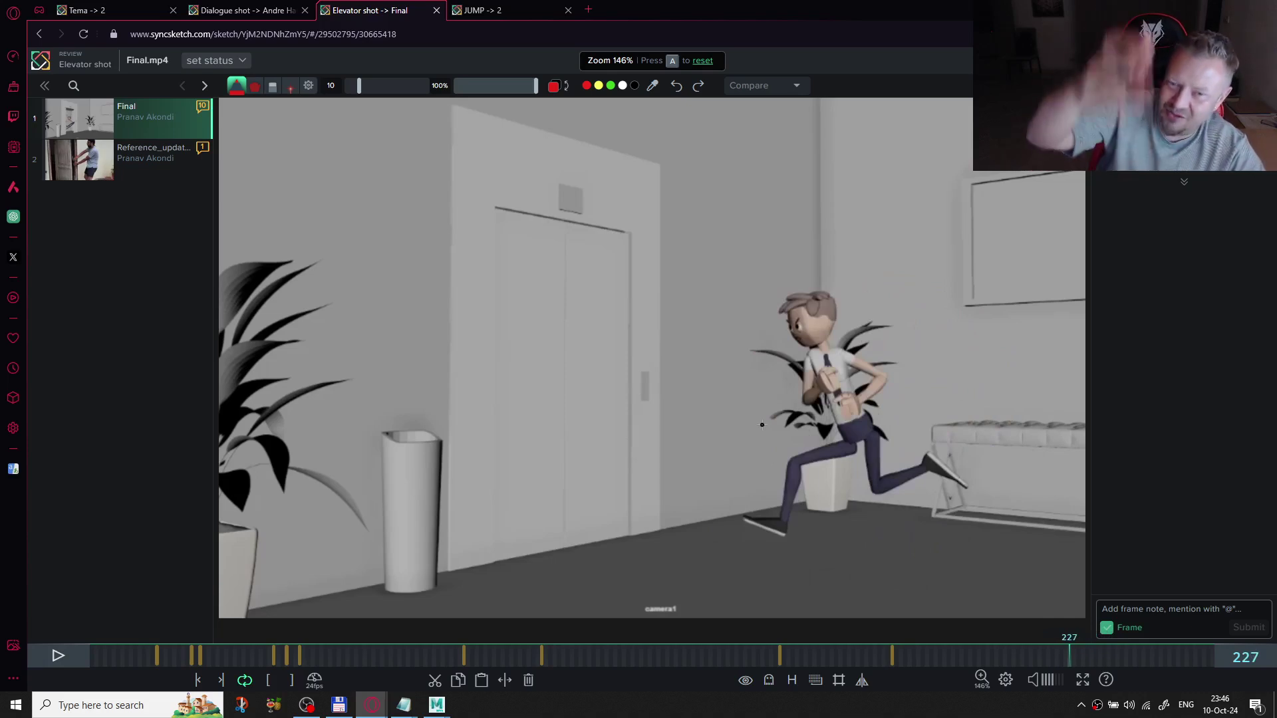
{"action": "key", "text": "Right"}
{"action": "key", "text": "Right"}
{"action": "key", "text": "Right"}
{"action": "key", "text": "Right"}
{"action": "key", "text": "Right"}
{"action": "key", "text": "Right"}
{"action": "key", "text": "Right"}
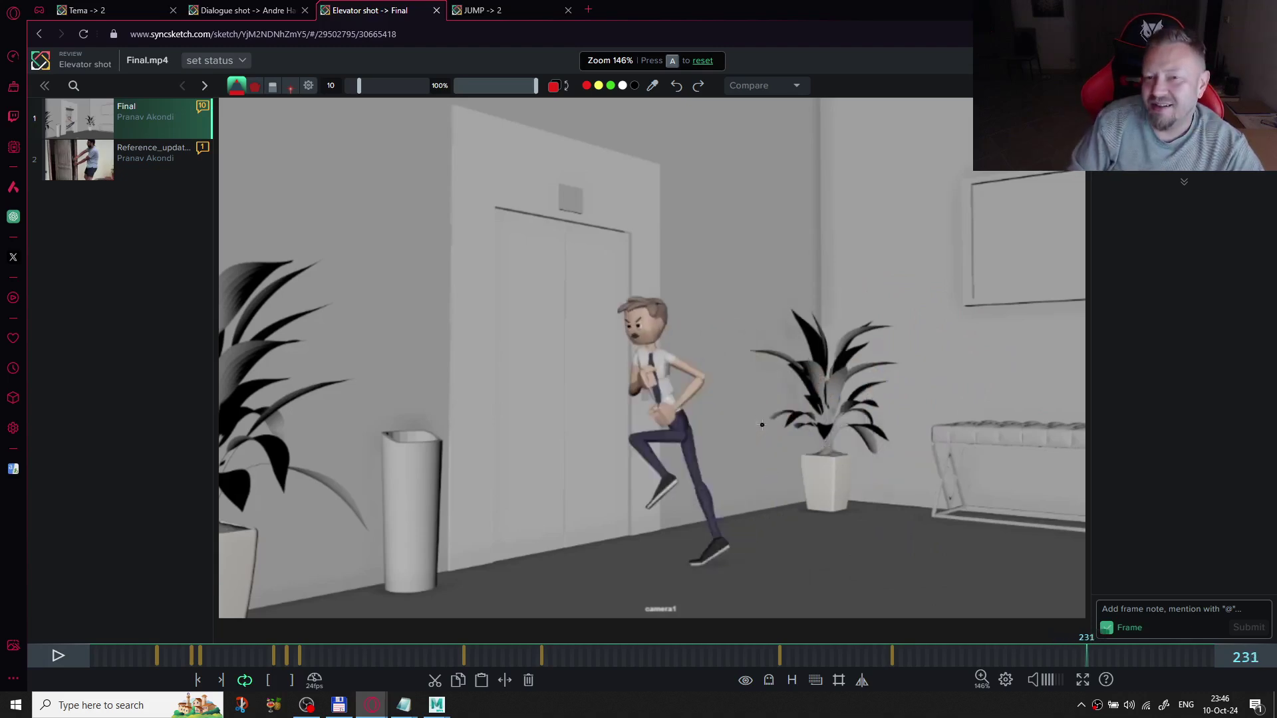
{"action": "key", "text": "Left"}
{"action": "key", "text": "Left"}
{"action": "key", "text": "Right"}
{"action": "key", "text": "Left"}
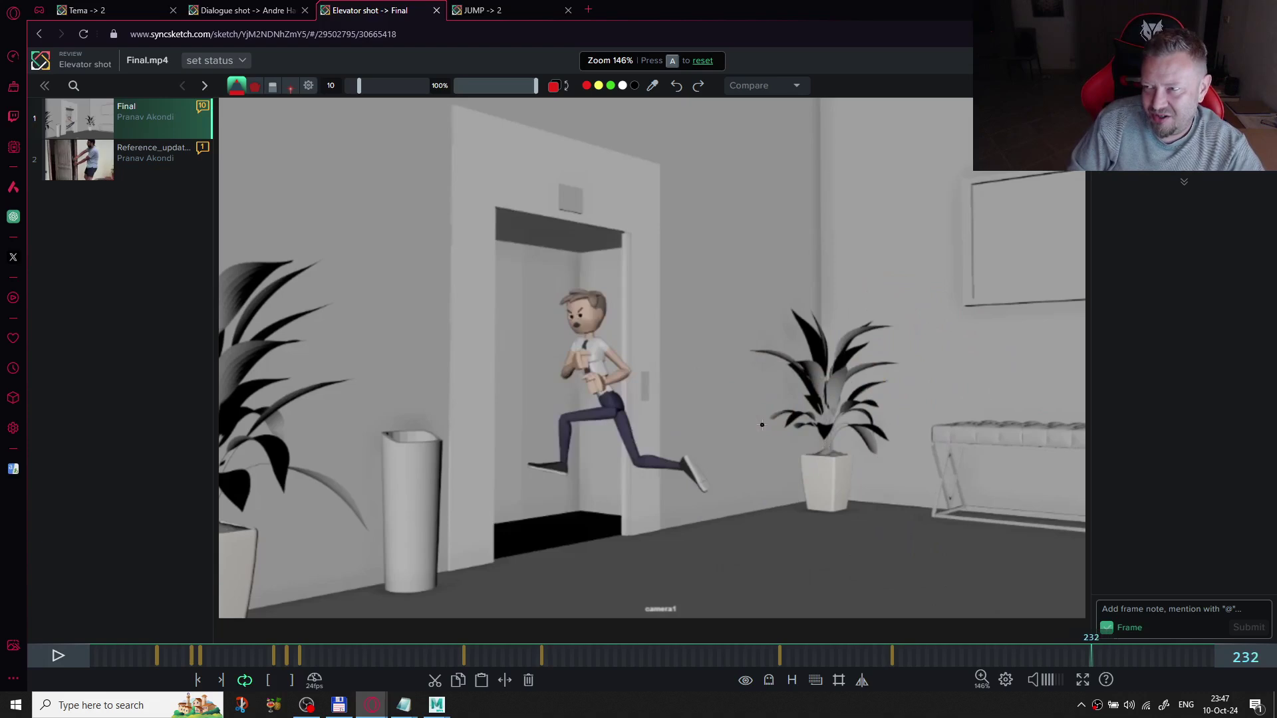
{"action": "key", "text": "Right"}
{"action": "key", "text": "Left"}
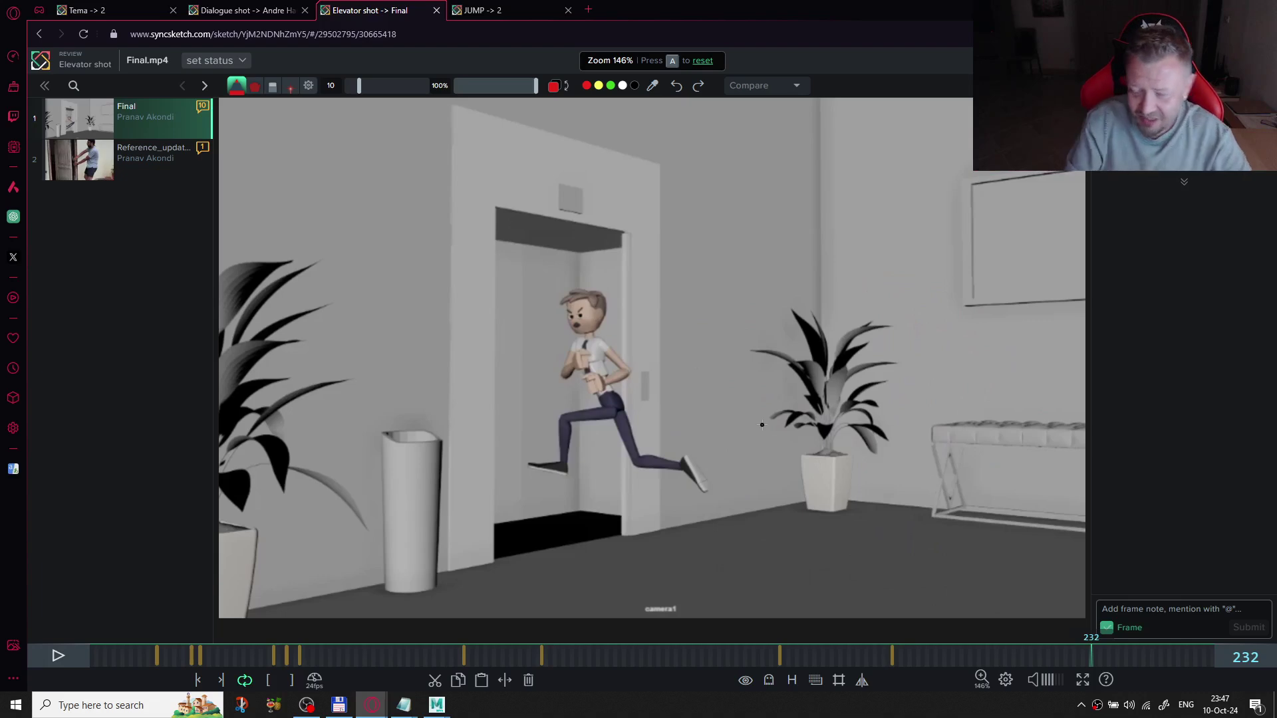
- Check the pose change from frame 232 to 234, then play the fall down the elevator shaft to frame 253
{"action": "key", "text": "Right"}
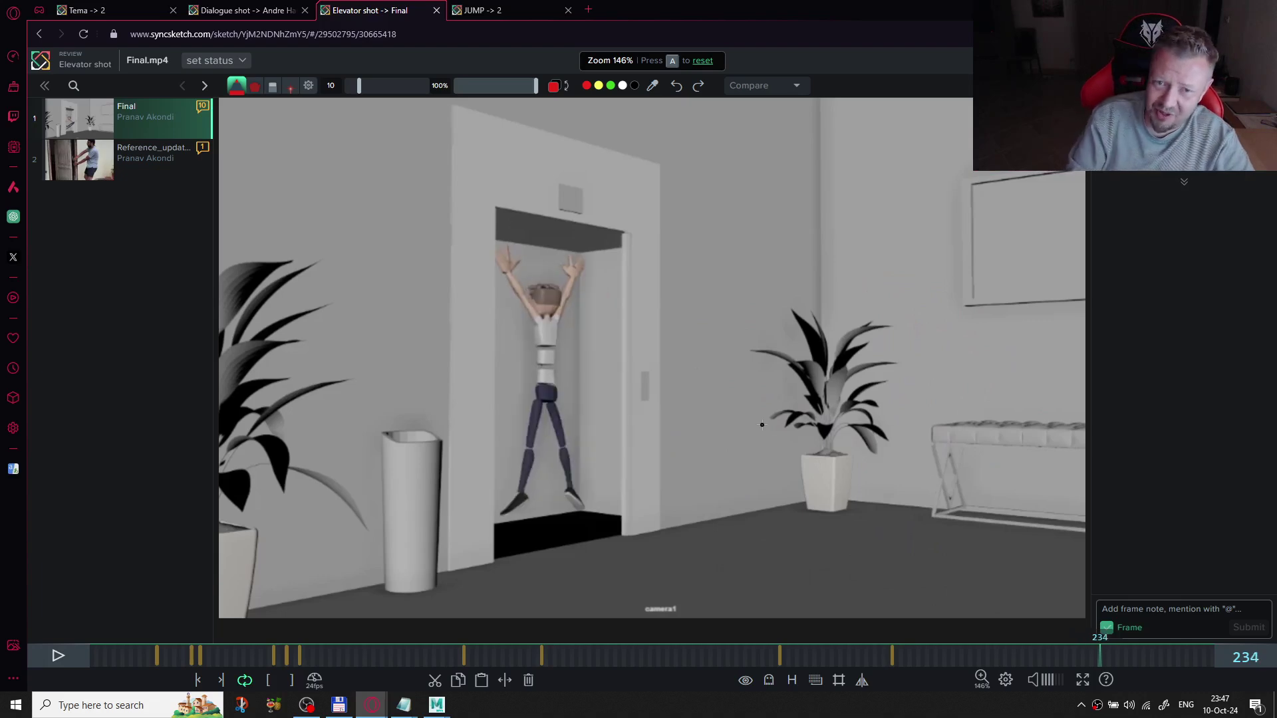
{"action": "key", "text": "Right"}
{"action": "key", "text": "Right"}
{"action": "key", "text": "Left"}
{"action": "key", "text": "Left"}
{"action": "key", "text": "Left"}
{"action": "key", "text": "space"}
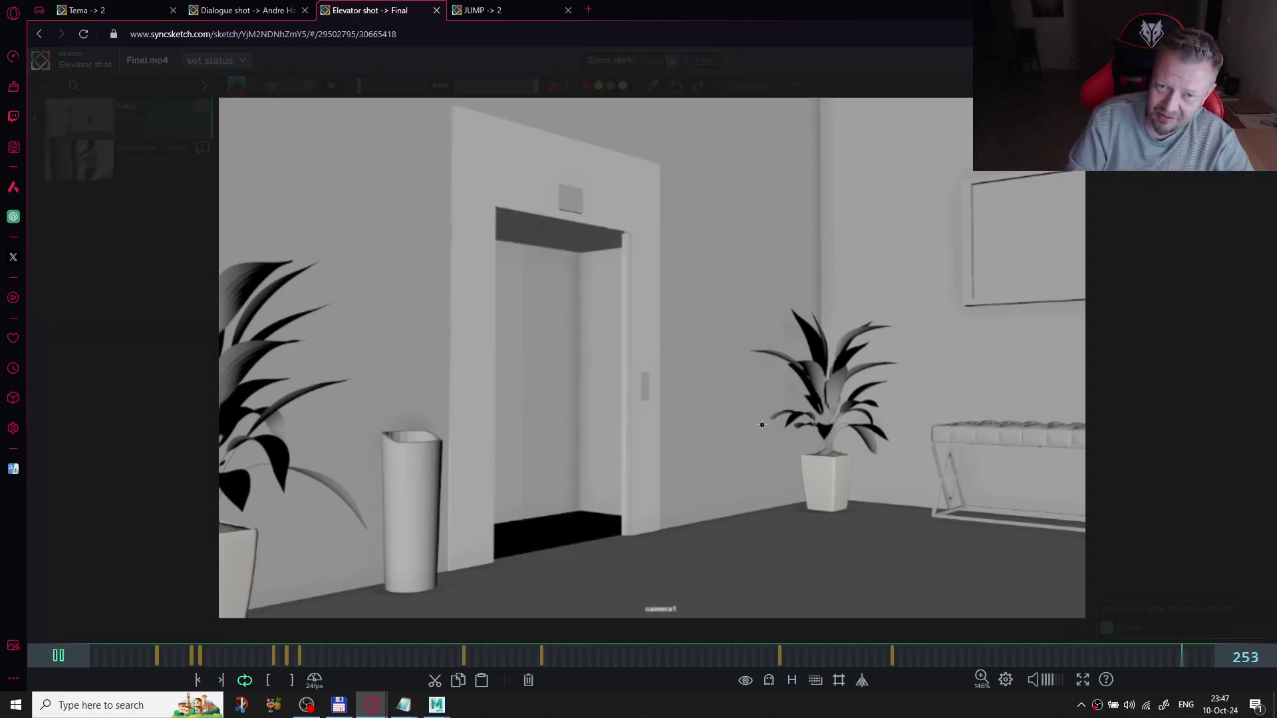
{"action": "key", "text": "space"}
- Step back to frame 234 and compare the raised-arms pose with the running pose on frame 232
{"action": "key", "text": "Left"}
{"action": "key", "text": "Left"}
{"action": "key", "text": "Left"}
{"action": "key", "text": "Left"}
{"action": "key", "text": "Left"}
{"action": "key", "text": "Left"}
{"action": "key", "text": "Left"}
{"action": "key", "text": "Left"}
{"action": "key", "text": "Left"}
{"action": "key", "text": "Left"}
{"action": "key", "text": "Left"}
{"action": "key", "text": "Left"}
{"action": "key", "text": "Left"}
{"action": "key", "text": "Left"}
{"action": "key", "text": "Left"}
{"action": "key", "text": "Left"}
{"action": "key", "text": "Left"}
{"action": "key", "text": "Left"}
{"action": "key", "text": "Left"}
{"action": "key", "text": "Left"}
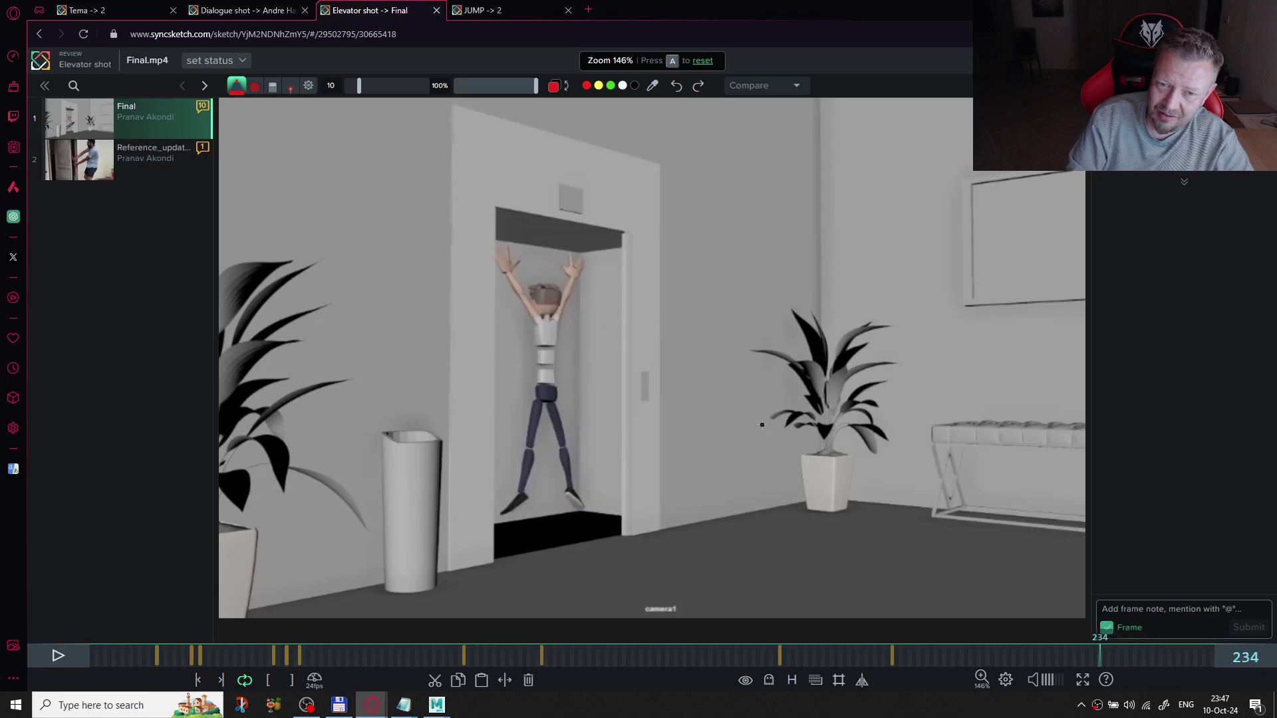
{"action": "key", "text": "Right"}
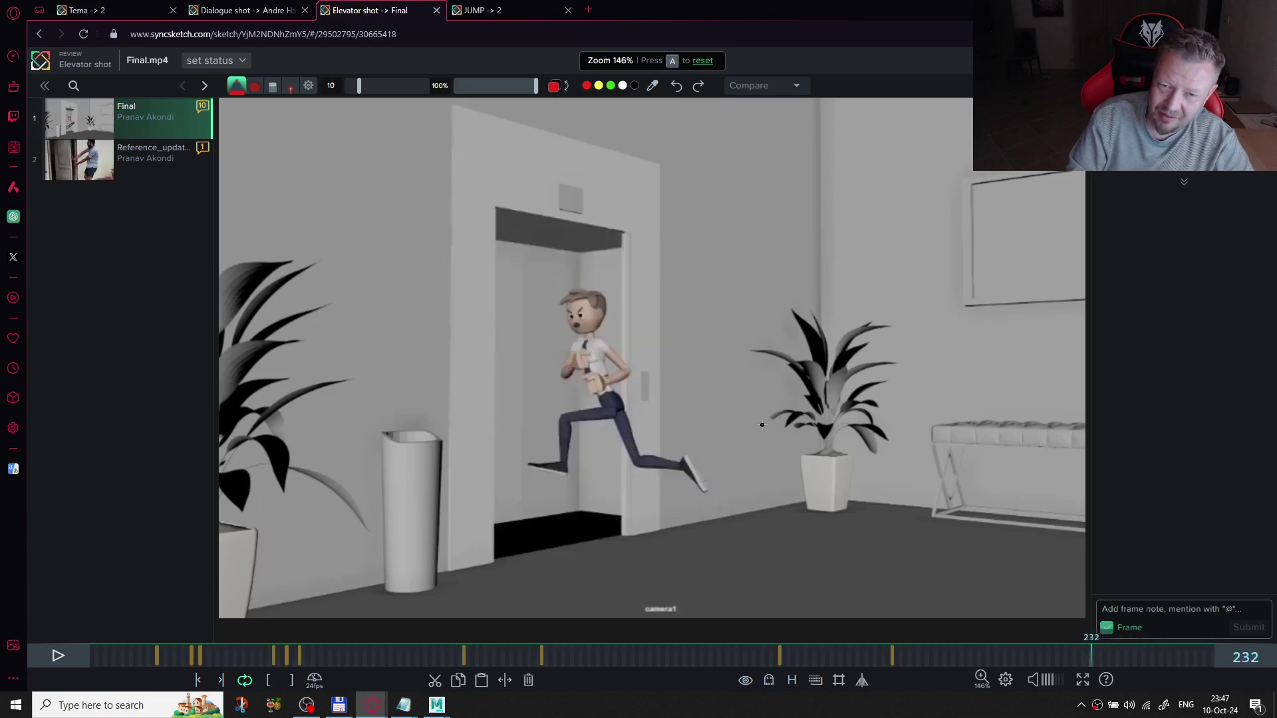
{"action": "key", "text": "Right"}
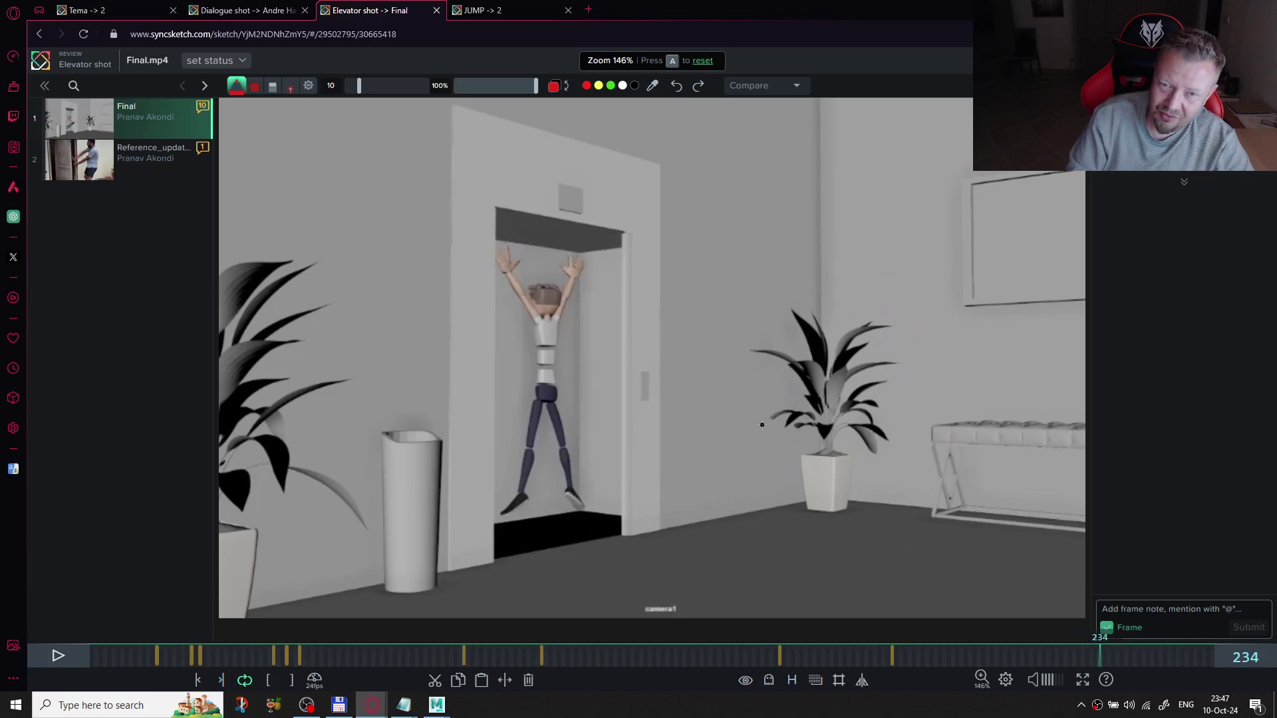
{"action": "key", "text": "Left"}
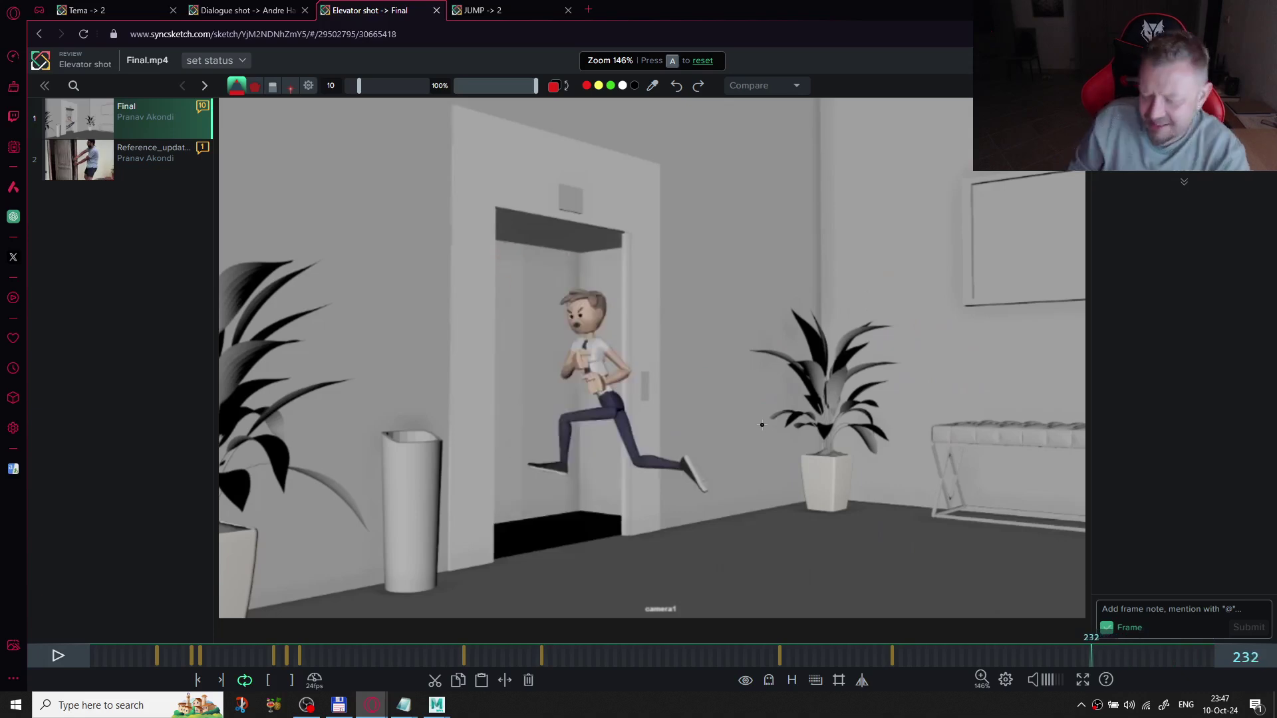
- On frame 233, switch the brush colour to white and draw an accent stroke beside the character's raised hand
{"action": "key", "text": "Right"}
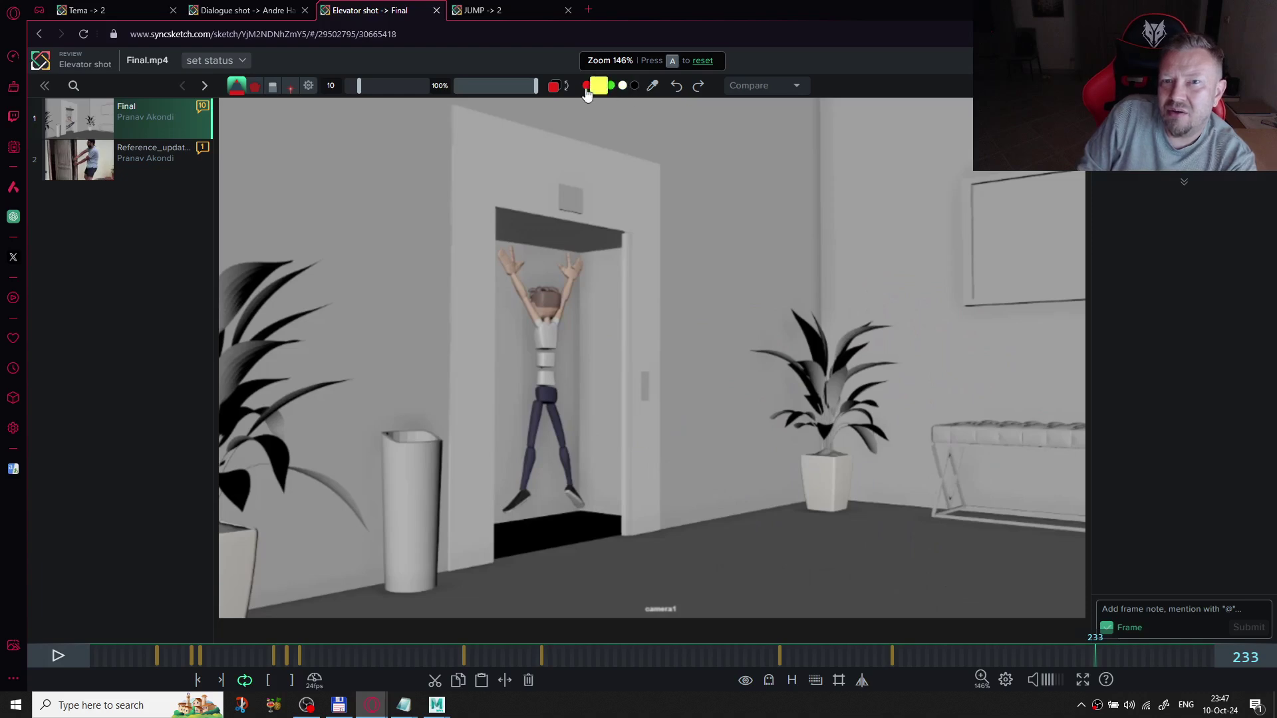
{"action": "left_click", "coordinate": [565, 86]}
{"action": "left_click", "coordinate": [623, 87]}
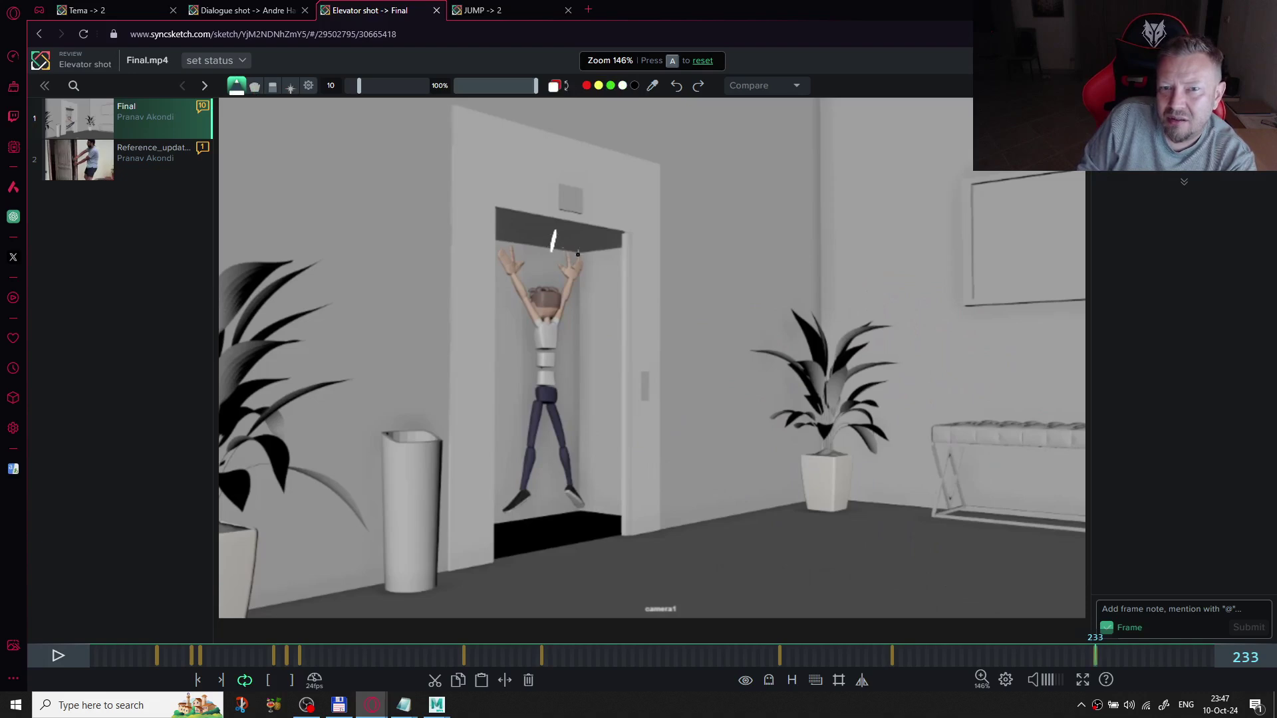
{"action": "left_click_drag", "start_coordinate": [605, 261], "coordinate": [588, 272]}
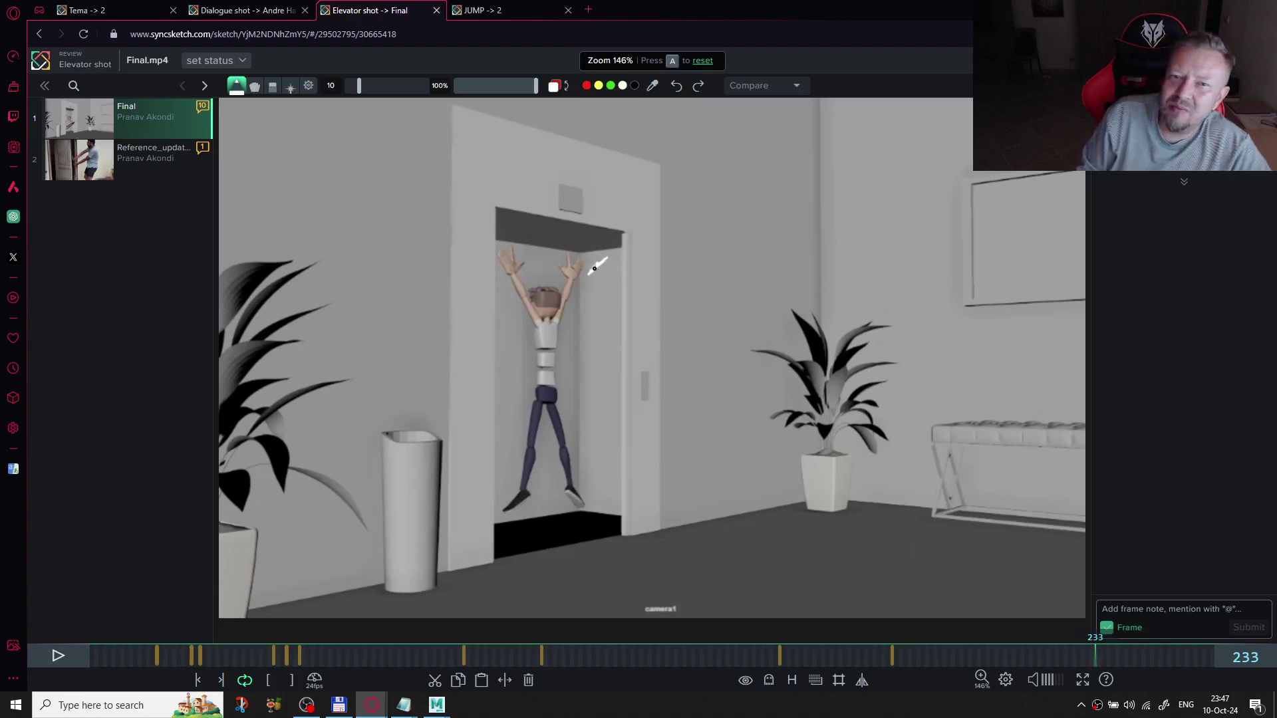
- Enlarge the brush to size 17 and draw white accent strokes between the raised hands and beside the head on frame 233
{"action": "key", "text": "bracketright"}
{"action": "key", "text": "bracketright"}
{"action": "key", "text": "bracketright"}
{"action": "key", "text": "bracketright"}
{"action": "key", "text": "bracketright"}
{"action": "key", "text": "bracketright"}
{"action": "key", "text": "bracketright"}
{"action": "mouse_move", "coordinate": [573, 232]}
{"action": "left_mouse_down"}
{"action": "mouse_move", "coordinate": [574, 247]}
{"action": "mouse_move", "coordinate": [573, 225]}
{"action": "mouse_move", "coordinate": [540, 264]}
{"action": "left_mouse_up"}
{"action": "left_click_drag", "start_coordinate": [512, 305], "coordinate": [494, 298]}
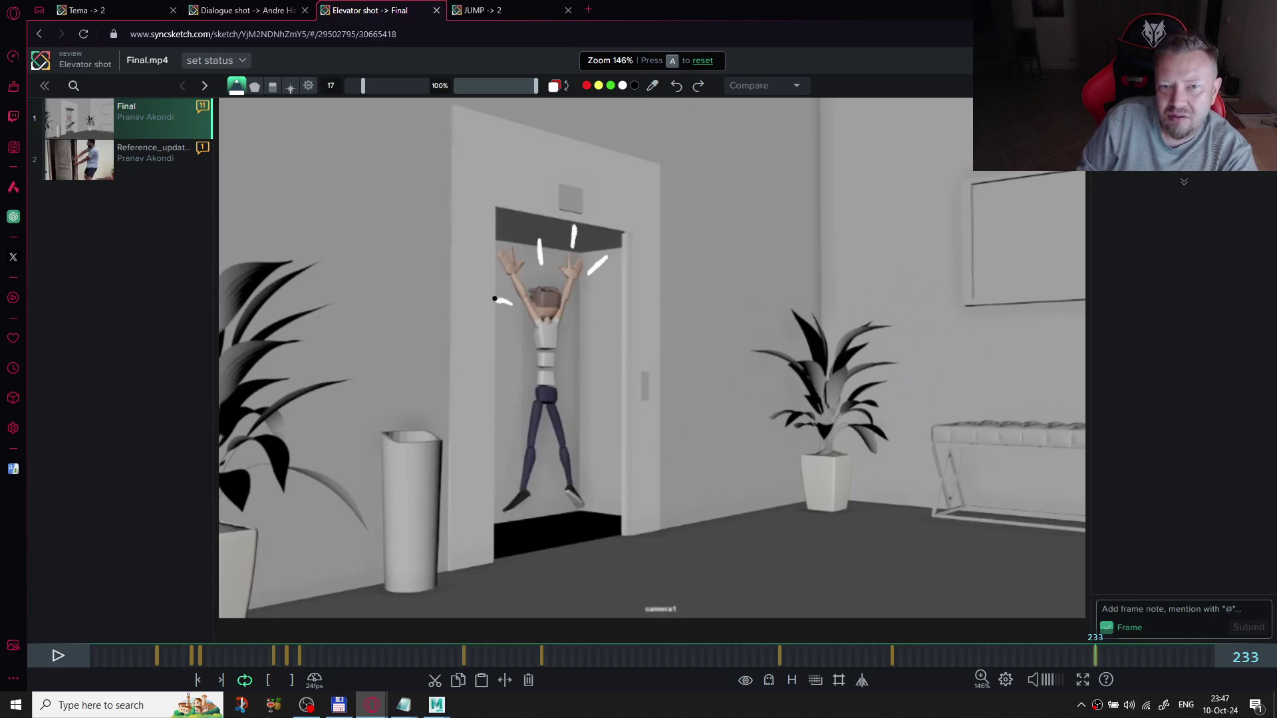
- Add white accent strokes beside the torso and legs and below the feet on frame 233
{"action": "left_click_drag", "start_coordinate": [582, 330], "coordinate": [603, 317]}
{"action": "left_click_drag", "start_coordinate": [583, 445], "coordinate": [605, 452]}
{"action": "left_click_drag", "start_coordinate": [523, 406], "coordinate": [504, 423]}
{"action": "left_click_drag", "start_coordinate": [524, 522], "coordinate": [521, 536]}
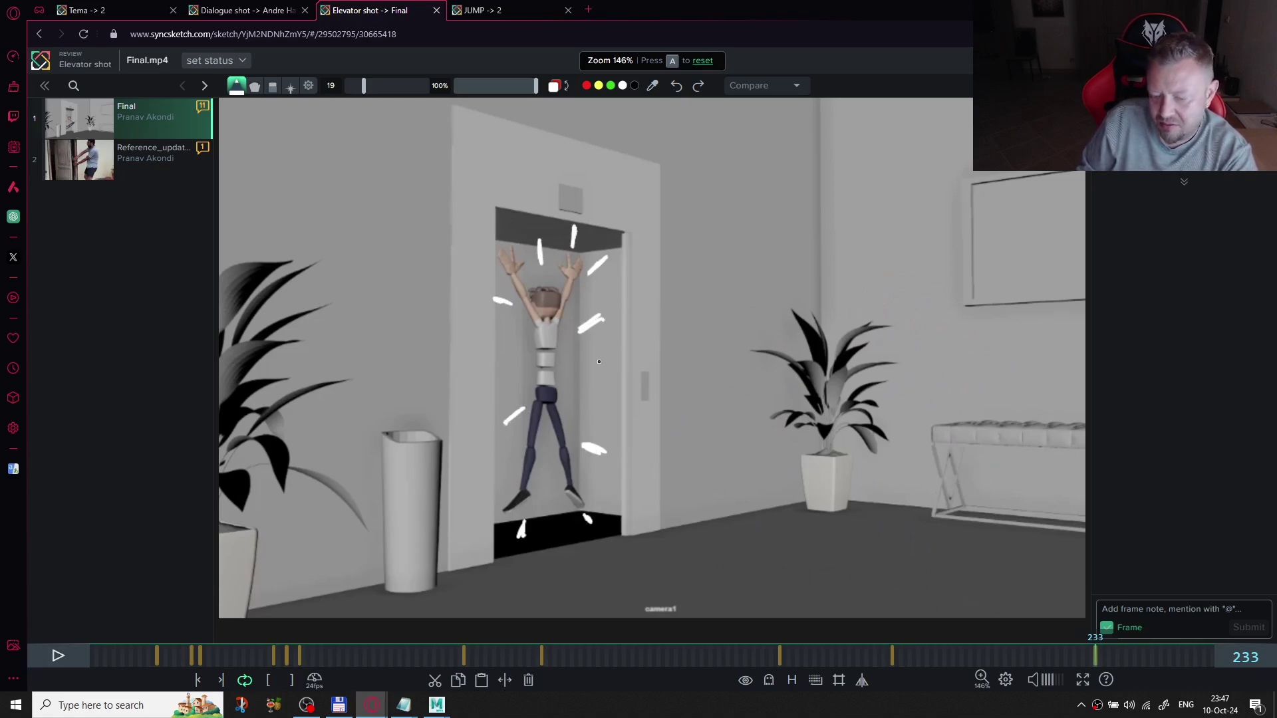
- On frame 234, turn on sketch ghosting and draw the white accent strokes radiating further outward around the character
{"action": "key", "text": "Right"}
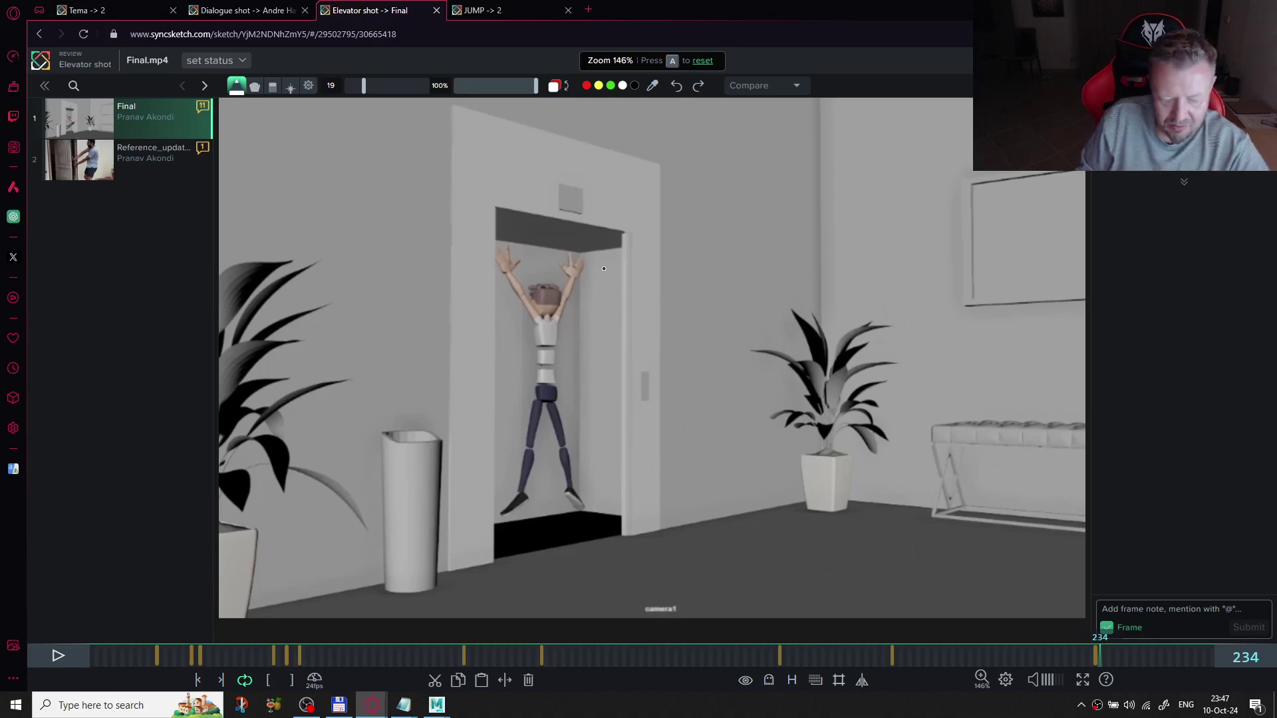
{"action": "key", "text": "g"}
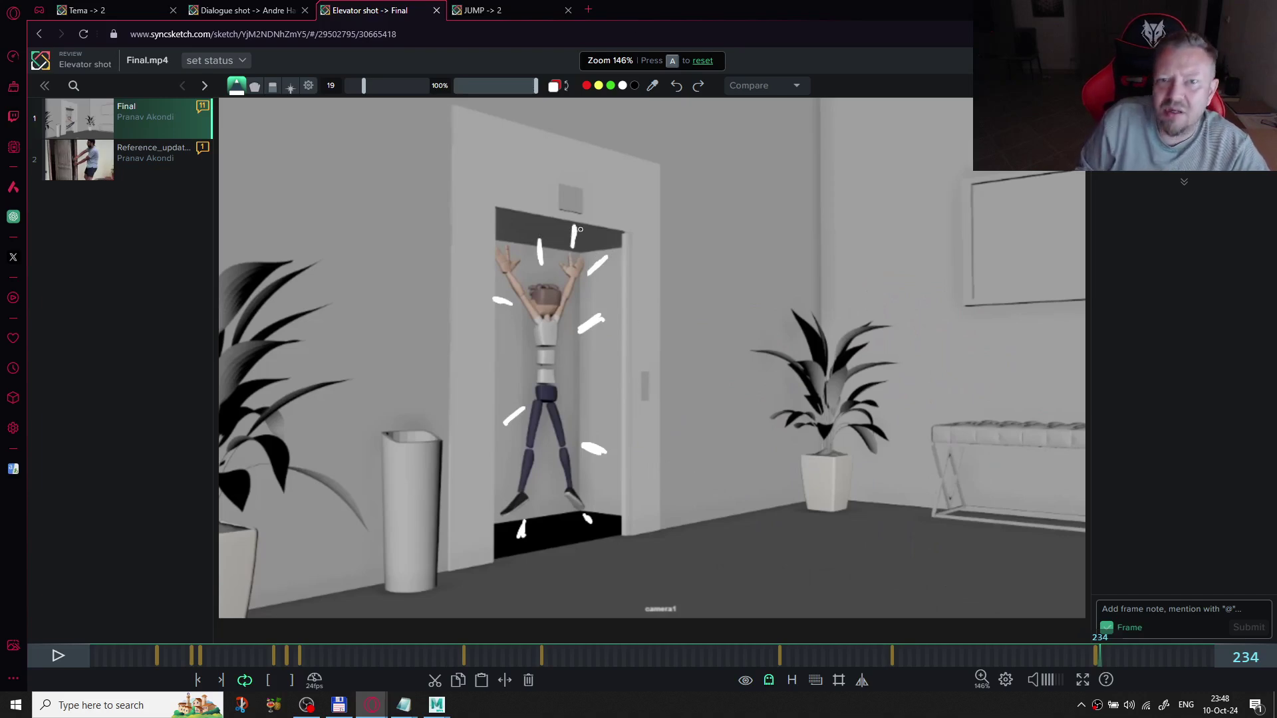
{"action": "left_click_drag", "start_coordinate": [536, 233], "coordinate": [539, 262]}
{"action": "left_click_drag", "start_coordinate": [618, 253], "coordinate": [612, 257]}
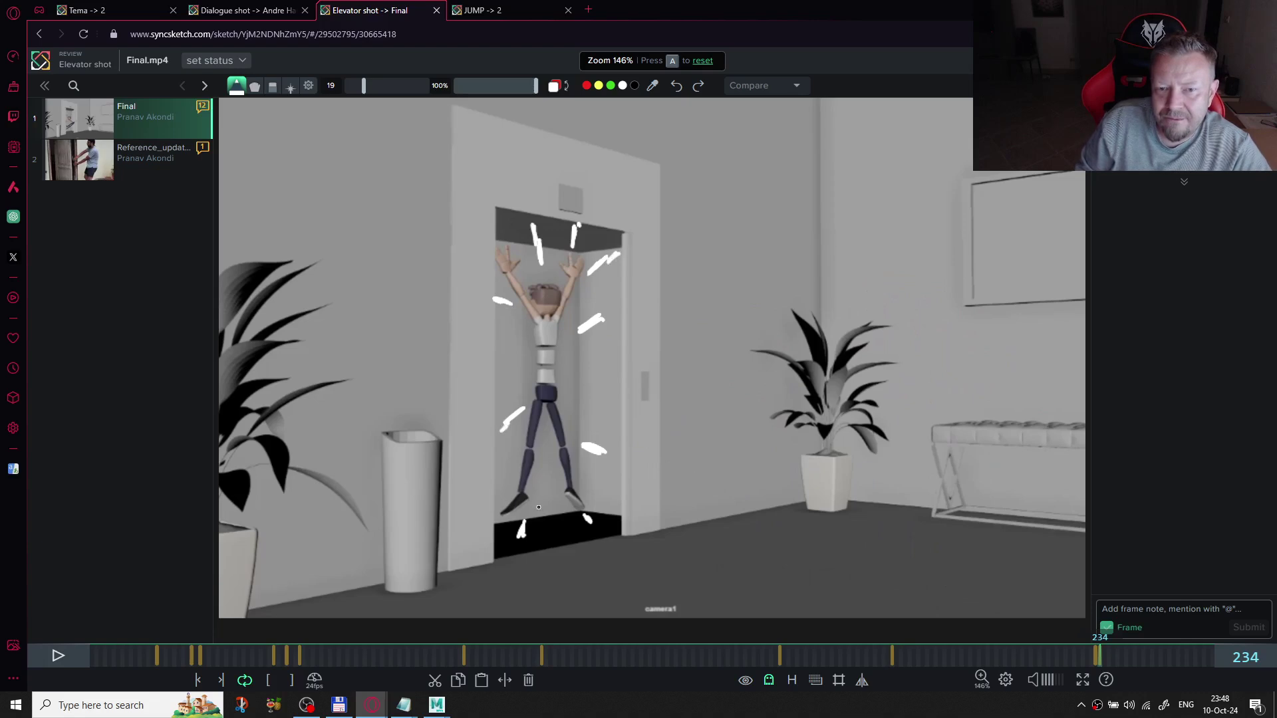
{"action": "left_click_drag", "start_coordinate": [523, 538], "coordinate": [521, 549]}
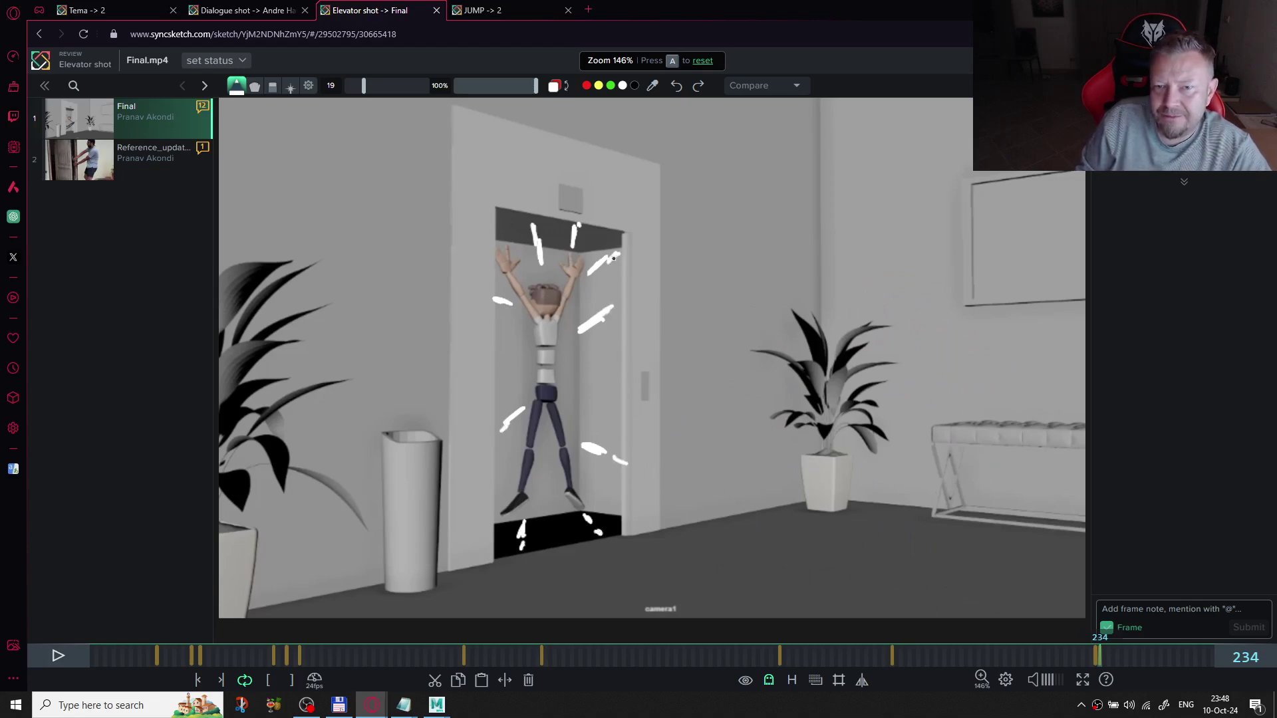
- Run forward from frame 233 past frame 244 to check the accent strokes in motion
{"action": "key", "text": "Left"}
{"action": "key", "text": "Right"}
{"action": "key", "text": "Right"}
{"action": "key", "text": "Right"}
{"action": "key", "text": "Right"}
{"action": "key", "text": "Right"}
{"action": "key", "text": "Right"}
{"action": "key", "text": "Right"}
{"action": "key", "text": "Right"}
{"action": "key", "text": "Right"}
{"action": "key", "text": "Right"}
{"action": "key", "text": "Right"}
{"action": "key", "text": "Right"}
{"action": "key", "text": "Right"}
{"action": "key", "text": "Right"}
{"action": "key", "text": "Right"}
{"action": "key", "text": "Right"}
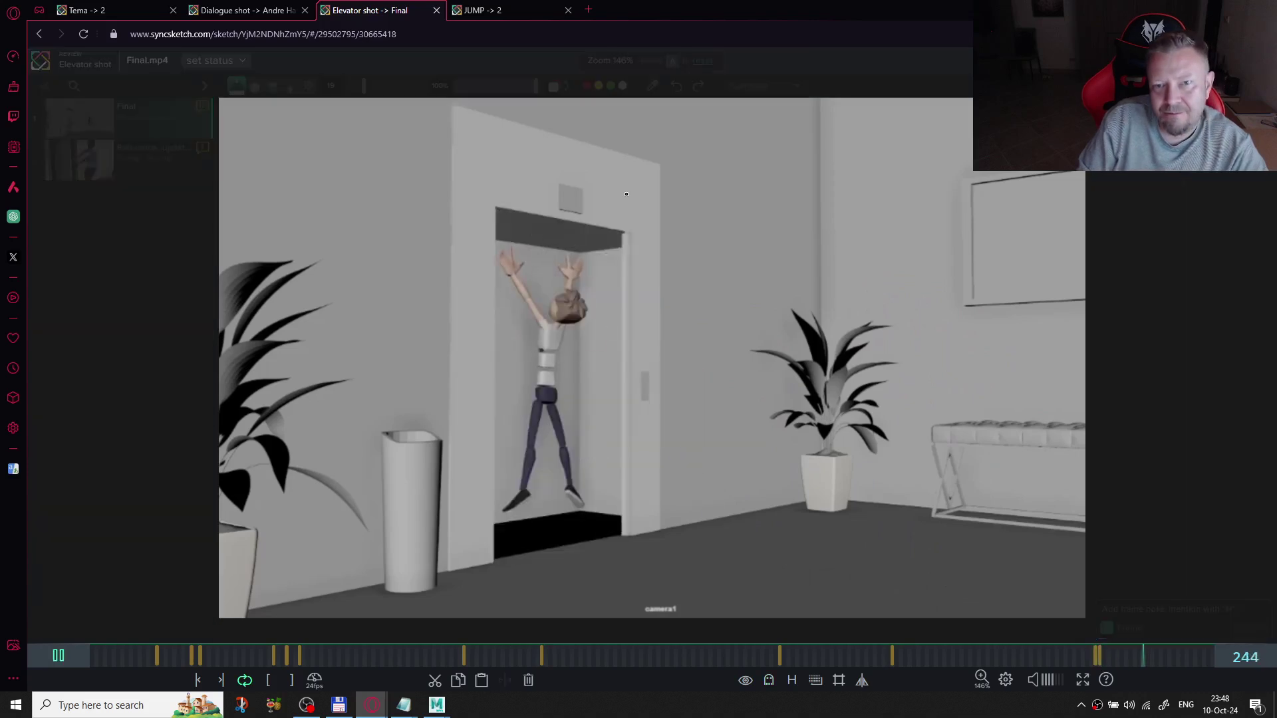
- Step back to frame 231 to review the running pose before the elevator doors open
{"action": "key", "text": "Left"}
{"action": "key", "text": "Left"}
{"action": "key", "text": "Left"}
{"action": "key", "text": "Left"}
{"action": "key", "text": "Left"}
{"action": "key", "text": "Left"}
{"action": "key", "text": "Left"}
{"action": "key", "text": "Left"}
{"action": "key", "text": "Left"}
{"action": "key", "text": "Left"}
{"action": "key", "text": "Left"}
{"action": "key", "text": "Left"}
{"action": "key", "text": "Left"}
{"action": "key", "text": "Left"}
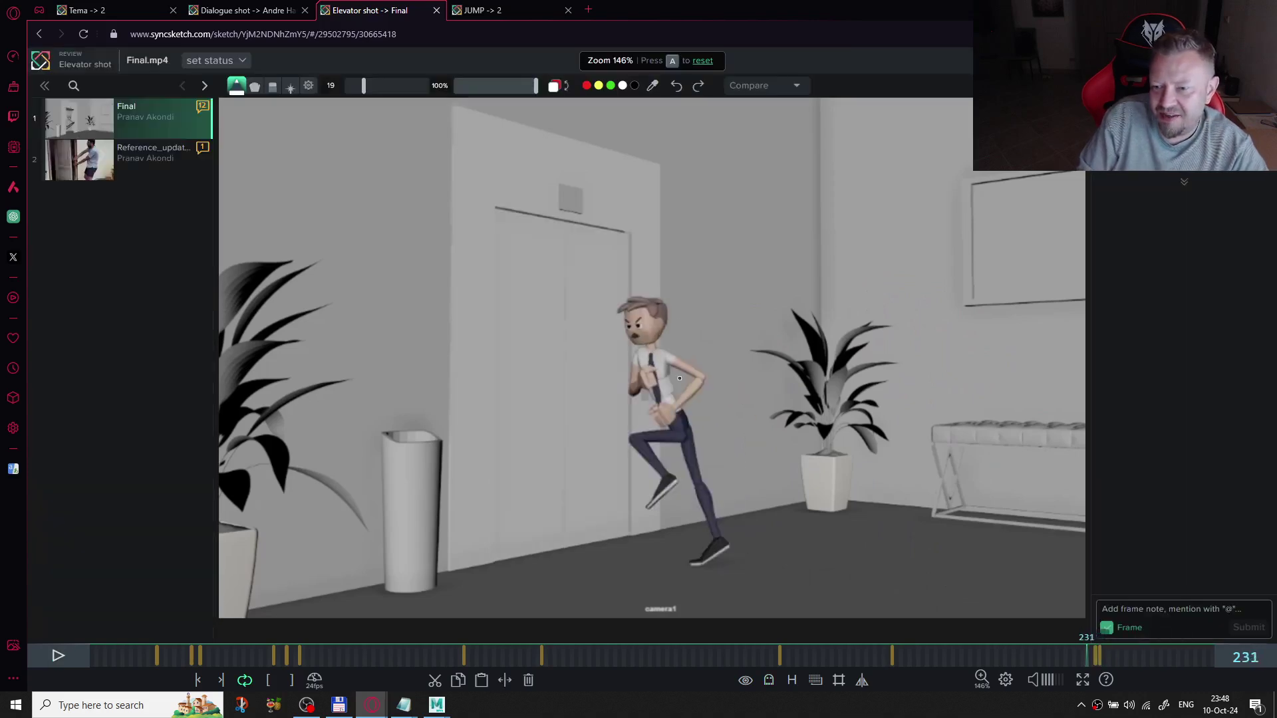
- Step forward to frame 240 and back to frames 232 and 233 to compare the running and raised-arms poses
{"action": "key", "text": "Right"}
{"action": "key", "text": "Right"}
{"action": "key", "text": "Right"}
{"action": "key", "text": "Right"}
{"action": "key", "text": "Right"}
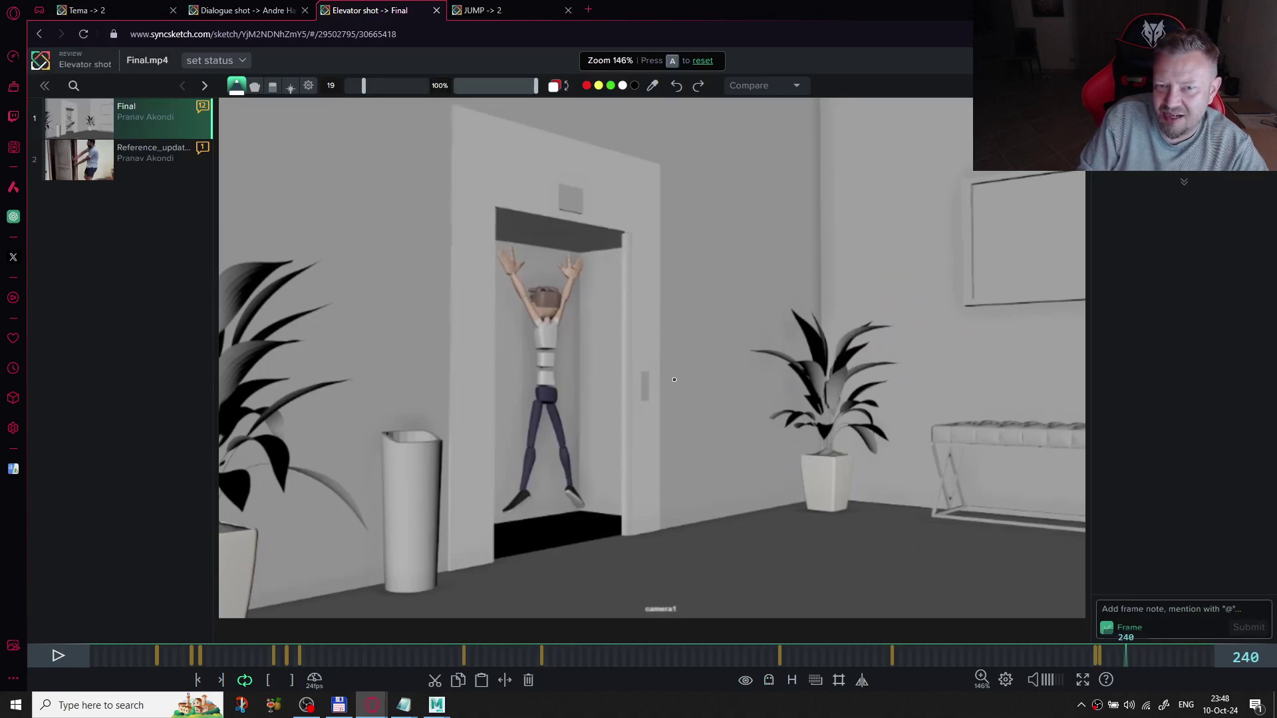
{"action": "key", "text": "Left"}
{"action": "key", "text": "Left"}
{"action": "key", "text": "Left"}
{"action": "key", "text": "Left"}
{"action": "key", "text": "Left"}
{"action": "key", "text": "Left"}
{"action": "key", "text": "Left"}
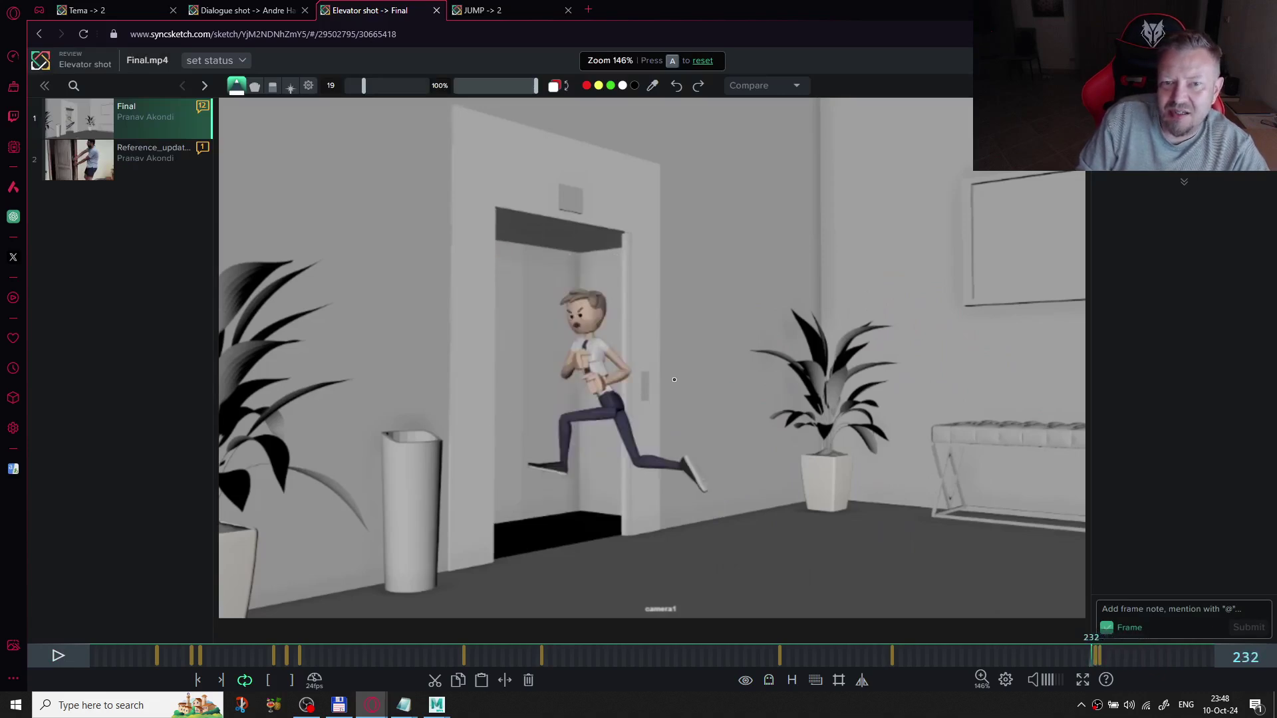
{"action": "key", "text": "Right"}
{"action": "key", "text": "Left"}
{"action": "mouse_move", "coordinate": [570, 358]}
{"action": "left_mouse_down"}
{"action": "mouse_move", "coordinate": [605, 348]}
{"action": "mouse_move", "coordinate": [503, 350]}
{"action": "left_mouse_up"}
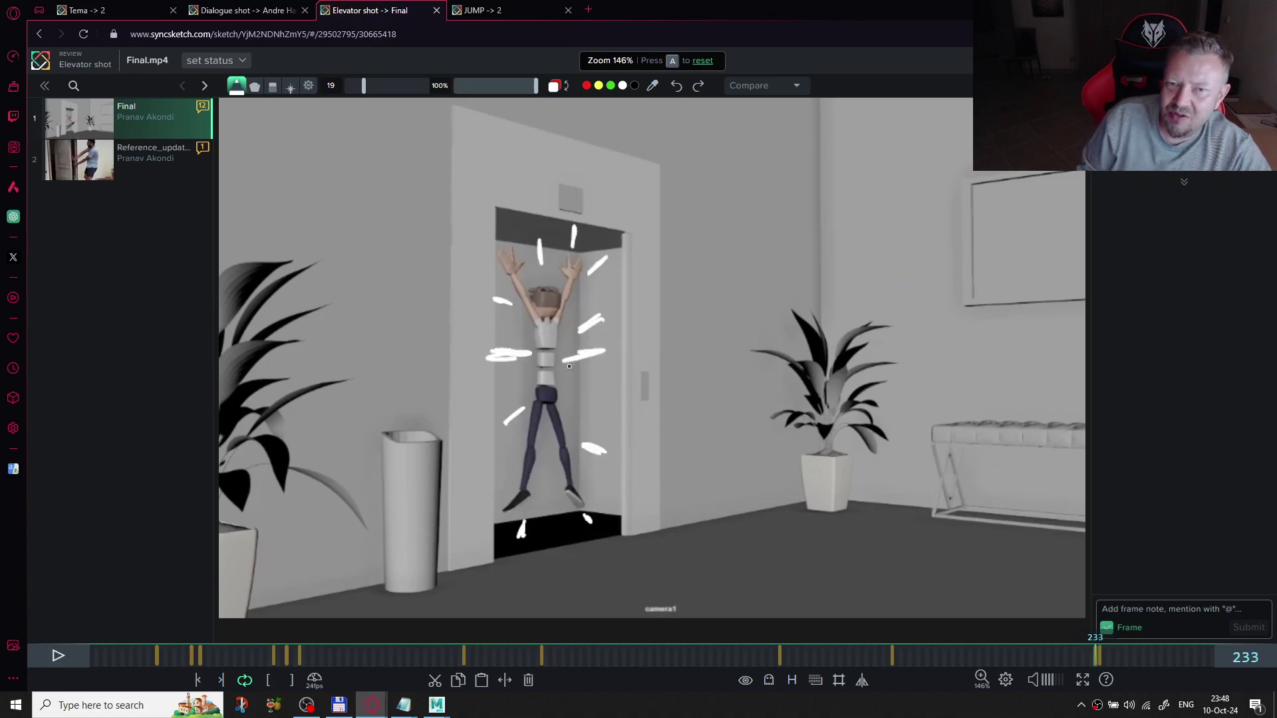
{"action": "key", "text": "ctrl+z"}
{"action": "key", "text": "ctrl+z"}
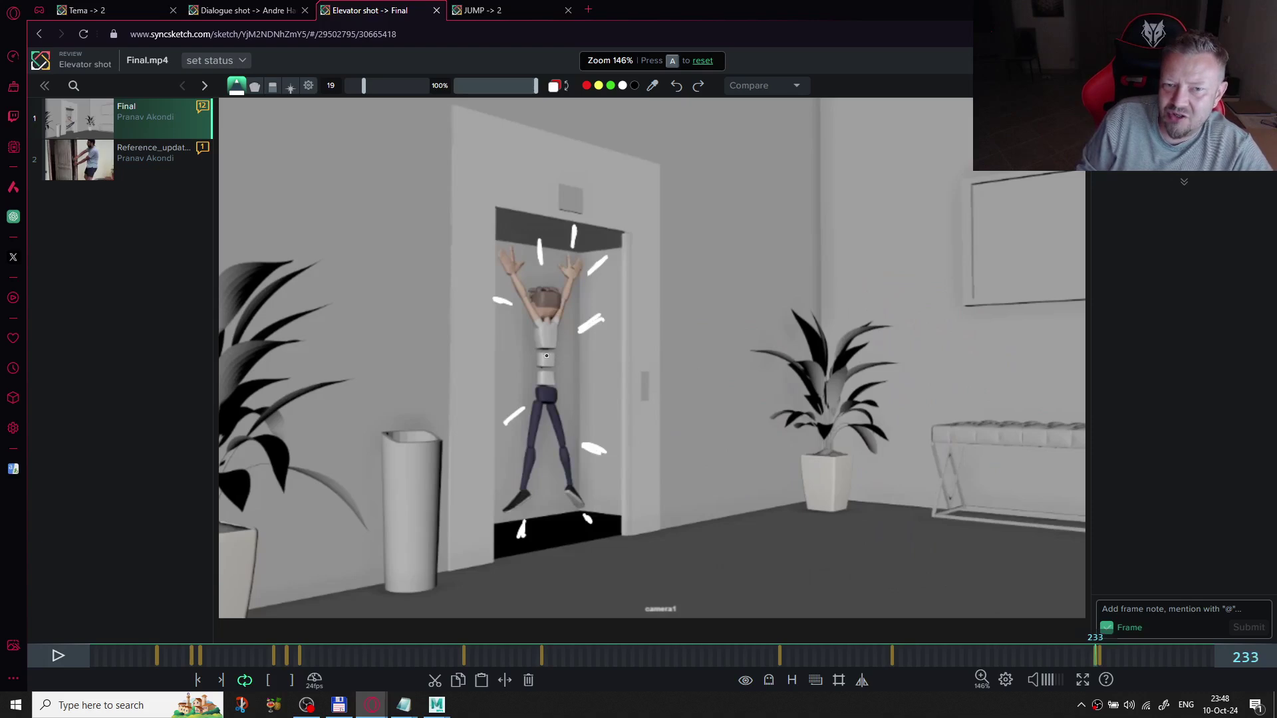
- Draw white accent strokes on both sides of the waist on frame 233, and play the fall through frame 256
{"action": "left_click_drag", "start_coordinate": [516, 348], "coordinate": [603, 354]}
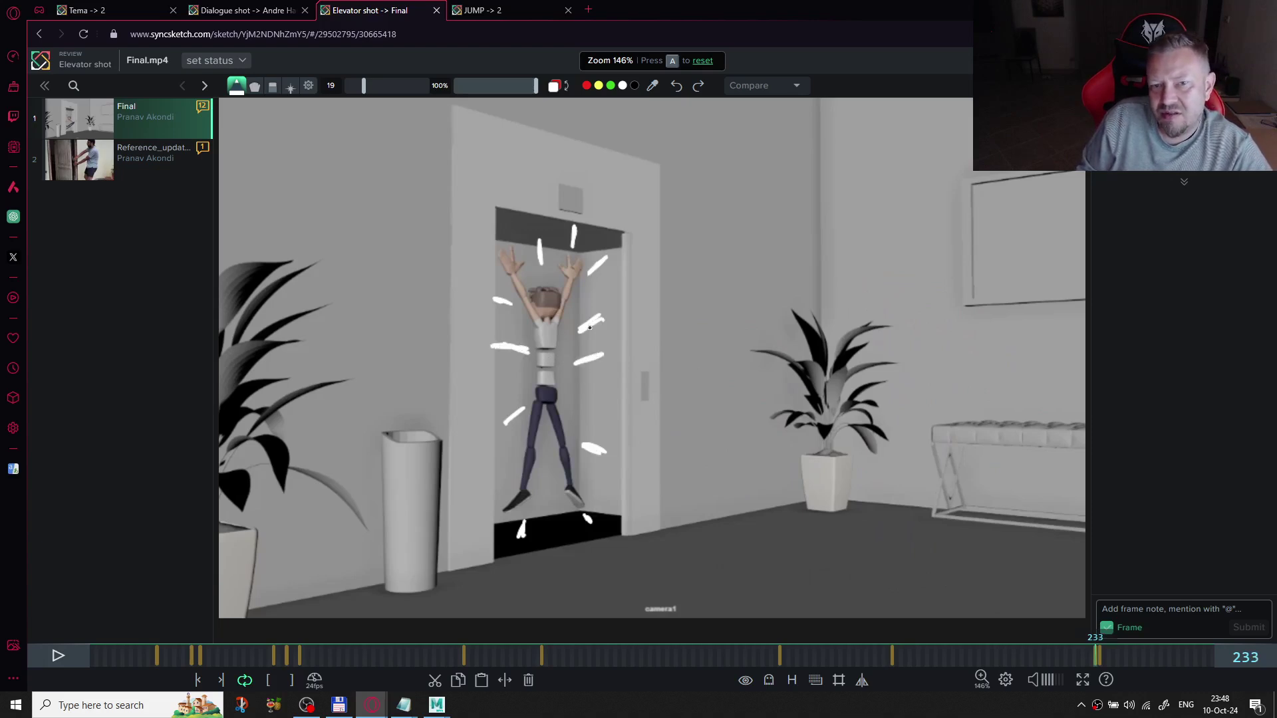
{"action": "key", "text": "space"}
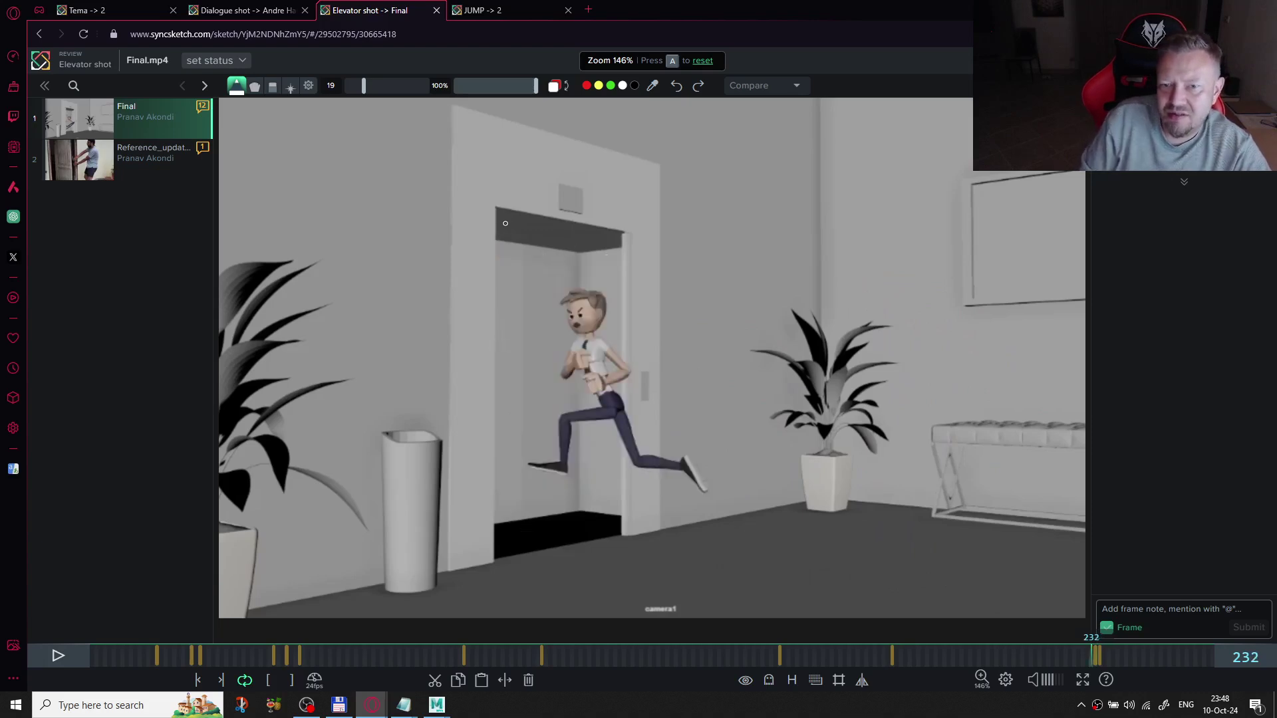
{"action": "key", "text": "space"}
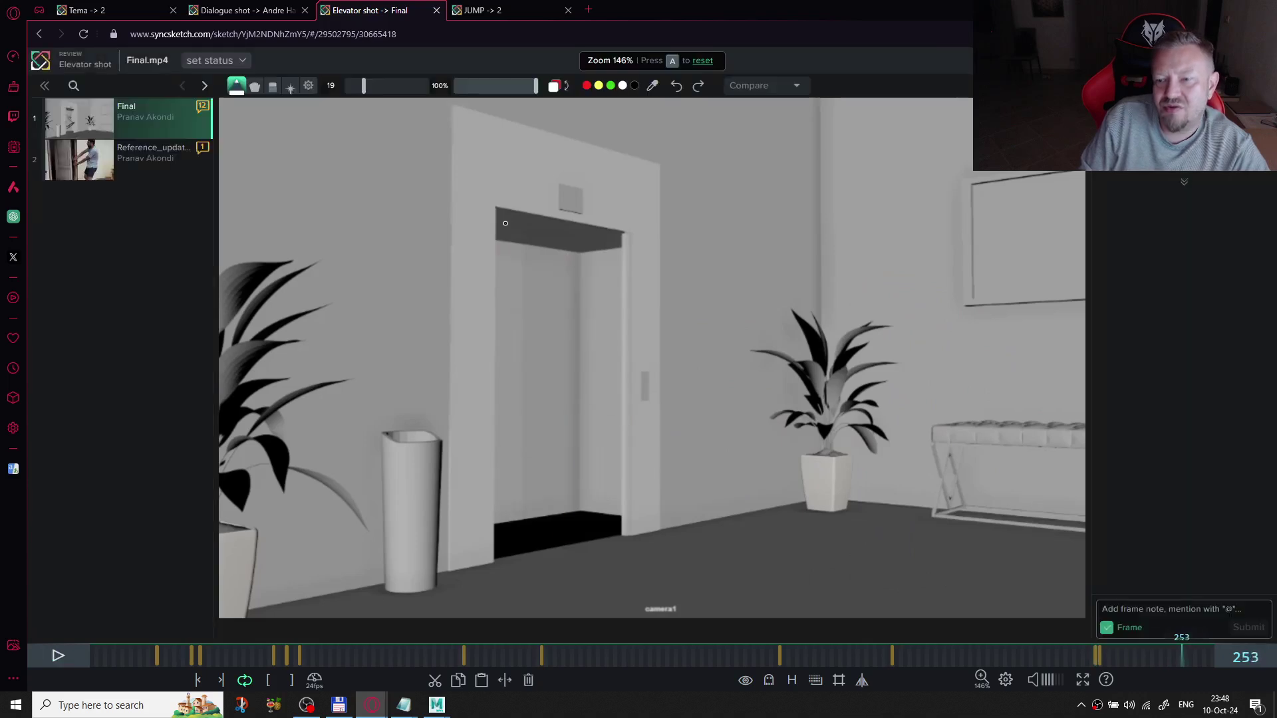
{"action": "key", "text": "space"}
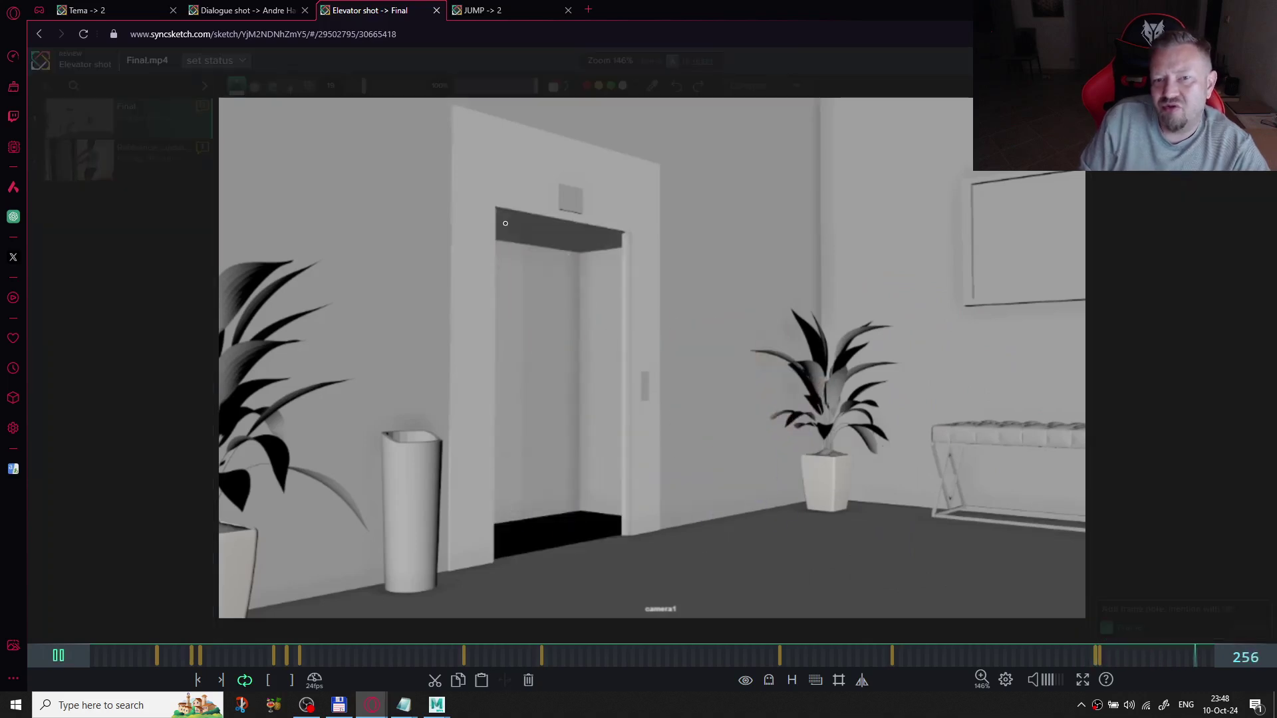
- Step backward from frame 256 to frame 235 to examine the fall in reverse
{"action": "key", "text": "Left"}
{"action": "key", "text": "Left"}
{"action": "key", "text": "Left"}
{"action": "key", "text": "Left"}
{"action": "key", "text": "Left"}
{"action": "key", "text": "Left"}
{"action": "key", "text": "Left"}
{"action": "key", "text": "Left"}
{"action": "key", "text": "Left"}
{"action": "key", "text": "Left"}
{"action": "key", "text": "Left"}
{"action": "key", "text": "Left"}
{"action": "key", "text": "Left"}
{"action": "key", "text": "Left"}
{"action": "key", "text": "Left"}
{"action": "key", "text": "Left"}
{"action": "key", "text": "Left"}
{"action": "key", "text": "Left"}
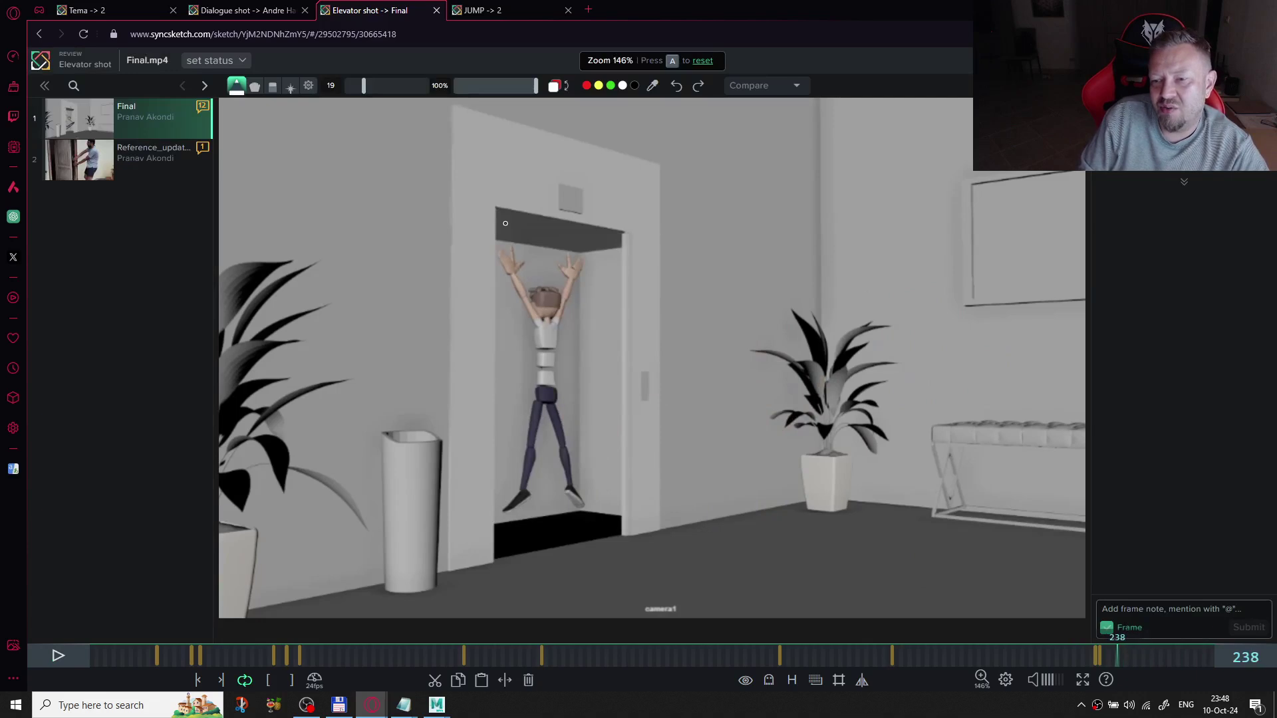
{"action": "key", "text": "Left"}
{"action": "key", "text": "Left"}
{"action": "key", "text": "Left"}
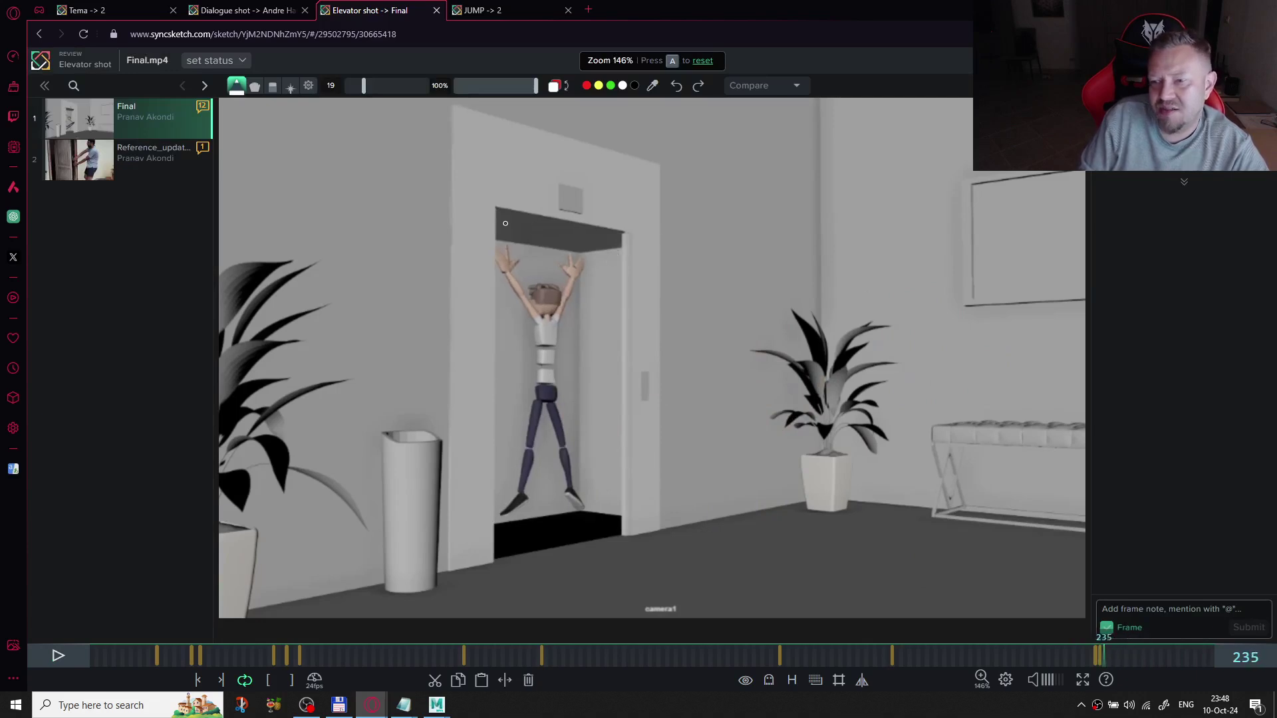
- Step back and forth between frames 235 and 246 to examine how the body bends from the raised-arms pose into the fall
{"action": "key", "text": "Right"}
{"action": "key", "text": "Right"}
{"action": "key", "text": "Right"}
{"action": "key", "text": "Right"}
{"action": "key", "text": "Right"}
{"action": "key", "text": "Right"}
{"action": "key", "text": "Right"}
{"action": "key", "text": "Right"}
{"action": "key", "text": "Right"}
{"action": "key", "text": "Right"}
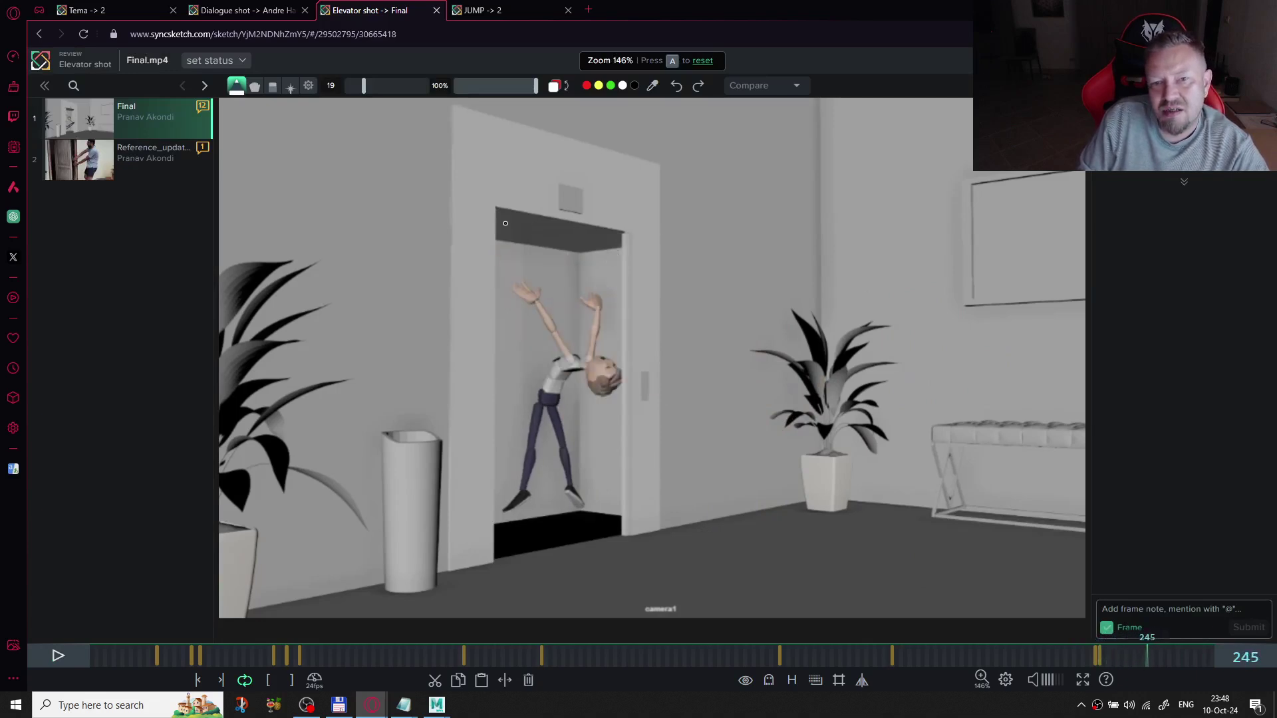
{"action": "key", "text": "Left"}
{"action": "key", "text": "Left"}
{"action": "key", "text": "Left"}
{"action": "key", "text": "Left"}
{"action": "key", "text": "Left"}
{"action": "key", "text": "Left"}
{"action": "key", "text": "Left"}
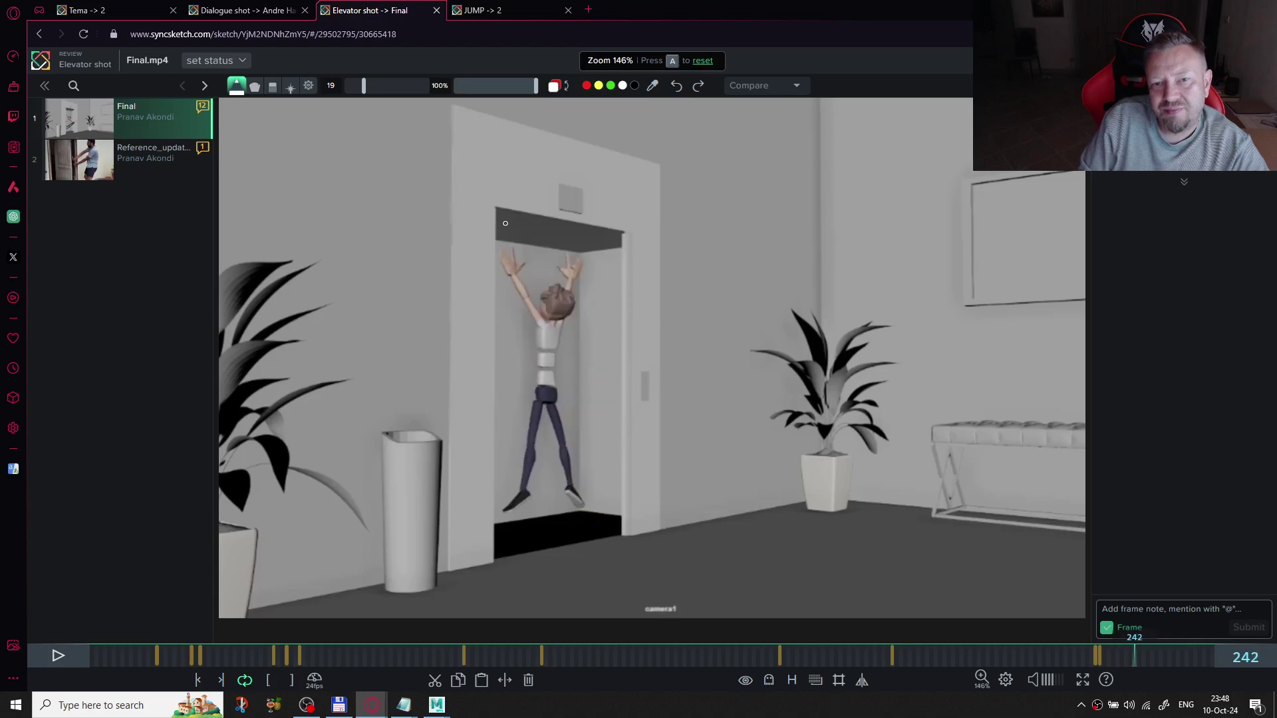
{"action": "key", "text": "Right"}
{"action": "key", "text": "Right"}
{"action": "key", "text": "Right"}
{"action": "key", "text": "Right"}
{"action": "key", "text": "Right"}
{"action": "key", "text": "Right"}
{"action": "key", "text": "Right"}
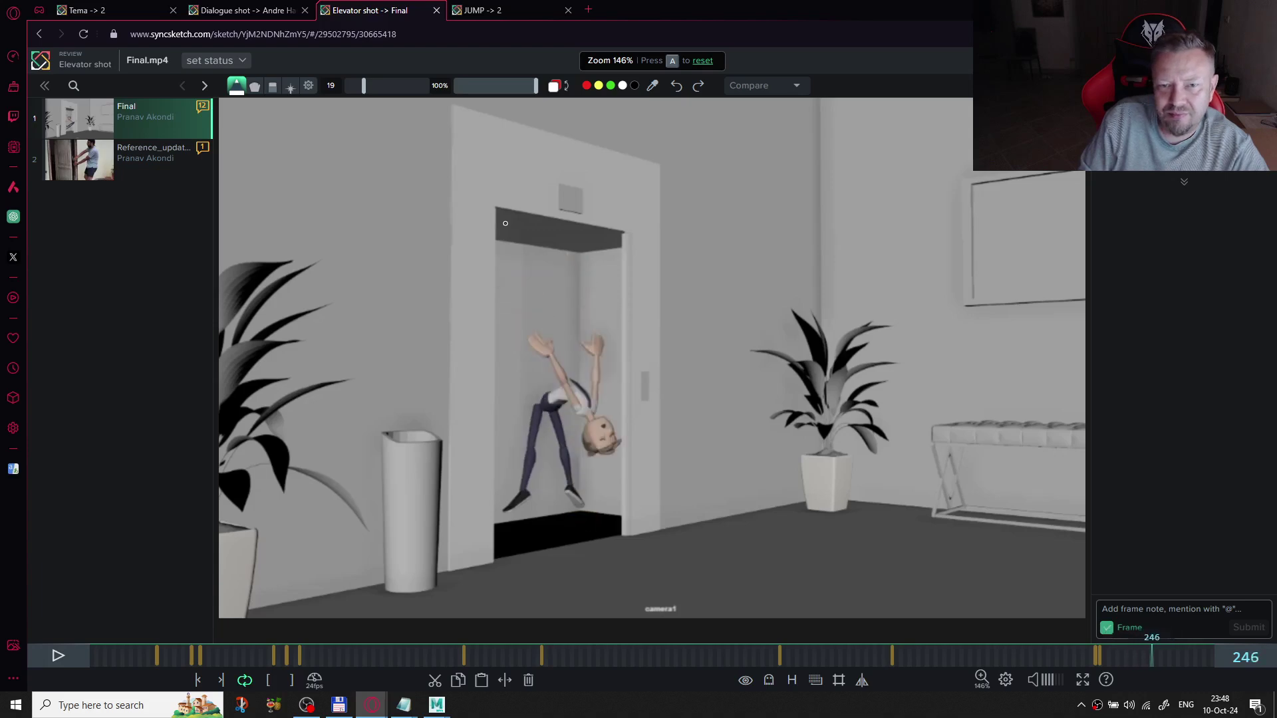
- Step back and forth around frames 246 to 249 to examine how the legs follow the body into the shaft
{"action": "key", "text": "Right"}
{"action": "key", "text": "Right"}
{"action": "key", "text": "Right"}
{"action": "key", "text": "Left"}
{"action": "key", "text": "Left"}
{"action": "key", "text": "Left"}
{"action": "key", "text": "Right"}
{"action": "key", "text": "Right"}
{"action": "key", "text": "Right"}
{"action": "key", "text": "Right"}
{"action": "key", "text": "Right"}
{"action": "key", "text": "Left"}
{"action": "key", "text": "Left"}
{"action": "key", "text": "Left"}
{"action": "key", "text": "Left"}
{"action": "key", "text": "Right"}
{"action": "key", "text": "Right"}
{"action": "key", "text": "Left"}
{"action": "key", "text": "Left"}
{"action": "key", "text": "Right"}
{"action": "key", "text": "Right"}
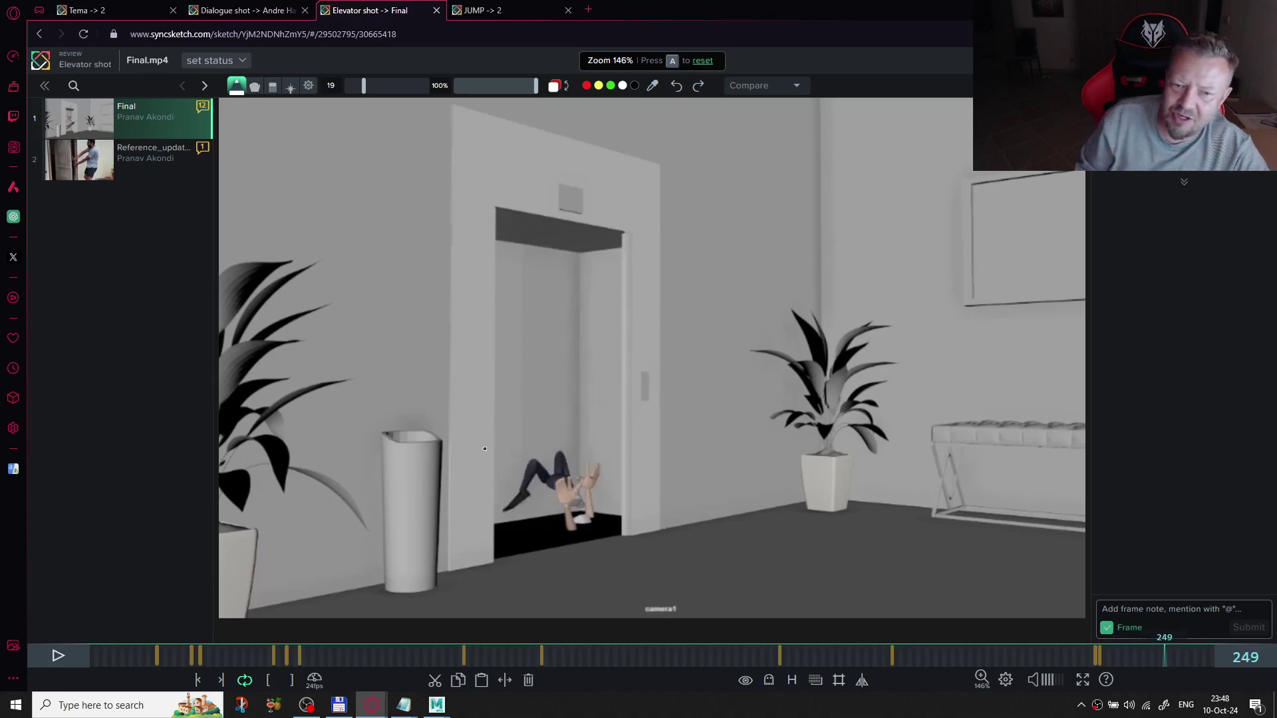
- On frame 249, trace the character's rear leg in white and go over it in red
{"action": "left_click_drag", "start_coordinate": [514, 506], "coordinate": [532, 464]}
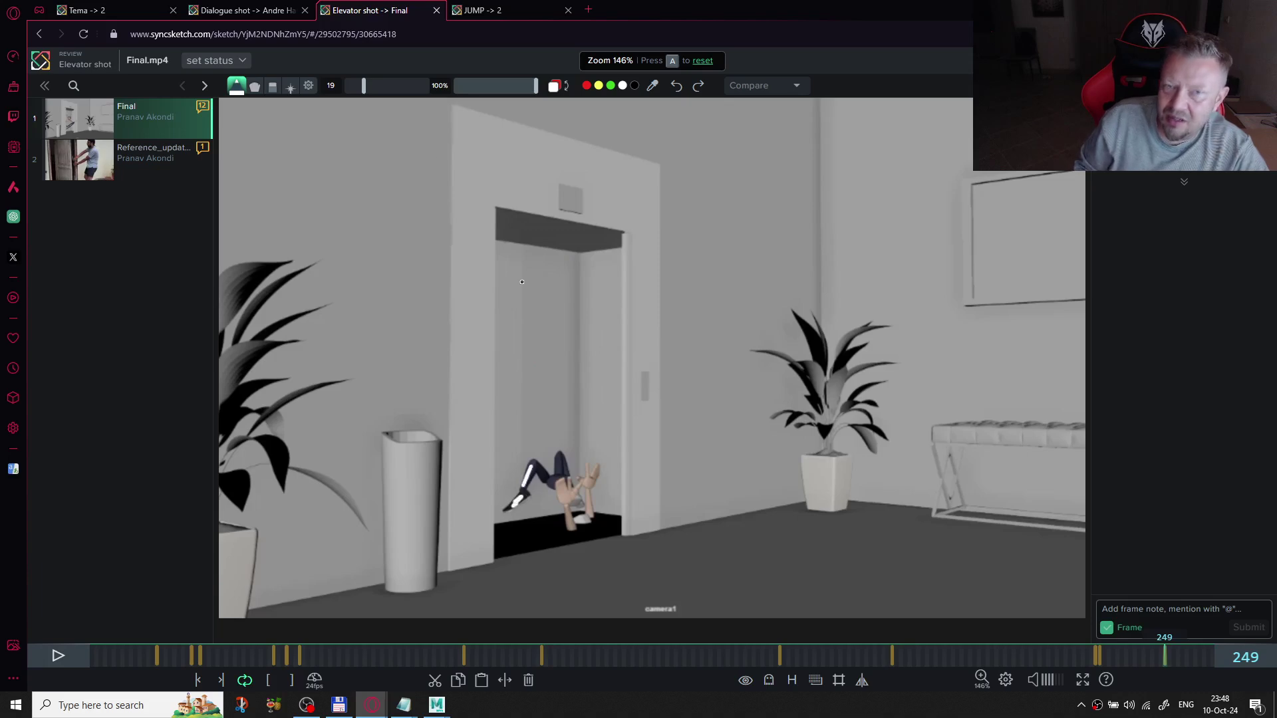
{"action": "left_click", "coordinate": [566, 85]}
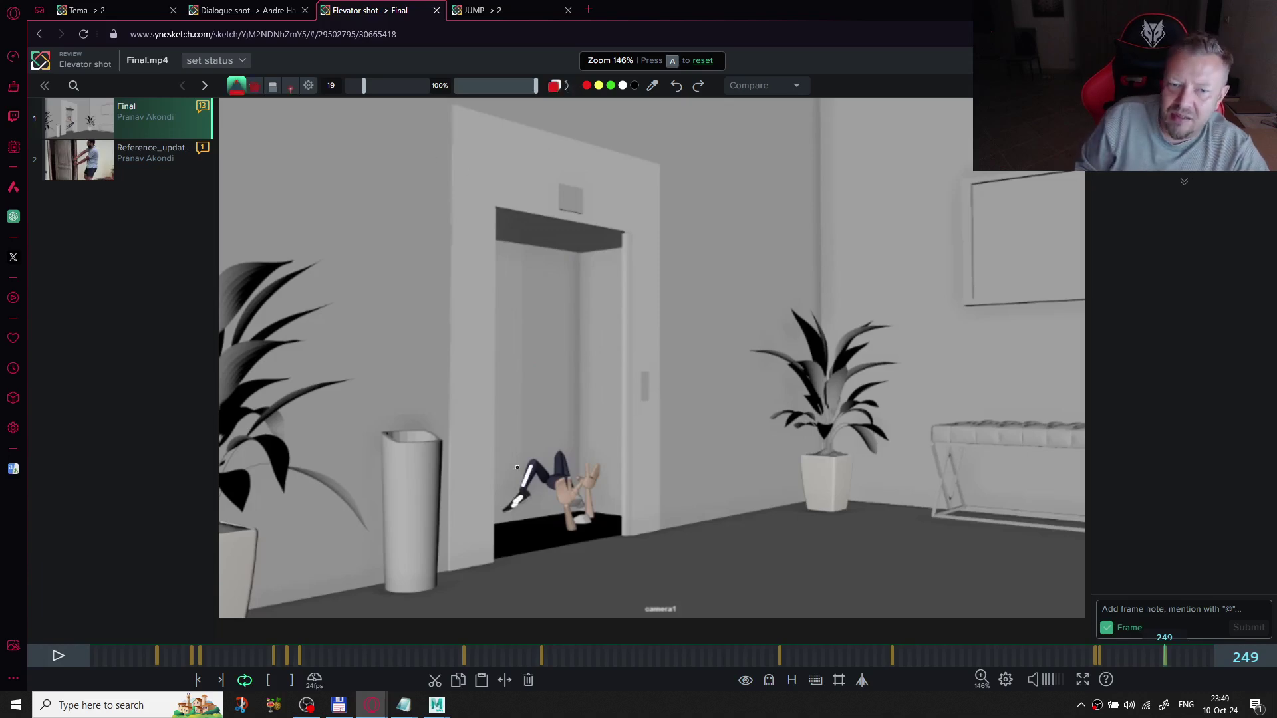
{"action": "left_click_drag", "start_coordinate": [507, 509], "coordinate": [532, 464]}
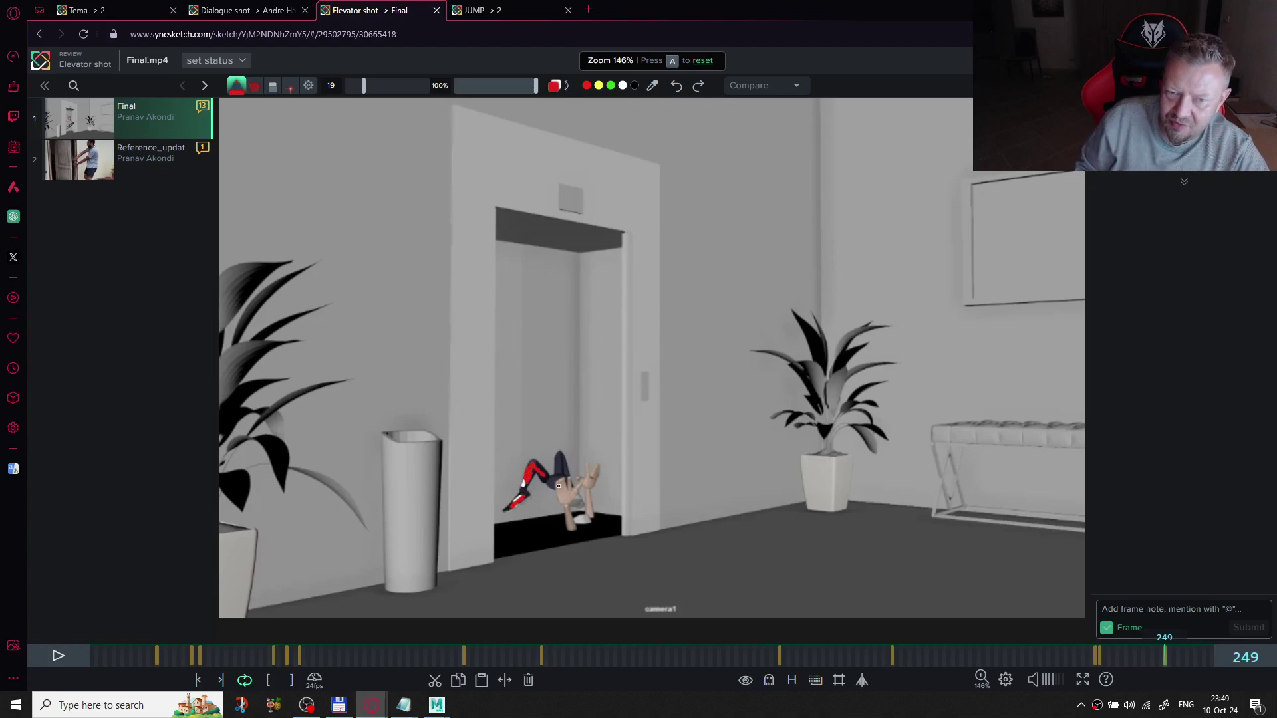
- Turn on sketch ghosting and draw the corrected rear leg dropping into the shaft in red on frames 250 and 251
{"action": "key", "text": "Right"}
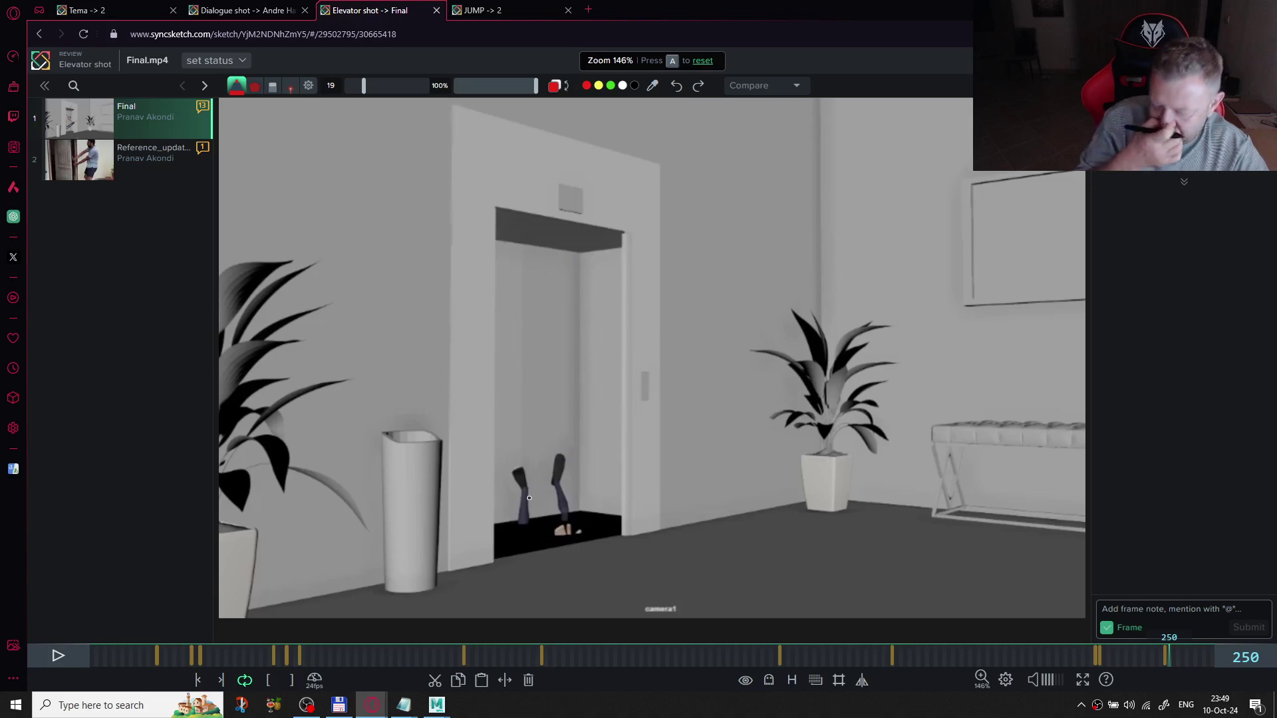
{"action": "key", "text": "Left"}
{"action": "key", "text": "Right"}
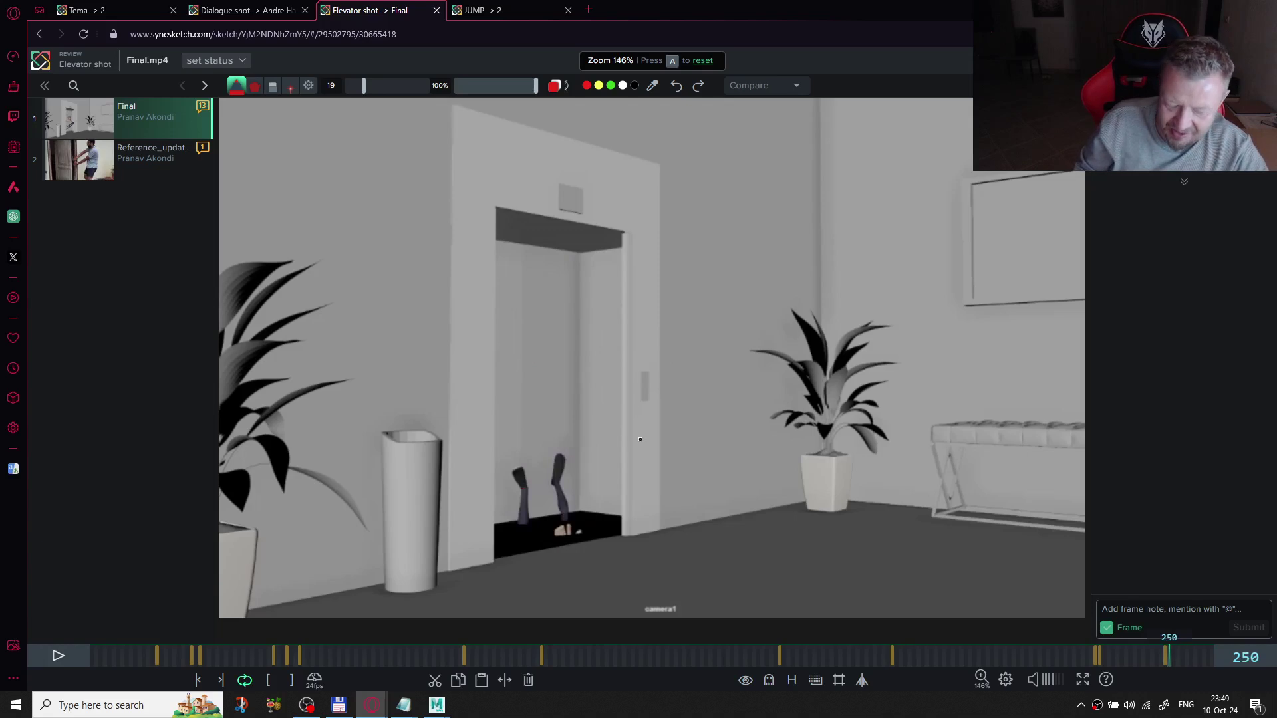
{"action": "key", "text": "g"}
{"action": "key", "text": "Escape"}
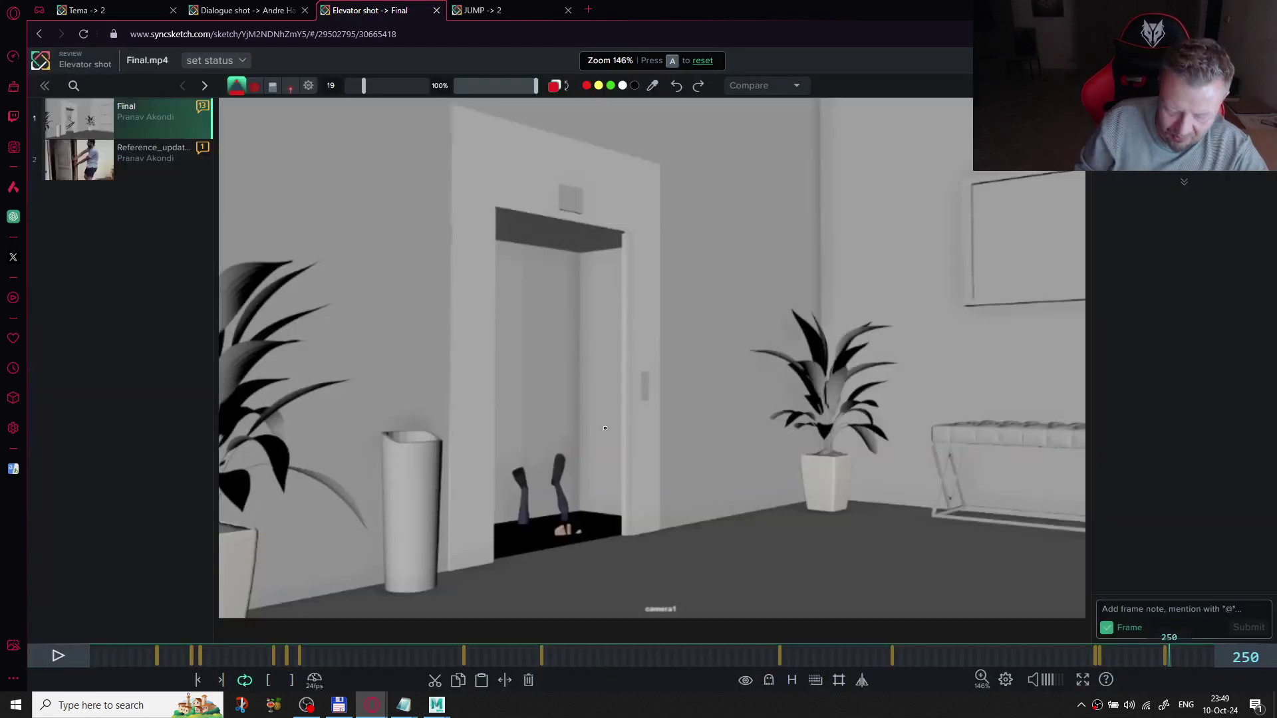
{"action": "key", "text": "shift+g"}
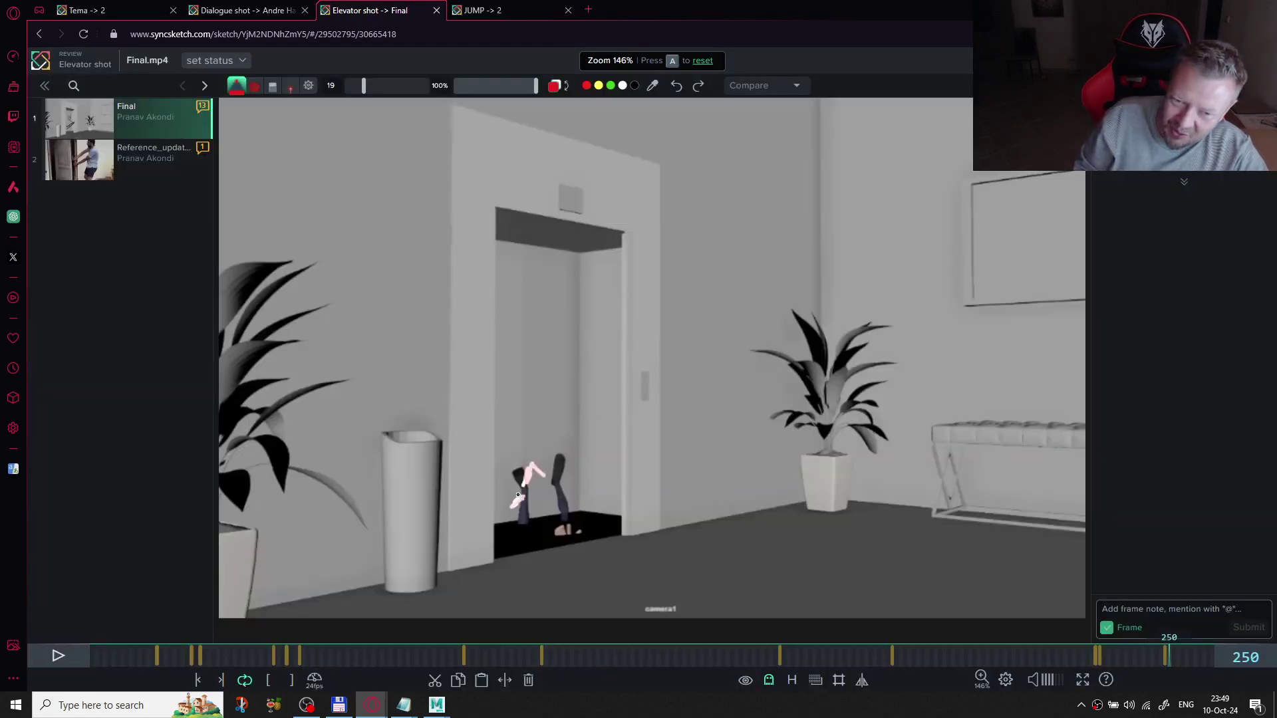
{"action": "left_click_drag", "start_coordinate": [530, 487], "coordinate": [543, 532]}
{"action": "key", "text": "Right"}
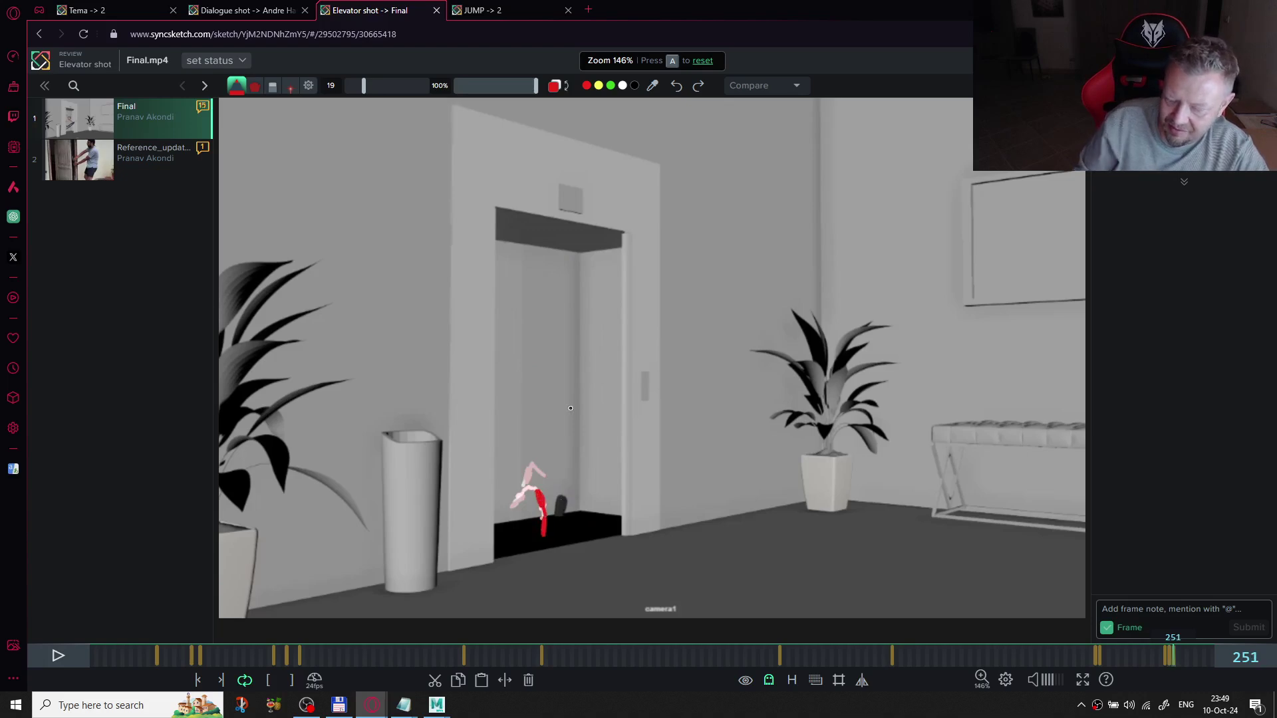
- On frame 250, draw the other leg dropping into the shaft in red beside the corrected rear leg
{"action": "key", "text": "Left"}
{"action": "key", "text": "Left"}
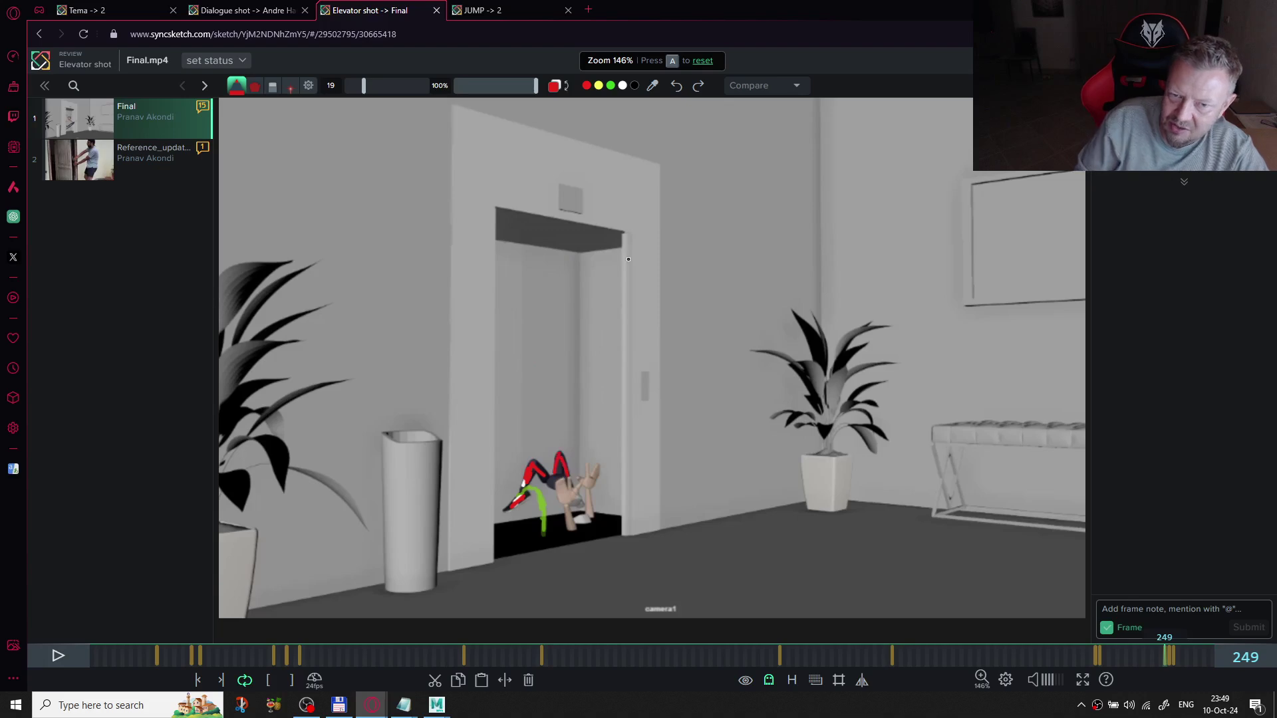
{"action": "key", "text": "Right"}
{"action": "left_click_drag", "start_coordinate": [558, 458], "coordinate": [565, 518]}
{"action": "left_click_drag", "start_coordinate": [565, 471], "coordinate": [562, 472]}
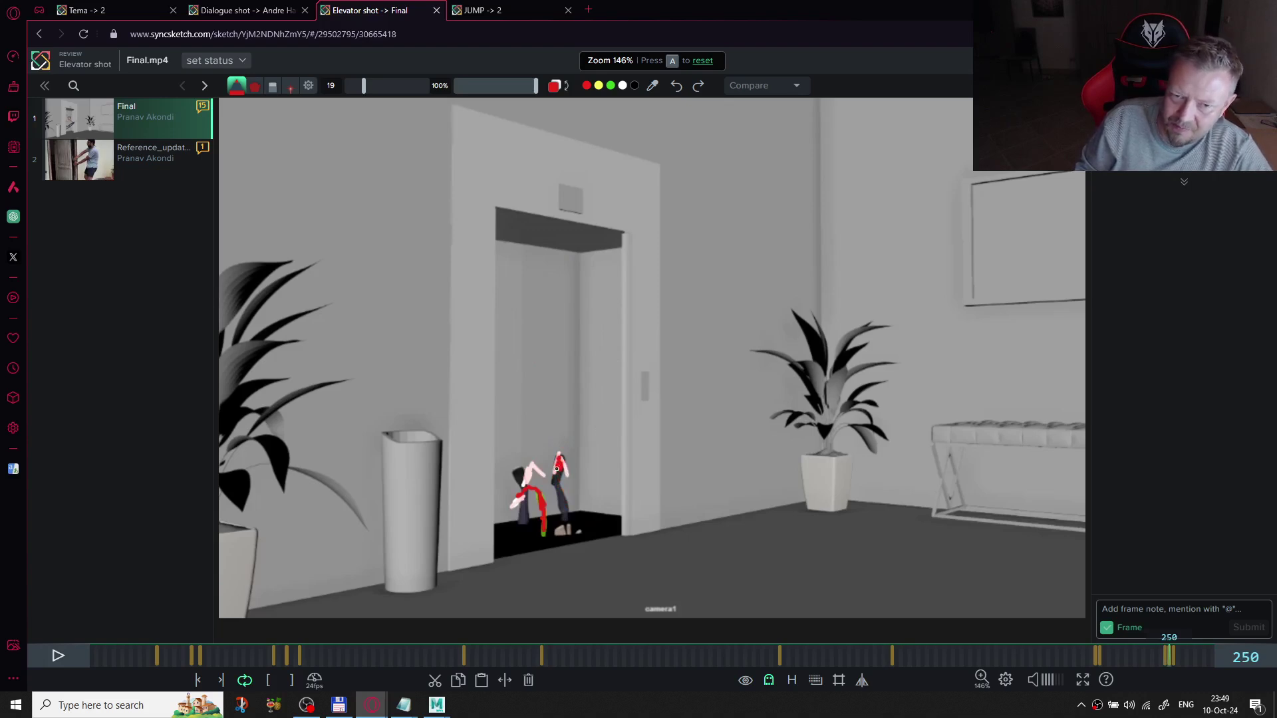
{"action": "mouse_move", "coordinate": [563, 480]}
{"action": "left_mouse_down"}
{"action": "mouse_move", "coordinate": [565, 509]}
{"action": "mouse_move", "coordinate": [559, 476]}
{"action": "left_mouse_up"}
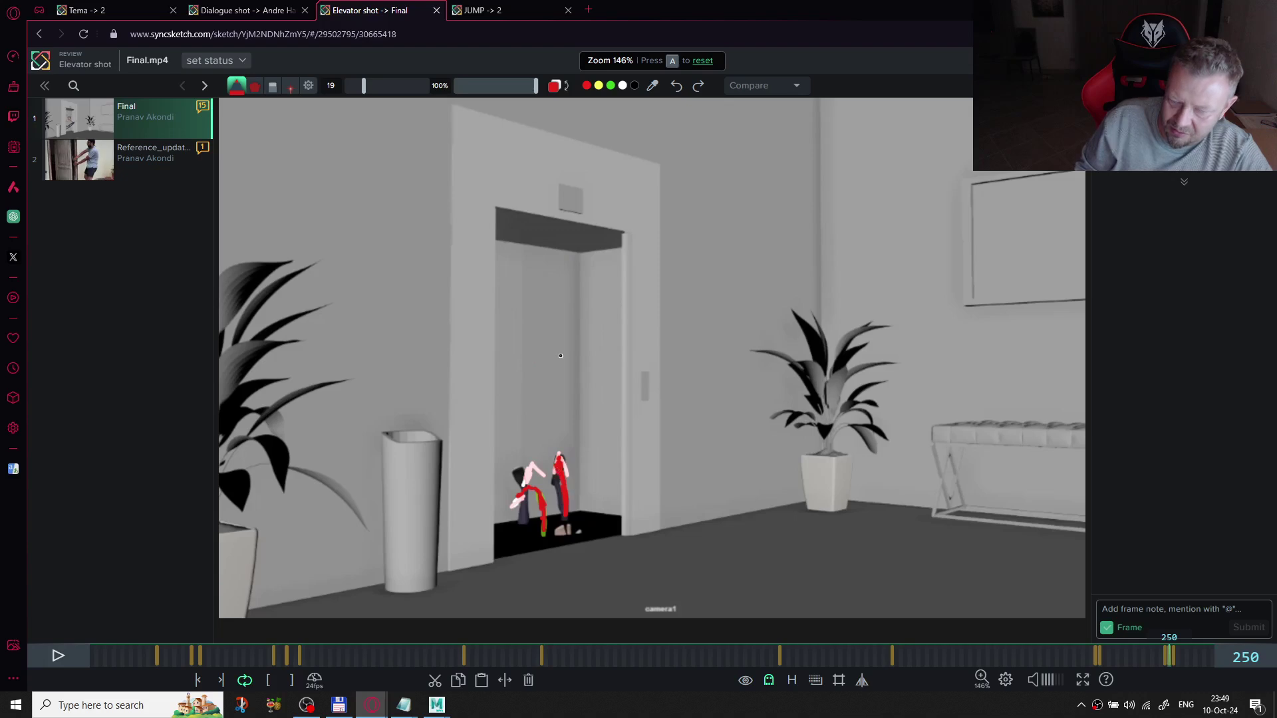
- Step back and forth between frames 249 and 252 to check how the redrawn legs disappear into the shaft
{"action": "key", "text": "Right"}
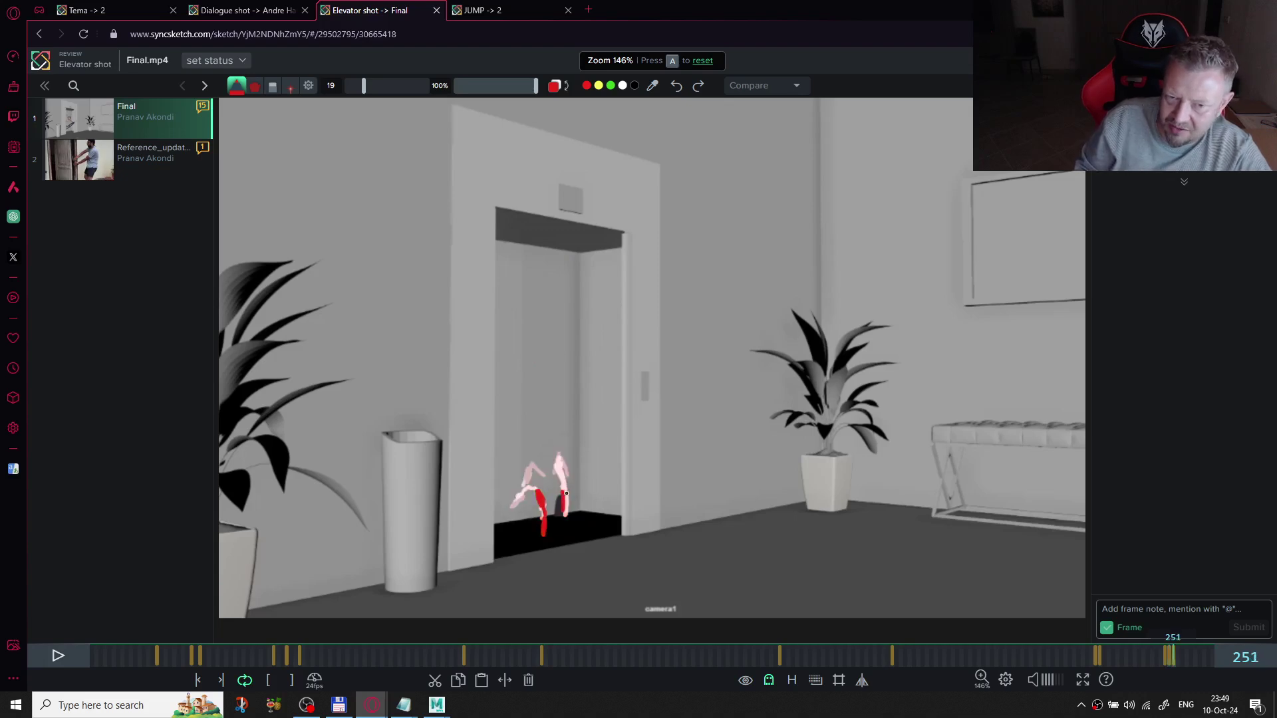
{"action": "key", "text": "Left"}
{"action": "key", "text": "Left"}
{"action": "key", "text": "Right"}
{"action": "key", "text": "Right"}
{"action": "key", "text": "Right"}
{"action": "key", "text": "Right"}
{"action": "key", "text": "Left"}
{"action": "key", "text": "Left"}
{"action": "key", "text": "Left"}
{"action": "key", "text": "Left"}
{"action": "key", "text": "Left"}
{"action": "key", "text": "Right"}
{"action": "key", "text": "Right"}
{"action": "key", "text": "Right"}
{"action": "key", "text": "Right"}
{"action": "key", "text": "Right"}
{"action": "key", "text": "Left"}
{"action": "key", "text": "Left"}
{"action": "key", "text": "Left"}
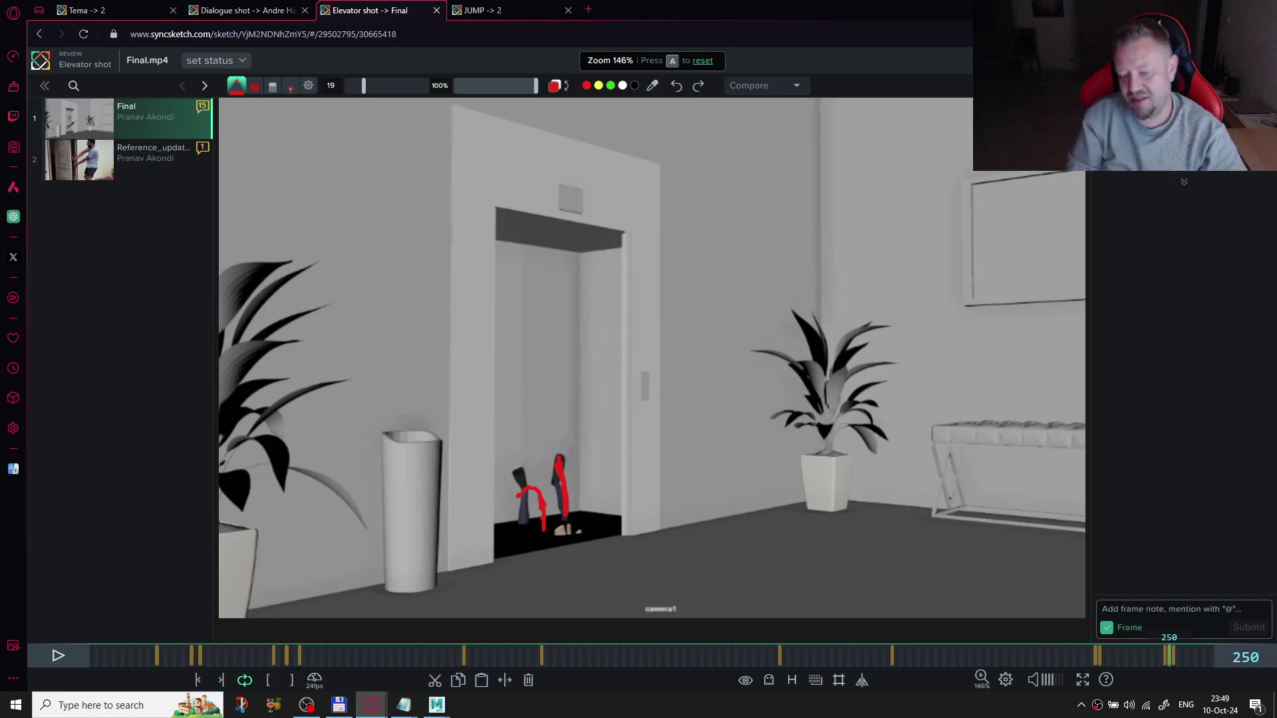
{"action": "key", "text": "Left"}
{"action": "key", "text": "Left"}
{"action": "key", "text": "Right"}
{"action": "key", "text": "Right"}
{"action": "key", "text": "Right"}
{"action": "key", "text": "Right"}
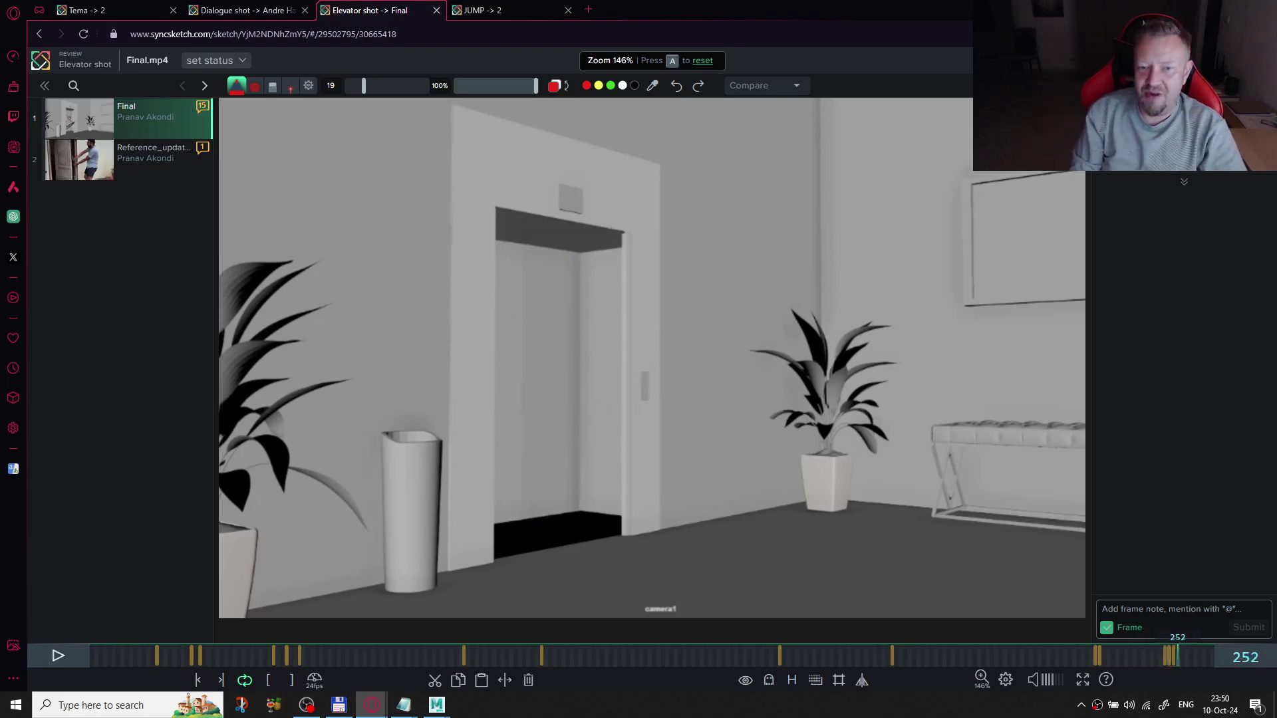
{"action": "key", "text": "Left"}
{"action": "key", "text": "Left"}
{"action": "key", "text": "Right"}
{"action": "key", "text": "Right"}
{"action": "key", "text": "Right"}
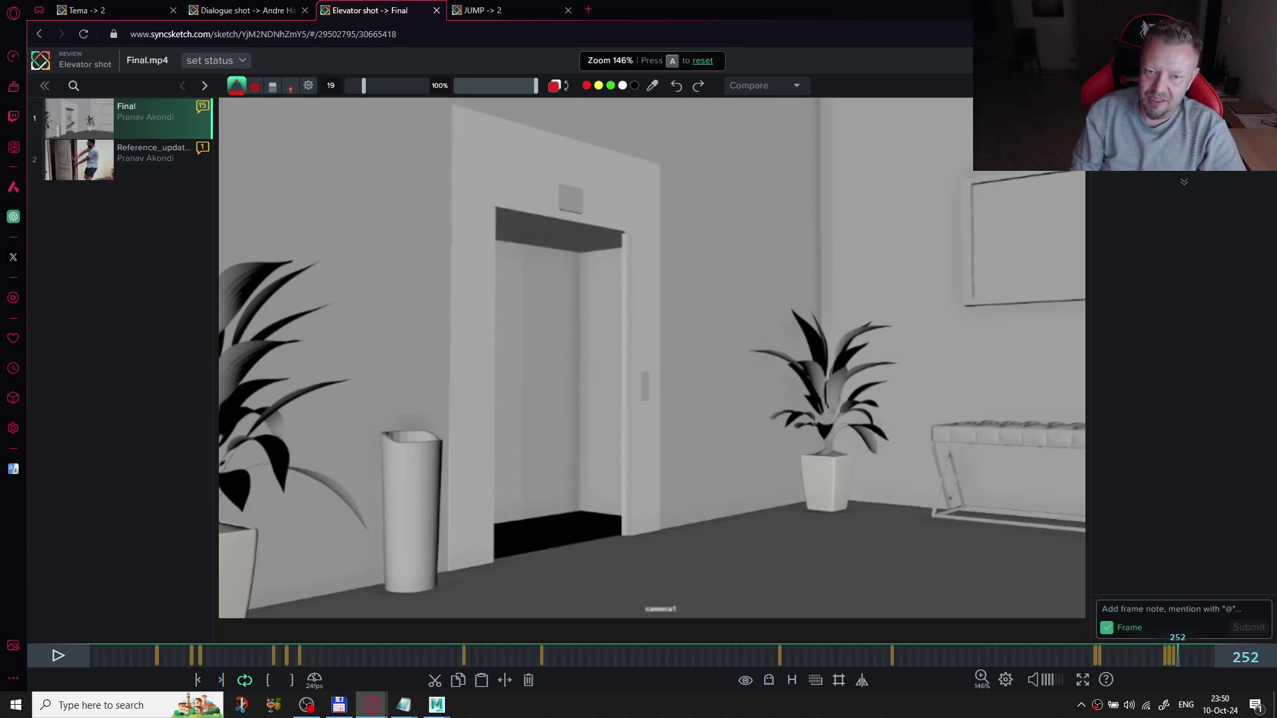
- Step back from frame 252 to the raised-arms pose and around frame 242 to examine where the fall begins
{"action": "key", "text": "Left"}
{"action": "key", "text": "Left"}
{"action": "key", "text": "Left"}
{"action": "key", "text": "Left"}
{"action": "key", "text": "Left"}
{"action": "key", "text": "Left"}
{"action": "key", "text": "Left"}
{"action": "key", "text": "Left"}
{"action": "key", "text": "Left"}
{"action": "key", "text": "Left"}
{"action": "key", "text": "Left"}
{"action": "key", "text": "Left"}
{"action": "key", "text": "Left"}
{"action": "key", "text": "Left"}
{"action": "key", "text": "Left"}
{"action": "key", "text": "Left"}
{"action": "key", "text": "Right"}
{"action": "key", "text": "Right"}
{"action": "key", "text": "Right"}
{"action": "key", "text": "Right"}
{"action": "key", "text": "Right"}
{"action": "key", "text": "Right"}
{"action": "key", "text": "Right"}
{"action": "key", "text": "Right"}
{"action": "key", "text": "Right"}
{"action": "key", "text": "Left"}
{"action": "key", "text": "Left"}
{"action": "key", "text": "Left"}
{"action": "key", "text": "Left"}
{"action": "key", "text": "Left"}
{"action": "key", "text": "Left"}
{"action": "key", "text": "Right"}
{"action": "key", "text": "Right"}
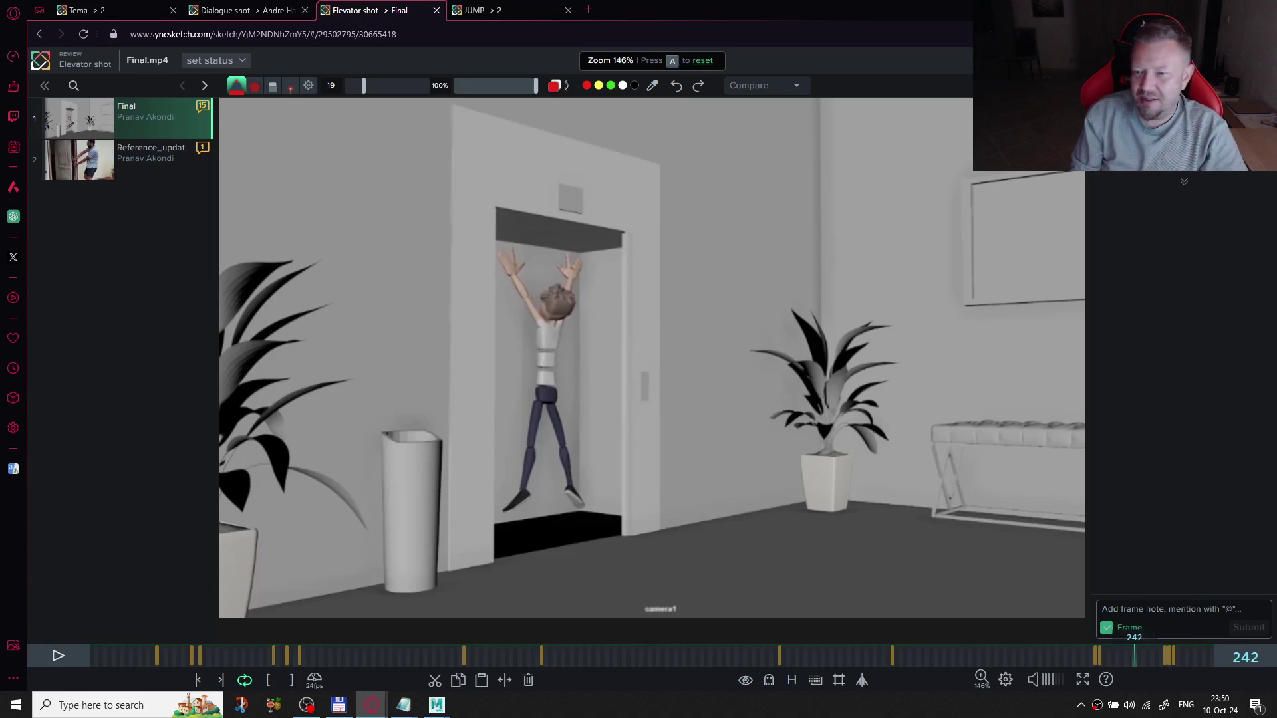
{"action": "key", "text": "Right"}
{"action": "key", "text": "Right"}
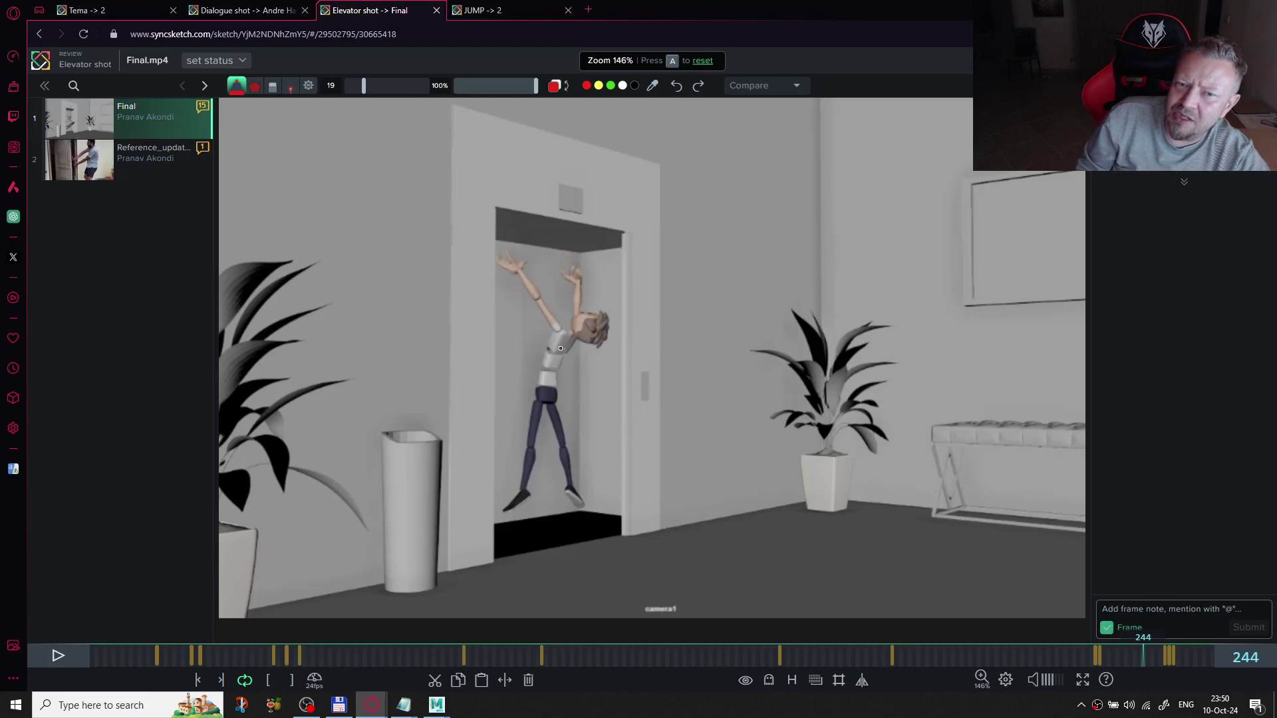
- On frame 242, draw the head lower than in the animation and trace both raised arms in red
{"action": "key", "text": "Left"}
{"action": "key", "text": "Left"}
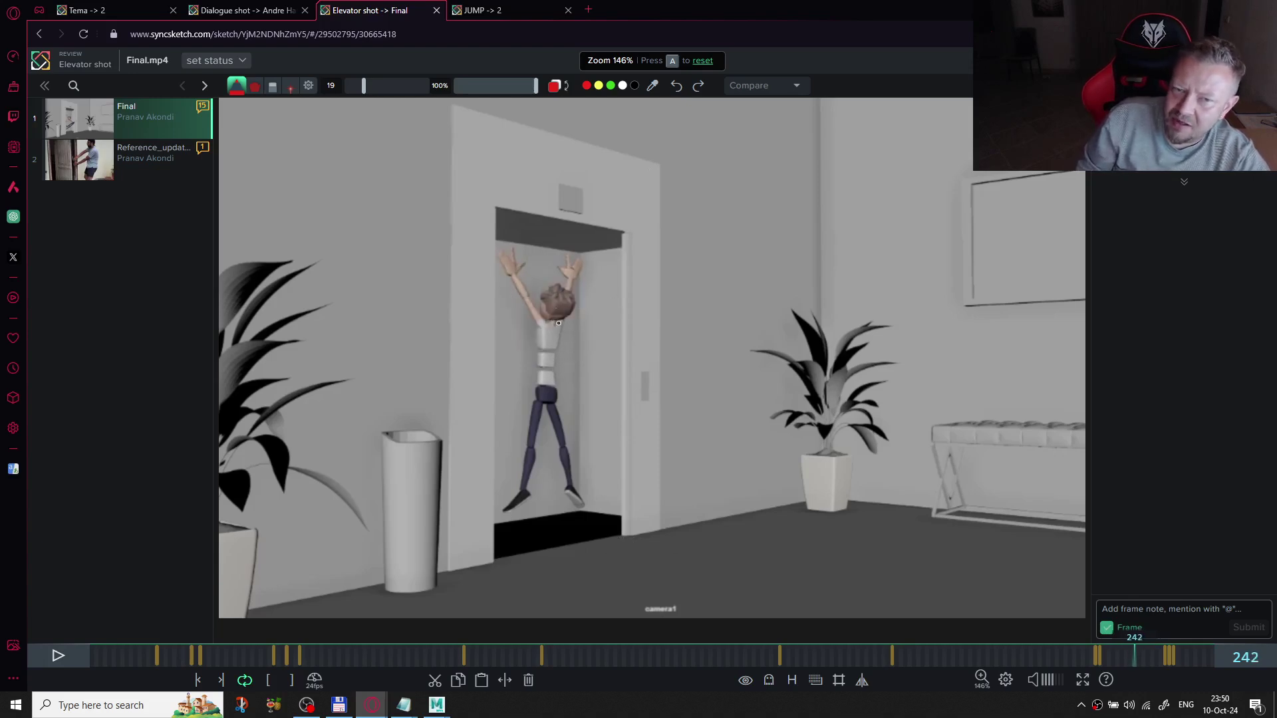
{"action": "mouse_move", "coordinate": [580, 314]}
{"action": "left_mouse_down"}
{"action": "mouse_move", "coordinate": [562, 301]}
{"action": "mouse_move", "coordinate": [566, 328]}
{"action": "mouse_move", "coordinate": [518, 273]}
{"action": "mouse_move", "coordinate": [576, 283]}
{"action": "left_mouse_up"}
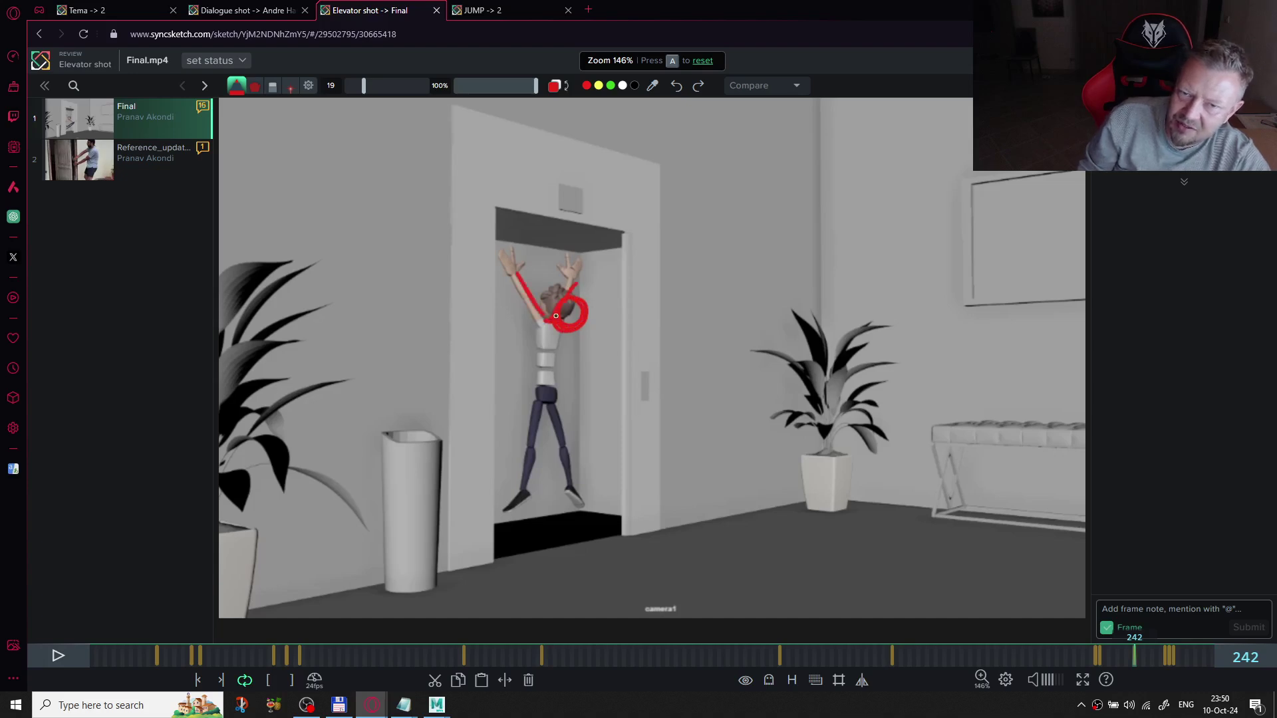
- Turn on sketch ghosting and draw the head and chest dropping further on frame 243, with the torso and trailing arms in red
{"action": "key", "text": "Right"}
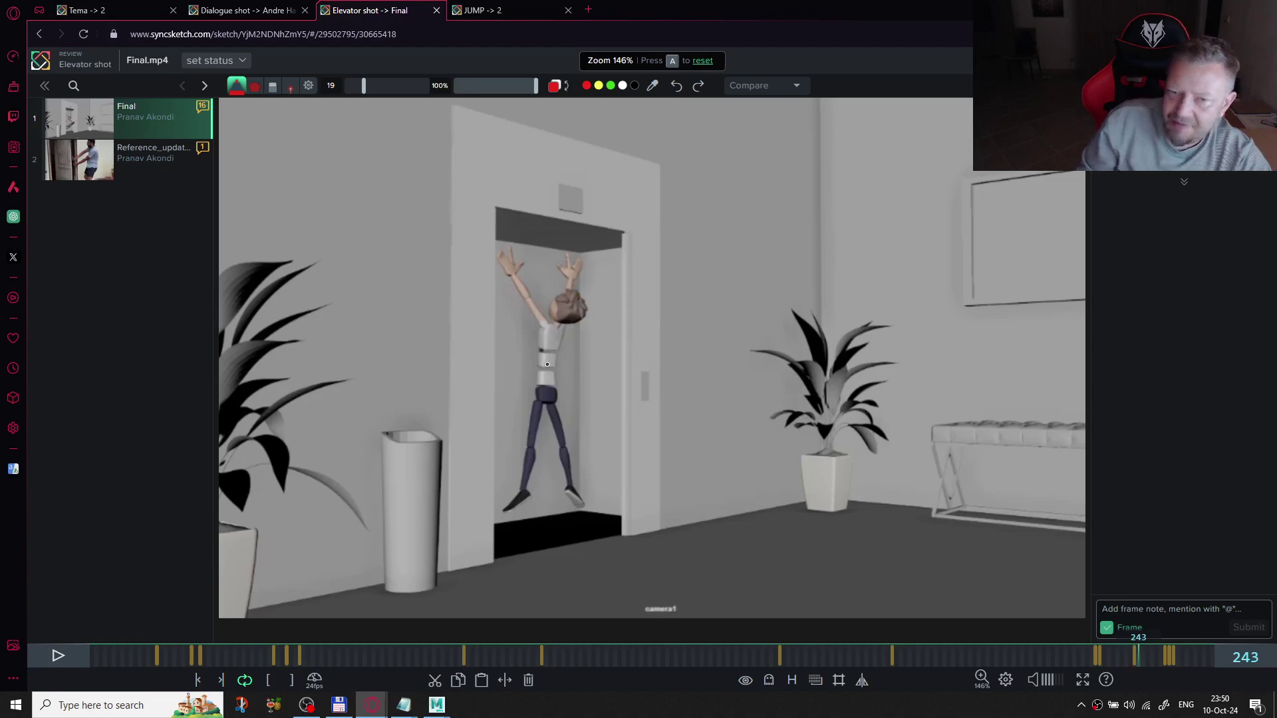
{"action": "key", "text": "g"}
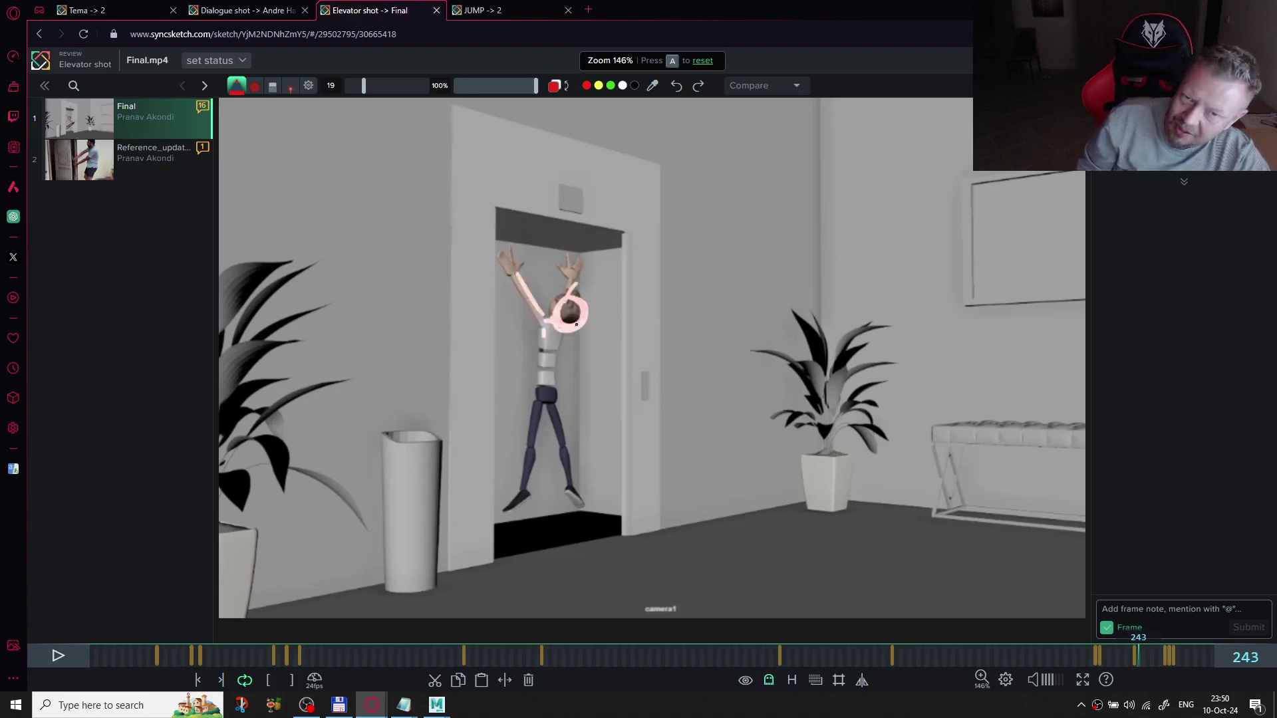
{"action": "mouse_move", "coordinate": [587, 334]}
{"action": "left_mouse_down"}
{"action": "mouse_move", "coordinate": [567, 334]}
{"action": "mouse_move", "coordinate": [583, 321]}
{"action": "mouse_move", "coordinate": [563, 334]}
{"action": "left_mouse_up"}
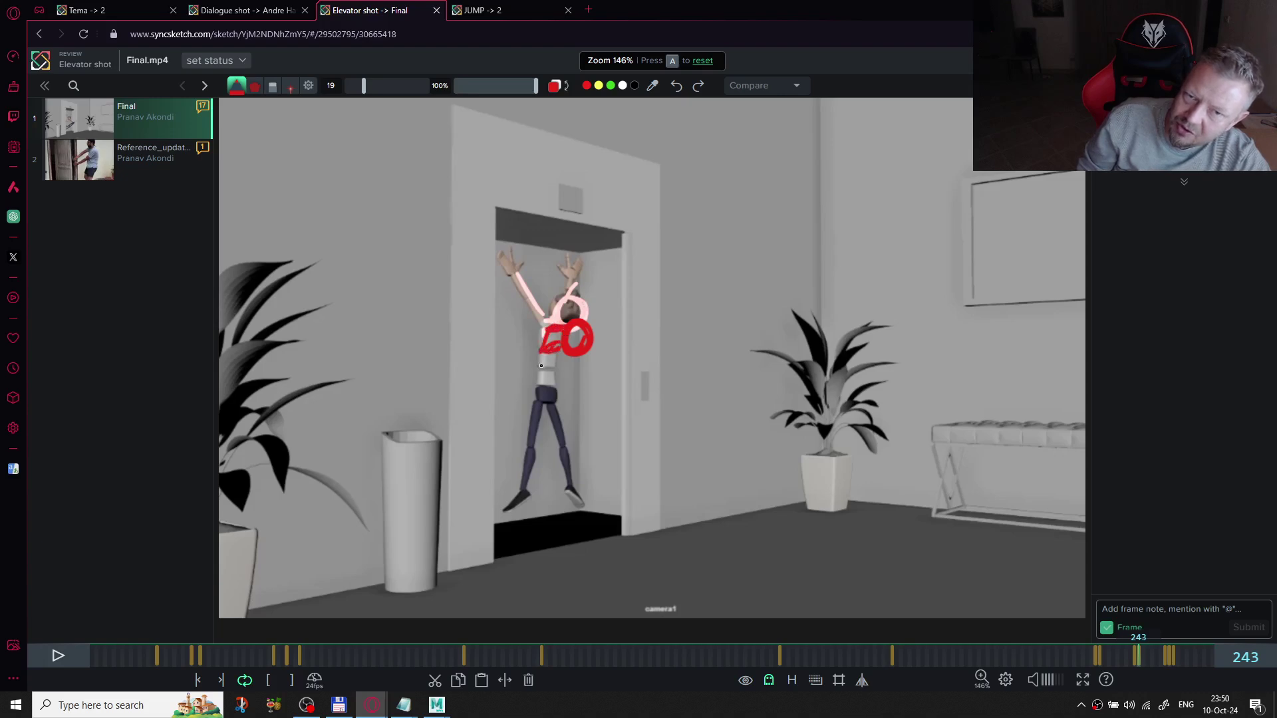
{"action": "left_click_drag", "start_coordinate": [538, 359], "coordinate": [539, 381]}
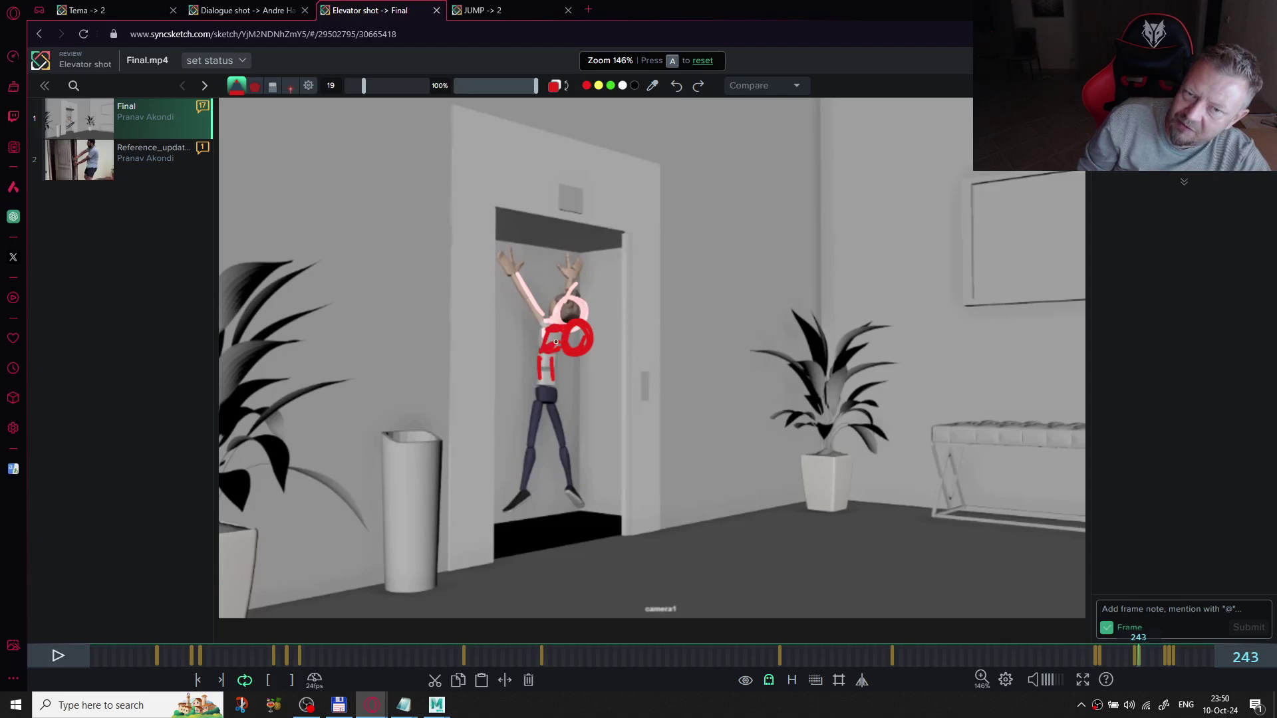
{"action": "mouse_move", "coordinate": [516, 277]}
{"action": "left_mouse_down"}
{"action": "mouse_move", "coordinate": [510, 266]}
{"action": "mouse_move", "coordinate": [542, 332]}
{"action": "left_mouse_up"}
{"action": "left_click_drag", "start_coordinate": [572, 269], "coordinate": [562, 323]}
- Draw the head, bent torso and trailing arms in red on frames 244 and 245, dropping the upper body lower on each frame
{"action": "key", "text": "Right"}
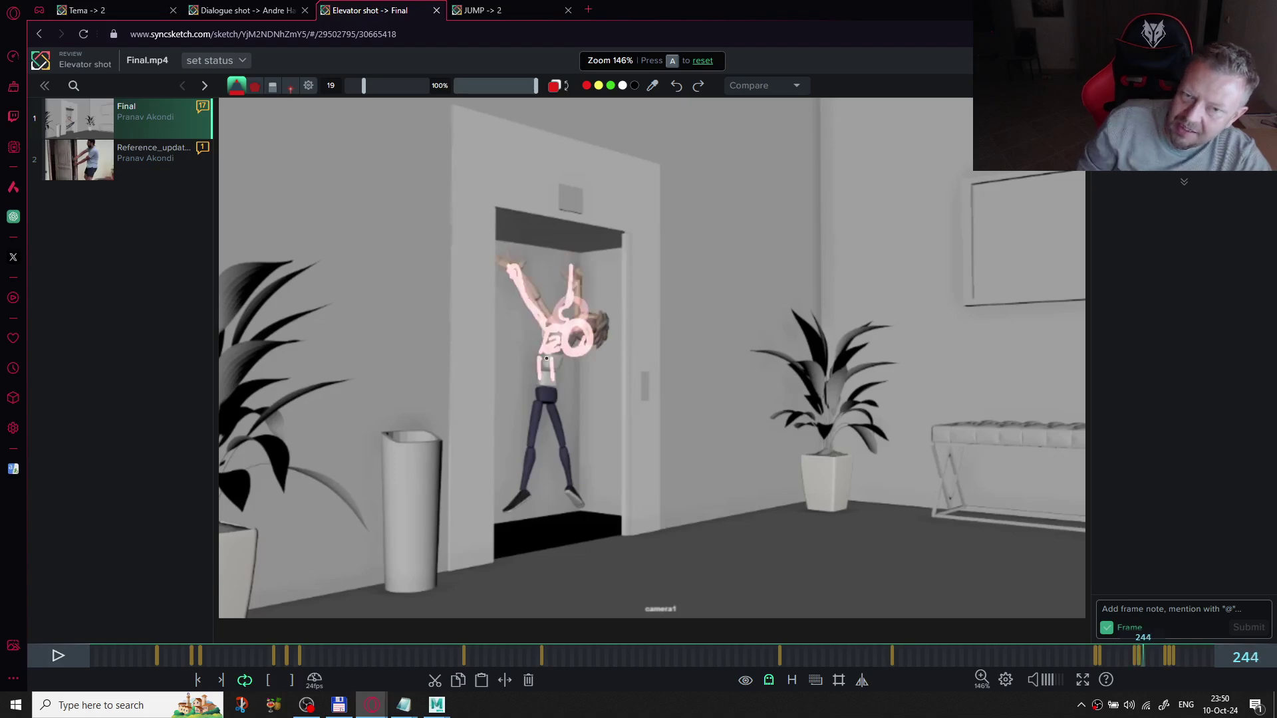
{"action": "mouse_move", "coordinate": [575, 372]}
{"action": "left_mouse_down"}
{"action": "mouse_move", "coordinate": [567, 397]}
{"action": "mouse_move", "coordinate": [571, 356]}
{"action": "mouse_move", "coordinate": [556, 342]}
{"action": "mouse_move", "coordinate": [539, 361]}
{"action": "mouse_move", "coordinate": [560, 345]}
{"action": "mouse_move", "coordinate": [539, 371]}
{"action": "mouse_move", "coordinate": [547, 384]}
{"action": "mouse_move", "coordinate": [552, 353]}
{"action": "mouse_move", "coordinate": [531, 302]}
{"action": "mouse_move", "coordinate": [562, 357]}
{"action": "mouse_move", "coordinate": [528, 297]}
{"action": "mouse_move", "coordinate": [570, 316]}
{"action": "left_mouse_up"}
{"action": "key", "text": "Right"}
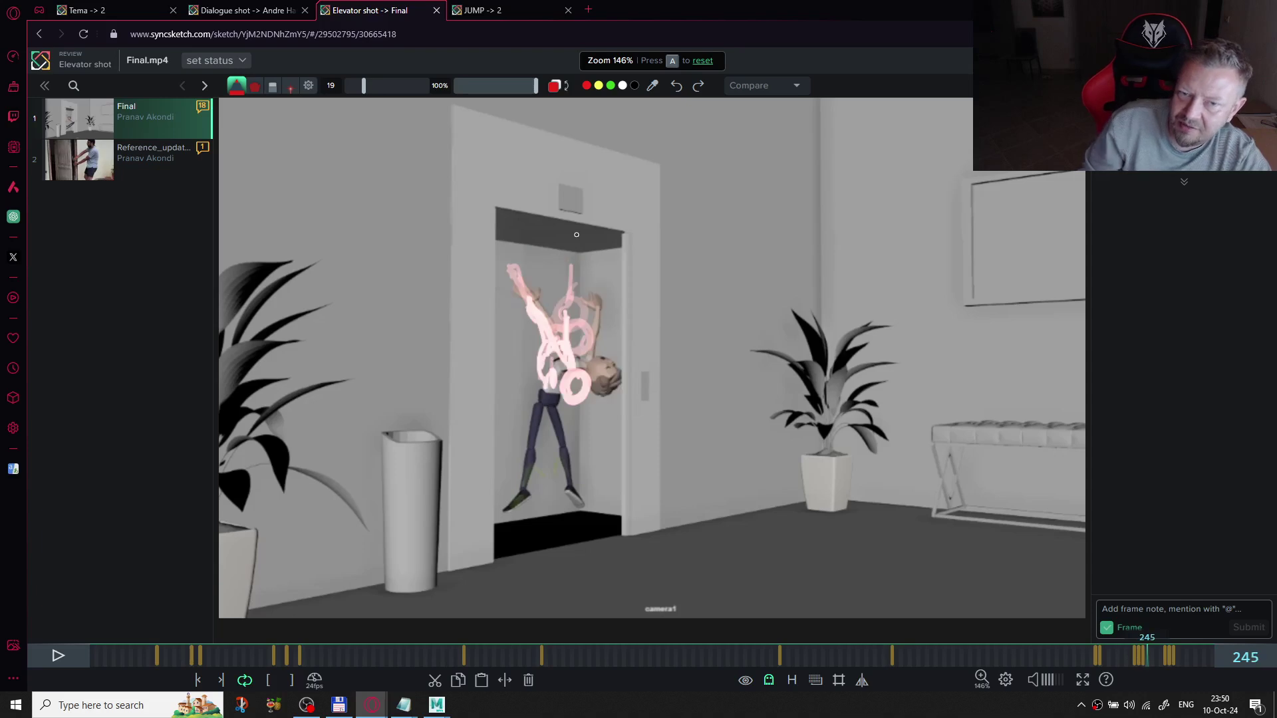
{"action": "left_click_drag", "start_coordinate": [586, 430], "coordinate": [573, 380]}
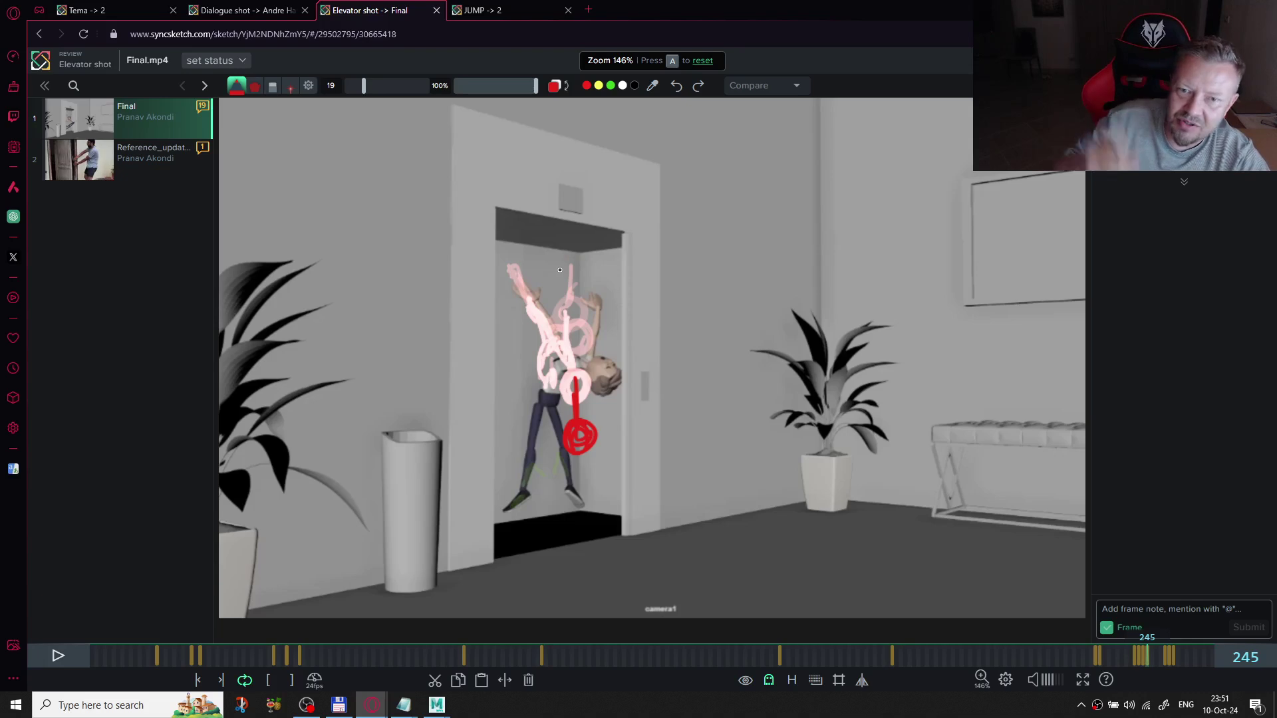
{"action": "mouse_move", "coordinate": [580, 379]}
{"action": "left_mouse_down"}
{"action": "mouse_move", "coordinate": [558, 368]}
{"action": "mouse_move", "coordinate": [548, 389]}
{"action": "mouse_move", "coordinate": [576, 371]}
{"action": "mouse_move", "coordinate": [580, 413]}
{"action": "left_mouse_up"}
{"action": "mouse_move", "coordinate": [564, 363]}
{"action": "left_mouse_down"}
{"action": "mouse_move", "coordinate": [576, 422]}
{"action": "mouse_move", "coordinate": [584, 388]}
{"action": "left_mouse_up"}
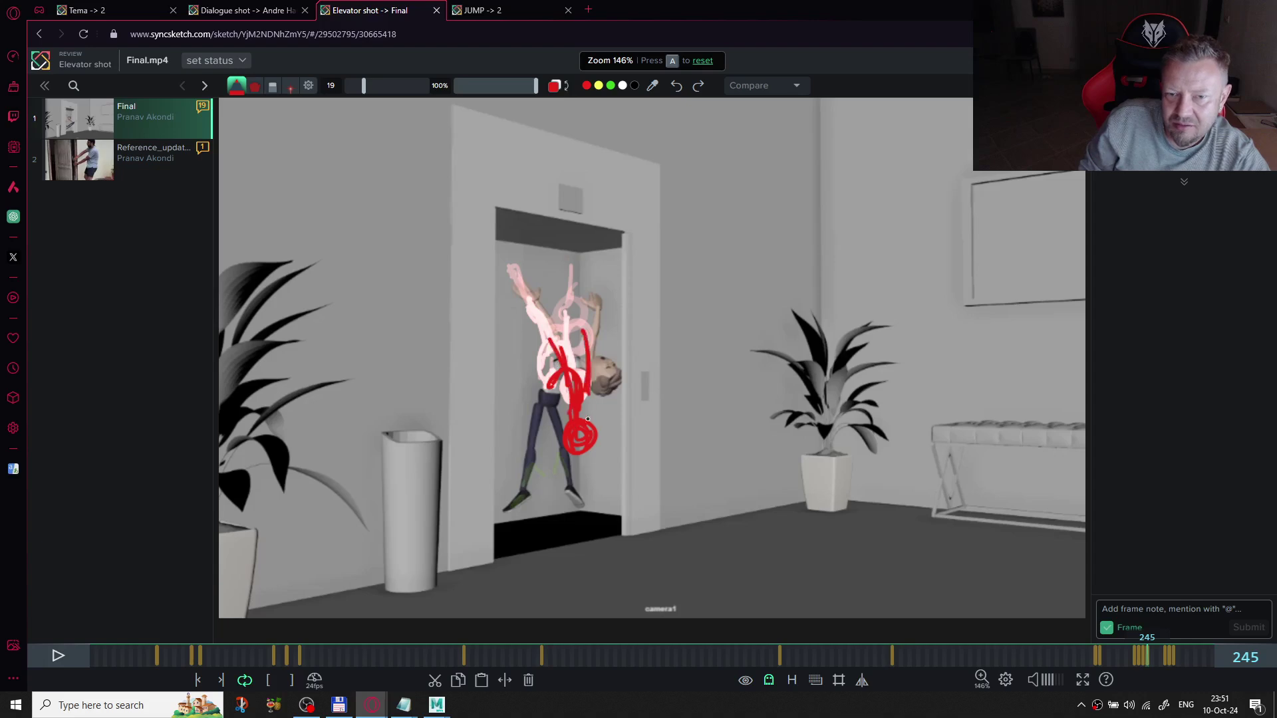
- Step back and forth between frames 241 and 245 to check the redrawn upper-body drop, undoing the stray stroke on frame 245
{"action": "key", "text": "Left"}
{"action": "key", "text": "Left"}
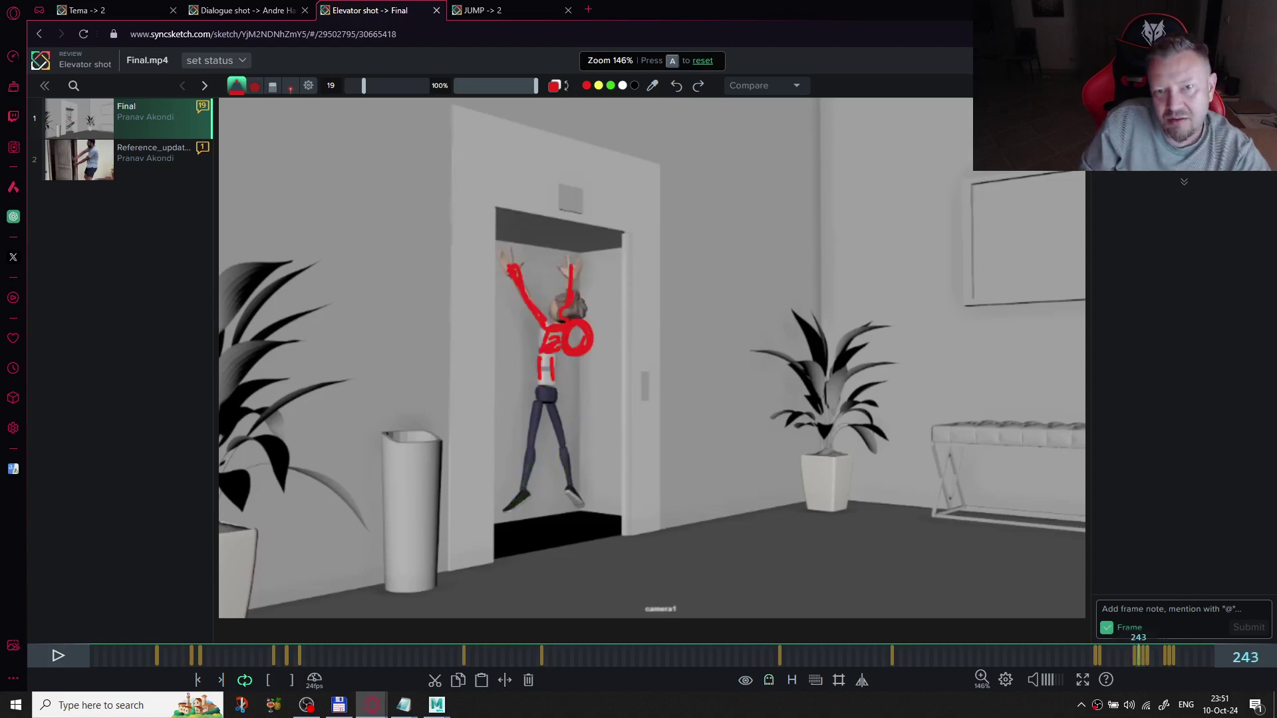
{"action": "key", "text": "Right"}
{"action": "key", "text": "Right"}
{"action": "key", "text": "Left"}
{"action": "key", "text": "Left"}
{"action": "key", "text": "Left"}
{"action": "key", "text": "Left"}
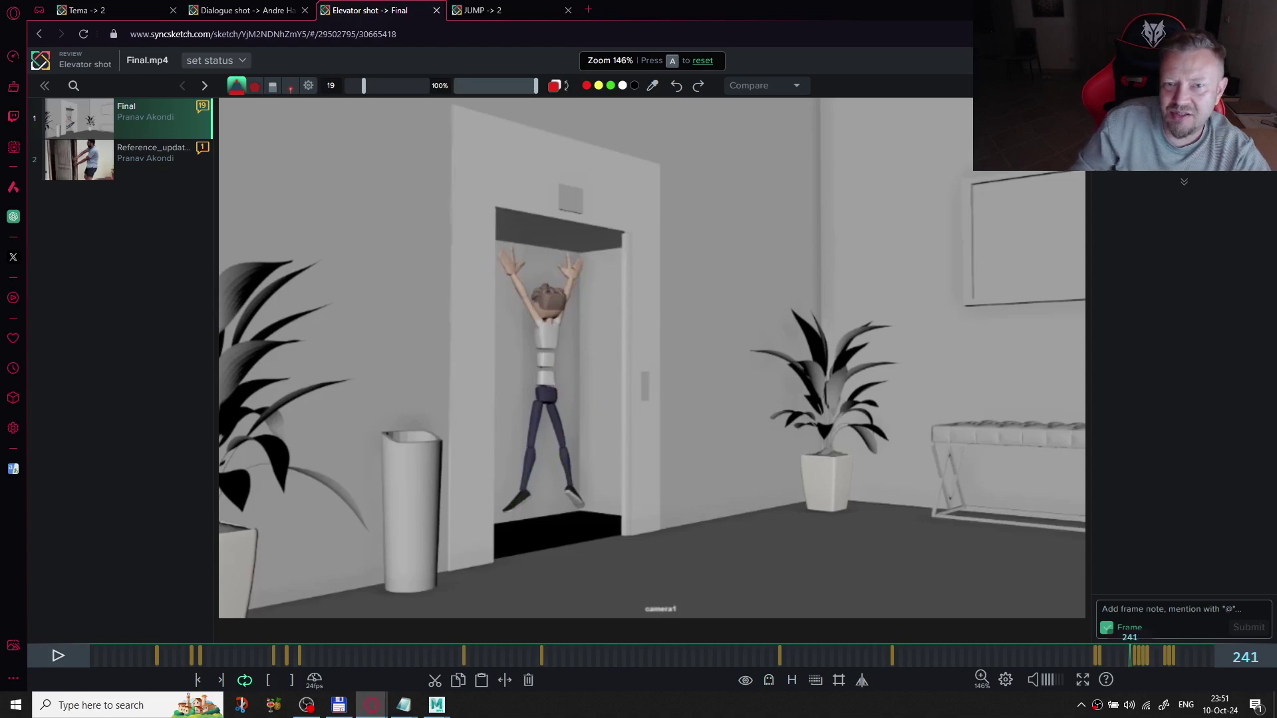
{"action": "key", "text": "Right"}
{"action": "key", "text": "Right"}
{"action": "key", "text": "Right"}
{"action": "key", "text": "Right"}
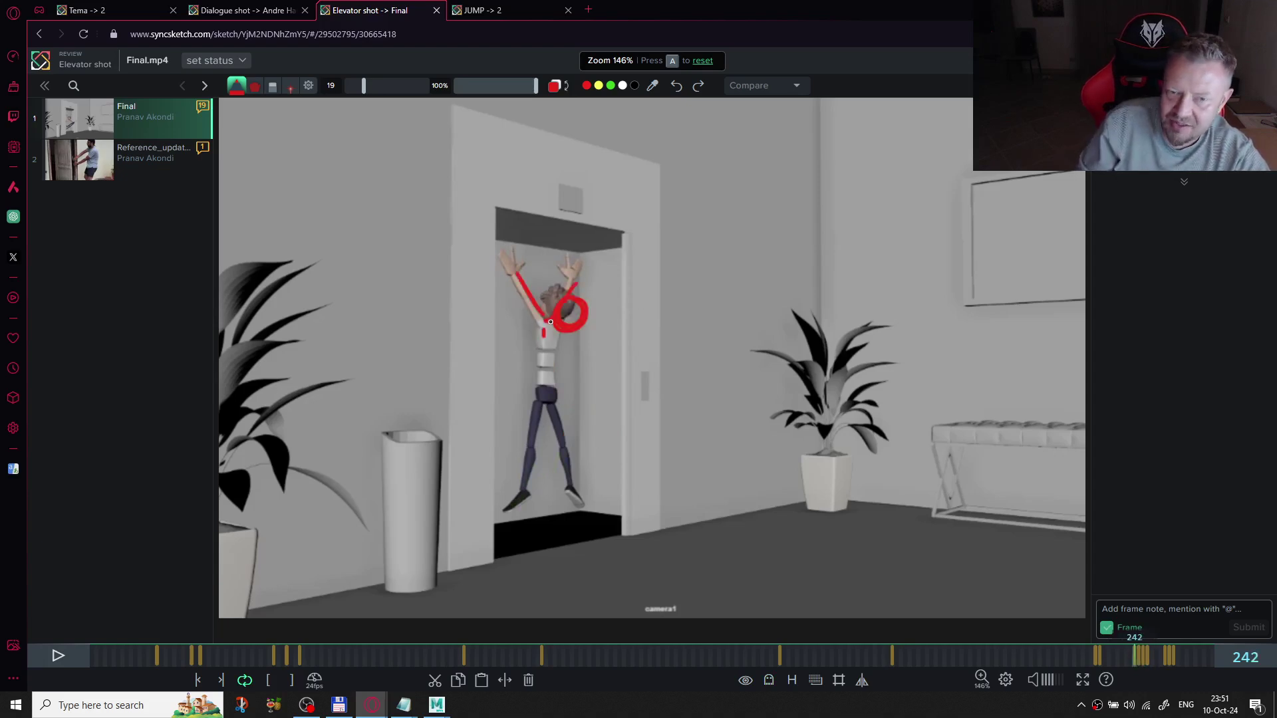
{"action": "left_click_drag", "start_coordinate": [534, 384], "coordinate": [539, 380]}
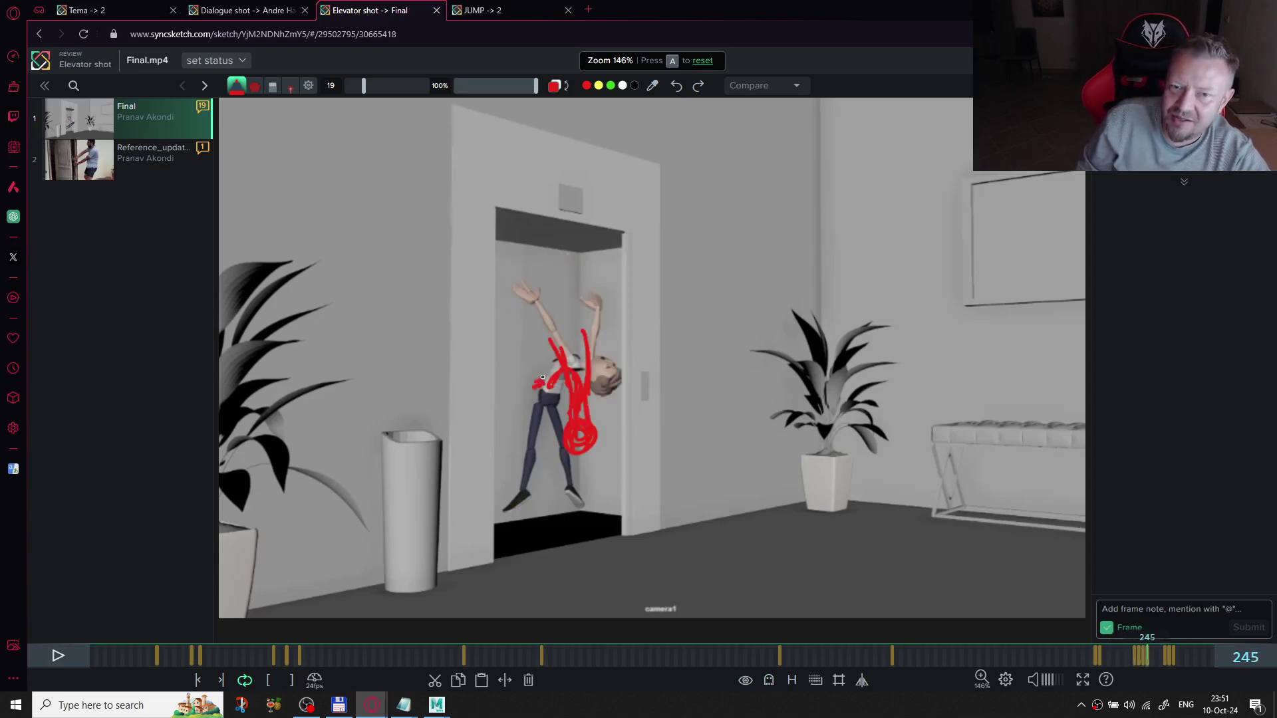
{"action": "key", "text": "ctrl+z"}
{"action": "key", "text": "Left"}
{"action": "key", "text": "Left"}
{"action": "key", "text": "Left"}
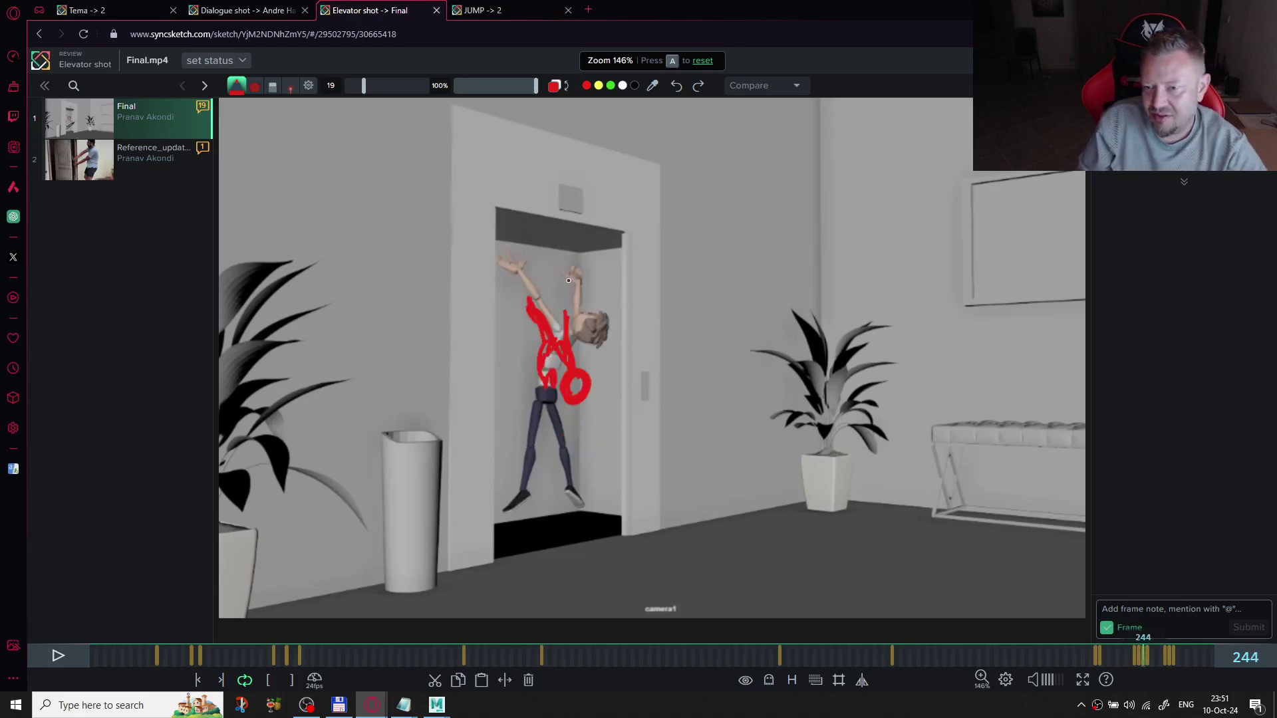
{"action": "key", "text": "Right"}
{"action": "key", "text": "Right"}
{"action": "key", "text": "Right"}
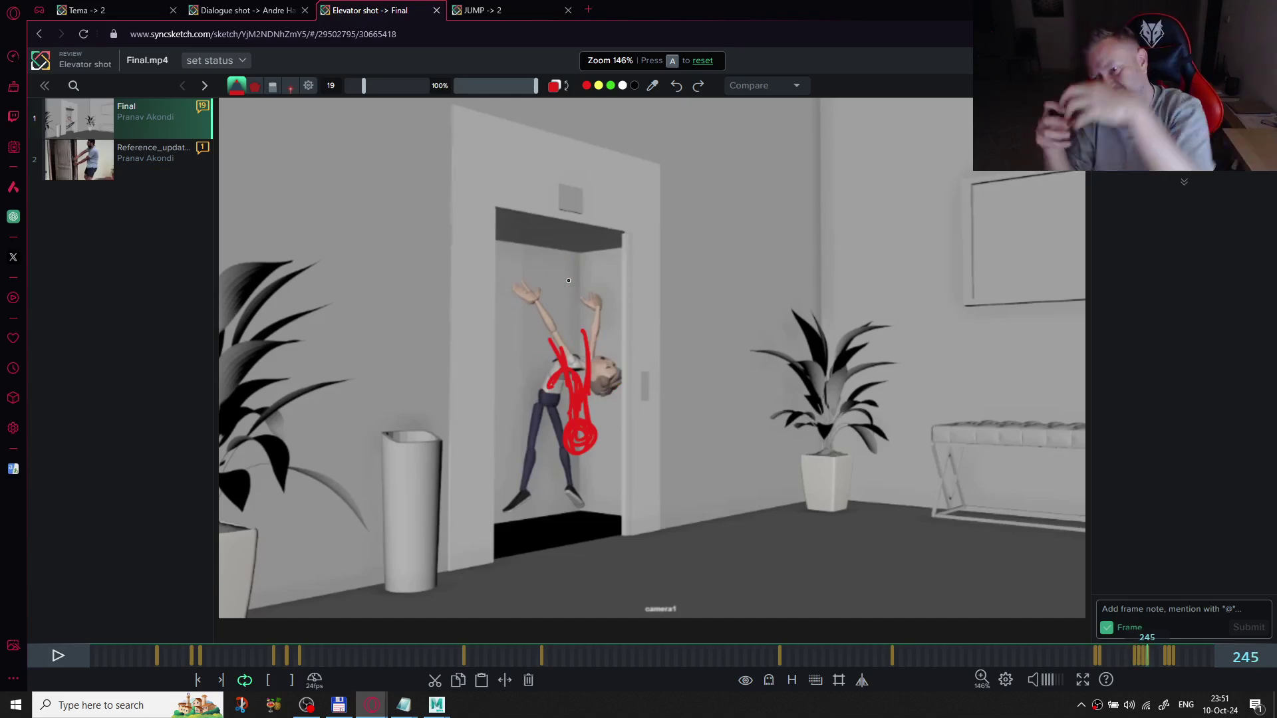
- Step through frames 244 to 252 to review the whole fall down the shaft with the drawn corrections
{"action": "key", "text": "Right"}
{"action": "key", "text": "Right"}
{"action": "key", "text": "Right"}
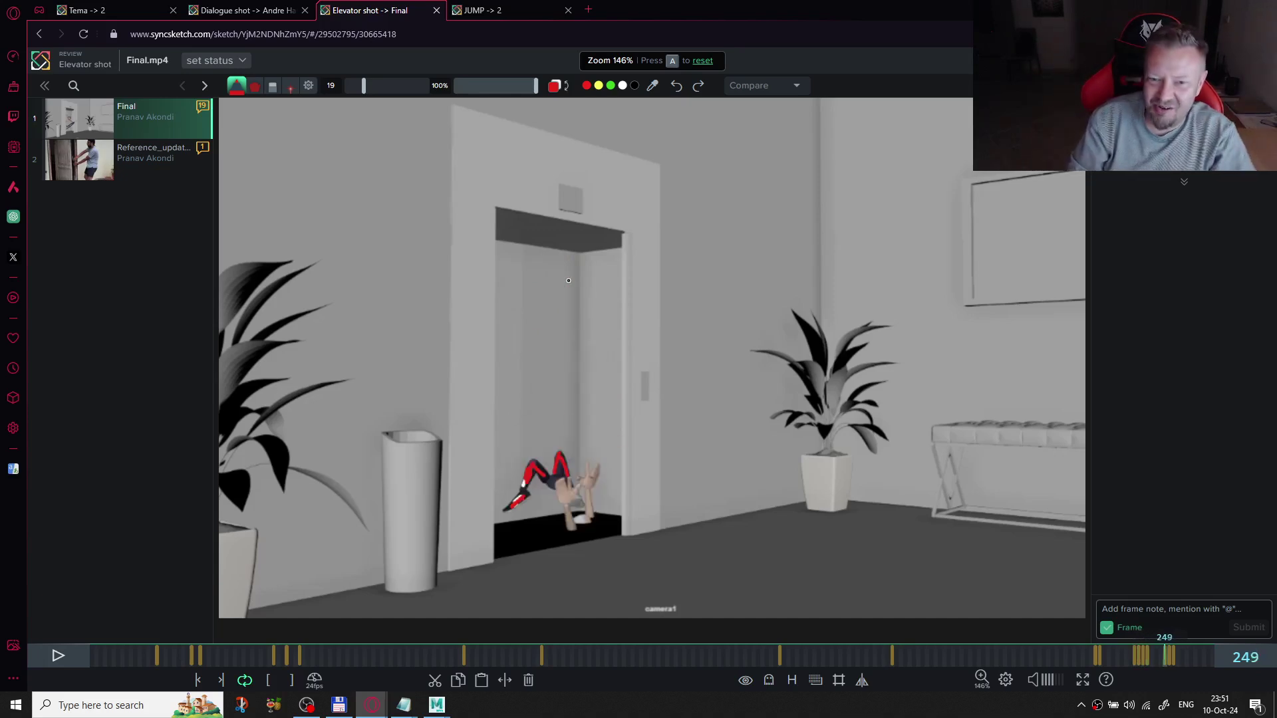
{"action": "key", "text": "Left"}
{"action": "key", "text": "Left"}
{"action": "key", "text": "Left"}
{"action": "key", "text": "Left"}
{"action": "key", "text": "Left"}
{"action": "key", "text": "Right"}
{"action": "key", "text": "Right"}
{"action": "key", "text": "Right"}
{"action": "key", "text": "Right"}
{"action": "key", "text": "Right"}
{"action": "key", "text": "Right"}
{"action": "key", "text": "Right"}
{"action": "key", "text": "Right"}
{"action": "key", "text": "Right"}
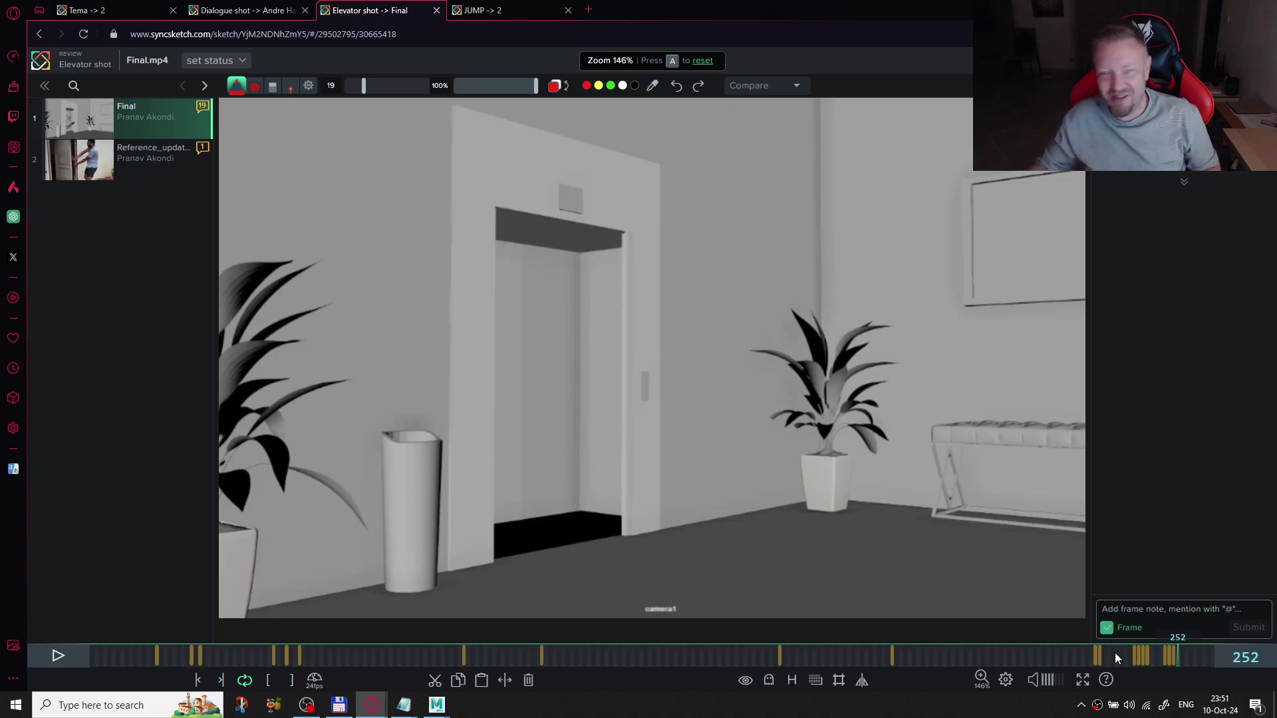
- Open the Reference_updated video and go to a point partway along its timeline
{"action": "left_click", "coordinate": [97, 175]}
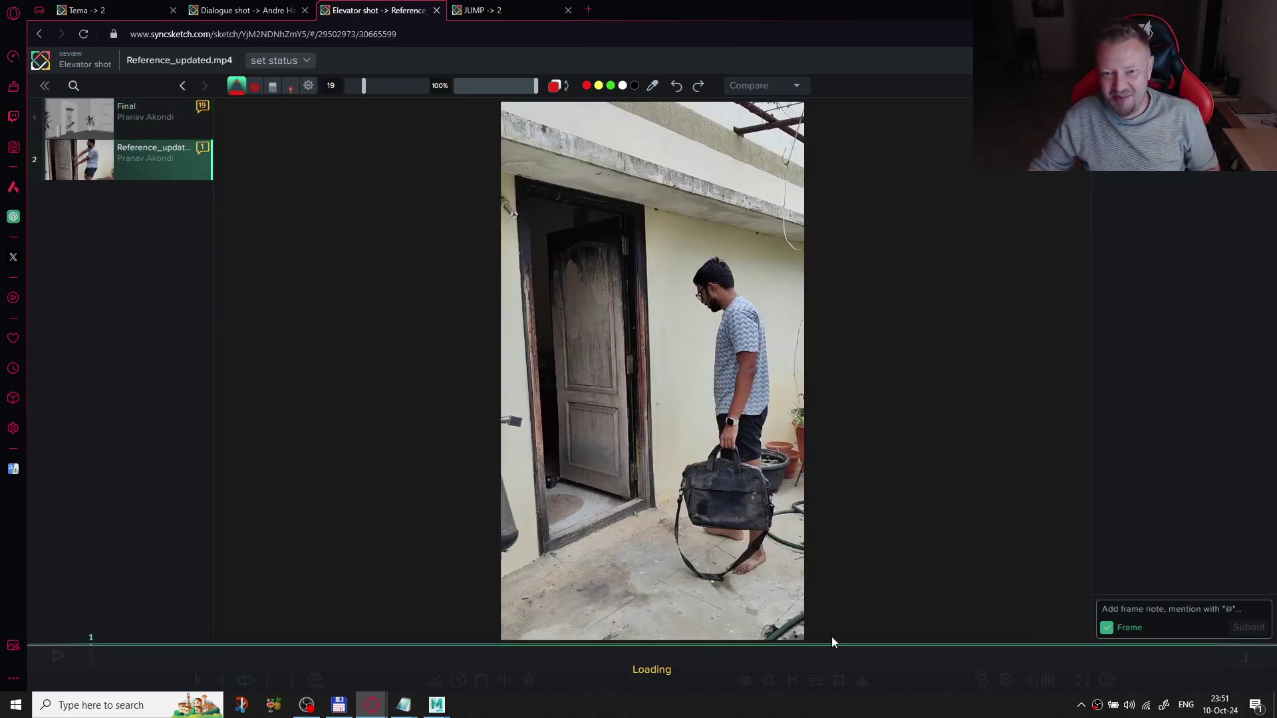
{"action": "left_click", "coordinate": [489, 657]}
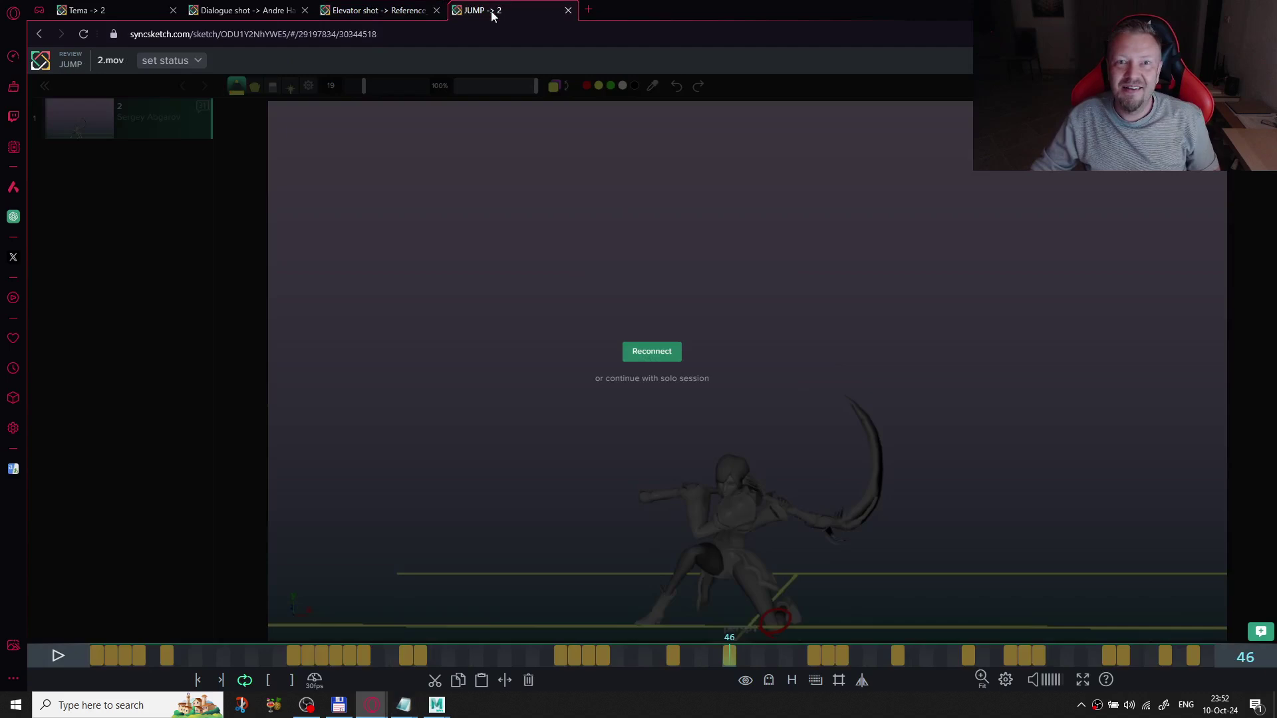
- Switch to the JUMP review, reconnect to its session and scrub through the shot and its existing sketches up to frame 52
{"action": "left_click", "coordinate": [492, 11]}
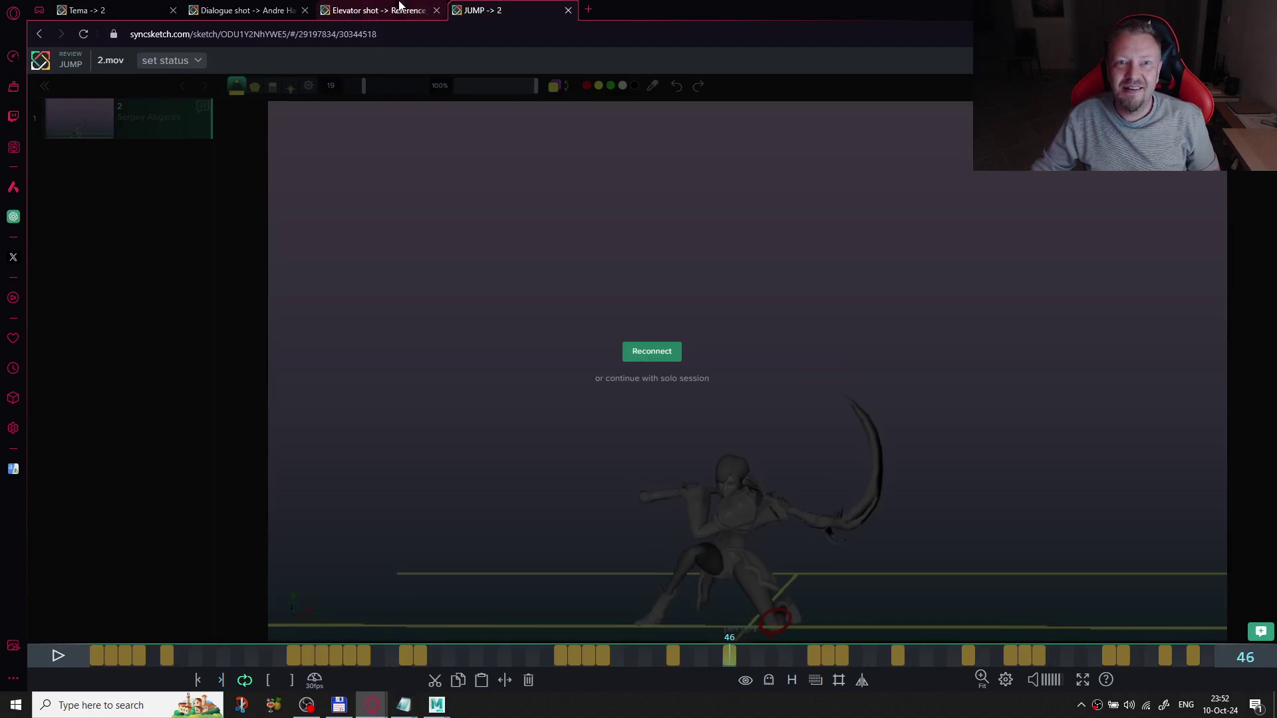
{"action": "left_click", "coordinate": [652, 352]}
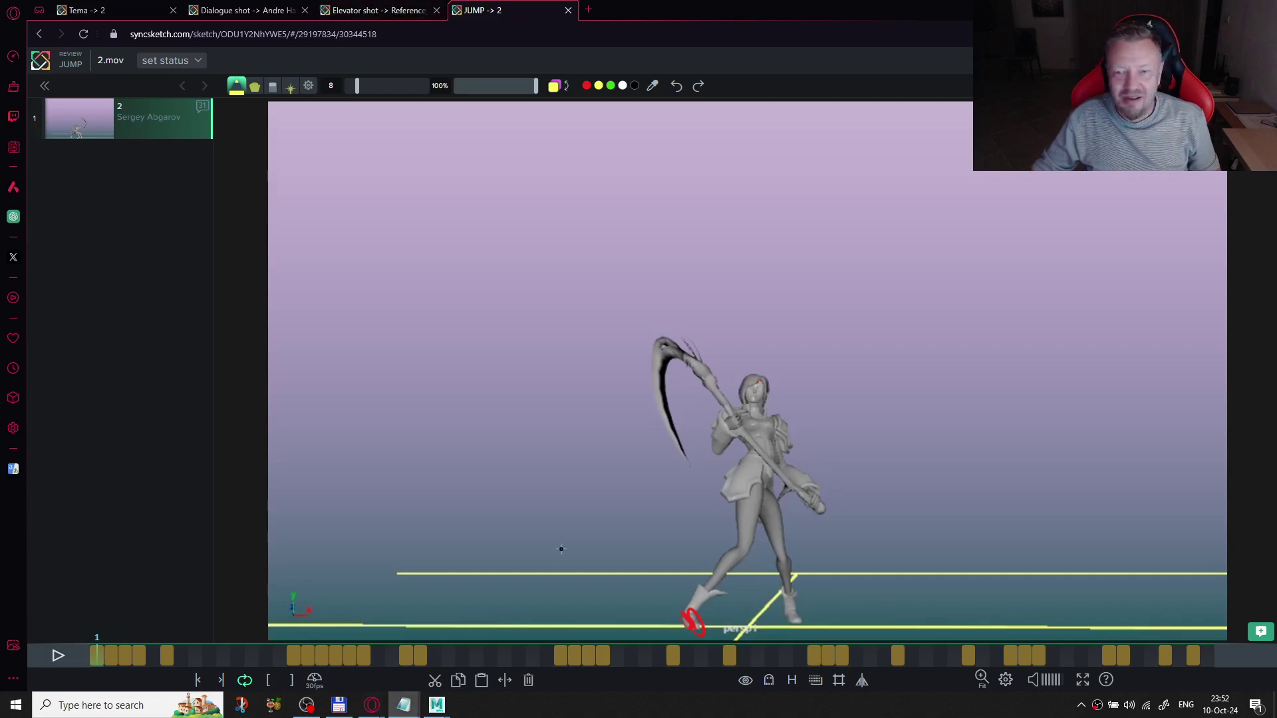
{"action": "left_click_drag", "start_coordinate": [380, 653], "coordinate": [1272, 663]}
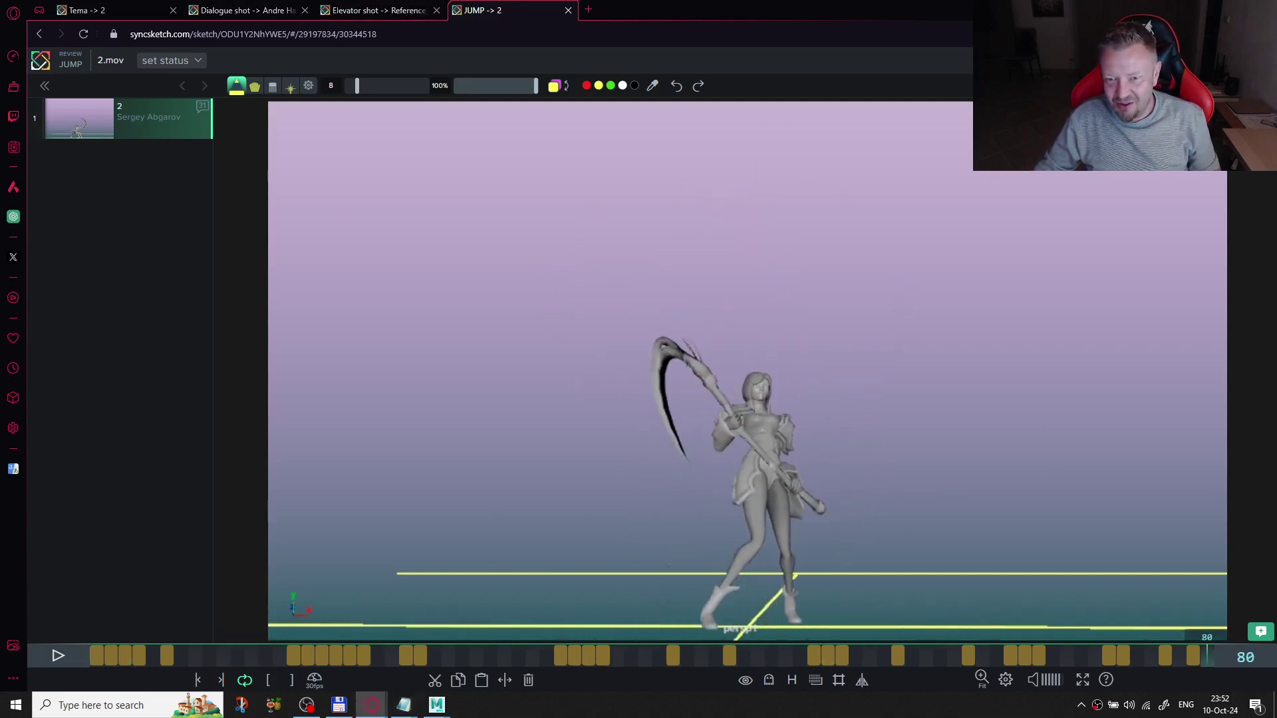
{"action": "mouse_move", "coordinate": [660, 651]}
{"action": "left_mouse_down"}
{"action": "mouse_move", "coordinate": [644, 655]}
{"action": "mouse_move", "coordinate": [1084, 644]}
{"action": "mouse_move", "coordinate": [743, 660]}
{"action": "mouse_move", "coordinate": [1038, 652]}
{"action": "left_mouse_up"}
{"action": "mouse_move", "coordinate": [117, 648]}
{"action": "left_mouse_down"}
{"action": "mouse_move", "coordinate": [100, 655]}
{"action": "mouse_move", "coordinate": [608, 683]}
{"action": "mouse_move", "coordinate": [504, 684]}
{"action": "left_mouse_up"}
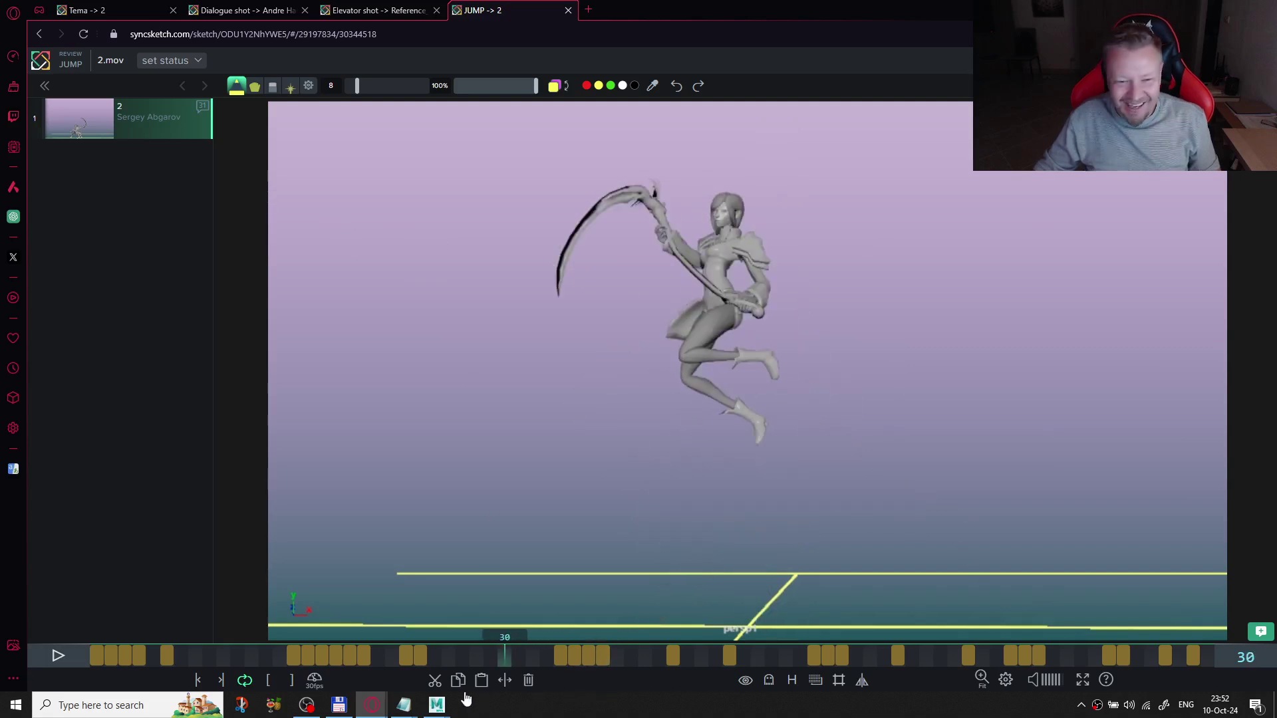
{"action": "left_click_drag", "start_coordinate": [575, 652], "coordinate": [588, 652]}
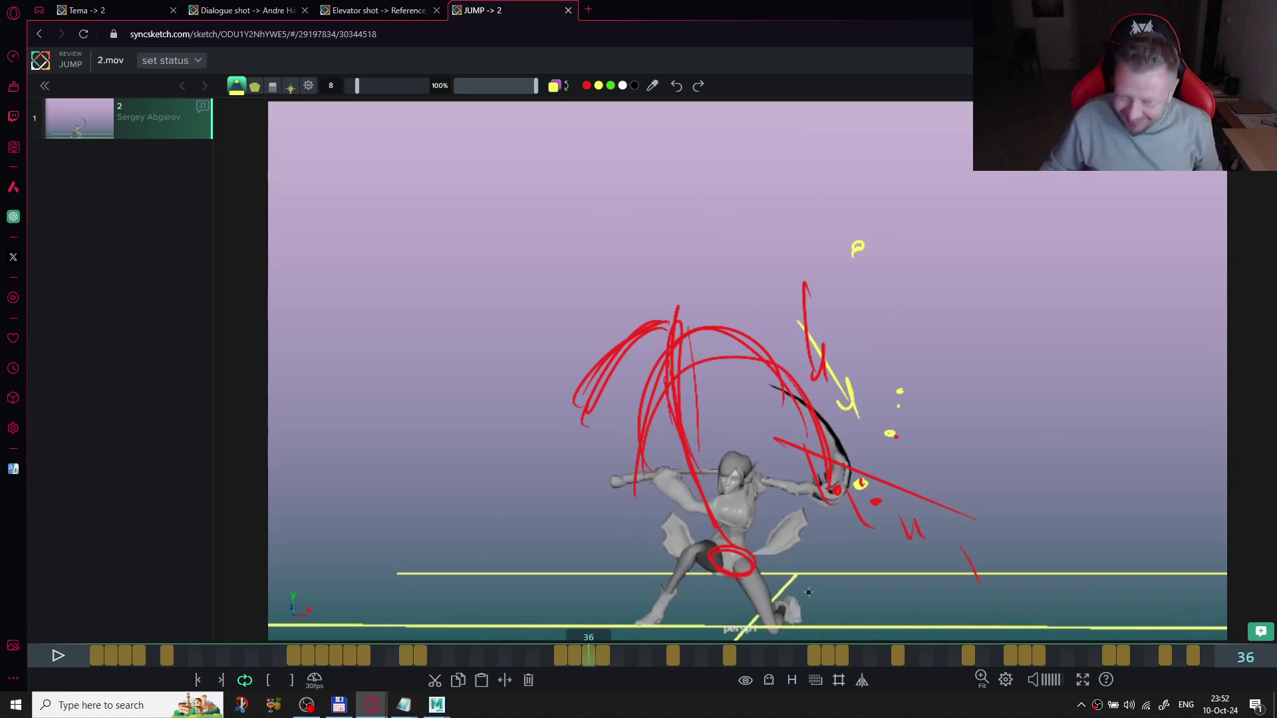
{"action": "left_click_drag", "start_coordinate": [589, 656], "coordinate": [813, 658]}
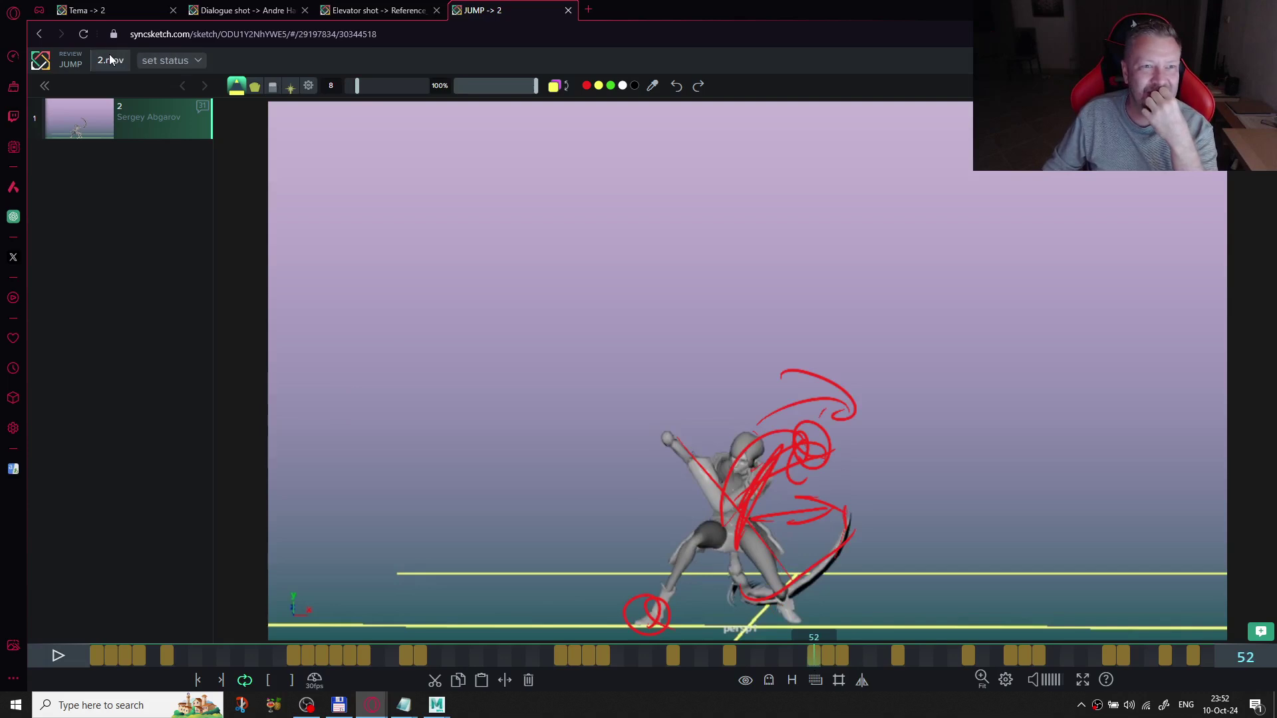
{"action": "left_click", "coordinate": [187, 67]}
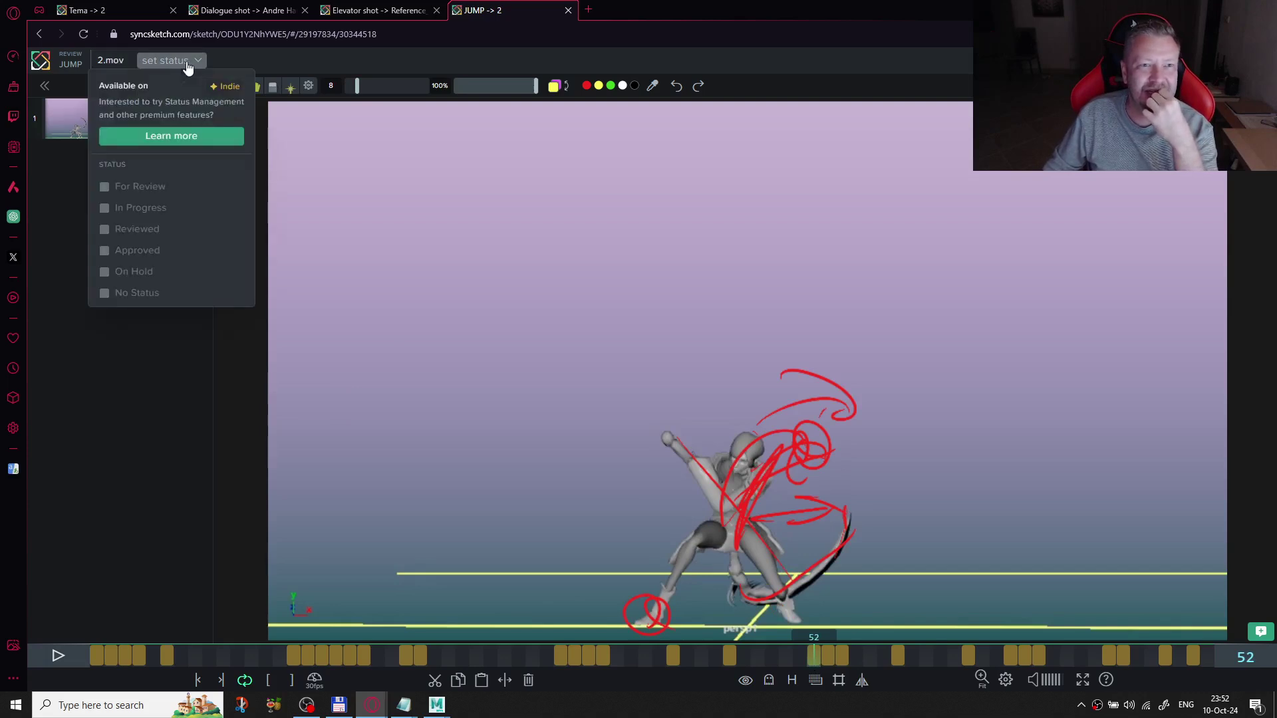
{"action": "left_click", "coordinate": [57, 173]}
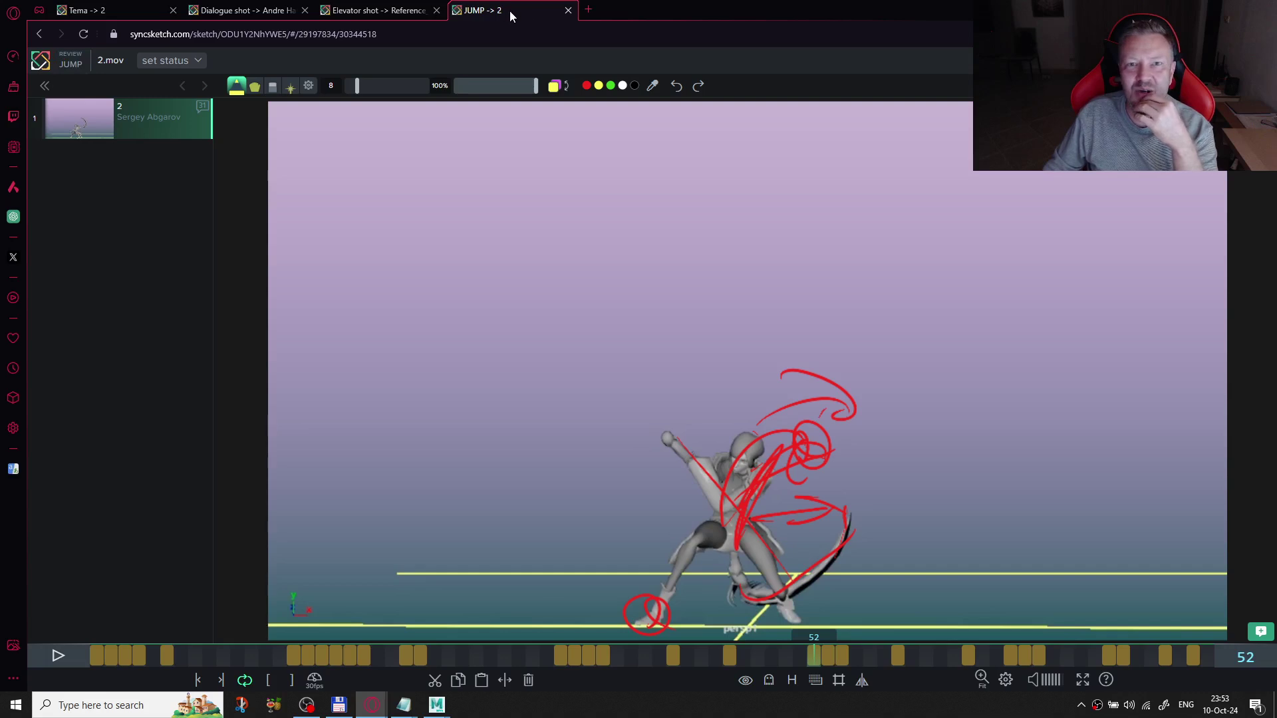
- Copy the JUMP review's web address and switch to Firefox to download the shot as JUMP - 2.mp4
{"action": "left_click", "coordinate": [393, 36]}
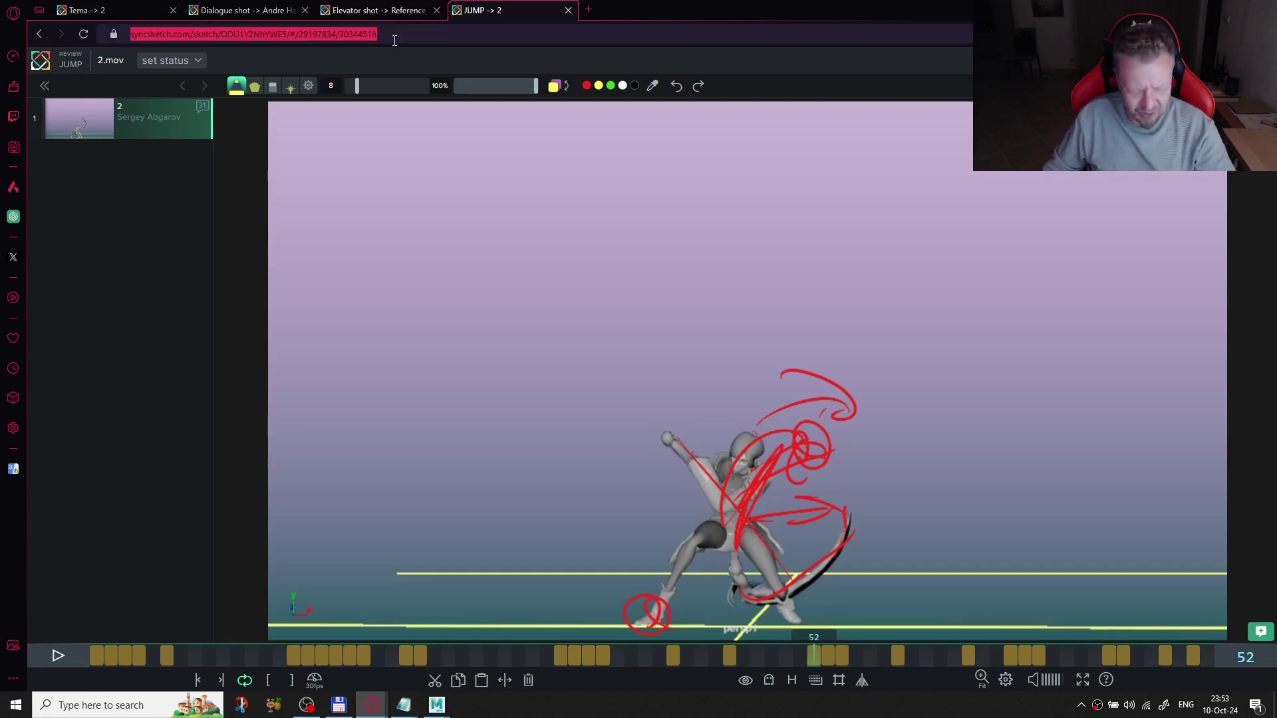
{"action": "left_click", "coordinate": [193, 705]}
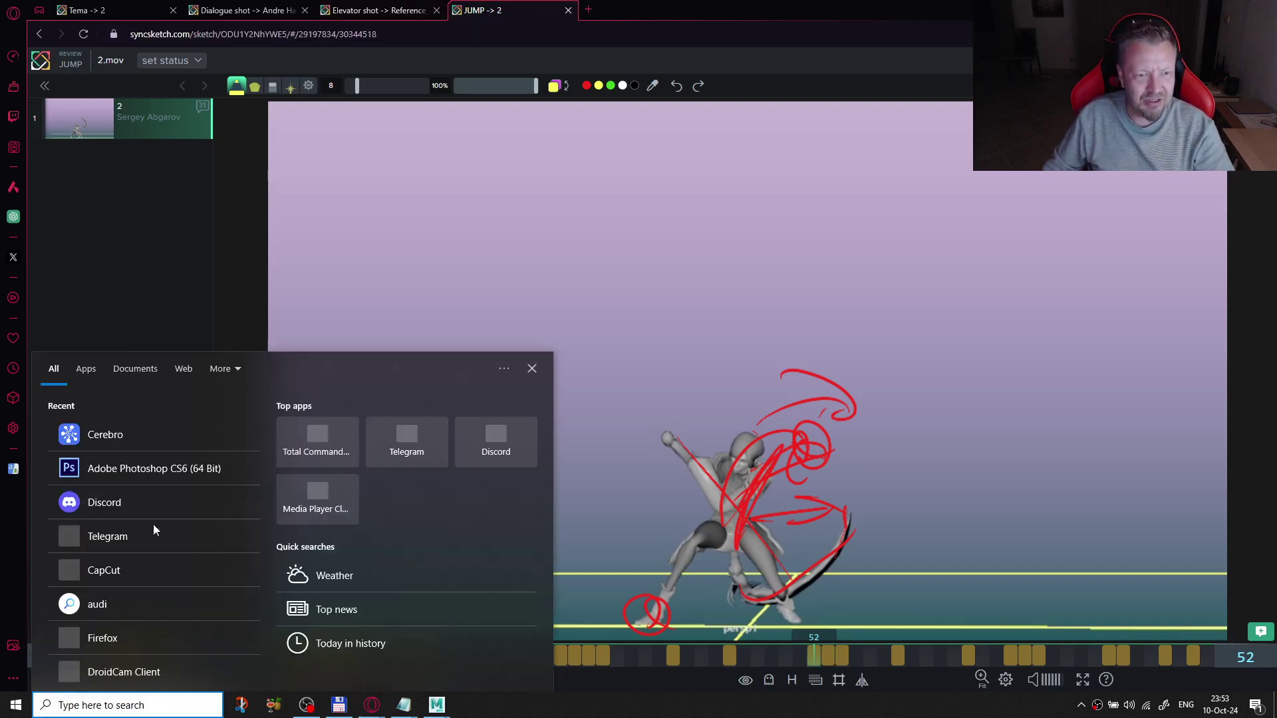
{"action": "left_click", "coordinate": [96, 639]}
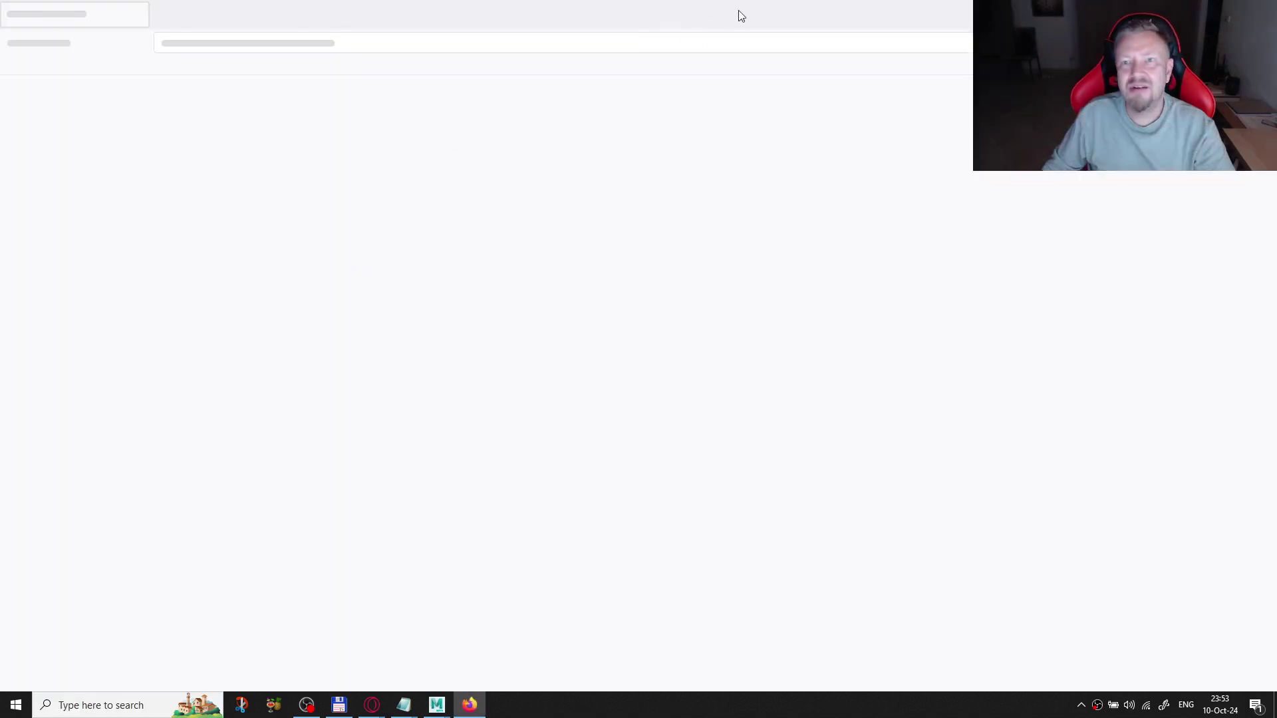
{"action": "left_click", "coordinate": [1261, 10]}
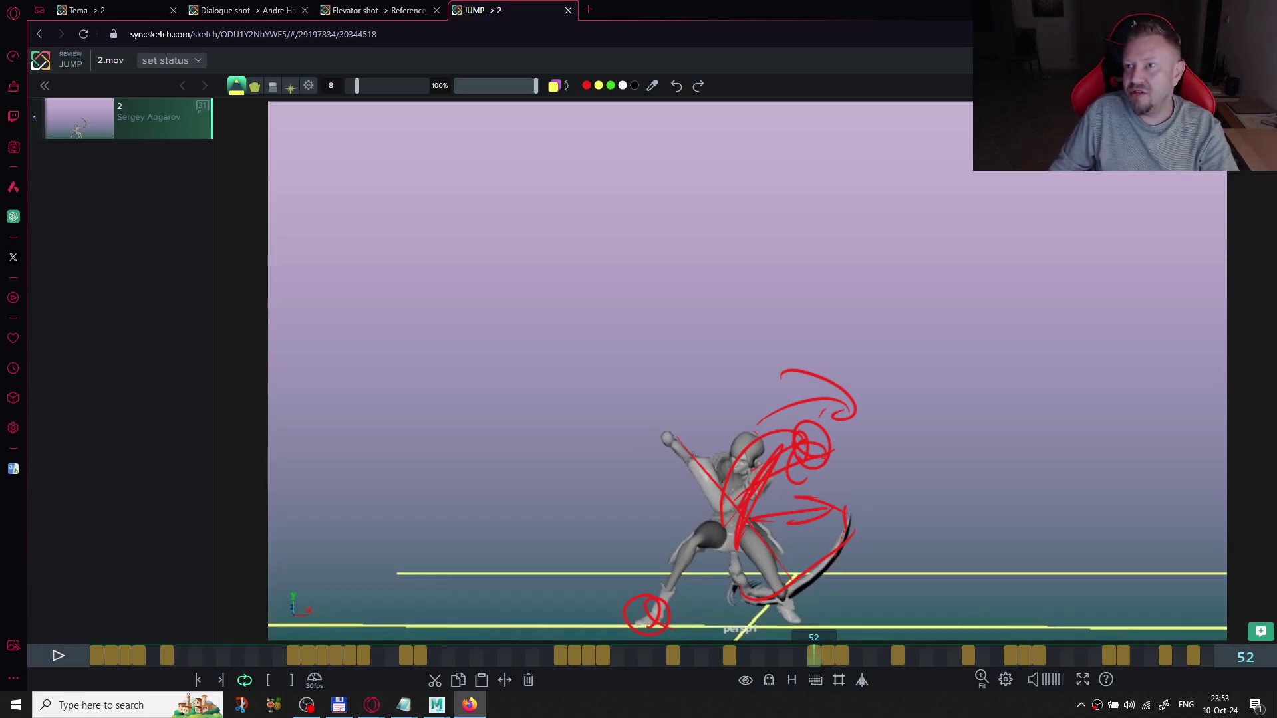
- Launch Blender from the desktop and open the recent file notes.blend
{"action": "key", "text": "super+d"}
{"action": "double_click", "coordinate": [31, 237]}
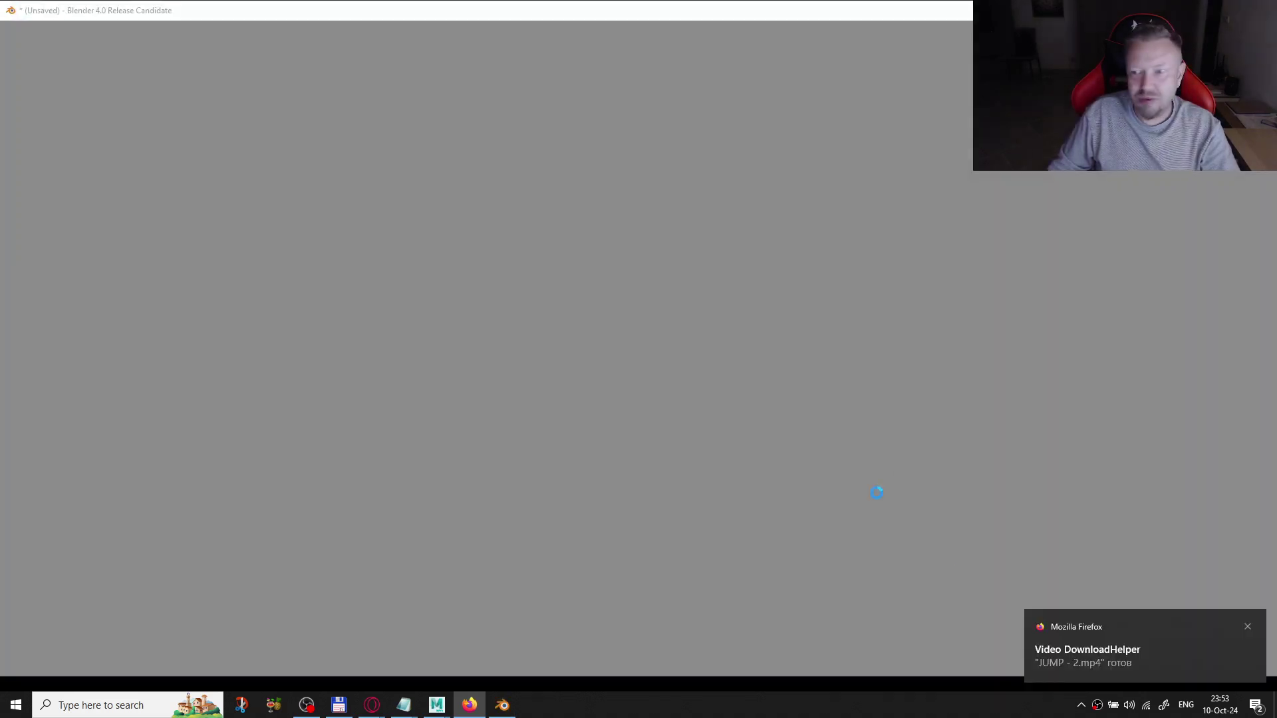
{"action": "left_click", "coordinate": [1247, 627]}
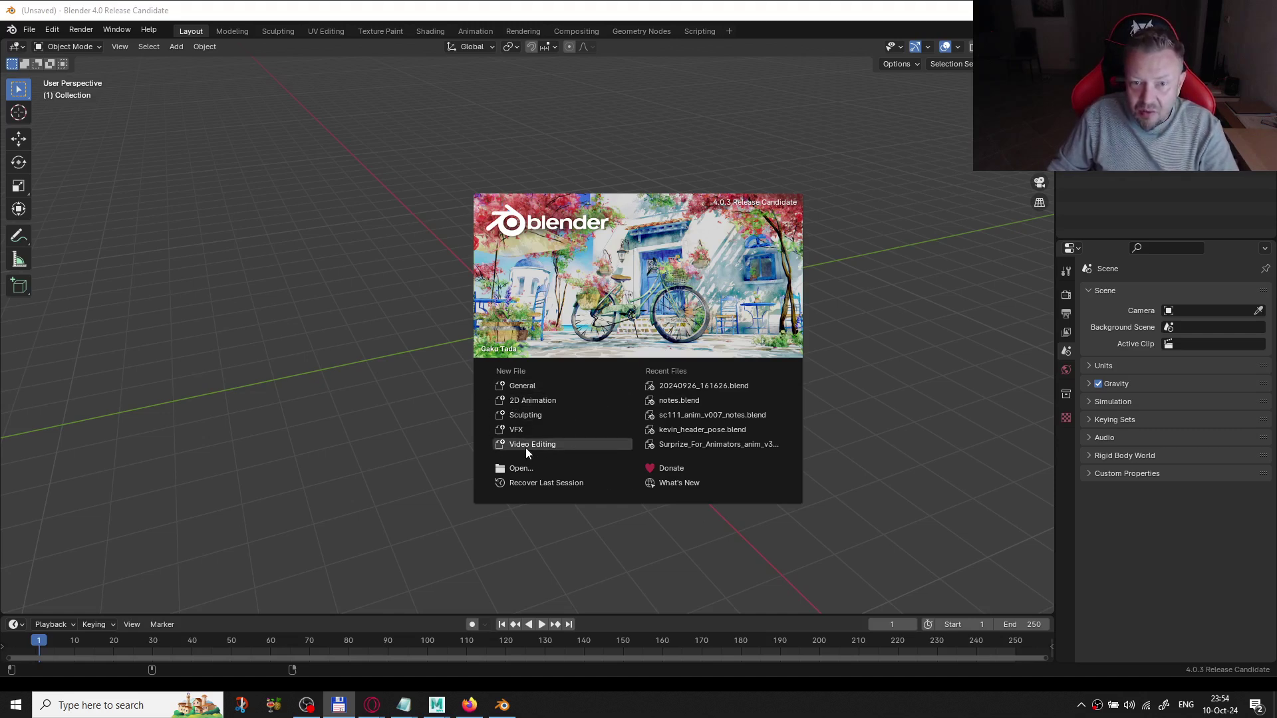
{"action": "left_click", "coordinate": [677, 399]}
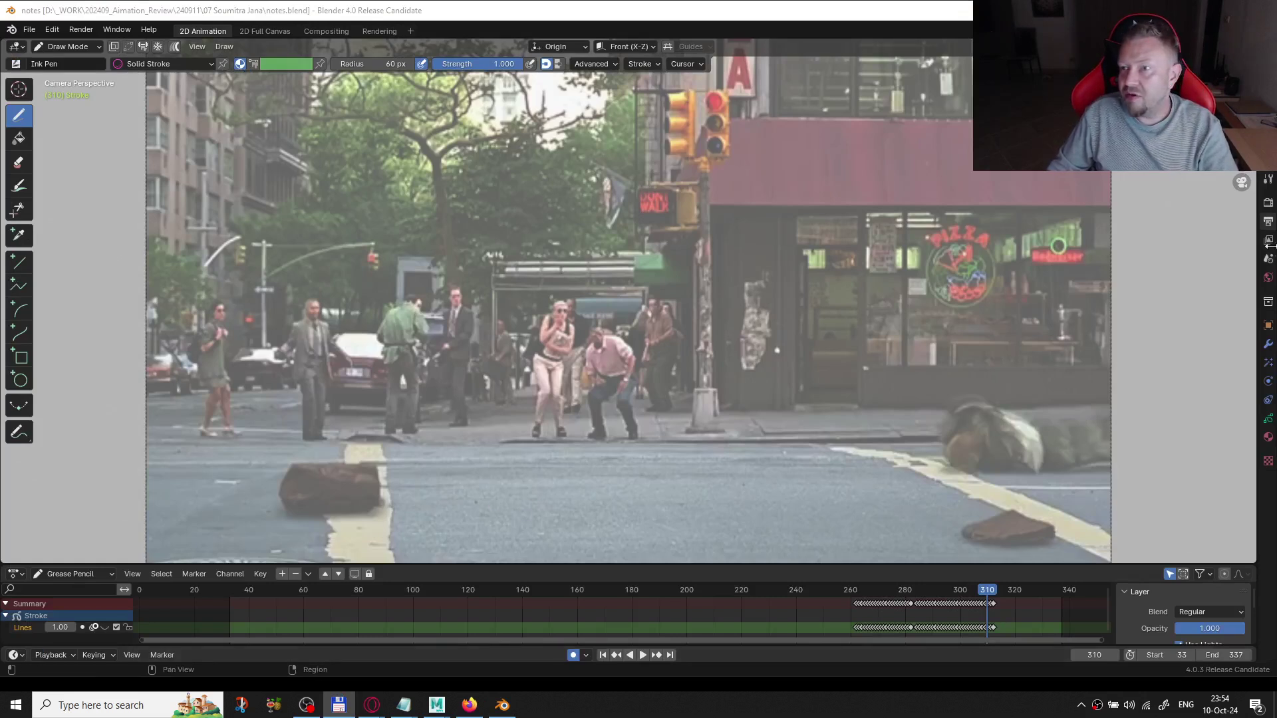
- Delete all Grease Pencil keyframes of the Stroke object and enlarge the outliner and properties areas
{"action": "left_click_drag", "start_coordinate": [1258, 248], "coordinate": [808, 299]}
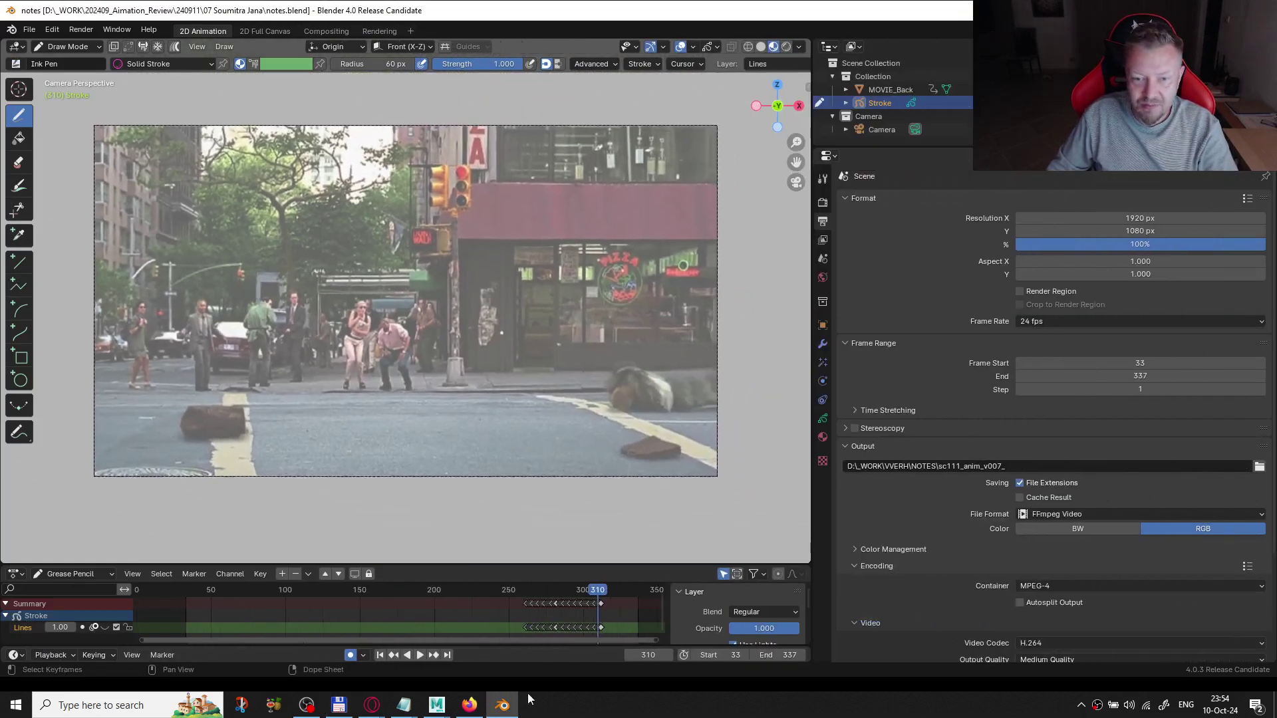
{"action": "left_click_drag", "start_coordinate": [610, 633], "coordinate": [506, 599]}
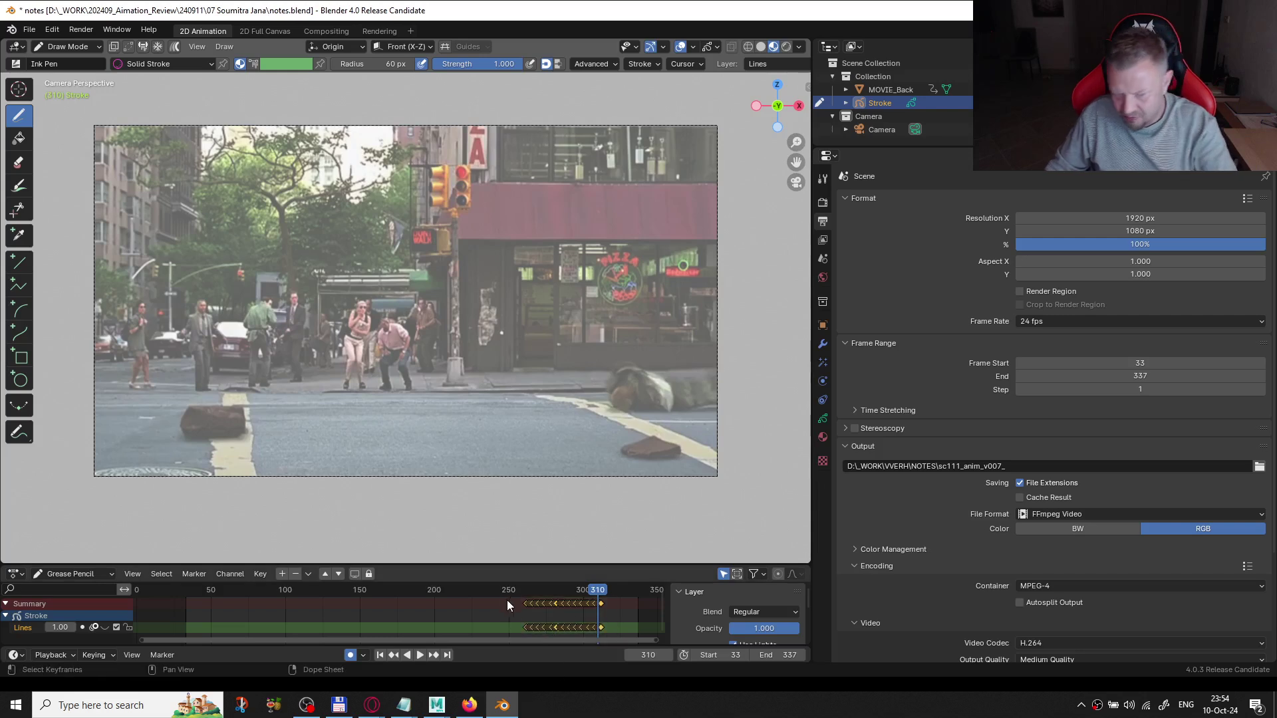
{"action": "key", "text": "Delete"}
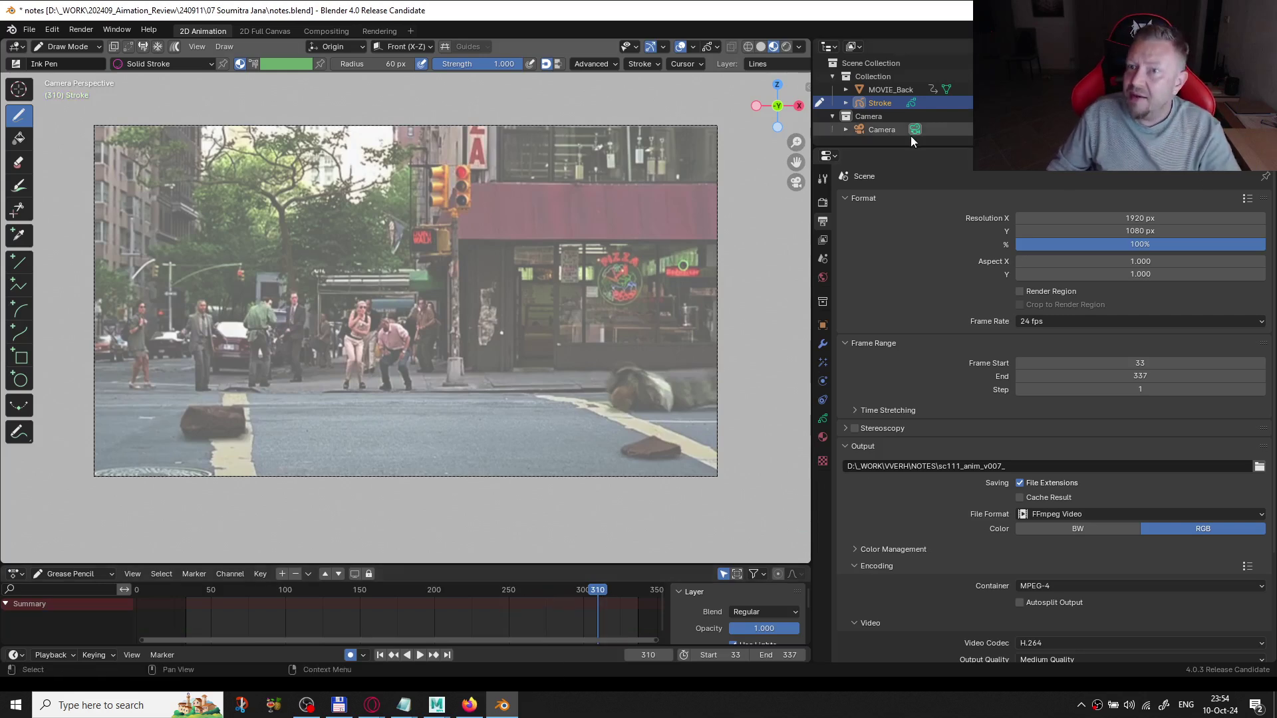
{"action": "left_click_drag", "start_coordinate": [846, 147], "coordinate": [861, 286]}
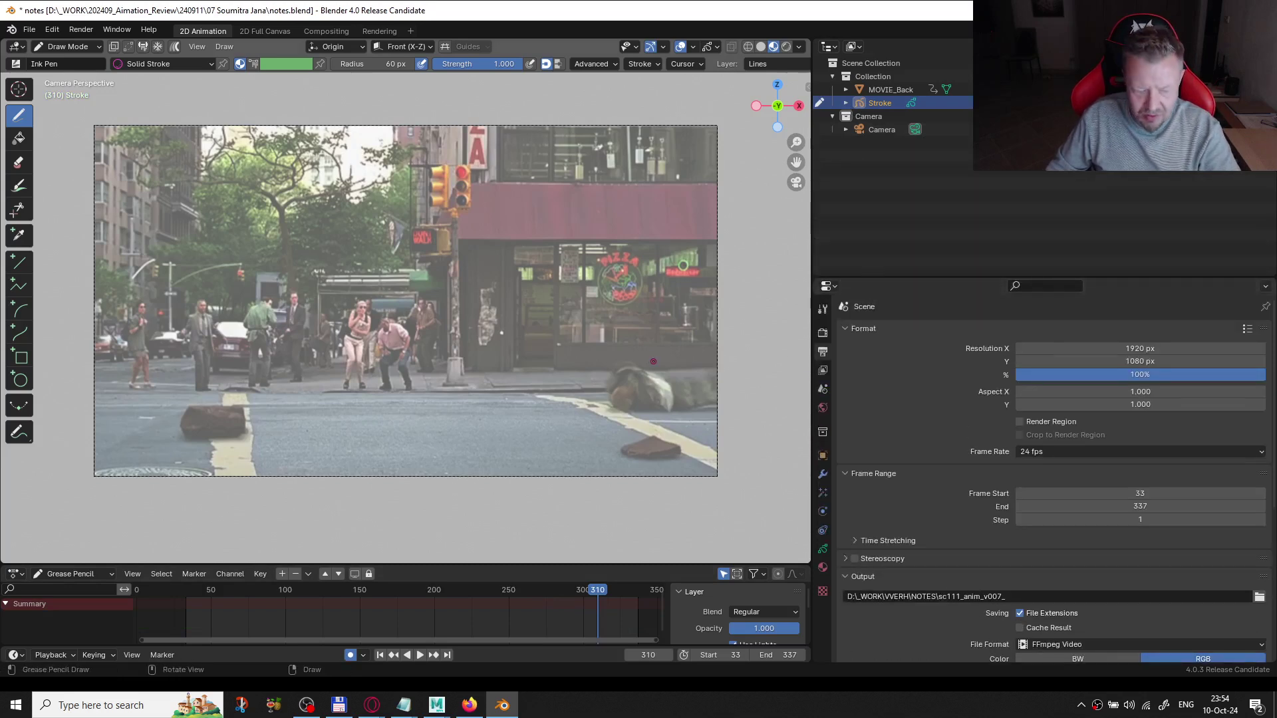
- Switch to Object Mode, select the MOVIE_Back plane and show its material settings
{"action": "left_click", "coordinate": [78, 46]}
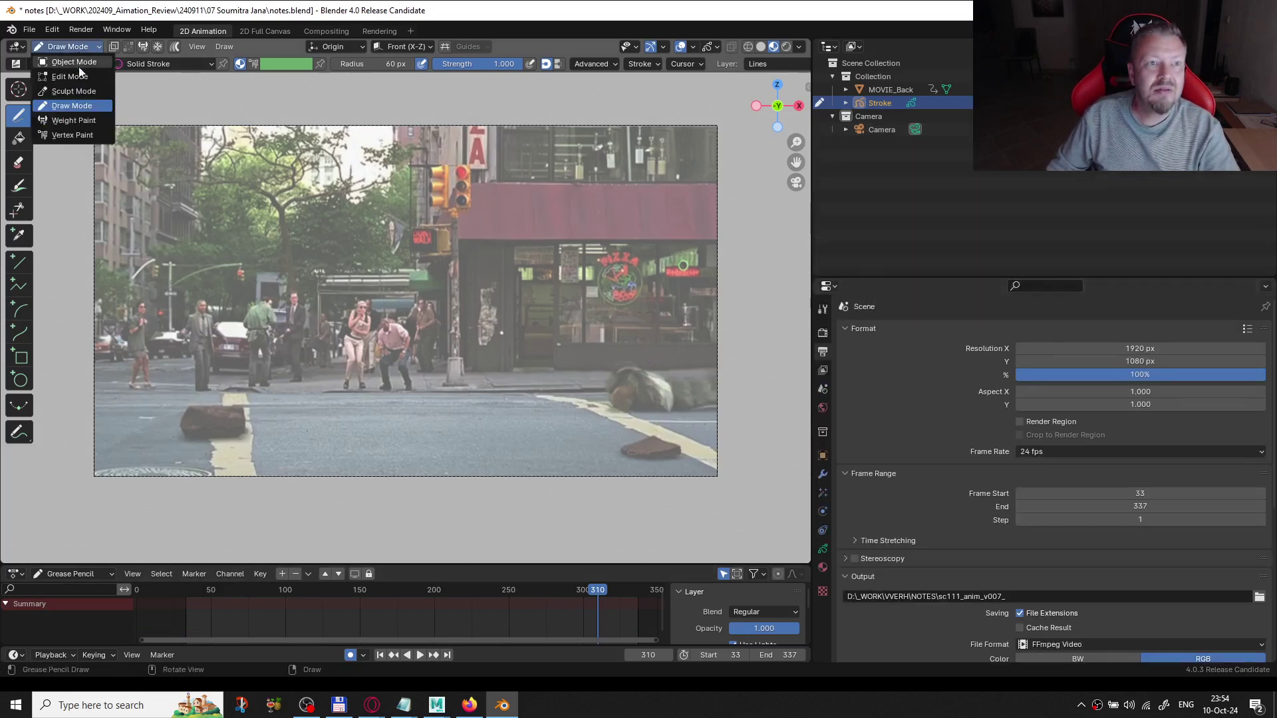
{"action": "left_click", "coordinate": [79, 62]}
{"action": "left_click", "coordinate": [465, 351]}
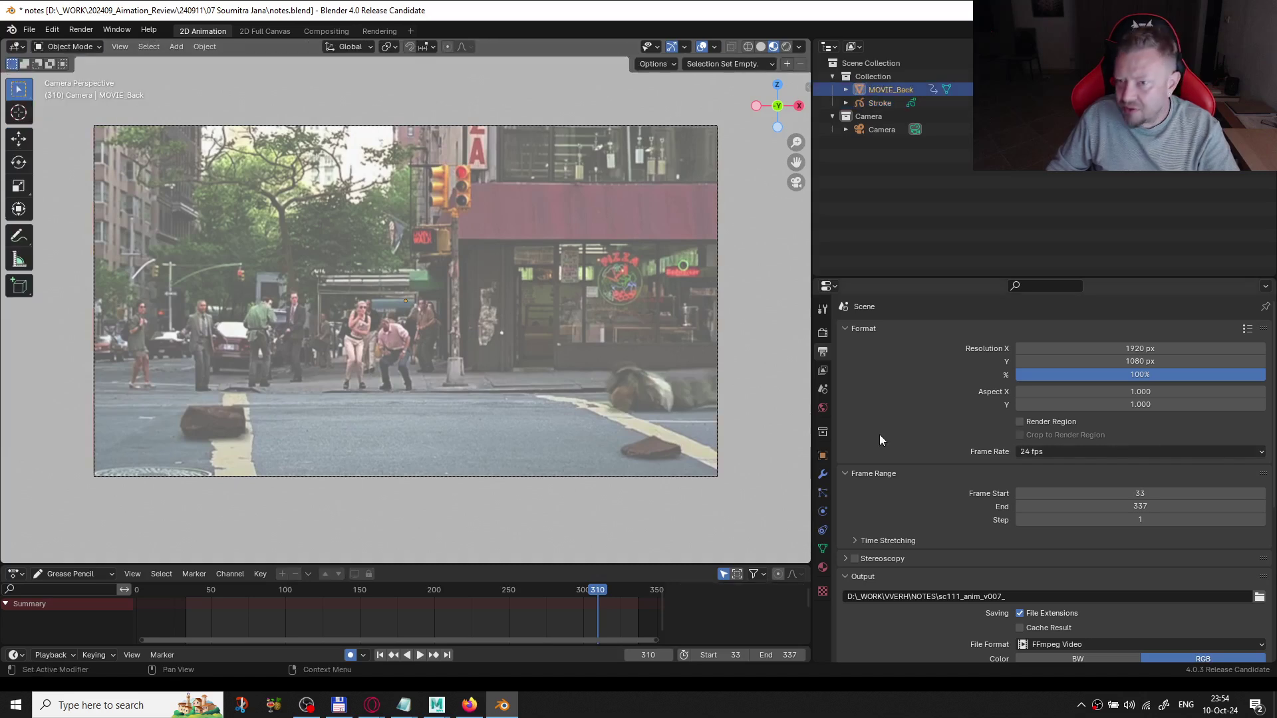
{"action": "left_click", "coordinate": [823, 567]}
- Open the file browser for replacing the movie file used as the material's base color texture
{"action": "left_click", "coordinate": [1168, 493]}
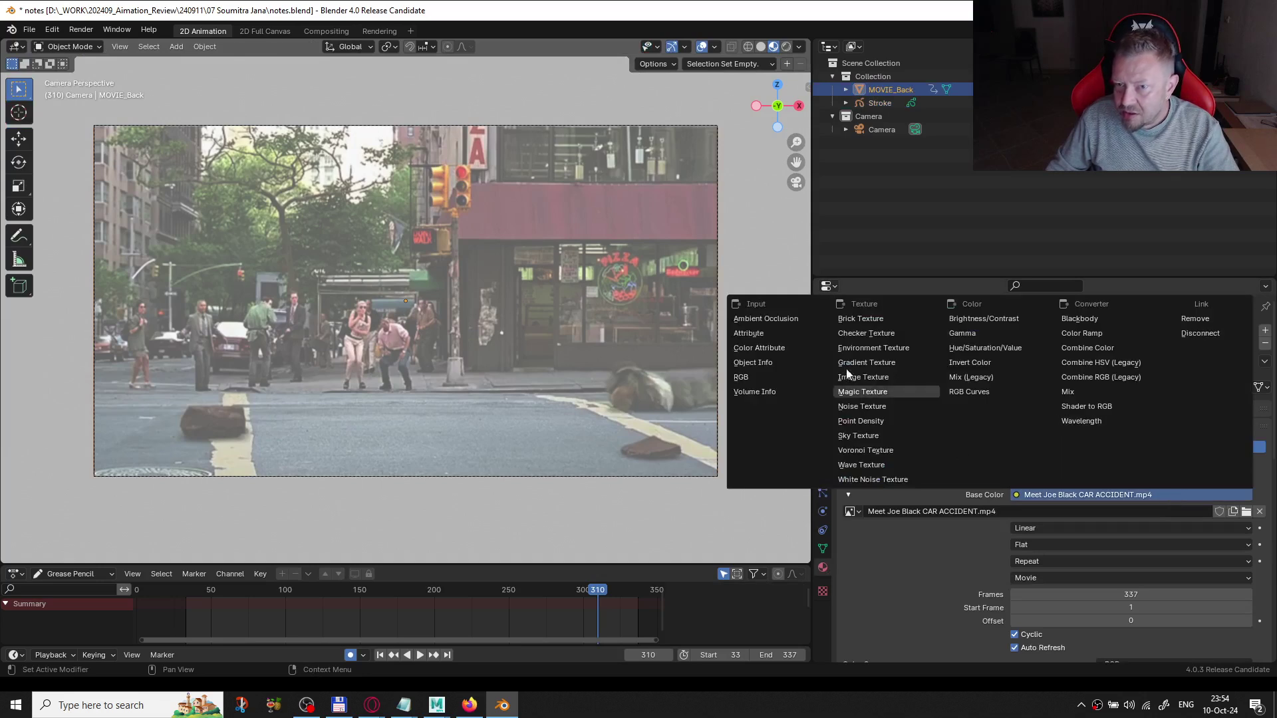
{"action": "left_click", "coordinate": [1116, 499]}
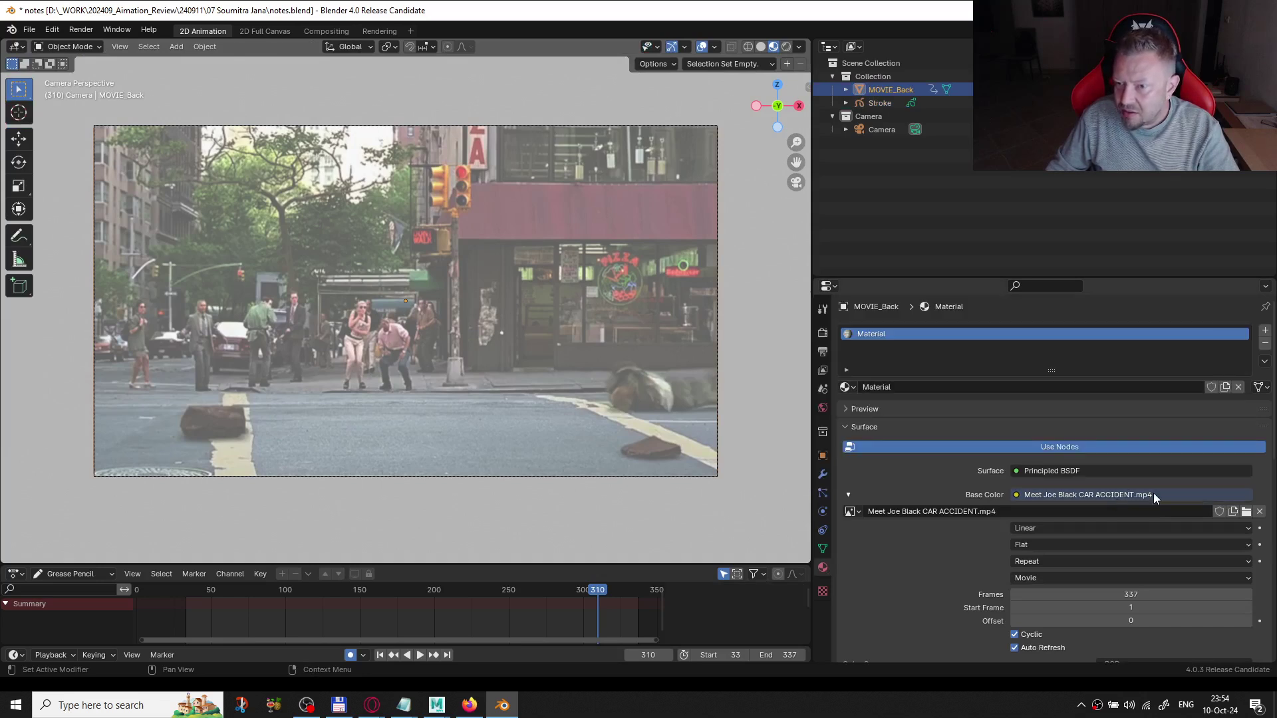
{"action": "left_click", "coordinate": [1056, 511]}
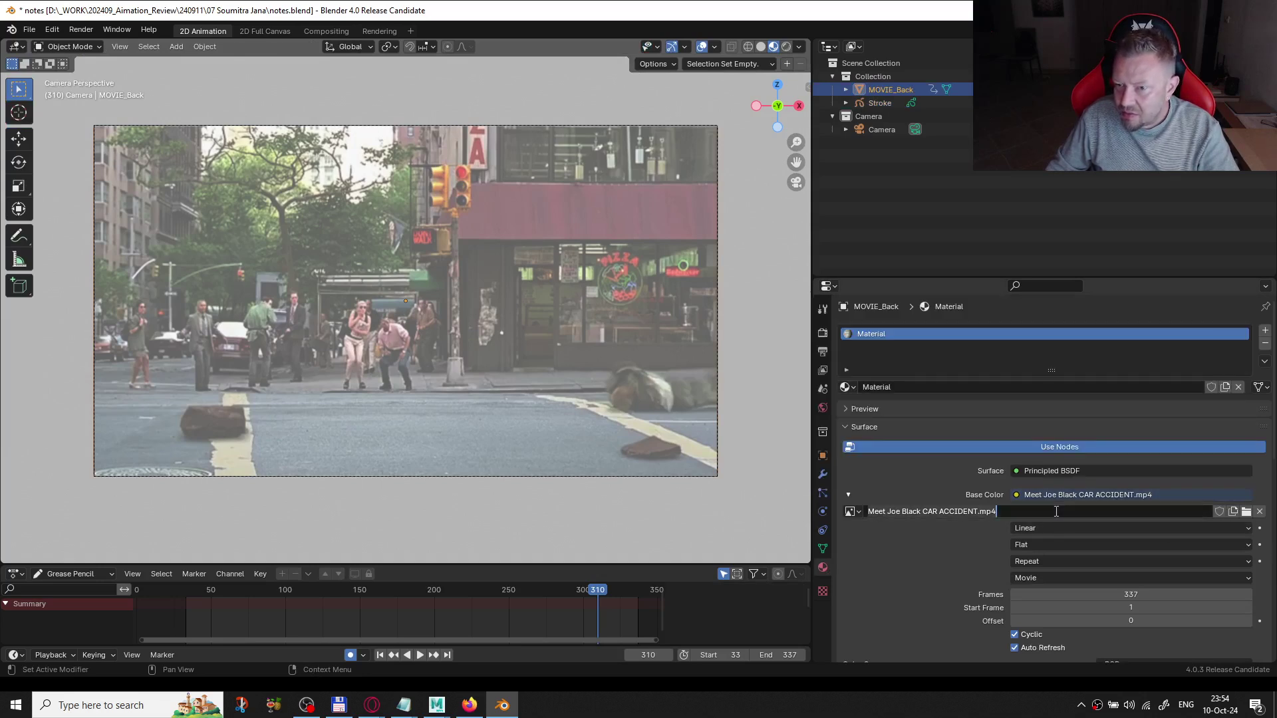
{"action": "left_click", "coordinate": [1247, 512]}
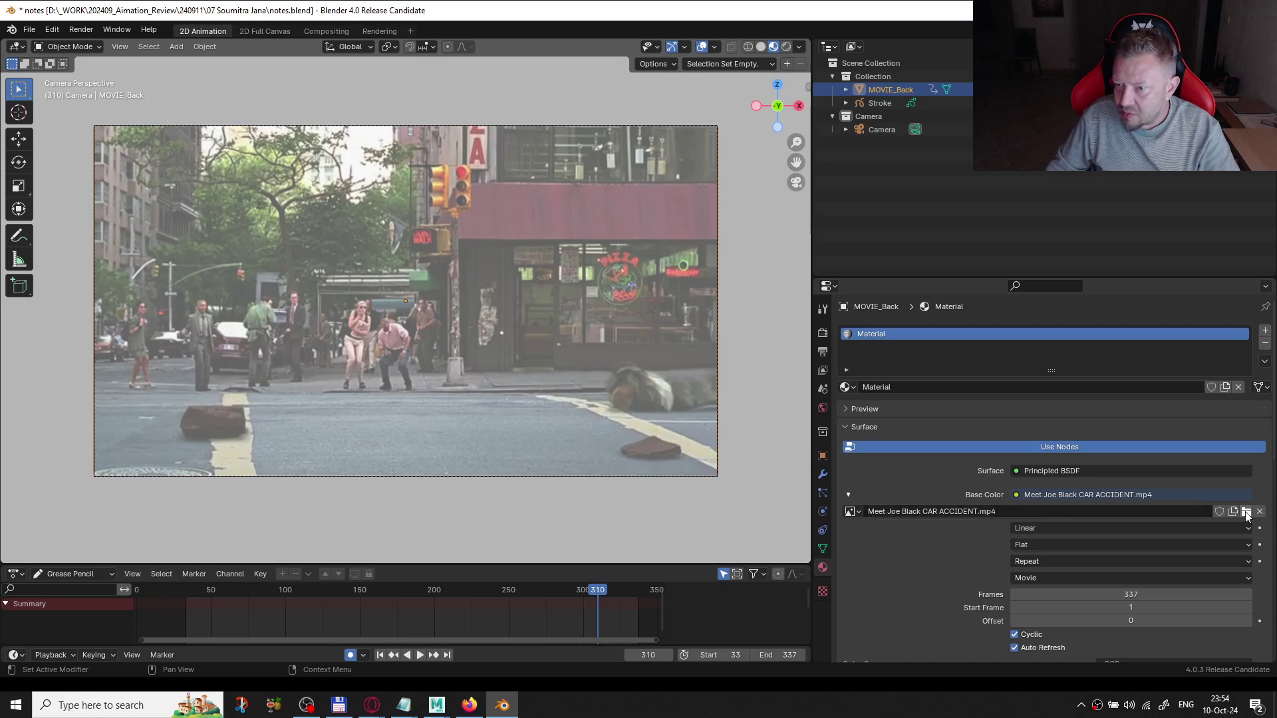
{"action": "left_click", "coordinate": [1247, 514]}
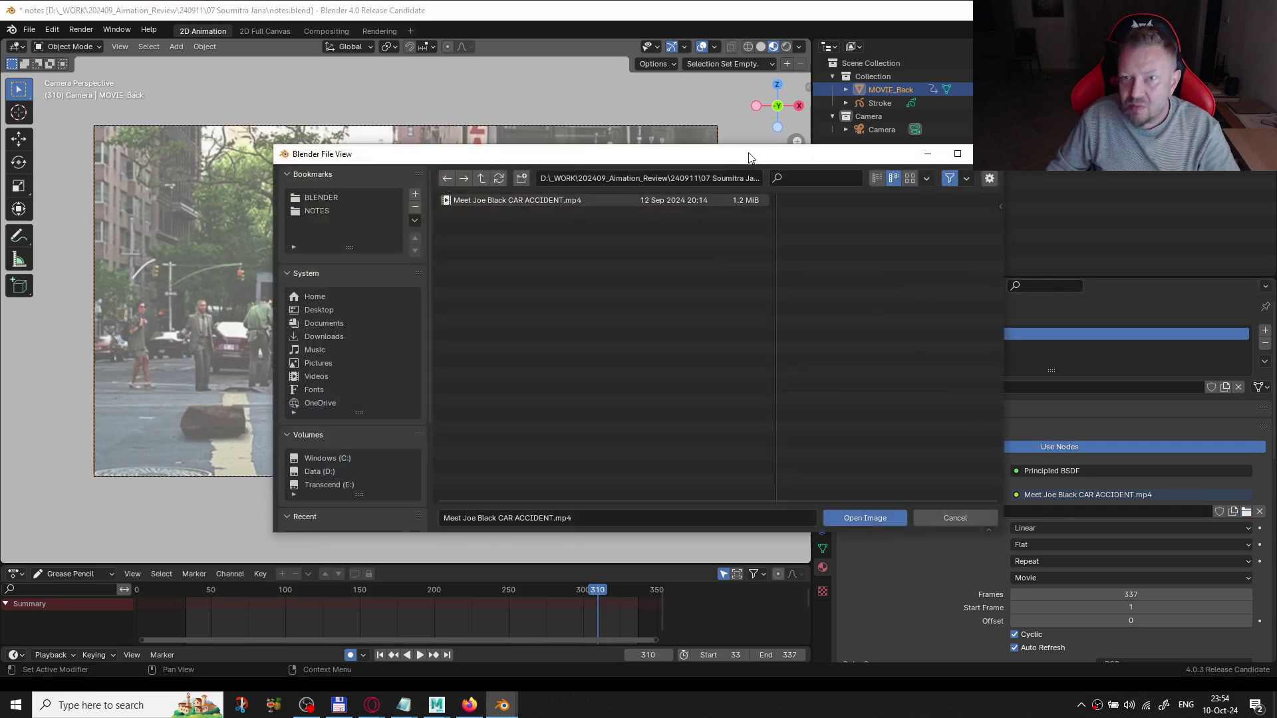
- Browse to the downloaded clip and load JUMP - 2.mp4 as the MOVIE_Back material's movie texture
{"action": "left_click_drag", "start_coordinate": [750, 161], "coordinate": [710, 171]}
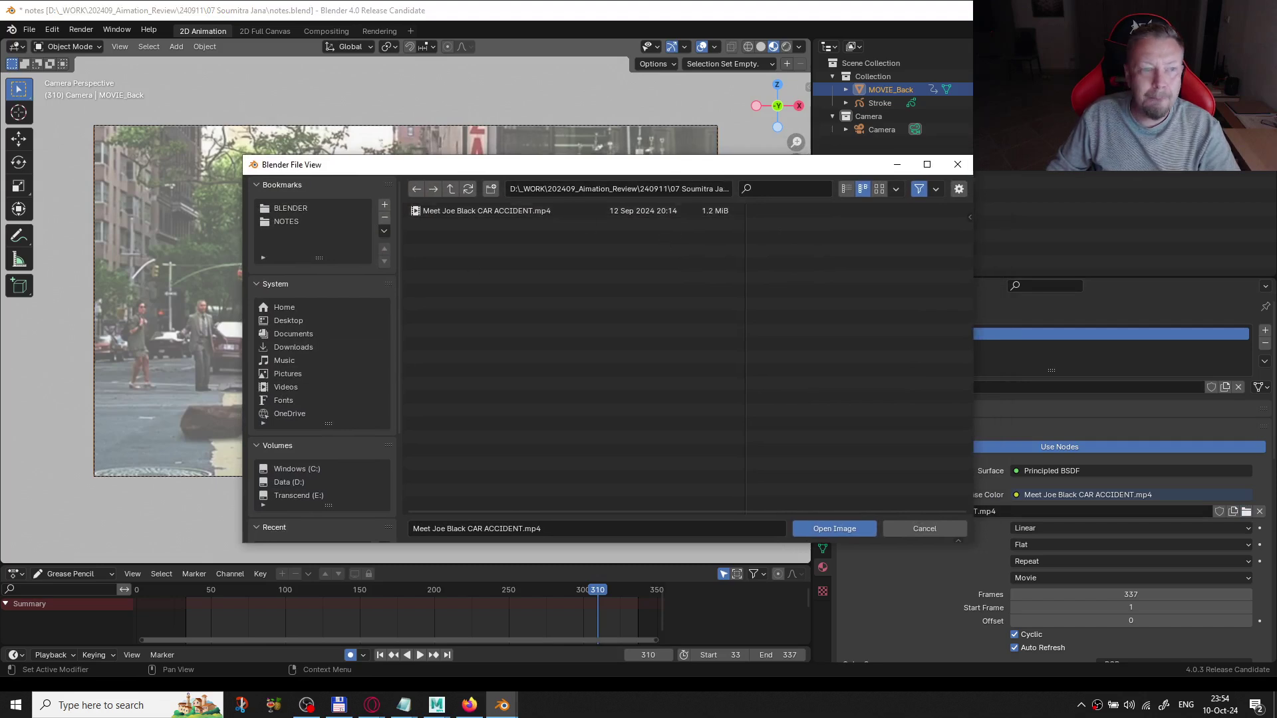
{"action": "key", "text": "alt+Tab"}
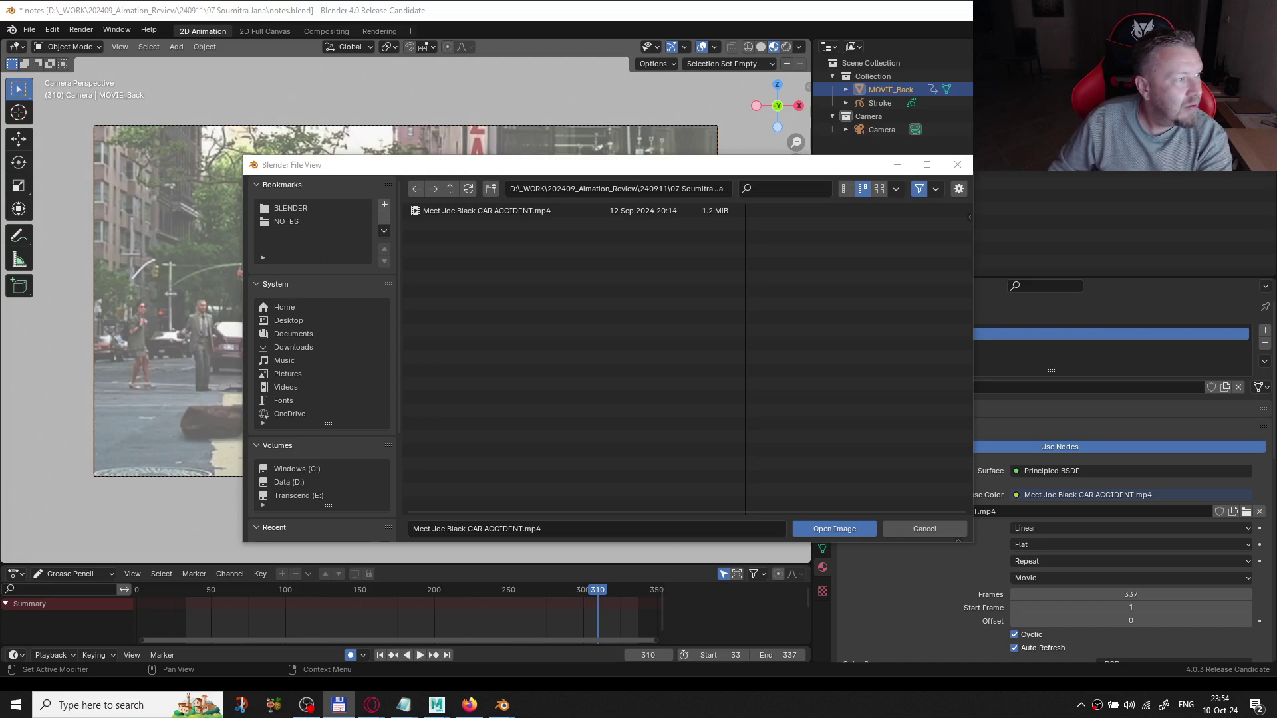
{"action": "key", "text": "alt+Tab"}
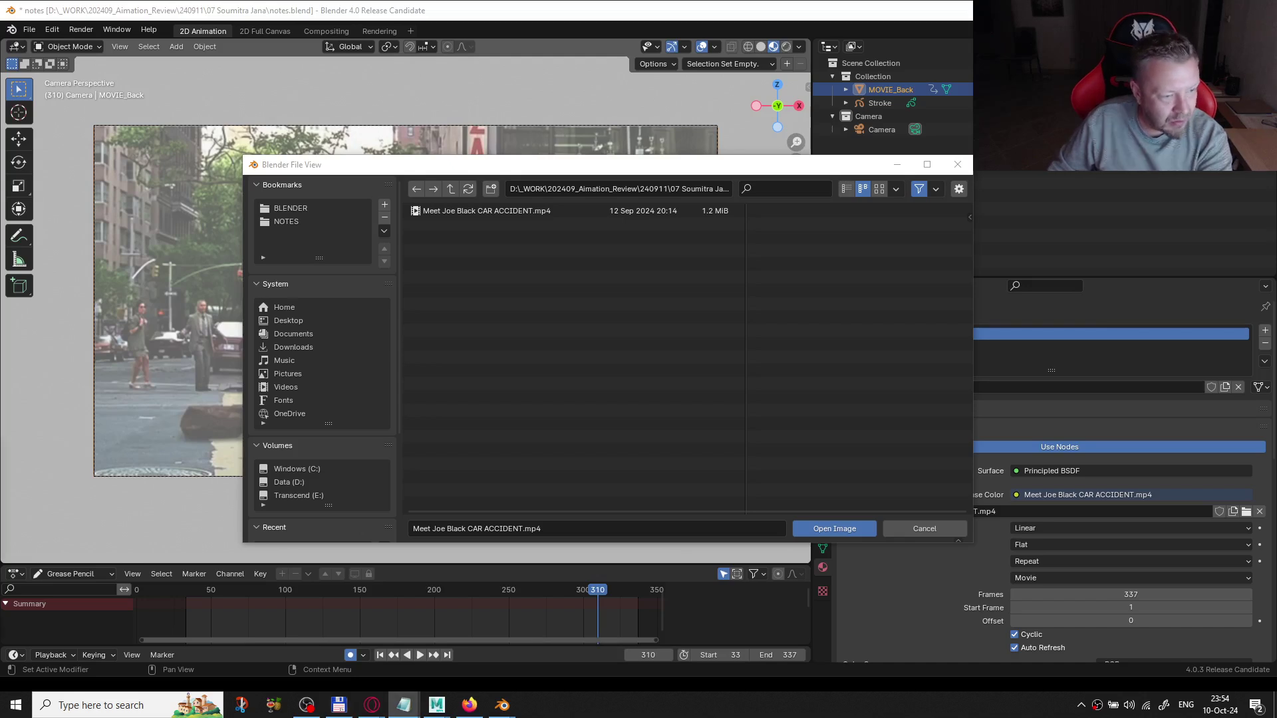
{"action": "key", "text": "alt+Tab"}
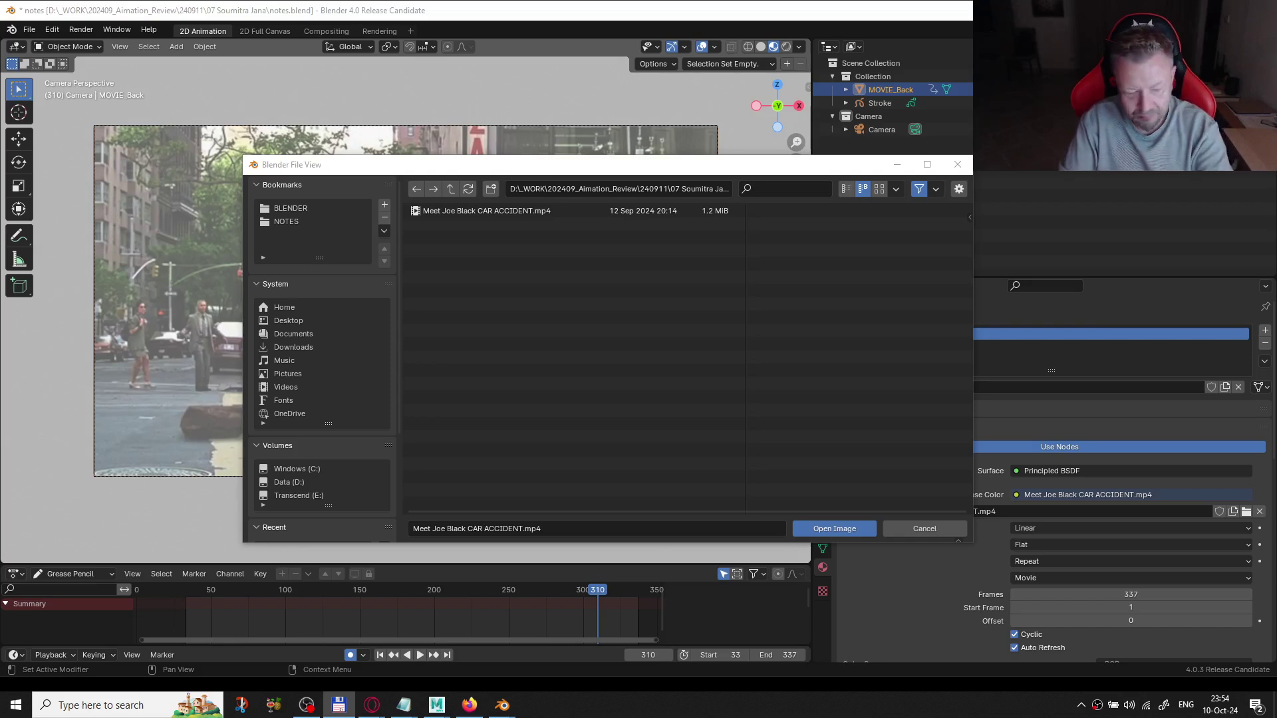
{"action": "left_click", "coordinate": [550, 171]}
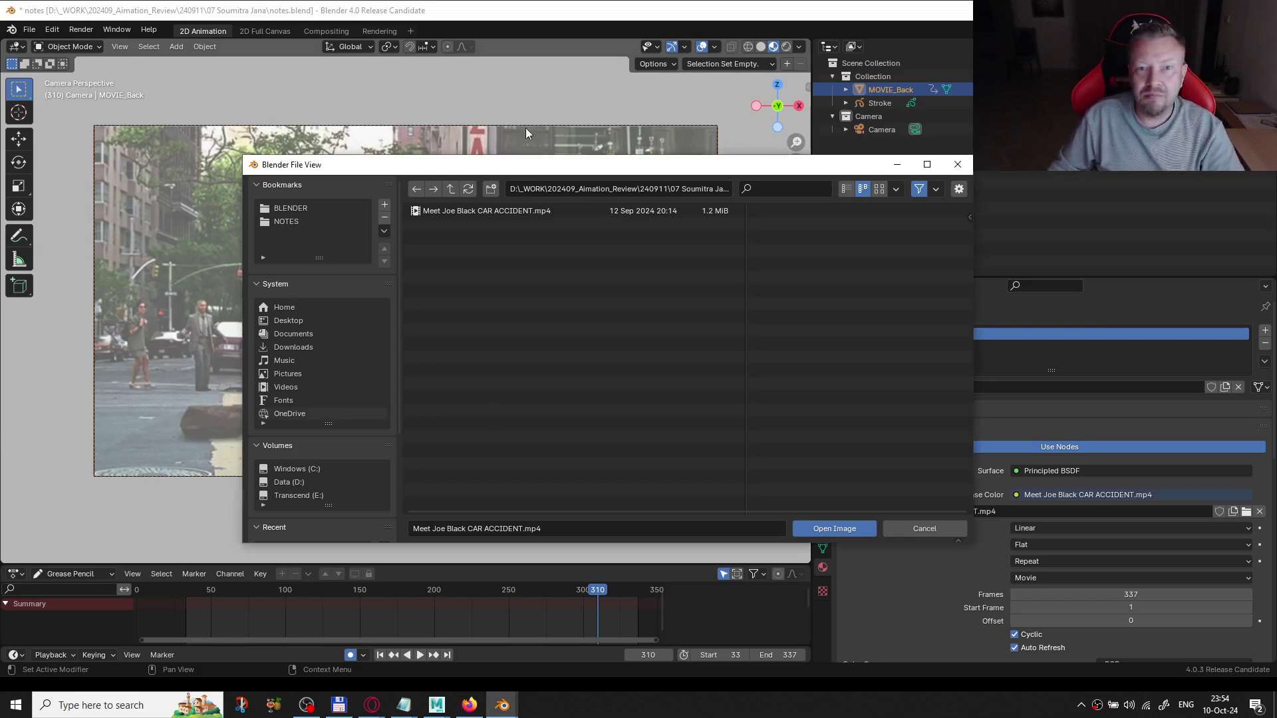
{"action": "left_click", "coordinate": [452, 190]}
{"action": "left_click", "coordinate": [450, 190]}
{"action": "double_click", "coordinate": [433, 237]}
{"action": "double_click", "coordinate": [439, 210]}
{"action": "double_click", "coordinate": [445, 210]}
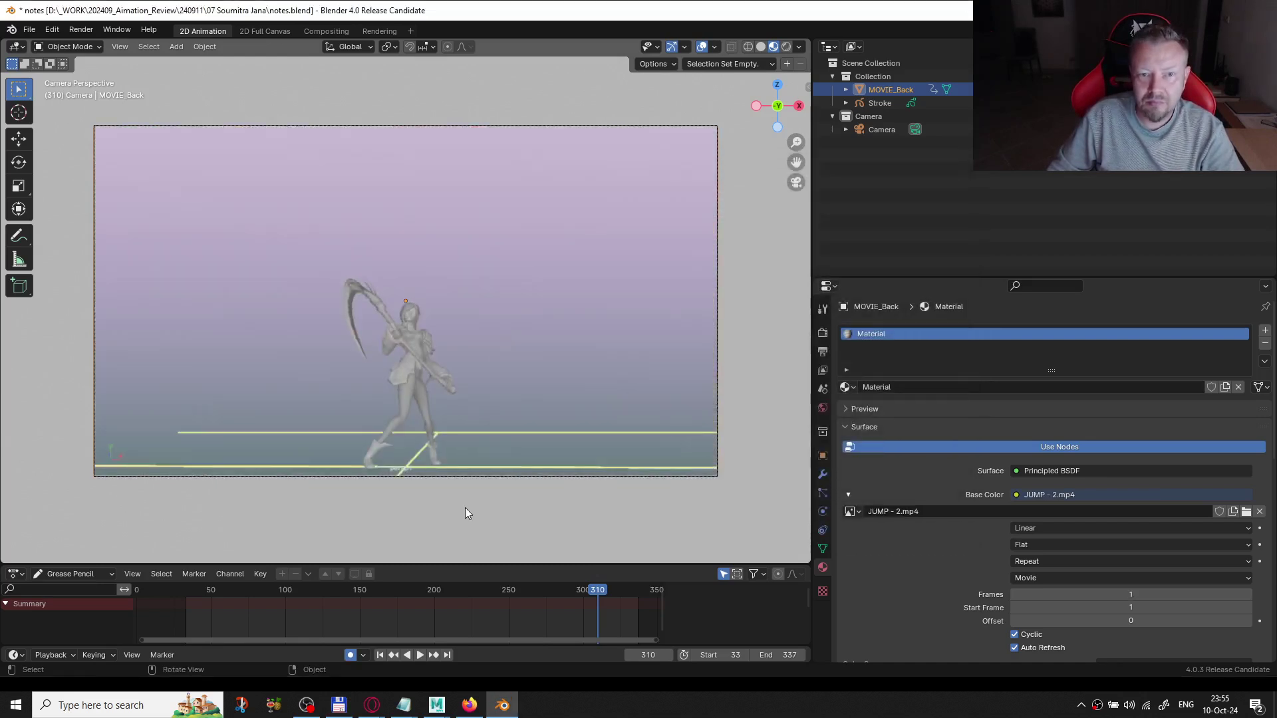
- Play and scrub the timeline to check the playback of the JUMP clip, and look at the texture's source options
{"action": "left_click", "coordinate": [201, 591]}
{"action": "key", "text": "space"}
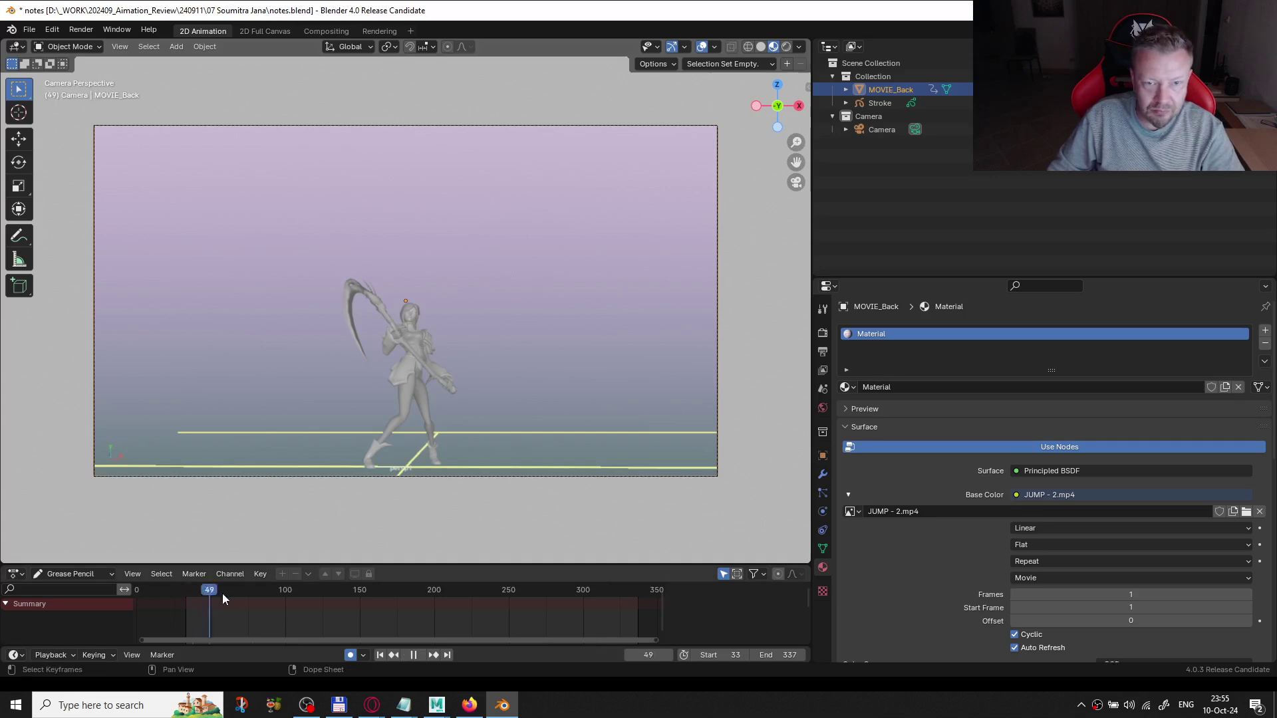
{"action": "key", "text": "space"}
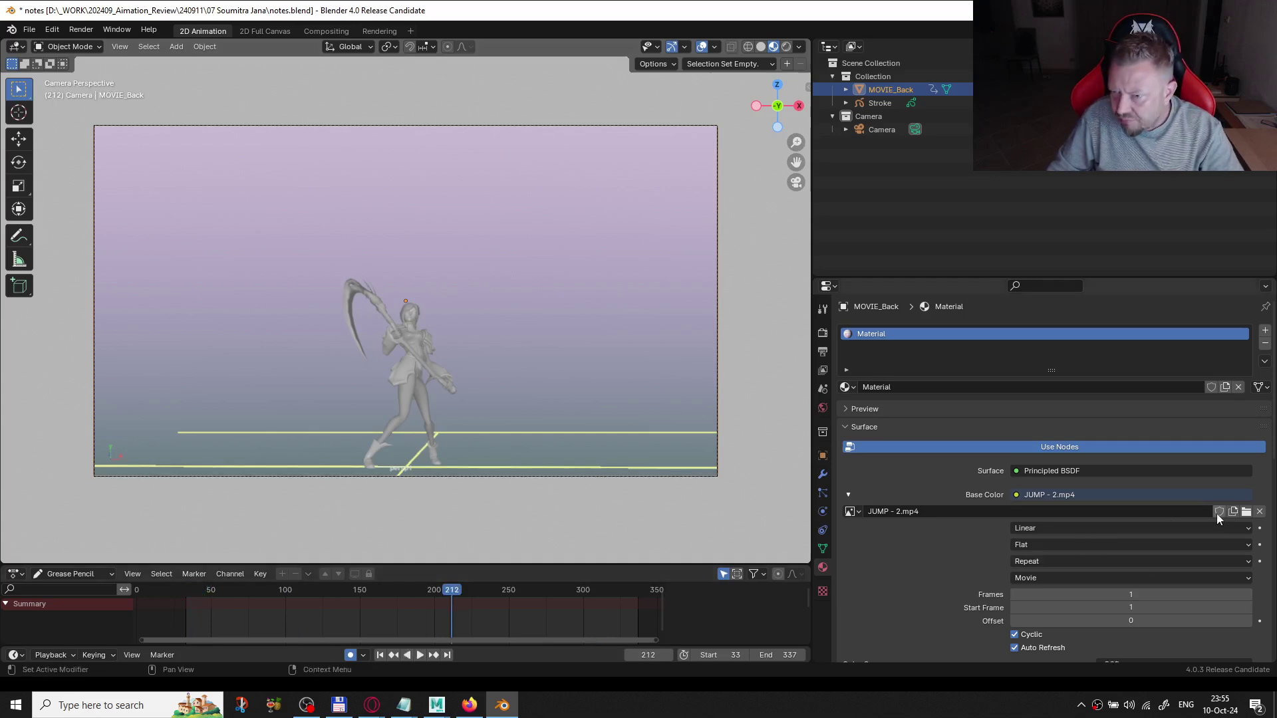
{"action": "left_click", "coordinate": [1051, 576]}
{"action": "left_click", "coordinate": [1039, 530]}
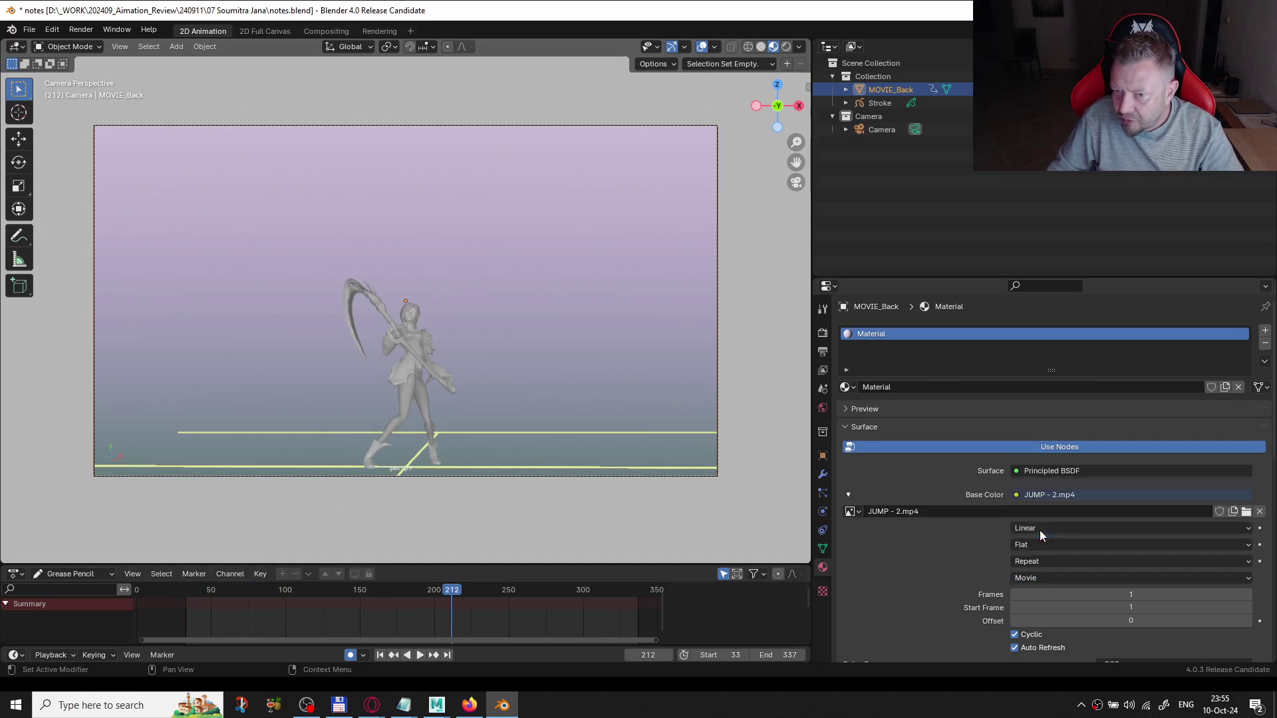
{"action": "left_click_drag", "start_coordinate": [237, 607], "coordinate": [191, 604]}
{"action": "left_click_drag", "start_coordinate": [173, 593], "coordinate": [541, 593]}
{"action": "key", "text": "space"}
{"action": "scroll", "coordinate": [346, 508], "scroll_direction": "down", "scroll_amount": 1}
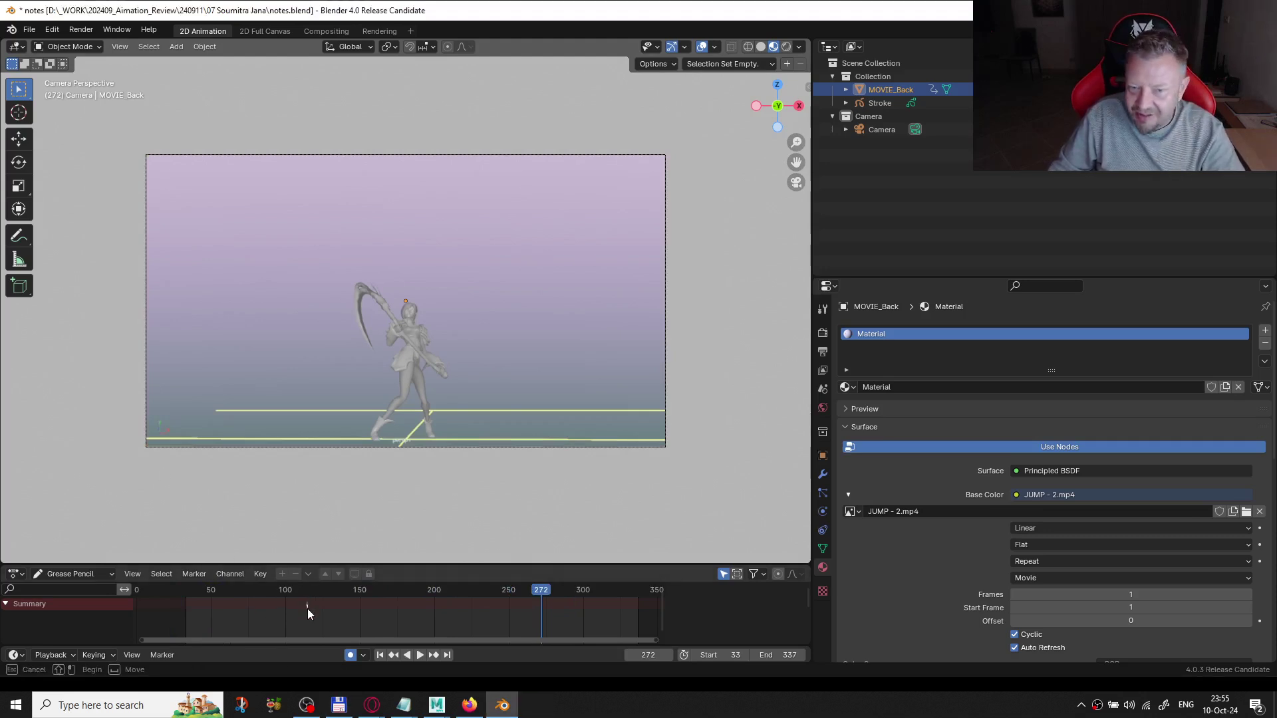
- Set the JUMP - 2.mp4 texture's frame count to 350 and scrub the timeline to frame 83
{"action": "key", "text": "alt+Tab"}
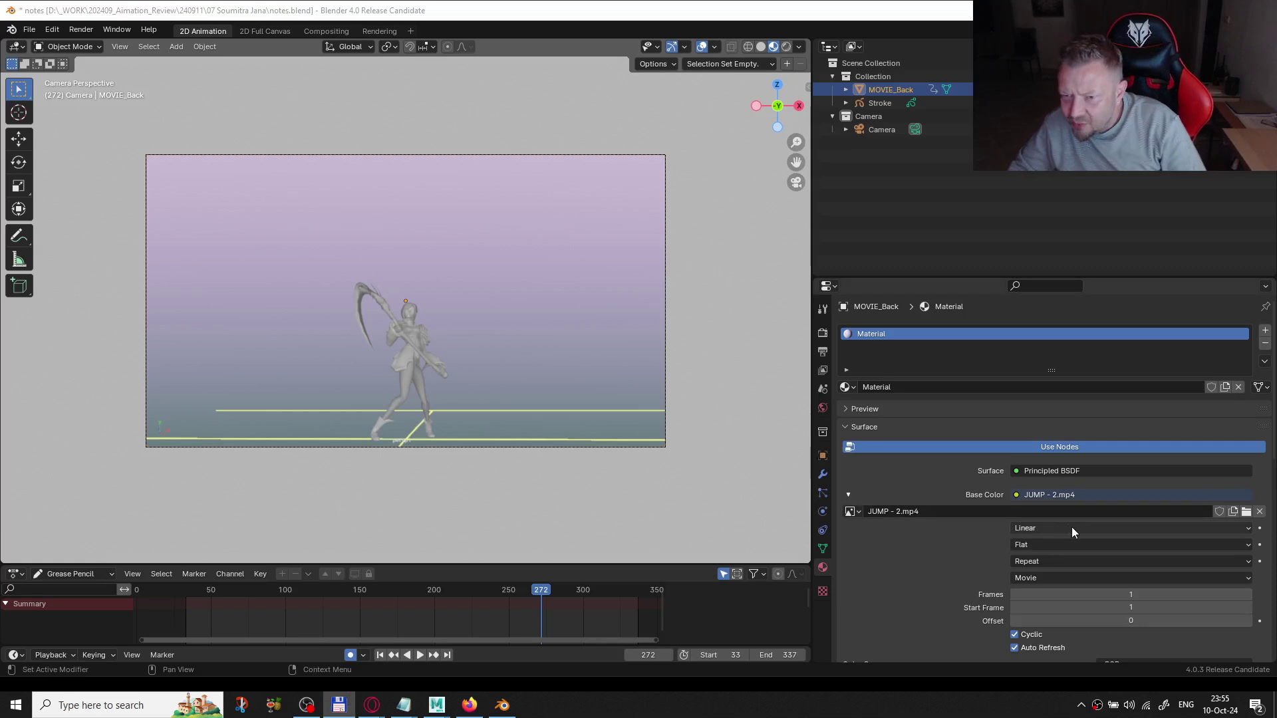
{"action": "left_click", "coordinate": [1050, 544]}
{"action": "left_click", "coordinate": [1051, 544]}
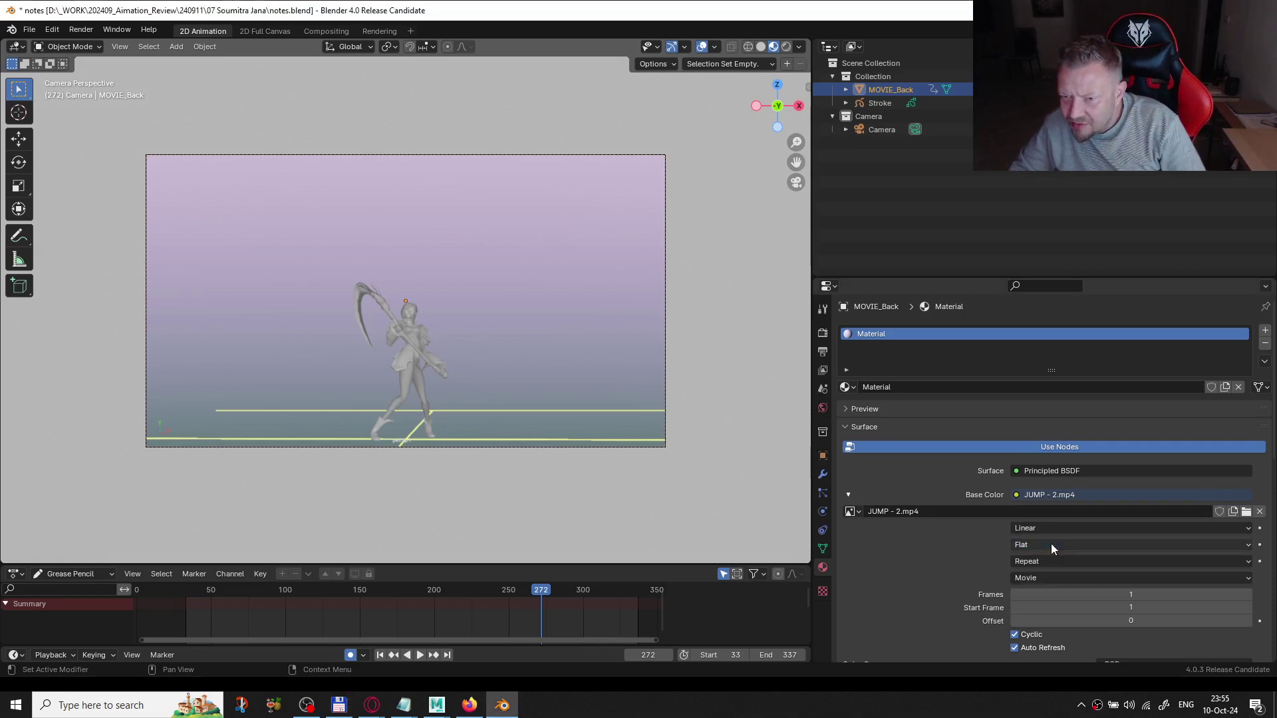
{"action": "scroll", "coordinate": [938, 580], "scroll_direction": "down", "scroll_amount": 2}
{"action": "left_click_drag", "start_coordinate": [1130, 539], "coordinate": [1170, 539]}
{"action": "left_click_drag", "start_coordinate": [312, 605], "coordinate": [260, 601]}
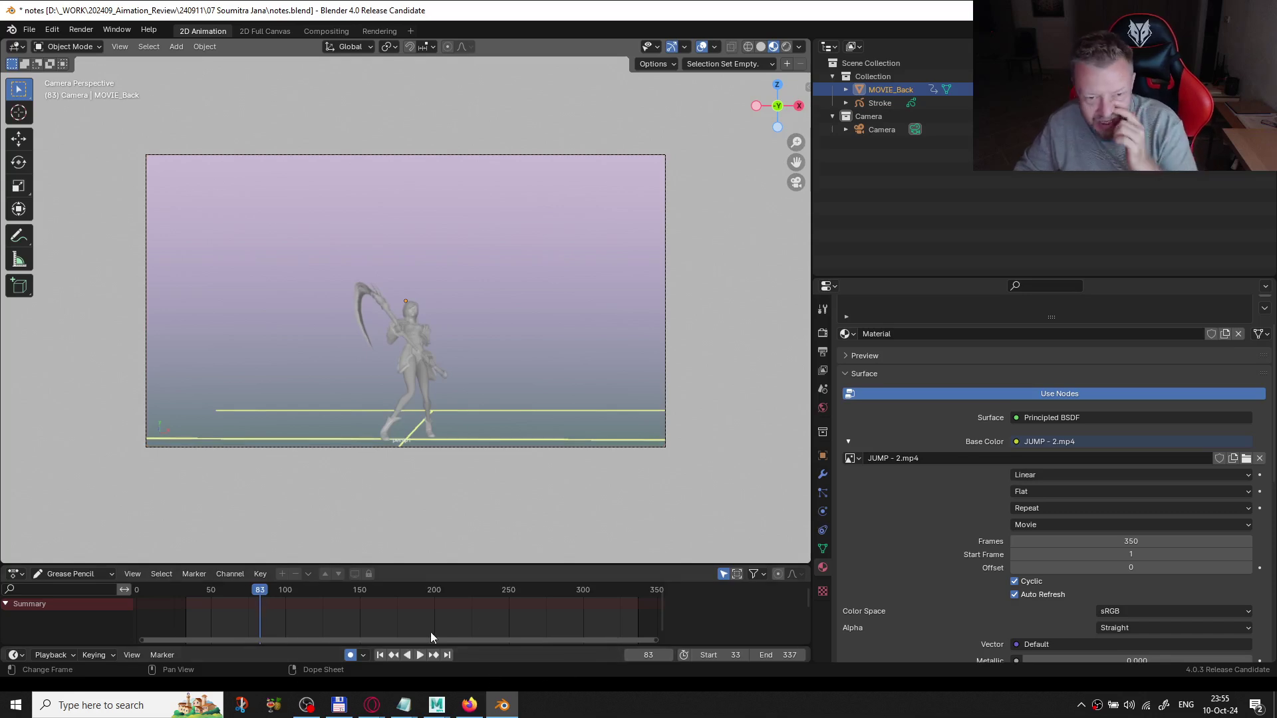
- Set the scene's end frame to 80
{"action": "left_click", "coordinate": [790, 657]}
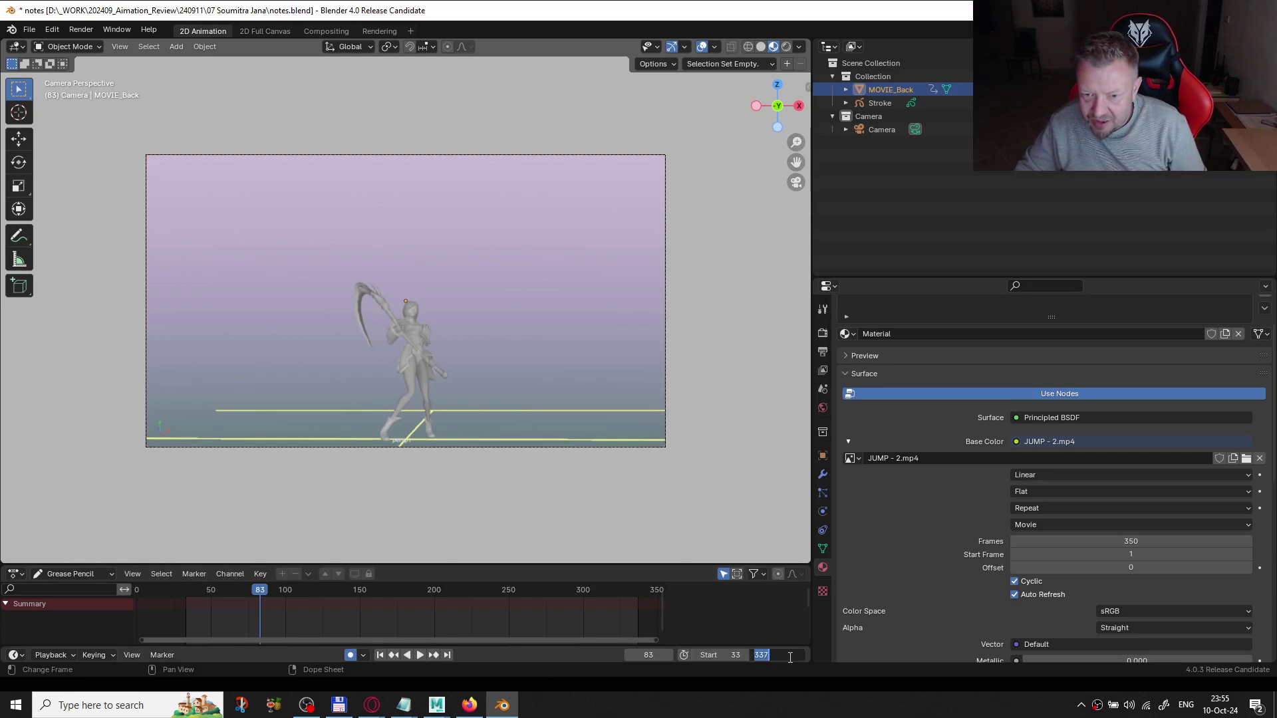
{"action": "type", "text": "80"}
{"action": "key", "text": "Return"}
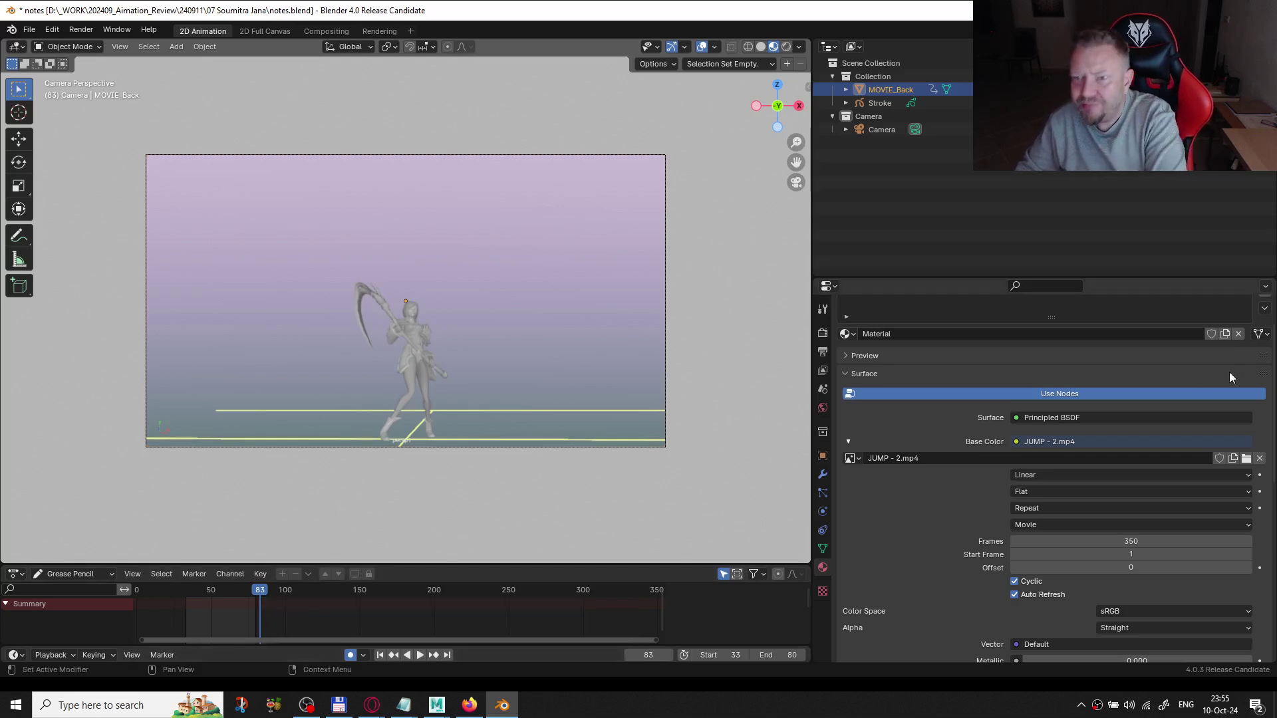
- Set the scene's output frame rate to 30 fps and play the clip to check its speed
{"action": "left_click", "coordinate": [823, 351]}
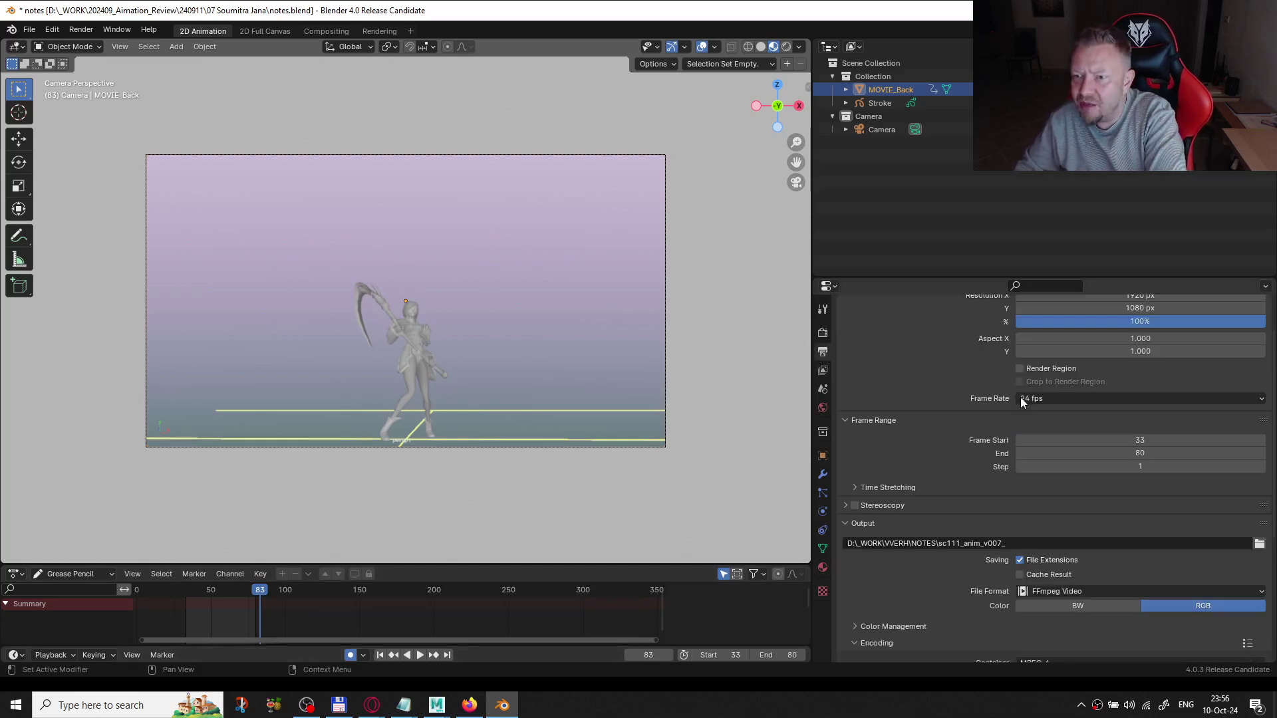
{"action": "left_click", "coordinate": [1055, 398]}
{"action": "left_click", "coordinate": [1040, 466]}
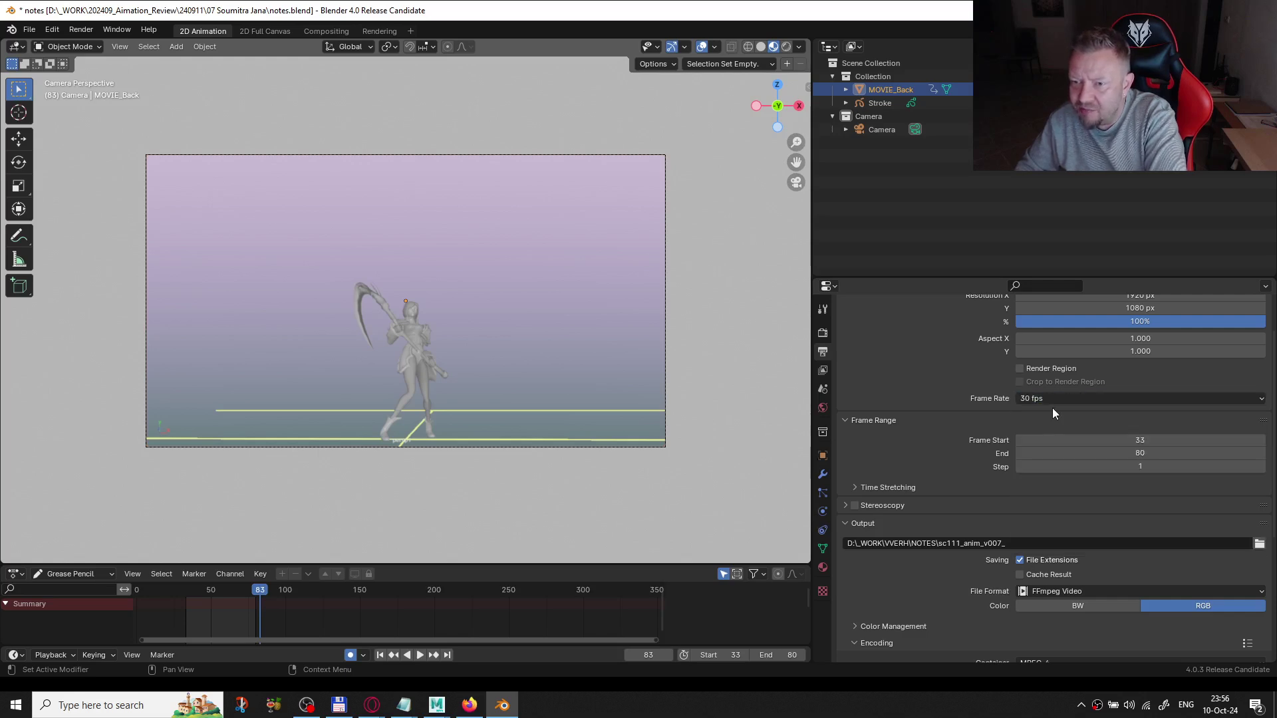
{"action": "key", "text": "space"}
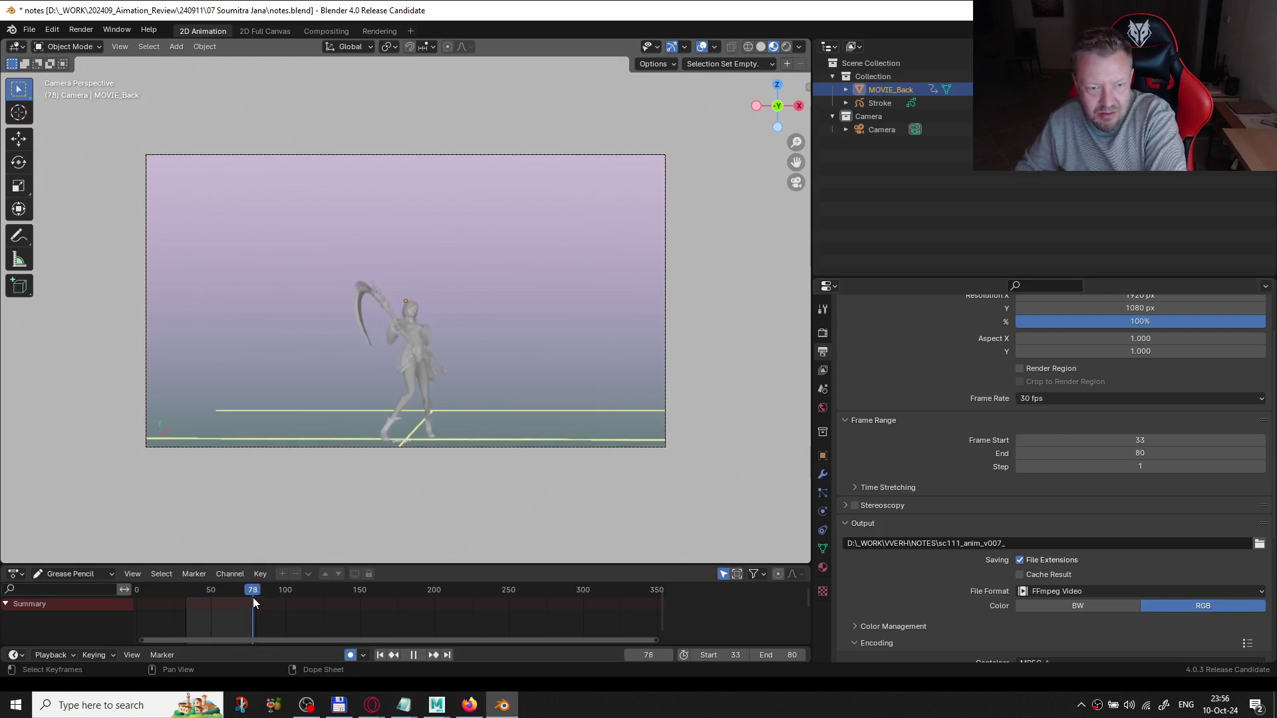
{"action": "key", "text": "space"}
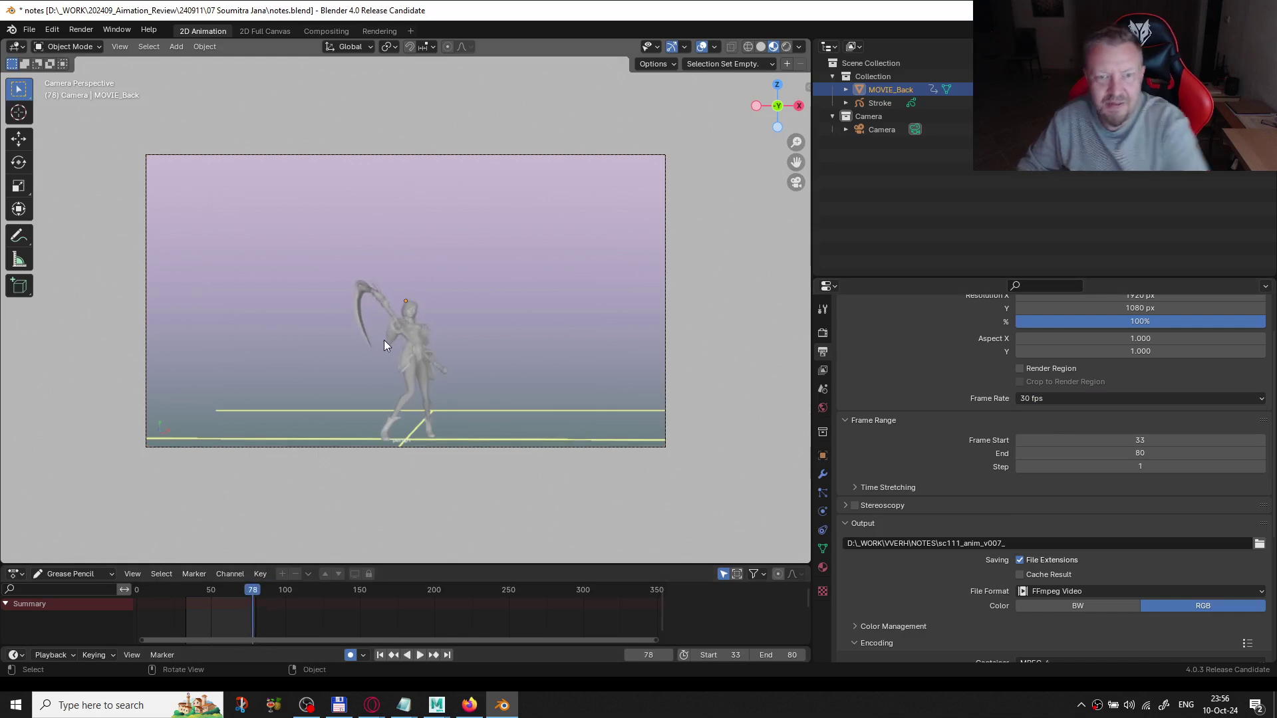
- Widen the 3D viewport across the window and fit the camera frame inside it
{"action": "left_click_drag", "start_coordinate": [356, 218], "coordinate": [429, 283]}
{"action": "key", "text": "KP_0"}
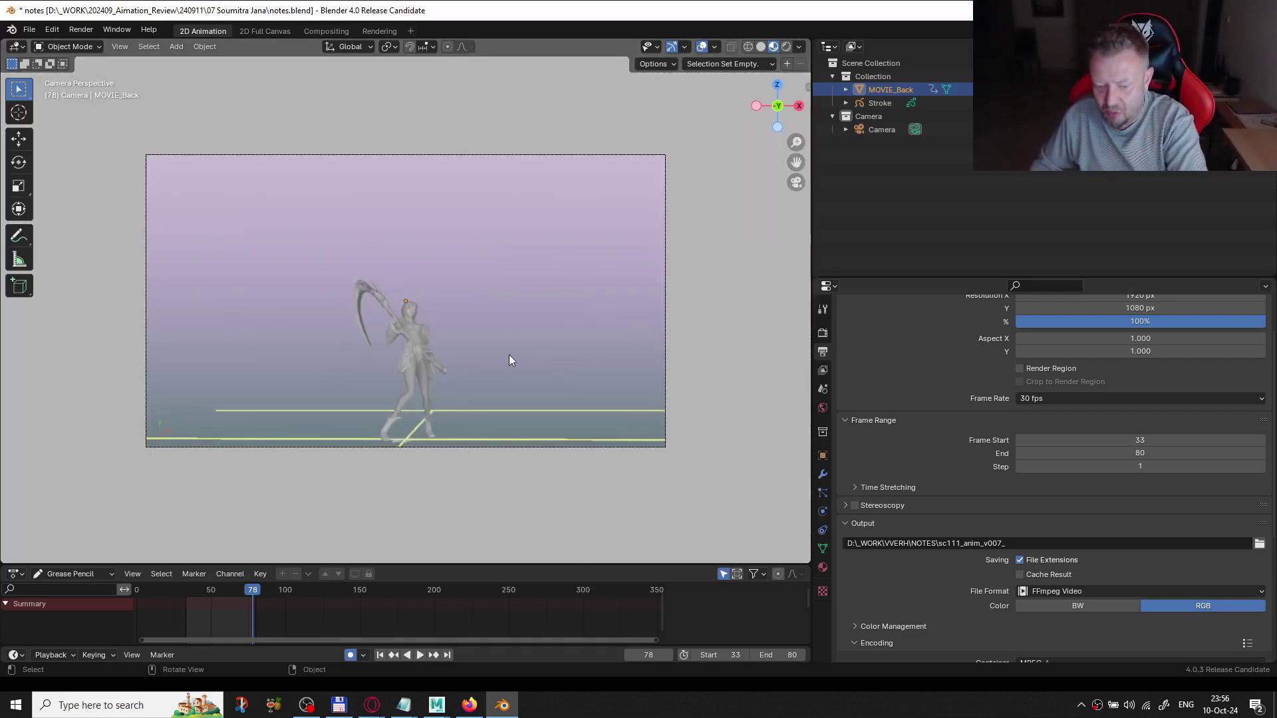
{"action": "key", "text": "Home"}
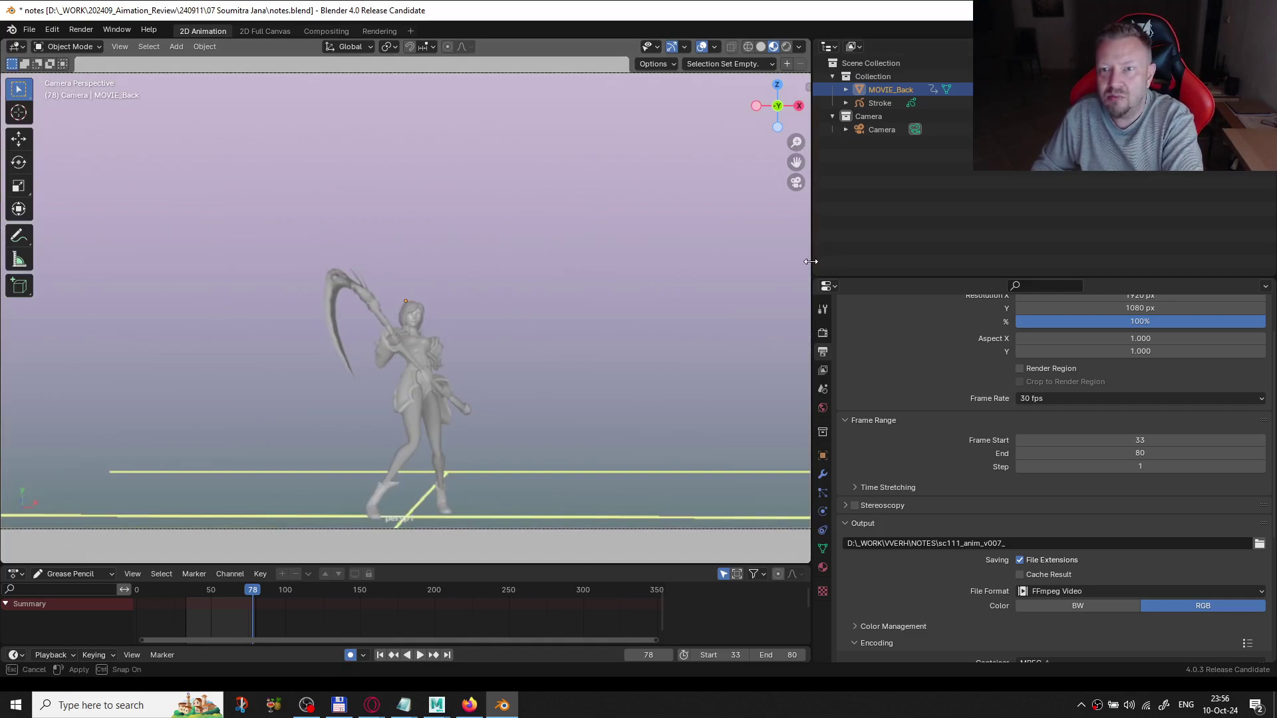
{"action": "left_click_drag", "start_coordinate": [810, 261], "coordinate": [1260, 261]}
{"action": "key", "text": "Home"}
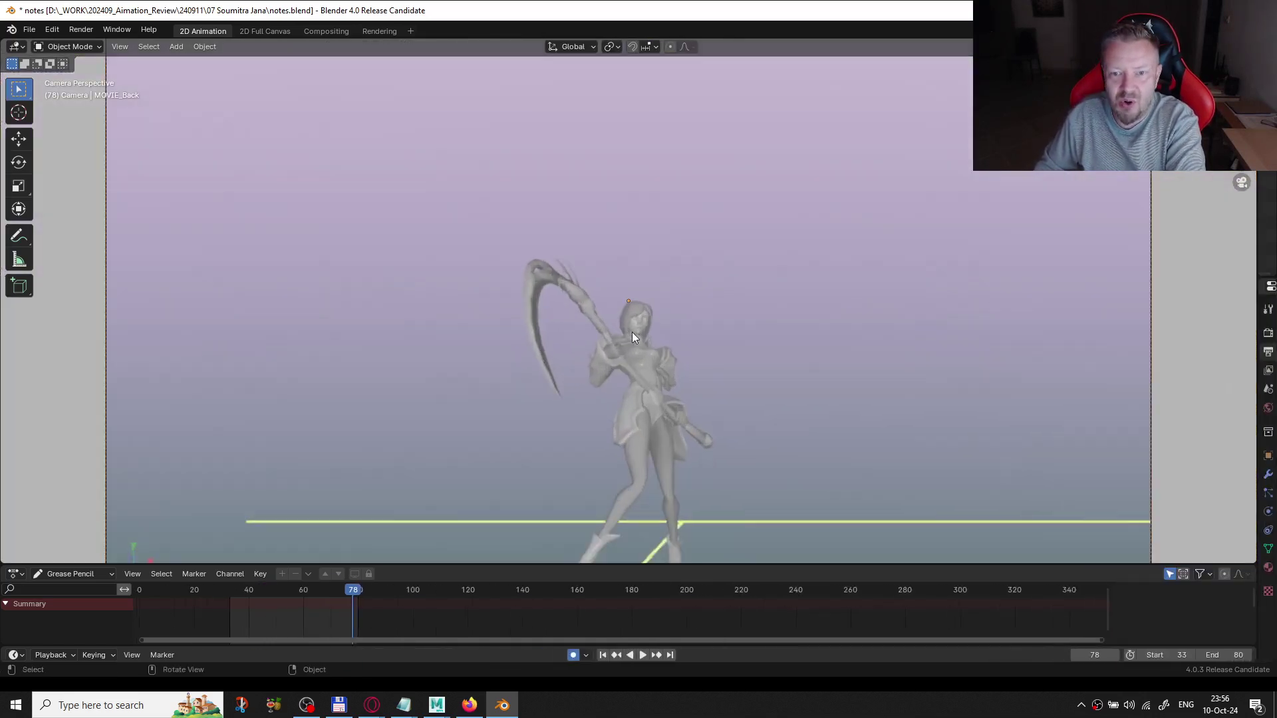
{"action": "scroll", "coordinate": [260, 630], "scroll_direction": "up", "scroll_amount": 3}
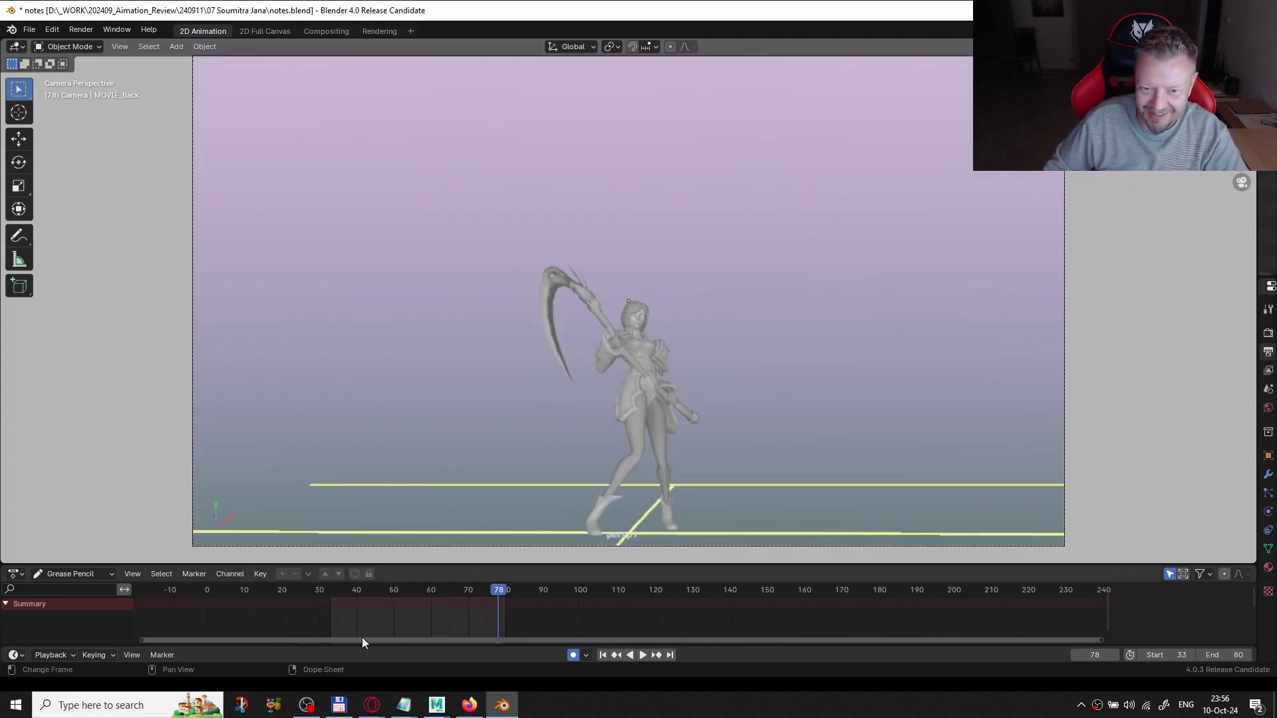
- Set the scene's start frame to 1 and play the jump clip
{"action": "left_click_drag", "start_coordinate": [364, 641], "coordinate": [193, 635]}
{"action": "scroll", "coordinate": [502, 631], "scroll_direction": "up", "scroll_amount": 6}
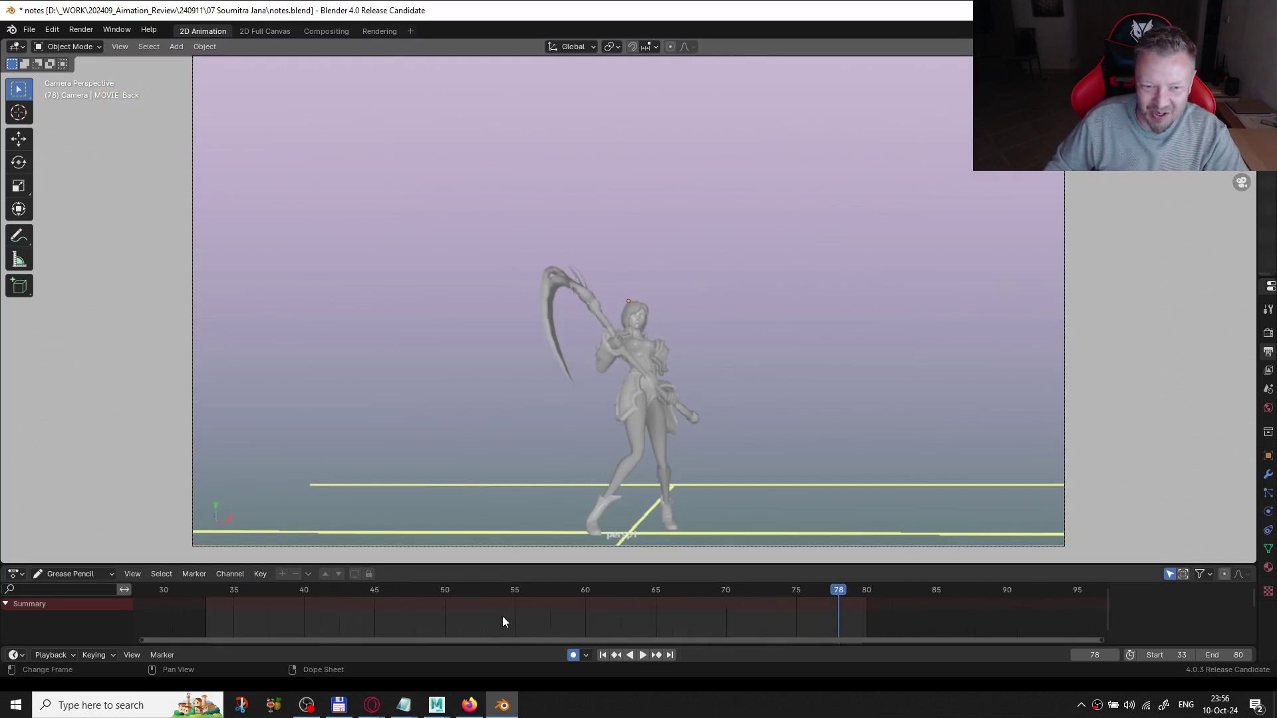
{"action": "scroll", "coordinate": [266, 611], "scroll_direction": "down", "scroll_amount": 4}
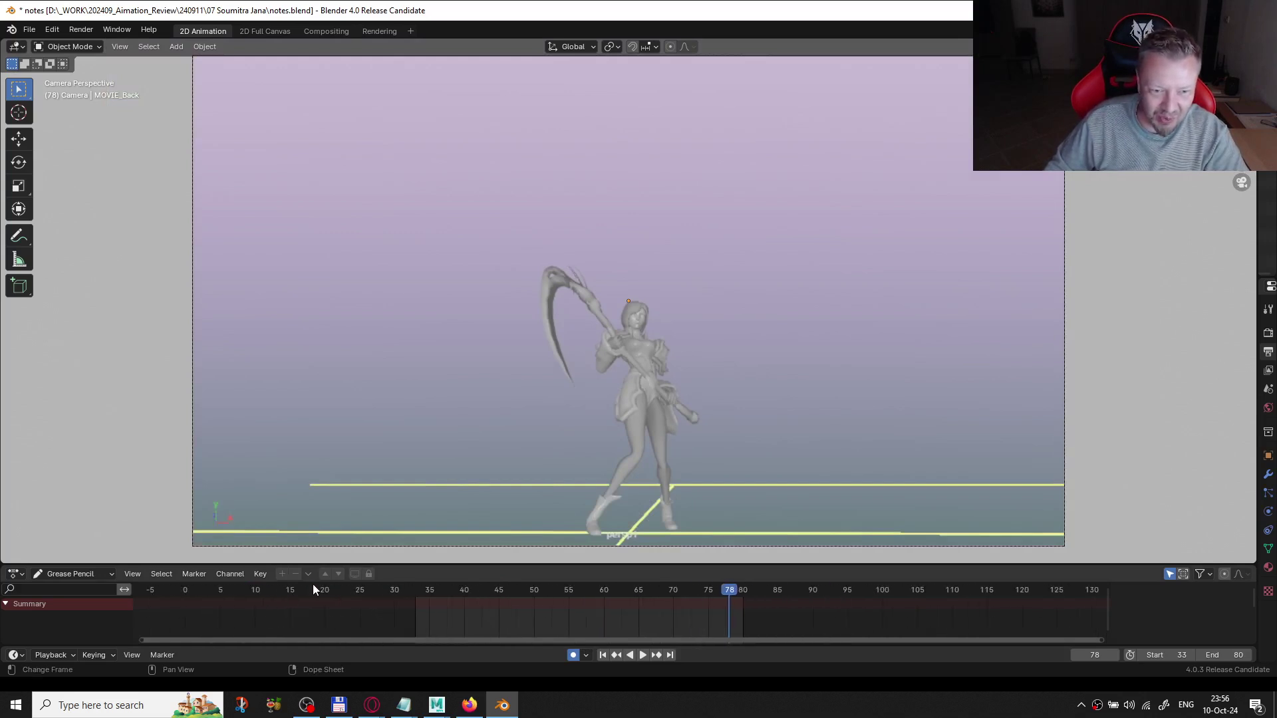
{"action": "left_click", "coordinate": [319, 587]}
{"action": "key", "text": "space"}
{"action": "left_click", "coordinate": [209, 595]}
{"action": "key", "text": "space"}
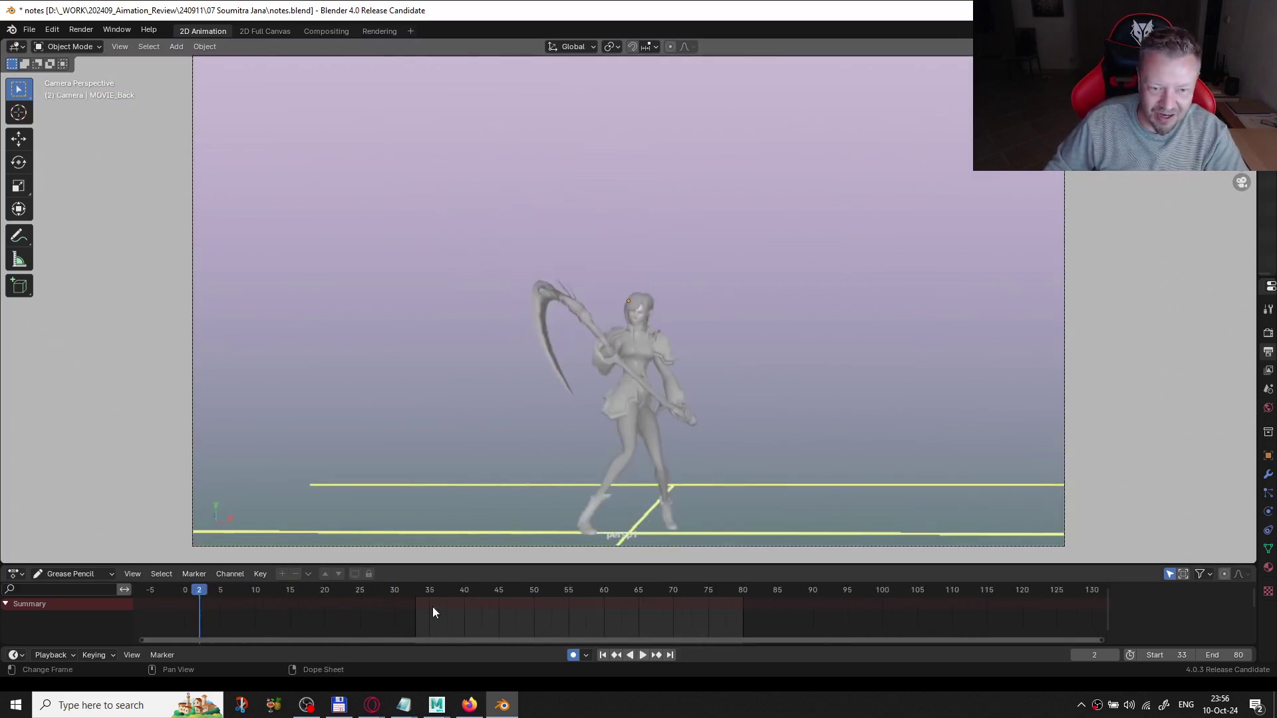
{"action": "left_click", "coordinate": [1175, 657]}
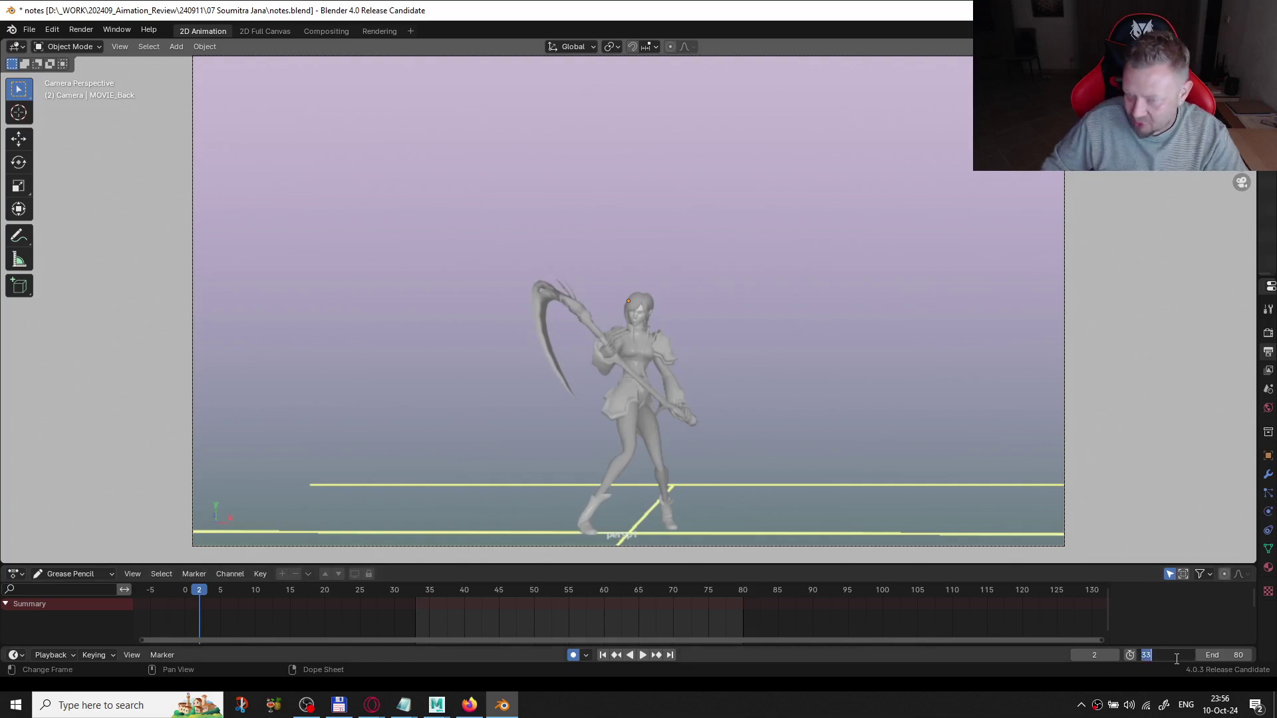
{"action": "type", "text": "1"}
{"action": "key", "text": "Return"}
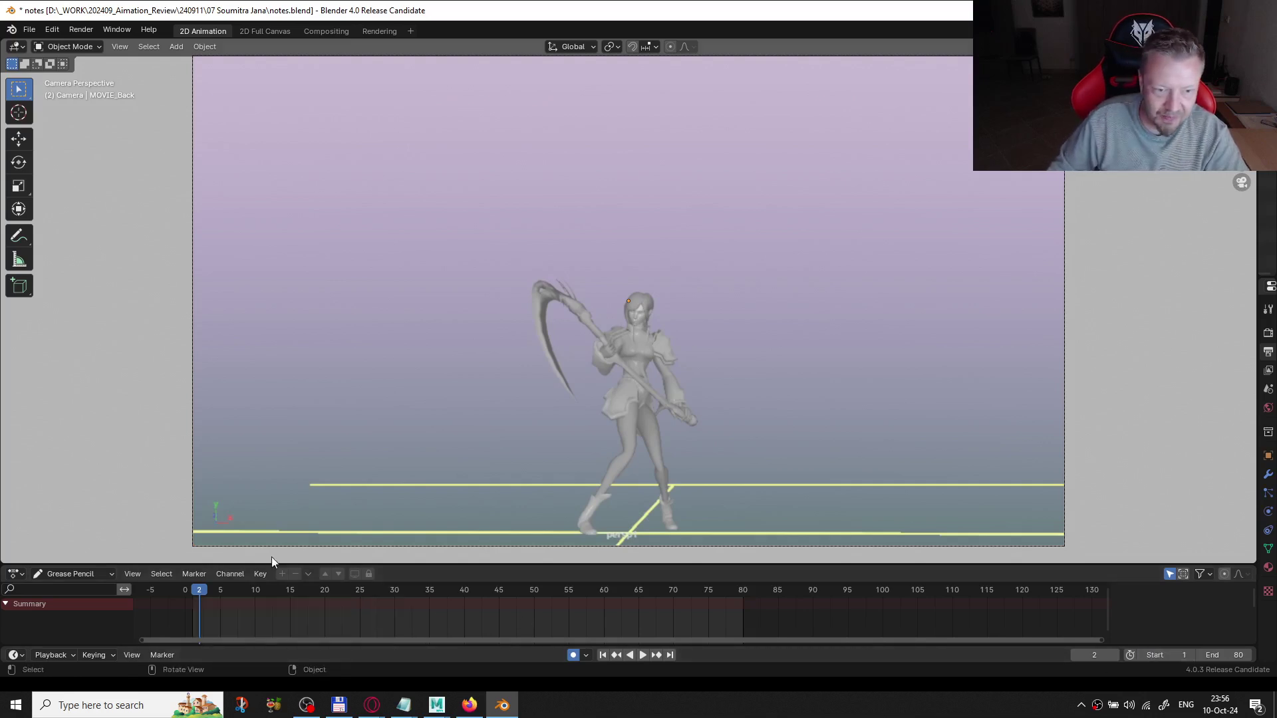
{"action": "key", "text": "space"}
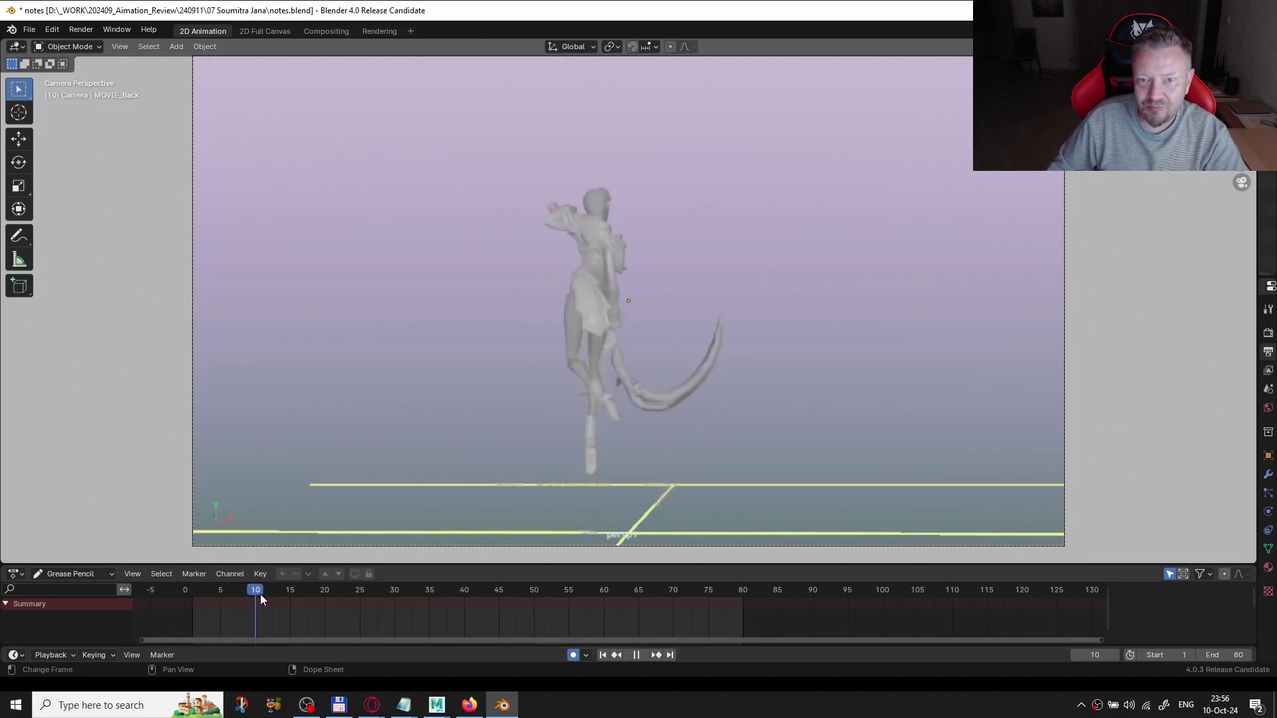
{"action": "key", "text": "space"}
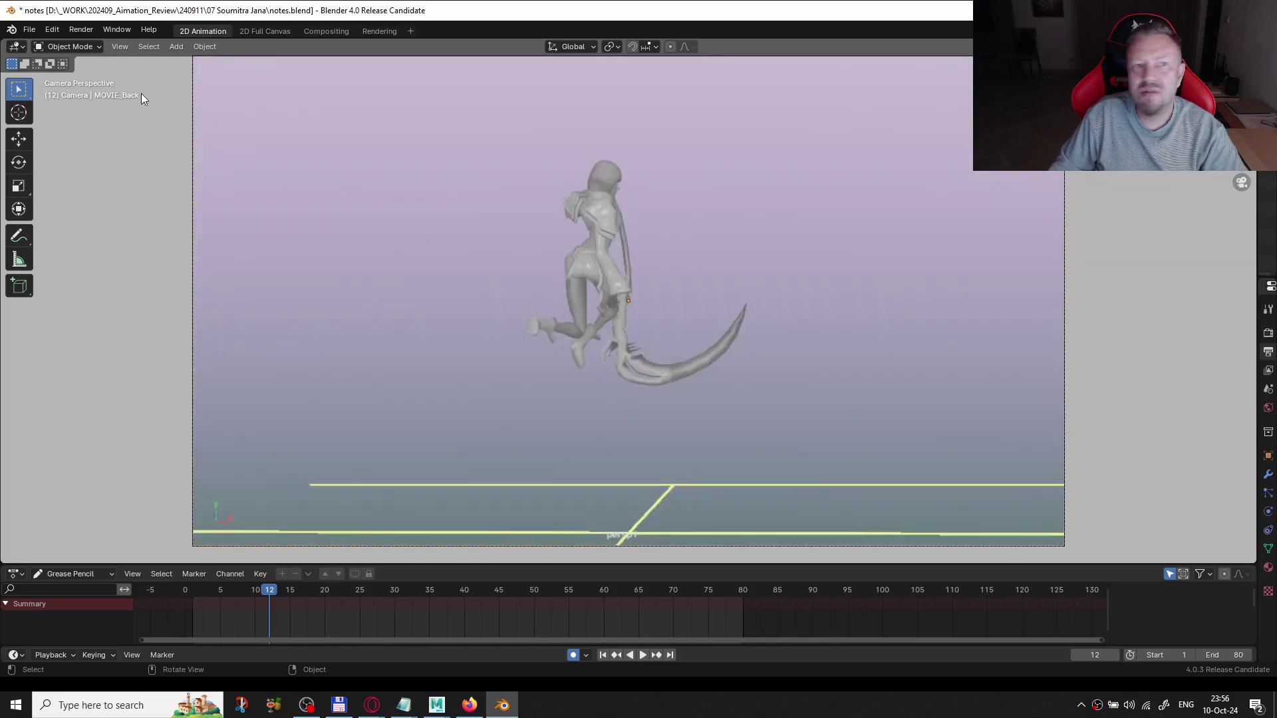
- Make the Stroke grease pencil object active and switch it to Draw Mode
{"action": "left_click", "coordinate": [79, 47]}
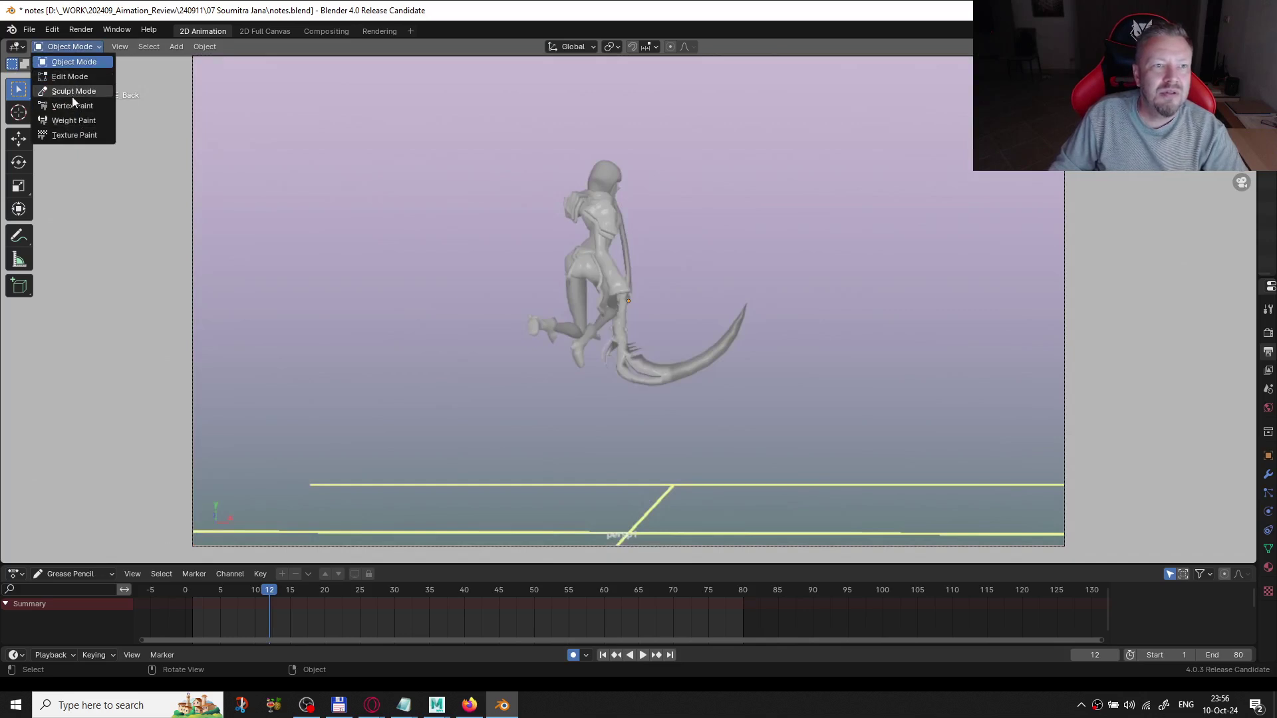
{"action": "left_click", "coordinate": [66, 46]}
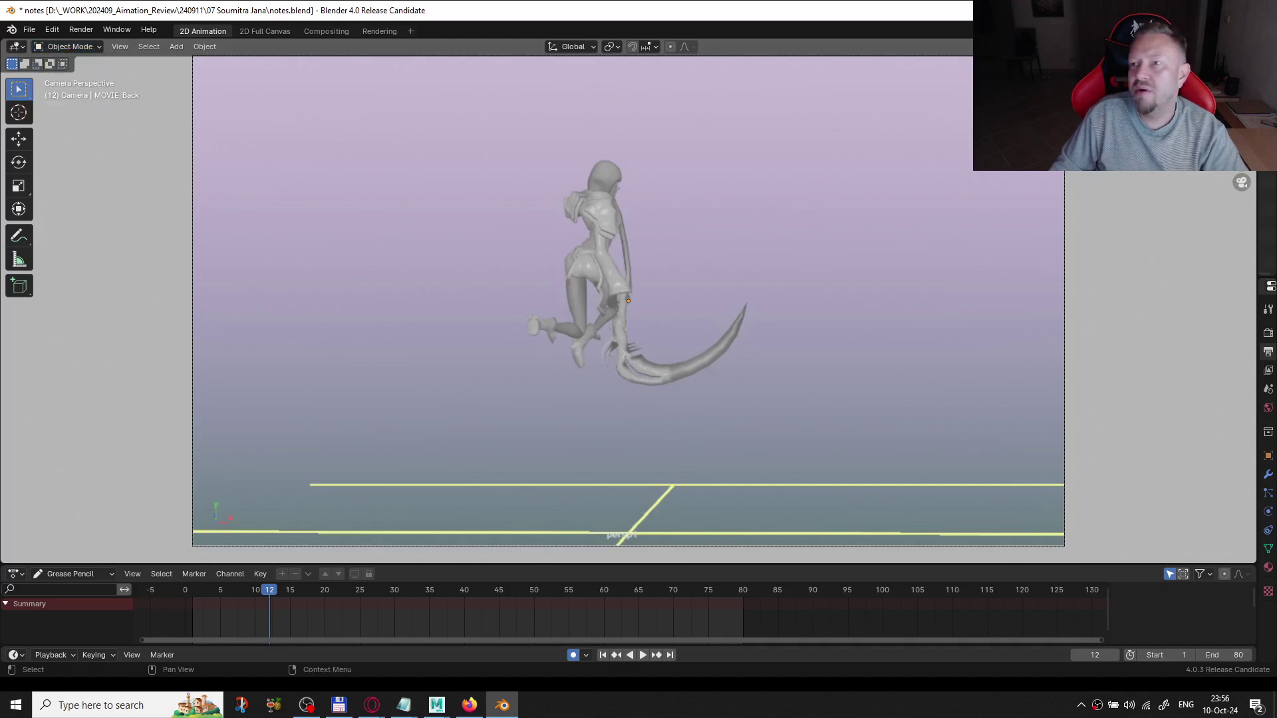
{"action": "left_click_drag", "start_coordinate": [1256, 140], "coordinate": [948, 139]}
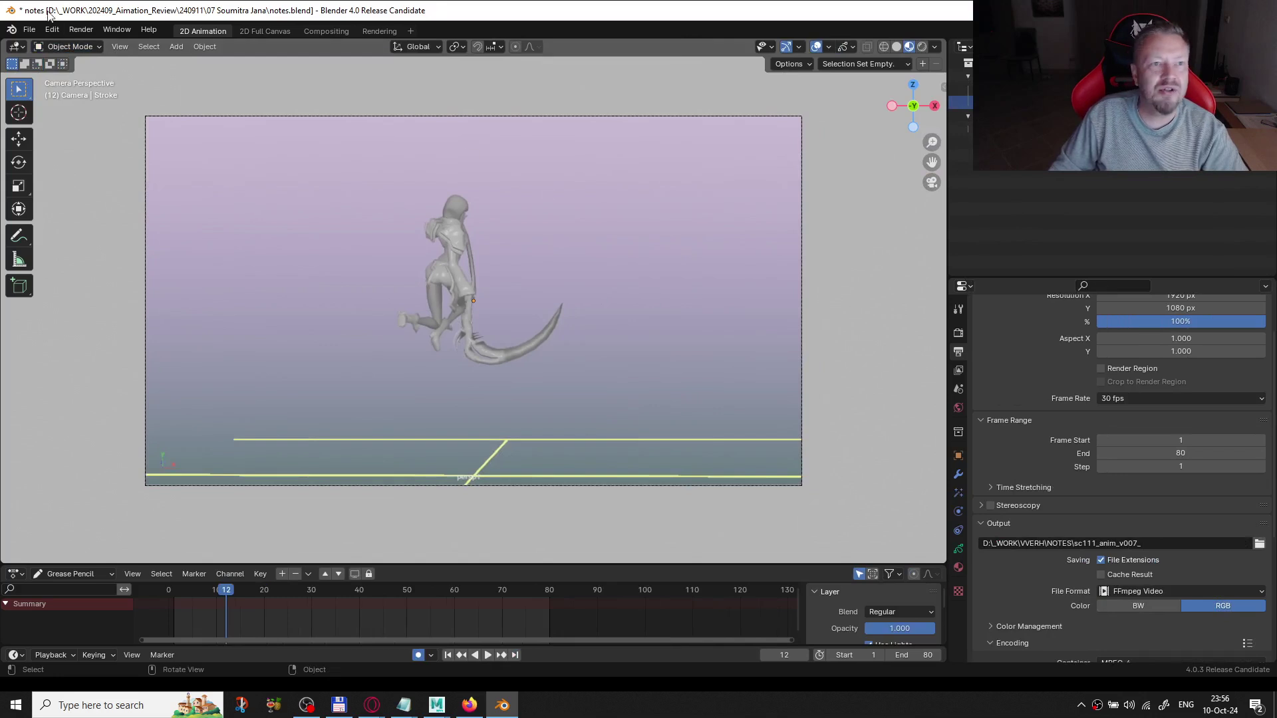
{"action": "left_click", "coordinate": [51, 45]}
{"action": "left_click", "coordinate": [70, 106]}
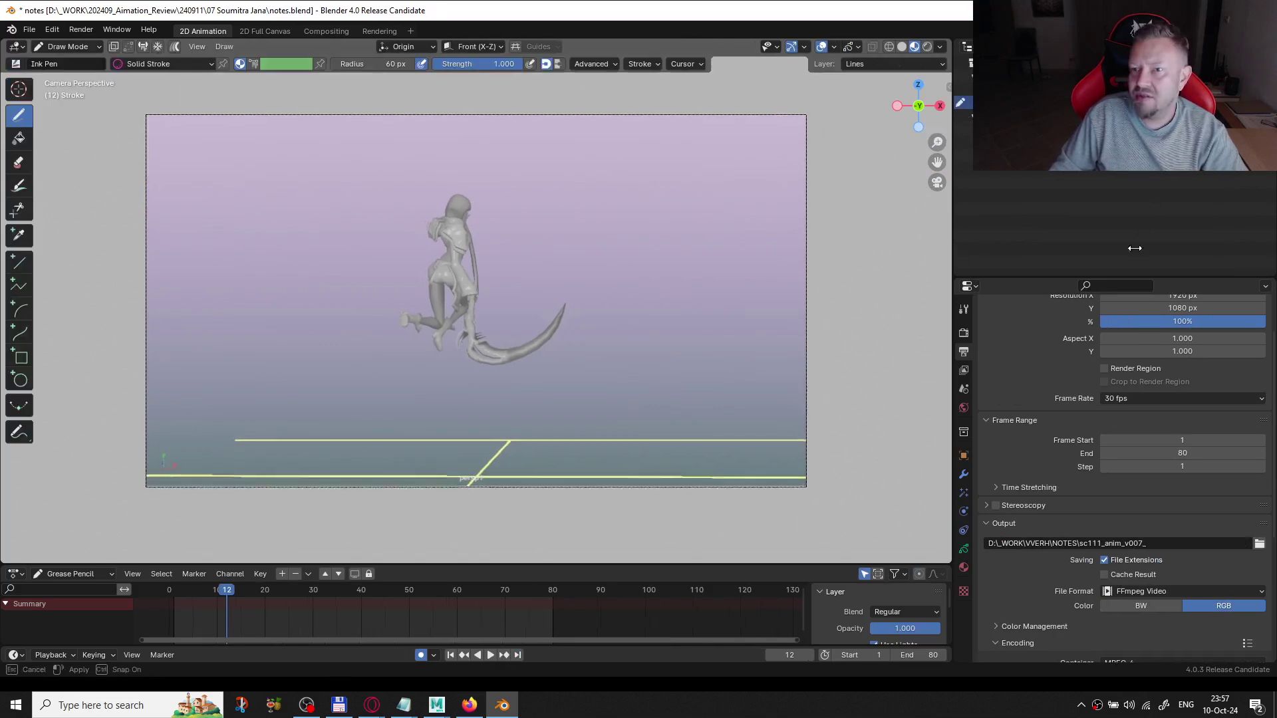
- Enlarge the 3D viewport again, reduce the timeline's height and recentre the camera frame
{"action": "left_click_drag", "start_coordinate": [948, 247], "coordinate": [1239, 247]}
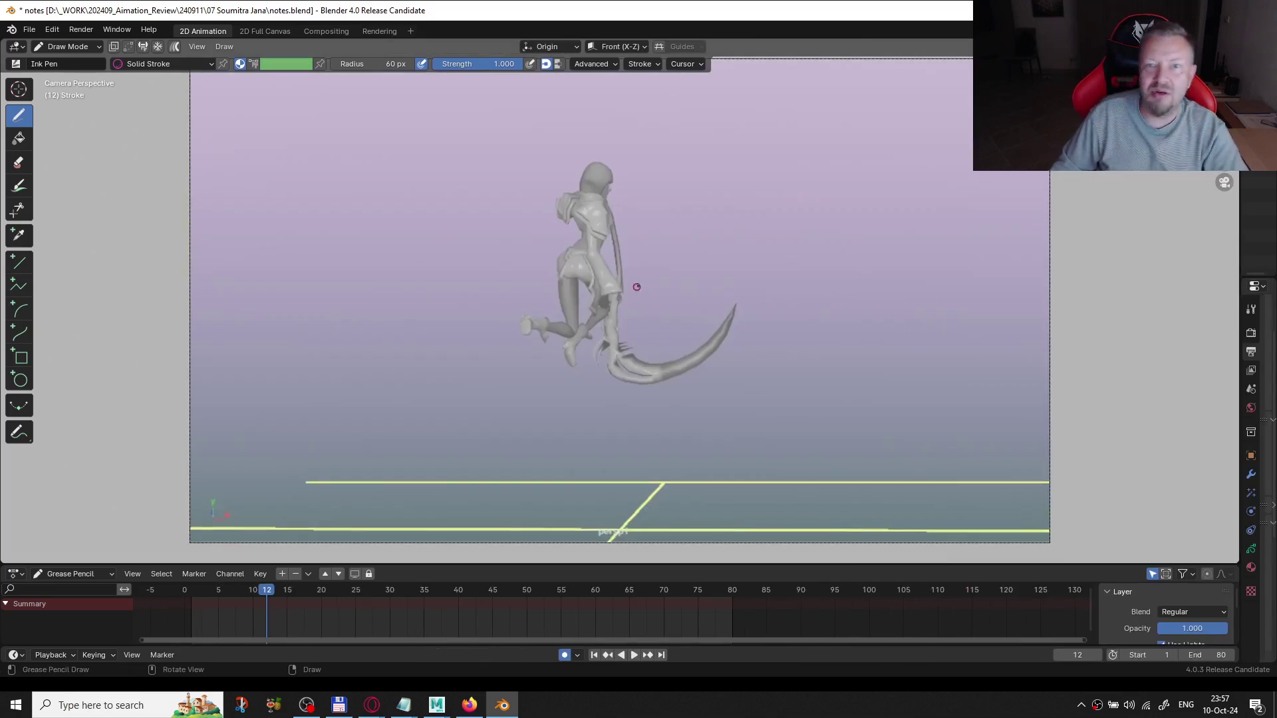
{"action": "left_click_drag", "start_coordinate": [652, 288], "coordinate": [655, 296]}
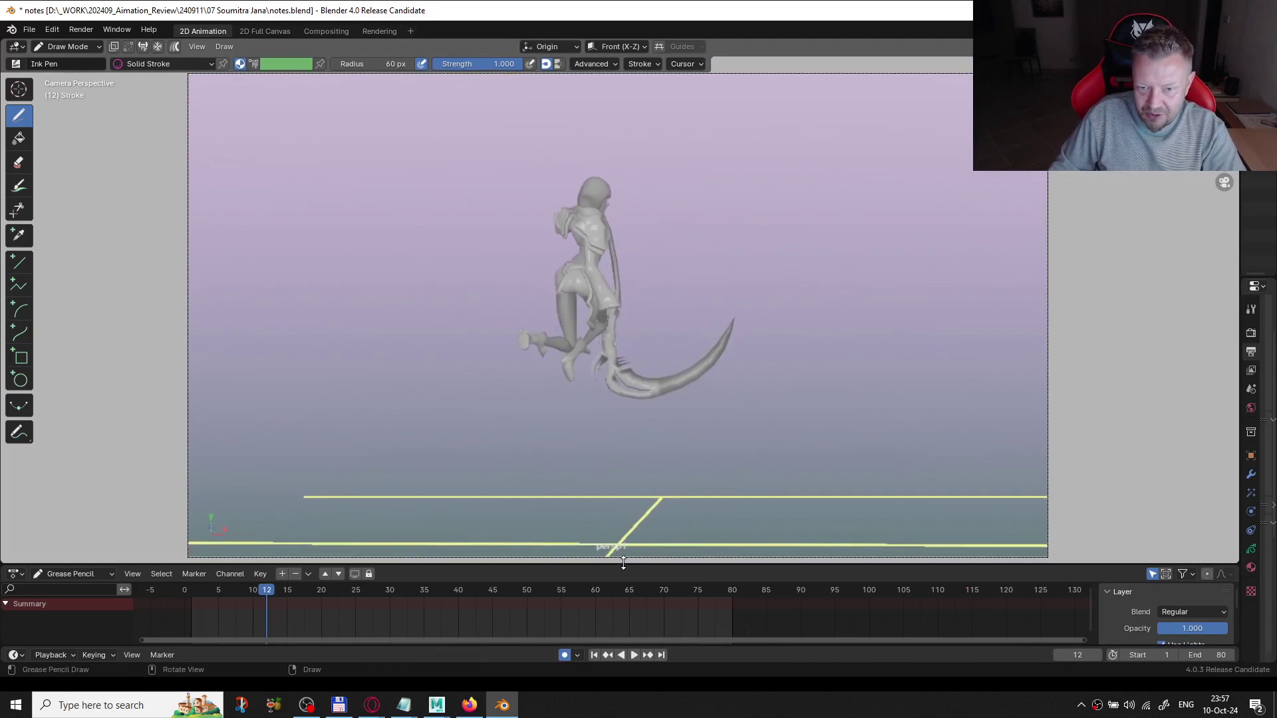
{"action": "left_click_drag", "start_coordinate": [623, 563], "coordinate": [615, 590]}
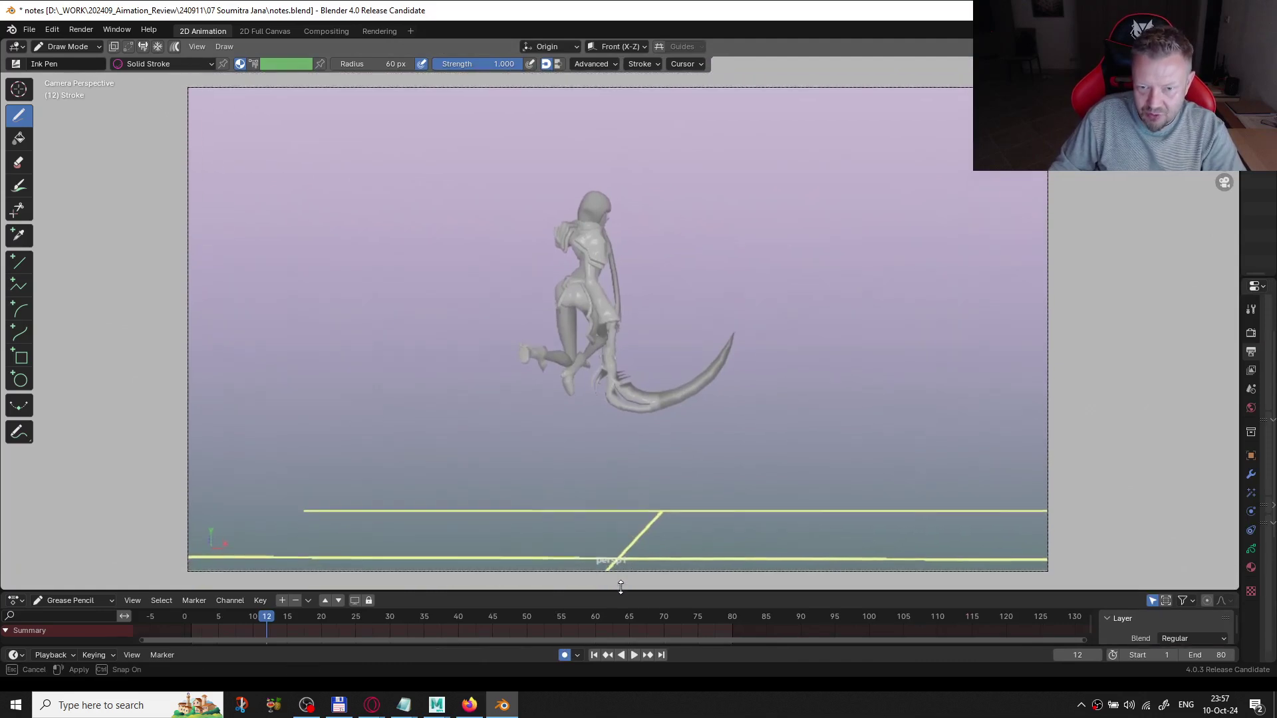
{"action": "left_click_drag", "start_coordinate": [675, 447], "coordinate": [673, 456]}
- Examine the takeoff poses at frames 10 and 5 and the airborne pose at frame 24, and play the whole jump
{"action": "left_click", "coordinate": [254, 611]}
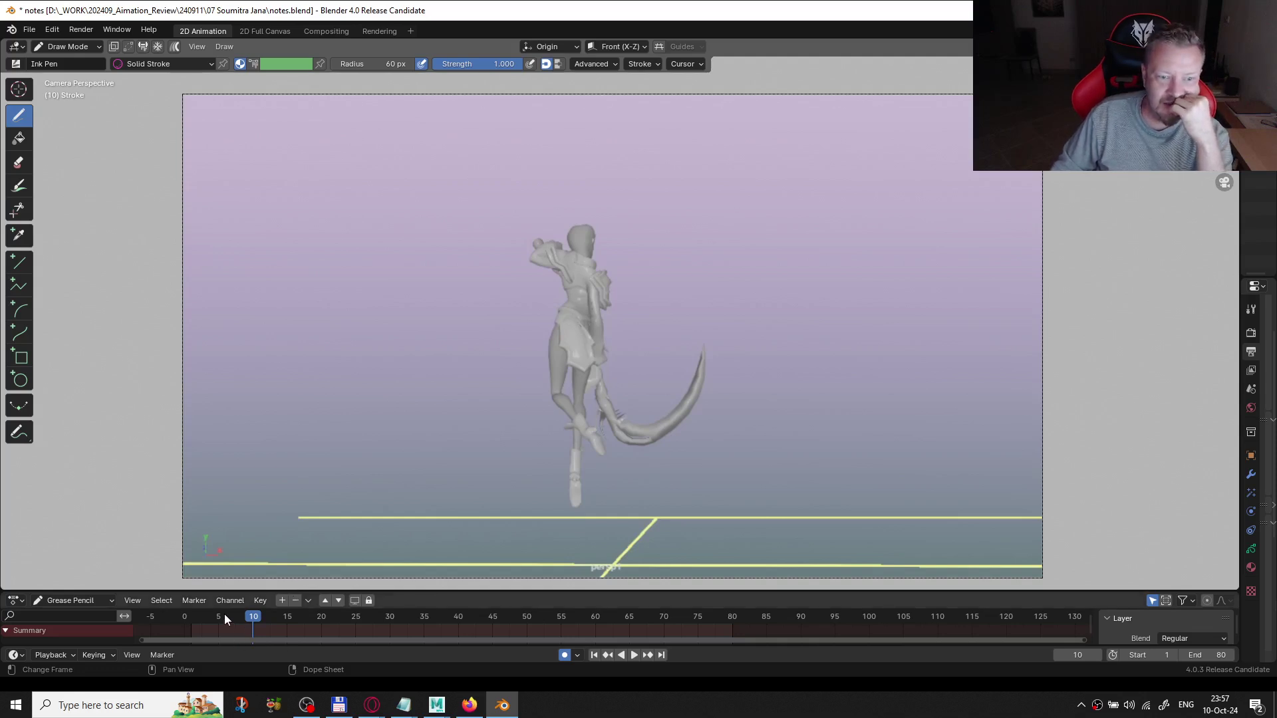
{"action": "left_click_drag", "start_coordinate": [224, 614], "coordinate": [222, 616]}
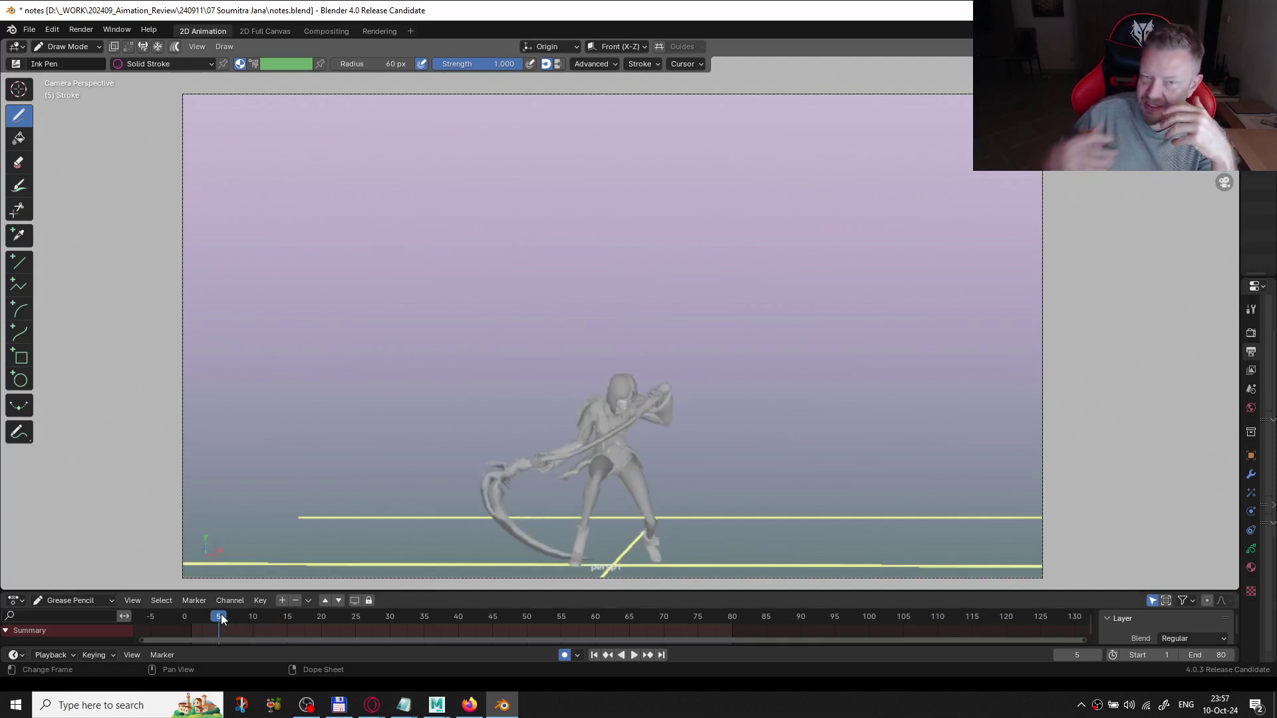
{"action": "key", "text": "space"}
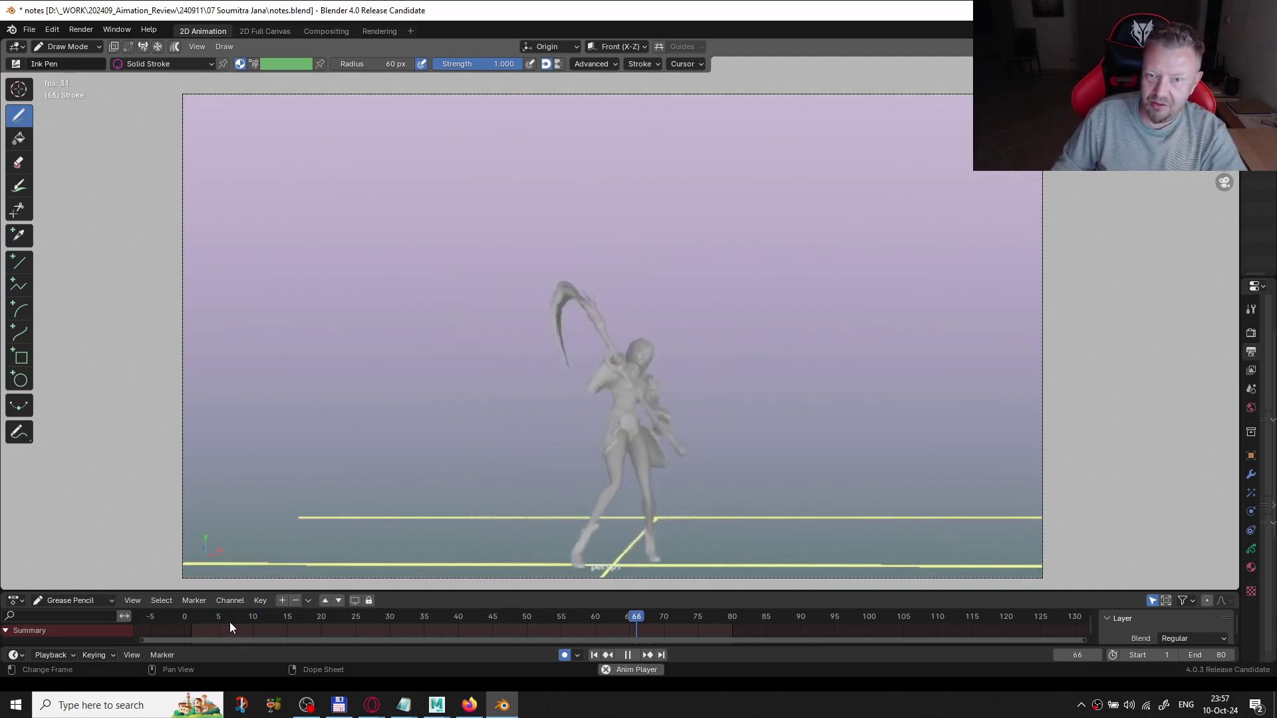
{"action": "key", "text": "space"}
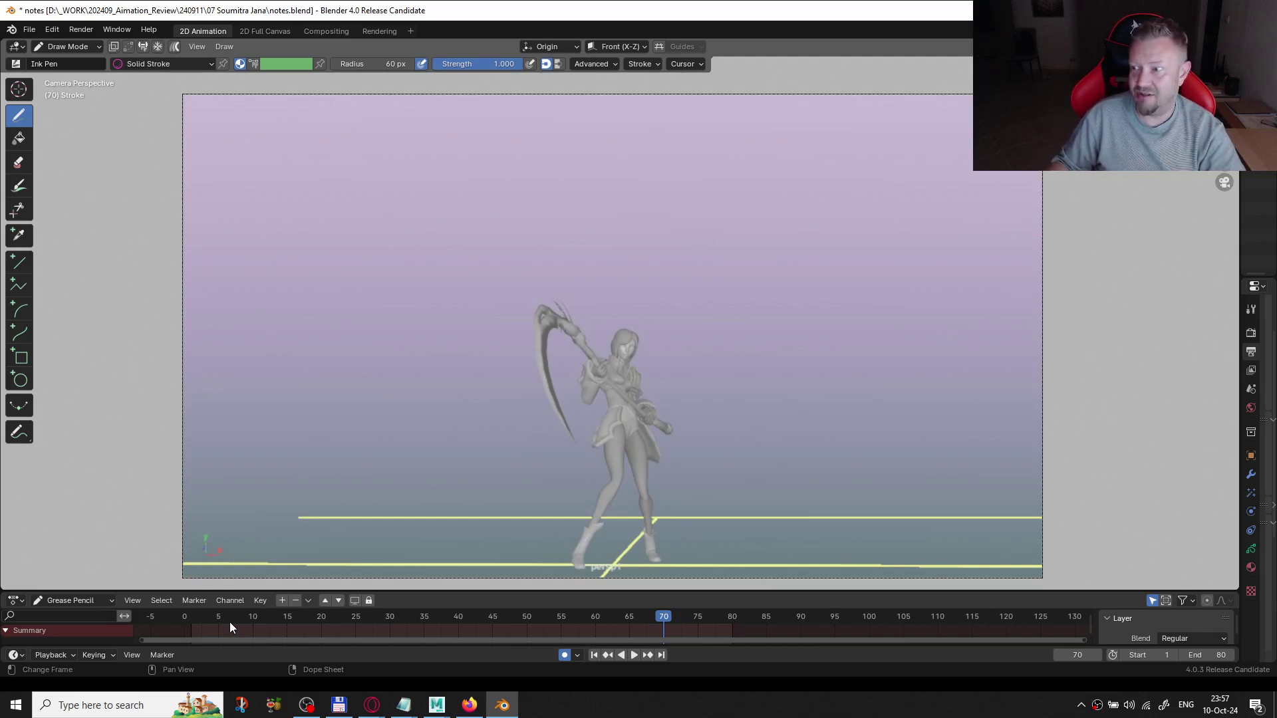
{"action": "left_click_drag", "start_coordinate": [262, 621], "coordinate": [353, 618]}
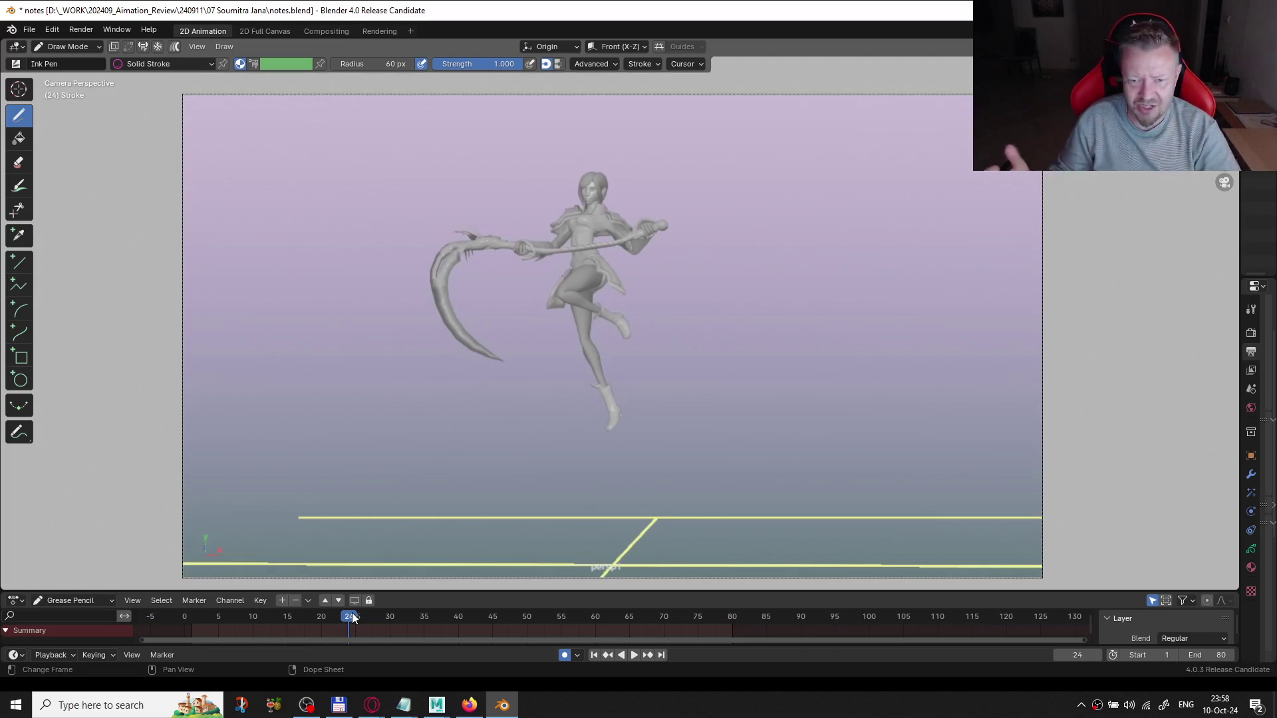
{"action": "left_click_drag", "start_coordinate": [392, 629], "coordinate": [549, 612]}
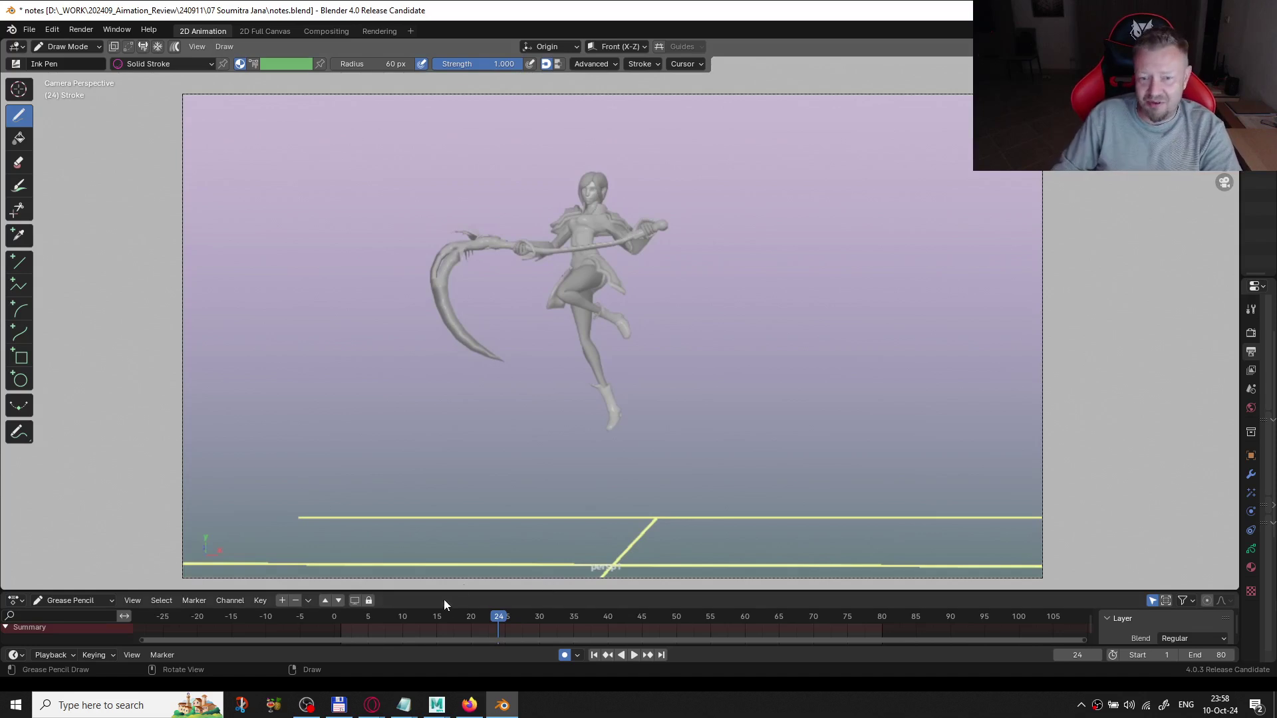
{"action": "left_click_drag", "start_coordinate": [438, 620], "coordinate": [389, 637]}
{"action": "key", "text": "space"}
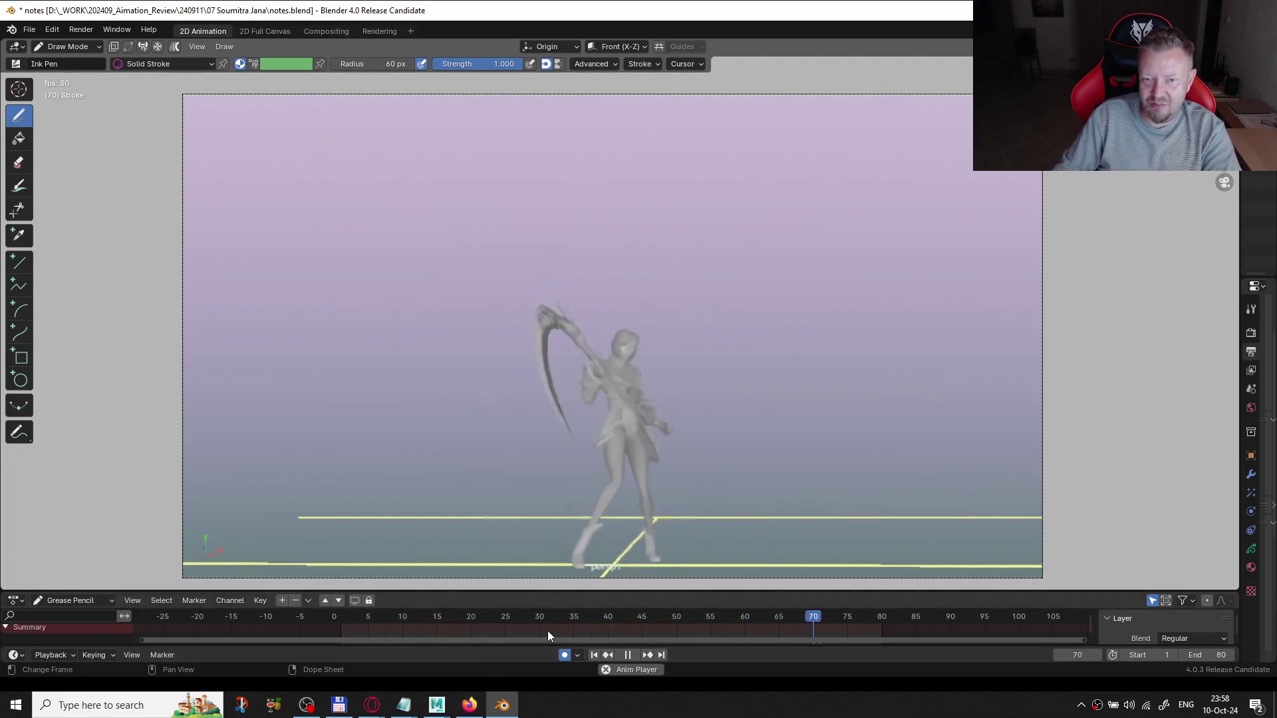
{"action": "key", "text": "space"}
- Return to frame 1 and replay the start of the jump to judge its timing
{"action": "key", "text": "shift+Left"}
{"action": "scroll", "coordinate": [688, 341], "scroll_direction": "up", "scroll_amount": 1}
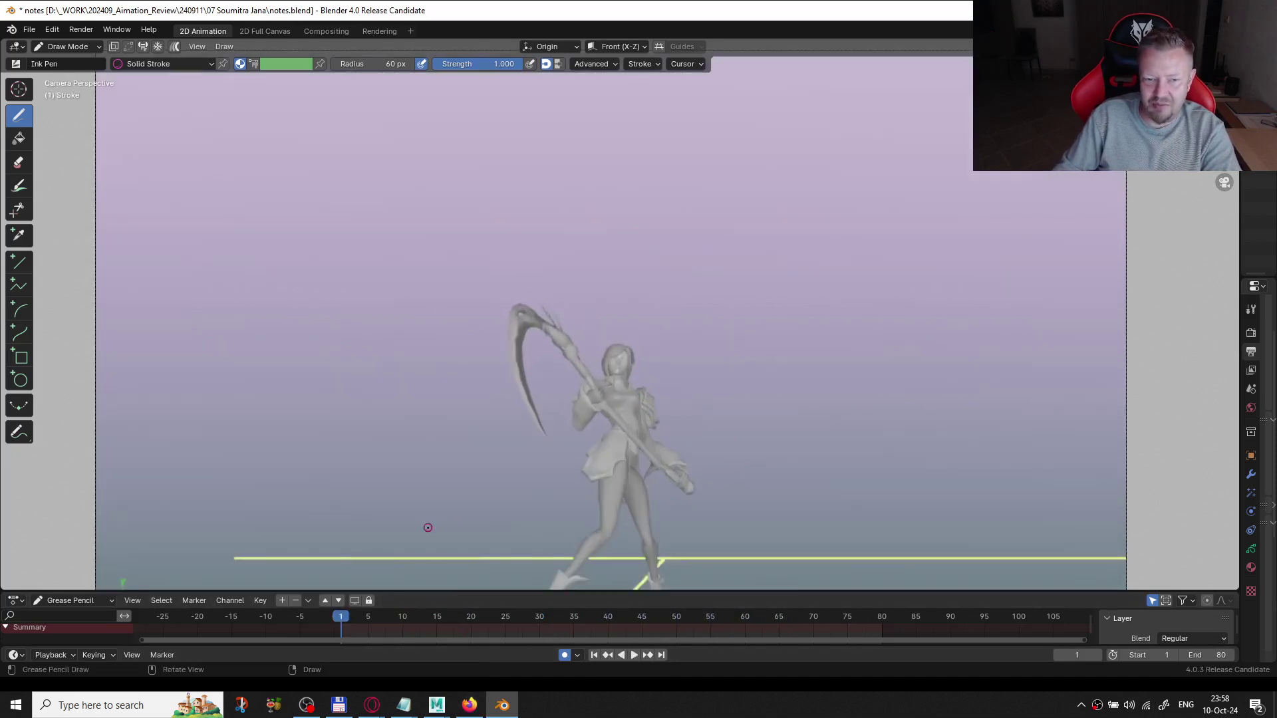
{"action": "key", "text": "space"}
{"action": "left_click_drag", "start_coordinate": [374, 625], "coordinate": [345, 632]}
{"action": "key", "text": "space"}
{"action": "scroll", "coordinate": [595, 419], "scroll_direction": "down", "scroll_amount": 2}
{"action": "key", "text": "space"}
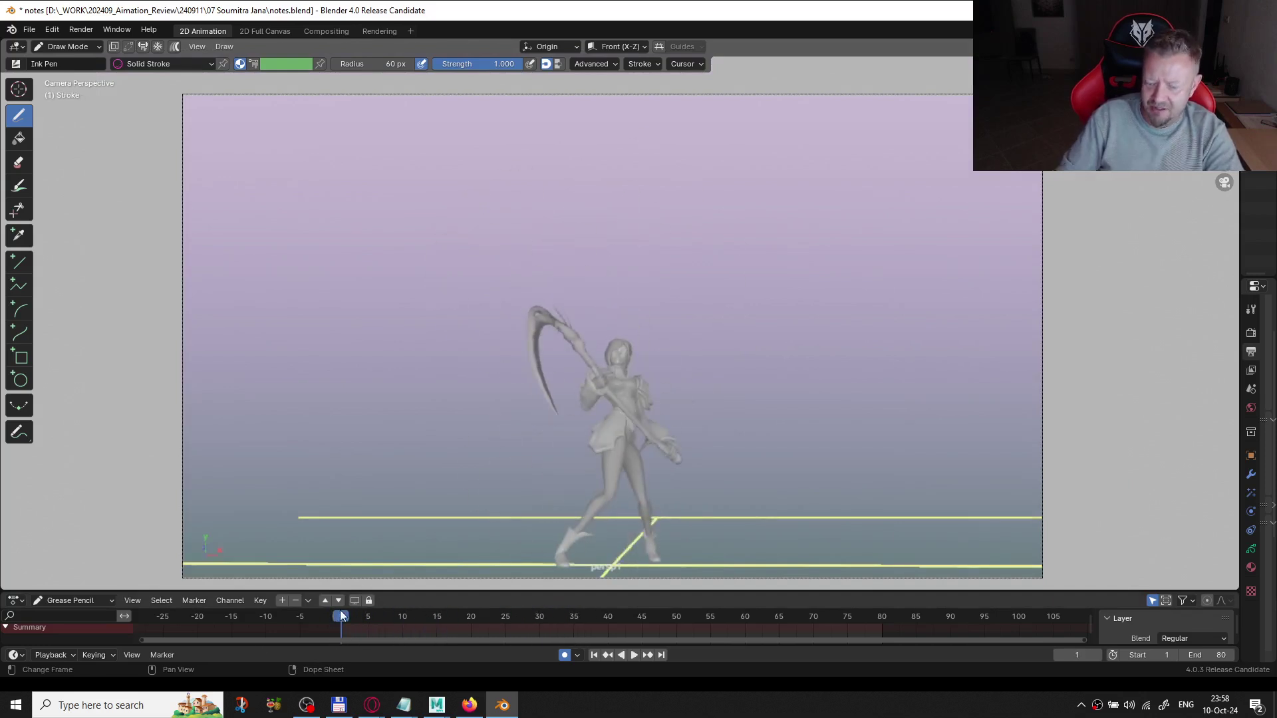
{"action": "key", "text": "space"}
- Step frame by frame from the takeoff to frame 22 and back and forth over frames 18 to 22 to examine the airborne poses
{"action": "key", "text": "Right"}
{"action": "key", "text": "Right"}
{"action": "key", "text": "Right"}
{"action": "key", "text": "Right"}
{"action": "key", "text": "Right"}
{"action": "key", "text": "Right"}
{"action": "key", "text": "Right"}
{"action": "key", "text": "Right"}
{"action": "key", "text": "Right"}
{"action": "key", "text": "Right"}
{"action": "key", "text": "Right"}
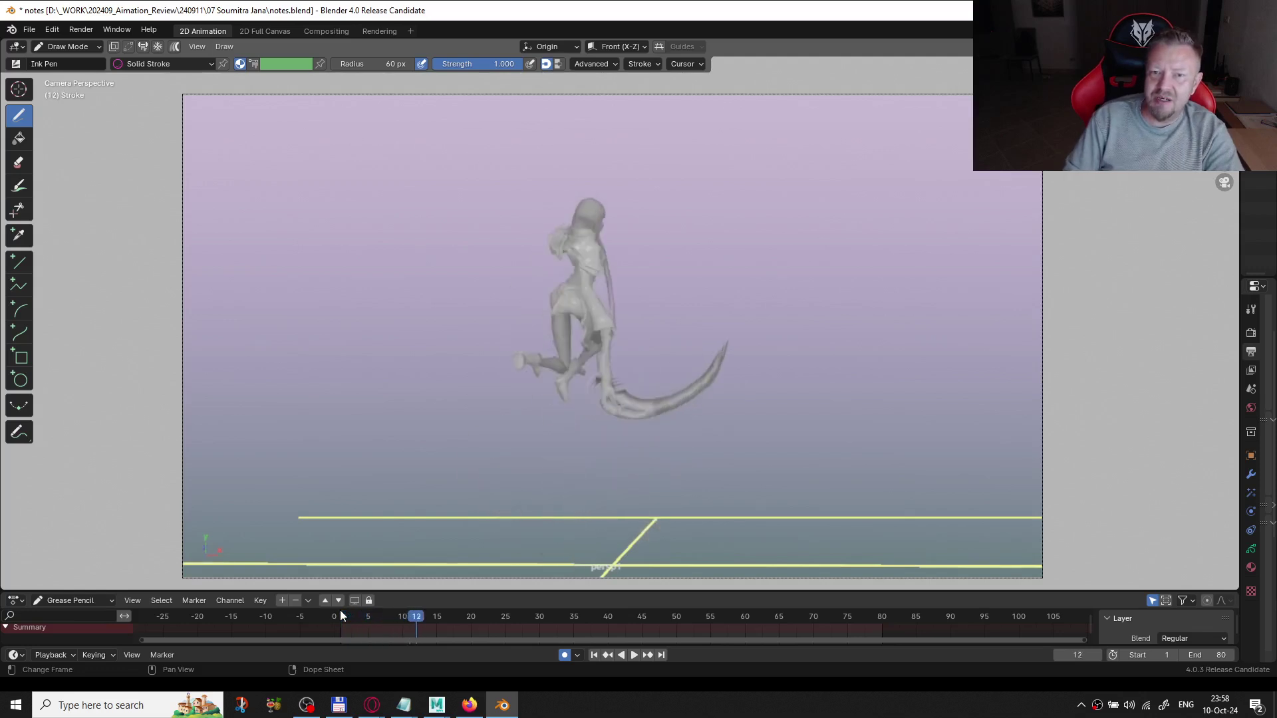
{"action": "key", "text": "Right"}
{"action": "key", "text": "Right"}
{"action": "key", "text": "Right"}
{"action": "key", "text": "Right"}
{"action": "key", "text": "Right"}
{"action": "key", "text": "Right"}
{"action": "key", "text": "Right"}
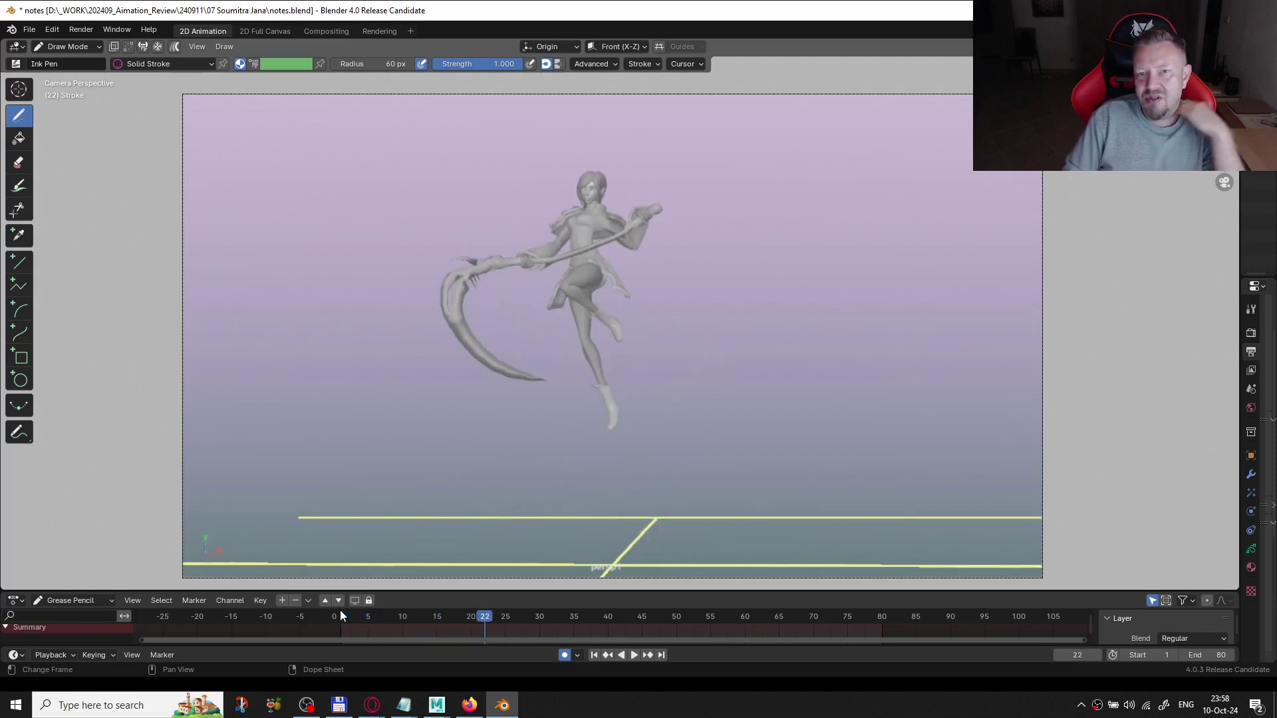
{"action": "key", "text": "Left"}
{"action": "key", "text": "Left"}
{"action": "key", "text": "Left"}
{"action": "key", "text": "Left"}
{"action": "key", "text": "Left"}
{"action": "key", "text": "Left"}
{"action": "key", "text": "Left"}
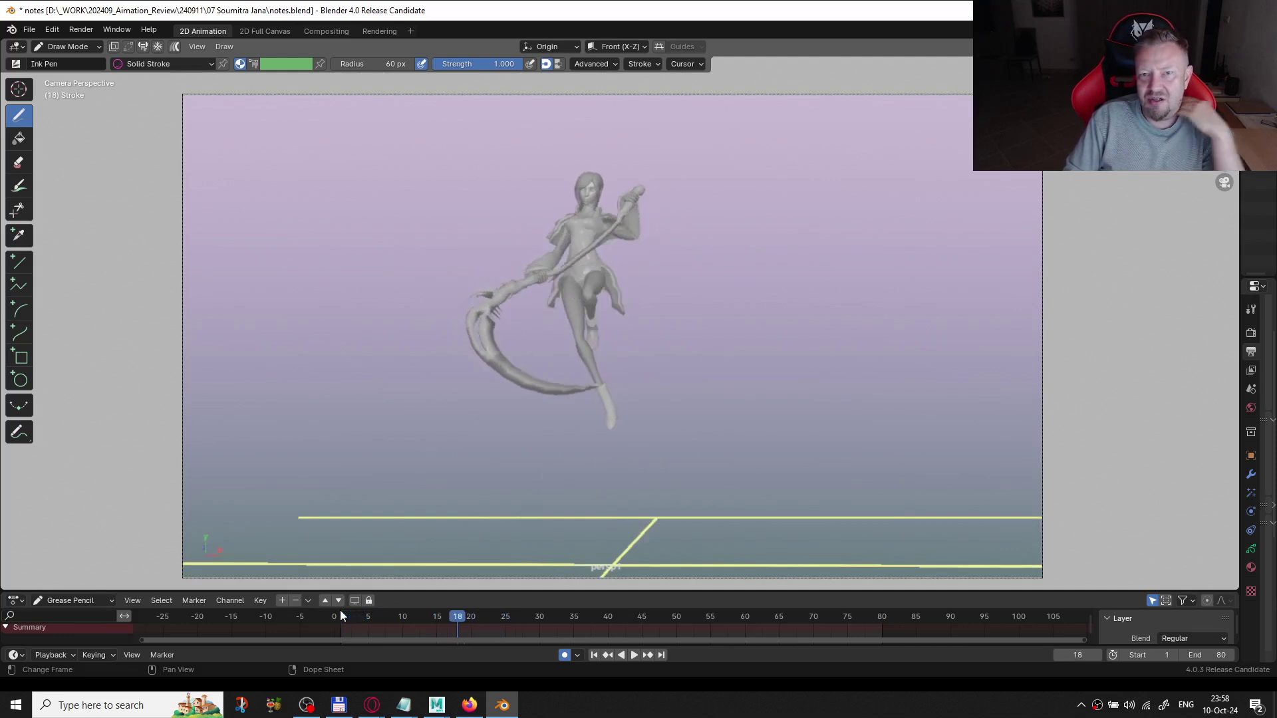
{"action": "key", "text": "Right"}
{"action": "key", "text": "Right"}
{"action": "key", "text": "Right"}
{"action": "key", "text": "Right"}
{"action": "key", "text": "Right"}
{"action": "key", "text": "Right"}
{"action": "key", "text": "Right"}
{"action": "key", "text": "Right"}
{"action": "key", "text": "Right"}
{"action": "key", "text": "Right"}
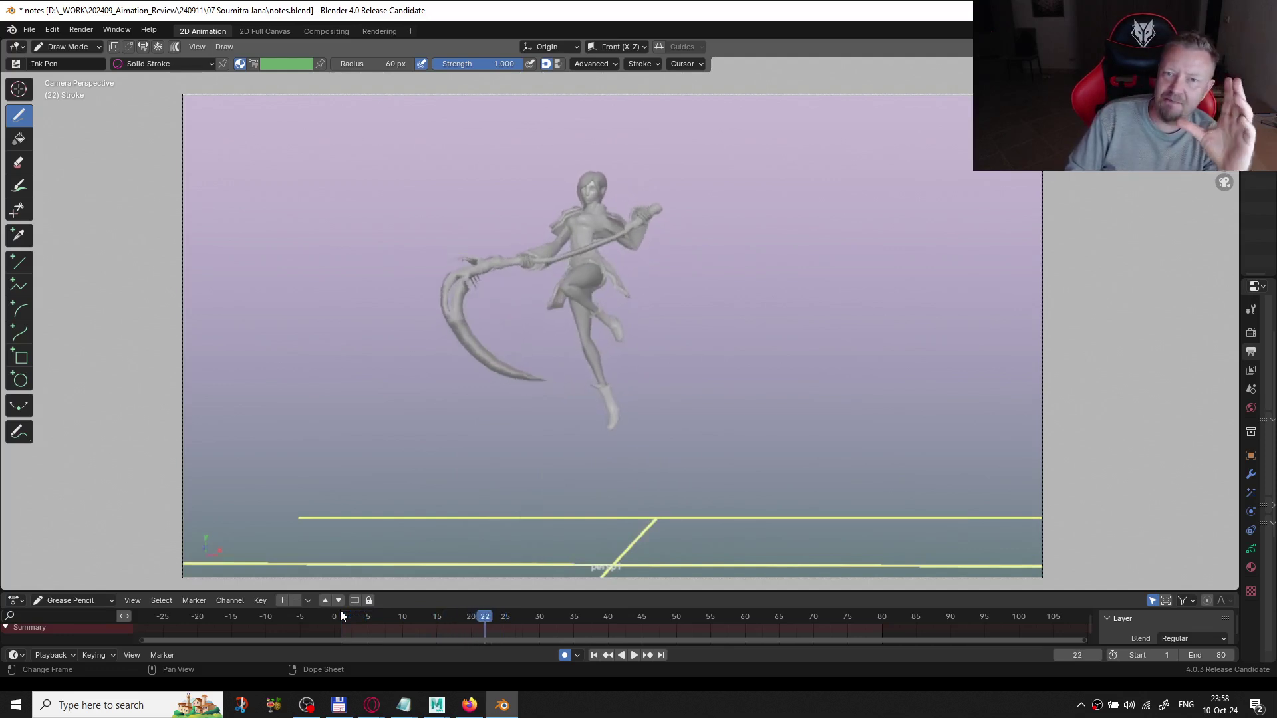
- Step forward and back frame by frame around frame 22 to examine how the airborne pose develops
{"action": "key", "text": "Right"}
{"action": "key", "text": "Right"}
{"action": "key", "text": "Right"}
{"action": "key", "text": "Right"}
{"action": "key", "text": "Left"}
{"action": "key", "text": "Left"}
{"action": "key", "text": "Left"}
{"action": "key", "text": "Left"}
{"action": "key", "text": "Left"}
{"action": "key", "text": "Left"}
{"action": "key", "text": "Left"}
{"action": "key", "text": "Left"}
{"action": "key", "text": "Left"}
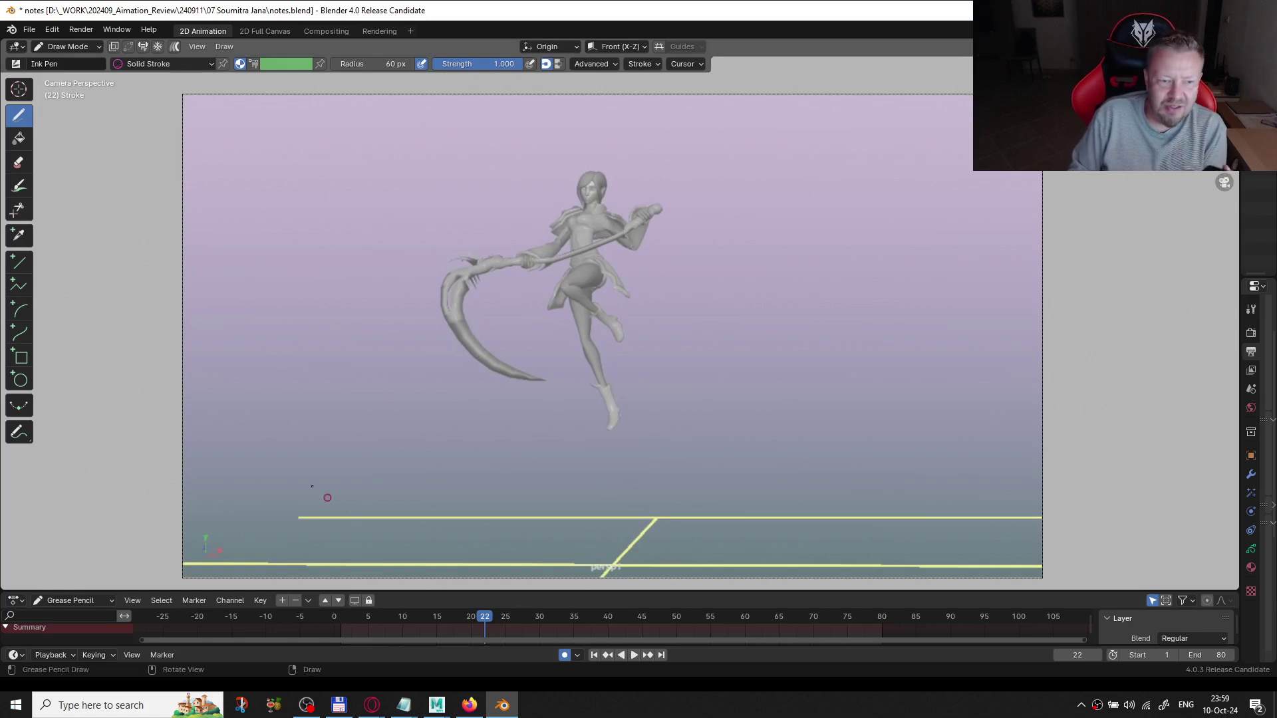
- Go to frame 1 and play the jump from its starting pose
{"action": "left_click", "coordinate": [341, 621]}
{"action": "key", "text": "space"}
{"action": "key", "text": "space"}
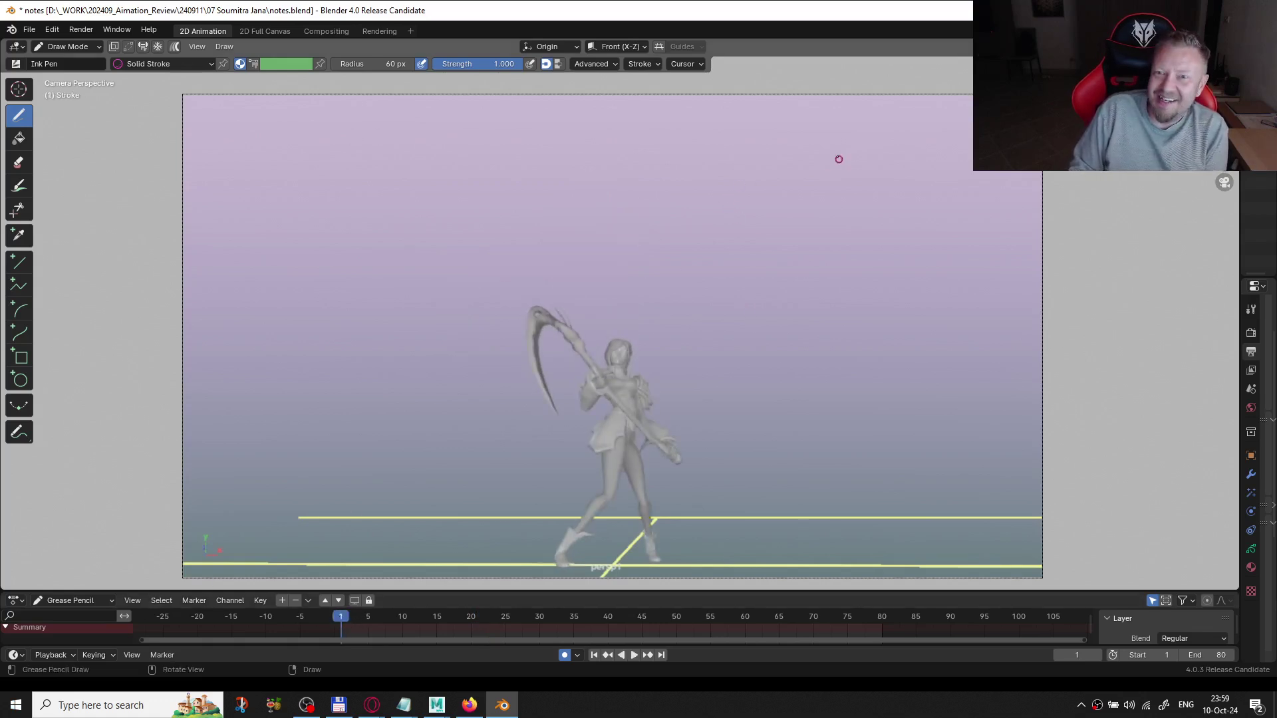
- Try to draw on the frame 1 image, and increase the timeline's height
{"action": "left_click", "coordinate": [817, 170]}
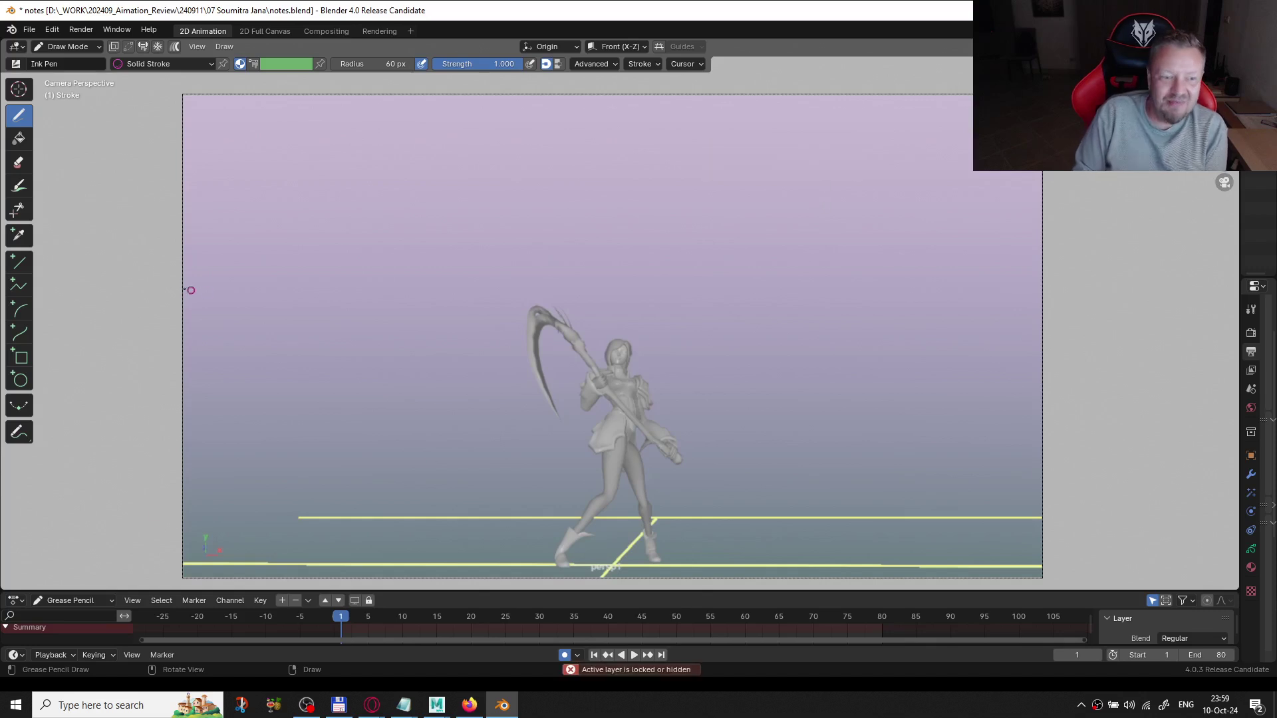
{"action": "left_click", "coordinate": [496, 268]}
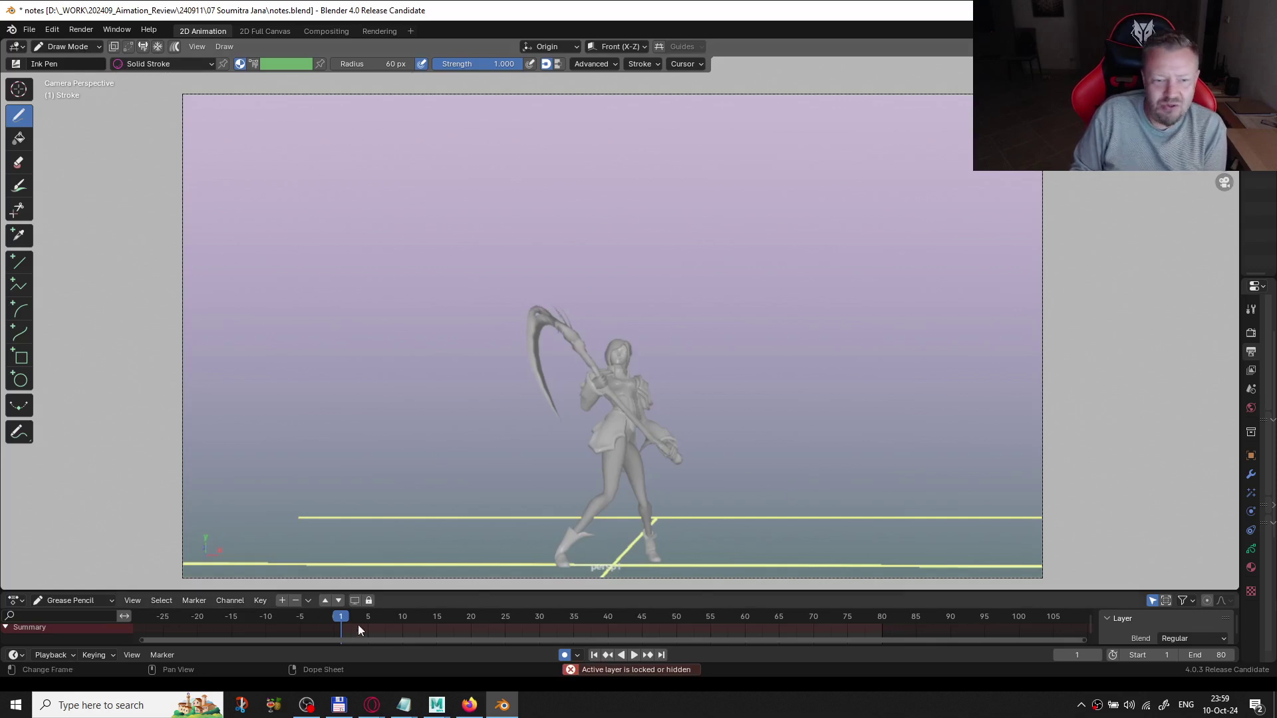
{"action": "left_click_drag", "start_coordinate": [158, 591], "coordinate": [133, 554]}
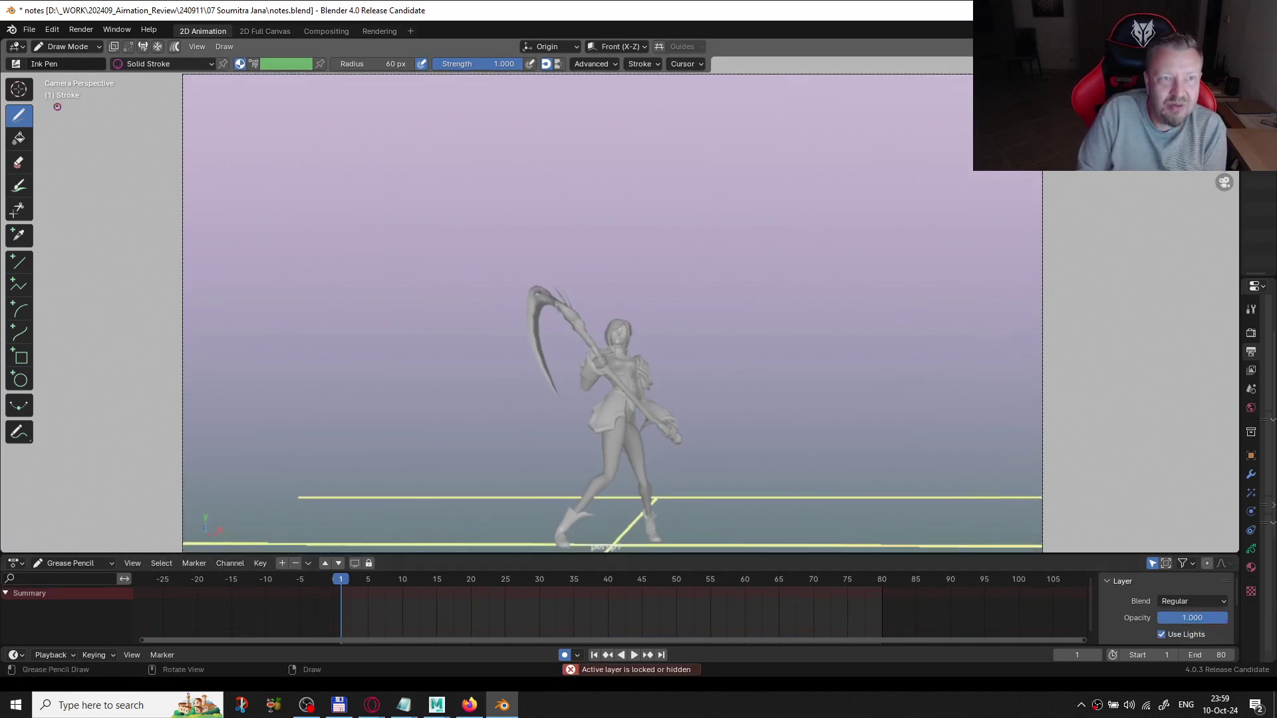
- Reselect Draw Mode, orbit briefly around the backdrop, and try to draw again in the camera view
{"action": "left_click", "coordinate": [66, 46]}
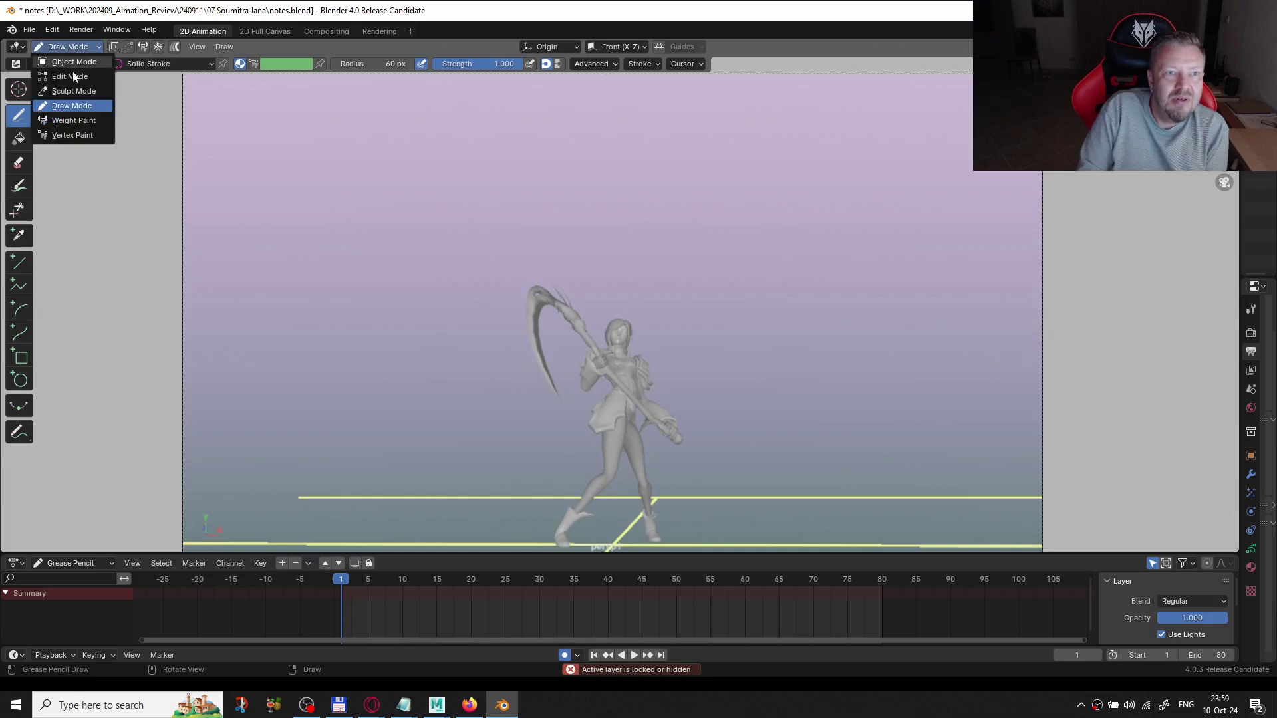
{"action": "left_click", "coordinate": [69, 108]}
{"action": "left_click", "coordinate": [374, 190]}
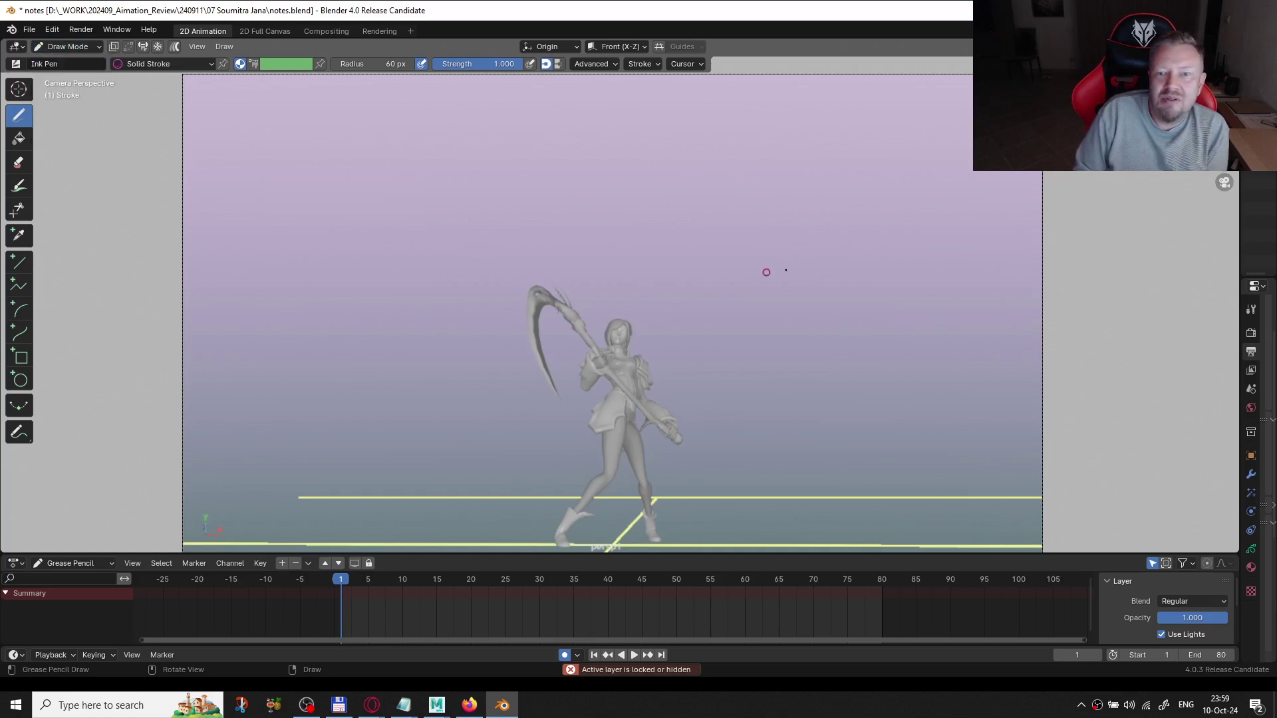
{"action": "key", "text": "KP_8"}
{"action": "key", "text": "KP_8"}
{"action": "key", "text": "KP_4"}
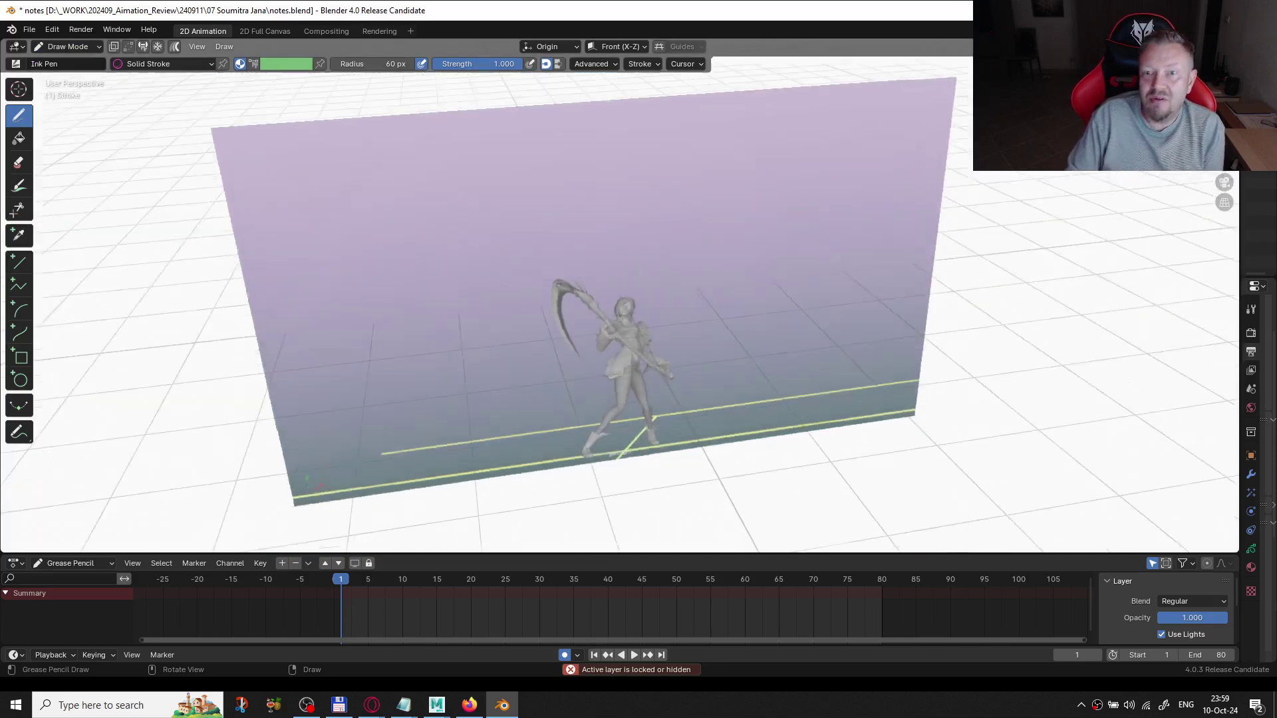
{"action": "key", "text": "KP_0"}
{"action": "left_click", "coordinate": [677, 217]}
{"action": "left_click", "coordinate": [658, 224]}
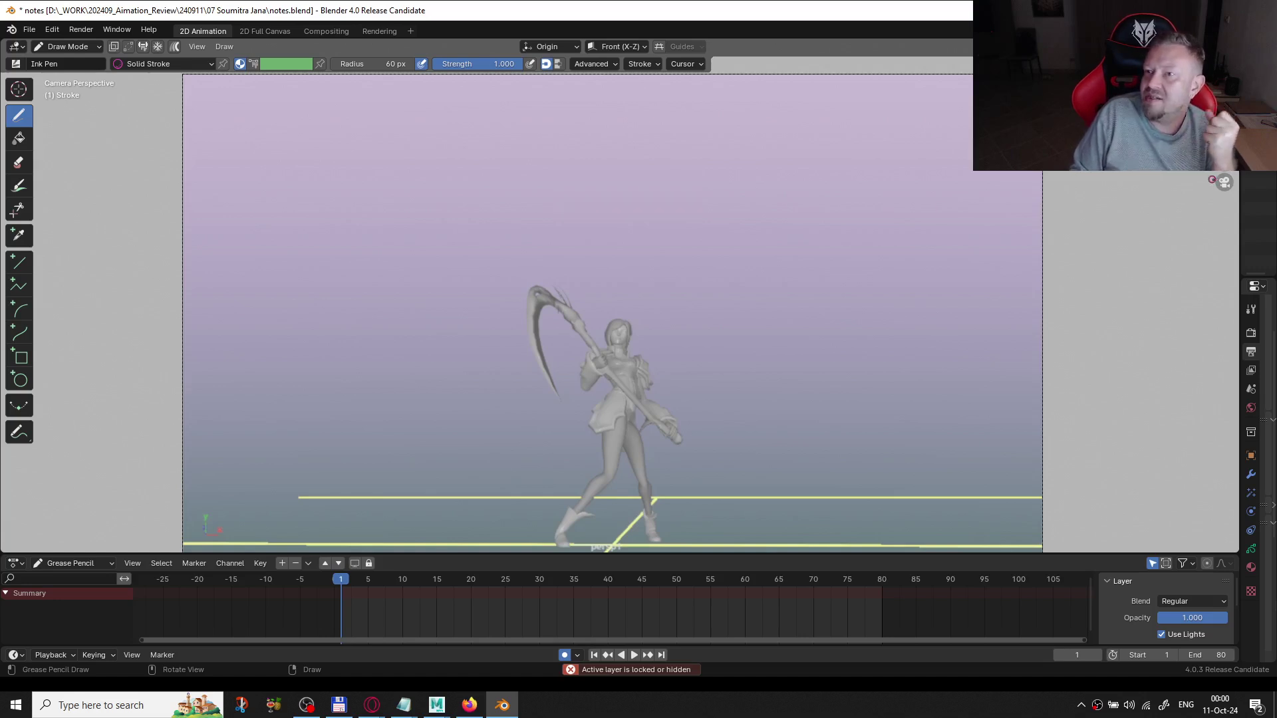
- Widen the properties area, make the grease pencil's Fills layer active, and undo a test stroke drawn on it
{"action": "left_click_drag", "start_coordinate": [1239, 204], "coordinate": [1091, 203]}
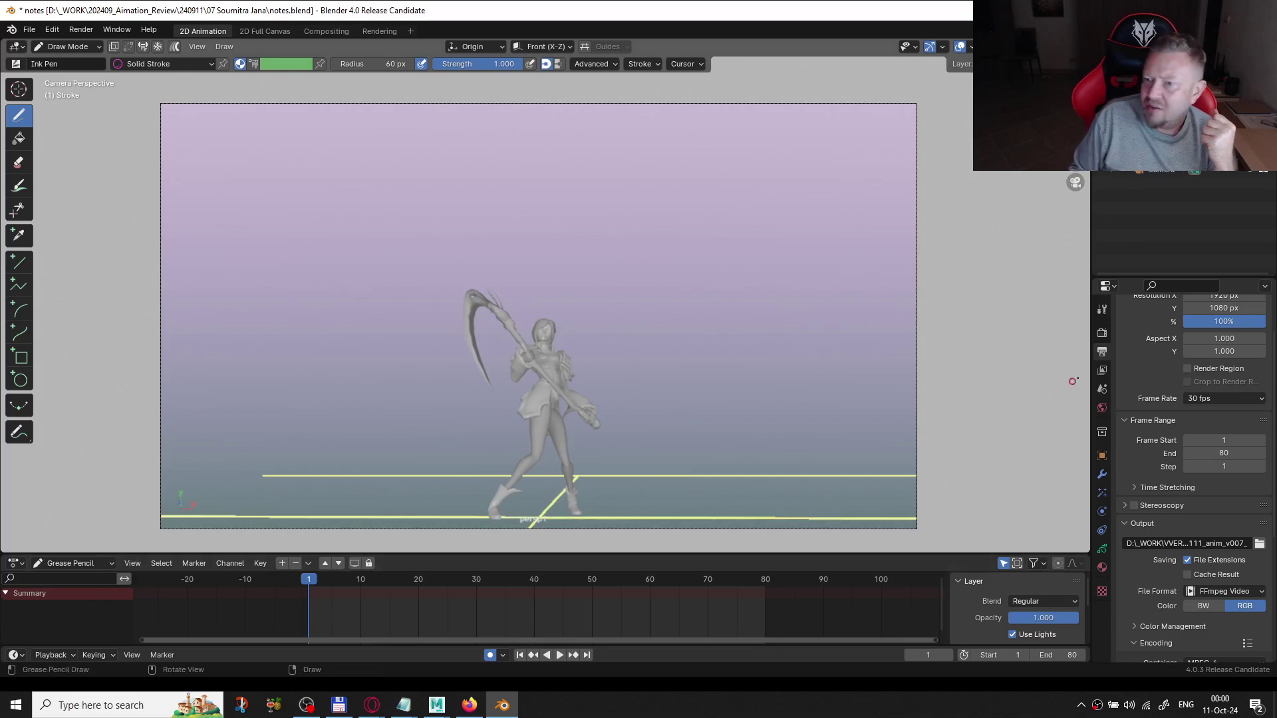
{"action": "left_click", "coordinate": [1102, 548]}
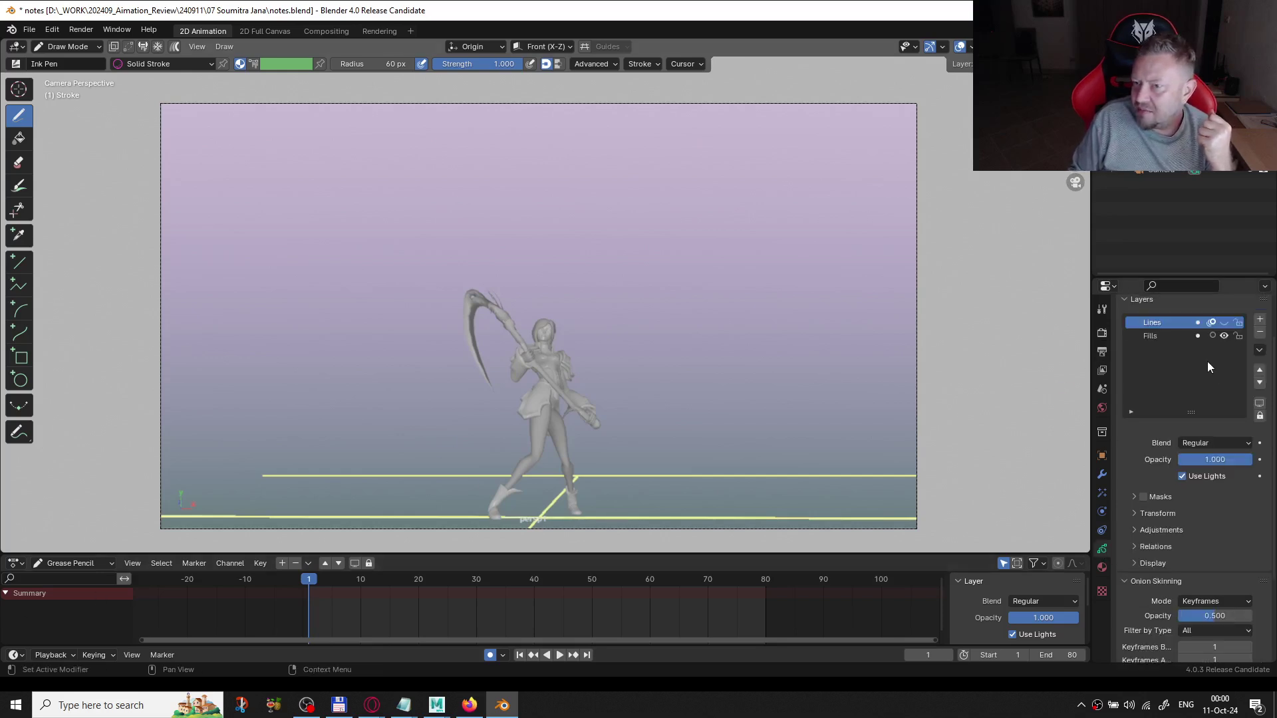
{"action": "left_click", "coordinate": [1154, 335]}
{"action": "mouse_move", "coordinate": [645, 232]}
{"action": "left_mouse_down"}
{"action": "mouse_move", "coordinate": [662, 274]}
{"action": "mouse_move", "coordinate": [704, 299]}
{"action": "left_mouse_up"}
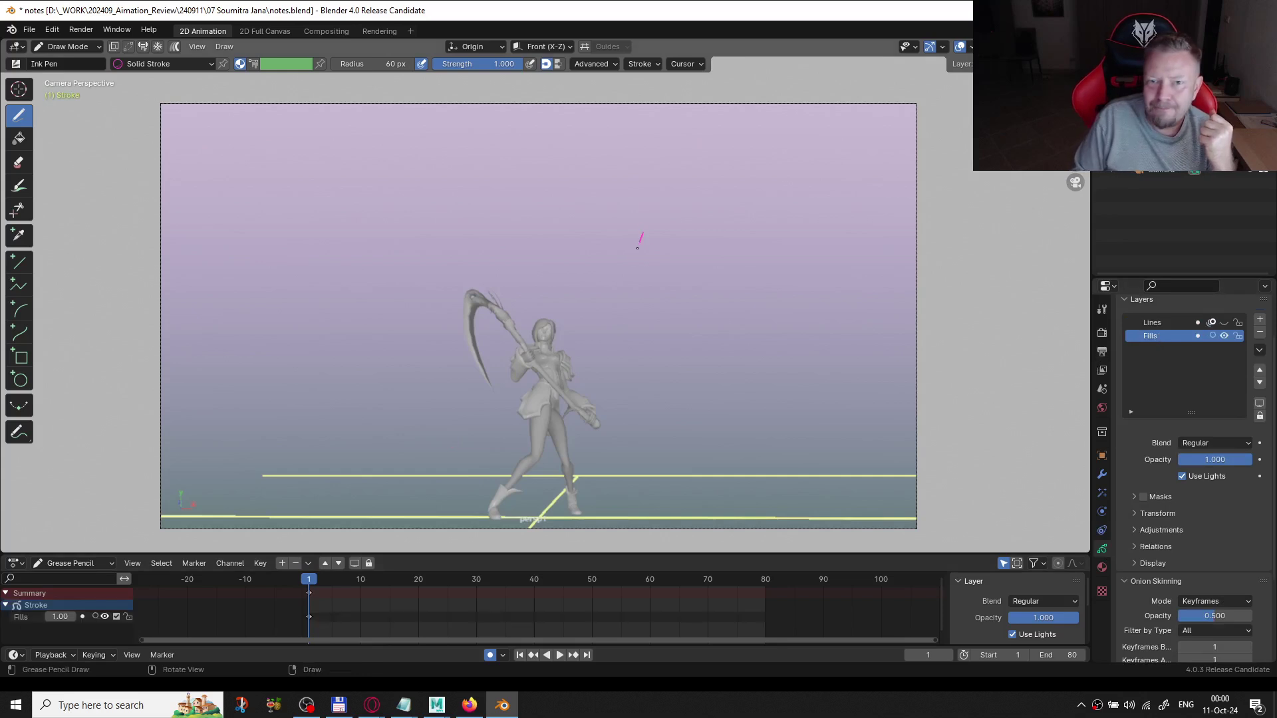
{"action": "key", "text": "ctrl+z"}
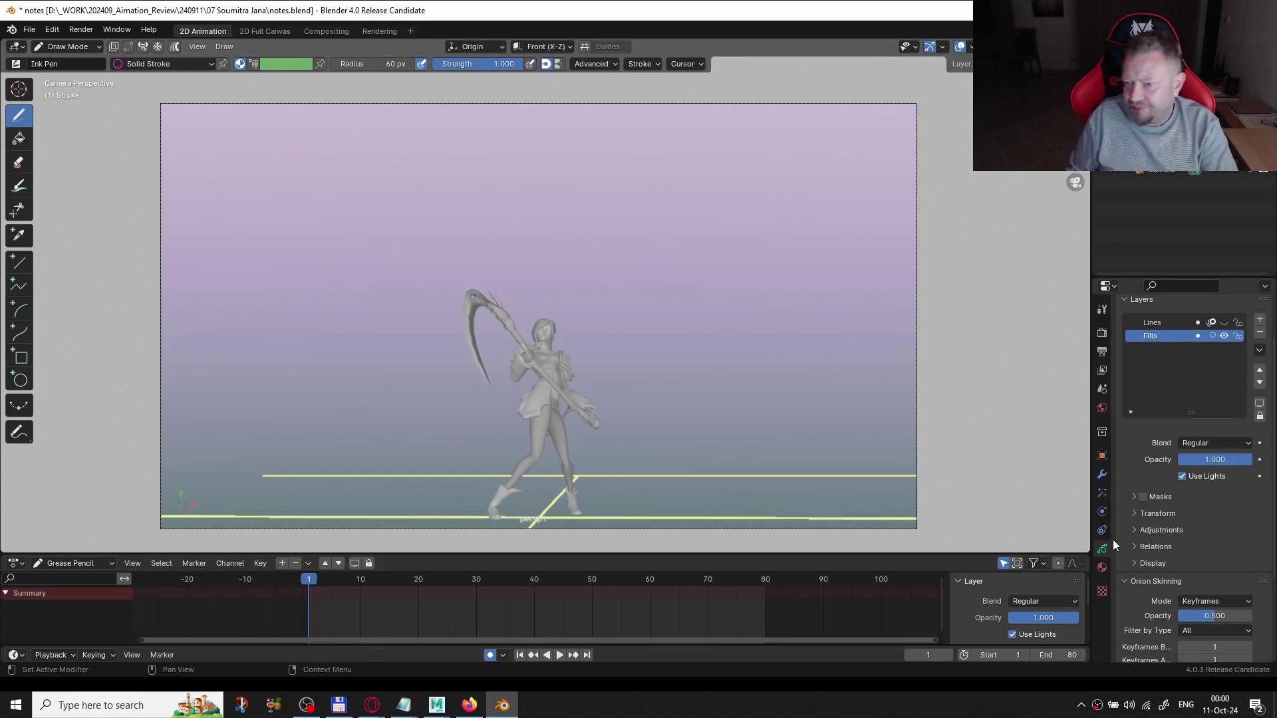
- Change the Solid Stroke material's base color to yellow, undo a test stroke, and enlarge the 3D viewport again
{"action": "left_click", "coordinate": [1102, 565]}
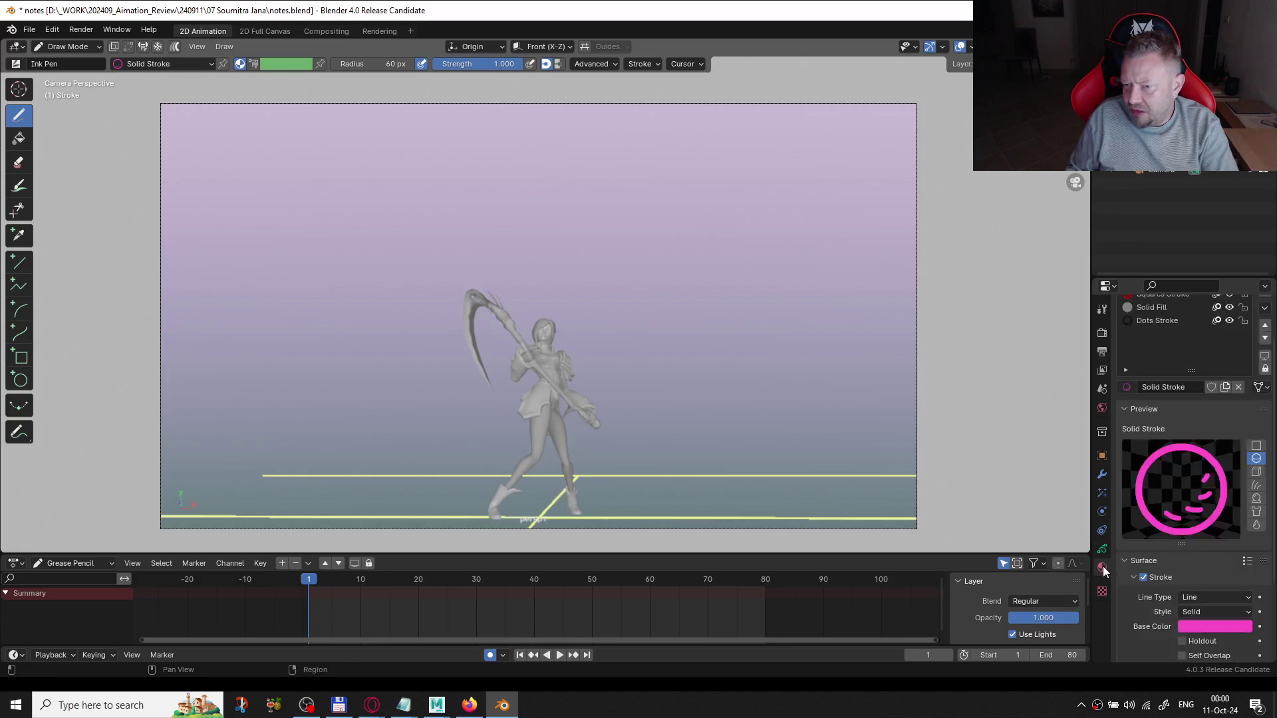
{"action": "left_click", "coordinate": [1207, 626]}
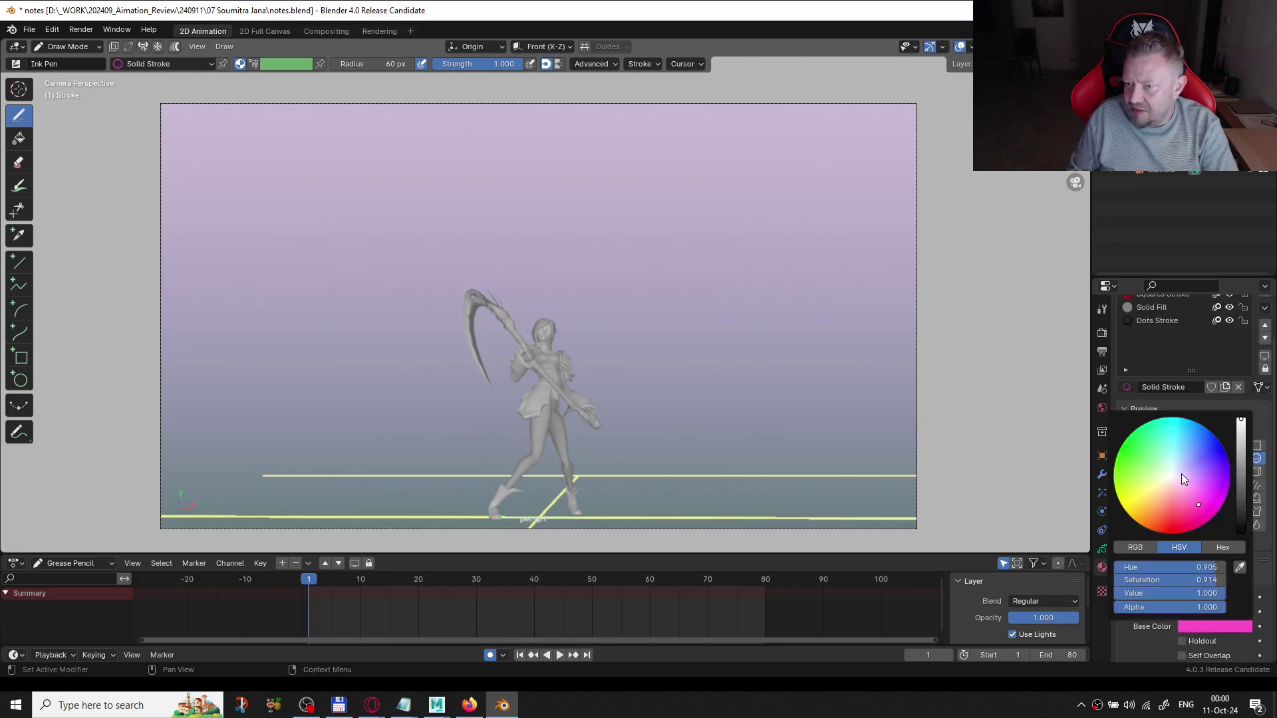
{"action": "left_click_drag", "start_coordinate": [1178, 477], "coordinate": [1133, 500]}
{"action": "left_click_drag", "start_coordinate": [662, 330], "coordinate": [685, 431]}
{"action": "key", "text": "ctrl+z"}
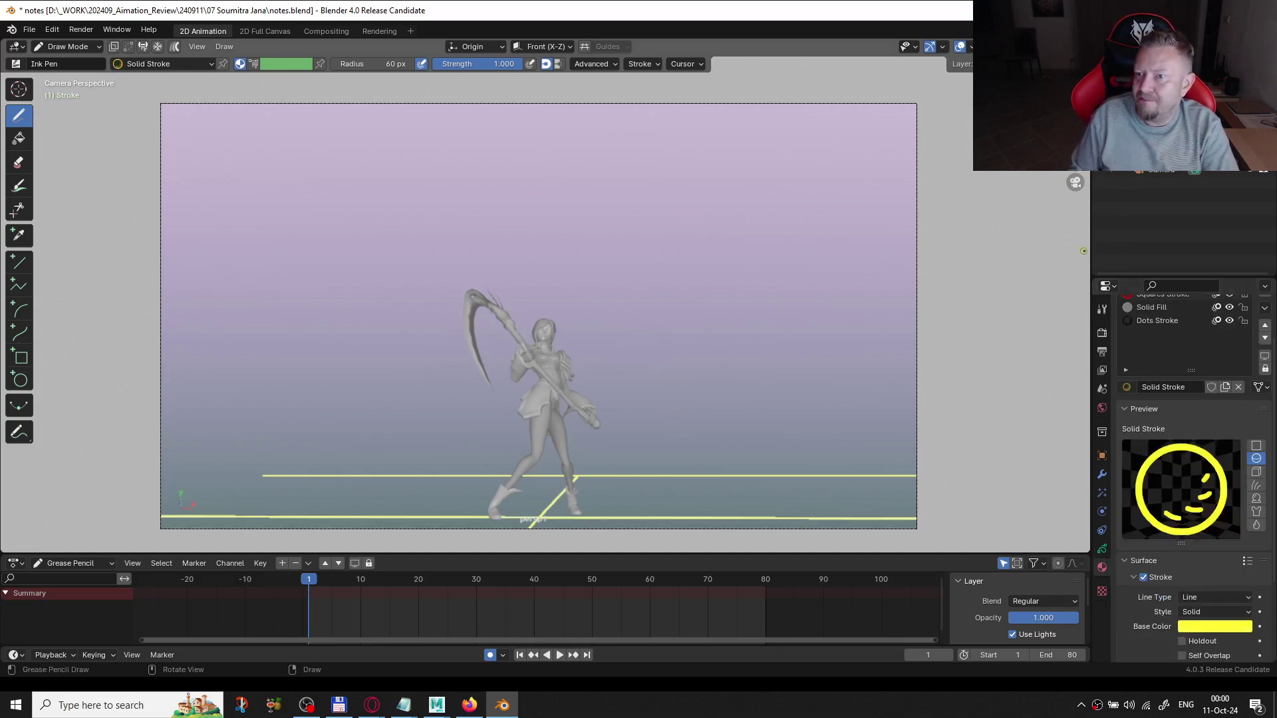
{"action": "left_click_drag", "start_coordinate": [1089, 251], "coordinate": [1244, 279]}
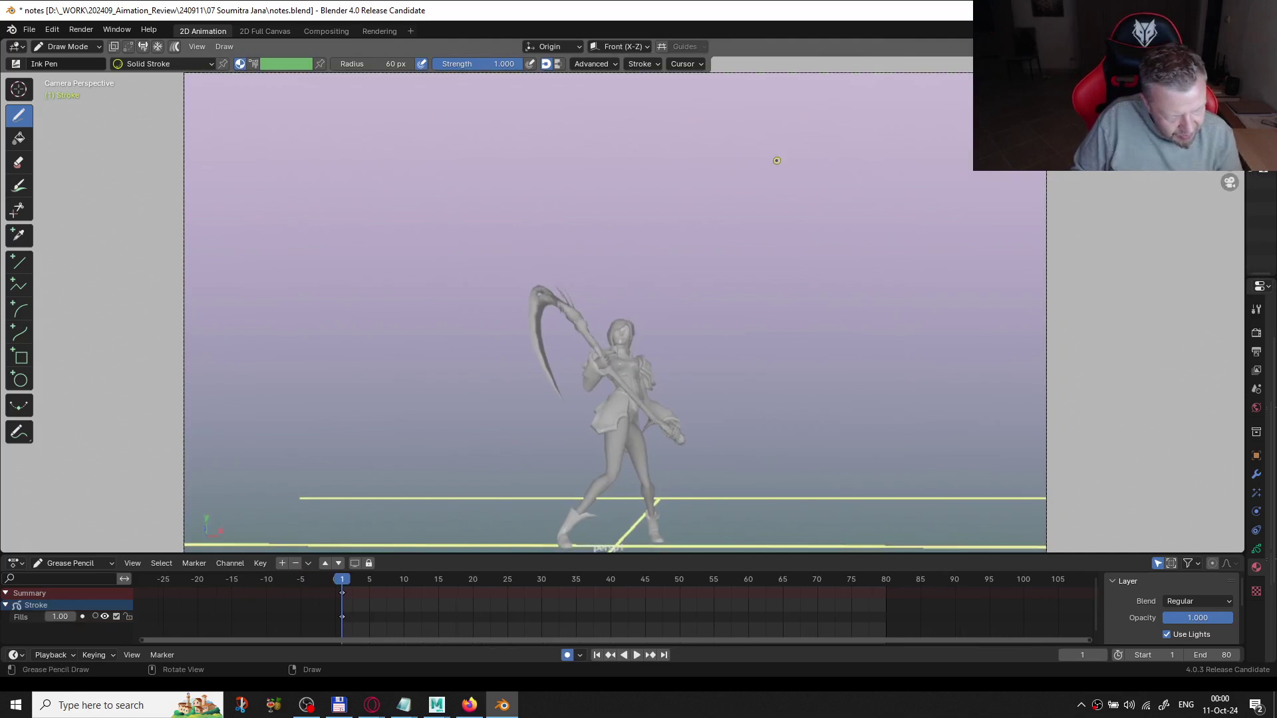
- Handwrite the label "scythe" in the upper right of the camera frame and underline it
{"action": "mouse_move", "coordinate": [831, 125]}
{"action": "left_mouse_down"}
{"action": "mouse_move", "coordinate": [840, 148]}
{"action": "mouse_move", "coordinate": [865, 157]}
{"action": "mouse_move", "coordinate": [863, 178]}
{"action": "left_mouse_up"}
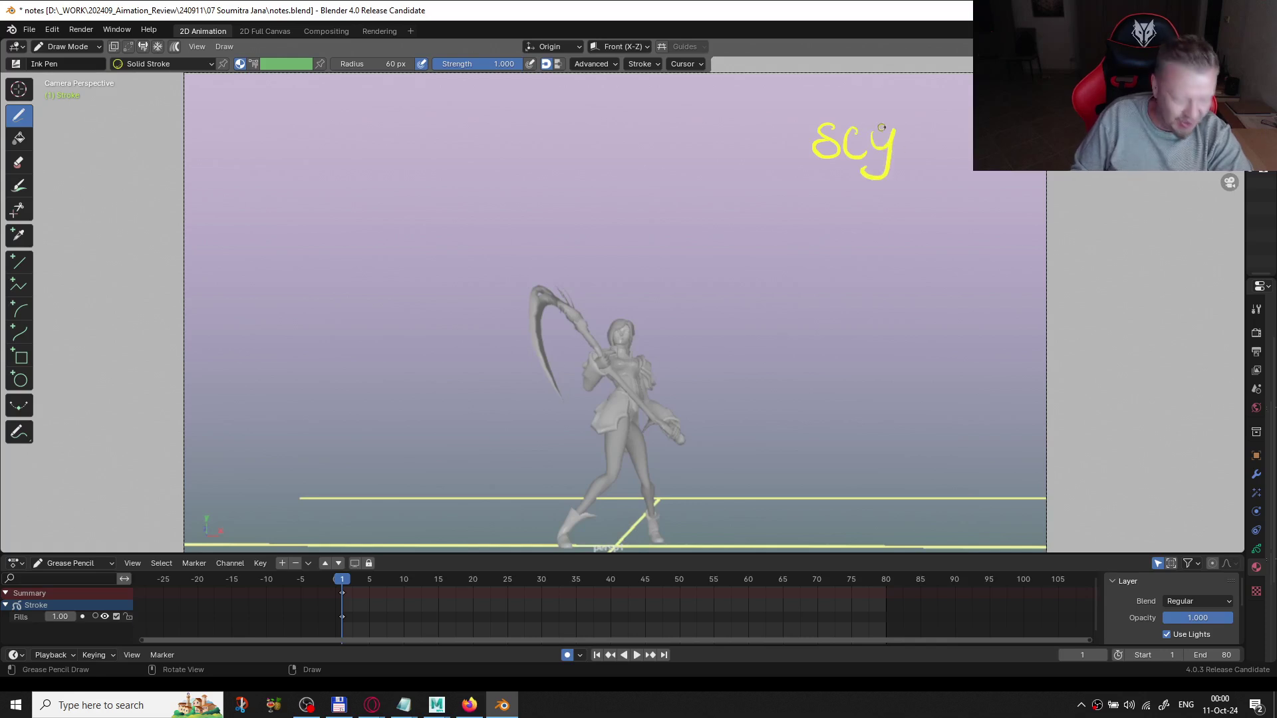
{"action": "left_click_drag", "start_coordinate": [915, 98], "coordinate": [911, 152]}
{"action": "mouse_move", "coordinate": [896, 145]}
{"action": "left_mouse_down"}
{"action": "mouse_move", "coordinate": [926, 131]}
{"action": "mouse_move", "coordinate": [967, 151]}
{"action": "left_mouse_up"}
{"action": "left_click_drag", "start_coordinate": [820, 177], "coordinate": [969, 175]}
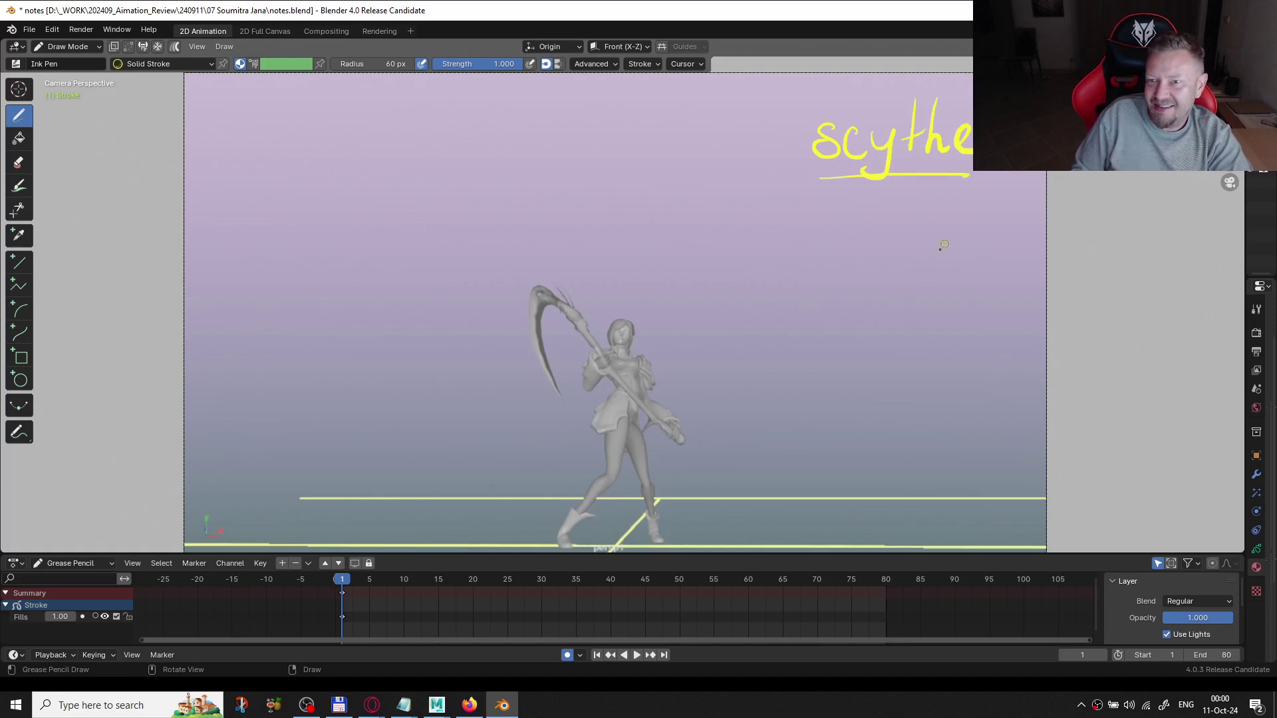
- Sketch a simple scythe with a straight vertical shaft and a curved blade below the label
{"action": "left_click_drag", "start_coordinate": [882, 229], "coordinate": [883, 390]}
{"action": "left_click_drag", "start_coordinate": [880, 230], "coordinate": [962, 247]}
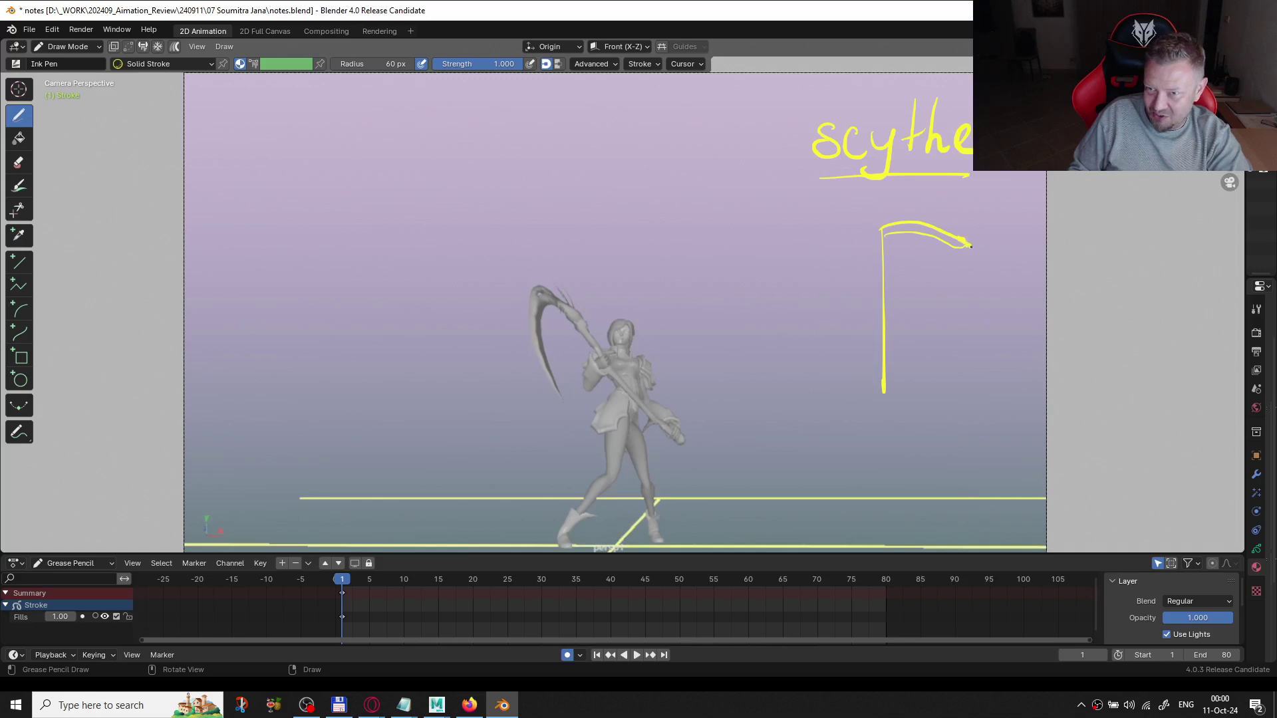
{"action": "mouse_move", "coordinate": [966, 248]}
{"action": "left_mouse_down"}
{"action": "mouse_move", "coordinate": [883, 230]}
{"action": "mouse_move", "coordinate": [886, 339]}
{"action": "left_mouse_up"}
{"action": "left_click_drag", "start_coordinate": [879, 252], "coordinate": [879, 348]}
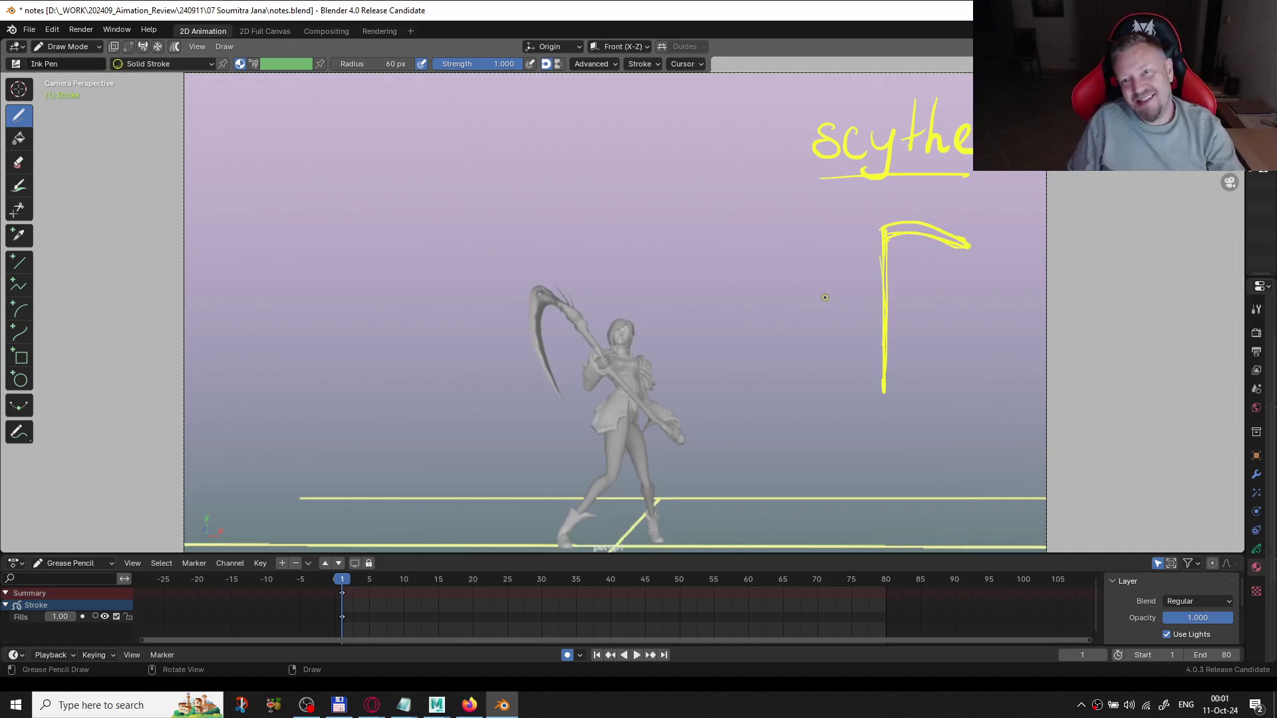
- Scrub and play the jump around frame 34, and scrub back to the start to examine the scythe's motion
{"action": "mouse_move", "coordinate": [349, 577]}
{"action": "left_mouse_down"}
{"action": "mouse_move", "coordinate": [367, 580]}
{"action": "mouse_move", "coordinate": [325, 580]}
{"action": "mouse_move", "coordinate": [377, 581]}
{"action": "mouse_move", "coordinate": [521, 532]}
{"action": "mouse_move", "coordinate": [461, 541]}
{"action": "mouse_move", "coordinate": [597, 509]}
{"action": "mouse_move", "coordinate": [544, 521]}
{"action": "mouse_move", "coordinate": [564, 517]}
{"action": "left_mouse_up"}
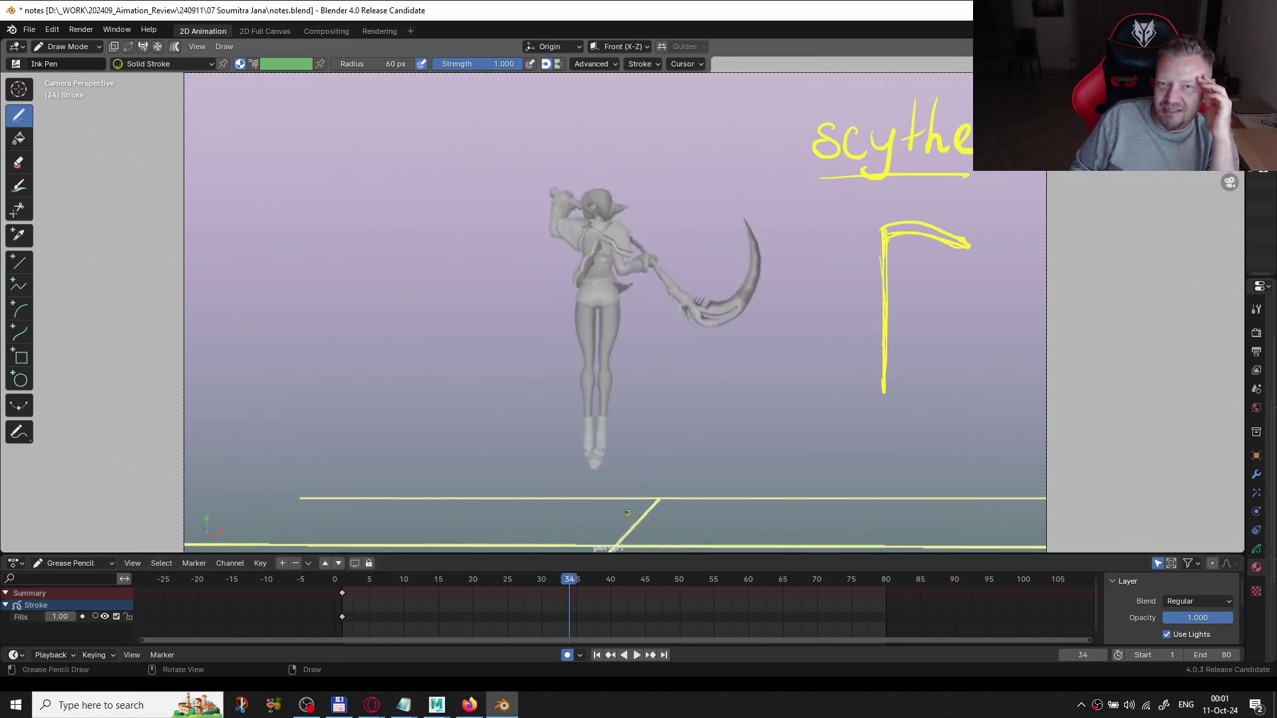
{"action": "key", "text": "space"}
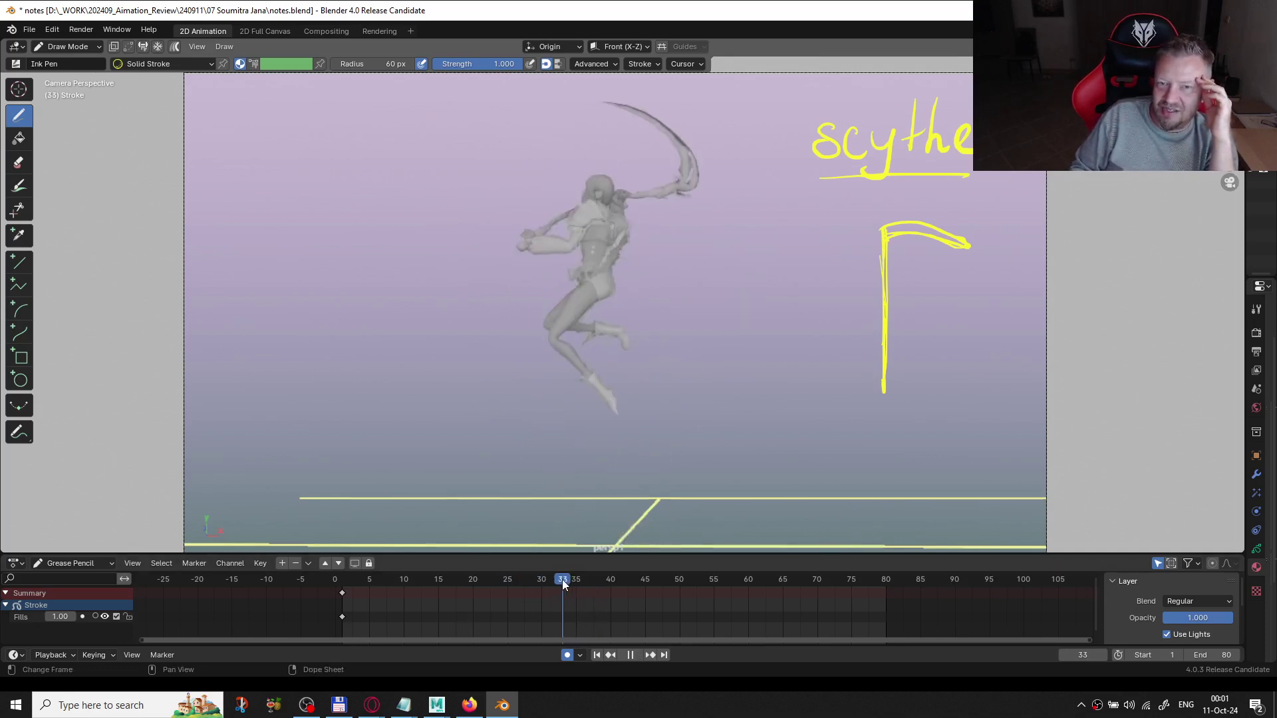
{"action": "left_click_drag", "start_coordinate": [578, 582], "coordinate": [326, 565]}
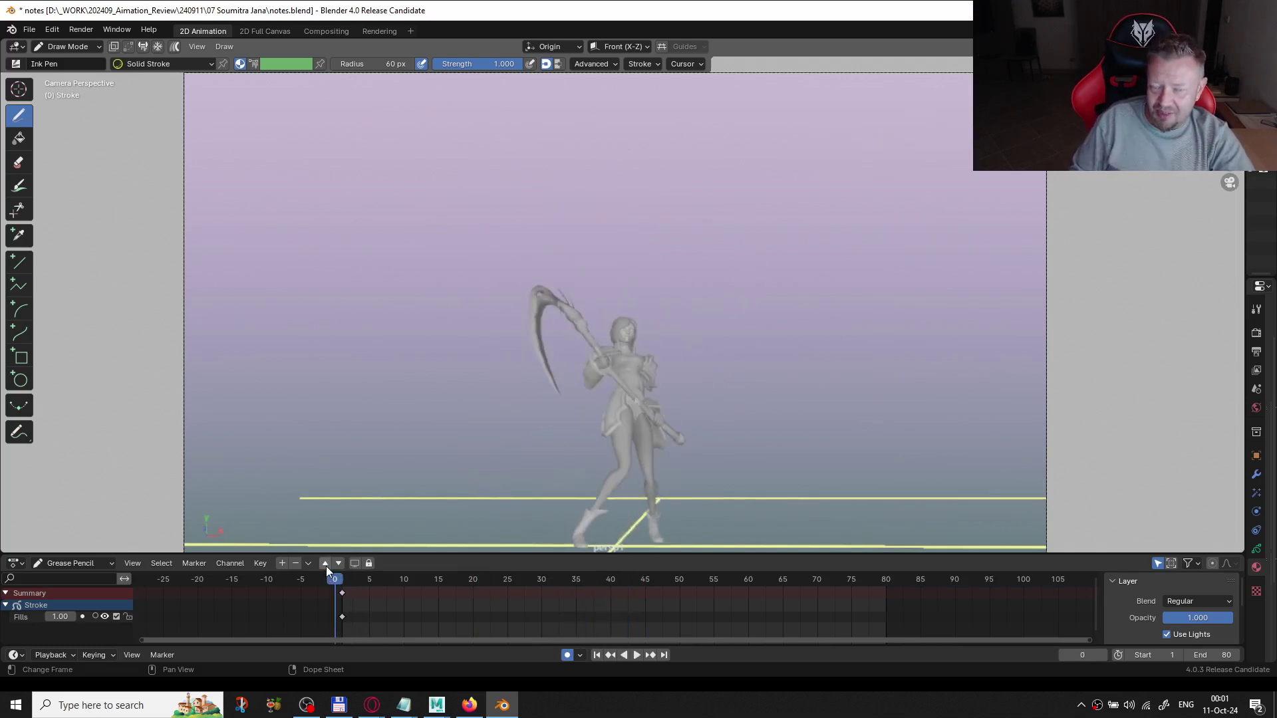
- Return to frame 1 and replay the start of the jump to check the pose before takeoff
{"action": "right_click", "coordinate": [687, 416]}
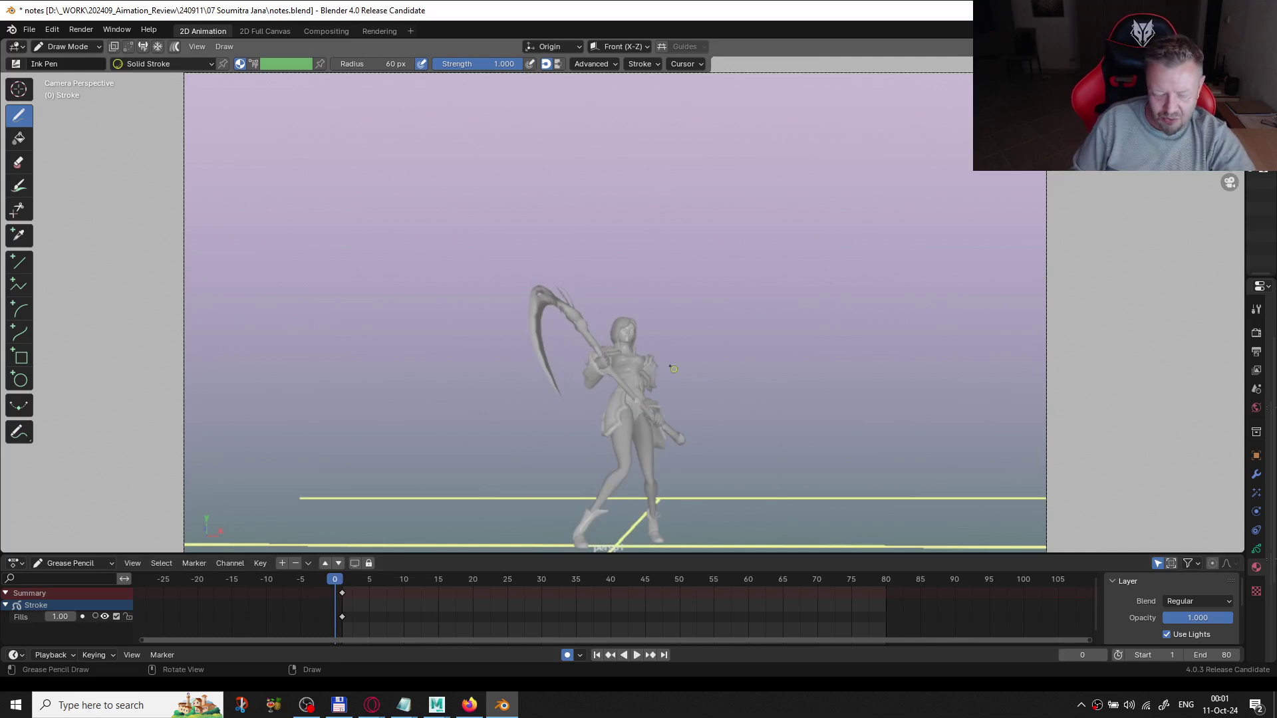
{"action": "left_click_drag", "start_coordinate": [778, 393], "coordinate": [754, 330]}
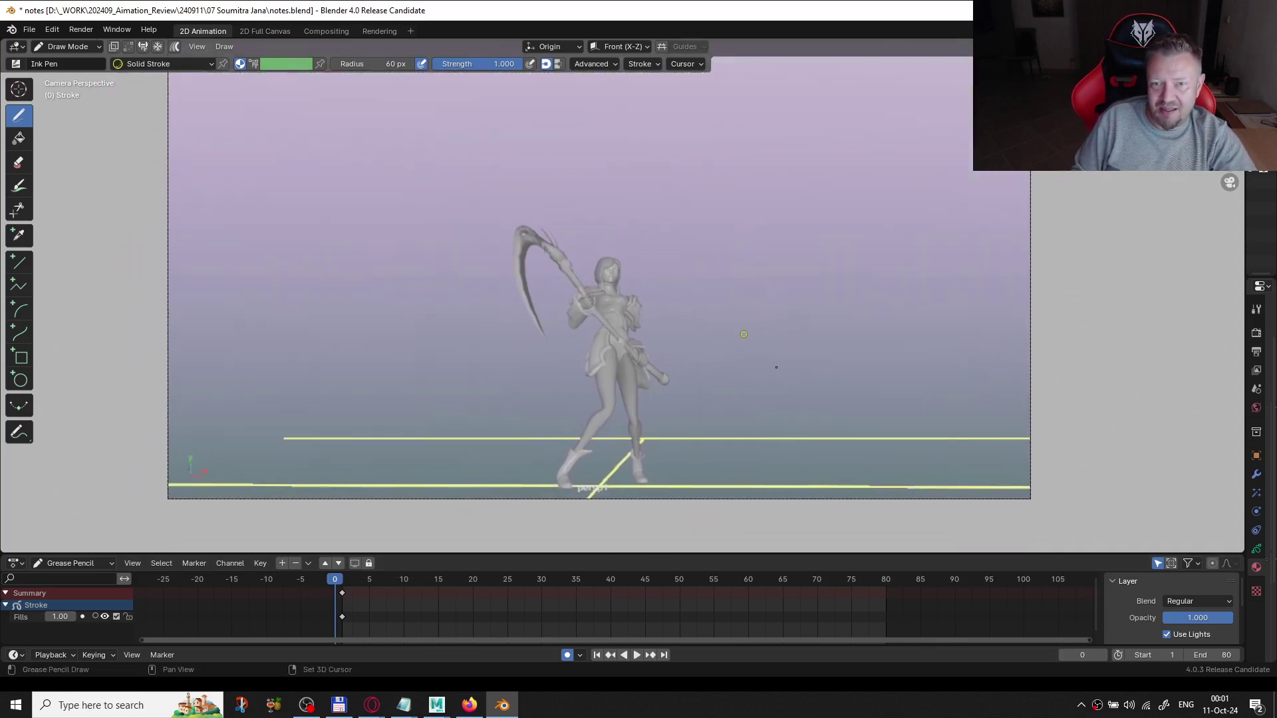
{"action": "left_click", "coordinate": [771, 367]}
{"action": "left_click", "coordinate": [339, 610]}
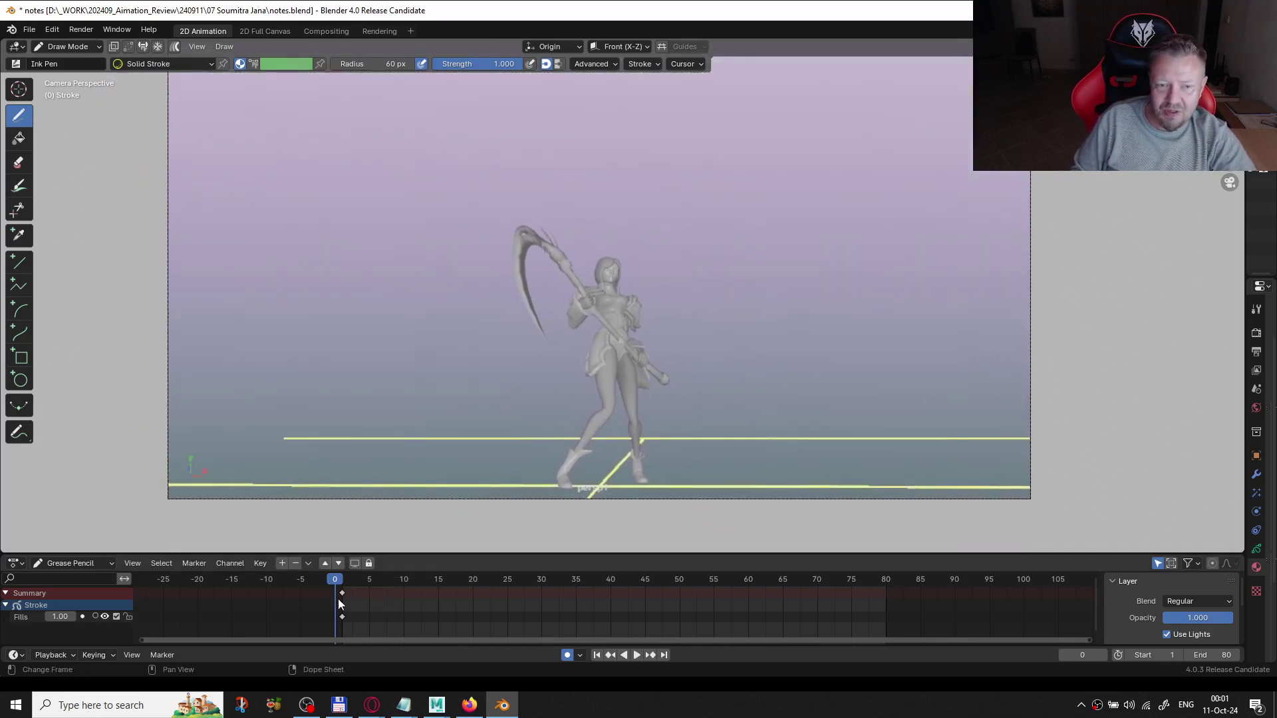
{"action": "left_click_drag", "start_coordinate": [341, 584], "coordinate": [345, 588]}
{"action": "key", "text": "space"}
{"action": "key", "text": "space"}
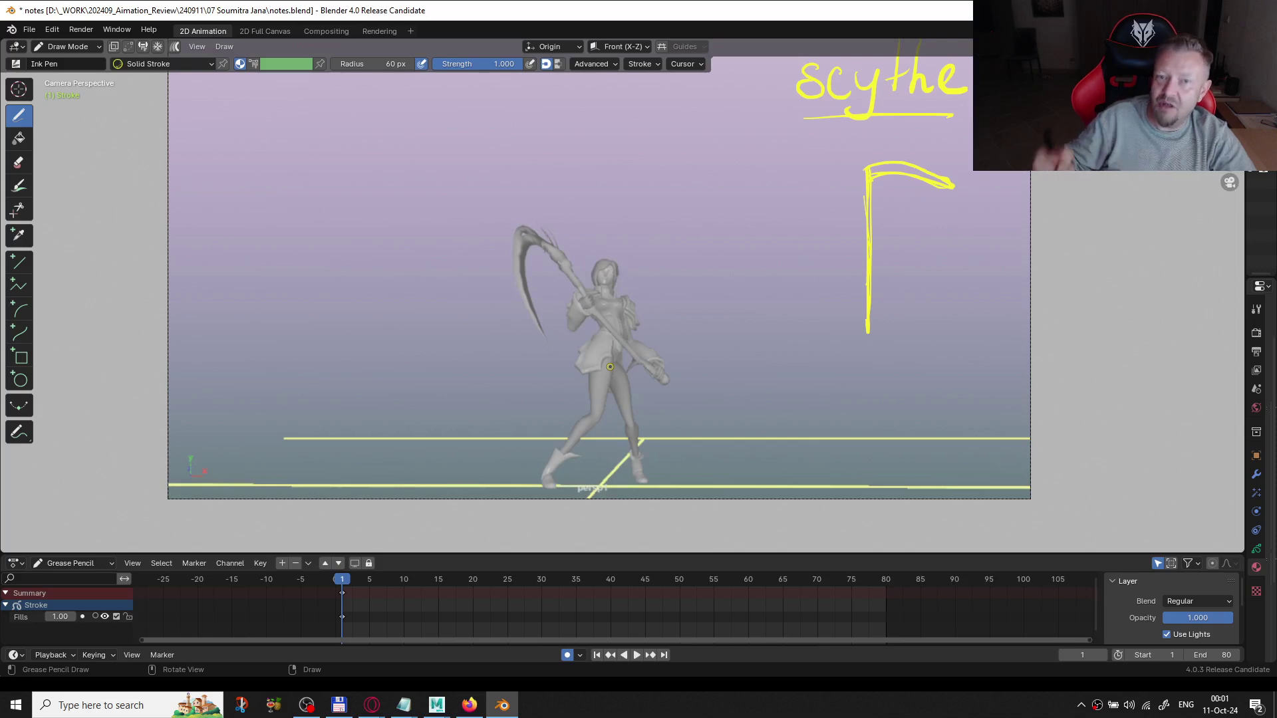
- Draw an arrow from the character's hips toward the right and sketch the legs of the forward-shifted starting pose
{"action": "left_click_drag", "start_coordinate": [619, 363], "coordinate": [655, 368]}
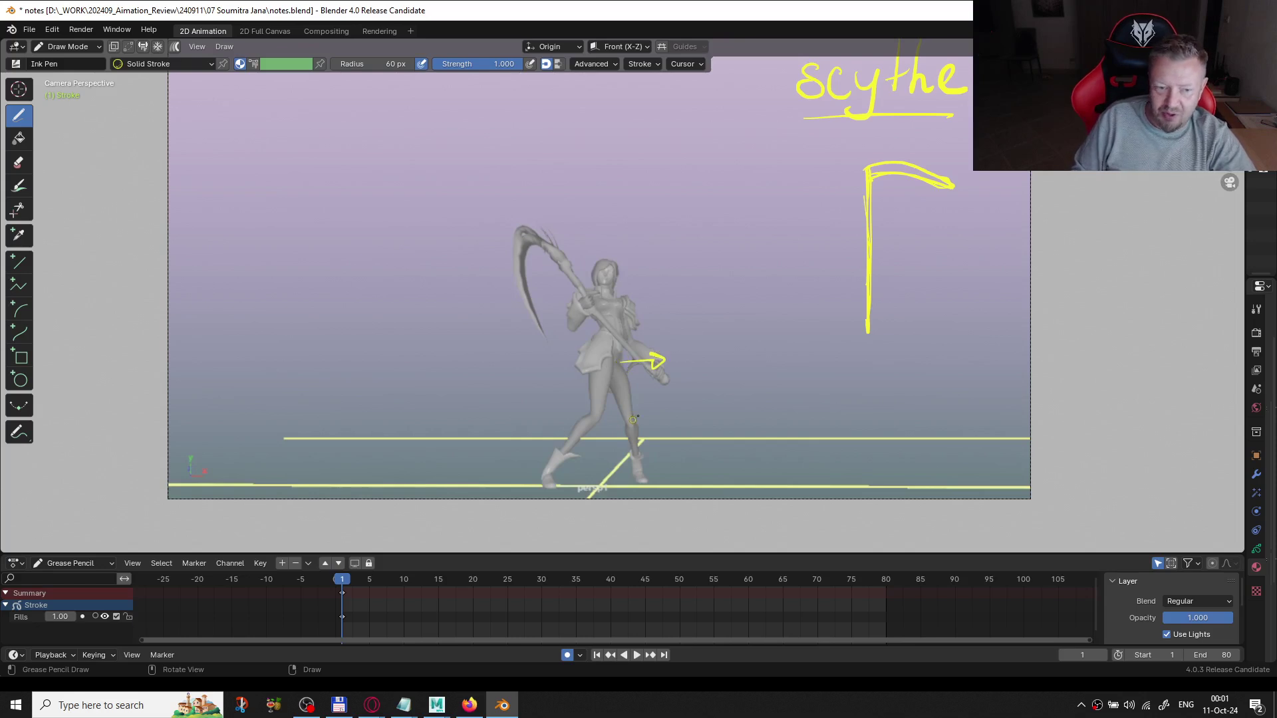
{"action": "left_click_drag", "start_coordinate": [641, 386], "coordinate": [641, 459]}
{"action": "left_click_drag", "start_coordinate": [641, 396], "coordinate": [645, 419]}
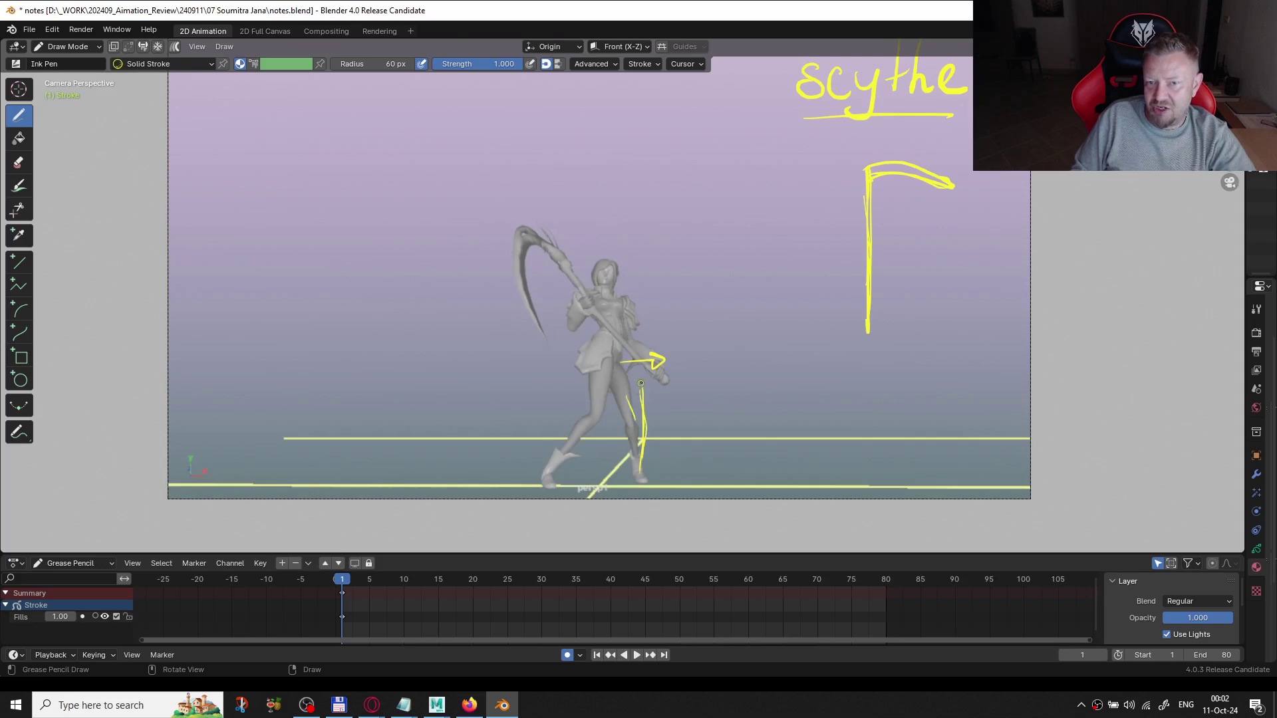
{"action": "mouse_move", "coordinate": [631, 355]}
{"action": "left_mouse_down"}
{"action": "mouse_move", "coordinate": [608, 426]}
{"action": "mouse_move", "coordinate": [603, 416]}
{"action": "left_mouse_up"}
{"action": "mouse_move", "coordinate": [613, 371]}
{"action": "left_mouse_down"}
{"action": "mouse_move", "coordinate": [550, 492]}
{"action": "mouse_move", "coordinate": [545, 478]}
{"action": "mouse_move", "coordinate": [582, 431]}
{"action": "left_mouse_up"}
- Sketch the corrected pose's head, torso, arms and hips, and reinforce its legs and feet
{"action": "mouse_move", "coordinate": [648, 328]}
{"action": "left_mouse_down"}
{"action": "mouse_move", "coordinate": [620, 352]}
{"action": "mouse_move", "coordinate": [660, 313]}
{"action": "mouse_move", "coordinate": [653, 344]}
{"action": "mouse_move", "coordinate": [639, 305]}
{"action": "mouse_move", "coordinate": [671, 281]}
{"action": "left_mouse_up"}
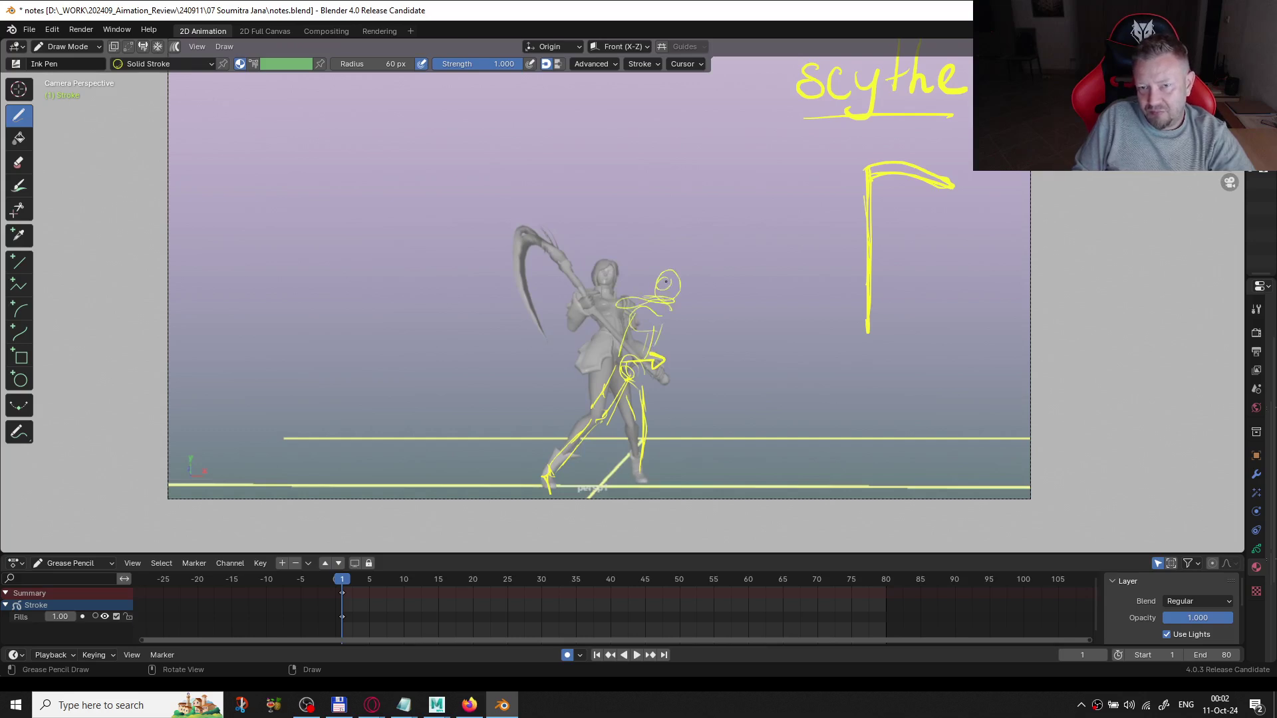
{"action": "mouse_move", "coordinate": [615, 334]}
{"action": "left_mouse_down"}
{"action": "mouse_move", "coordinate": [665, 385]}
{"action": "mouse_move", "coordinate": [636, 346]}
{"action": "mouse_move", "coordinate": [668, 363]}
{"action": "mouse_move", "coordinate": [609, 270]}
{"action": "mouse_move", "coordinate": [641, 321]}
{"action": "mouse_move", "coordinate": [596, 269]}
{"action": "mouse_move", "coordinate": [588, 302]}
{"action": "left_mouse_up"}
{"action": "mouse_move", "coordinate": [635, 363]}
{"action": "left_mouse_down"}
{"action": "mouse_move", "coordinate": [651, 424]}
{"action": "mouse_move", "coordinate": [628, 396]}
{"action": "mouse_move", "coordinate": [647, 419]}
{"action": "left_mouse_up"}
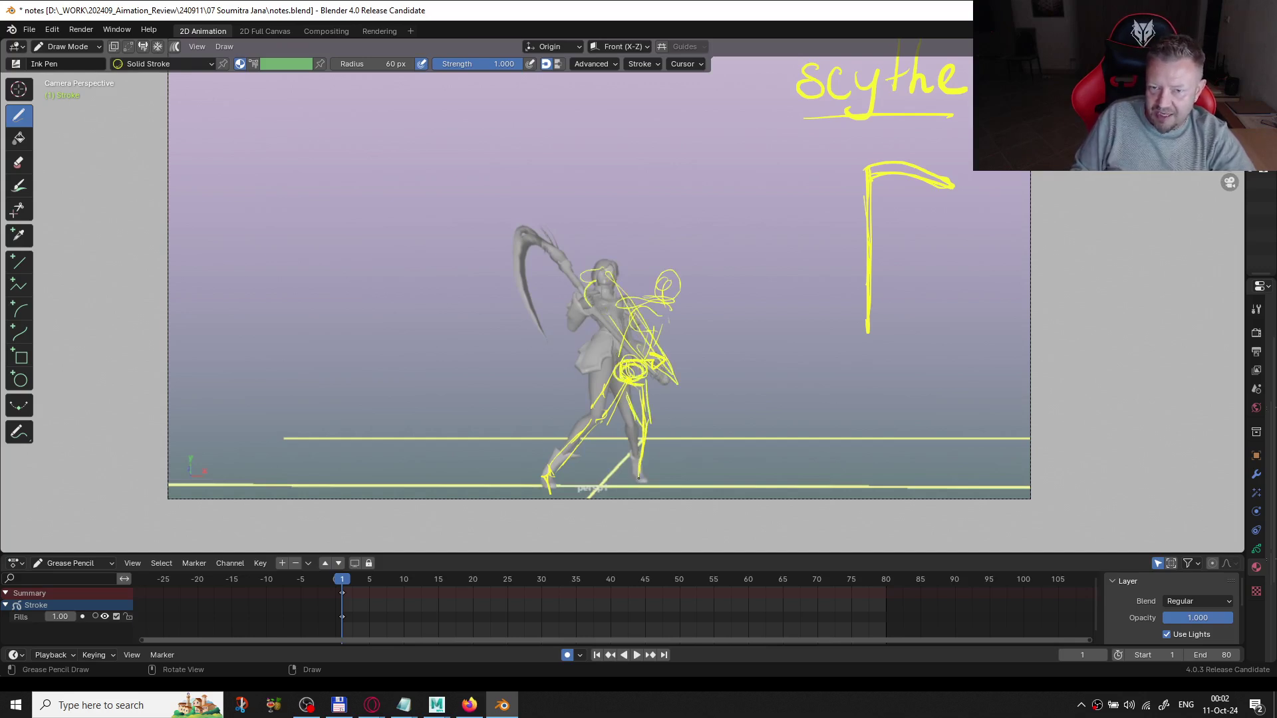
{"action": "left_click_drag", "start_coordinate": [644, 476], "coordinate": [641, 482]}
{"action": "mouse_move", "coordinate": [621, 383]}
{"action": "left_mouse_down"}
{"action": "mouse_move", "coordinate": [610, 416]}
{"action": "mouse_move", "coordinate": [613, 371]}
{"action": "mouse_move", "coordinate": [599, 411]}
{"action": "mouse_move", "coordinate": [622, 383]}
{"action": "mouse_move", "coordinate": [605, 427]}
{"action": "mouse_move", "coordinate": [574, 458]}
{"action": "left_mouse_up"}
{"action": "left_click_drag", "start_coordinate": [595, 411], "coordinate": [573, 449]}
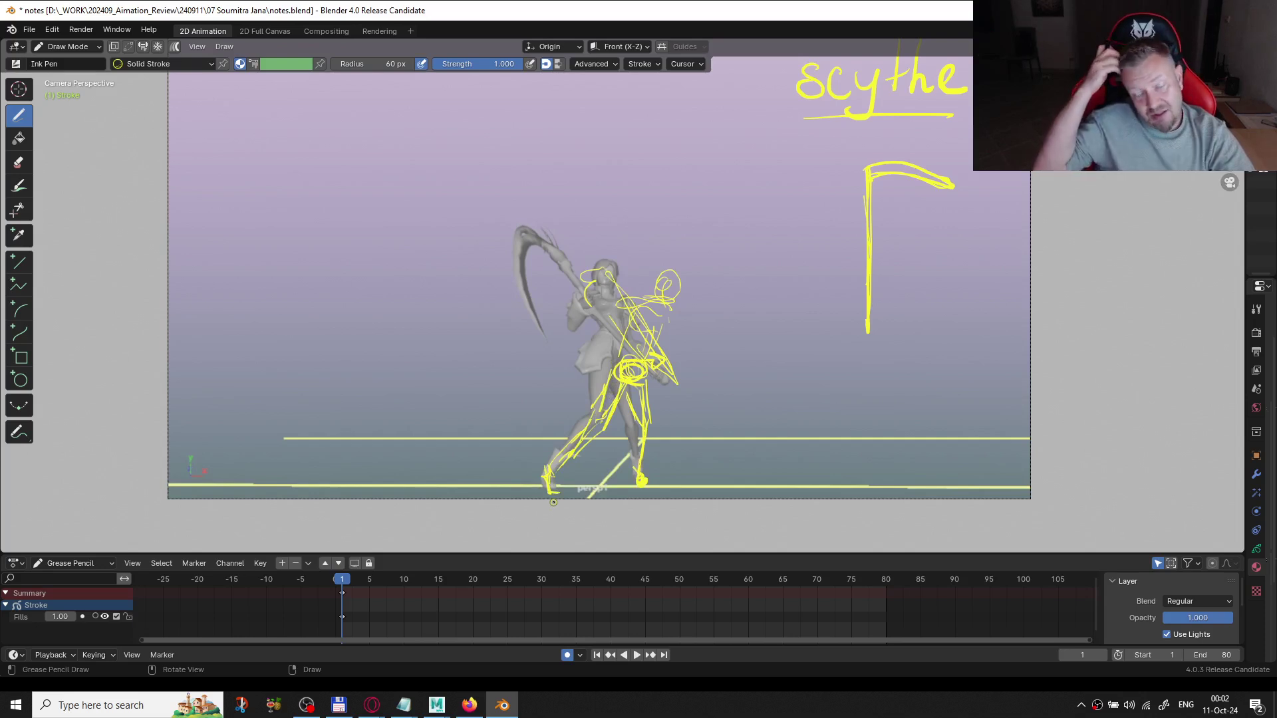
- Step back and forth through frames 1 to 6 to compare the sketched pose with the crouch
{"action": "key", "text": "Right"}
{"action": "key", "text": "Right"}
{"action": "key", "text": "Right"}
{"action": "key", "text": "Right"}
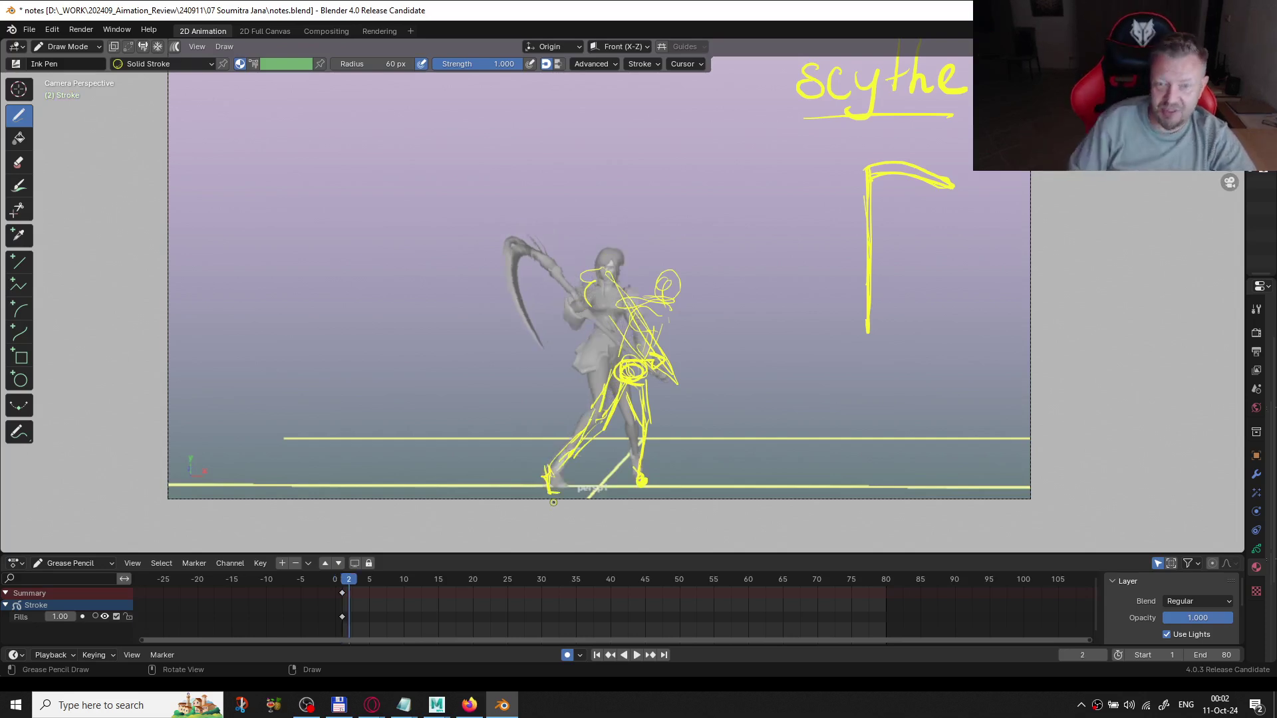
{"action": "key", "text": "Left"}
{"action": "key", "text": "Left"}
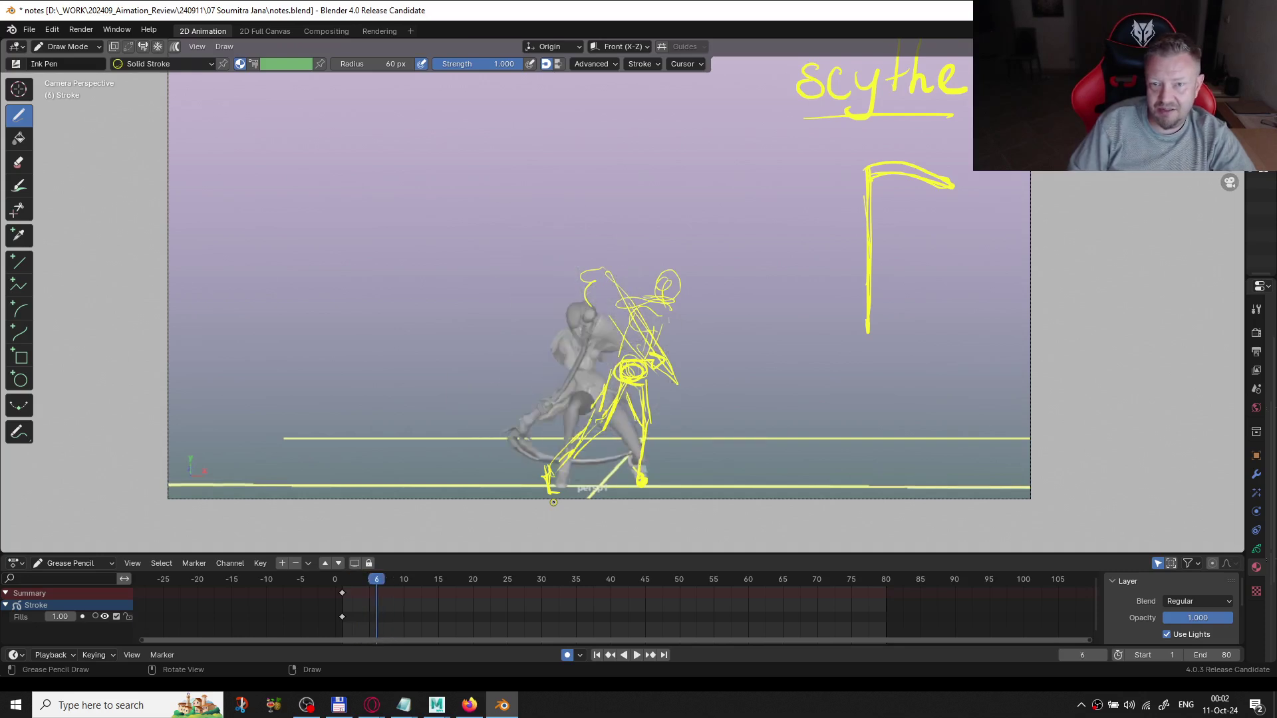
- Return to frame 1 and draw a small arrow pointing down and right behind the character's rear leg
{"action": "key", "text": "Right"}
{"action": "key", "text": "Left"}
{"action": "key", "text": "Left"}
{"action": "key", "text": "Left"}
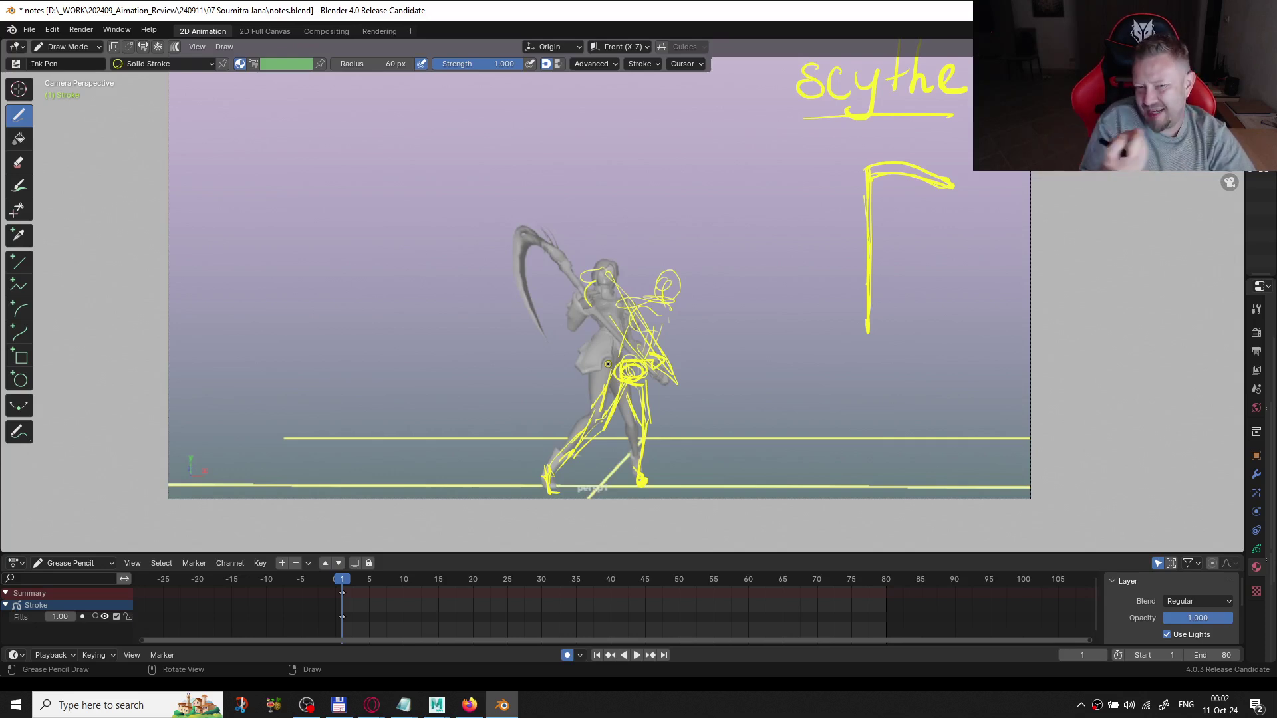
{"action": "left_click_drag", "start_coordinate": [522, 411], "coordinate": [548, 439]}
{"action": "mouse_move", "coordinate": [545, 418]}
{"action": "left_mouse_down"}
{"action": "mouse_move", "coordinate": [549, 438]}
{"action": "mouse_move", "coordinate": [513, 439]}
{"action": "left_mouse_up"}
- Insert a blank grease pencil keyframe at frame 3
{"action": "key", "text": "Right"}
{"action": "key", "text": "Right"}
{"action": "key", "text": "Left"}
{"action": "key", "text": "Right"}
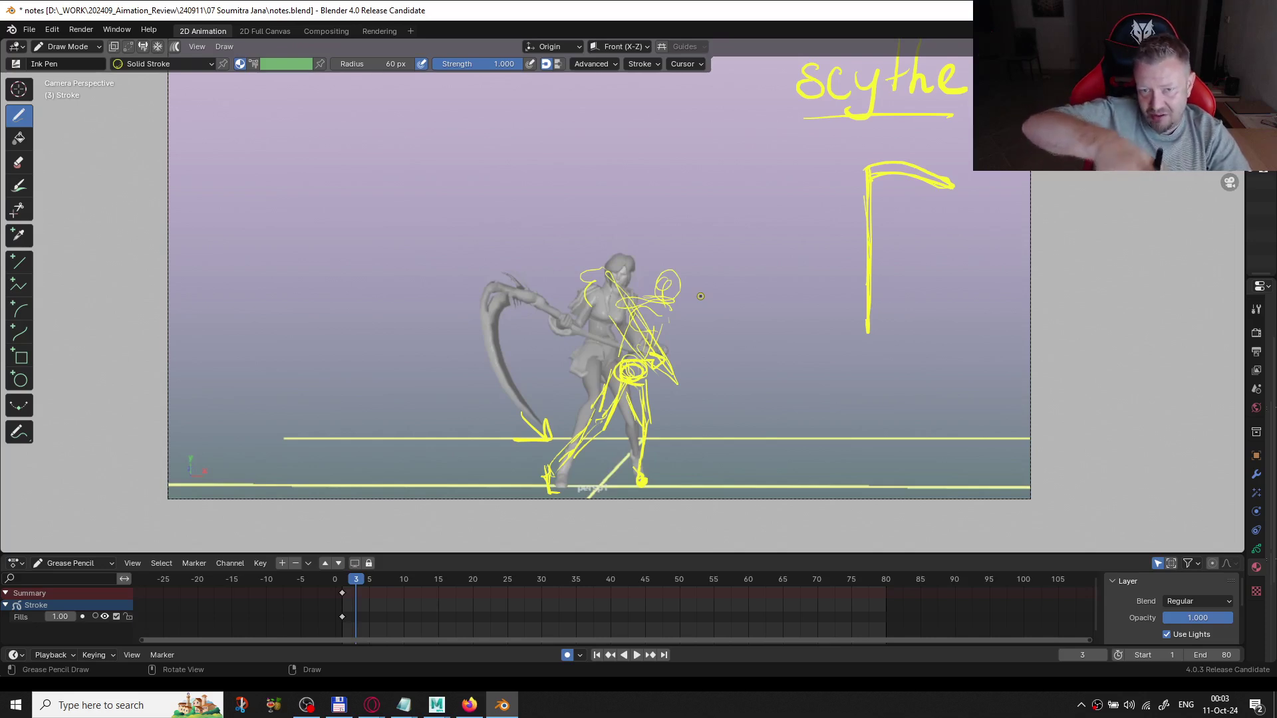
{"action": "mouse_move", "coordinate": [359, 578]}
{"action": "left_mouse_down"}
{"action": "mouse_move", "coordinate": [423, 579]}
{"action": "mouse_move", "coordinate": [357, 594]}
{"action": "mouse_move", "coordinate": [423, 555]}
{"action": "mouse_move", "coordinate": [354, 595]}
{"action": "left_mouse_up"}
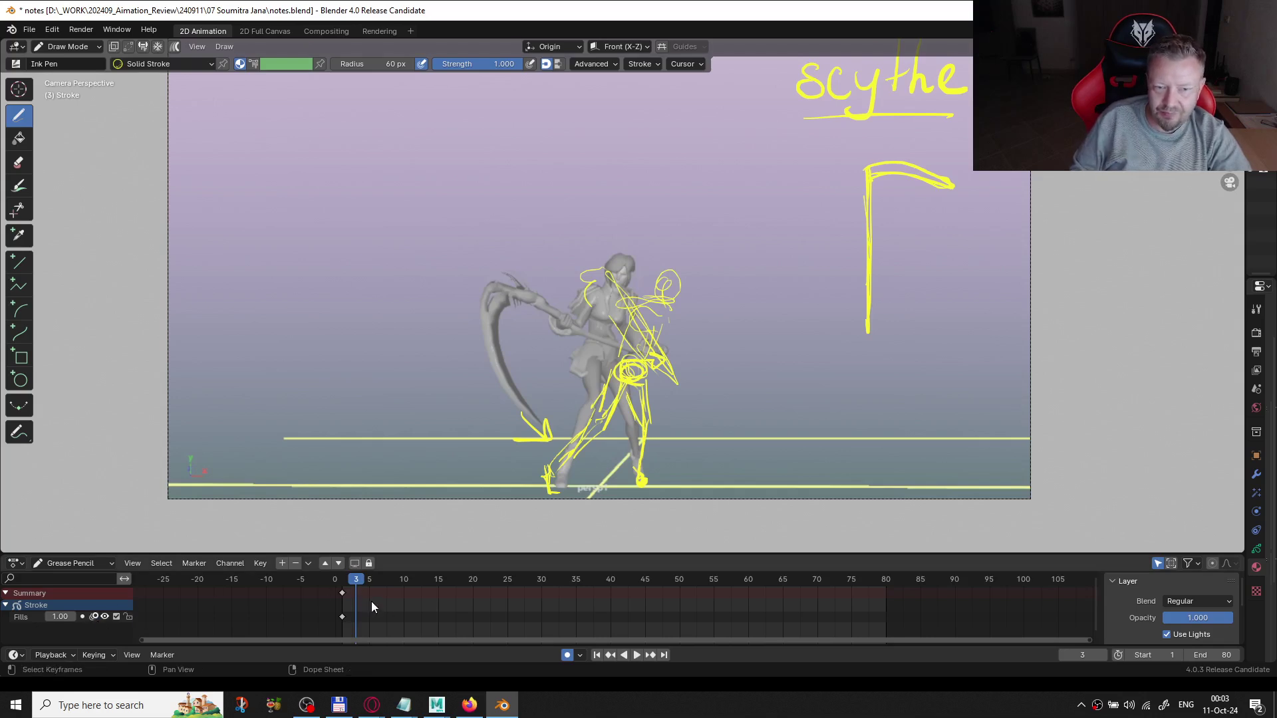
{"action": "key", "text": "i"}
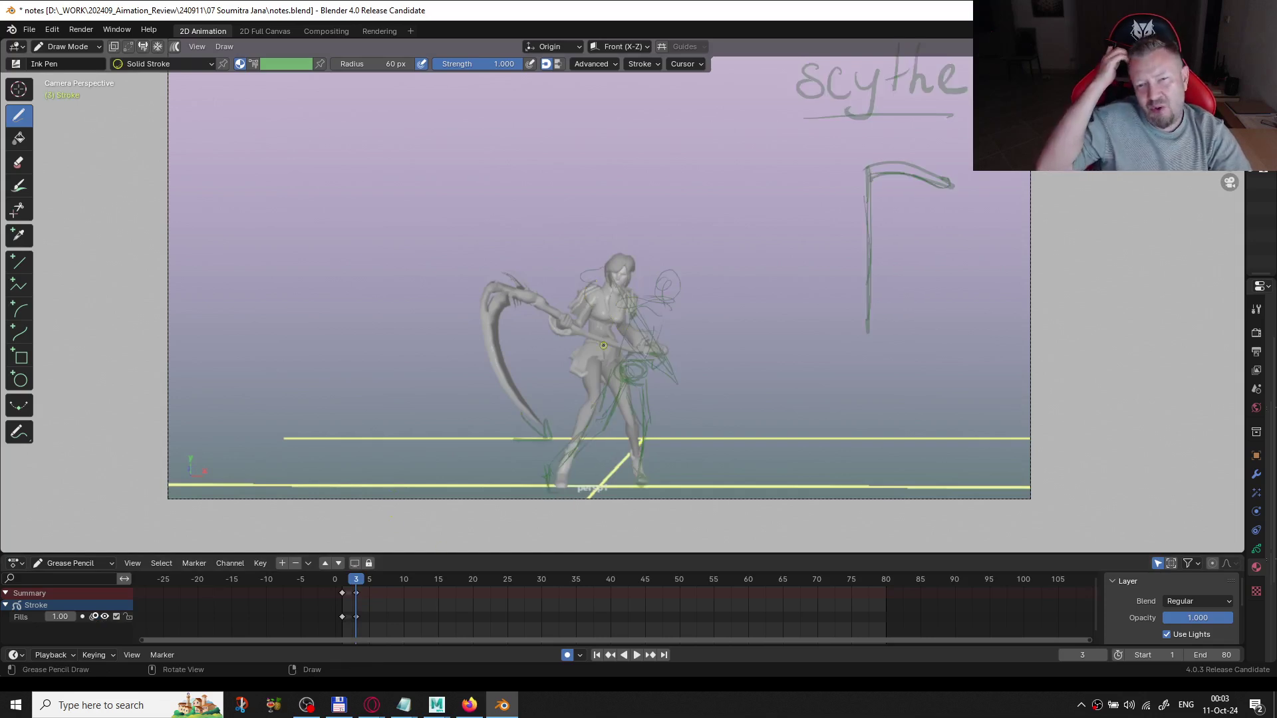
- Check the crouch through frame 7 and draw a curve at frame 3 from the hips downward and up to the left
{"action": "key", "text": "Right"}
{"action": "key", "text": "Right"}
{"action": "key", "text": "Right"}
{"action": "key", "text": "Right"}
{"action": "key", "text": "Right"}
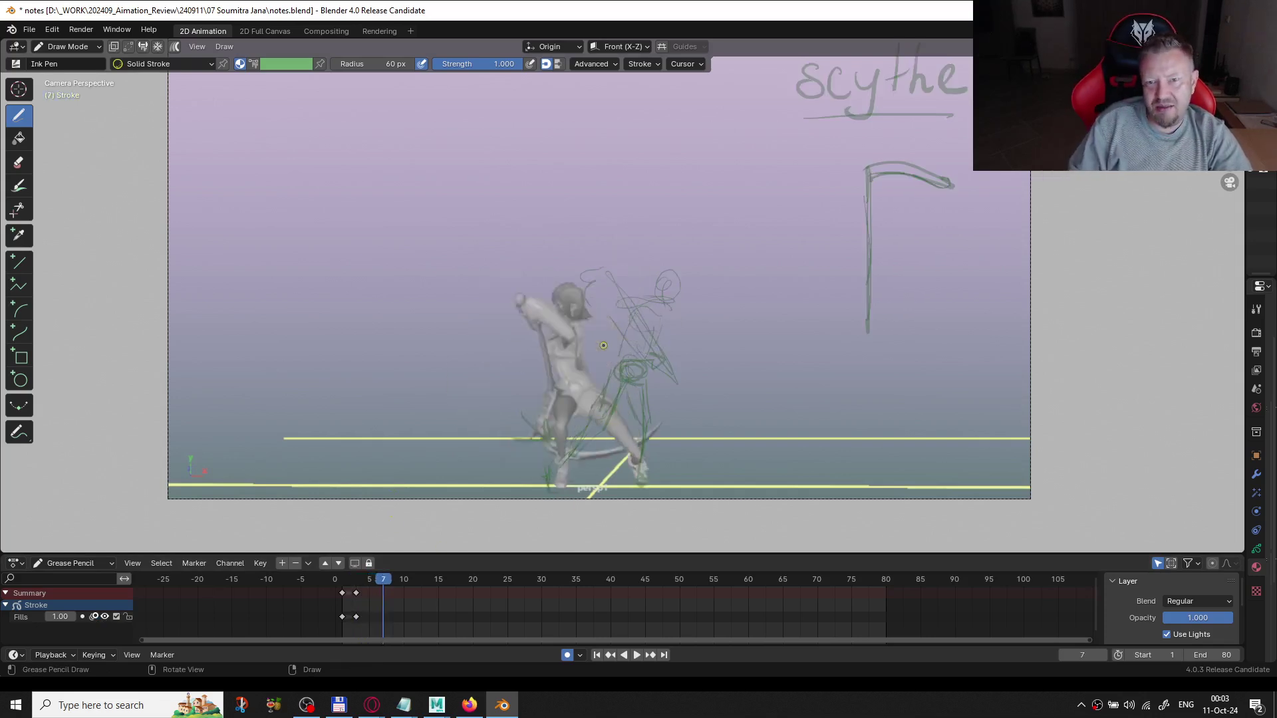
{"action": "key", "text": "Left"}
{"action": "key", "text": "Left"}
{"action": "key", "text": "Left"}
{"action": "key", "text": "Left"}
{"action": "key", "text": "Left"}
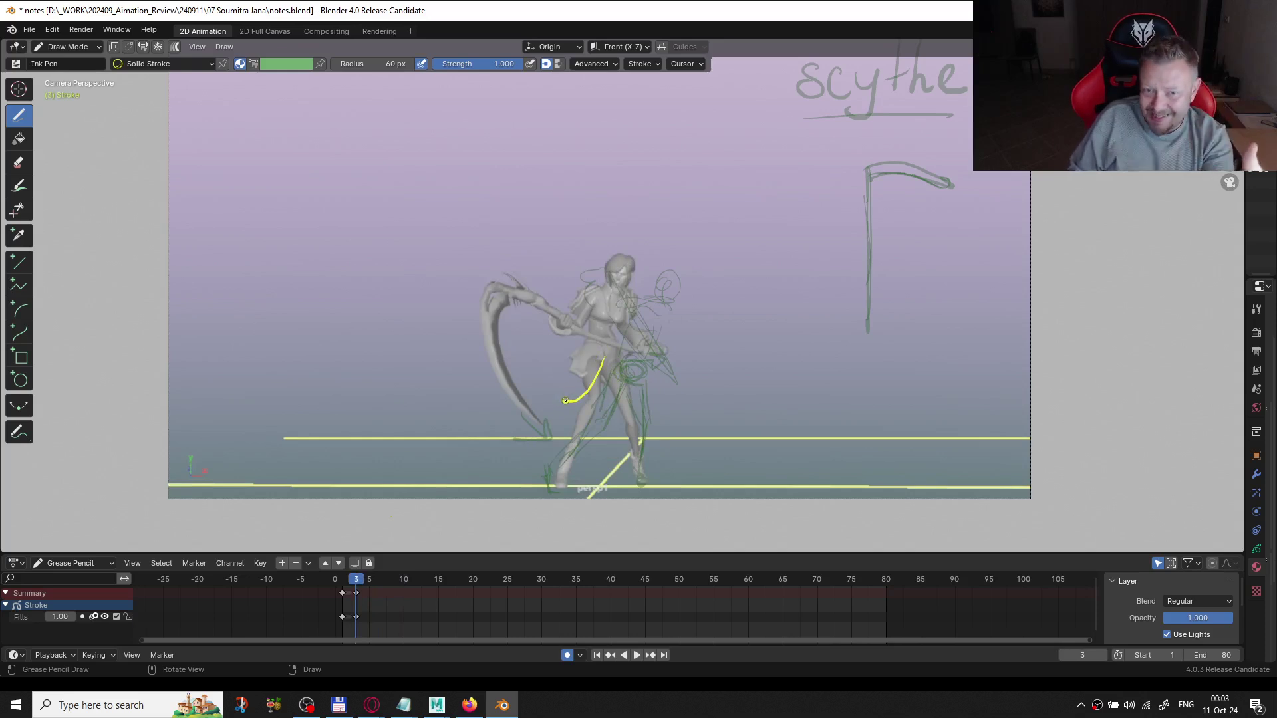
{"action": "left_click_drag", "start_coordinate": [558, 401], "coordinate": [429, 215]}
- Step through frames 3 to 9 to compare the drawn curve with the character's takeoff
{"action": "key", "text": "Right"}
{"action": "key", "text": "Right"}
{"action": "key", "text": "Right"}
{"action": "key", "text": "Left"}
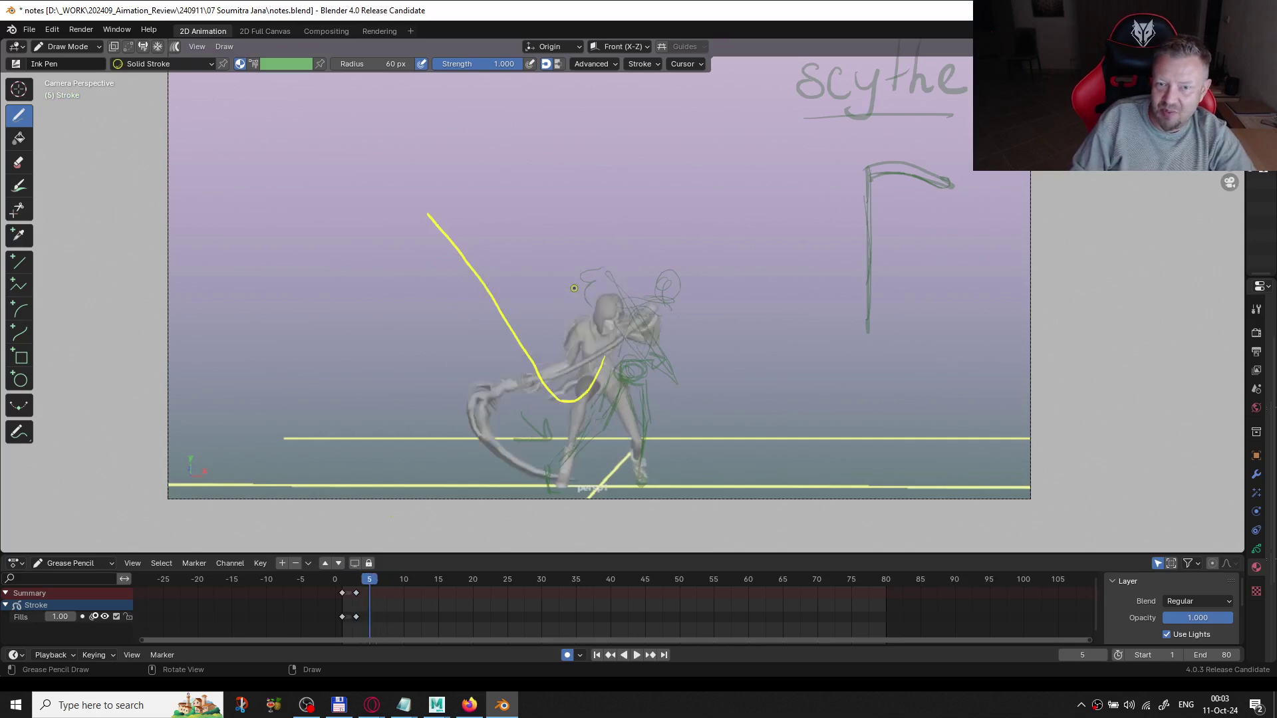
{"action": "key", "text": "Right"}
{"action": "key", "text": "Right"}
{"action": "key", "text": "Right"}
{"action": "key", "text": "Right"}
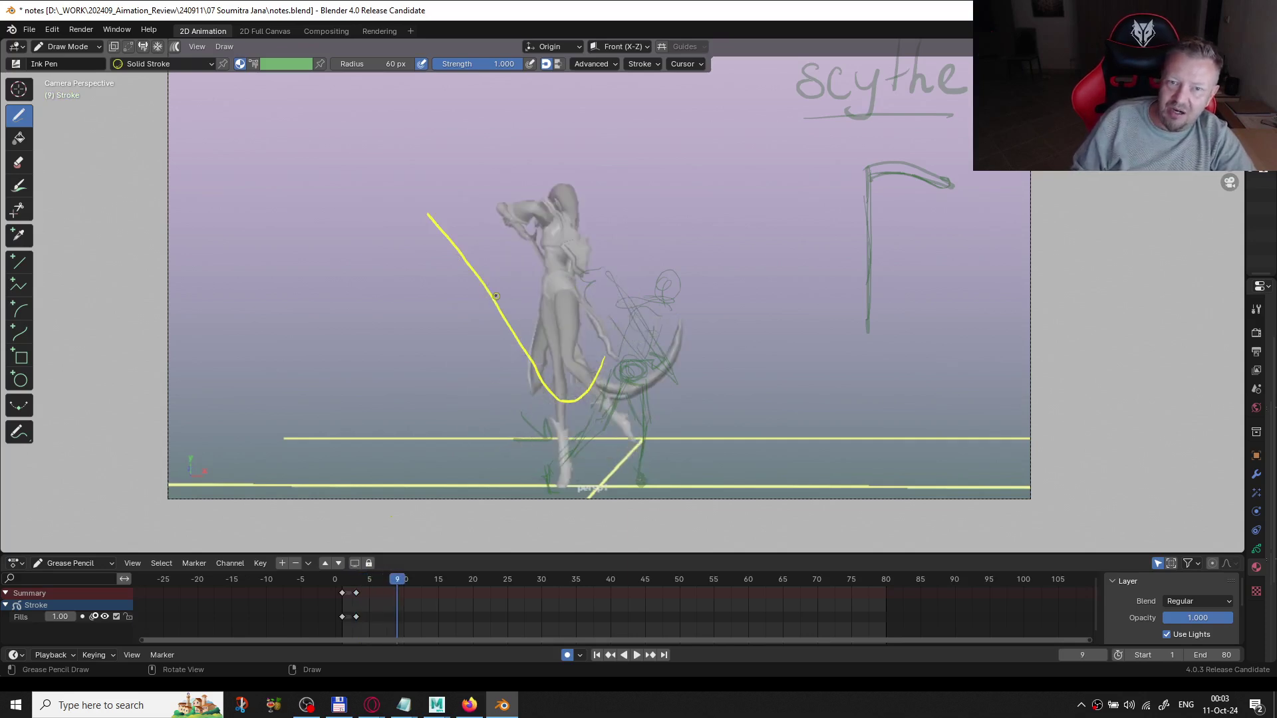
{"action": "left_click_drag", "start_coordinate": [497, 301], "coordinate": [495, 302]}
{"action": "mouse_move", "coordinate": [490, 282]}
{"action": "left_mouse_down"}
{"action": "mouse_move", "coordinate": [401, 157]}
{"action": "mouse_move", "coordinate": [395, 177]}
{"action": "mouse_move", "coordinate": [415, 126]}
{"action": "mouse_move", "coordinate": [453, 225]}
{"action": "mouse_move", "coordinate": [404, 172]}
{"action": "mouse_move", "coordinate": [401, 189]}
{"action": "mouse_move", "coordinate": [456, 168]}
{"action": "mouse_move", "coordinate": [390, 153]}
{"action": "mouse_move", "coordinate": [449, 213]}
{"action": "left_mouse_up"}
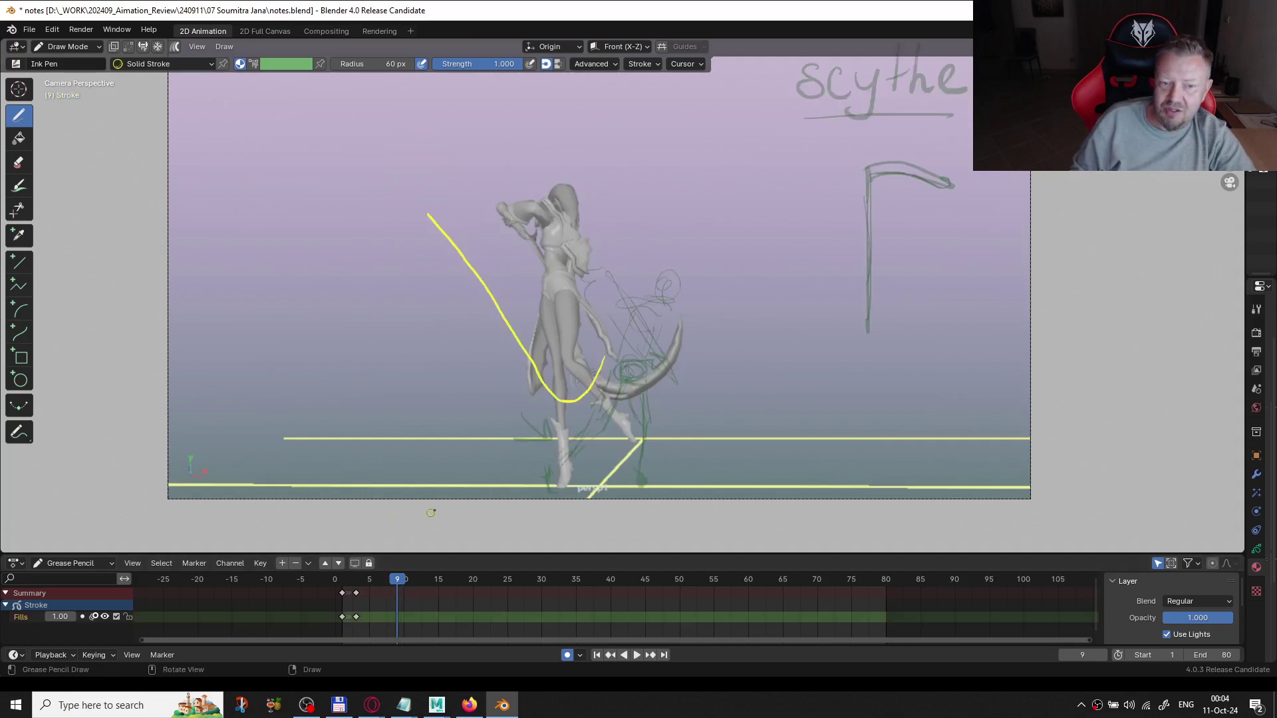
- Draw a vertical arrow at frame 7 from the character's hips up past the head
{"action": "left_click_drag", "start_coordinate": [397, 583], "coordinate": [385, 589]}
{"action": "mouse_move", "coordinate": [578, 399]}
{"action": "left_mouse_down"}
{"action": "mouse_move", "coordinate": [570, 253]}
{"action": "mouse_move", "coordinate": [572, 274]}
{"action": "left_mouse_up"}
{"action": "key", "text": "Right"}
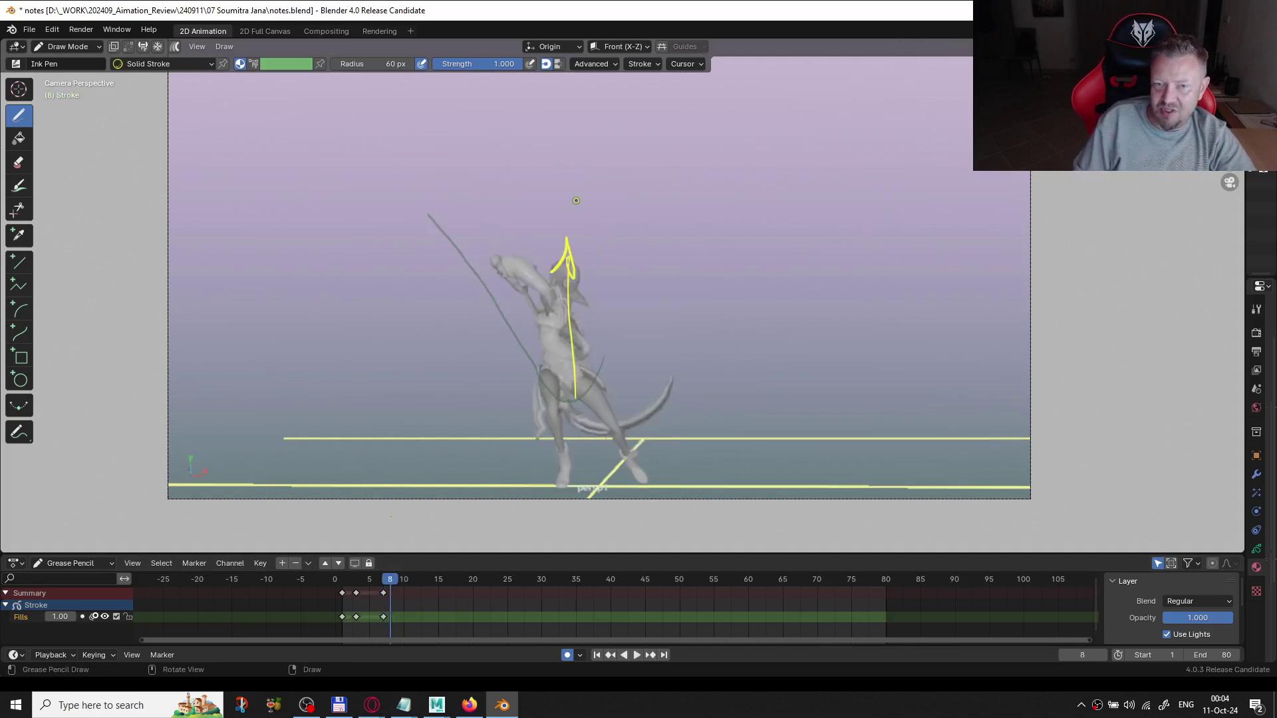
- Step forward into the jump, back to frame 1 and up to frame 6 to examine the hip movement
{"action": "key", "text": "Right"}
{"action": "key", "text": "Right"}
{"action": "key", "text": "Right"}
{"action": "key", "text": "Right"}
{"action": "key", "text": "Right"}
{"action": "key", "text": "Right"}
{"action": "key", "text": "Right"}
{"action": "key", "text": "Right"}
{"action": "key", "text": "Left"}
{"action": "key", "text": "Left"}
{"action": "key", "text": "Left"}
{"action": "key", "text": "Left"}
{"action": "key", "text": "Left"}
{"action": "key", "text": "Left"}
{"action": "key", "text": "Left"}
{"action": "key", "text": "Left"}
{"action": "key", "text": "Left"}
{"action": "key", "text": "Left"}
{"action": "key", "text": "Left"}
{"action": "key", "text": "Left"}
{"action": "key", "text": "Left"}
{"action": "key", "text": "Left"}
{"action": "key", "text": "Left"}
{"action": "key", "text": "Right"}
{"action": "key", "text": "Right"}
{"action": "key", "text": "Right"}
{"action": "key", "text": "Right"}
{"action": "key", "text": "Right"}
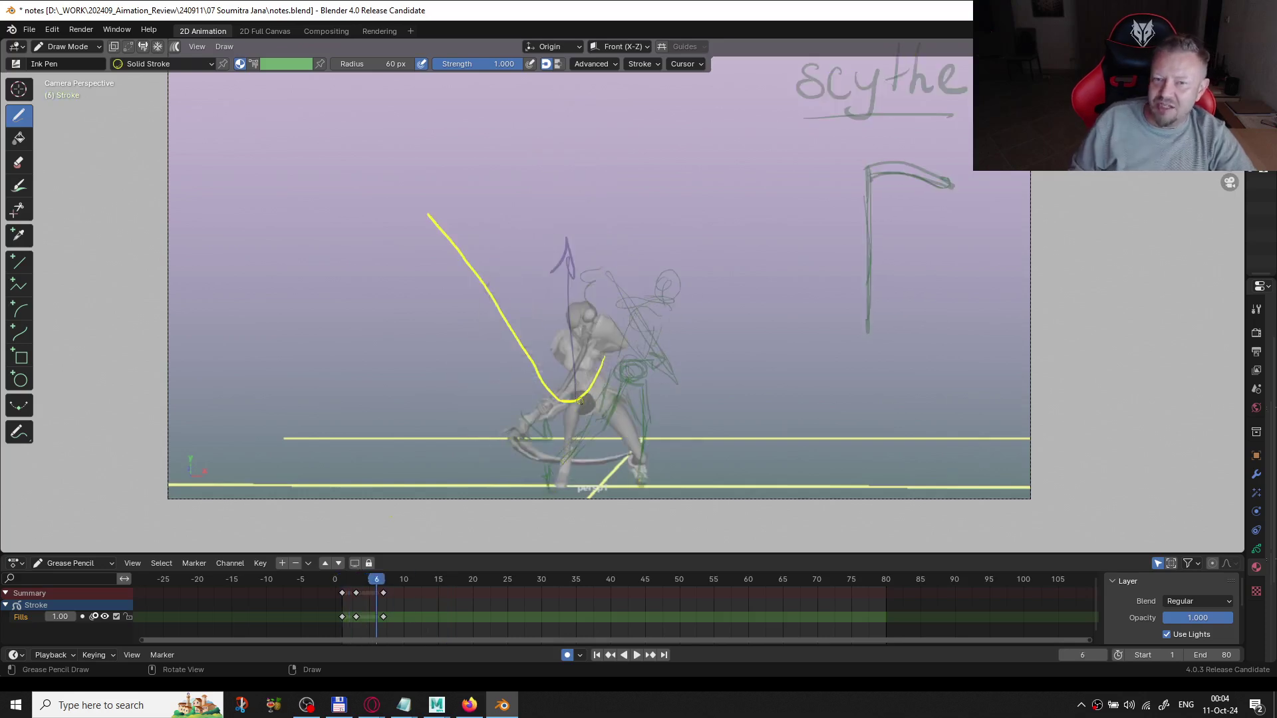
- Sketch a U-shaped hip path at frame 6, marking key hip positions with dots and its low point with vertical strokes
{"action": "mouse_move", "coordinate": [571, 331]}
{"action": "left_mouse_down"}
{"action": "mouse_move", "coordinate": [590, 393]}
{"action": "mouse_move", "coordinate": [611, 355]}
{"action": "mouse_move", "coordinate": [601, 395]}
{"action": "left_mouse_up"}
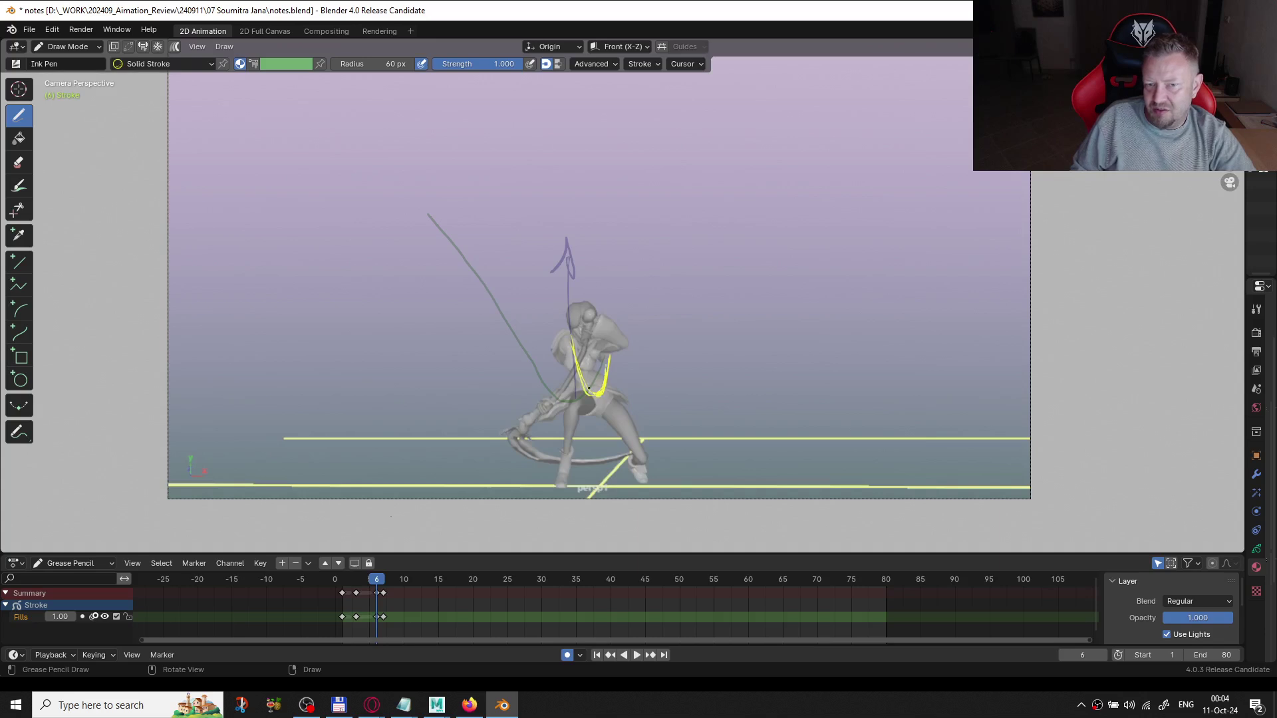
{"action": "mouse_move", "coordinate": [567, 304]}
{"action": "left_mouse_down"}
{"action": "mouse_move", "coordinate": [596, 405]}
{"action": "mouse_move", "coordinate": [613, 361]}
{"action": "left_mouse_up"}
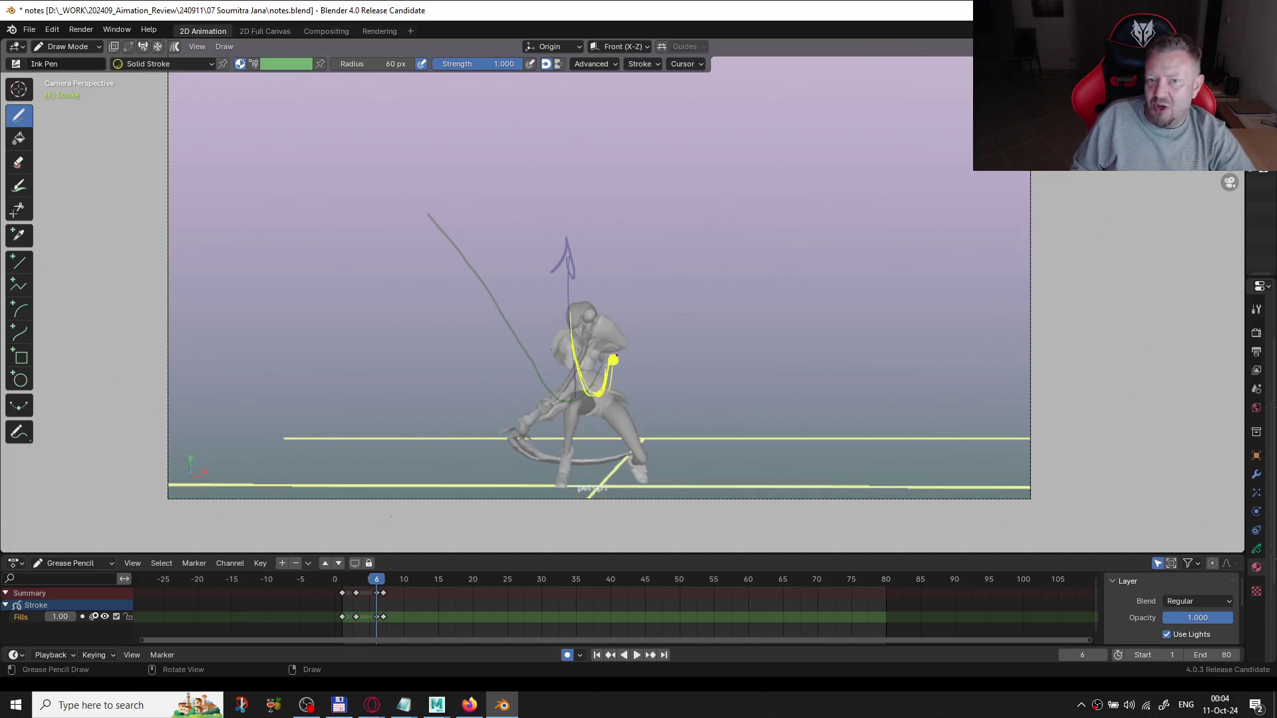
{"action": "left_click_drag", "start_coordinate": [563, 225], "coordinate": [562, 226]}
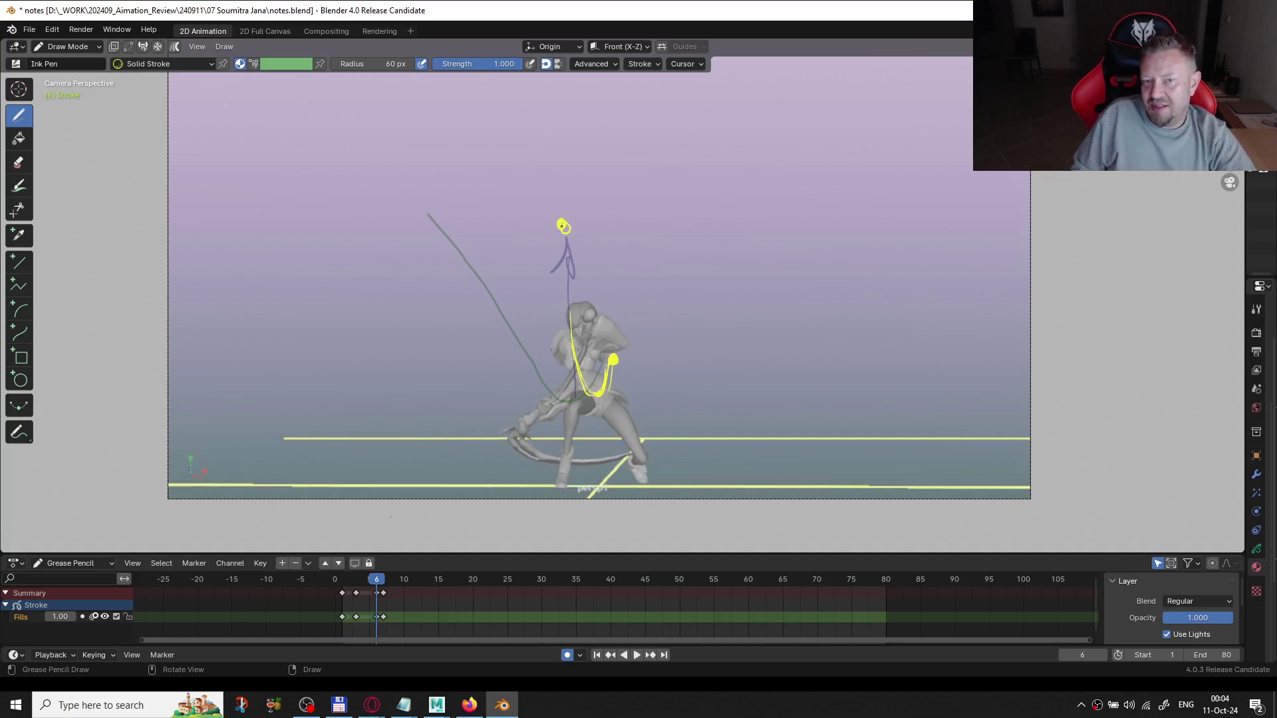
{"action": "left_click_drag", "start_coordinate": [593, 324], "coordinate": [599, 415]}
{"action": "mouse_move", "coordinate": [597, 358]}
{"action": "left_mouse_down"}
{"action": "mouse_move", "coordinate": [595, 333]}
{"action": "mouse_move", "coordinate": [596, 417]}
{"action": "left_mouse_up"}
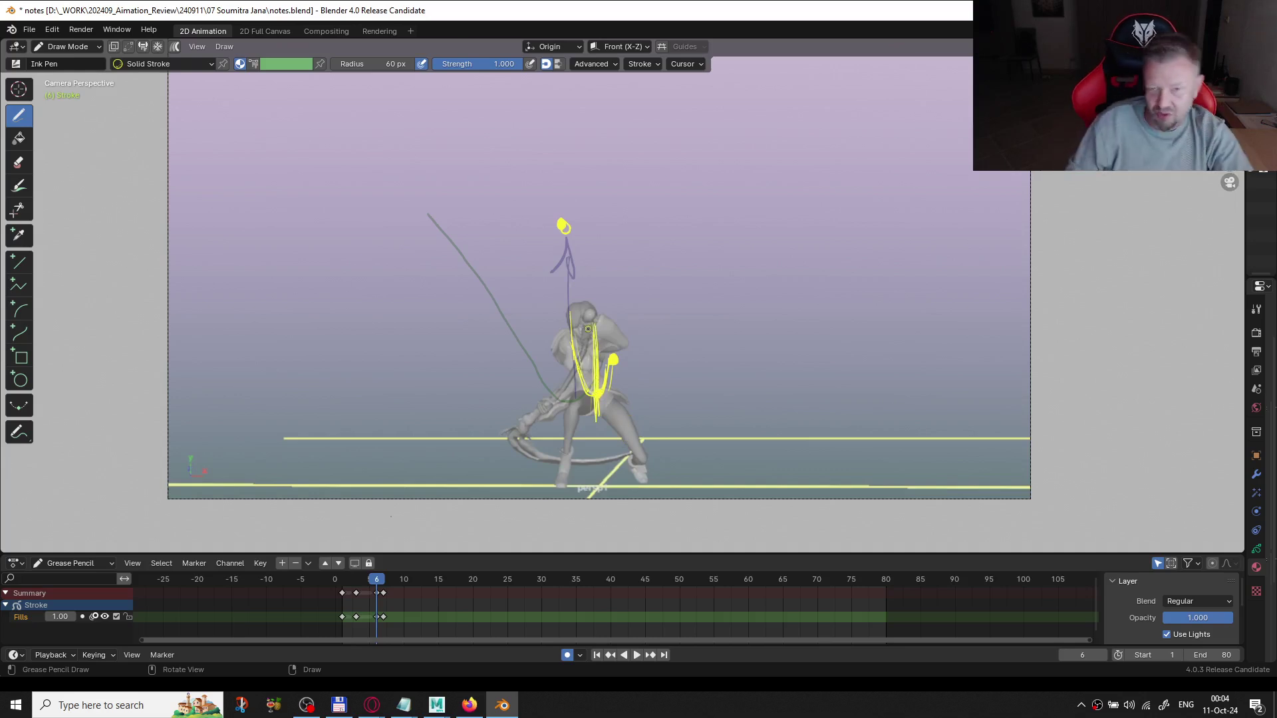
- Replay the jump and return to frame 3 to compare the drawn hip paths between keyframes
{"action": "key", "text": "space"}
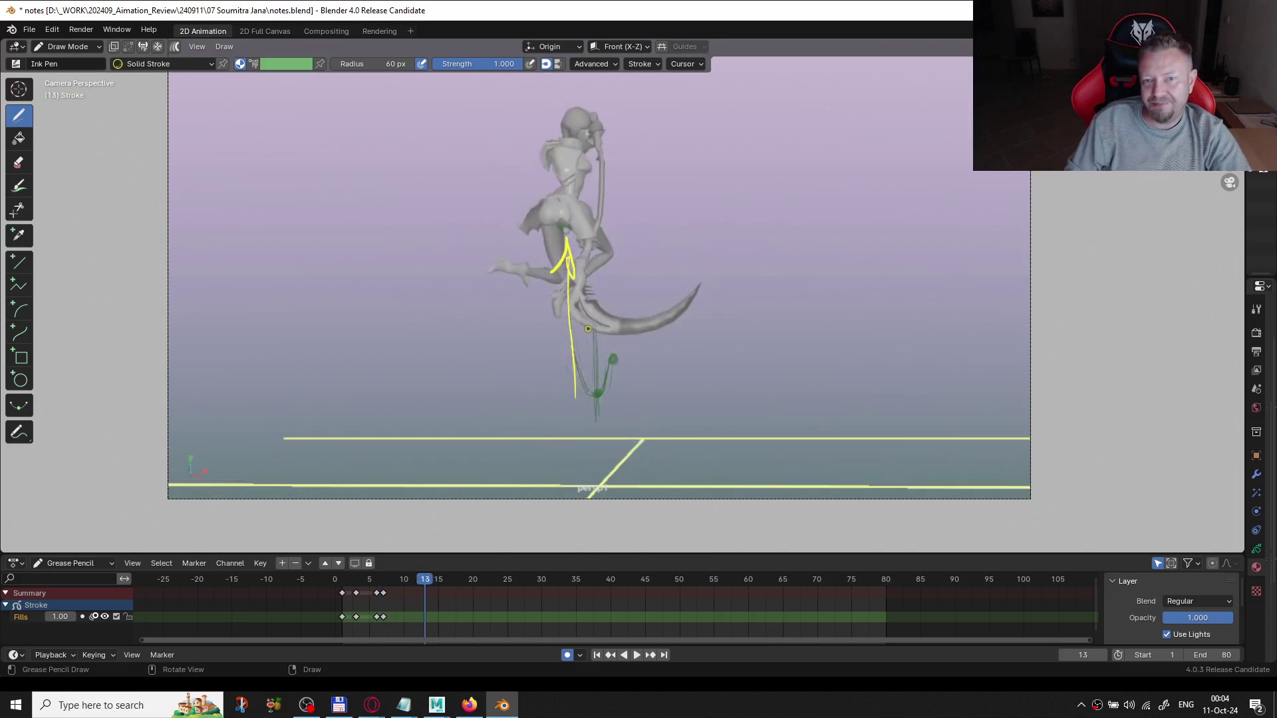
{"action": "key", "text": "Escape"}
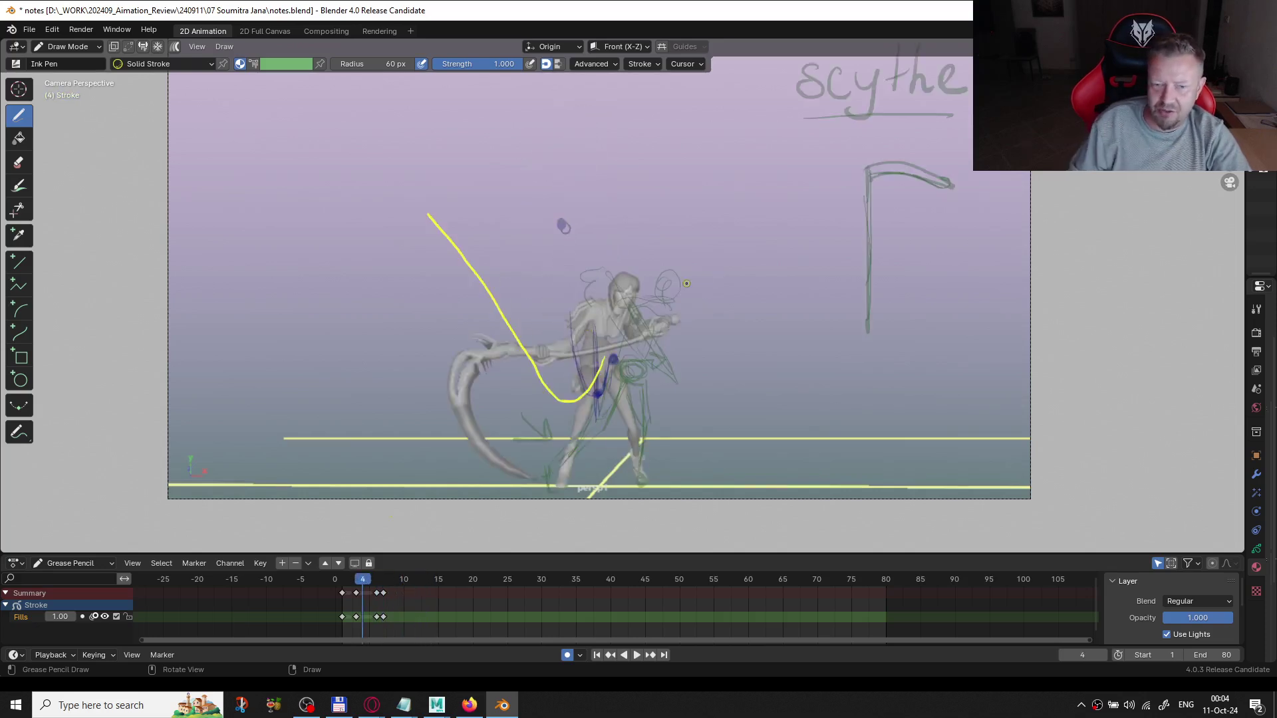
{"action": "key", "text": "Left"}
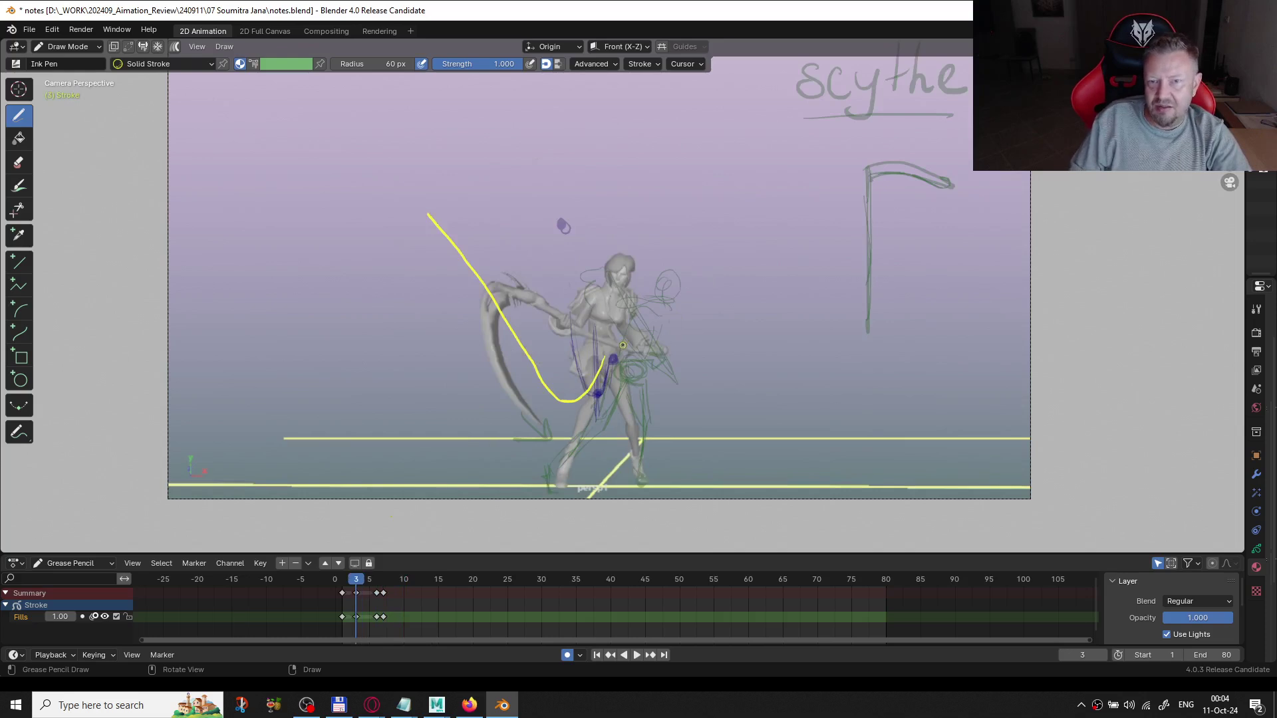
{"action": "key", "text": "Up"}
{"action": "key", "text": "Down"}
{"action": "key", "text": "Up"}
{"action": "key", "text": "Down"}
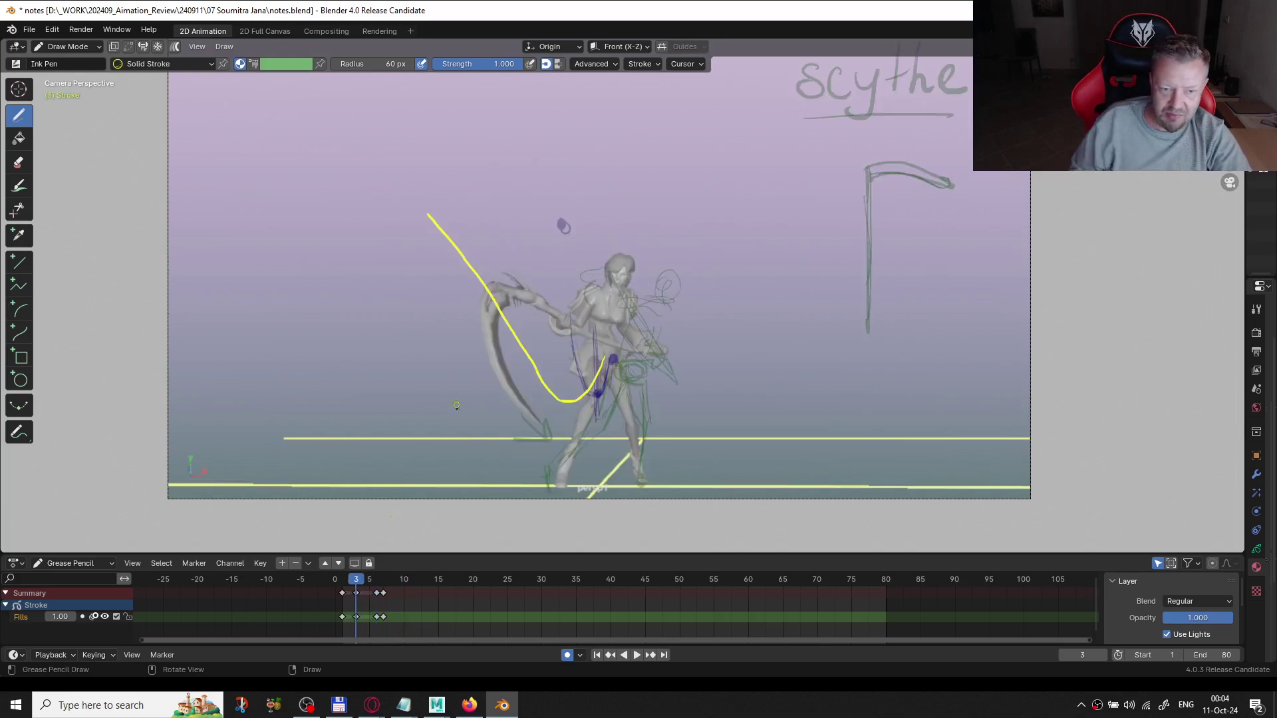
- Delete the grease pencil keyframe at frame 3 and check frame 2
{"action": "left_click", "coordinate": [357, 616]}
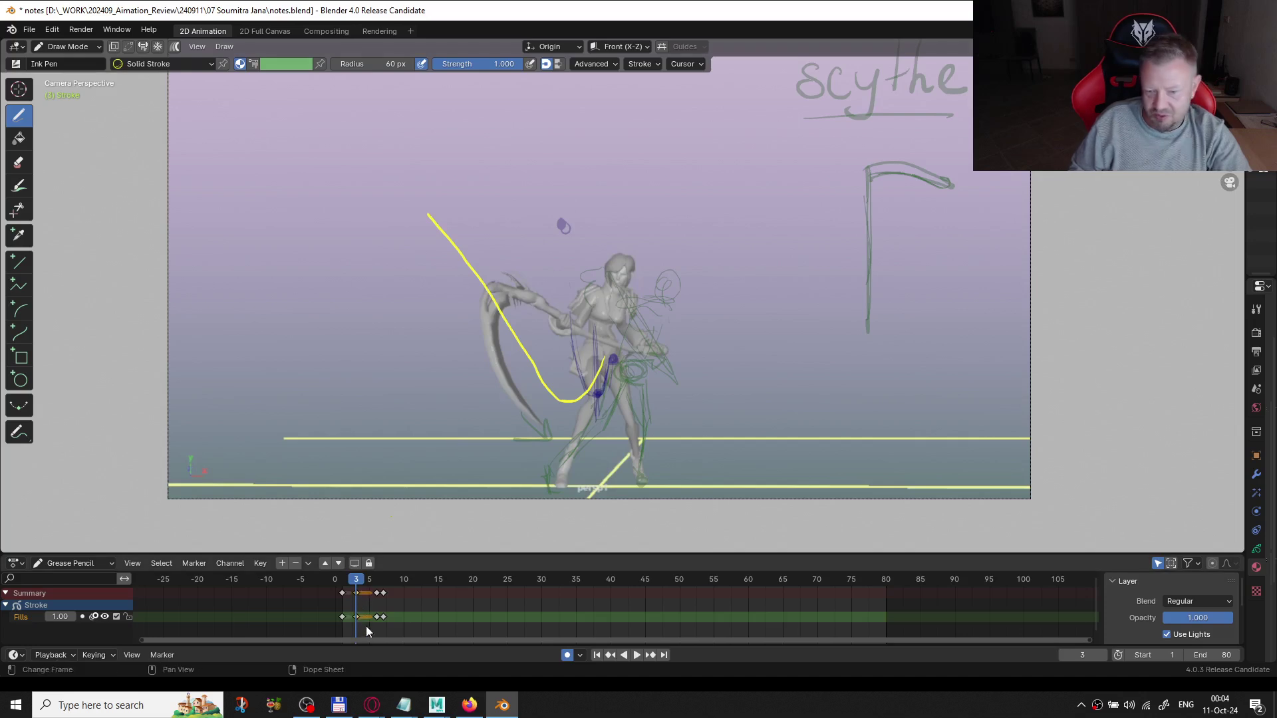
{"action": "key", "text": "Delete"}
{"action": "mouse_move", "coordinate": [359, 584]}
{"action": "left_mouse_down"}
{"action": "mouse_move", "coordinate": [432, 577]}
{"action": "mouse_move", "coordinate": [351, 581]}
{"action": "mouse_move", "coordinate": [613, 481]}
{"action": "mouse_move", "coordinate": [248, 551]}
{"action": "mouse_move", "coordinate": [266, 542]}
{"action": "mouse_move", "coordinate": [373, 578]}
{"action": "mouse_move", "coordinate": [348, 572]}
{"action": "left_mouse_up"}
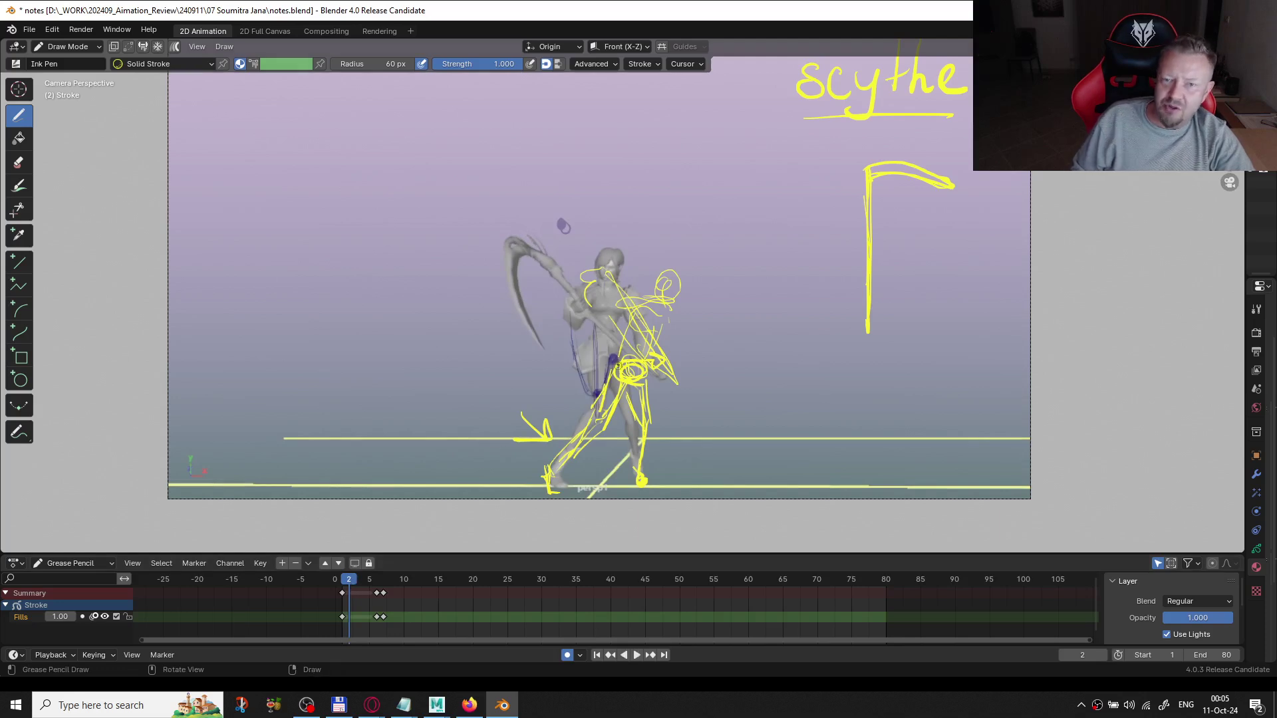
- Play the animation from frame 0 to review the crouch and takeoff
{"action": "mouse_move", "coordinate": [349, 578]}
{"action": "left_mouse_down"}
{"action": "mouse_move", "coordinate": [384, 583]}
{"action": "mouse_move", "coordinate": [326, 586]}
{"action": "left_mouse_up"}
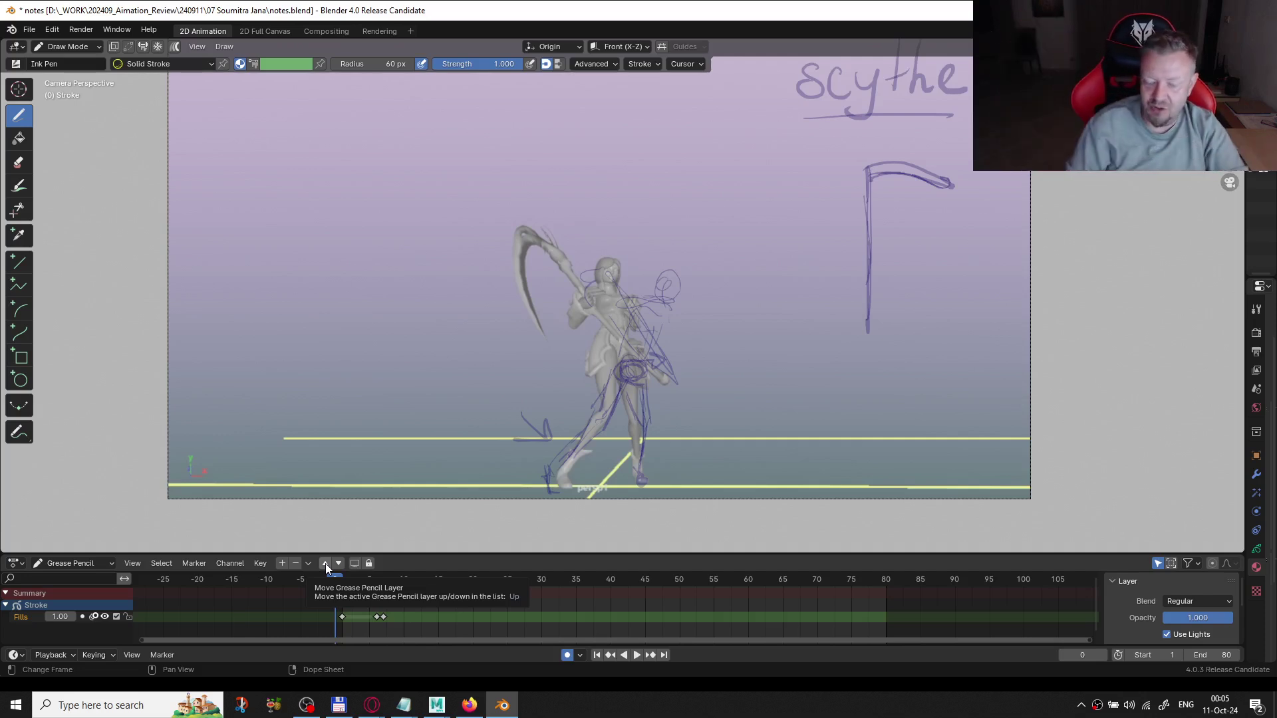
{"action": "key", "text": "space"}
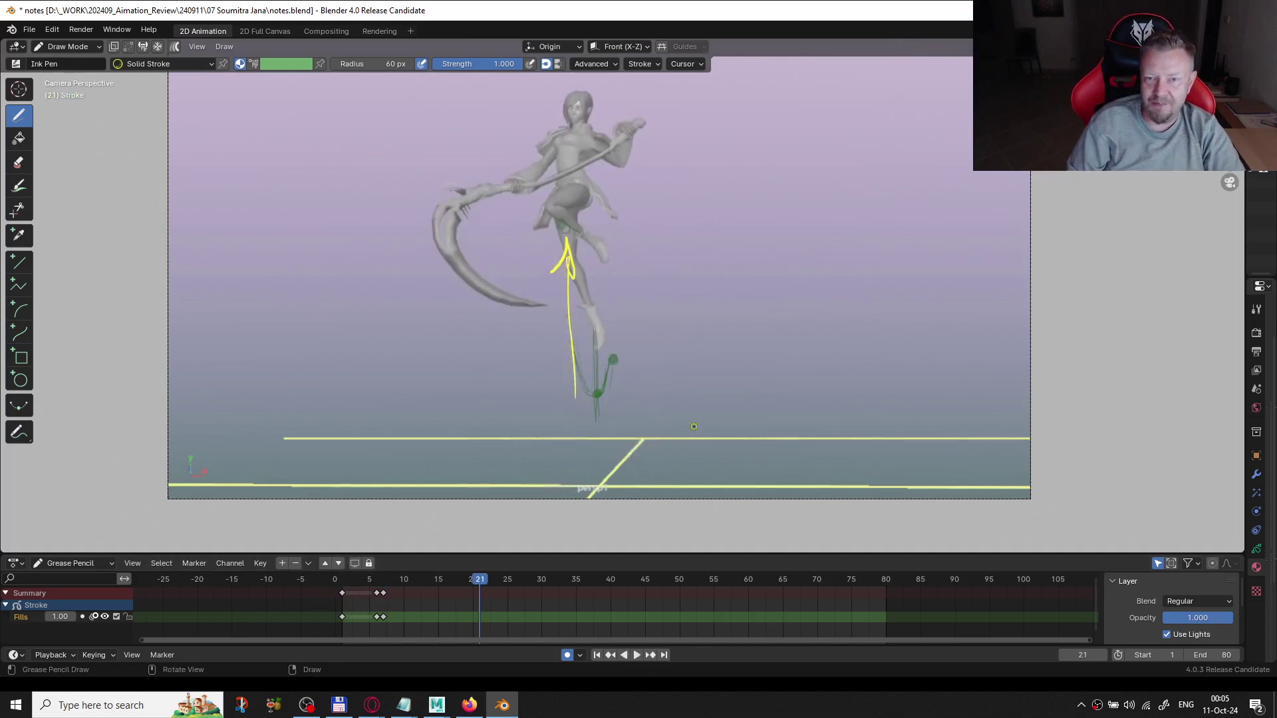
{"action": "key", "text": "Right"}
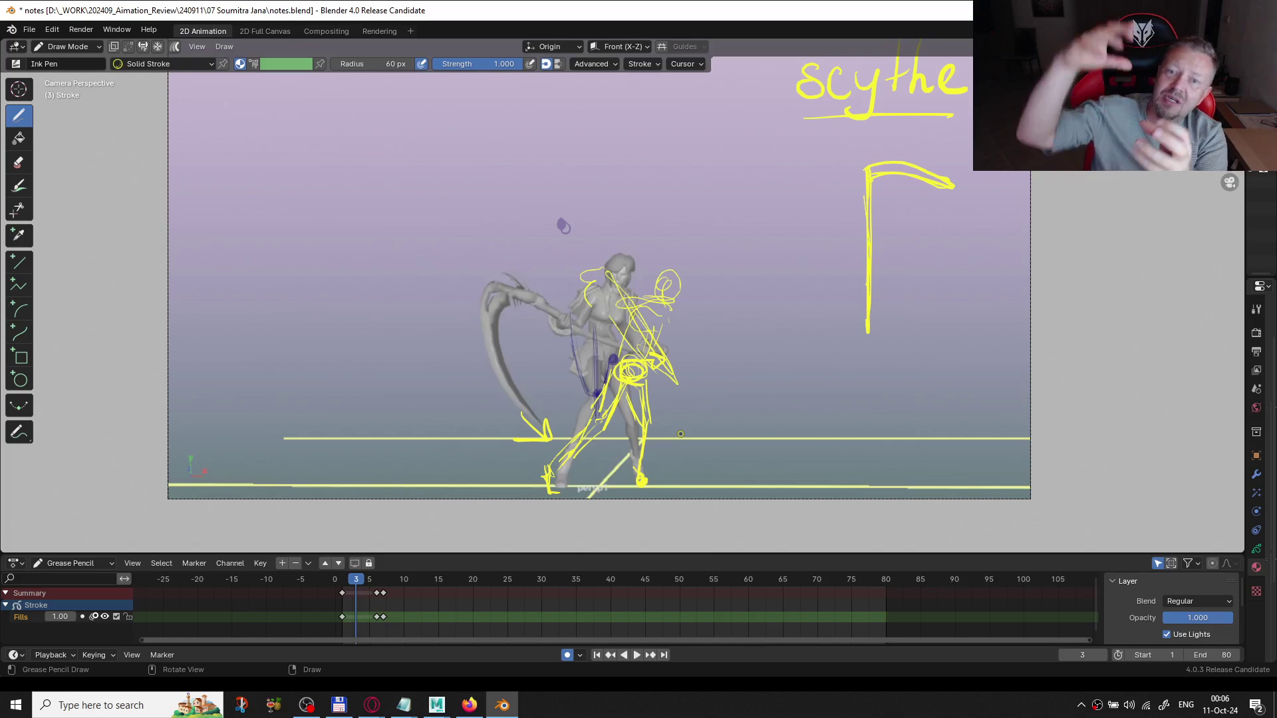
- Step forward frame by frame from frame 3 through the airborne spin to the landing
{"action": "key", "text": "Right"}
{"action": "key", "text": "Right"}
{"action": "key", "text": "Right"}
{"action": "key", "text": "Right"}
{"action": "key", "text": "Right"}
{"action": "key", "text": "Right"}
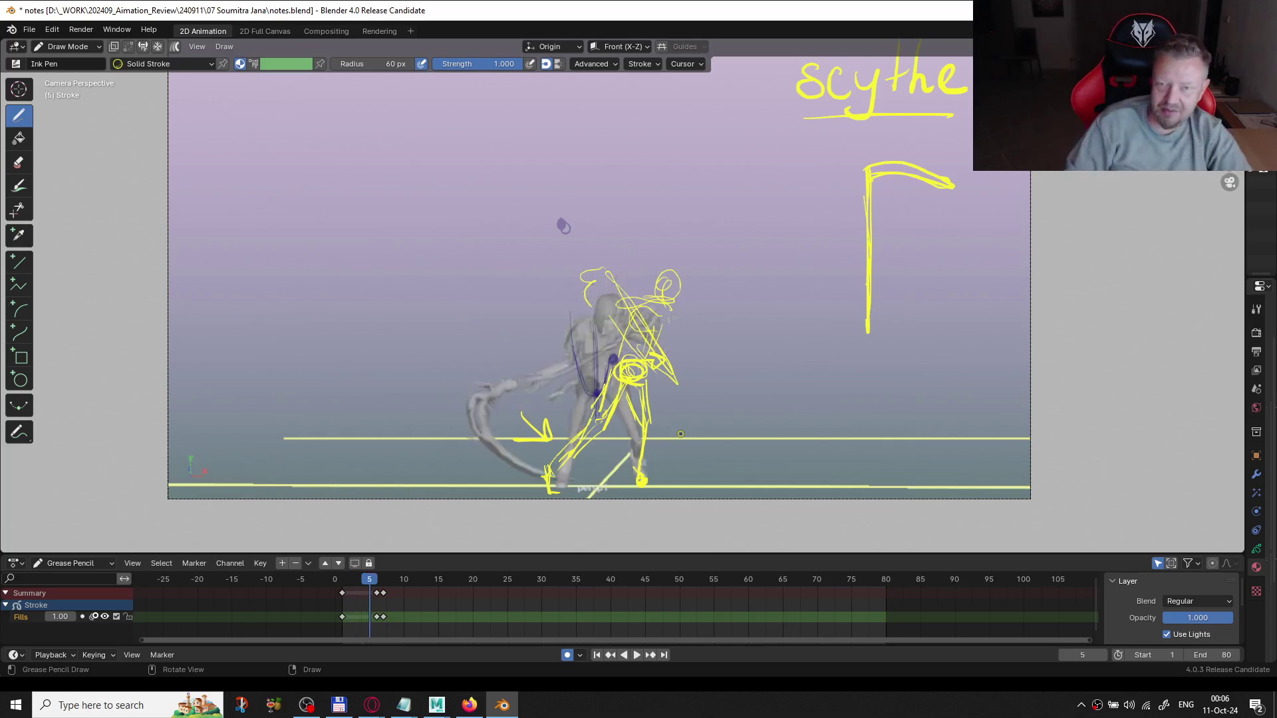
{"action": "key", "text": "Right"}
{"action": "key", "text": "Right"}
{"action": "key", "text": "Right"}
{"action": "key", "text": "Right"}
{"action": "key", "text": "Right"}
{"action": "key", "text": "Right"}
{"action": "key", "text": "Right"}
{"action": "key", "text": "Right"}
{"action": "key", "text": "Right"}
{"action": "key", "text": "Right"}
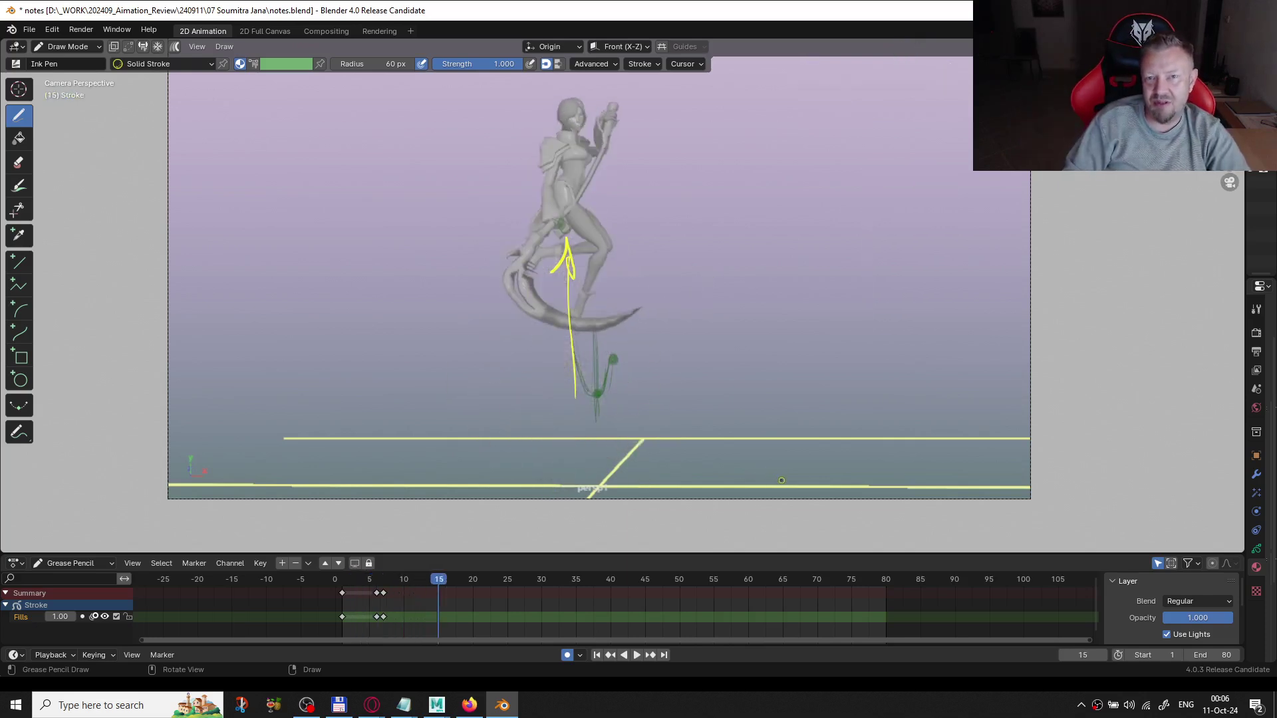
{"action": "key", "text": "Right"}
{"action": "key", "text": "Right"}
{"action": "key", "text": "Right"}
{"action": "key", "text": "Right"}
{"action": "key", "text": "Right"}
{"action": "key", "text": "Right"}
{"action": "key", "text": "Right"}
{"action": "key", "text": "Right"}
{"action": "key", "text": "Right"}
{"action": "key", "text": "Right"}
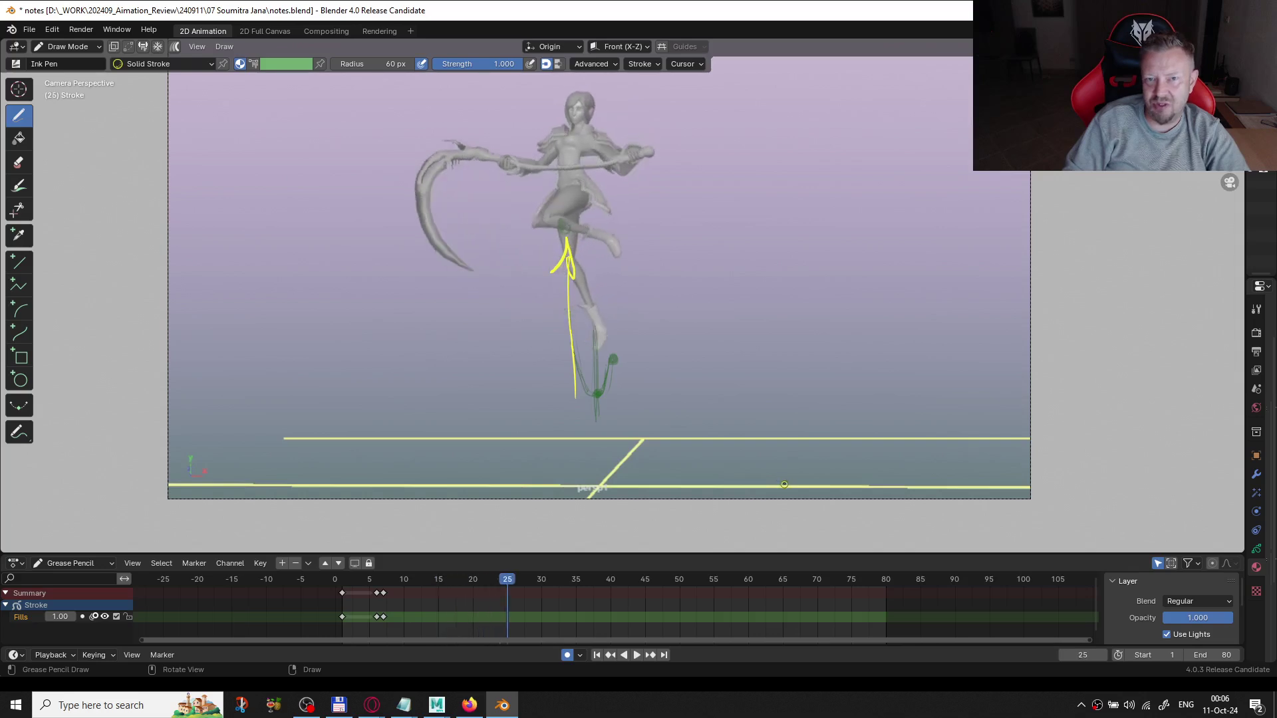
{"action": "key", "text": "Right"}
{"action": "key", "text": "Right"}
{"action": "key", "text": "Right"}
{"action": "key", "text": "Right"}
{"action": "key", "text": "Right"}
{"action": "key", "text": "Right"}
{"action": "key", "text": "Right"}
{"action": "key", "text": "Right"}
{"action": "key", "text": "Right"}
{"action": "key", "text": "Right"}
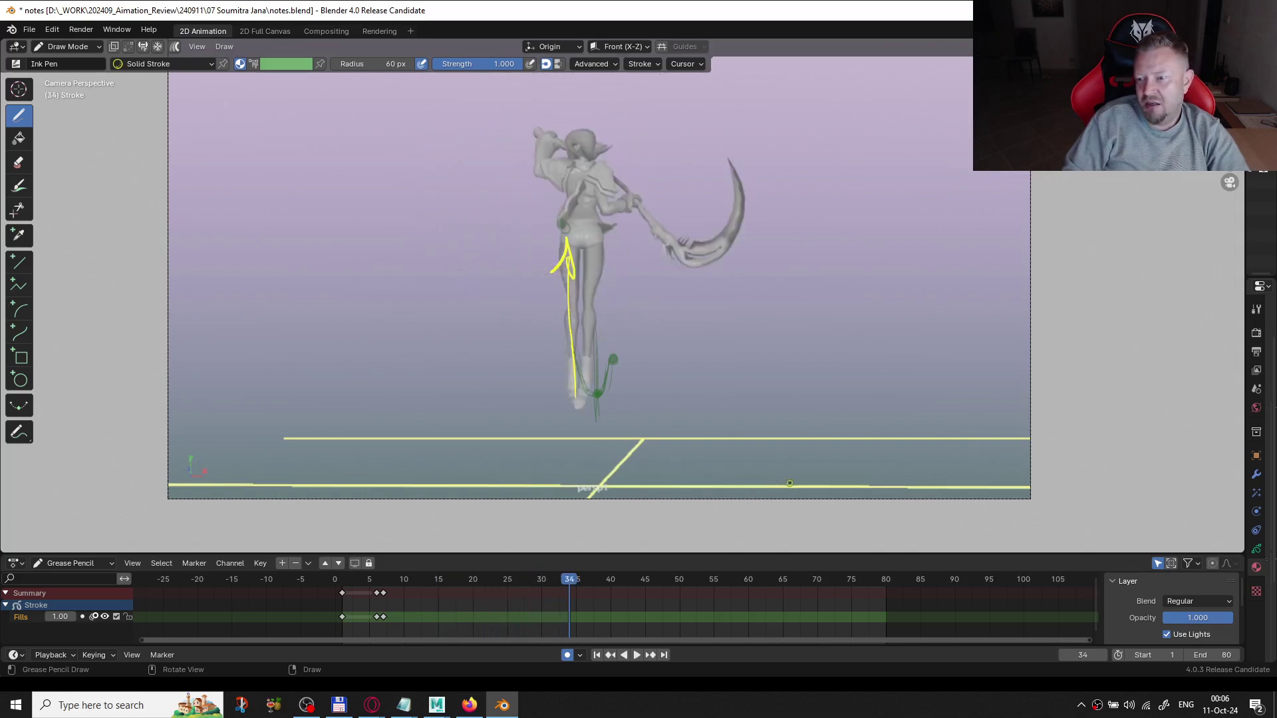
{"action": "key", "text": "Right"}
{"action": "key", "text": "Right"}
- Step back and forth around frames 34 to 40 to examine the landing, and play on through the recovery
{"action": "key", "text": "Left"}
{"action": "key", "text": "Left"}
{"action": "key", "text": "Left"}
{"action": "key", "text": "Left"}
{"action": "key", "text": "Left"}
{"action": "key", "text": "Left"}
{"action": "key", "text": "Left"}
{"action": "key", "text": "Left"}
{"action": "key", "text": "Left"}
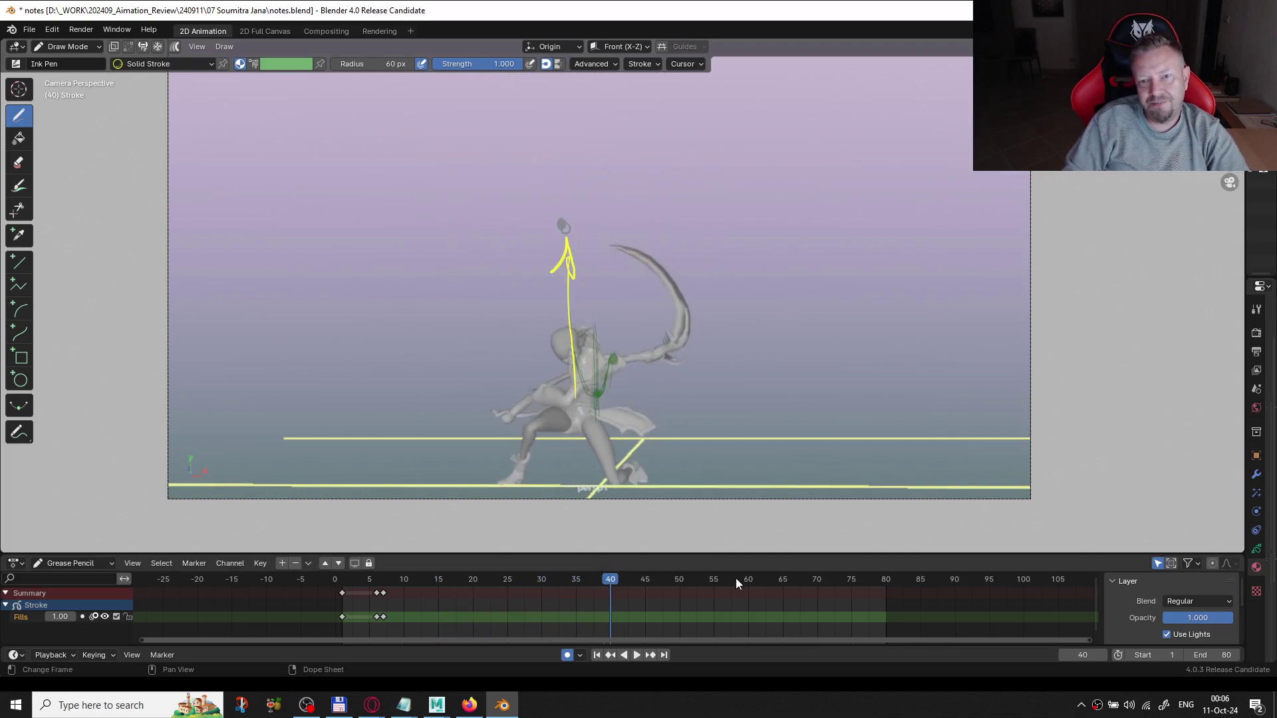
{"action": "key", "text": "Right"}
{"action": "key", "text": "Right"}
{"action": "key", "text": "Right"}
{"action": "key", "text": "Left"}
{"action": "key", "text": "Right"}
{"action": "key", "text": "Right"}
{"action": "key", "text": "Left"}
{"action": "key", "text": "Left"}
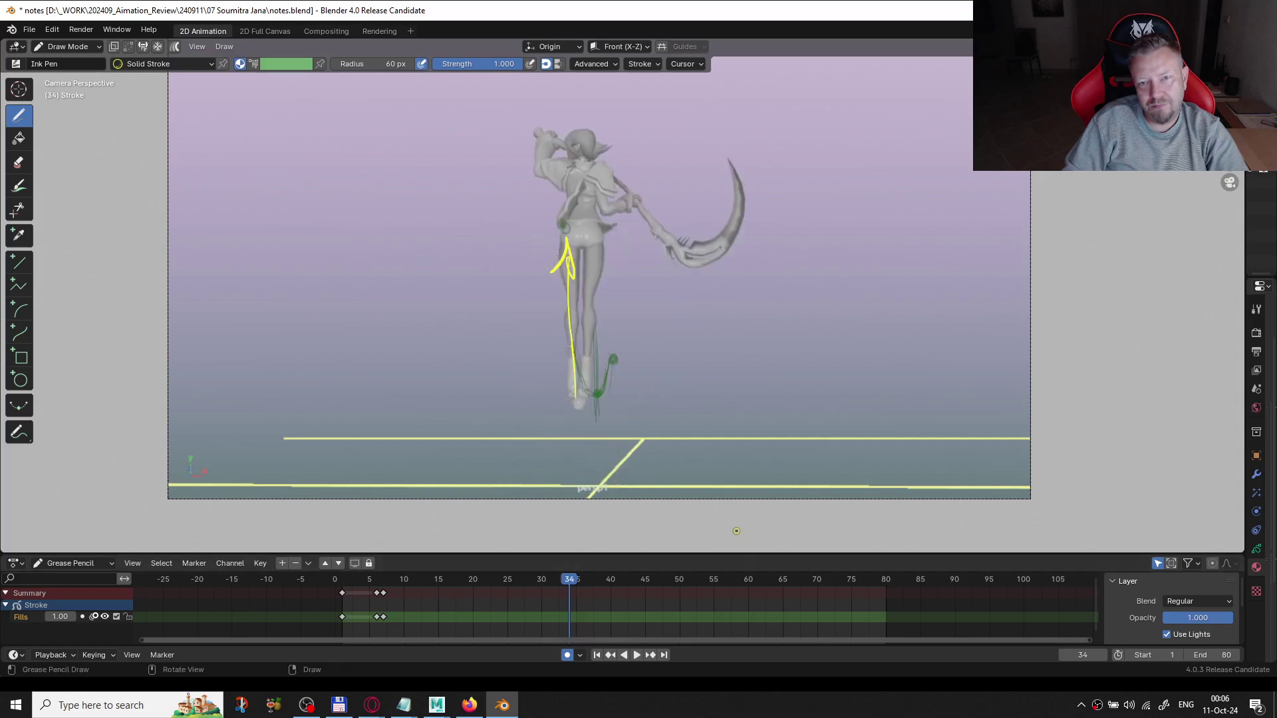
{"action": "key", "text": "Left"}
{"action": "key", "text": "Left"}
{"action": "key", "text": "Right"}
{"action": "key", "text": "Right"}
{"action": "key", "text": "Left"}
{"action": "key", "text": "Left"}
{"action": "key", "text": "Right"}
{"action": "key", "text": "Right"}
{"action": "key", "text": "Right"}
{"action": "key", "text": "Right"}
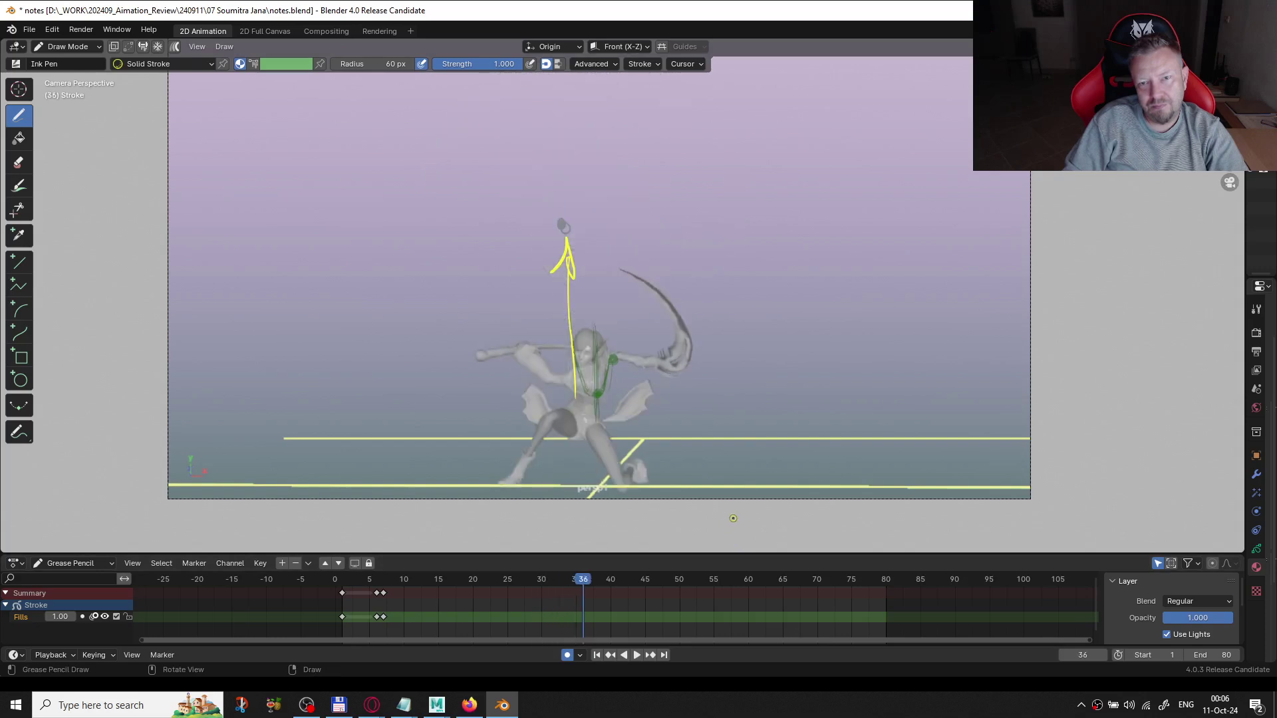
{"action": "key", "text": "space"}
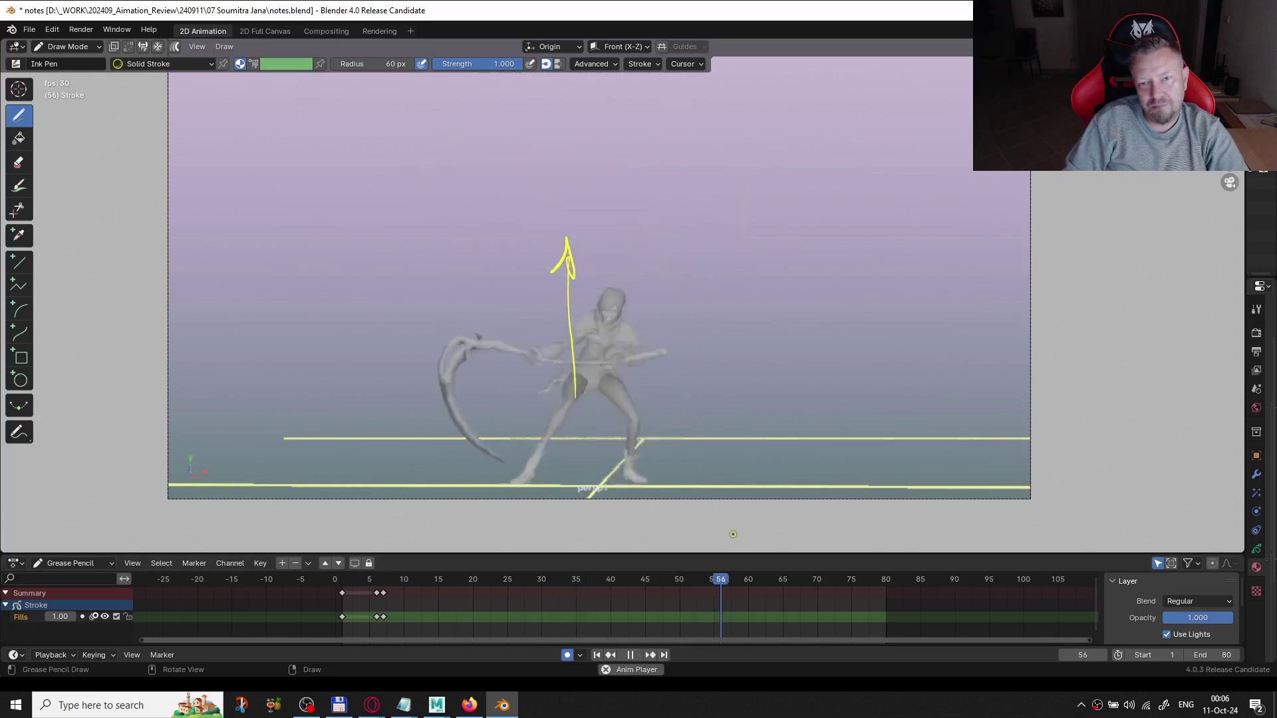
- Stop playback and step back and forth through the recovery and landing frames around frame 35
{"action": "key", "text": "space"}
{"action": "key", "text": "Left"}
{"action": "key", "text": "Left"}
{"action": "key", "text": "Left"}
{"action": "key", "text": "Left"}
{"action": "key", "text": "Left"}
{"action": "key", "text": "Left"}
{"action": "key", "text": "Left"}
{"action": "key", "text": "Left"}
{"action": "key", "text": "Left"}
{"action": "key", "text": "Left"}
{"action": "key", "text": "Left"}
{"action": "key", "text": "Left"}
{"action": "key", "text": "Left"}
{"action": "key", "text": "Left"}
{"action": "key", "text": "Left"}
{"action": "key", "text": "Left"}
{"action": "key", "text": "Left"}
{"action": "key", "text": "Left"}
{"action": "key", "text": "Left"}
{"action": "key", "text": "Left"}
{"action": "key", "text": "Right"}
{"action": "key", "text": "Right"}
{"action": "key", "text": "Right"}
{"action": "key", "text": "Right"}
{"action": "key", "text": "Right"}
{"action": "key", "text": "Right"}
{"action": "key", "text": "Right"}
{"action": "key", "text": "Right"}
{"action": "key", "text": "Right"}
{"action": "key", "text": "Right"}
{"action": "key", "text": "Right"}
{"action": "key", "text": "Left"}
{"action": "key", "text": "Left"}
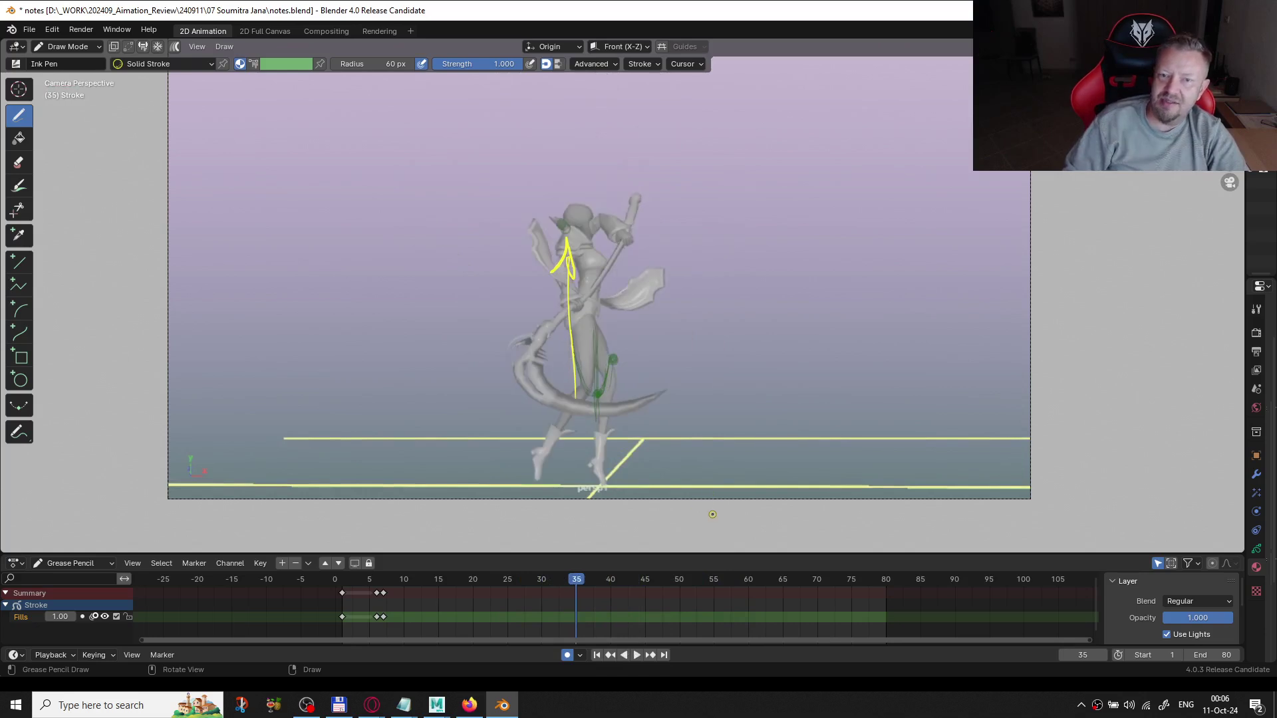
- Draw two straight legs with pointed feet over the airborne character on frame 34
{"action": "key", "text": "Left"}
{"action": "left_click_drag", "start_coordinate": [570, 286], "coordinate": [573, 388]}
{"action": "left_click_drag", "start_coordinate": [589, 287], "coordinate": [577, 402]}
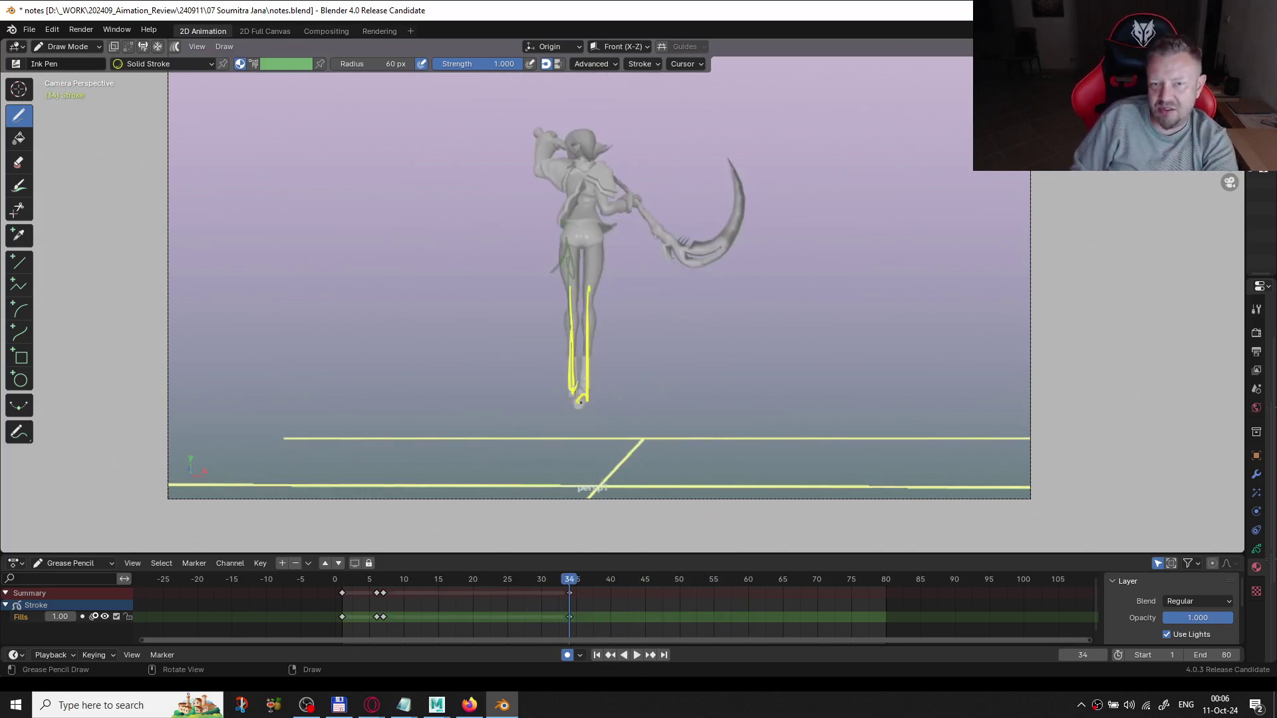
{"action": "key", "text": "Down"}
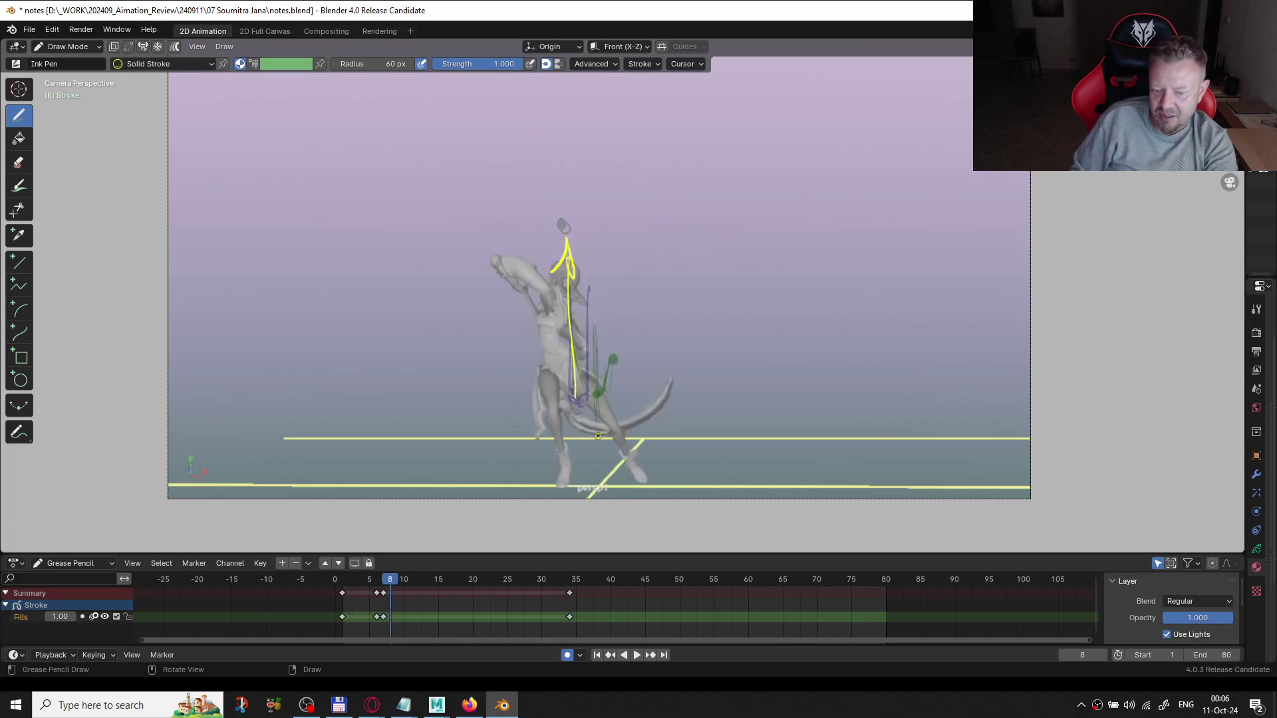
- Sketch straight legs reaching the ground with a hip circle on frame 35, and compare it with frame 36
{"action": "mouse_move", "coordinate": [573, 582]}
{"action": "left_mouse_down"}
{"action": "mouse_move", "coordinate": [601, 577]}
{"action": "mouse_move", "coordinate": [576, 579]}
{"action": "left_mouse_up"}
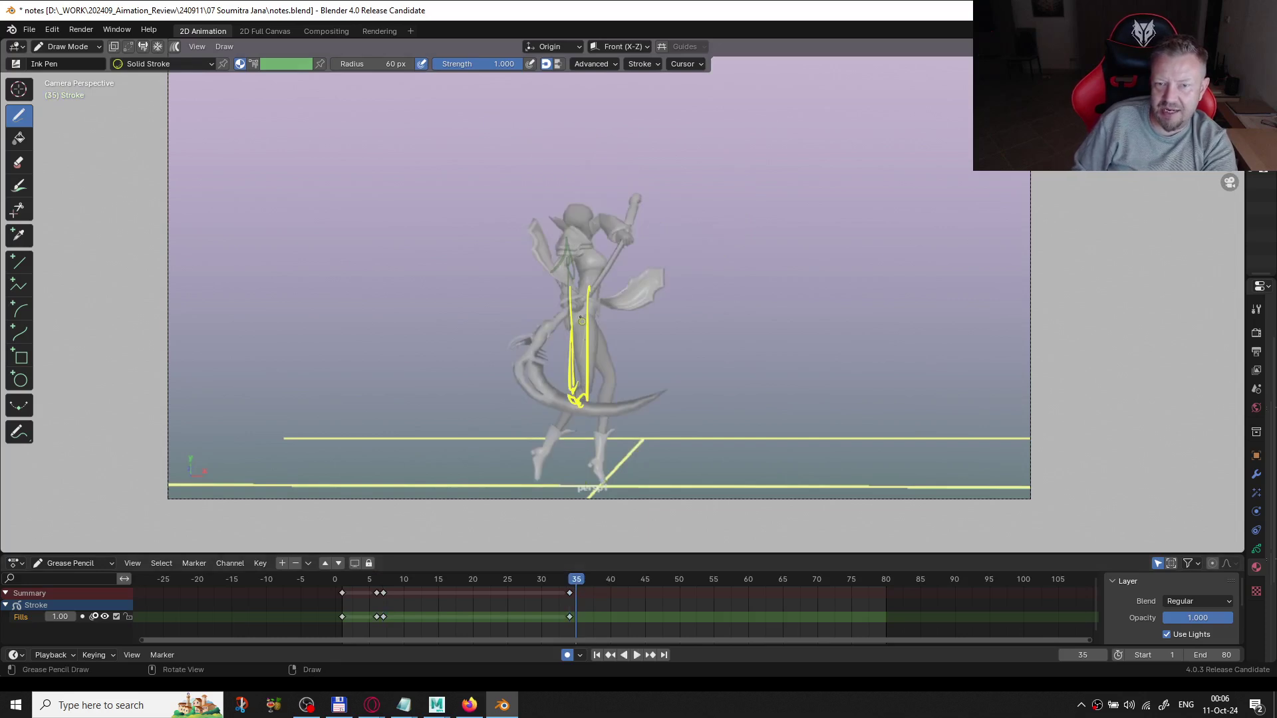
{"action": "mouse_move", "coordinate": [573, 367]}
{"action": "left_mouse_down"}
{"action": "mouse_move", "coordinate": [571, 471]}
{"action": "mouse_move", "coordinate": [582, 381]}
{"action": "mouse_move", "coordinate": [582, 468]}
{"action": "left_mouse_up"}
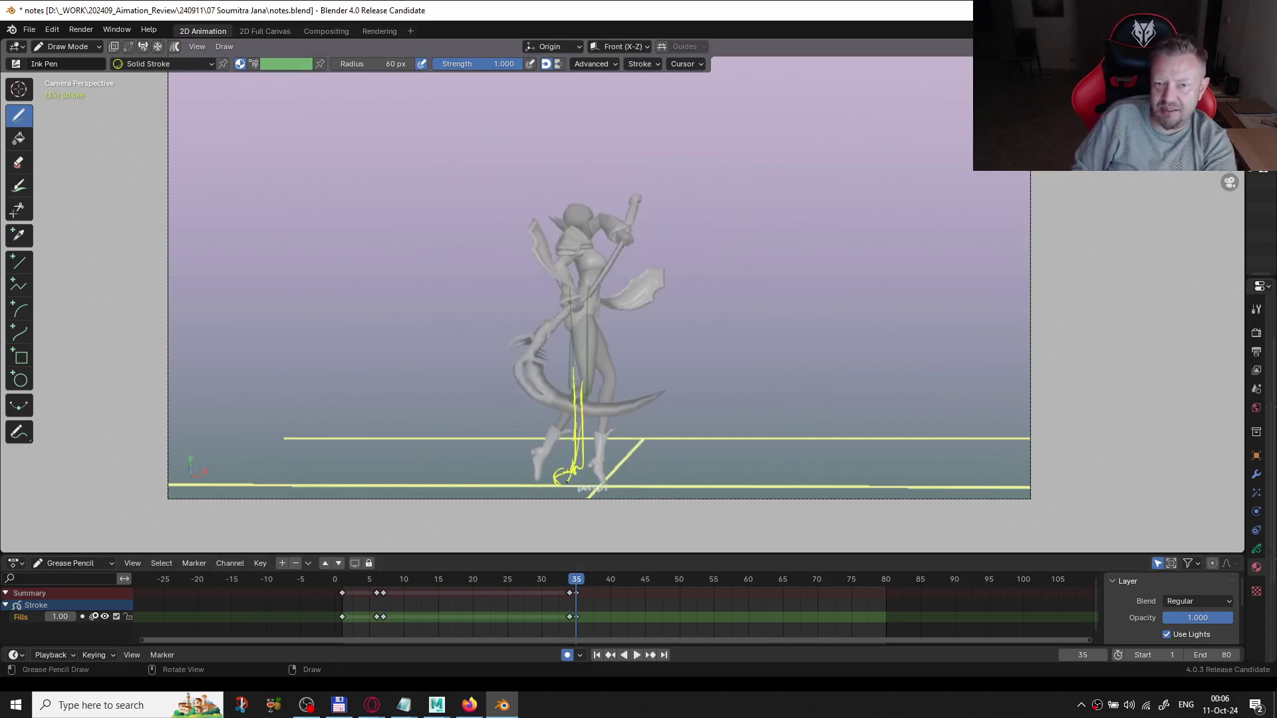
{"action": "mouse_move", "coordinate": [592, 488]}
{"action": "left_mouse_down"}
{"action": "mouse_move", "coordinate": [568, 318]}
{"action": "mouse_move", "coordinate": [573, 411]}
{"action": "mouse_move", "coordinate": [588, 417]}
{"action": "mouse_move", "coordinate": [585, 460]}
{"action": "mouse_move", "coordinate": [587, 334]}
{"action": "left_mouse_up"}
{"action": "key", "text": "Right"}
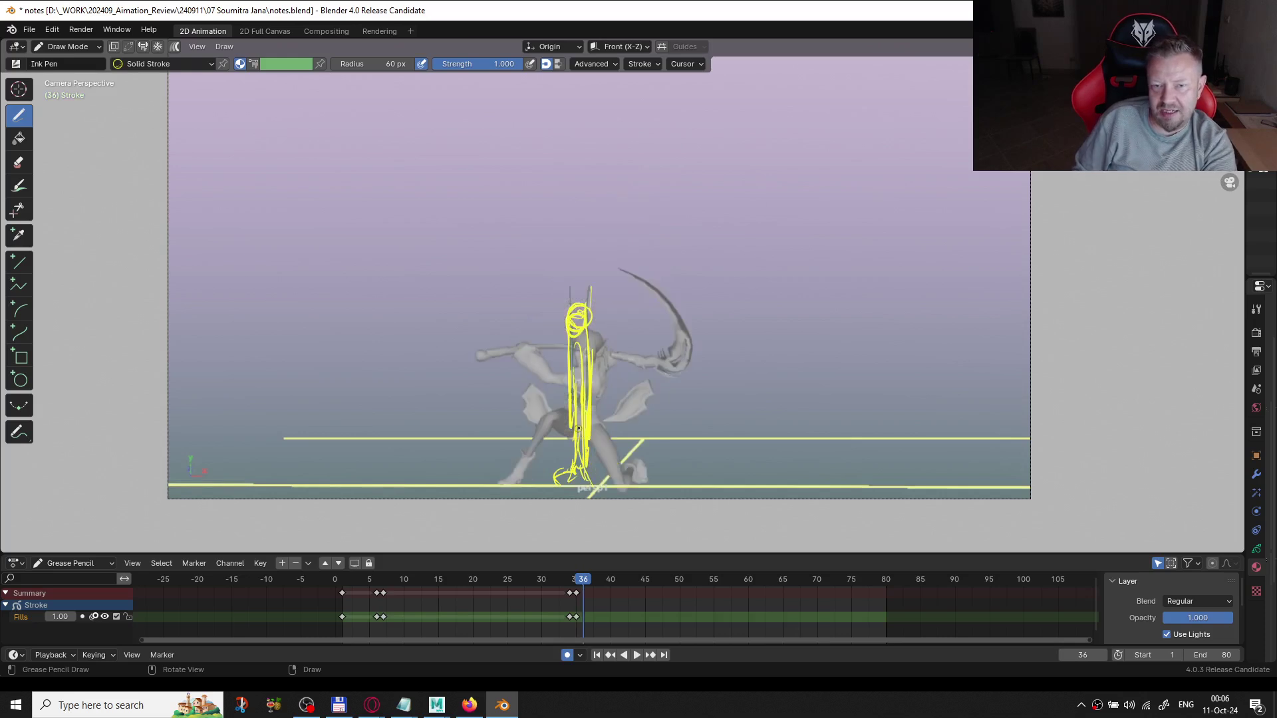
{"action": "key", "text": "Left"}
{"action": "key", "text": "Right"}
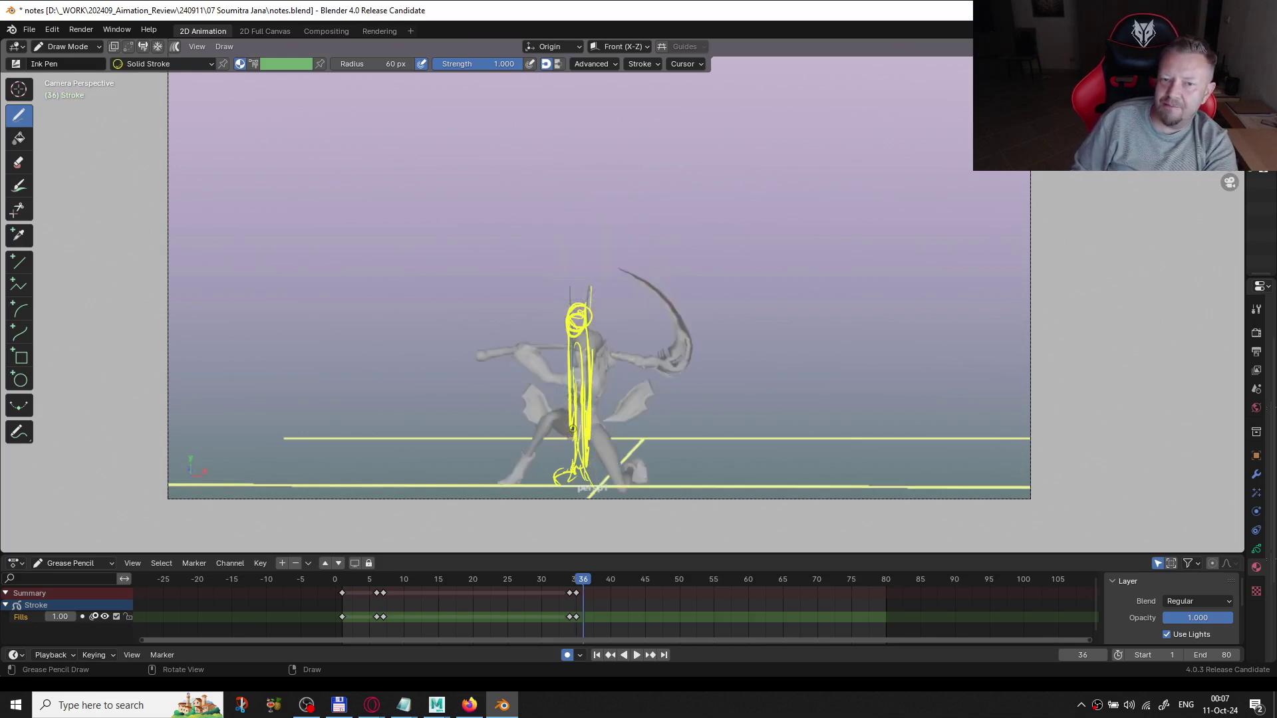
- Sketch the landing pose on frame 36 with low hips, an upright torso and both legs spread to the ground
{"action": "left_click", "coordinate": [572, 428]}
{"action": "mouse_move", "coordinate": [566, 431]}
{"action": "left_mouse_down"}
{"action": "mouse_move", "coordinate": [518, 480]}
{"action": "mouse_move", "coordinate": [565, 445]}
{"action": "mouse_move", "coordinate": [571, 422]}
{"action": "mouse_move", "coordinate": [582, 426]}
{"action": "mouse_move", "coordinate": [509, 483]}
{"action": "left_mouse_up"}
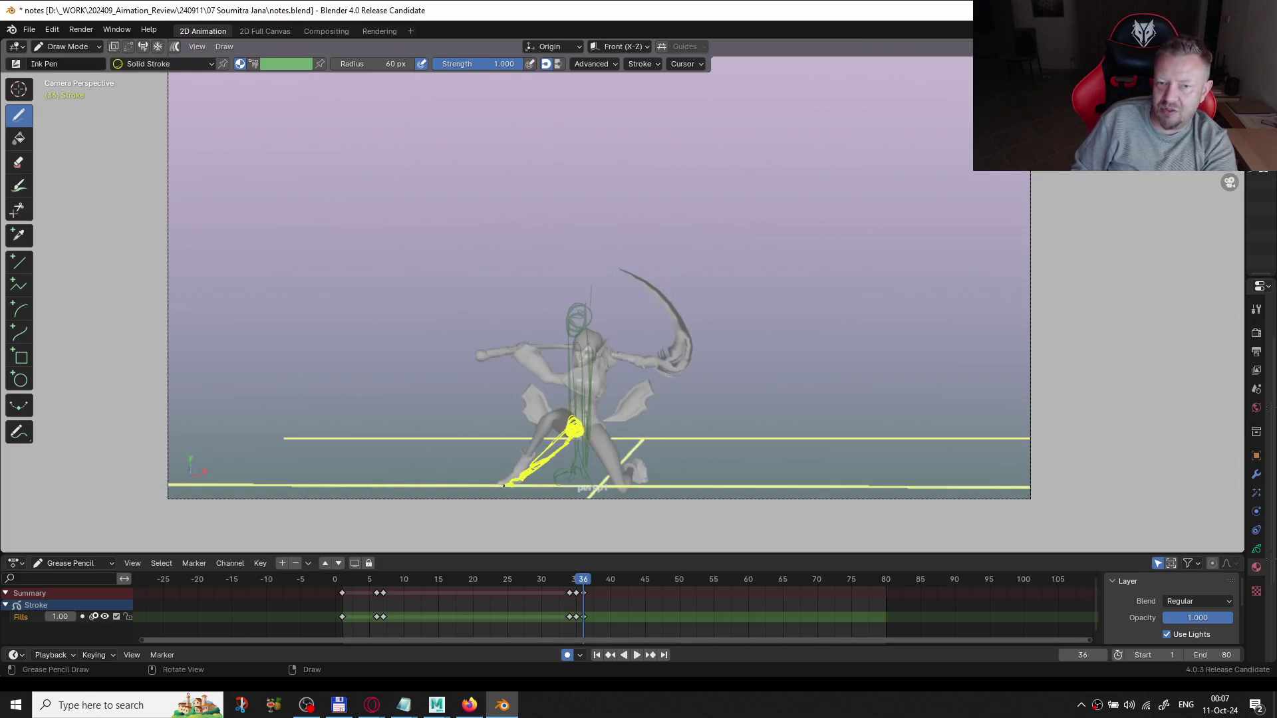
{"action": "mouse_move", "coordinate": [588, 431]}
{"action": "left_mouse_down"}
{"action": "mouse_move", "coordinate": [596, 492]}
{"action": "mouse_move", "coordinate": [631, 469]}
{"action": "mouse_move", "coordinate": [606, 491]}
{"action": "left_mouse_up"}
{"action": "mouse_move", "coordinate": [581, 371]}
{"action": "left_mouse_down"}
{"action": "mouse_move", "coordinate": [583, 419]}
{"action": "mouse_move", "coordinate": [542, 414]}
{"action": "mouse_move", "coordinate": [506, 482]}
{"action": "mouse_move", "coordinate": [524, 474]}
{"action": "left_mouse_up"}
- Sketch the crouch on frame 37 with hip and chest circles, bent legs and both feet
{"action": "key", "text": "Right"}
{"action": "mouse_move", "coordinate": [588, 413]}
{"action": "left_mouse_down"}
{"action": "mouse_move", "coordinate": [609, 476]}
{"action": "mouse_move", "coordinate": [636, 468]}
{"action": "left_mouse_up"}
{"action": "mouse_move", "coordinate": [568, 404]}
{"action": "left_mouse_down"}
{"action": "mouse_move", "coordinate": [579, 418]}
{"action": "mouse_move", "coordinate": [586, 372]}
{"action": "mouse_move", "coordinate": [610, 343]}
{"action": "left_mouse_up"}
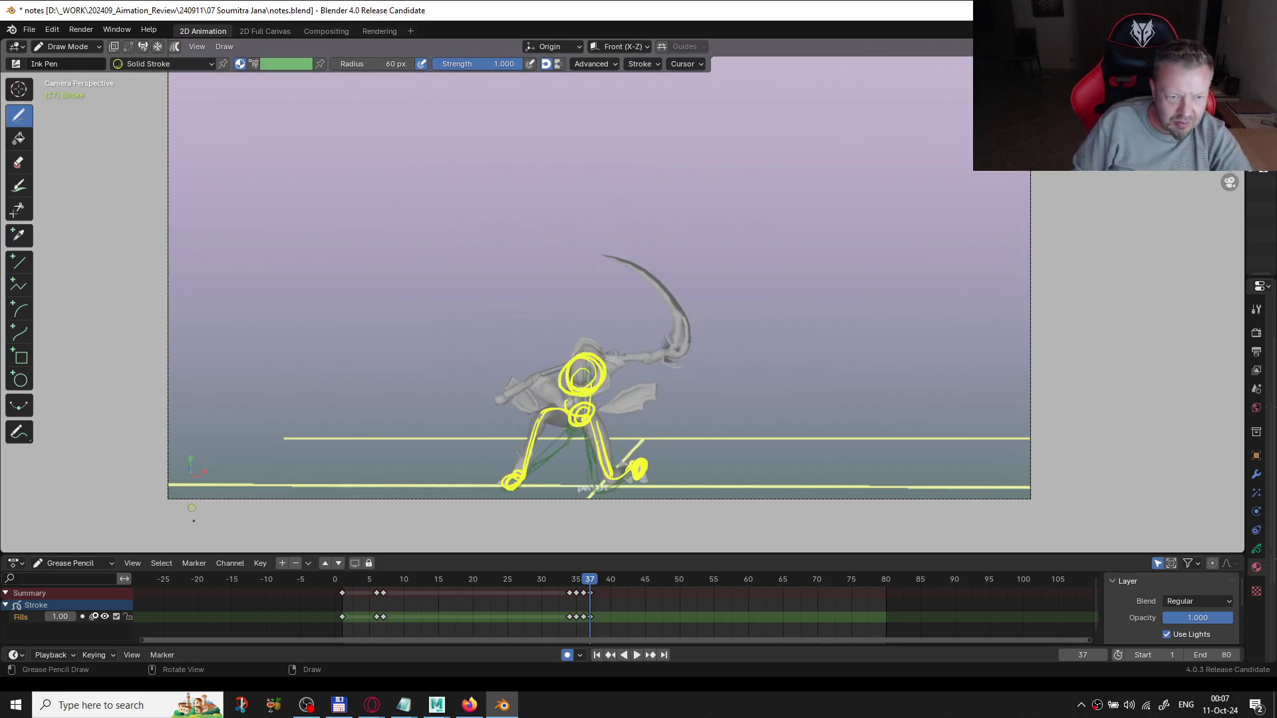
- Hide the onion skin, step back and forth between the landing sketches around frames 34 to 37, and play them back
{"action": "key", "text": "Left"}
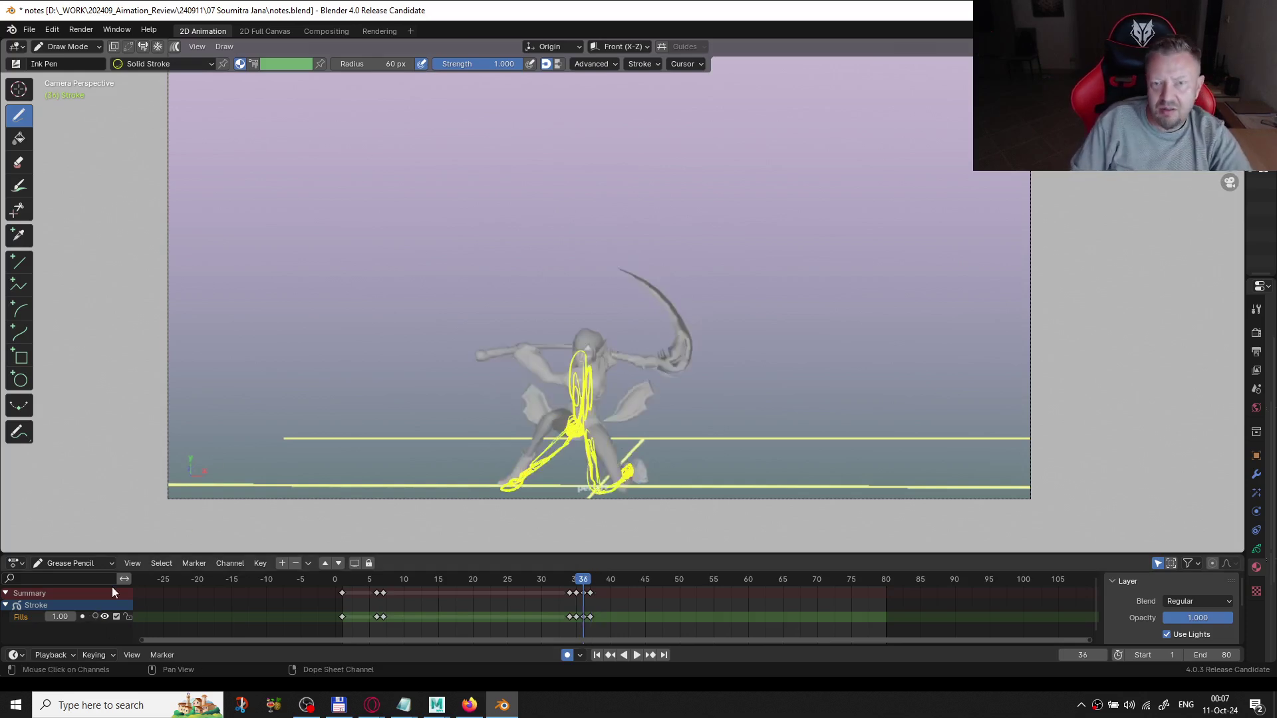
{"action": "key", "text": "Right"}
{"action": "key", "text": "Right"}
{"action": "key", "text": "Right"}
{"action": "key", "text": "Right"}
{"action": "key", "text": "Left"}
{"action": "key", "text": "Left"}
{"action": "key", "text": "Left"}
{"action": "key", "text": "Left"}
{"action": "key", "text": "Left"}
{"action": "key", "text": "Right"}
{"action": "key", "text": "Right"}
{"action": "key", "text": "Right"}
{"action": "key", "text": "Left"}
{"action": "key", "text": "Left"}
{"action": "key", "text": "Right"}
{"action": "key", "text": "Right"}
{"action": "key", "text": "Left"}
{"action": "key", "text": "Left"}
{"action": "key", "text": "Left"}
{"action": "key", "text": "Right"}
{"action": "key", "text": "Right"}
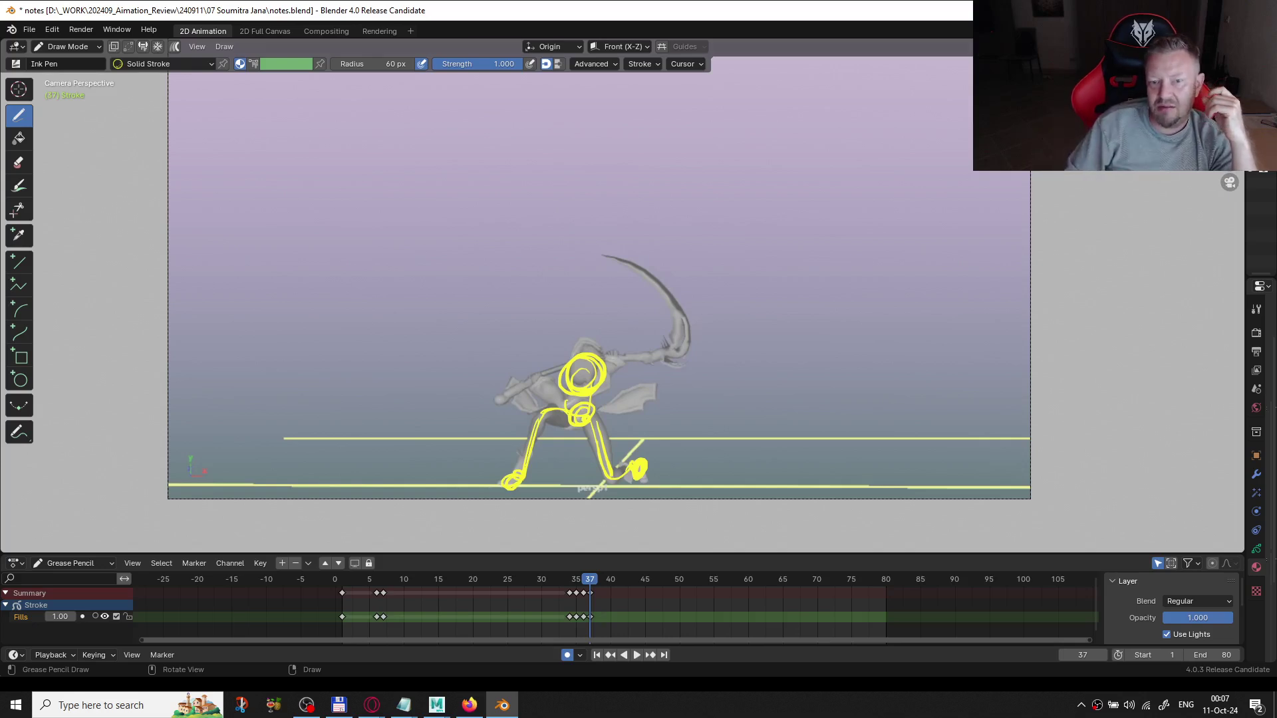
{"action": "key", "text": "space"}
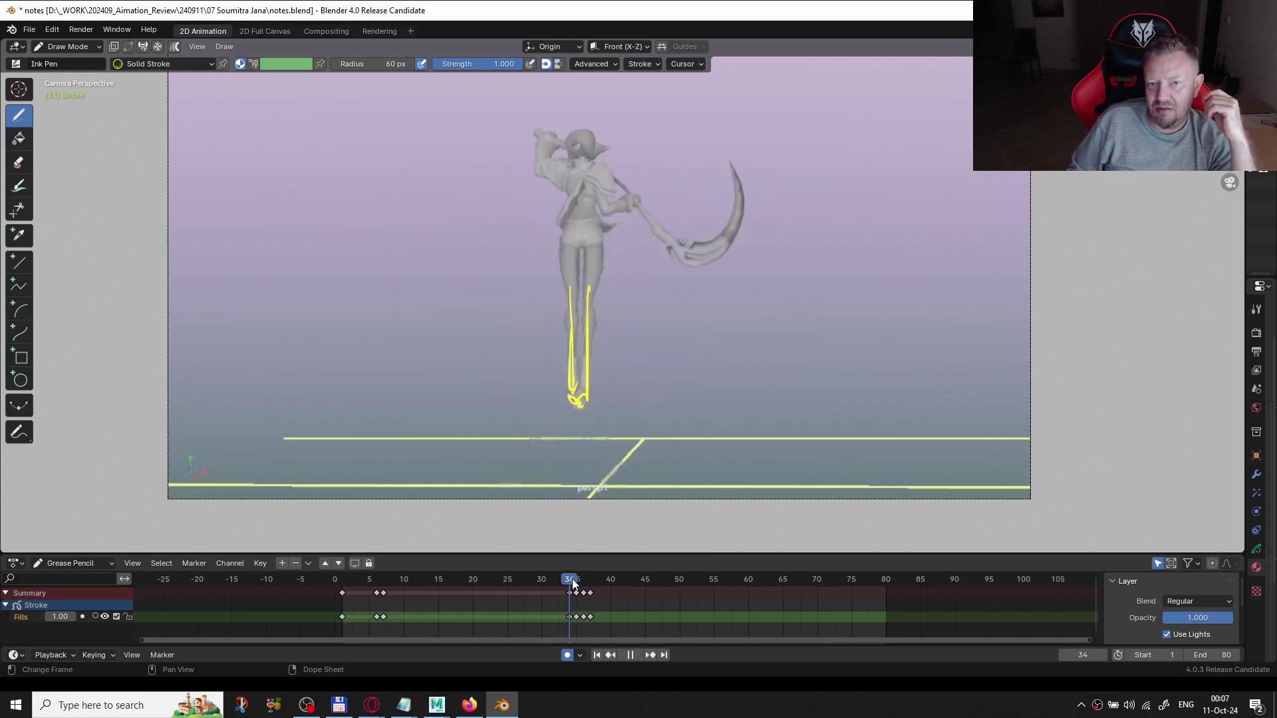
{"action": "key", "text": "space"}
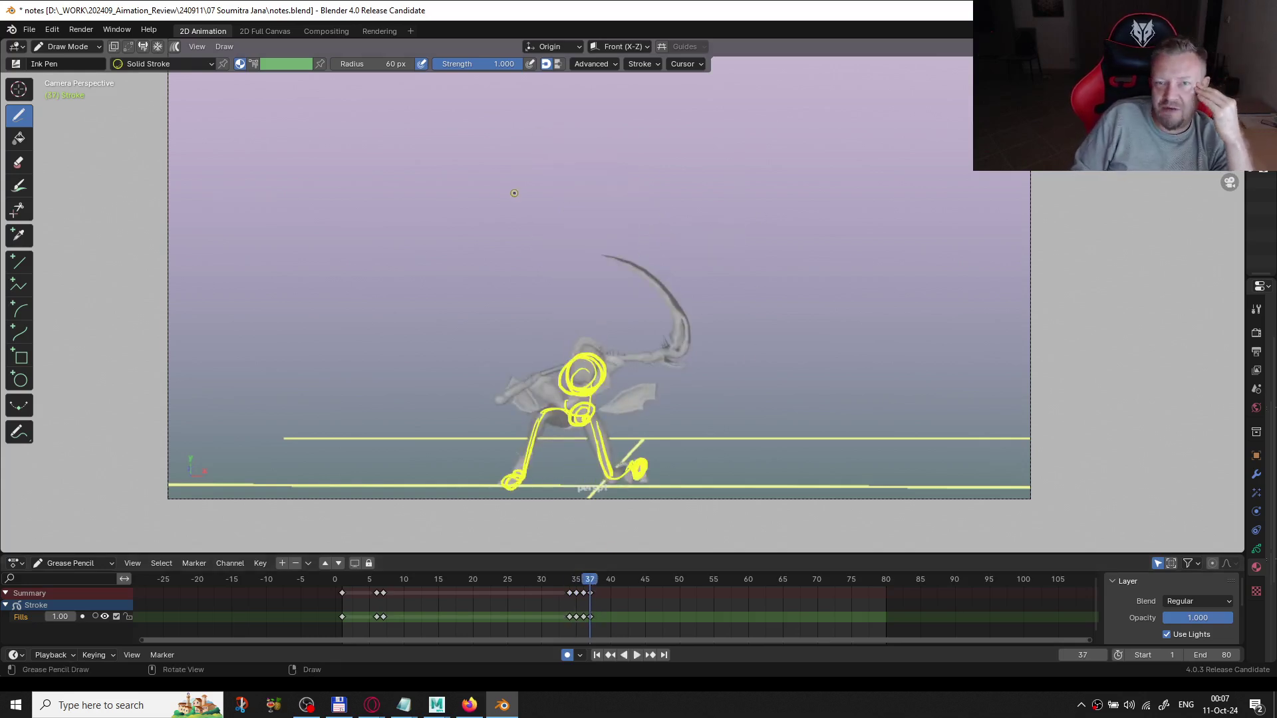
- Draw a circle above the character on frame 35 and turn on onion skinning at frame 36
{"action": "key", "text": "Left"}
{"action": "key", "text": "Left"}
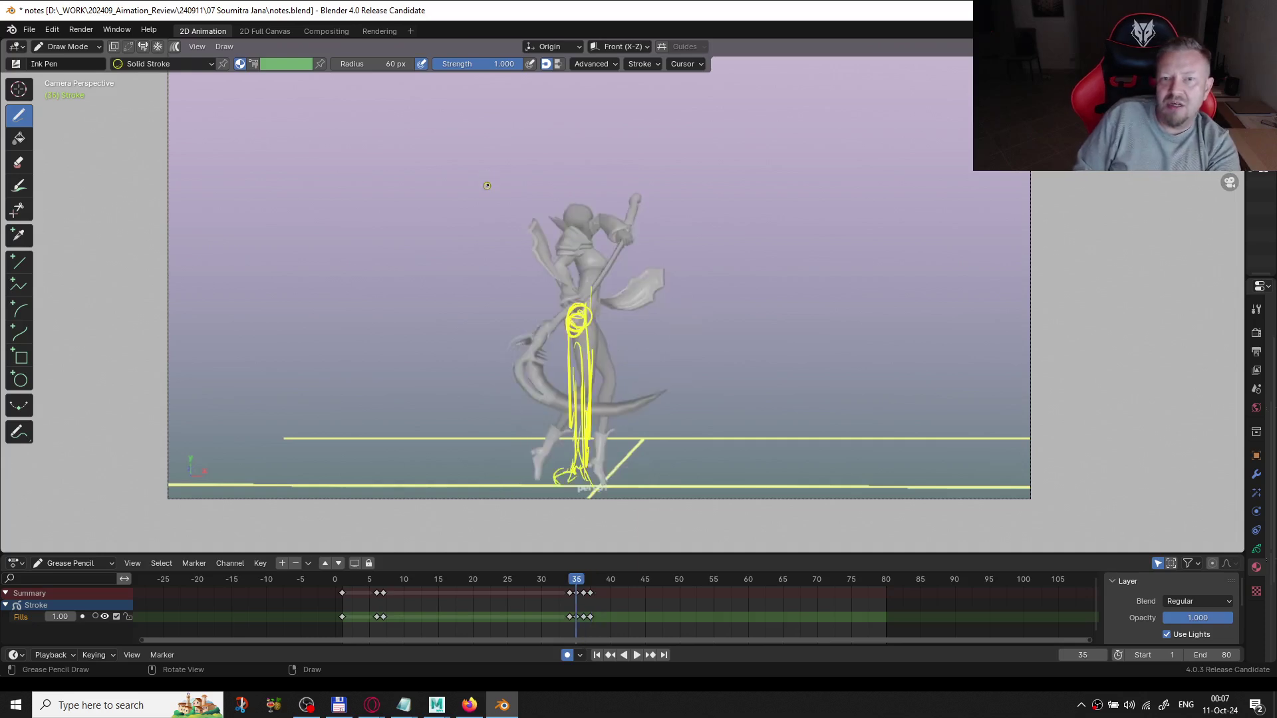
{"action": "mouse_move", "coordinate": [483, 155]}
{"action": "left_mouse_down"}
{"action": "mouse_move", "coordinate": [432, 169]}
{"action": "mouse_move", "coordinate": [482, 174]}
{"action": "mouse_move", "coordinate": [496, 158]}
{"action": "mouse_move", "coordinate": [465, 181]}
{"action": "mouse_move", "coordinate": [442, 136]}
{"action": "left_mouse_up"}
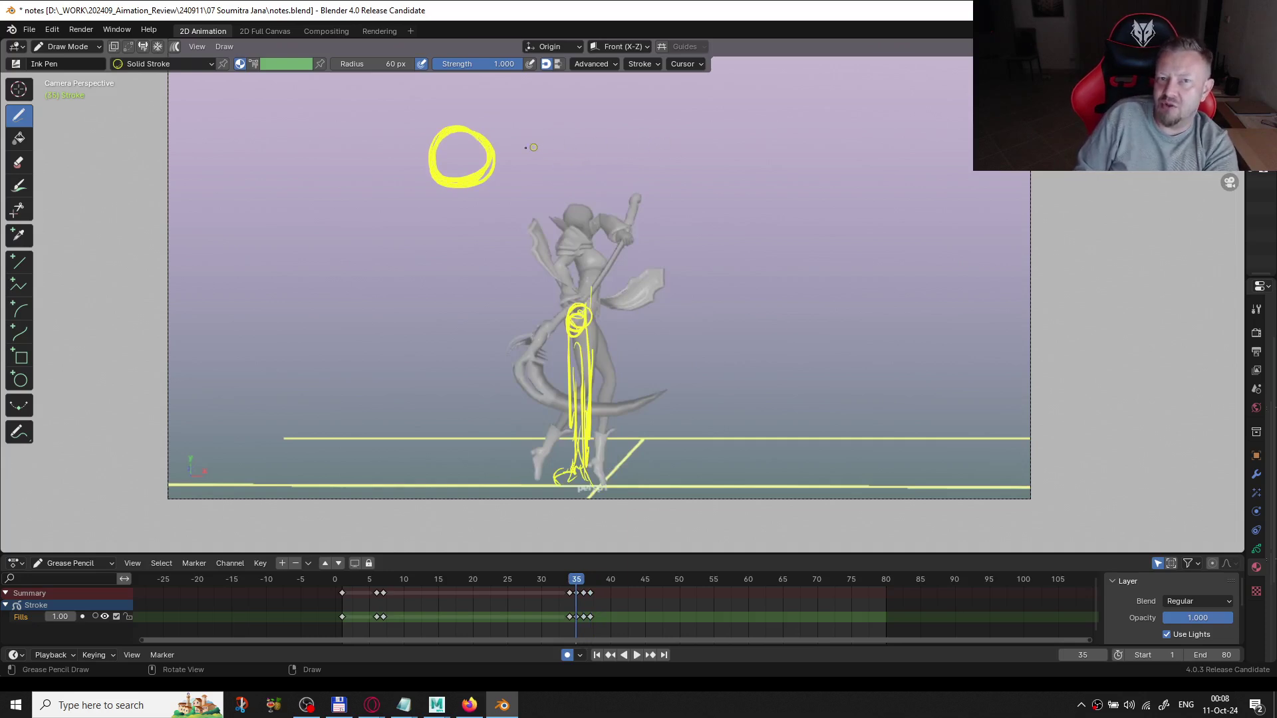
{"action": "key", "text": "Right"}
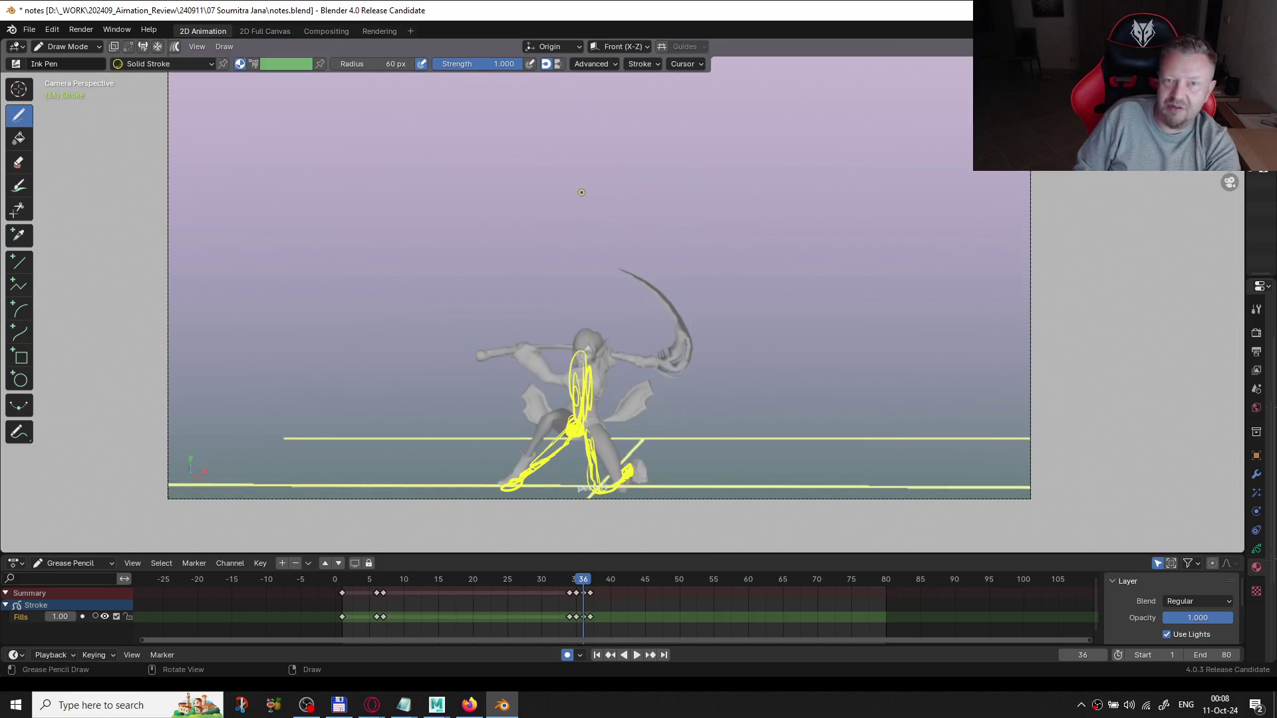
{"action": "left_click", "coordinate": [94, 616]}
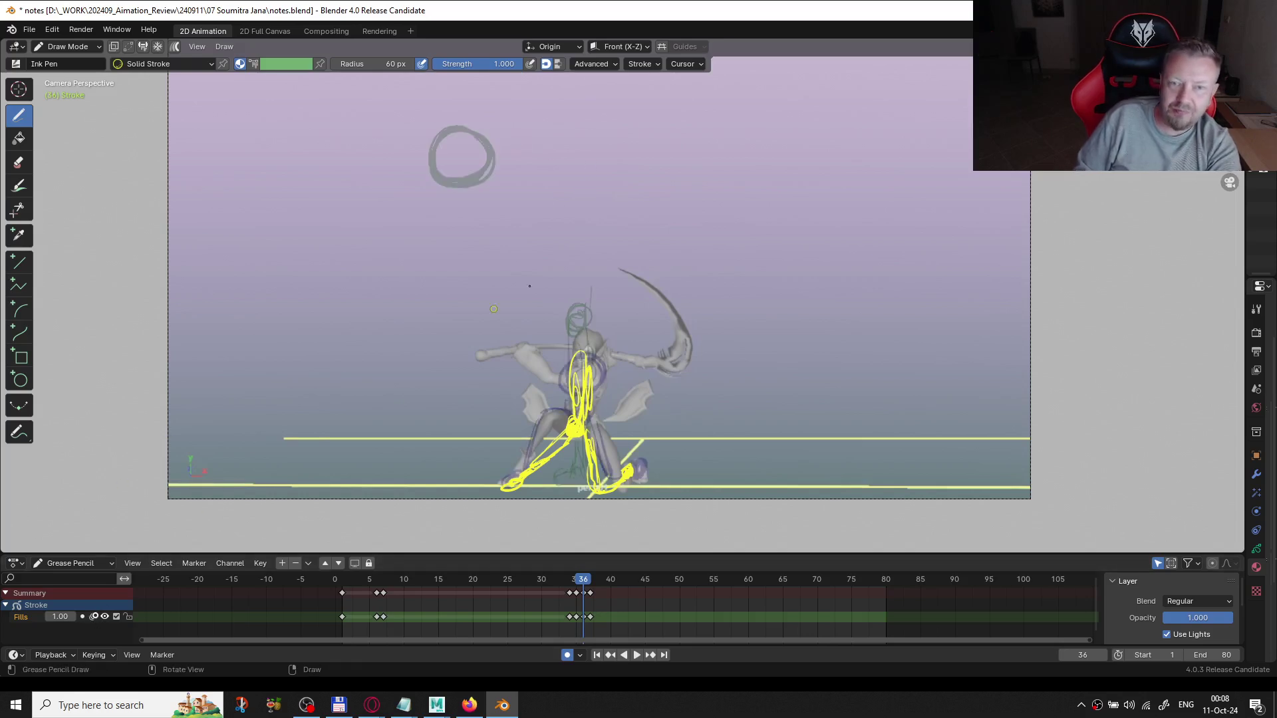
- Undo a distant trial circle on frame 36 and draw a nearer one with motion lines trailing from the previous circle
{"action": "mouse_move", "coordinate": [708, 127]}
{"action": "left_mouse_down"}
{"action": "mouse_move", "coordinate": [714, 173]}
{"action": "mouse_move", "coordinate": [666, 149]}
{"action": "mouse_move", "coordinate": [708, 137]}
{"action": "left_mouse_up"}
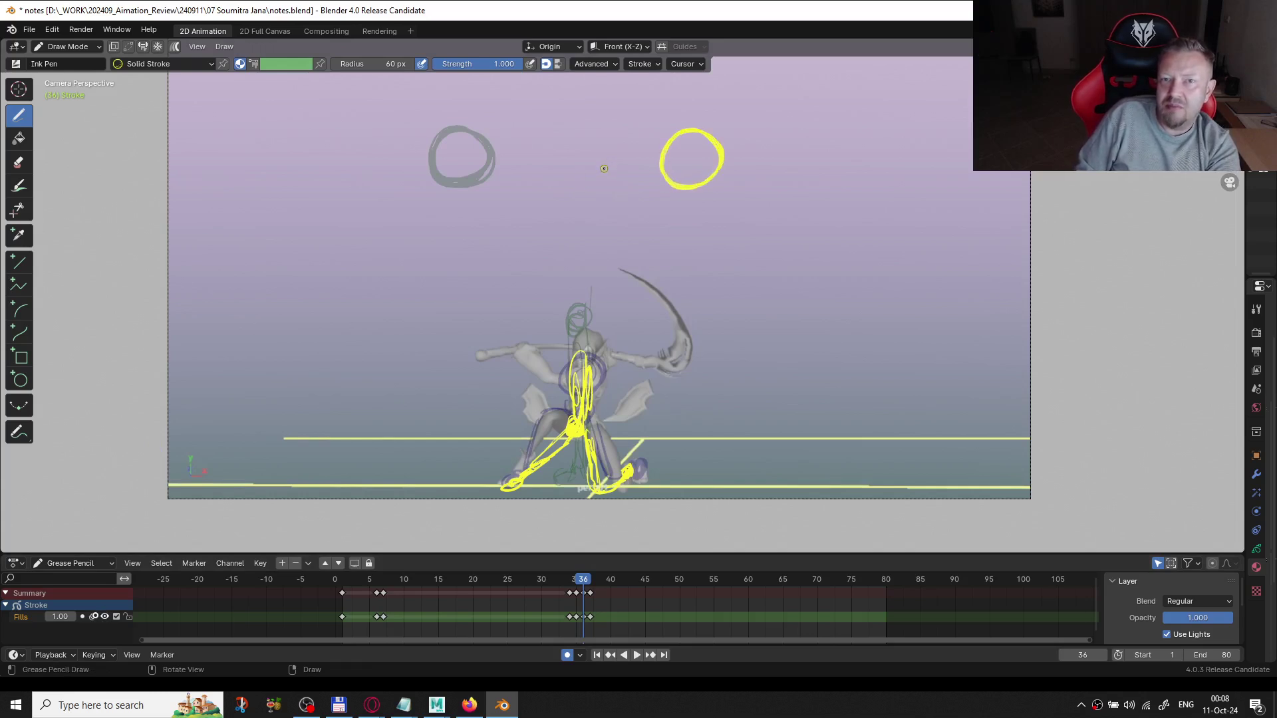
{"action": "key", "text": "ctrl+z"}
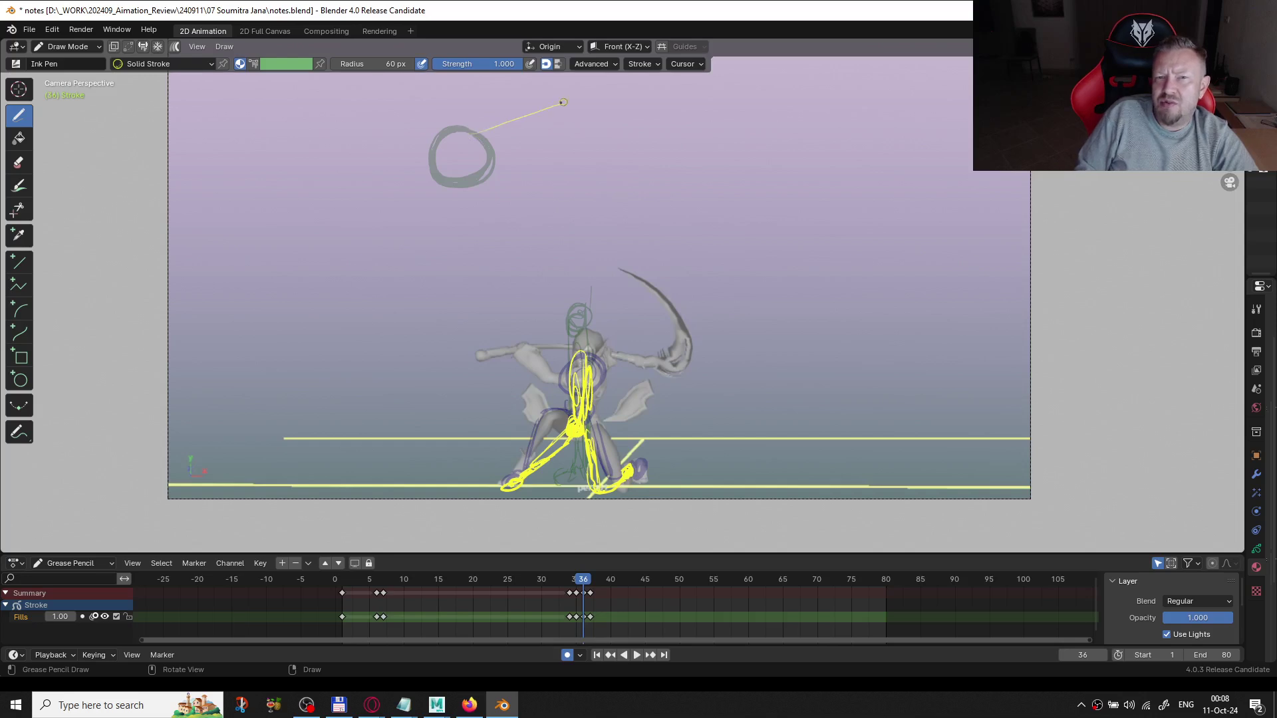
{"action": "left_click_drag", "start_coordinate": [453, 129], "coordinate": [454, 130]}
{"action": "left_click_drag", "start_coordinate": [533, 116], "coordinate": [471, 125]}
{"action": "left_click_drag", "start_coordinate": [559, 110], "coordinate": [509, 127]}
{"action": "mouse_move", "coordinate": [446, 190]}
{"action": "left_mouse_down"}
{"action": "mouse_move", "coordinate": [561, 157]}
{"action": "mouse_move", "coordinate": [546, 168]}
{"action": "mouse_move", "coordinate": [581, 122]}
{"action": "mouse_move", "coordinate": [566, 110]}
{"action": "mouse_move", "coordinate": [569, 147]}
{"action": "mouse_move", "coordinate": [539, 117]}
{"action": "mouse_move", "coordinate": [588, 124]}
{"action": "mouse_move", "coordinate": [560, 162]}
{"action": "mouse_move", "coordinate": [525, 142]}
{"action": "mouse_move", "coordinate": [537, 131]}
{"action": "mouse_move", "coordinate": [562, 138]}
{"action": "left_mouse_up"}
- Draw the circle farther along its arc on frame 37 with curved motion lines behind it
{"action": "key", "text": "Right"}
{"action": "mouse_move", "coordinate": [639, 148]}
{"action": "left_mouse_down"}
{"action": "mouse_move", "coordinate": [681, 175]}
{"action": "mouse_move", "coordinate": [639, 166]}
{"action": "left_mouse_up"}
{"action": "mouse_move", "coordinate": [547, 117]}
{"action": "left_mouse_down"}
{"action": "mouse_move", "coordinate": [637, 126]}
{"action": "mouse_move", "coordinate": [628, 107]}
{"action": "mouse_move", "coordinate": [667, 132]}
{"action": "left_mouse_up"}
{"action": "mouse_move", "coordinate": [532, 170]}
{"action": "left_mouse_down"}
{"action": "mouse_move", "coordinate": [574, 154]}
{"action": "mouse_move", "coordinate": [645, 186]}
{"action": "mouse_move", "coordinate": [552, 140]}
{"action": "mouse_move", "coordinate": [634, 144]}
{"action": "mouse_move", "coordinate": [659, 166]}
{"action": "mouse_move", "coordinate": [656, 190]}
{"action": "mouse_move", "coordinate": [686, 148]}
{"action": "mouse_move", "coordinate": [706, 166]}
{"action": "mouse_move", "coordinate": [688, 198]}
{"action": "mouse_move", "coordinate": [662, 193]}
{"action": "left_mouse_up"}
- Draw the circle with short motion lines on frame 38 and add settling circles on frames 39 to 41
{"action": "key", "text": "Right"}
{"action": "left_click_drag", "start_coordinate": [596, 161], "coordinate": [649, 178]}
{"action": "mouse_move", "coordinate": [625, 115]}
{"action": "left_mouse_down"}
{"action": "mouse_move", "coordinate": [688, 157]}
{"action": "mouse_move", "coordinate": [685, 147]}
{"action": "left_mouse_up"}
{"action": "mouse_move", "coordinate": [607, 156]}
{"action": "left_mouse_down"}
{"action": "mouse_move", "coordinate": [649, 181]}
{"action": "mouse_move", "coordinate": [716, 188]}
{"action": "mouse_move", "coordinate": [716, 174]}
{"action": "mouse_move", "coordinate": [705, 201]}
{"action": "mouse_move", "coordinate": [685, 163]}
{"action": "mouse_move", "coordinate": [703, 200]}
{"action": "mouse_move", "coordinate": [667, 189]}
{"action": "mouse_move", "coordinate": [713, 183]}
{"action": "mouse_move", "coordinate": [670, 191]}
{"action": "mouse_move", "coordinate": [725, 196]}
{"action": "mouse_move", "coordinate": [727, 175]}
{"action": "mouse_move", "coordinate": [721, 190]}
{"action": "mouse_move", "coordinate": [678, 183]}
{"action": "mouse_move", "coordinate": [701, 160]}
{"action": "left_mouse_up"}
{"action": "key", "text": "Right"}
{"action": "key", "text": "Right"}
{"action": "key", "text": "Right"}
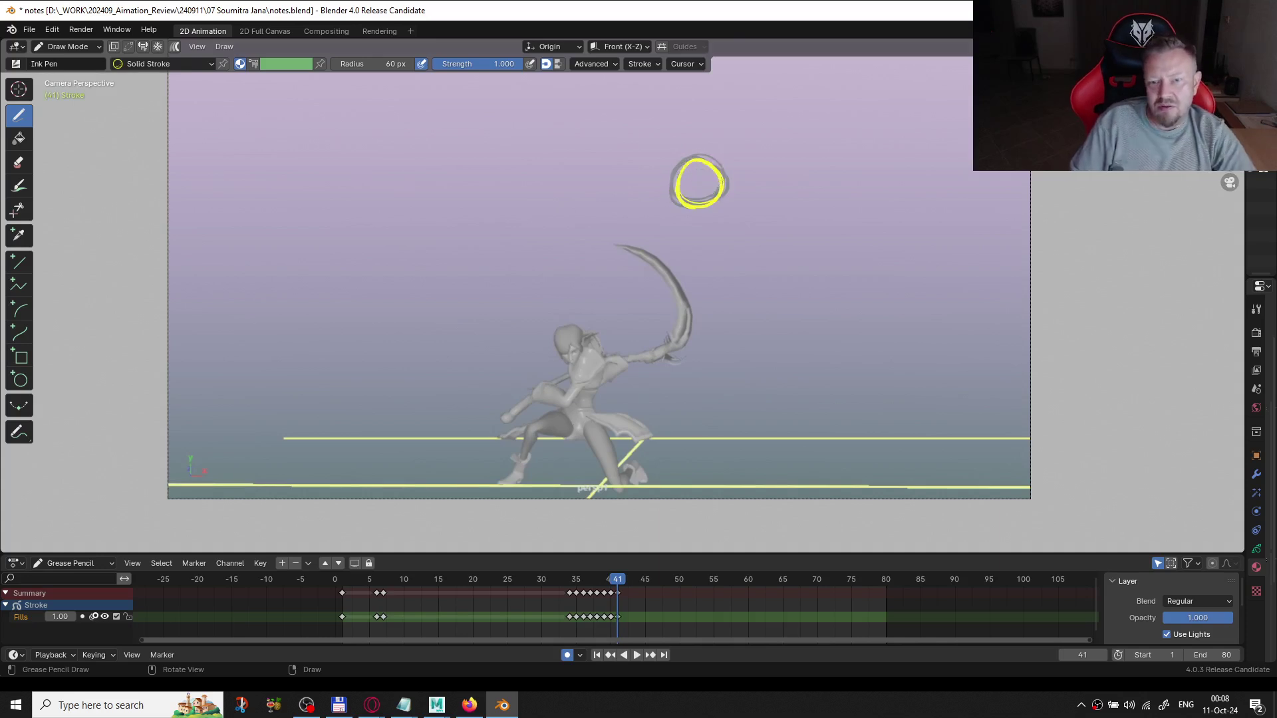
- Play and scrub the circle animation from frame 34 onward to review its spacing
{"action": "key", "text": "space"}
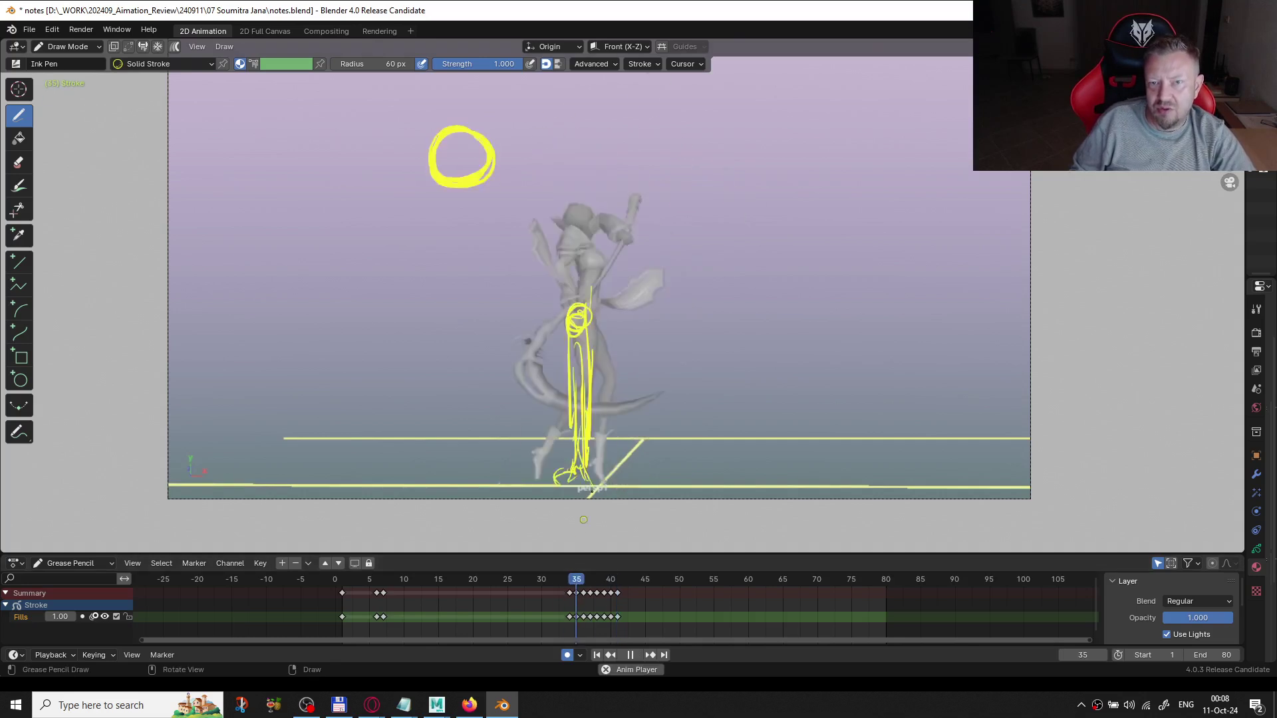
{"action": "key", "text": "space"}
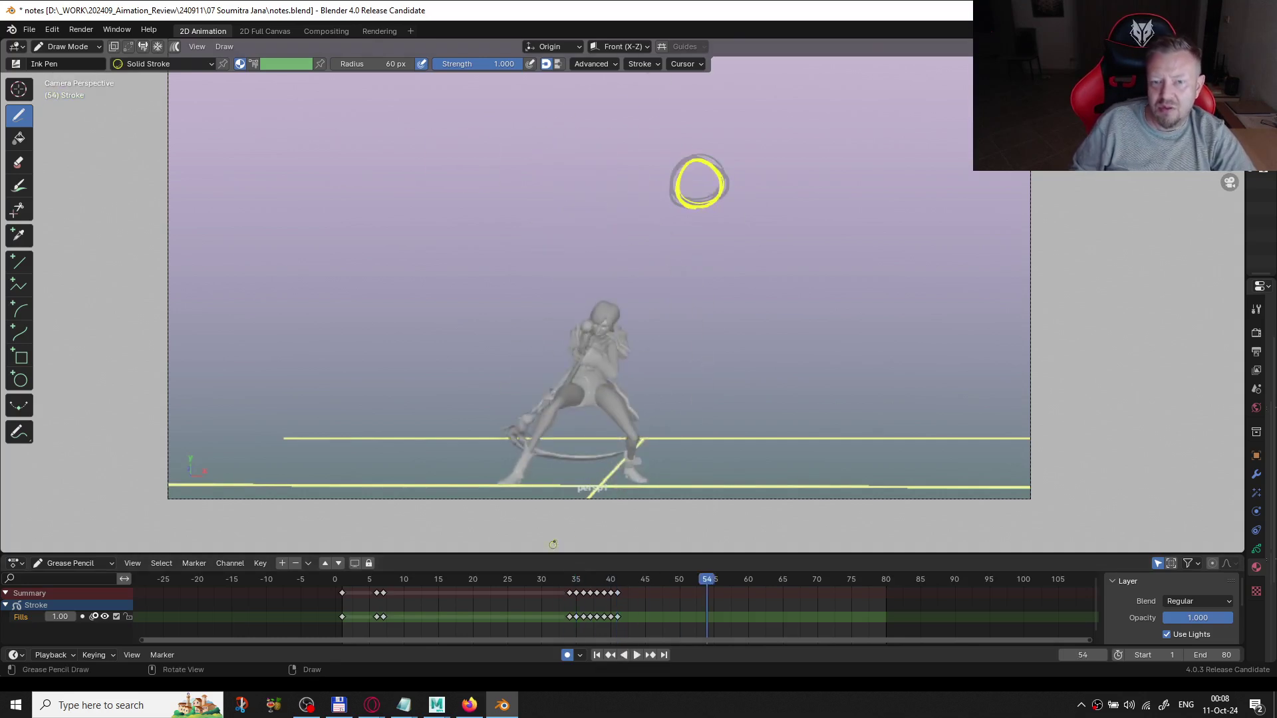
{"action": "left_click", "coordinate": [569, 582]}
{"action": "mouse_move", "coordinate": [570, 588]}
{"action": "left_mouse_down"}
{"action": "mouse_move", "coordinate": [605, 582]}
{"action": "mouse_move", "coordinate": [574, 581]}
{"action": "mouse_move", "coordinate": [590, 580]}
{"action": "left_mouse_up"}
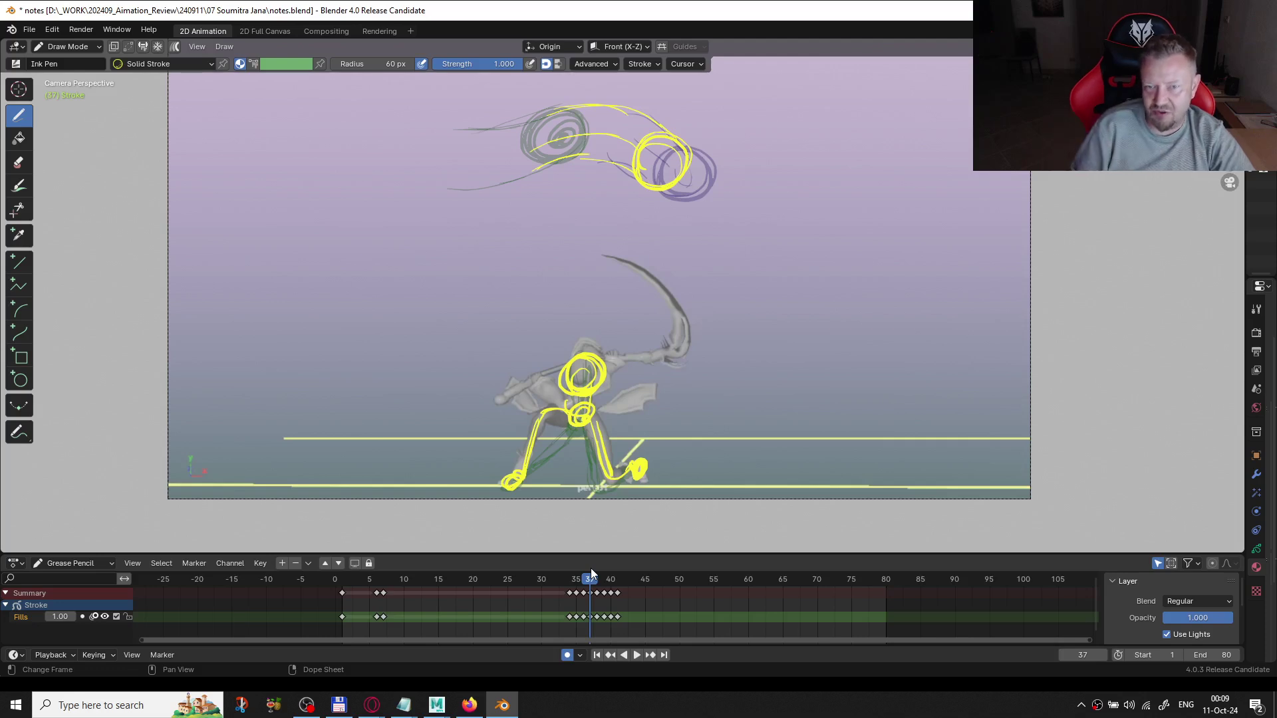
{"action": "key", "text": "space"}
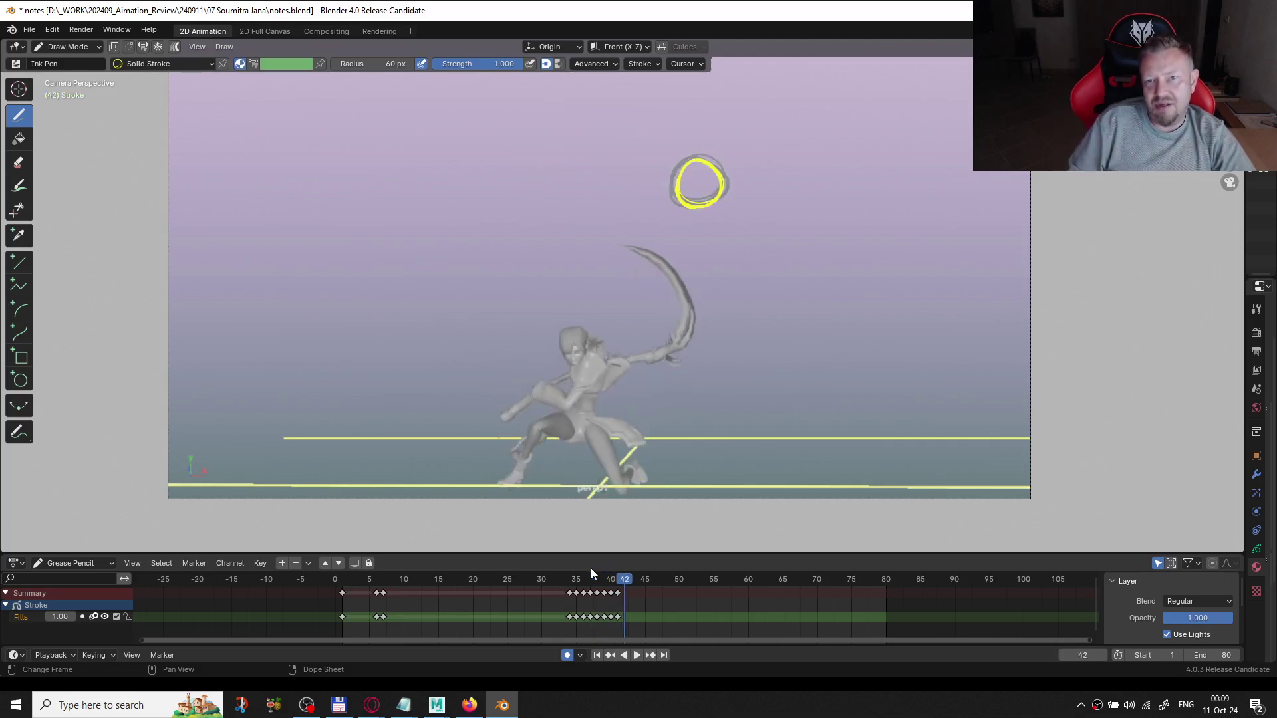
{"action": "key", "text": "space"}
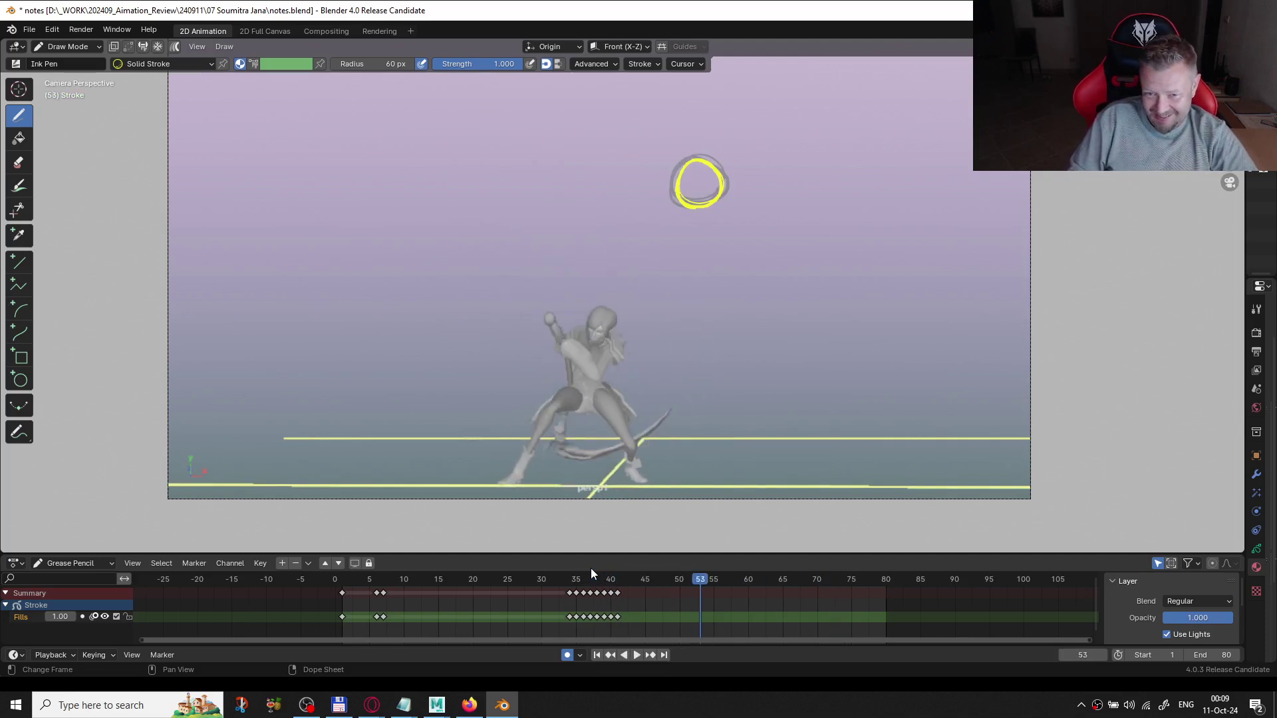
- Step back and forth around frames 46 to 53 to examine the rise from the crouch
{"action": "key", "text": "Right"}
{"action": "key", "text": "Right"}
{"action": "key", "text": "Left"}
{"action": "key", "text": "Left"}
{"action": "key", "text": "Left"}
{"action": "key", "text": "Left"}
{"action": "key", "text": "Left"}
{"action": "key", "text": "Left"}
{"action": "key", "text": "Left"}
{"action": "key", "text": "Left"}
{"action": "key", "text": "Left"}
{"action": "key", "text": "Left"}
{"action": "key", "text": "Left"}
{"action": "key", "text": "Left"}
{"action": "key", "text": "Left"}
{"action": "key", "text": "Left"}
{"action": "key", "text": "Left"}
{"action": "key", "text": "Left"}
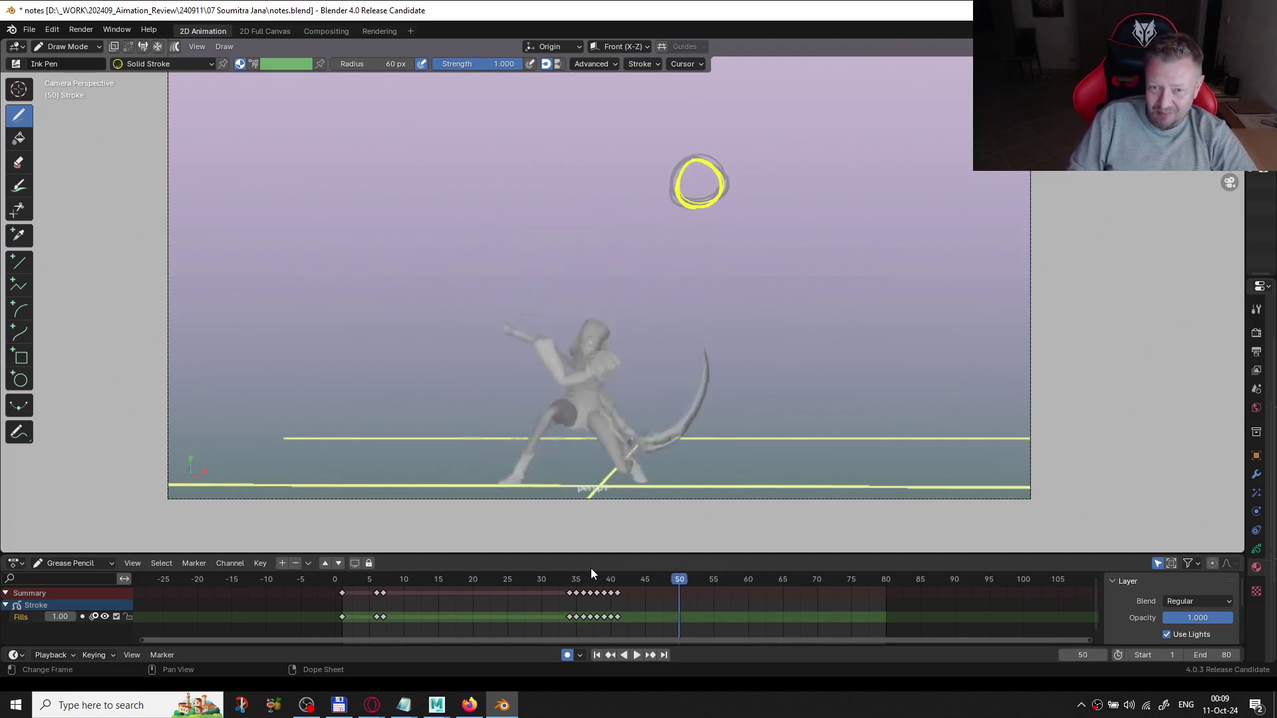
{"action": "key", "text": "Right"}
{"action": "key", "text": "Right"}
{"action": "key", "text": "Right"}
{"action": "key", "text": "Right"}
{"action": "key", "text": "Right"}
{"action": "key", "text": "Right"}
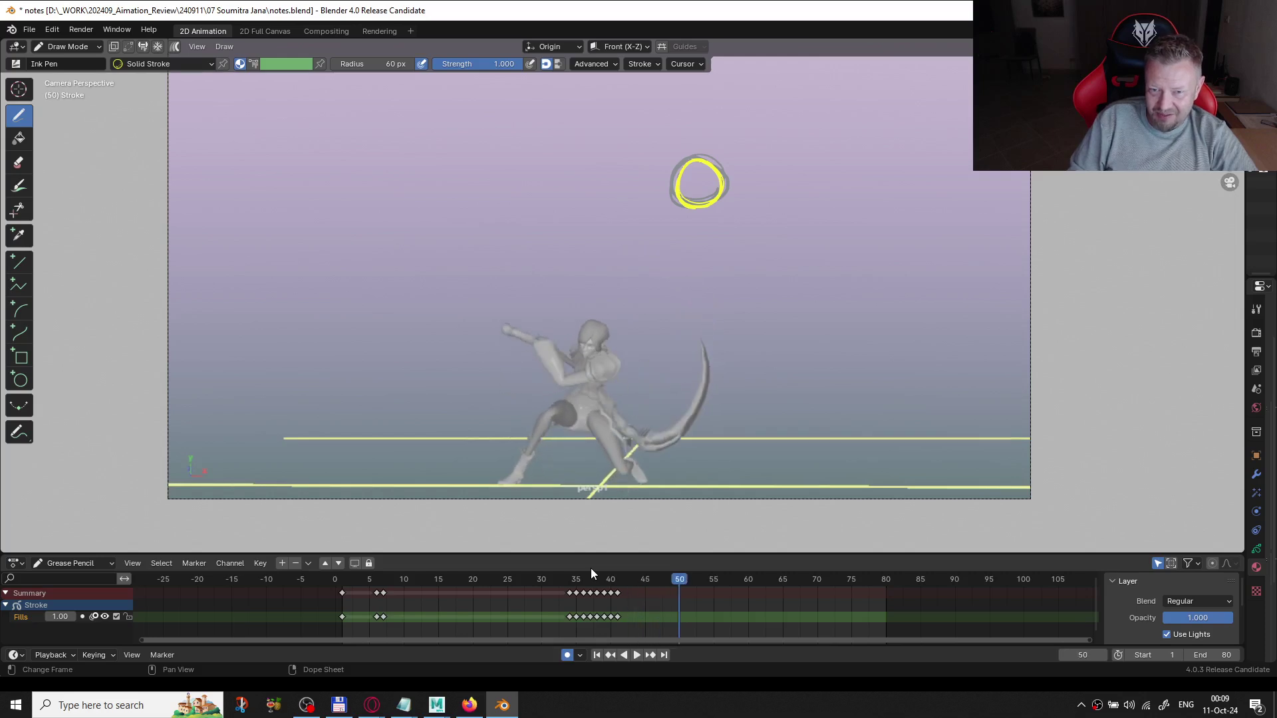
{"action": "key", "text": "Left"}
{"action": "key", "text": "Left"}
{"action": "key", "text": "Right"}
{"action": "key", "text": "Right"}
{"action": "key", "text": "Right"}
{"action": "key", "text": "Right"}
{"action": "key", "text": "Left"}
{"action": "key", "text": "Left"}
{"action": "key", "text": "Left"}
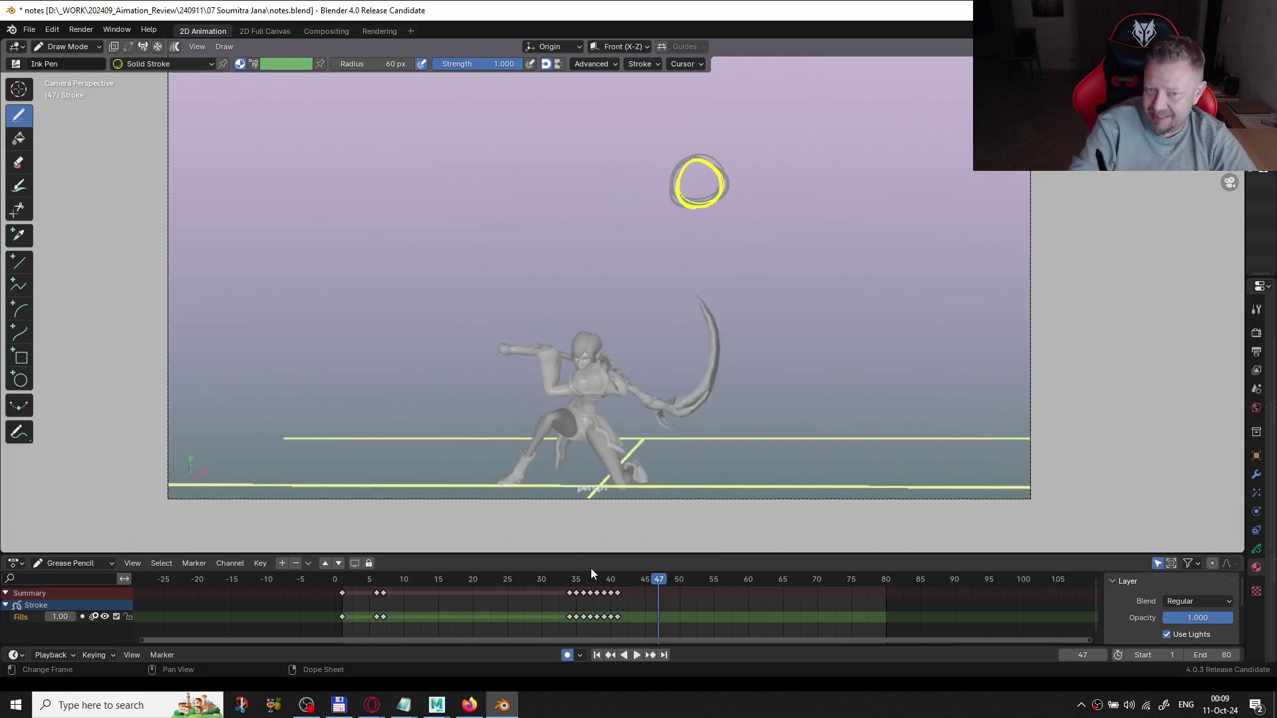
{"action": "key", "text": "Right"}
{"action": "key", "text": "Right"}
{"action": "key", "text": "Right"}
{"action": "key", "text": "Right"}
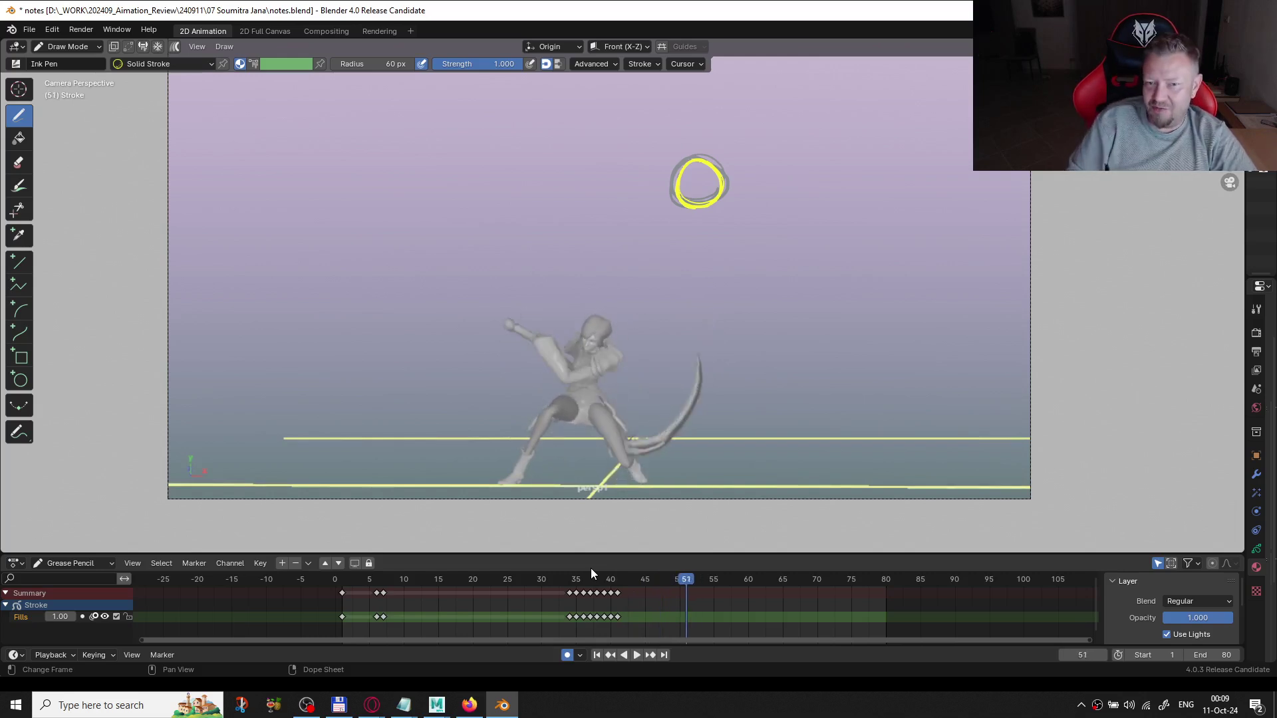
{"action": "key", "text": "Left"}
{"action": "key", "text": "Left"}
{"action": "key", "text": "Left"}
{"action": "key", "text": "Left"}
{"action": "key", "text": "Left"}
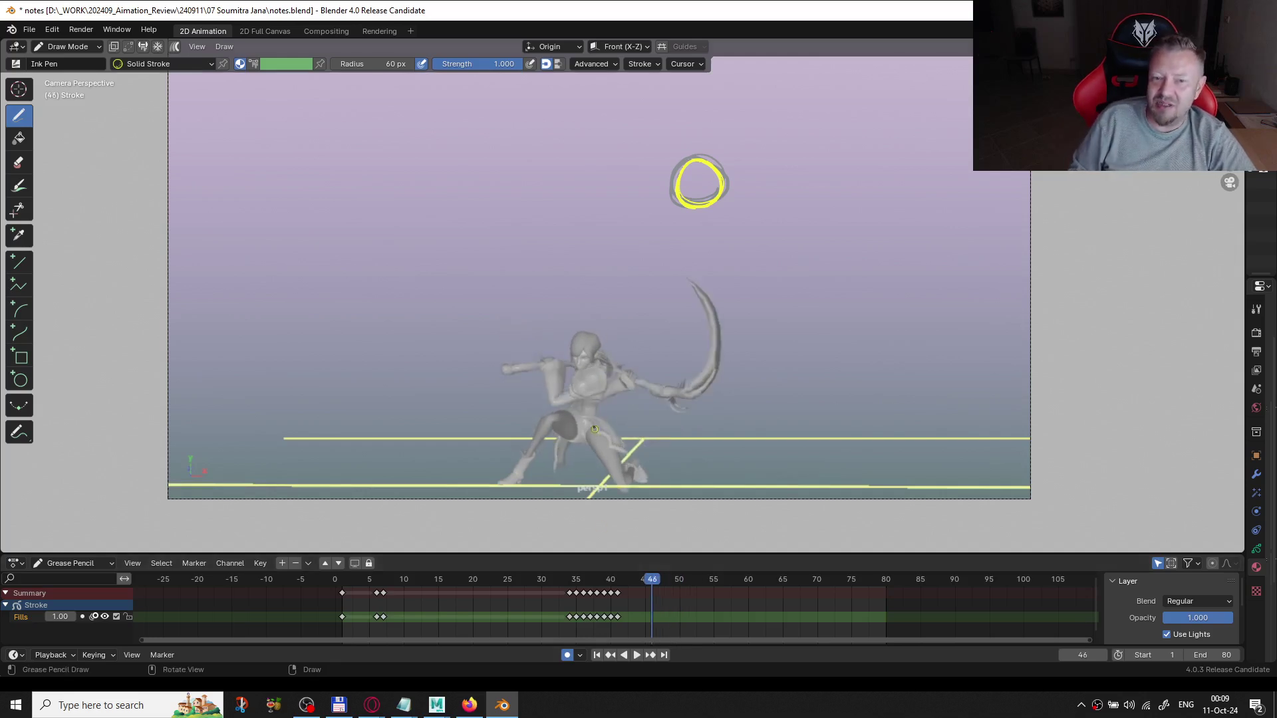
- Draw an upward arrow at the hips on frame 46 and sketch the hip circle and both legs on frame 47
{"action": "left_click_drag", "start_coordinate": [581, 444], "coordinate": [591, 406]}
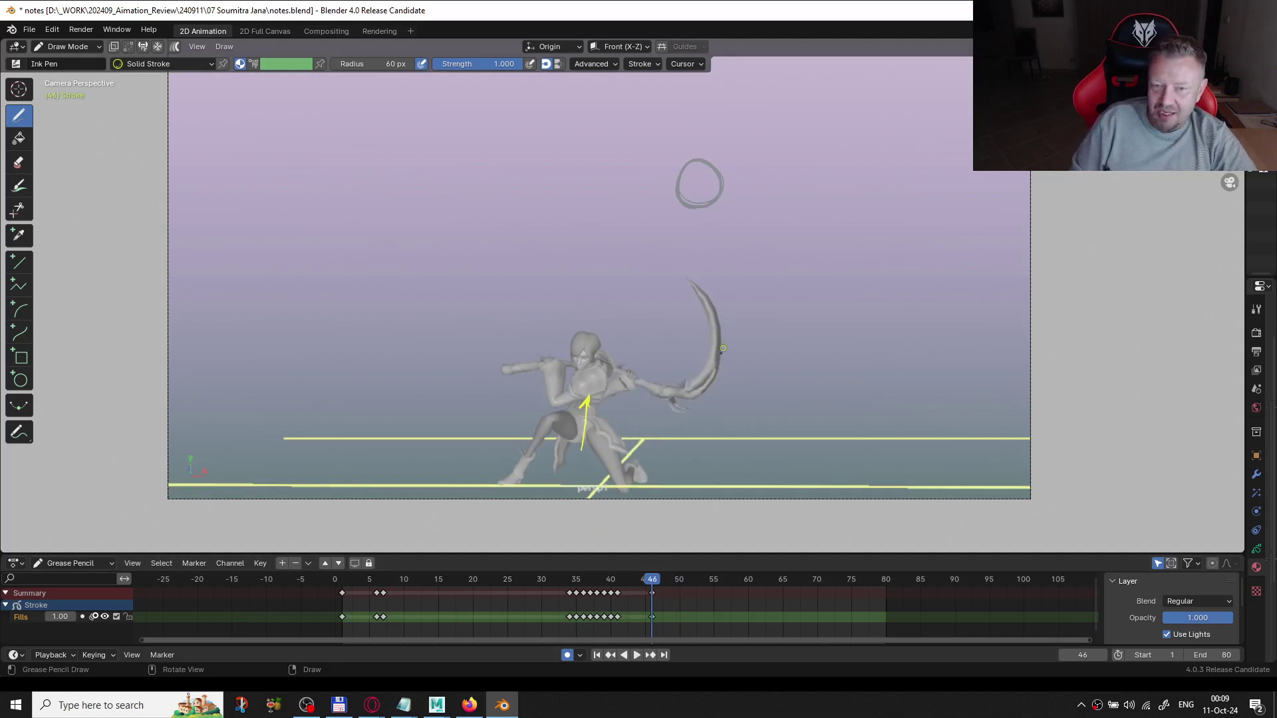
{"action": "key", "text": "Right"}
{"action": "mouse_move", "coordinate": [604, 405]}
{"action": "left_mouse_down"}
{"action": "mouse_move", "coordinate": [625, 420]}
{"action": "mouse_move", "coordinate": [627, 406]}
{"action": "mouse_move", "coordinate": [622, 476]}
{"action": "left_mouse_up"}
{"action": "left_click_drag", "start_coordinate": [602, 429], "coordinate": [618, 483]}
{"action": "left_click_drag", "start_coordinate": [623, 435], "coordinate": [625, 470]}
{"action": "mouse_move", "coordinate": [600, 411]}
{"action": "left_mouse_down"}
{"action": "mouse_move", "coordinate": [563, 414]}
{"action": "mouse_move", "coordinate": [526, 470]}
{"action": "left_mouse_up"}
{"action": "left_click_drag", "start_coordinate": [562, 416], "coordinate": [515, 477]}
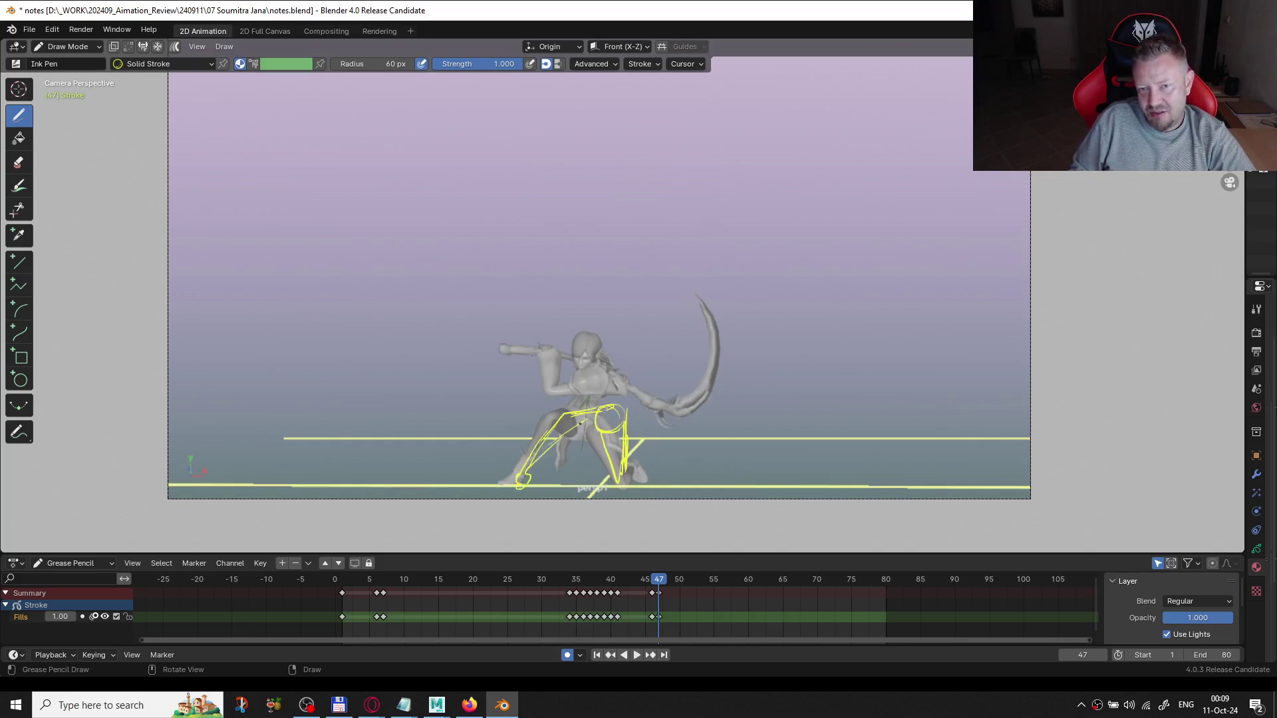
- Sketch the frame 48 pose with a hip circle, the spread leg pulled inward and the other leg supporting
{"action": "key", "text": "Right"}
{"action": "mouse_move", "coordinate": [615, 369]}
{"action": "left_mouse_down"}
{"action": "mouse_move", "coordinate": [621, 419]}
{"action": "mouse_move", "coordinate": [628, 373]}
{"action": "mouse_move", "coordinate": [631, 417]}
{"action": "mouse_move", "coordinate": [616, 430]}
{"action": "mouse_move", "coordinate": [610, 408]}
{"action": "mouse_move", "coordinate": [609, 430]}
{"action": "mouse_move", "coordinate": [584, 429]}
{"action": "mouse_move", "coordinate": [609, 407]}
{"action": "mouse_move", "coordinate": [566, 408]}
{"action": "mouse_move", "coordinate": [585, 480]}
{"action": "left_mouse_up"}
{"action": "mouse_move", "coordinate": [604, 425]}
{"action": "left_mouse_down"}
{"action": "mouse_move", "coordinate": [617, 482]}
{"action": "mouse_move", "coordinate": [639, 475]}
{"action": "left_mouse_up"}
- Sketch the frame 49 pose with chest and hip circles joined by a leaning torso, and both legs close together
{"action": "key", "text": "Right"}
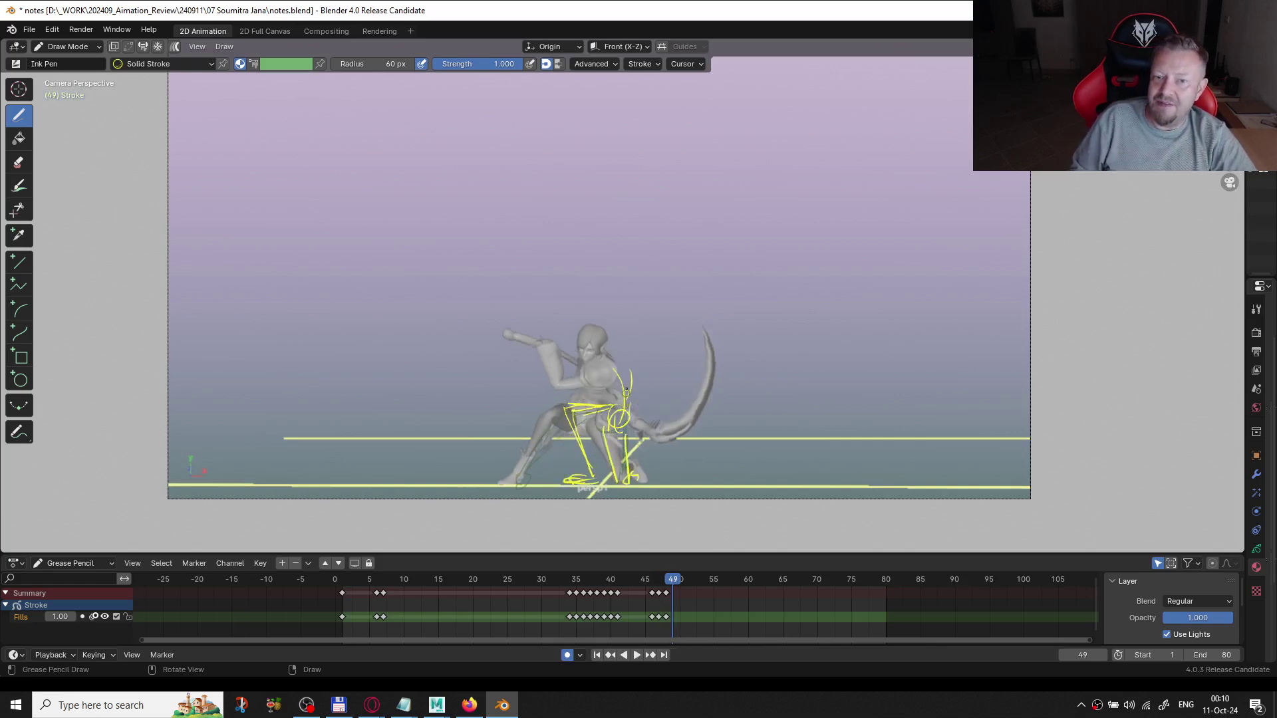
{"action": "left_click", "coordinate": [580, 379]}
{"action": "left_click_drag", "start_coordinate": [605, 406], "coordinate": [602, 418]}
{"action": "mouse_move", "coordinate": [567, 365]}
{"action": "left_mouse_down"}
{"action": "mouse_move", "coordinate": [619, 395]}
{"action": "mouse_move", "coordinate": [575, 368]}
{"action": "mouse_move", "coordinate": [593, 384]}
{"action": "mouse_move", "coordinate": [554, 383]}
{"action": "mouse_move", "coordinate": [593, 413]}
{"action": "mouse_move", "coordinate": [565, 383]}
{"action": "mouse_move", "coordinate": [581, 369]}
{"action": "mouse_move", "coordinate": [574, 406]}
{"action": "mouse_move", "coordinate": [604, 404]}
{"action": "mouse_move", "coordinate": [573, 414]}
{"action": "mouse_move", "coordinate": [587, 489]}
{"action": "left_mouse_up"}
{"action": "mouse_move", "coordinate": [614, 430]}
{"action": "left_mouse_down"}
{"action": "mouse_move", "coordinate": [621, 484]}
{"action": "mouse_move", "coordinate": [631, 480]}
{"action": "left_mouse_up"}
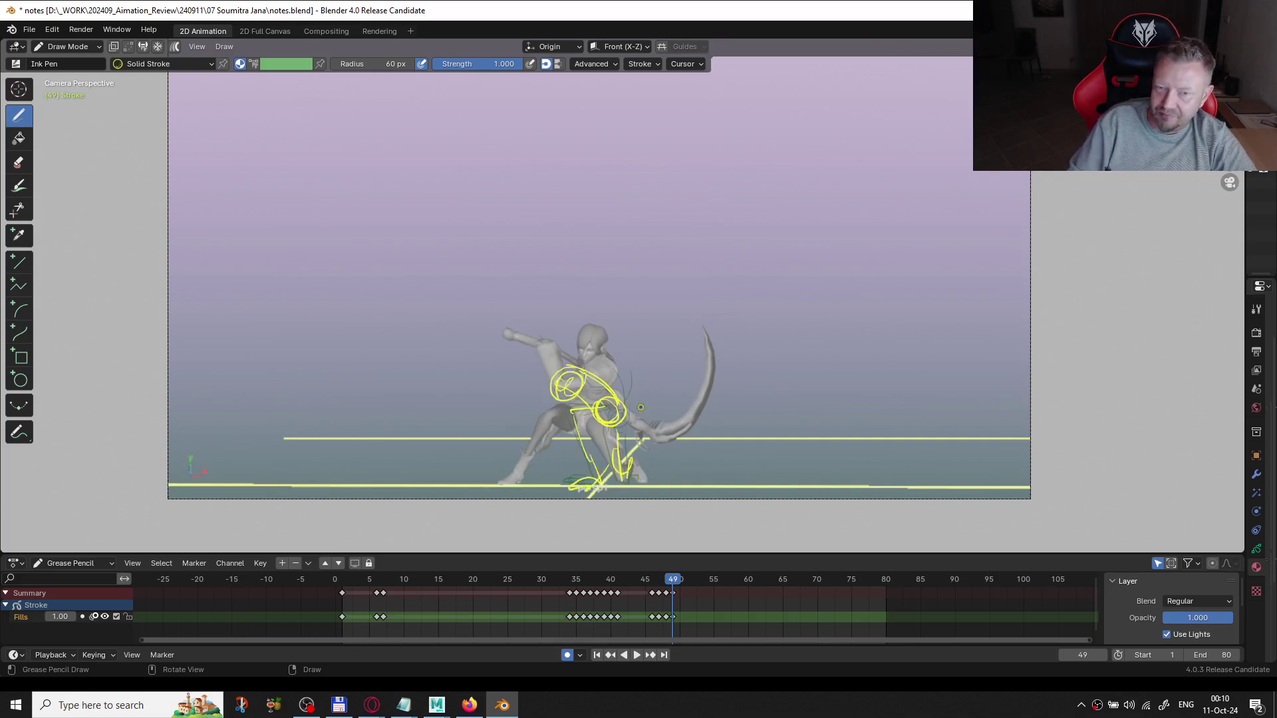
- Sketch the frame 50 pose with a hip circle, an elongated chest oval leaning off it, and both legs beneath
{"action": "key", "text": "Right"}
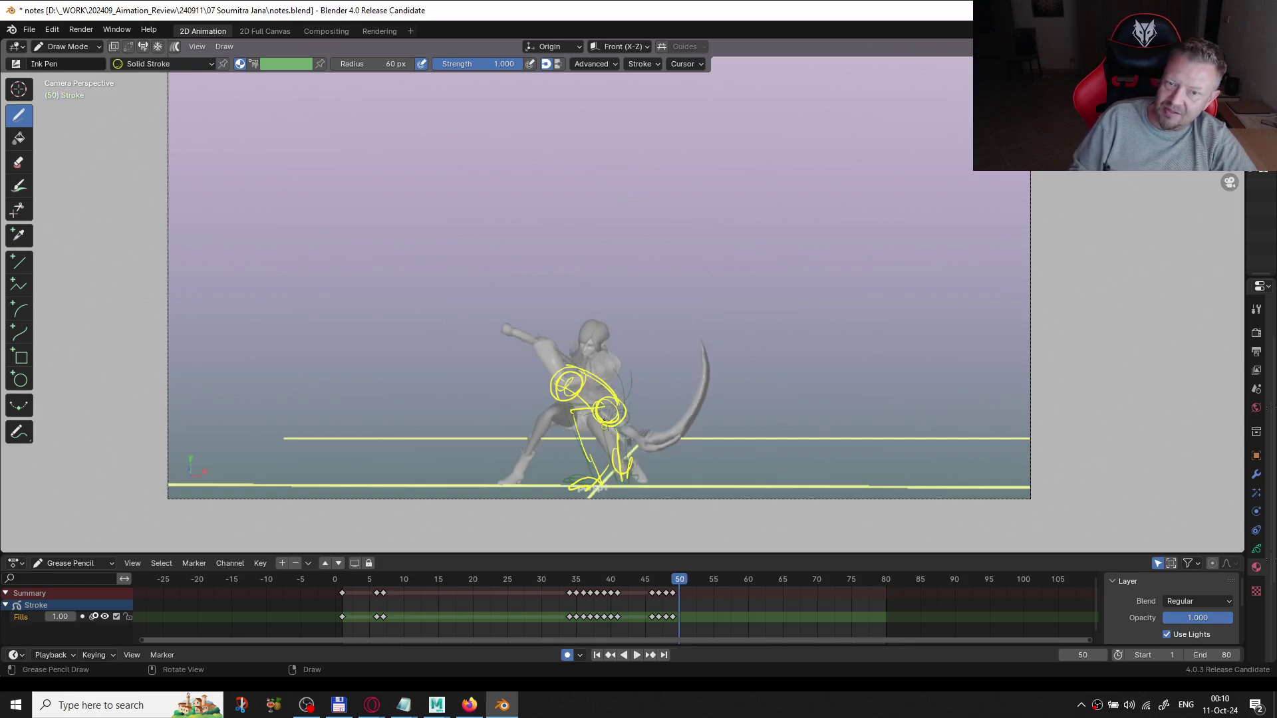
{"action": "mouse_move", "coordinate": [581, 378]}
{"action": "left_mouse_down"}
{"action": "mouse_move", "coordinate": [603, 397]}
{"action": "mouse_move", "coordinate": [591, 406]}
{"action": "mouse_move", "coordinate": [581, 395]}
{"action": "mouse_move", "coordinate": [583, 372]}
{"action": "mouse_move", "coordinate": [593, 390]}
{"action": "mouse_move", "coordinate": [572, 406]}
{"action": "mouse_move", "coordinate": [594, 393]}
{"action": "mouse_move", "coordinate": [584, 428]}
{"action": "mouse_move", "coordinate": [569, 424]}
{"action": "mouse_move", "coordinate": [592, 488]}
{"action": "left_mouse_up"}
{"action": "mouse_move", "coordinate": [583, 376]}
{"action": "left_mouse_down"}
{"action": "mouse_move", "coordinate": [529, 382]}
{"action": "mouse_move", "coordinate": [545, 395]}
{"action": "mouse_move", "coordinate": [558, 376]}
{"action": "mouse_move", "coordinate": [561, 392]}
{"action": "left_mouse_up"}
{"action": "mouse_move", "coordinate": [595, 403]}
{"action": "left_mouse_down"}
{"action": "mouse_move", "coordinate": [621, 468]}
{"action": "mouse_move", "coordinate": [630, 452]}
{"action": "mouse_move", "coordinate": [640, 474]}
{"action": "left_mouse_up"}
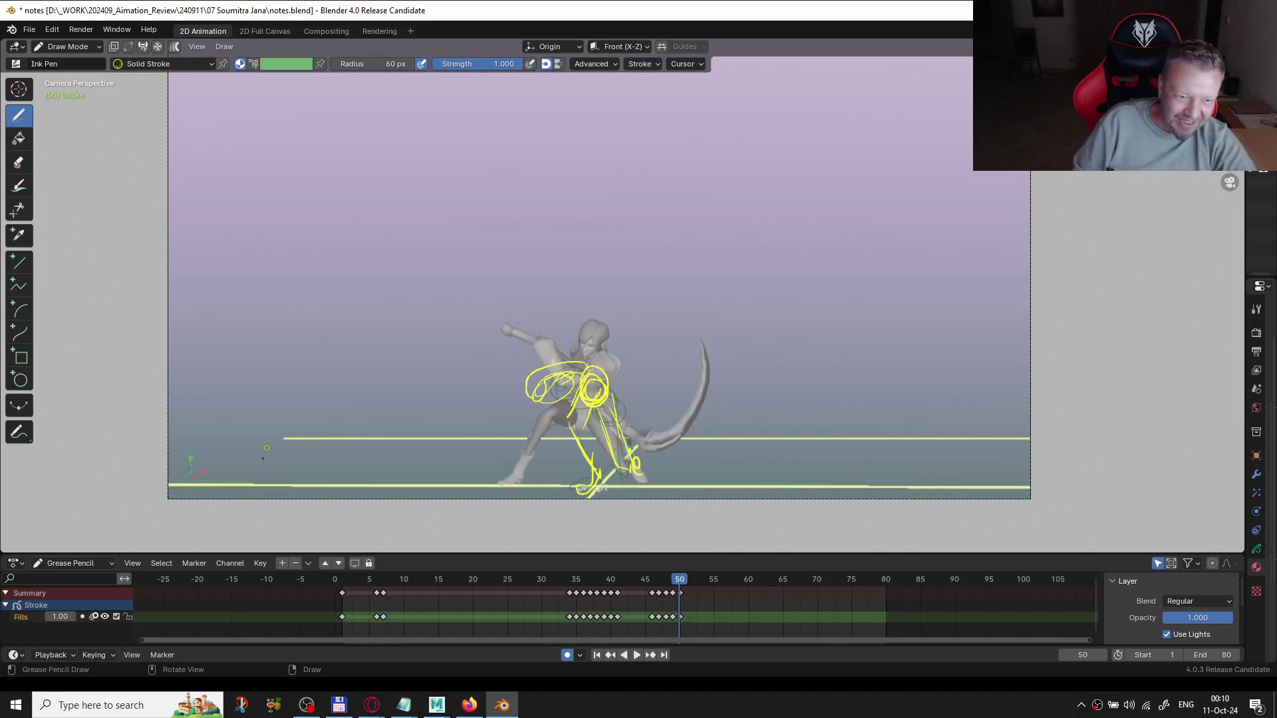
- Step back and forth through frames 45 to 51 with onion skinning off to examine the sketched rise, and play on into the recovery
{"action": "left_click", "coordinate": [93, 616]}
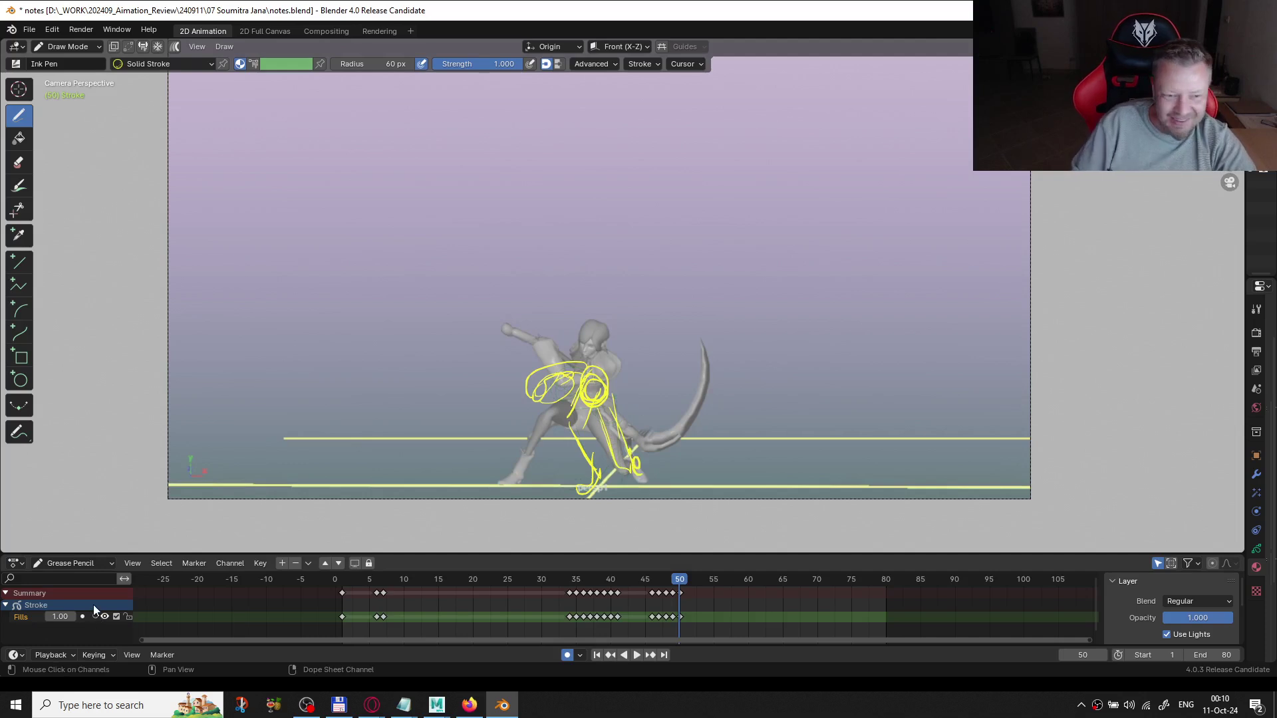
{"action": "key", "text": "Left"}
{"action": "key", "text": "Left"}
{"action": "key", "text": "Left"}
{"action": "key", "text": "Left"}
{"action": "key", "text": "Left"}
{"action": "key", "text": "Right"}
{"action": "key", "text": "Right"}
{"action": "key", "text": "Right"}
{"action": "key", "text": "Right"}
{"action": "key", "text": "Right"}
{"action": "key", "text": "Right"}
{"action": "key", "text": "Right"}
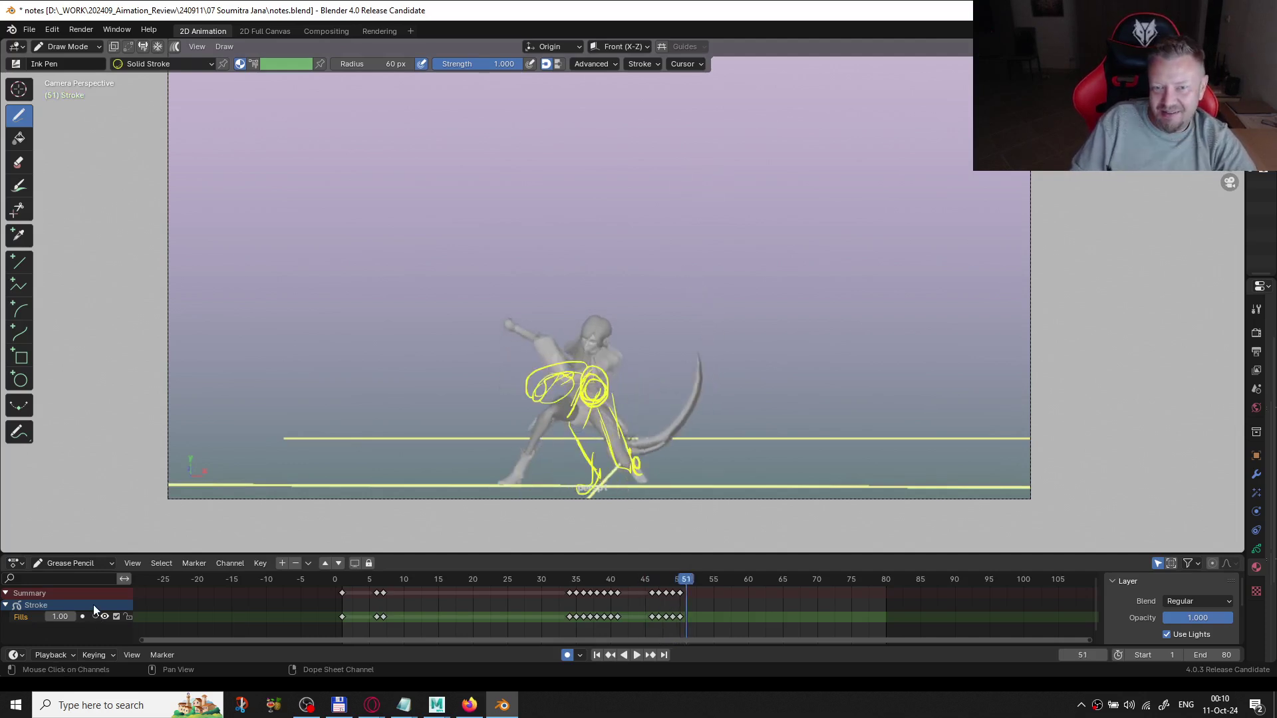
{"action": "key", "text": "Left"}
{"action": "key", "text": "Left"}
{"action": "key", "text": "Left"}
{"action": "key", "text": "Left"}
{"action": "key", "text": "Left"}
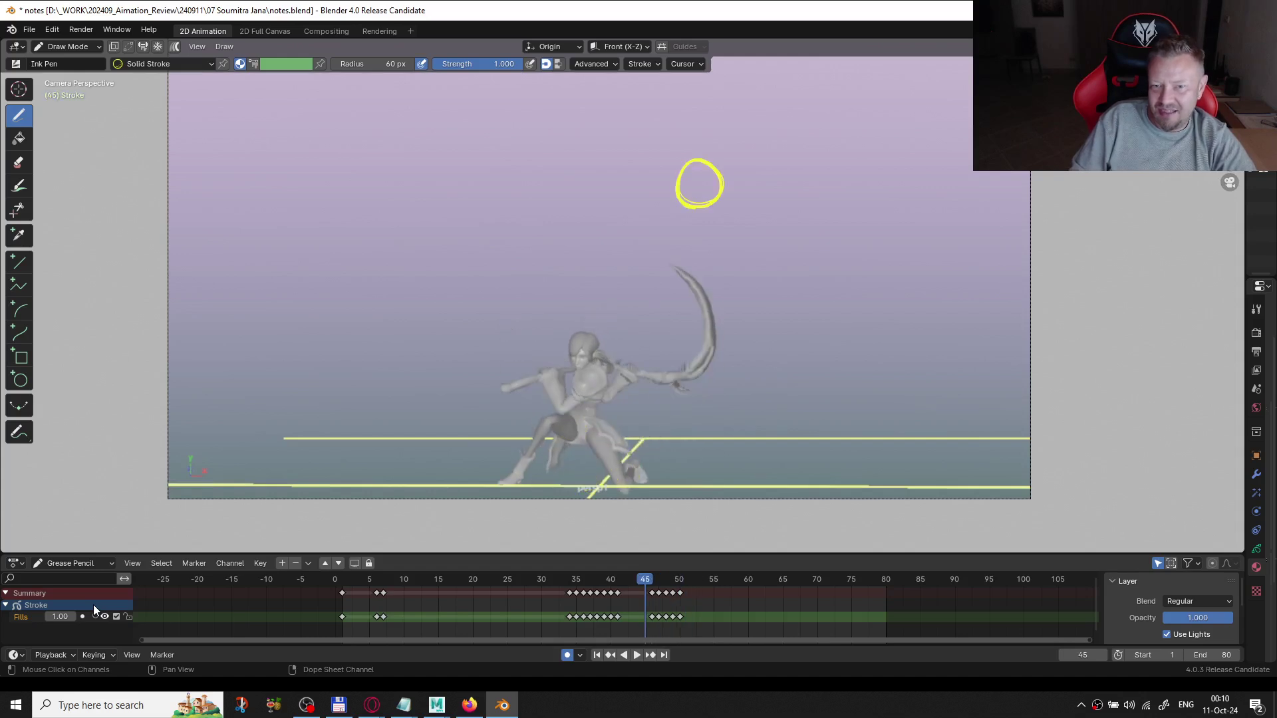
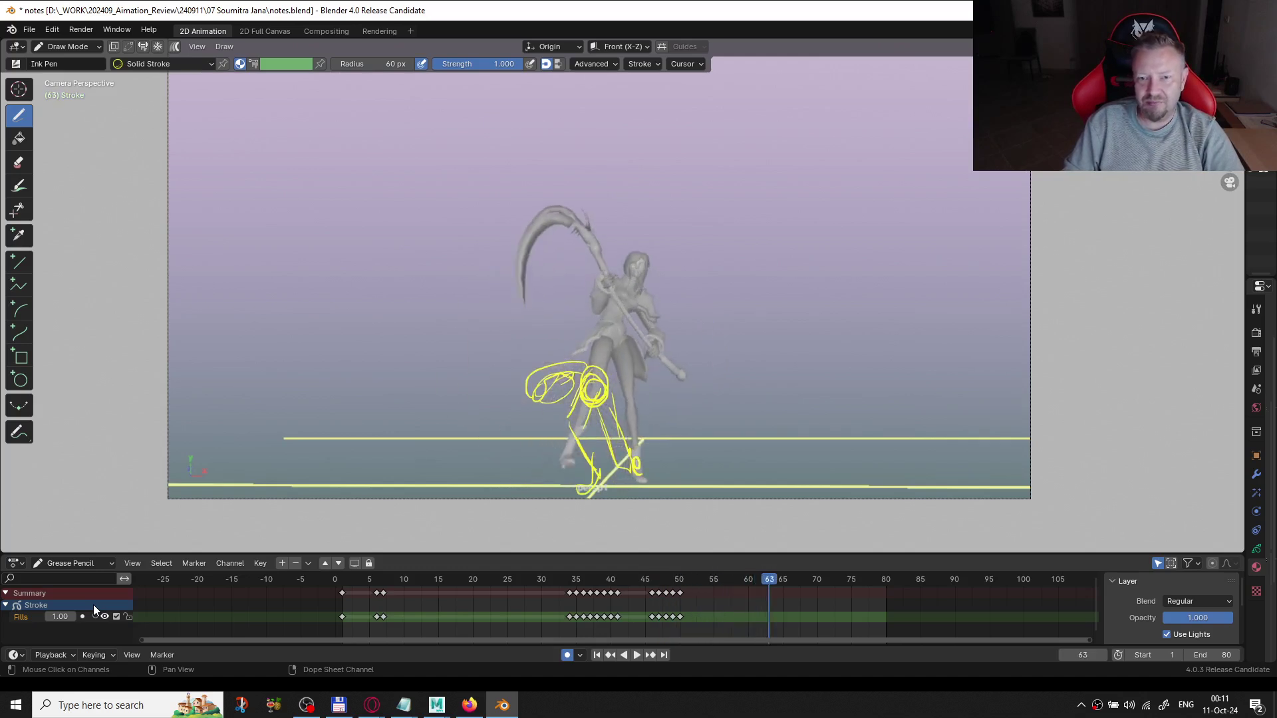
{"action": "key", "text": "Escape"}
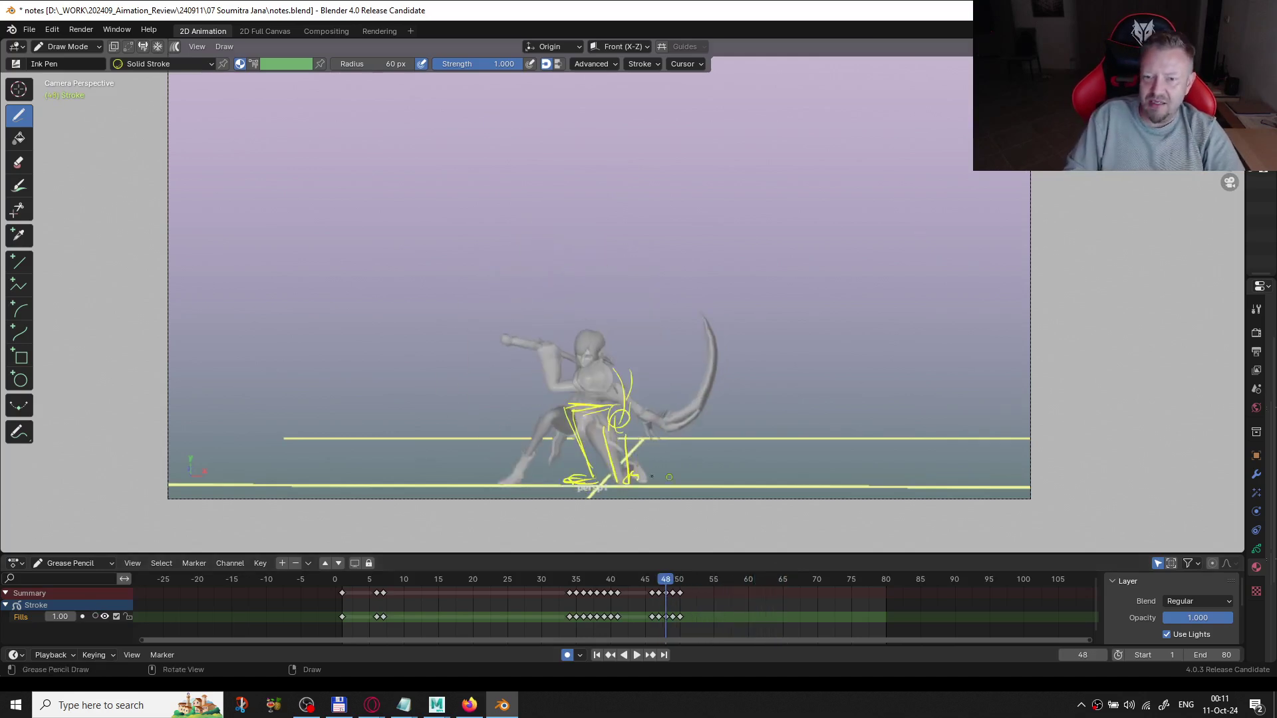
- Sketch the frame 51 pose over onion skins, with a raised hip circle, supporting leg, bent second leg and an arc above the head
{"action": "key", "text": "Right"}
{"action": "key", "text": "Right"}
{"action": "key", "text": "Right"}
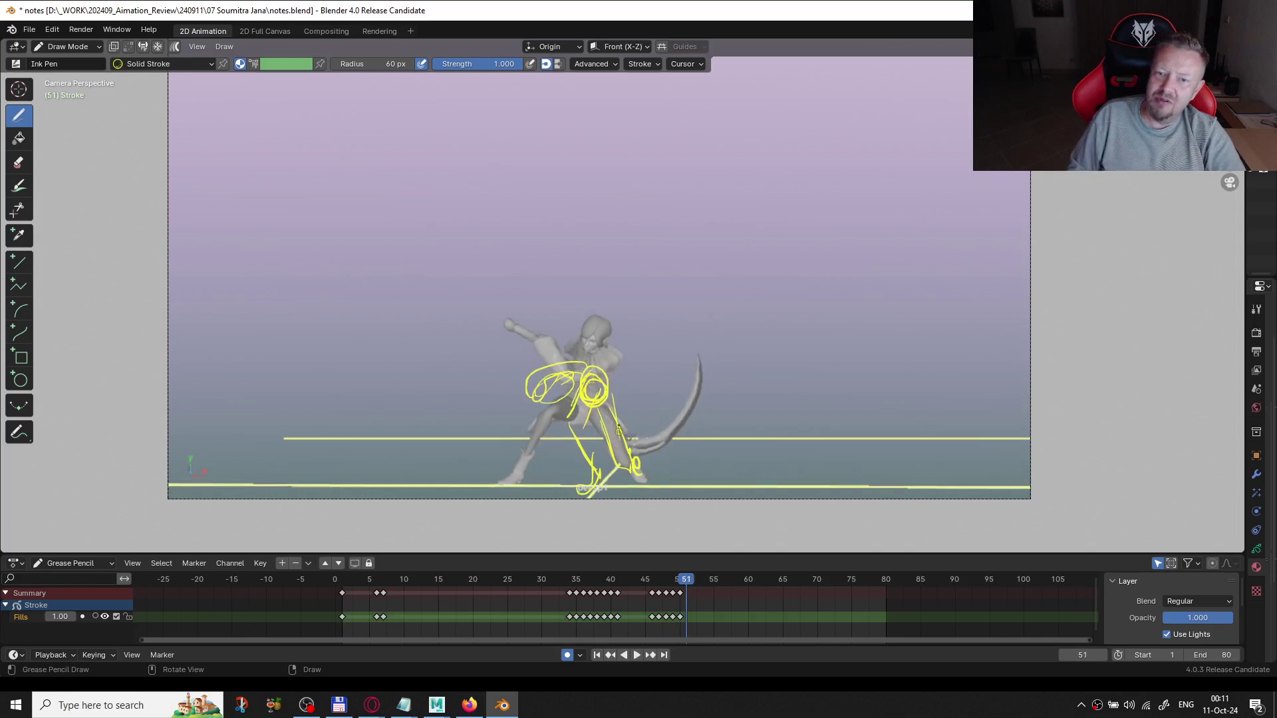
{"action": "mouse_move", "coordinate": [619, 367]}
{"action": "left_mouse_down"}
{"action": "mouse_move", "coordinate": [642, 456]}
{"action": "mouse_move", "coordinate": [630, 432]}
{"action": "mouse_move", "coordinate": [625, 474]}
{"action": "left_mouse_up"}
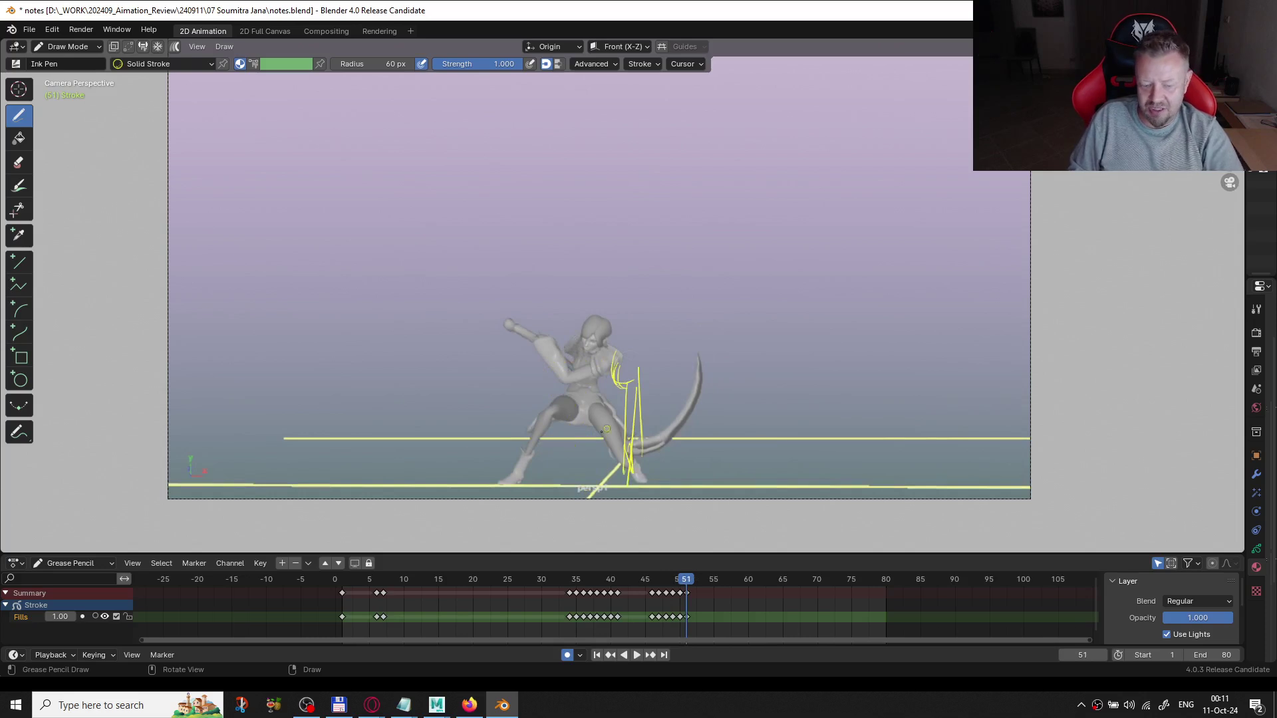
{"action": "left_click", "coordinate": [94, 616]}
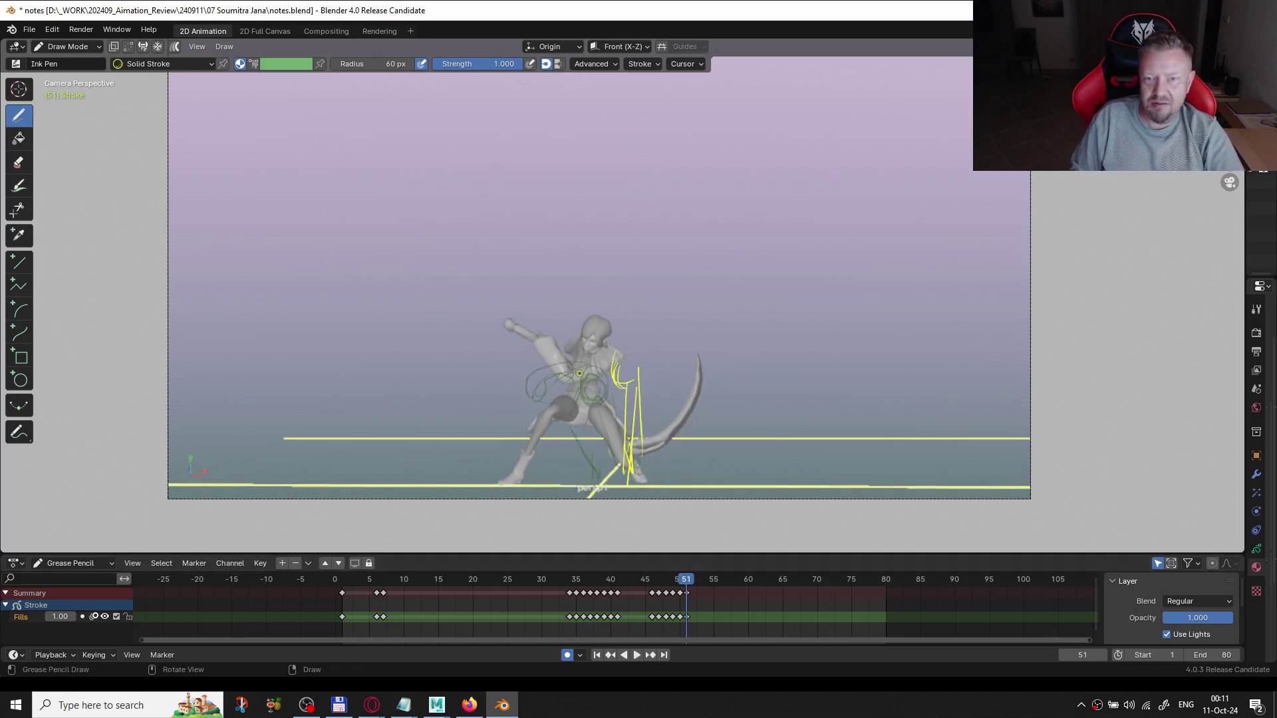
{"action": "left_click_drag", "start_coordinate": [605, 376], "coordinate": [586, 427]}
{"action": "mouse_move", "coordinate": [614, 365]}
{"action": "left_mouse_down"}
{"action": "mouse_move", "coordinate": [586, 413]}
{"action": "mouse_move", "coordinate": [581, 466]}
{"action": "mouse_move", "coordinate": [598, 483]}
{"action": "left_mouse_up"}
{"action": "mouse_move", "coordinate": [630, 384]}
{"action": "left_mouse_down"}
{"action": "mouse_move", "coordinate": [637, 490]}
{"action": "mouse_move", "coordinate": [618, 349]}
{"action": "mouse_move", "coordinate": [615, 376]}
{"action": "left_mouse_up"}
{"action": "mouse_move", "coordinate": [620, 318]}
{"action": "left_mouse_down"}
{"action": "mouse_move", "coordinate": [578, 324]}
{"action": "mouse_move", "coordinate": [629, 326]}
{"action": "mouse_move", "coordinate": [582, 330]}
{"action": "mouse_move", "coordinate": [605, 291]}
{"action": "left_mouse_up"}
- Sketch the frame 52 pose with a hip circle, upright torso, both legs extended, and the scythe's diagonal shaft and curved blade
{"action": "key", "text": "Right"}
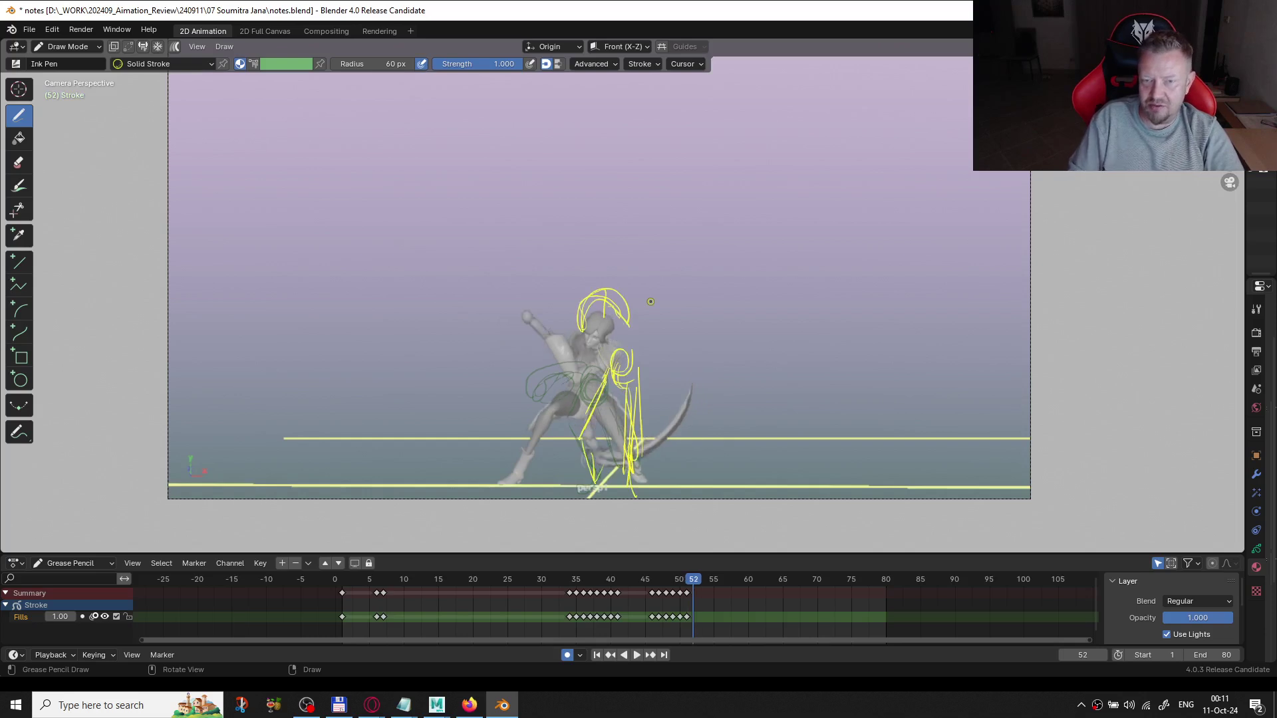
{"action": "mouse_move", "coordinate": [616, 345]}
{"action": "left_mouse_down"}
{"action": "mouse_move", "coordinate": [629, 363]}
{"action": "mouse_move", "coordinate": [631, 468]}
{"action": "mouse_move", "coordinate": [598, 459]}
{"action": "mouse_move", "coordinate": [588, 491]}
{"action": "mouse_move", "coordinate": [602, 490]}
{"action": "left_mouse_up"}
{"action": "mouse_move", "coordinate": [638, 349]}
{"action": "left_mouse_down"}
{"action": "mouse_move", "coordinate": [642, 281]}
{"action": "mouse_move", "coordinate": [607, 312]}
{"action": "mouse_move", "coordinate": [627, 341]}
{"action": "left_mouse_up"}
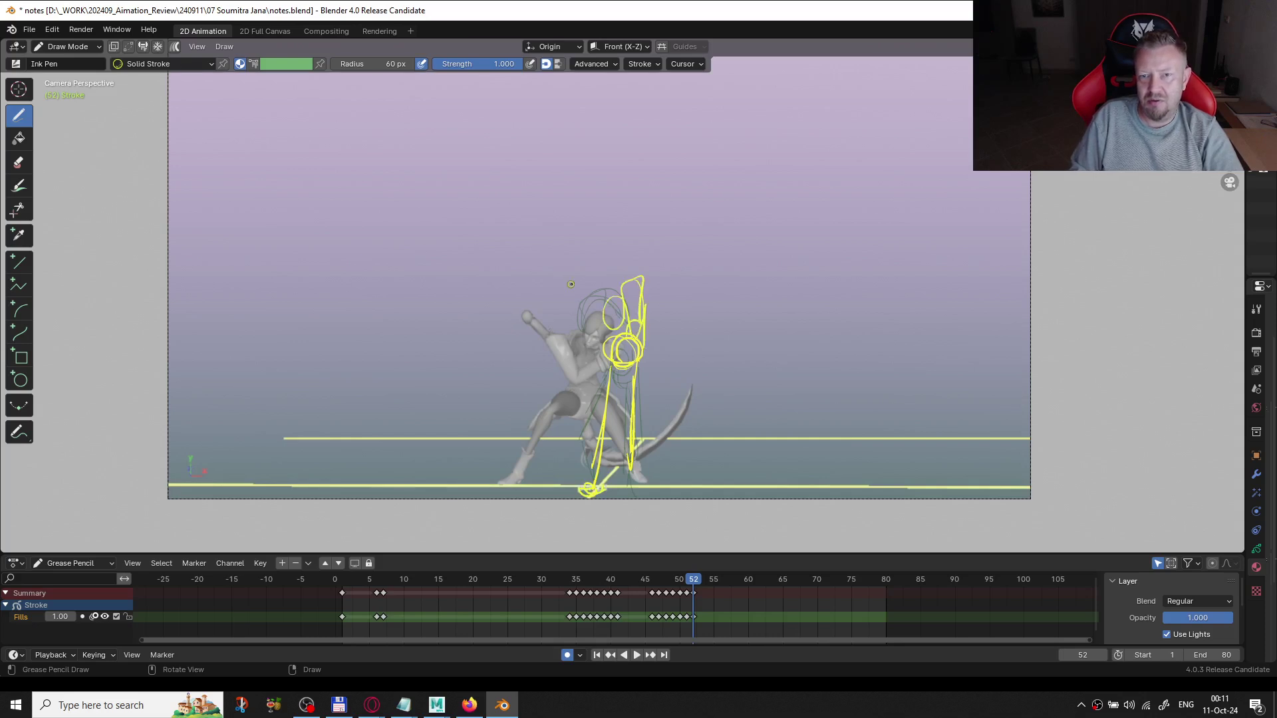
{"action": "mouse_move", "coordinate": [565, 272]}
{"action": "left_mouse_down"}
{"action": "mouse_move", "coordinate": [692, 370]}
{"action": "mouse_move", "coordinate": [541, 294]}
{"action": "mouse_move", "coordinate": [548, 328]}
{"action": "left_mouse_up"}
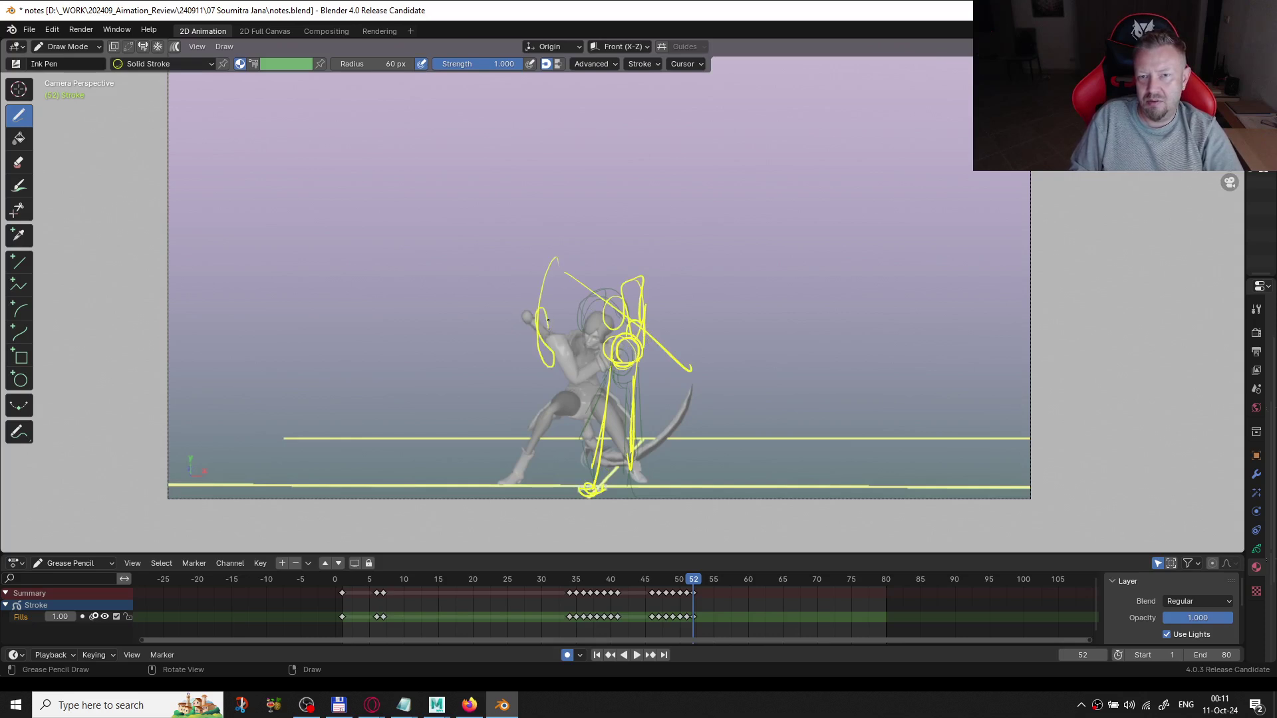
- Step back and forth through frames 47 to 53 and turn off onion skinning to compare the sketched poses
{"action": "key", "text": "Left"}
{"action": "key", "text": "Left"}
{"action": "key", "text": "Left"}
{"action": "key", "text": "Left"}
{"action": "key", "text": "Left"}
{"action": "key", "text": "Right"}
{"action": "key", "text": "Right"}
{"action": "key", "text": "Right"}
{"action": "key", "text": "Right"}
{"action": "key", "text": "Right"}
{"action": "key", "text": "Right"}
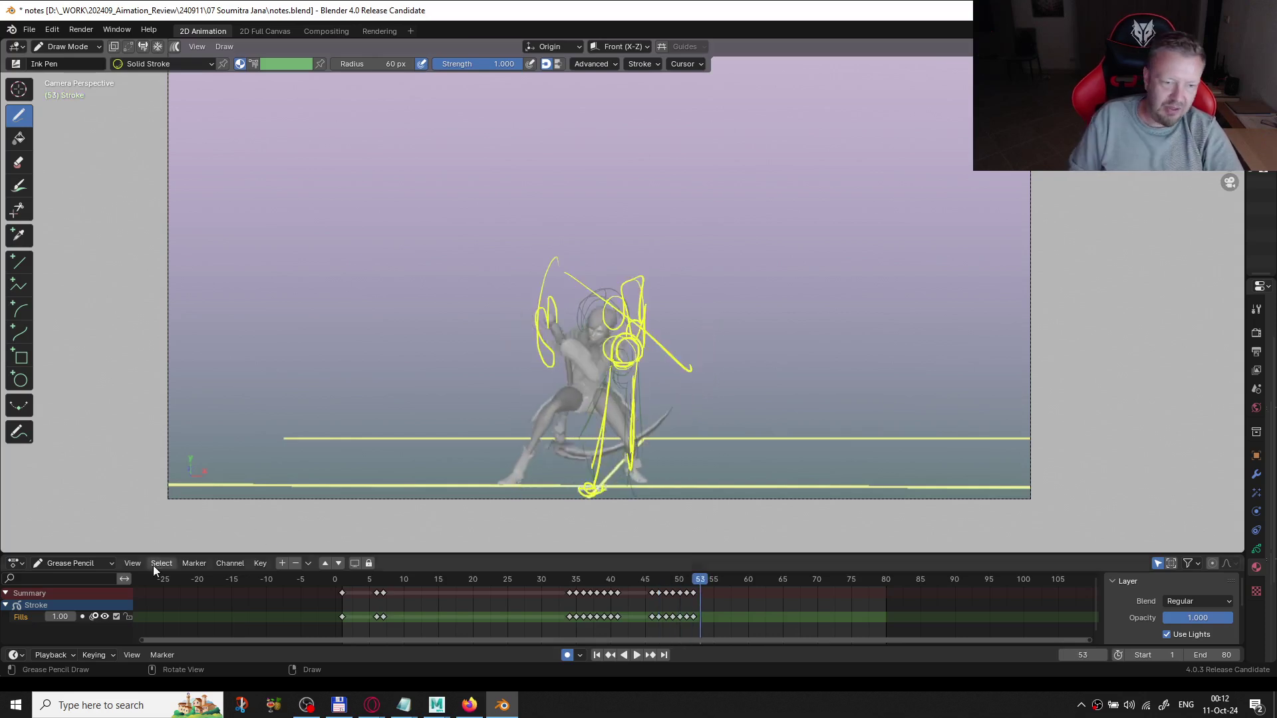
{"action": "left_click", "coordinate": [94, 617]}
{"action": "key", "text": "Left"}
{"action": "key", "text": "Left"}
{"action": "key", "text": "Left"}
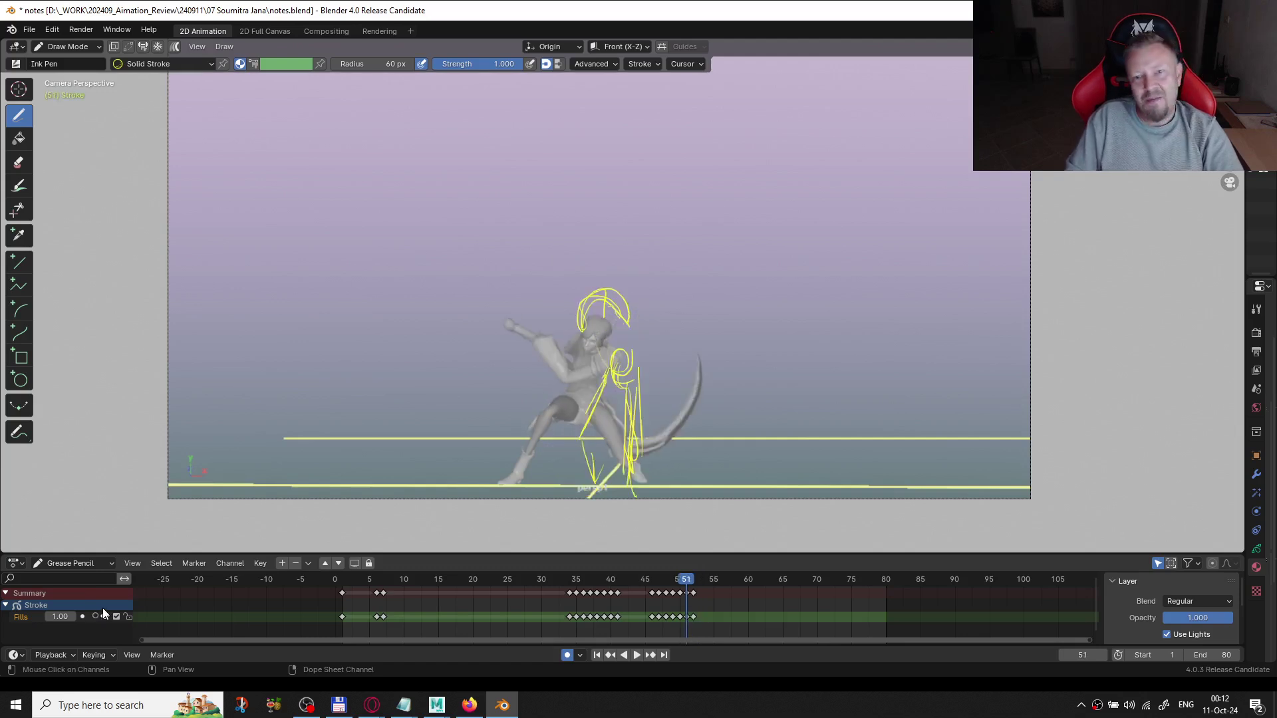
{"action": "key", "text": "Right"}
{"action": "key", "text": "Right"}
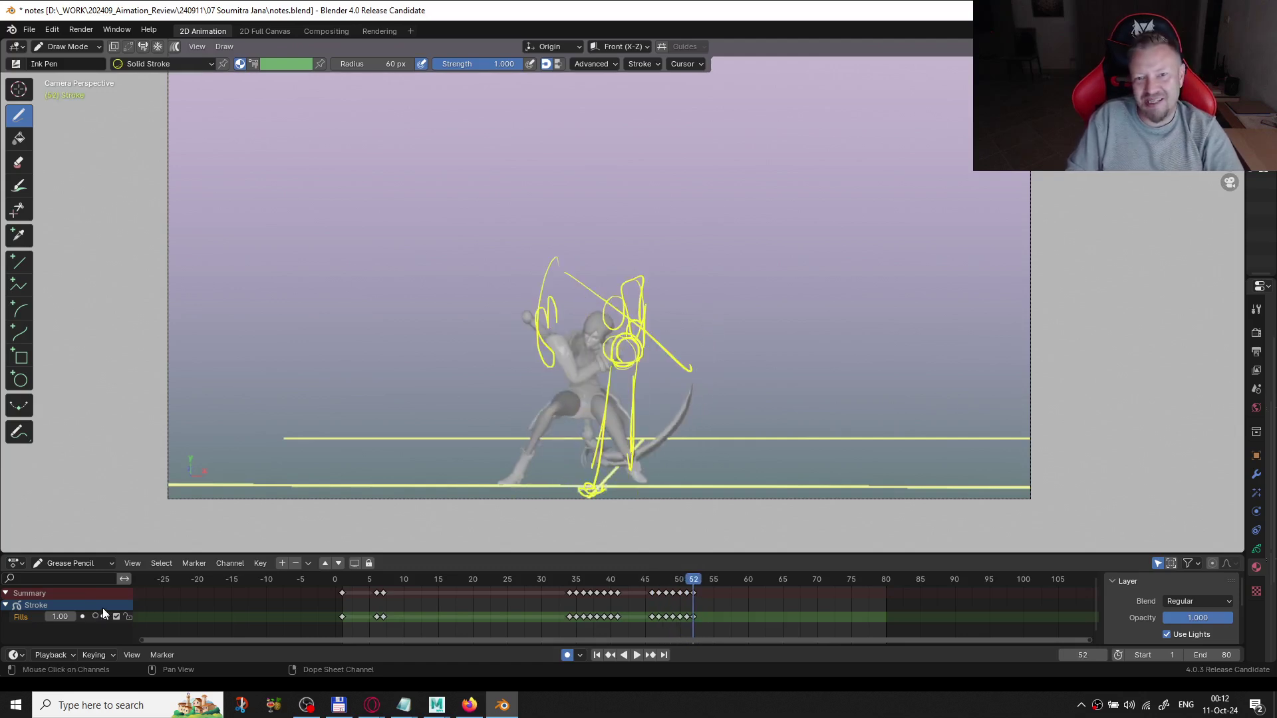
- Return to frame 46 and trace both spread legs and the chest over the crouched character
{"action": "key", "text": "Left"}
{"action": "key", "text": "Left"}
{"action": "key", "text": "Left"}
{"action": "key", "text": "Left"}
{"action": "key", "text": "Left"}
{"action": "key", "text": "Left"}
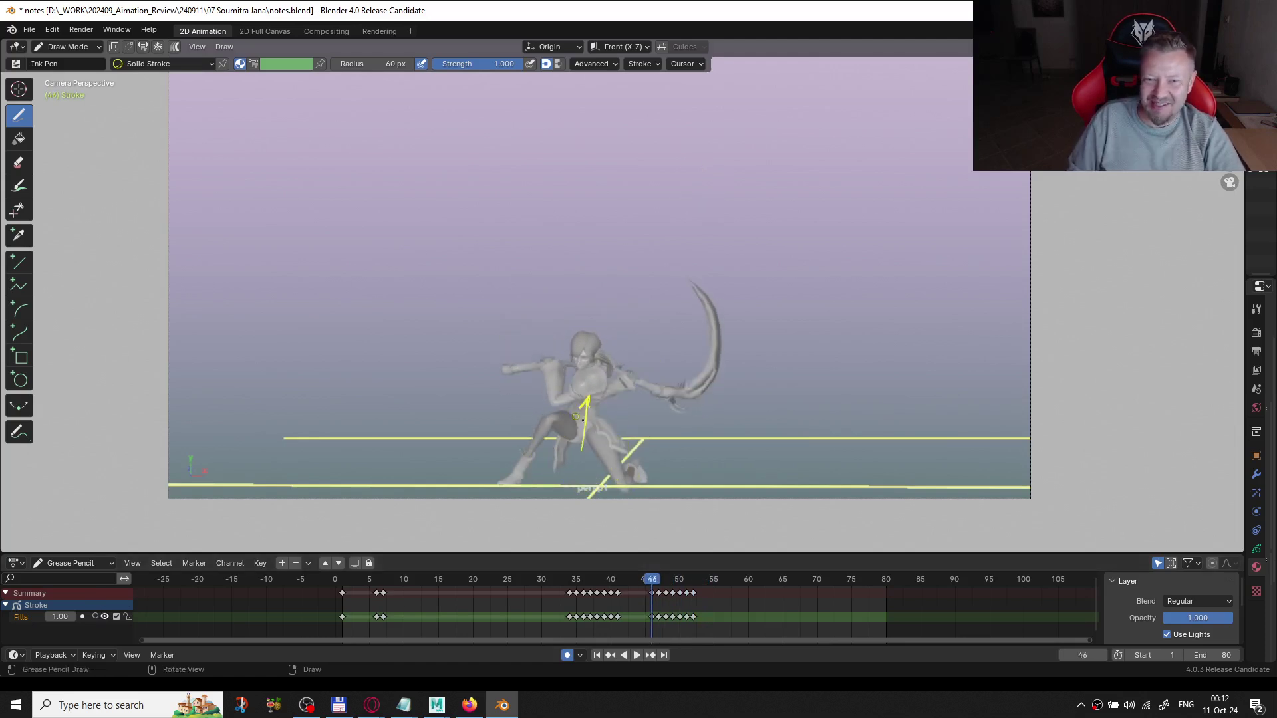
{"action": "mouse_move", "coordinate": [581, 415]}
{"action": "left_mouse_down"}
{"action": "mouse_move", "coordinate": [546, 414]}
{"action": "mouse_move", "coordinate": [570, 413]}
{"action": "mouse_move", "coordinate": [528, 443]}
{"action": "mouse_move", "coordinate": [511, 480]}
{"action": "left_mouse_up"}
{"action": "mouse_move", "coordinate": [555, 421]}
{"action": "left_mouse_down"}
{"action": "mouse_move", "coordinate": [594, 436]}
{"action": "mouse_move", "coordinate": [640, 477]}
{"action": "left_mouse_up"}
{"action": "mouse_move", "coordinate": [585, 375]}
{"action": "left_mouse_down"}
{"action": "mouse_move", "coordinate": [588, 399]}
{"action": "mouse_move", "coordinate": [602, 382]}
{"action": "left_mouse_up"}
- Step repeatedly between frames 49 and 54 to examine how the sketched poses straighten up from the crouch
{"action": "key", "text": "Right"}
{"action": "key", "text": "Right"}
{"action": "key", "text": "Right"}
{"action": "key", "text": "Right"}
{"action": "key", "text": "Right"}
{"action": "key", "text": "Right"}
{"action": "key", "text": "Right"}
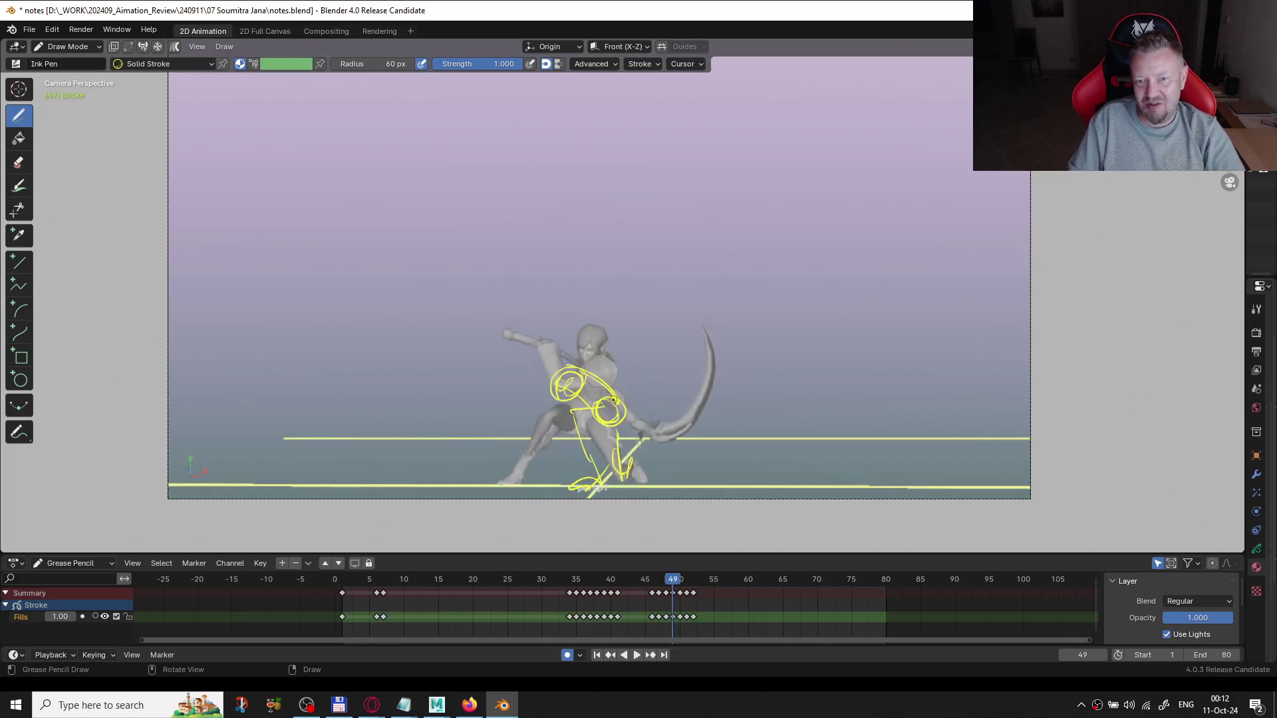
{"action": "key", "text": "Left"}
{"action": "key", "text": "Left"}
{"action": "key", "text": "Left"}
{"action": "key", "text": "Left"}
{"action": "key", "text": "Left"}
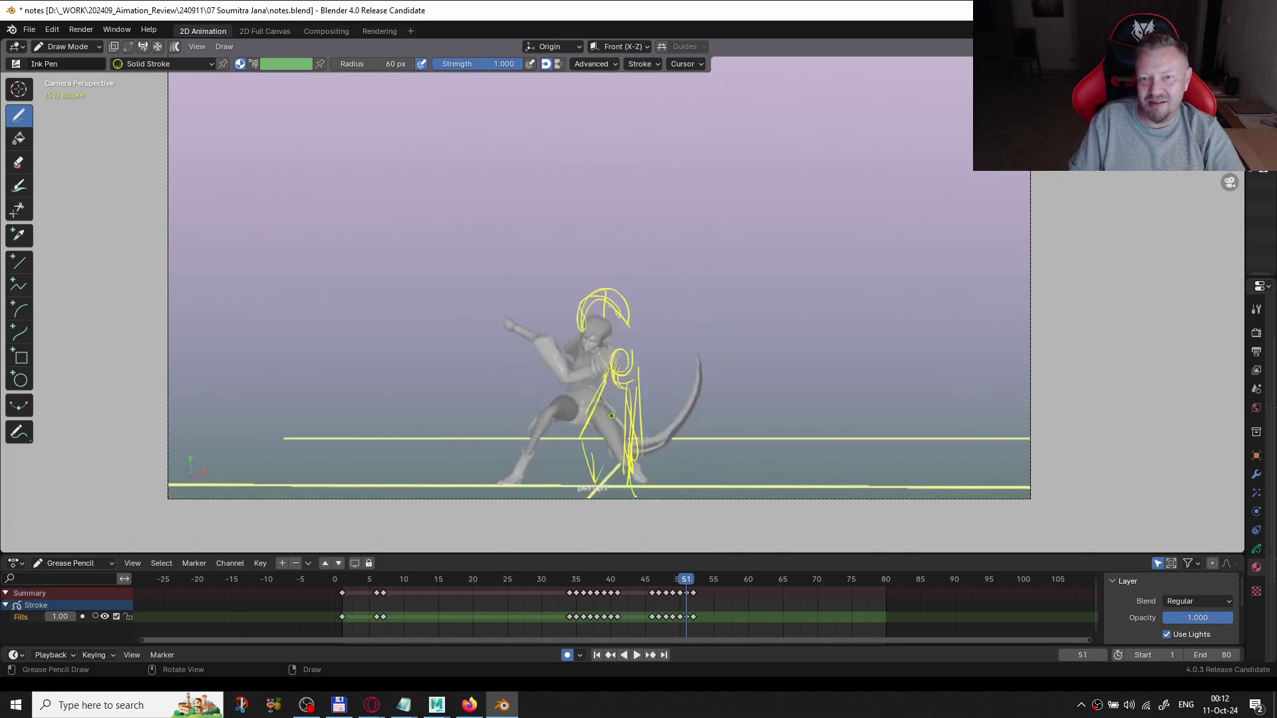
{"action": "key", "text": "Right"}
{"action": "key", "text": "Right"}
{"action": "key", "text": "Right"}
{"action": "key", "text": "Right"}
{"action": "key", "text": "Right"}
{"action": "key", "text": "Right"}
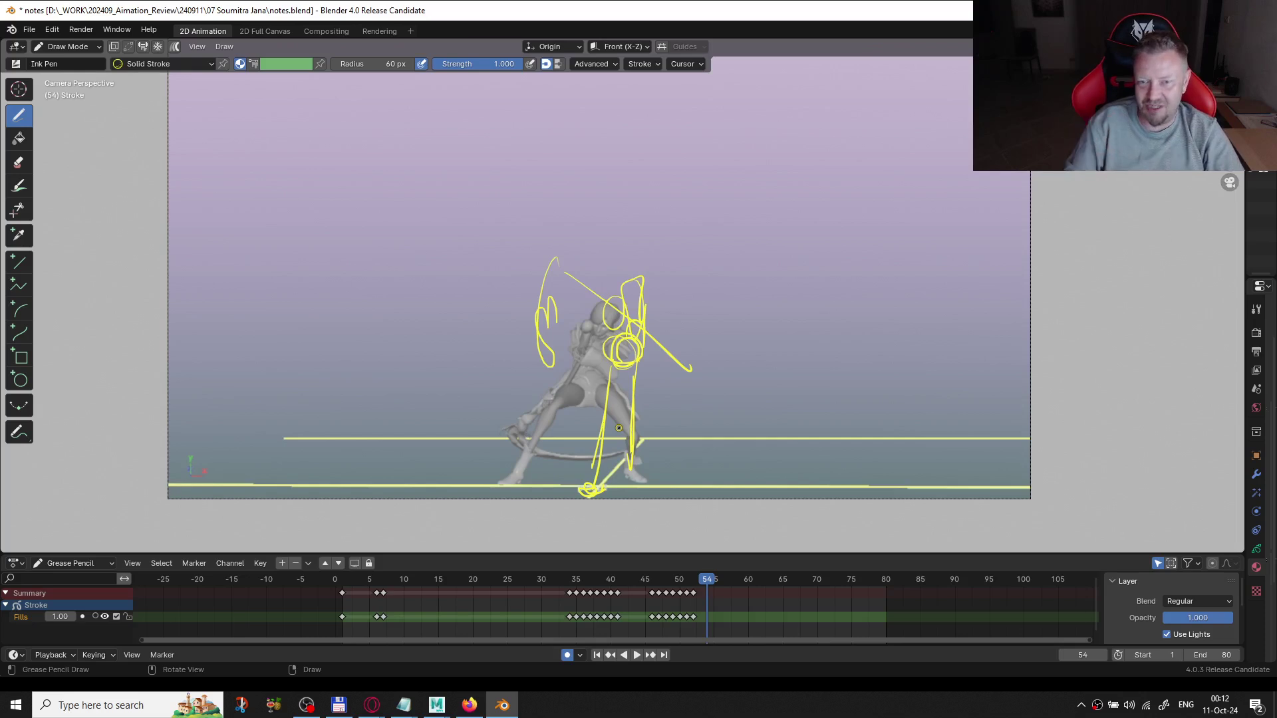
{"action": "key", "text": "Left"}
{"action": "key", "text": "Left"}
{"action": "key", "text": "Left"}
{"action": "key", "text": "Left"}
{"action": "key", "text": "Left"}
{"action": "key", "text": "Left"}
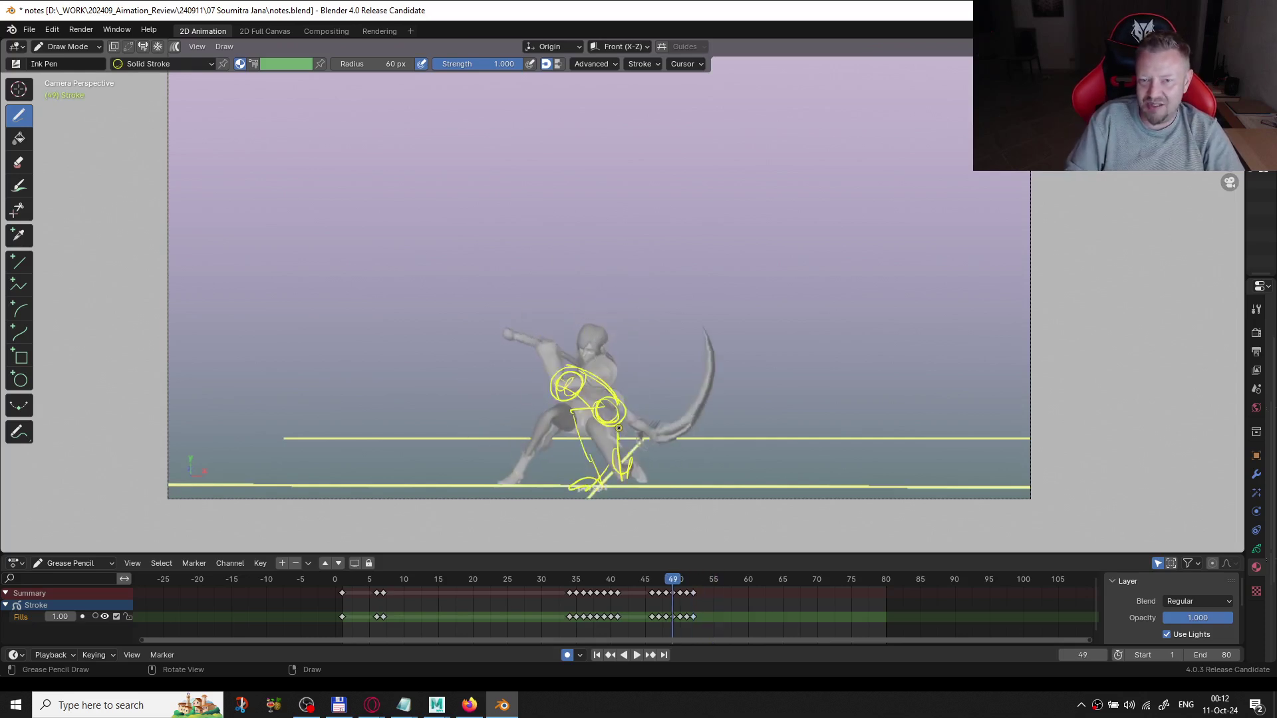
{"action": "key", "text": "Right"}
{"action": "key", "text": "Right"}
{"action": "key", "text": "Right"}
{"action": "key", "text": "Right"}
{"action": "key", "text": "Left"}
{"action": "key", "text": "Left"}
{"action": "key", "text": "Left"}
{"action": "key", "text": "Left"}
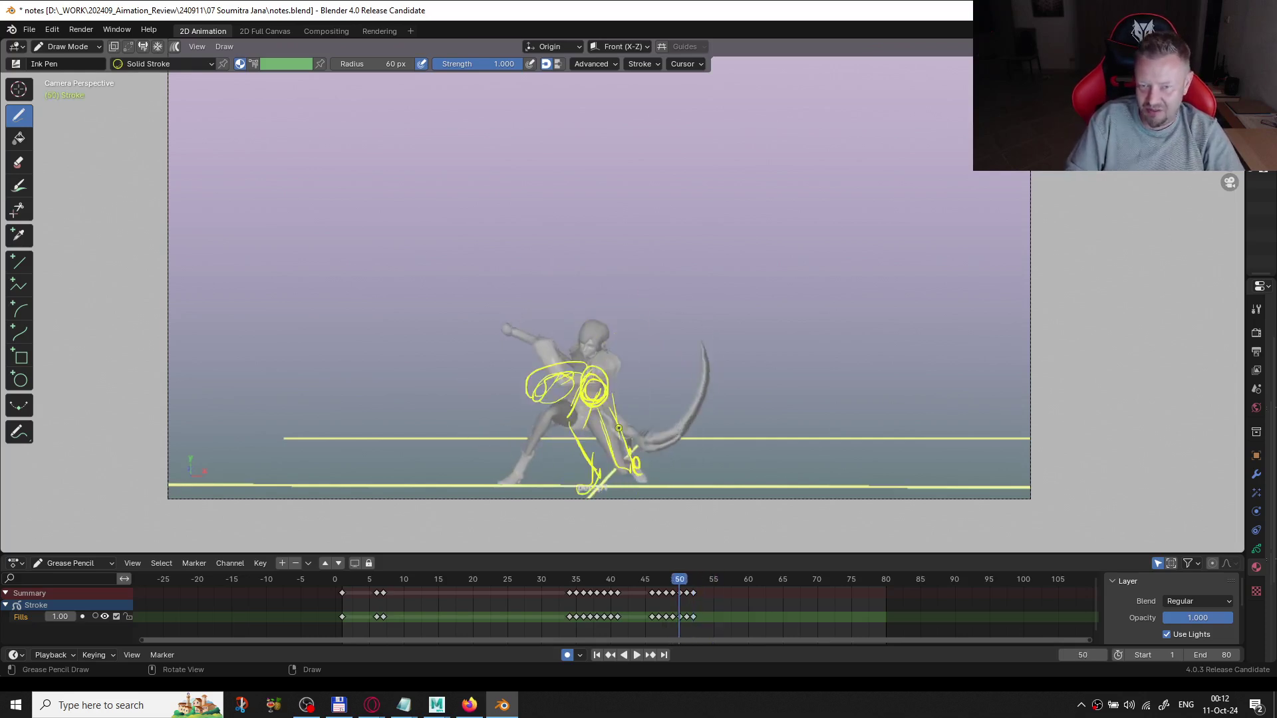
{"action": "key", "text": "Right"}
{"action": "key", "text": "Right"}
{"action": "key", "text": "Right"}
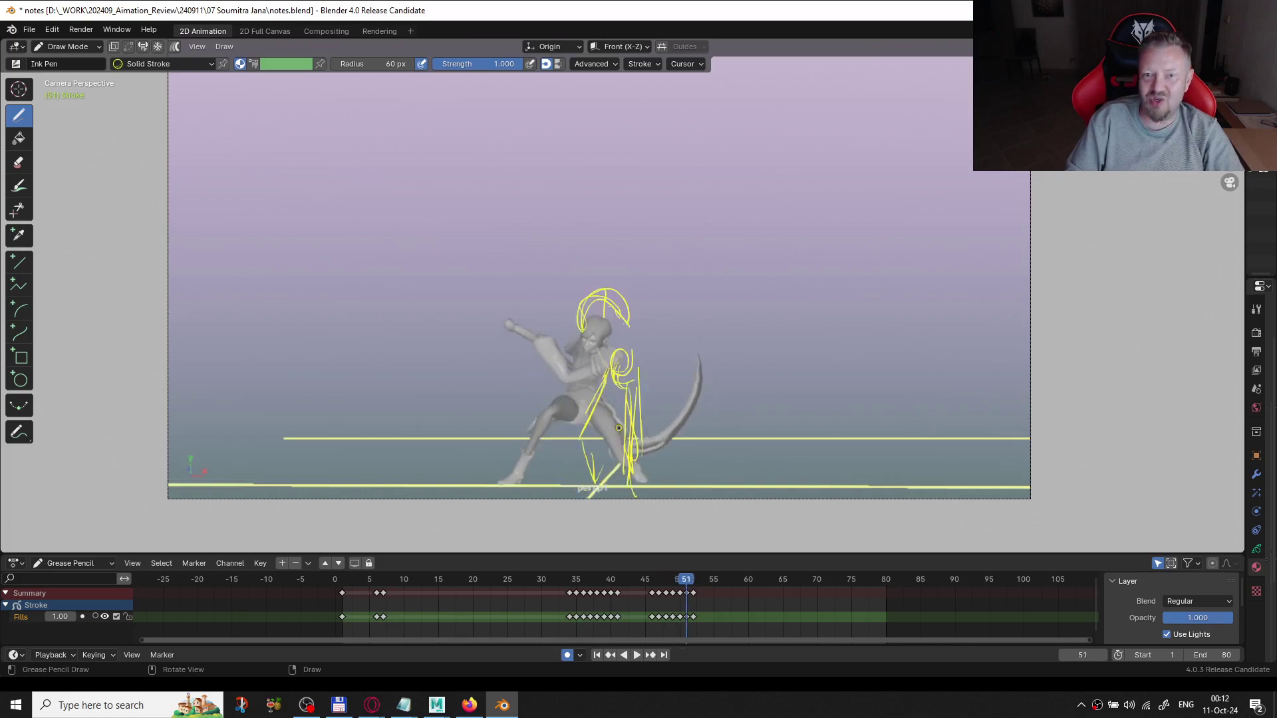
- Play the annotated shot through to its end, and jump back to frame 1
{"action": "key", "text": "space"}
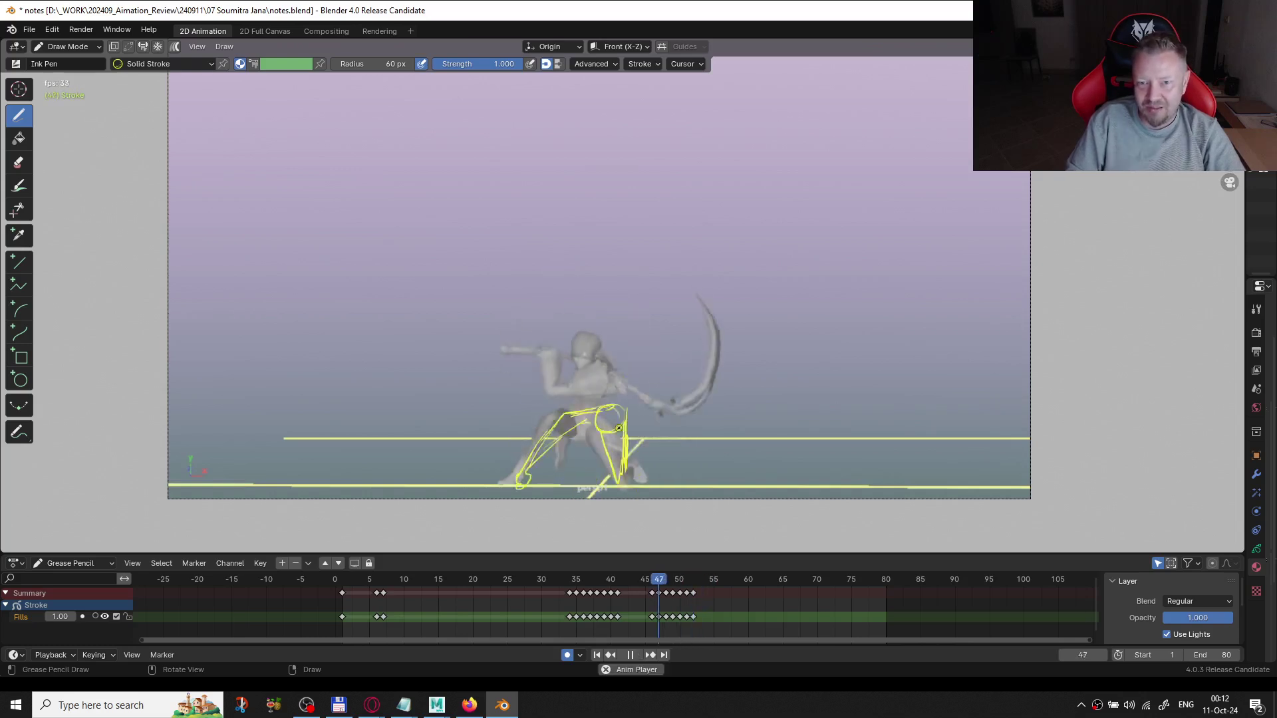
{"action": "key", "text": "space"}
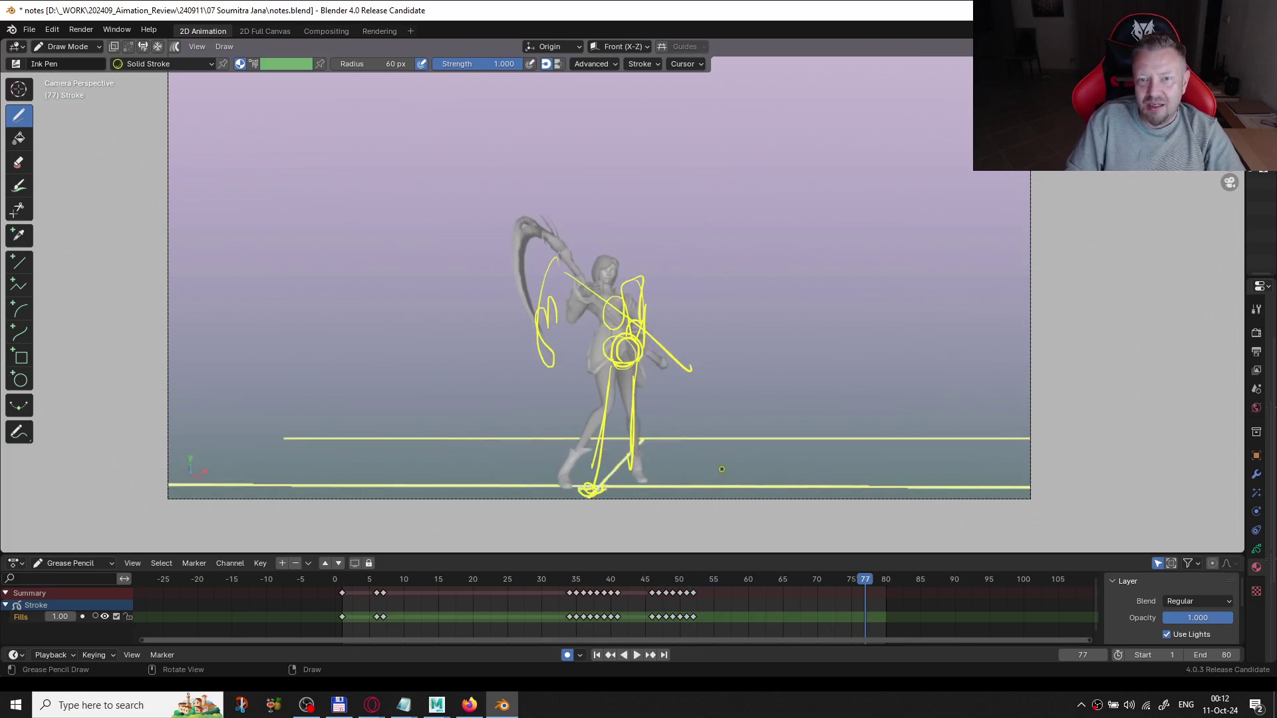
{"action": "key", "text": "Left"}
{"action": "key", "text": "Left"}
{"action": "key", "text": "Left"}
{"action": "key", "text": "Left"}
{"action": "key", "text": "Left"}
{"action": "key", "text": "shift+Left"}
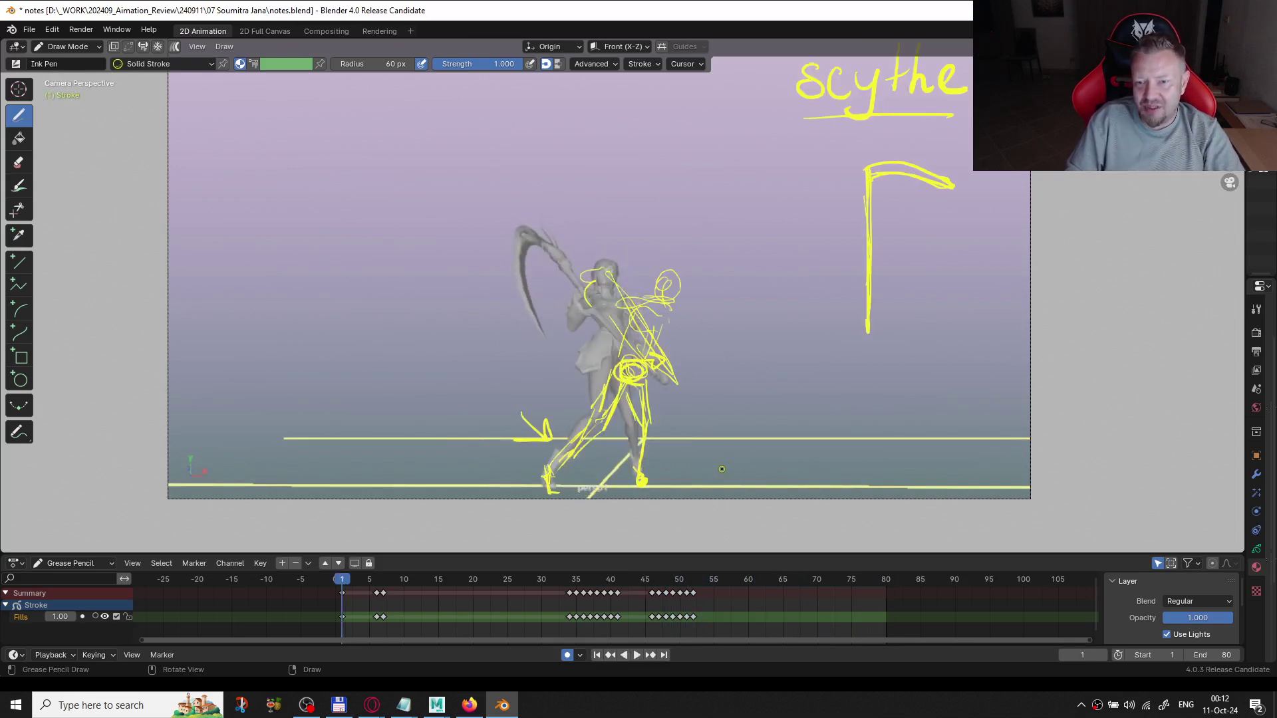
- Scrub to the recovery around frame 57 and review it through to the settled final pose at frame 93
{"action": "mouse_move", "coordinate": [804, 587]}
{"action": "left_mouse_down"}
{"action": "mouse_move", "coordinate": [874, 581]}
{"action": "mouse_move", "coordinate": [815, 573]}
{"action": "mouse_move", "coordinate": [926, 576]}
{"action": "mouse_move", "coordinate": [772, 560]}
{"action": "mouse_move", "coordinate": [954, 549]}
{"action": "mouse_move", "coordinate": [700, 577]}
{"action": "mouse_move", "coordinate": [742, 561]}
{"action": "mouse_move", "coordinate": [695, 564]}
{"action": "mouse_move", "coordinate": [802, 540]}
{"action": "mouse_move", "coordinate": [641, 566]}
{"action": "mouse_move", "coordinate": [696, 566]}
{"action": "mouse_move", "coordinate": [767, 529]}
{"action": "mouse_move", "coordinate": [731, 541]}
{"action": "left_mouse_up"}
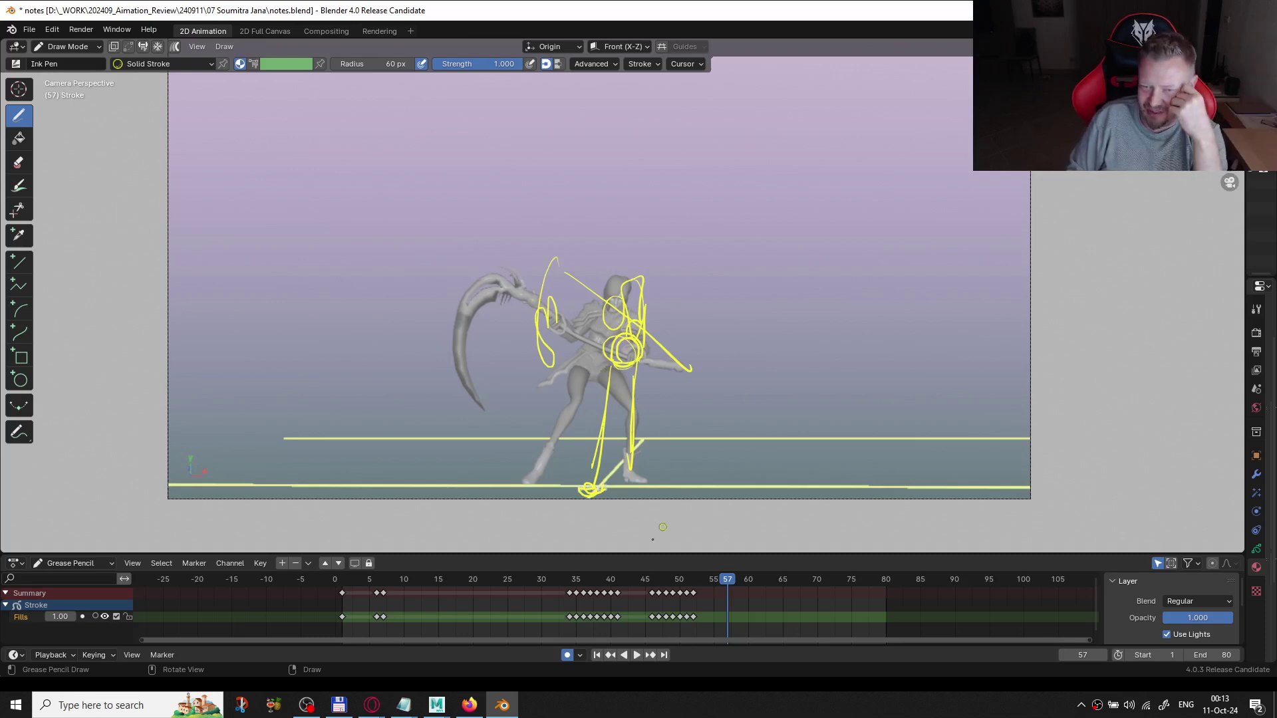
{"action": "key", "text": "space"}
{"action": "left_click_drag", "start_coordinate": [727, 578], "coordinate": [966, 456]}
{"action": "key", "text": "space"}
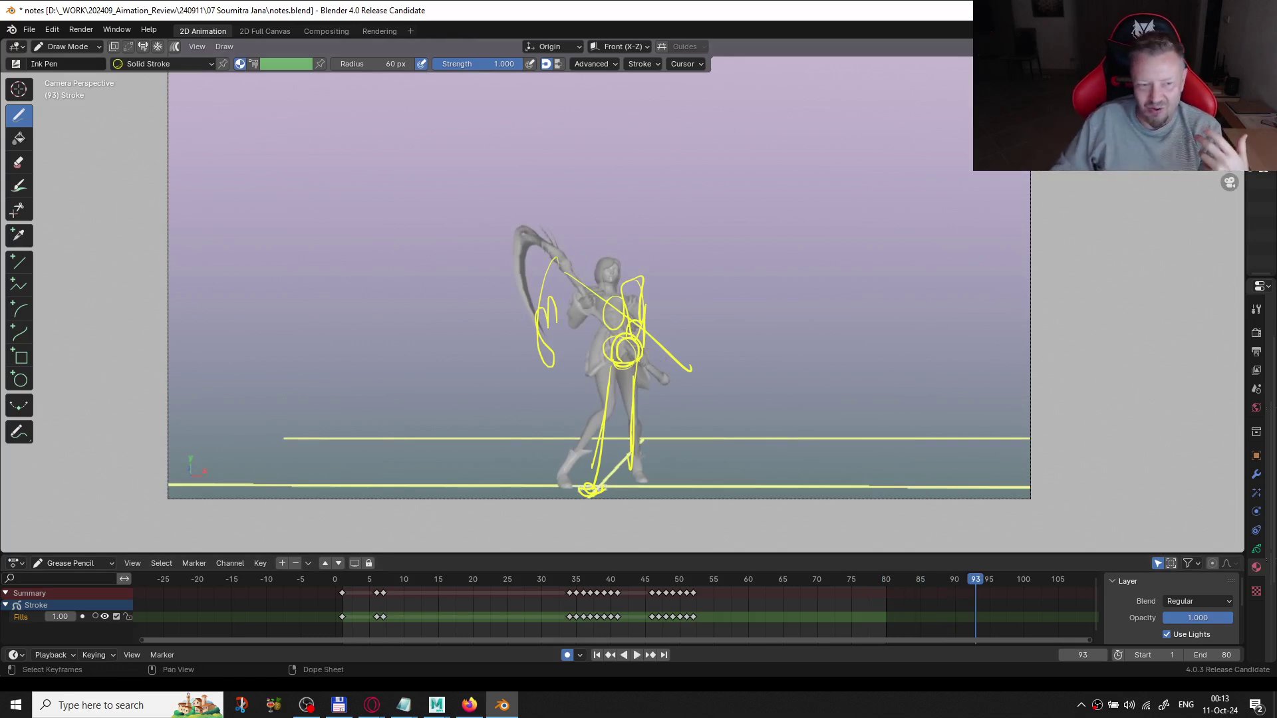
- Hide the Fills layer and frame the character closer in the camera view
{"action": "left_click", "coordinate": [105, 615]}
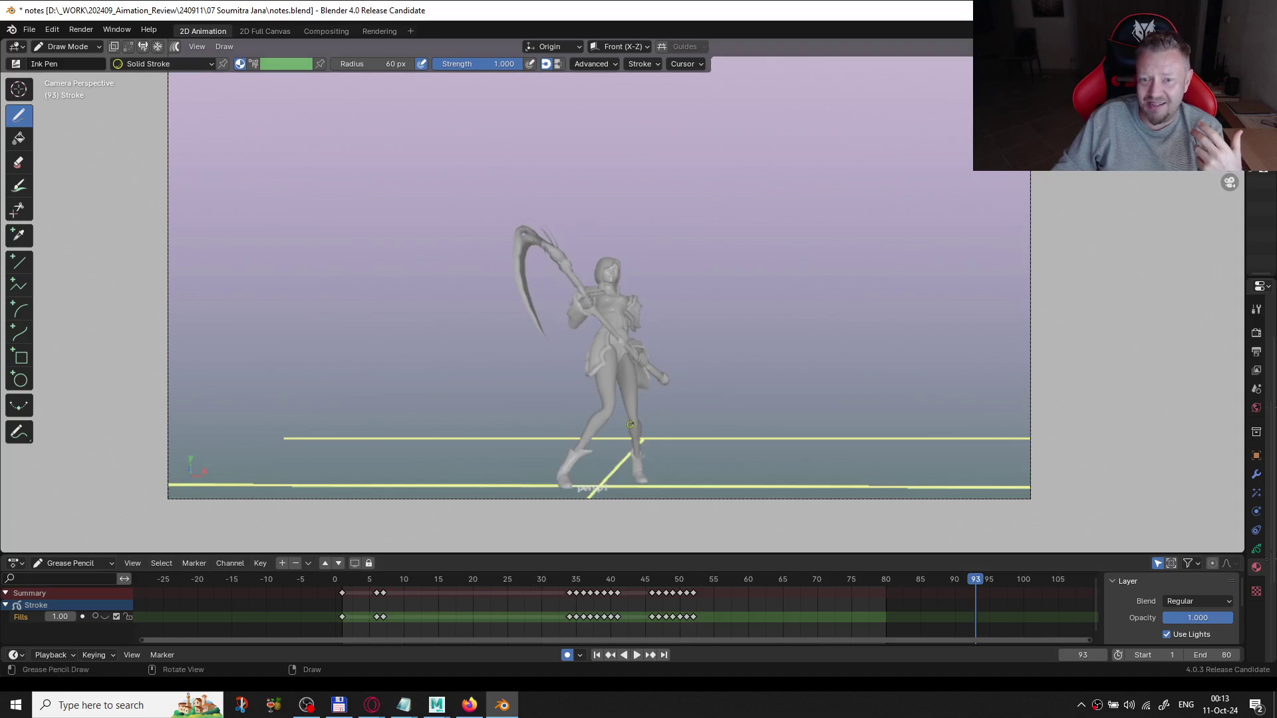
{"action": "right_click", "coordinate": [648, 367]}
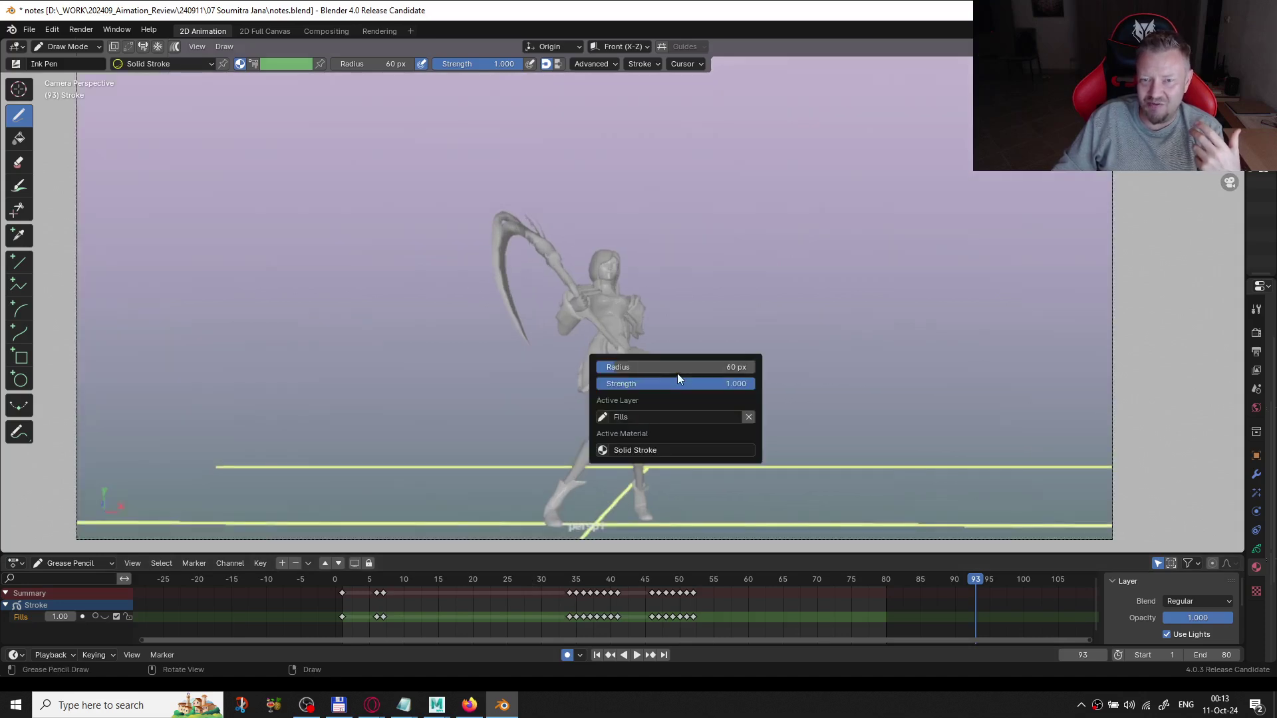
{"action": "middle_click", "coordinate": [667, 320]}
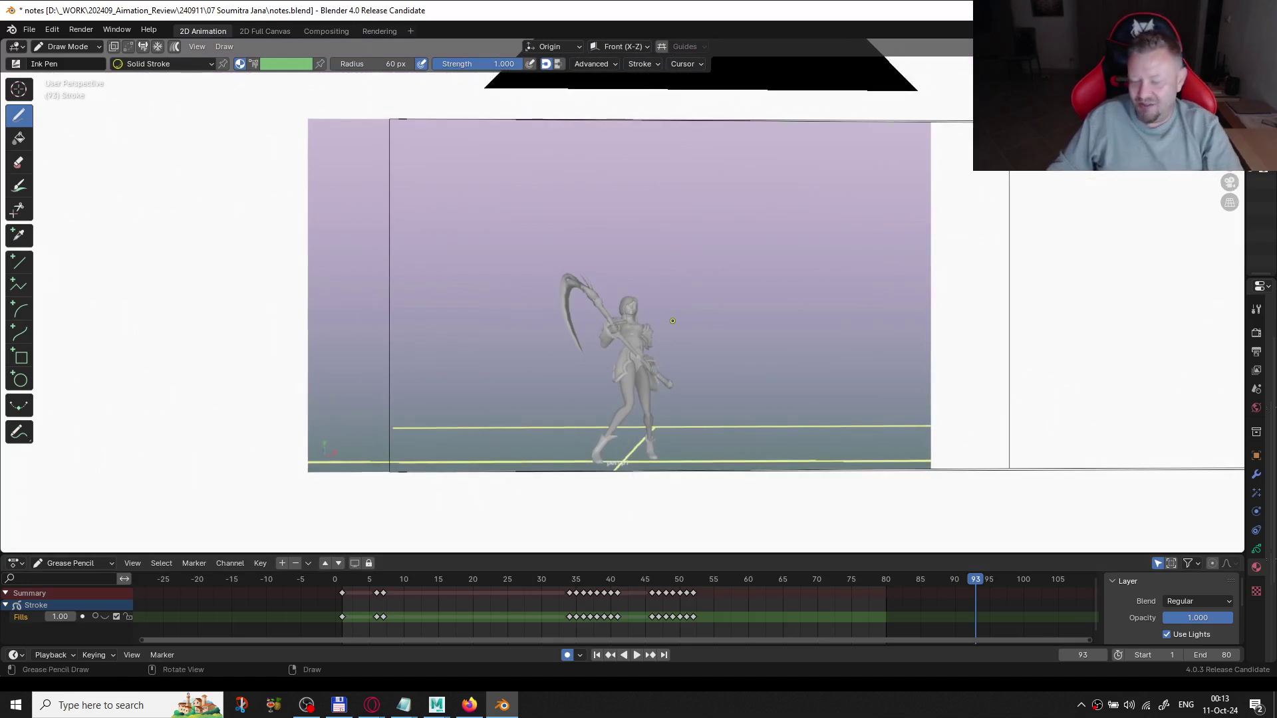
{"action": "key", "text": "KP_0"}
{"action": "mouse_move", "coordinate": [637, 306]}
{"action": "left_mouse_down"}
{"action": "mouse_move", "coordinate": [640, 332]}
{"action": "mouse_move", "coordinate": [642, 318]}
{"action": "left_mouse_up"}
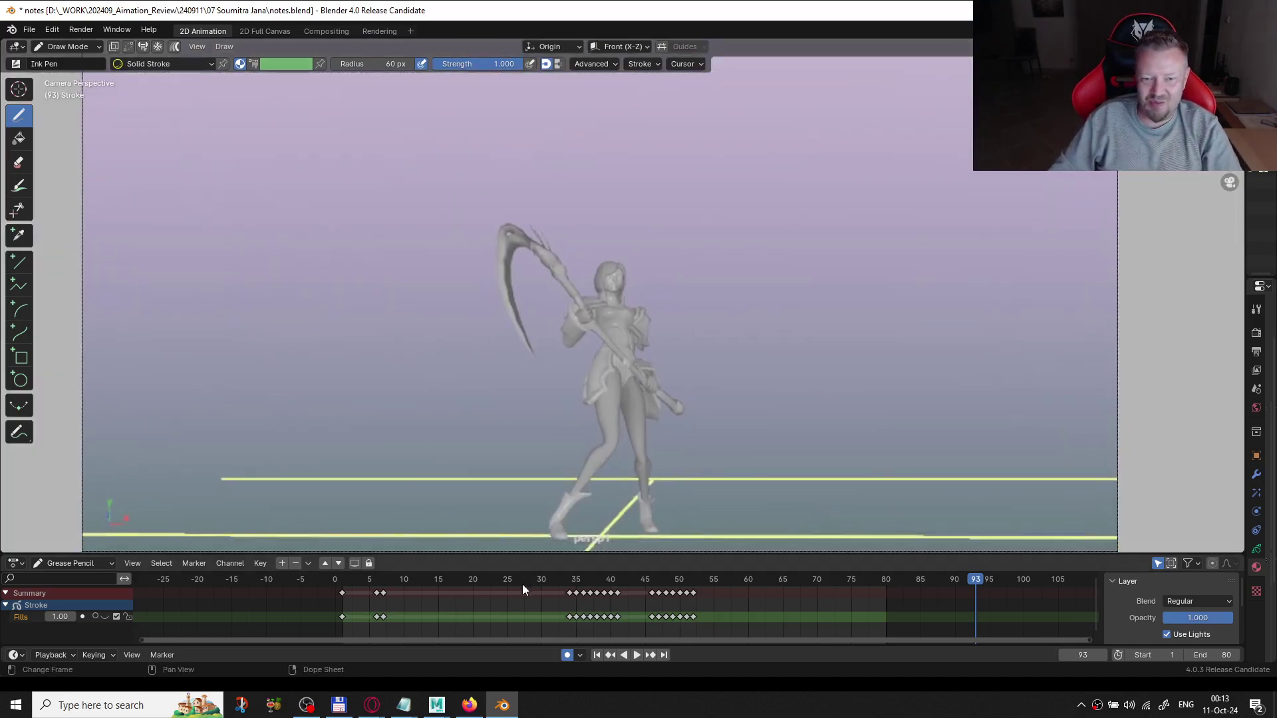
- Play the shot from the start without the drawn notes, and pause it on frame 39
{"action": "left_click", "coordinate": [346, 580]}
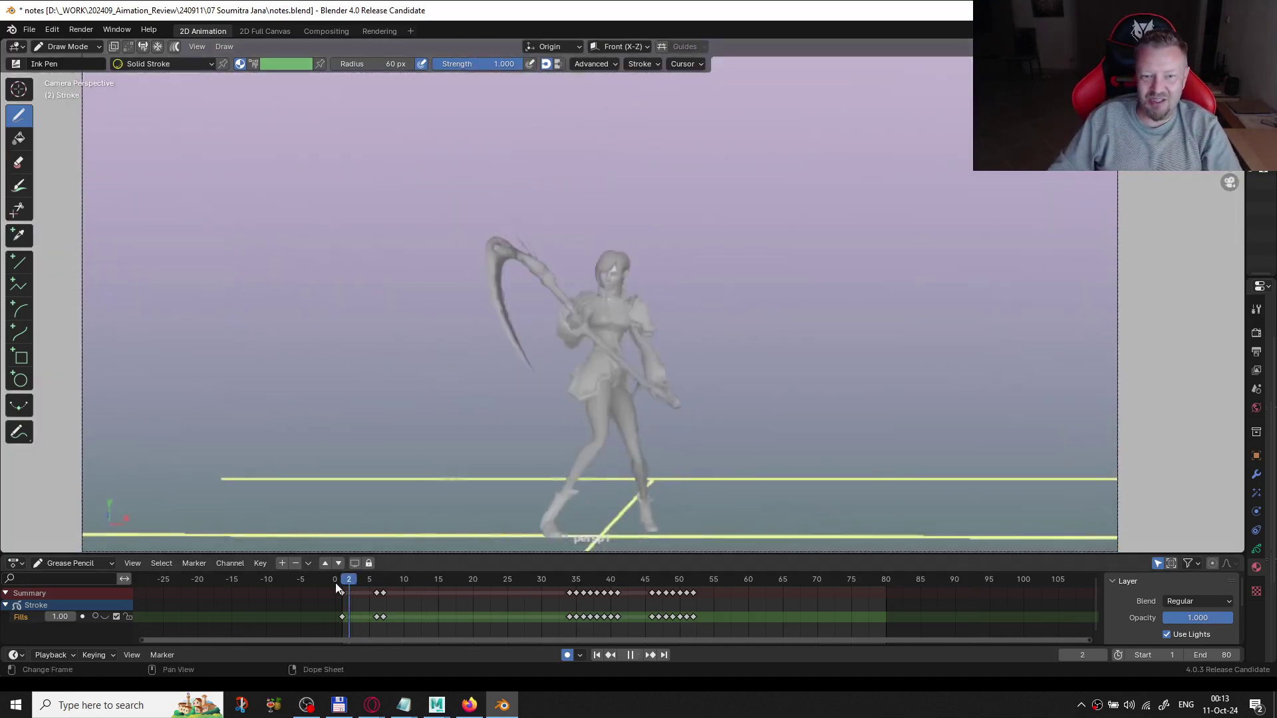
{"action": "key", "text": "space"}
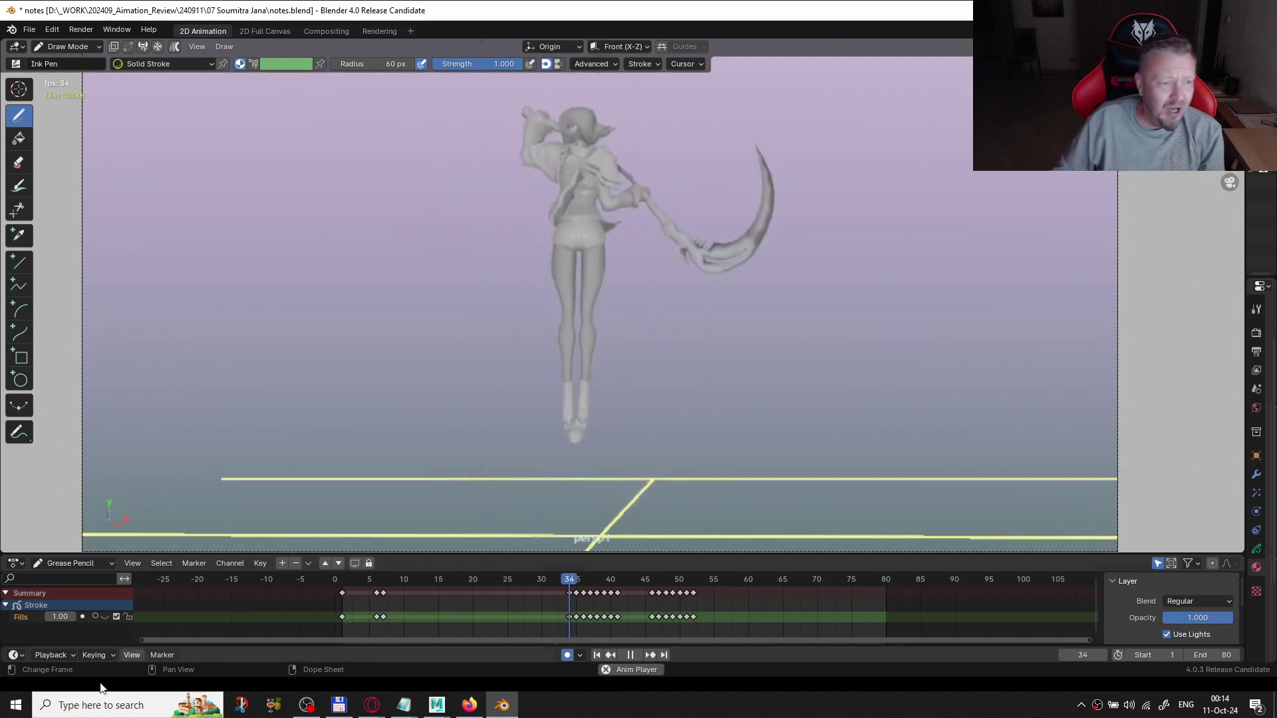
{"action": "key", "text": "alt+Tab"}
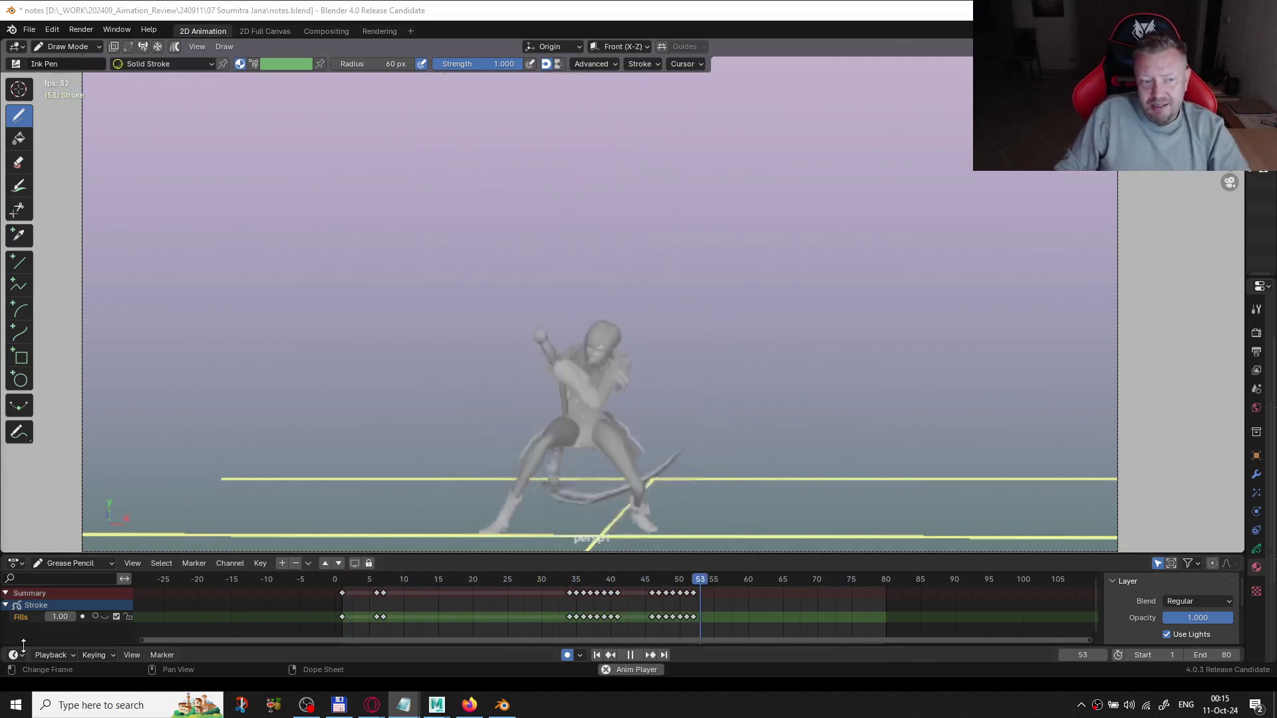
{"action": "left_click", "coordinate": [629, 655]}
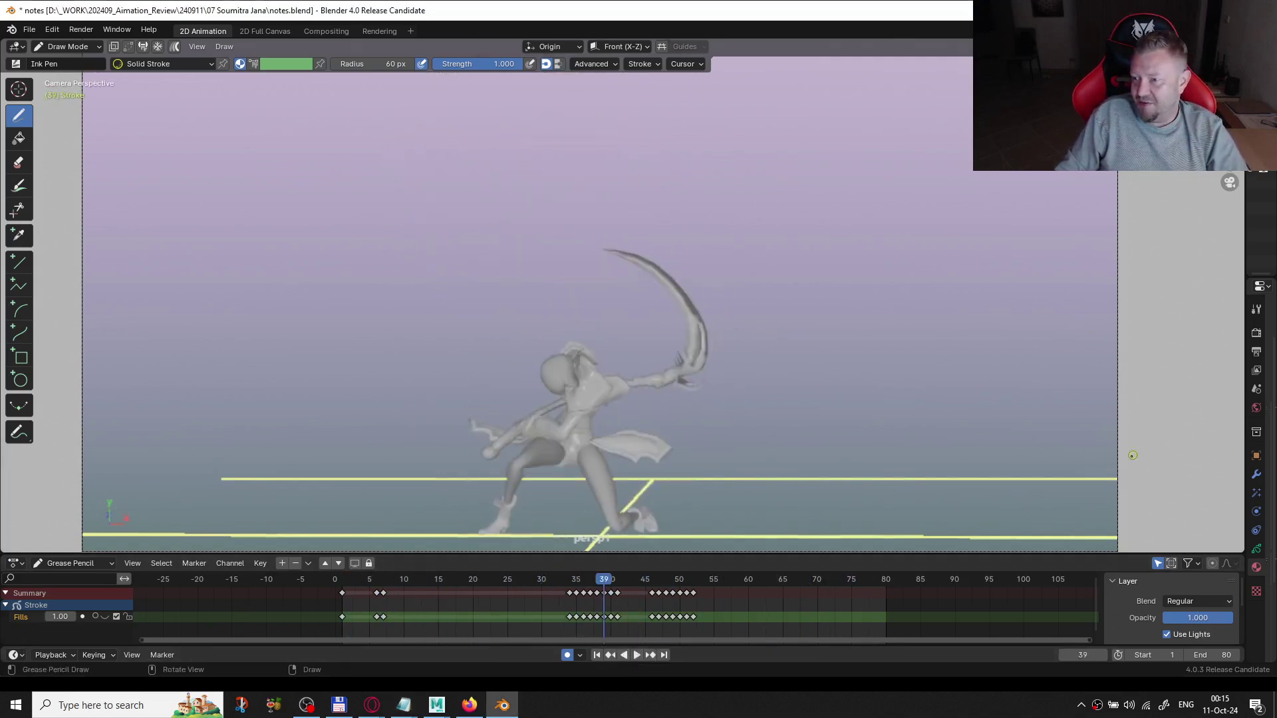